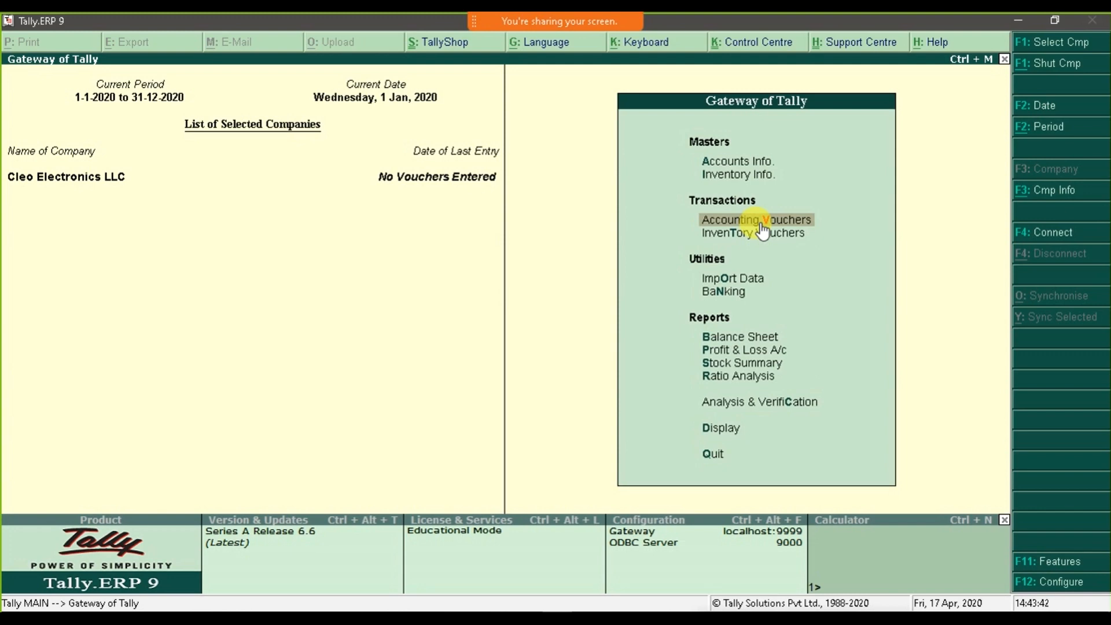
Open Accounting Vouchers in Tally, and in the Excel sheet General Ledger Accounting enter the heading "Accounting Vouchers" in cell A3.
{"action": "left_click", "coordinate": [761, 223]}
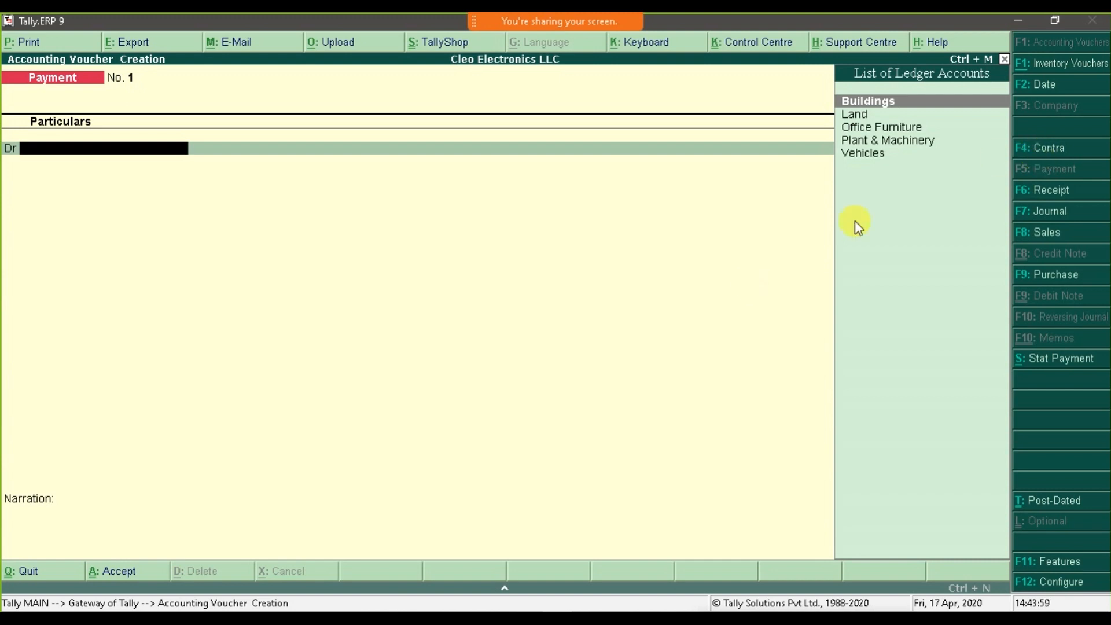
{"action": "left_click", "coordinate": [346, 617]}
{"action": "type", "text": "Accountin"}
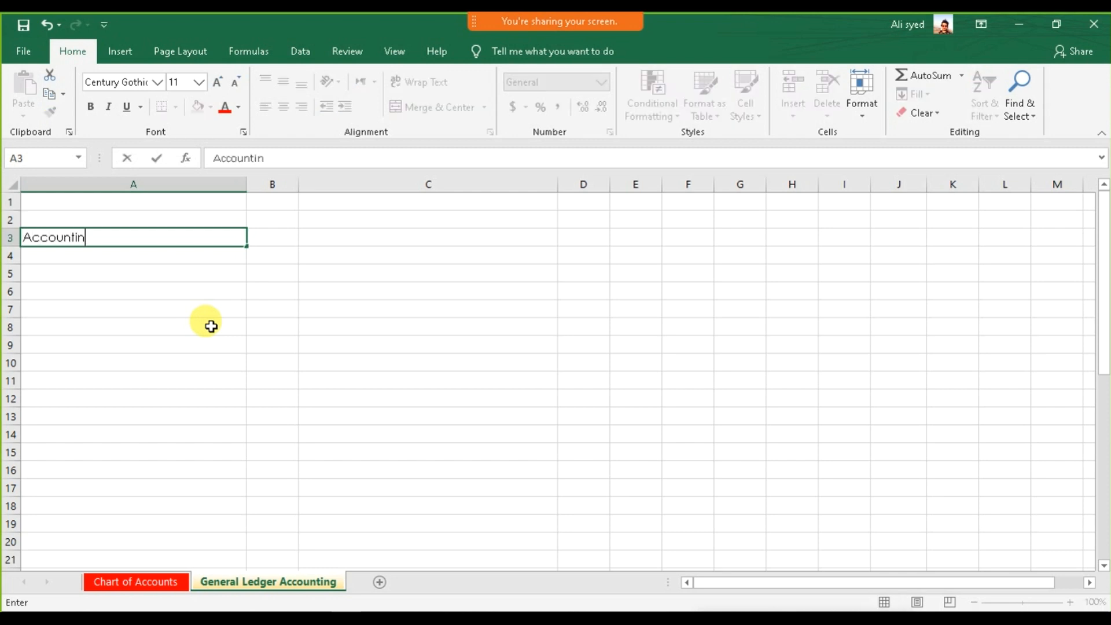
{"action": "type", "text": "g Vouchers"}
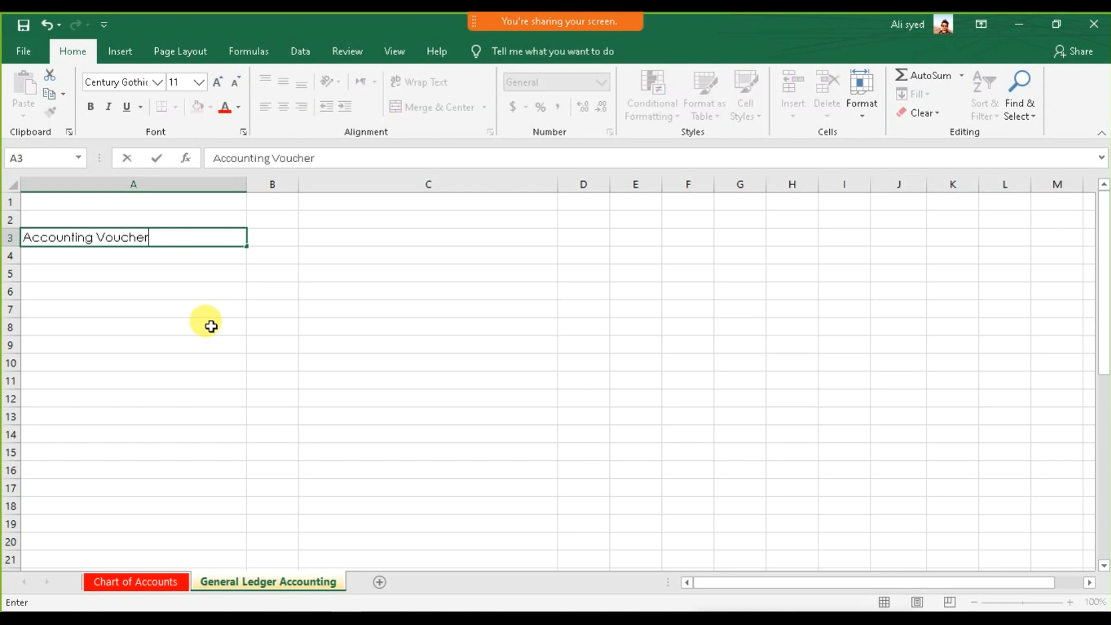
{"action": "key", "text": "Return"}
Format the "Accounting Vouchers" heading in A3 with a gray fill, bold text and centered alignment.
{"action": "left_click", "coordinate": [208, 238]}
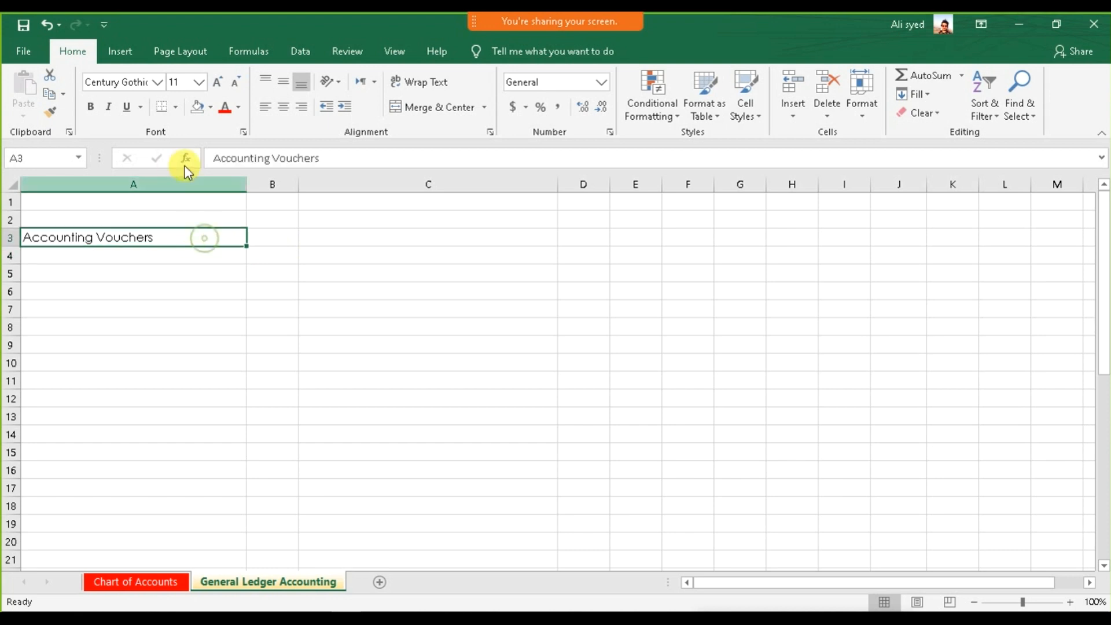
{"action": "left_click", "coordinate": [210, 109]}
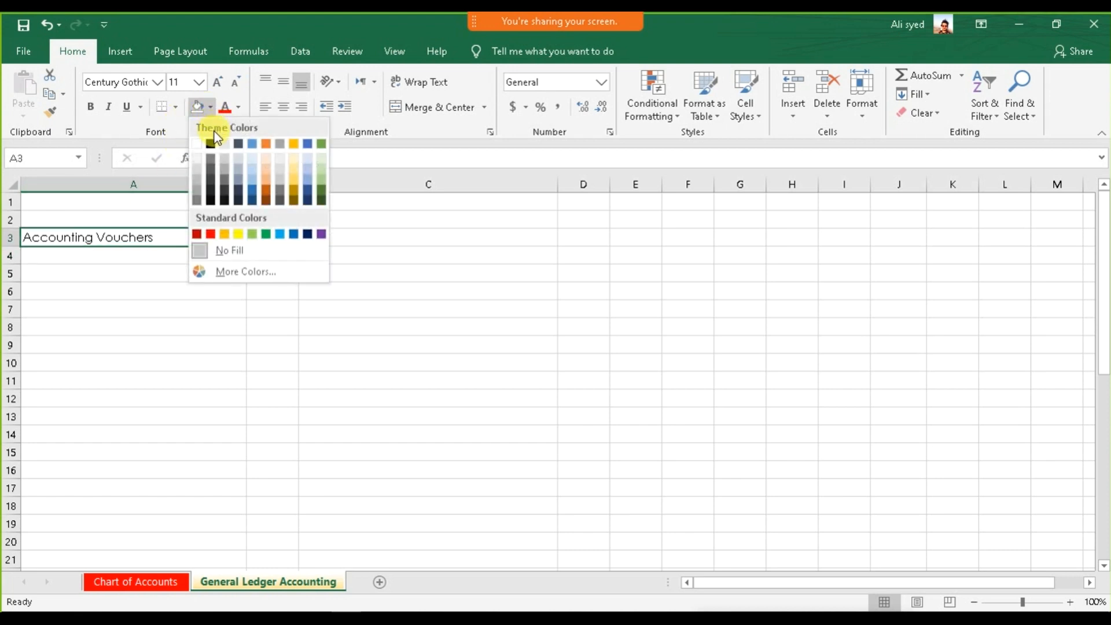
{"action": "left_click", "coordinate": [197, 184]}
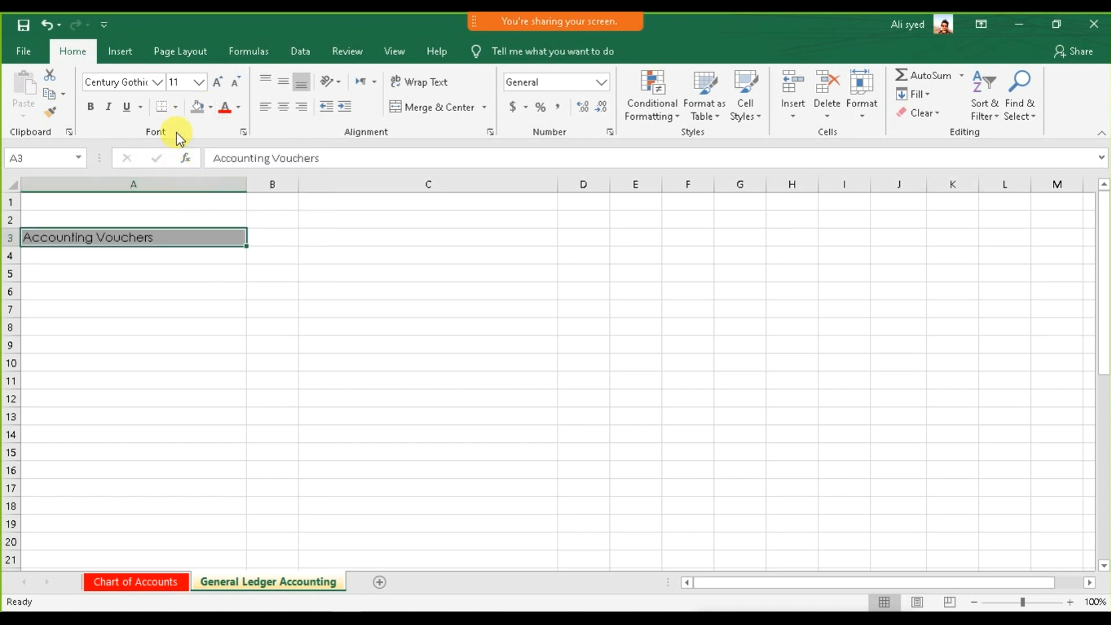
{"action": "left_click", "coordinate": [90, 107]}
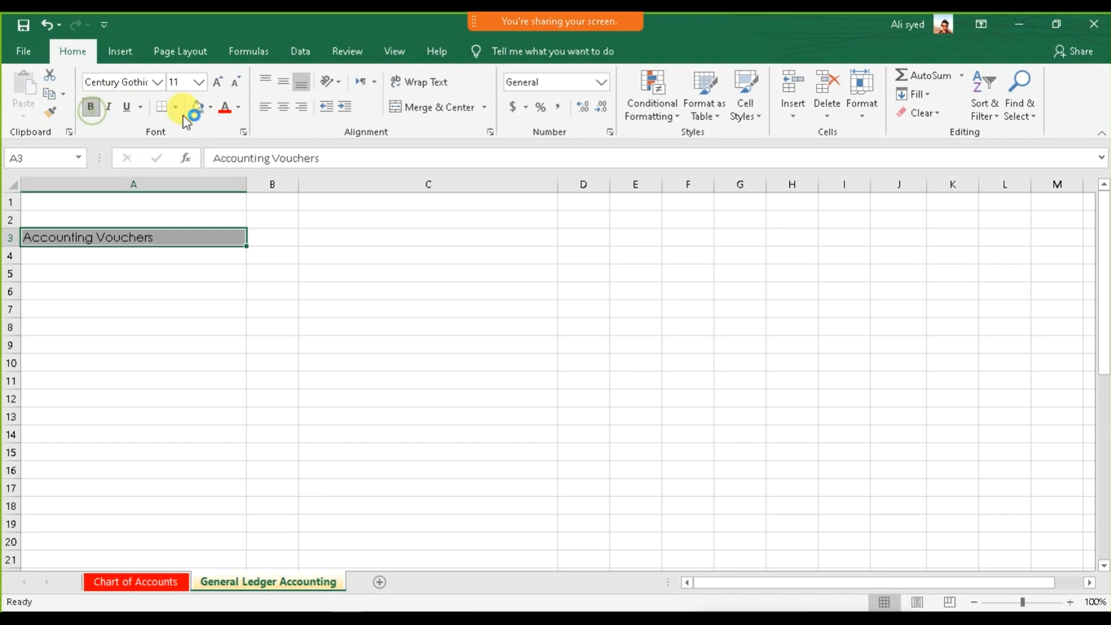
{"action": "left_click", "coordinate": [283, 107]}
Enter "Contra Voucher" in cell A5 and its shortcut "F4" in cell B5.
{"action": "left_click", "coordinate": [143, 273]}
{"action": "type", "text": "C"}
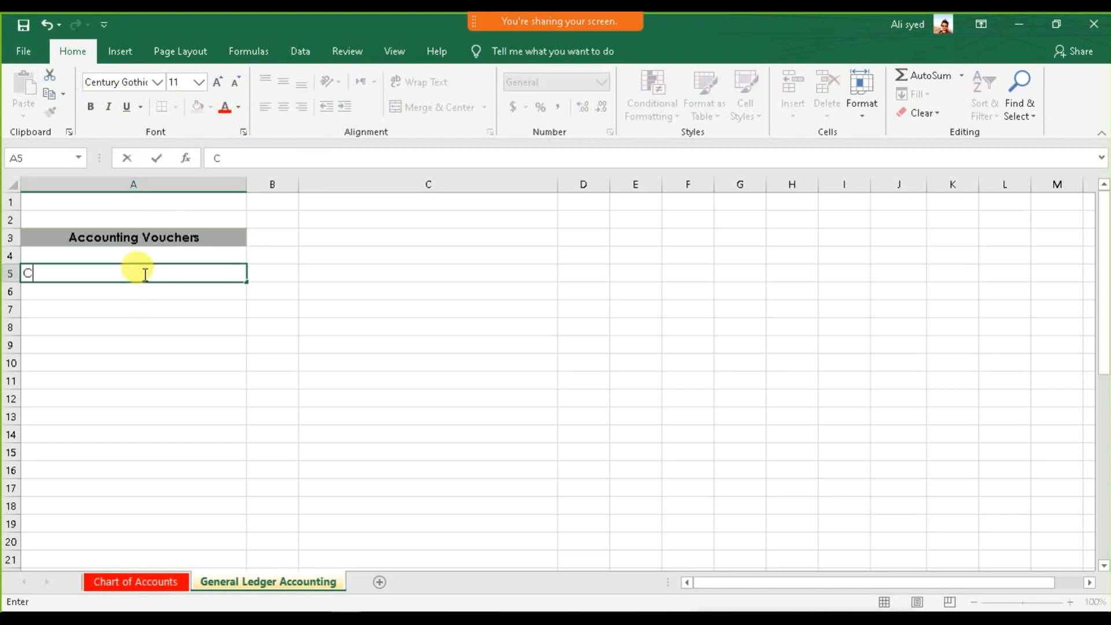
{"action": "type", "text": "ontra Voucher"}
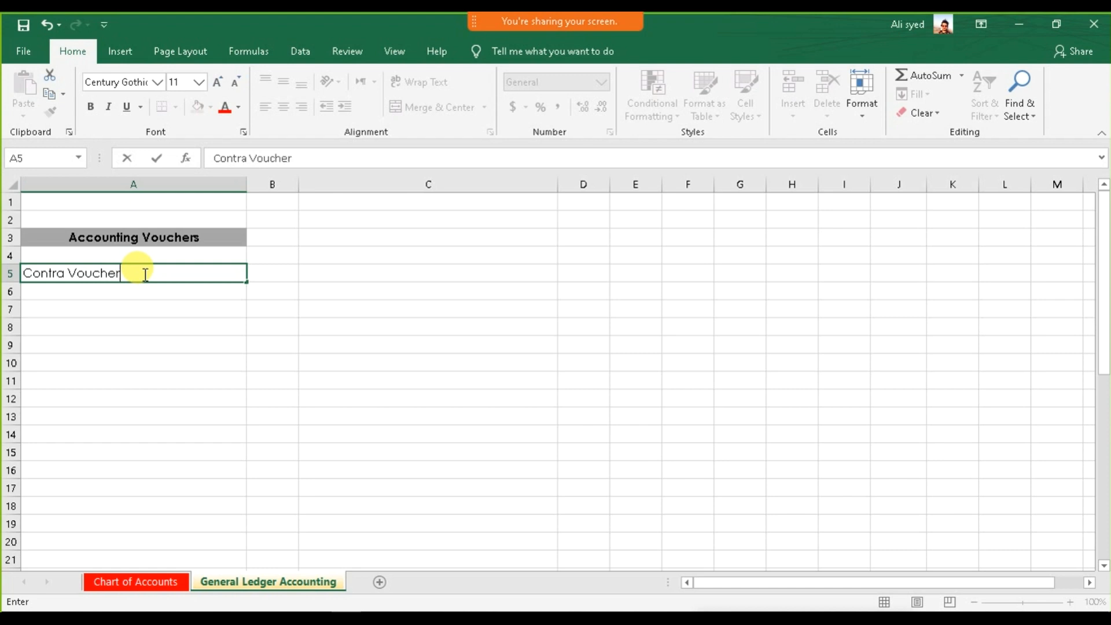
{"action": "key", "text": "Tab"}
{"action": "type", "text": "F"}
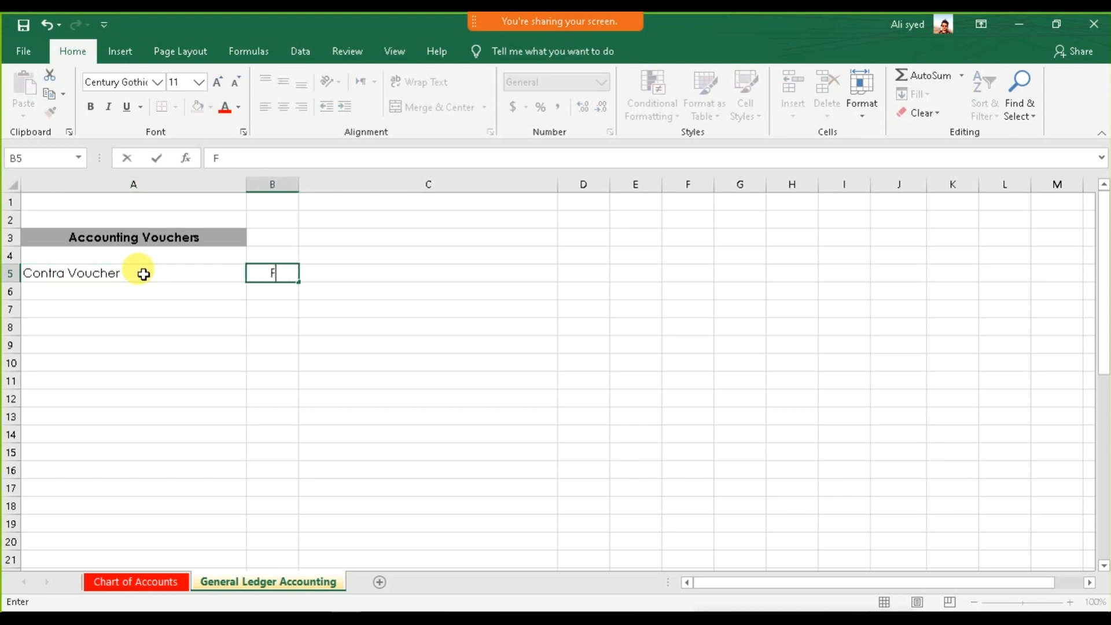
{"action": "key", "text": "Left"}
{"action": "key", "text": "Right"}
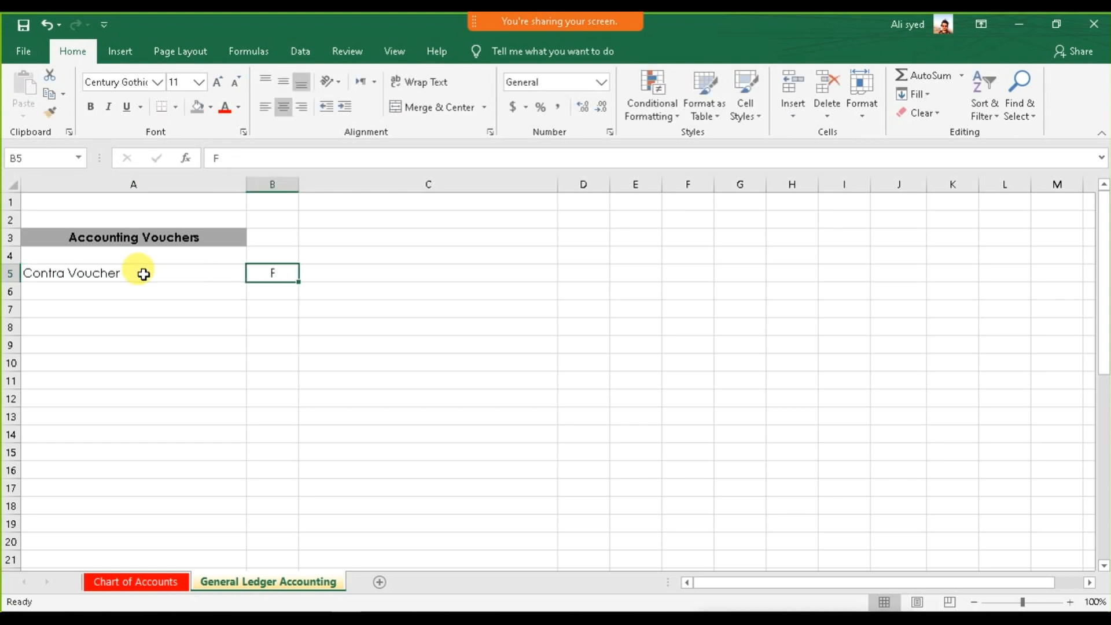
{"action": "type", "text": "F4"}
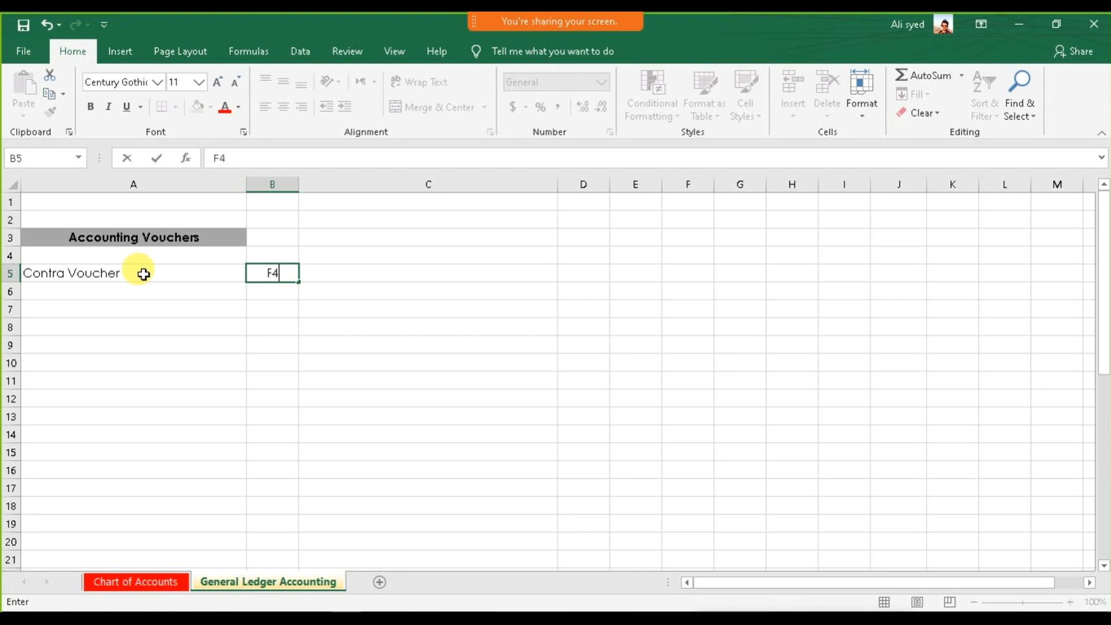
{"action": "key", "text": "Right"}
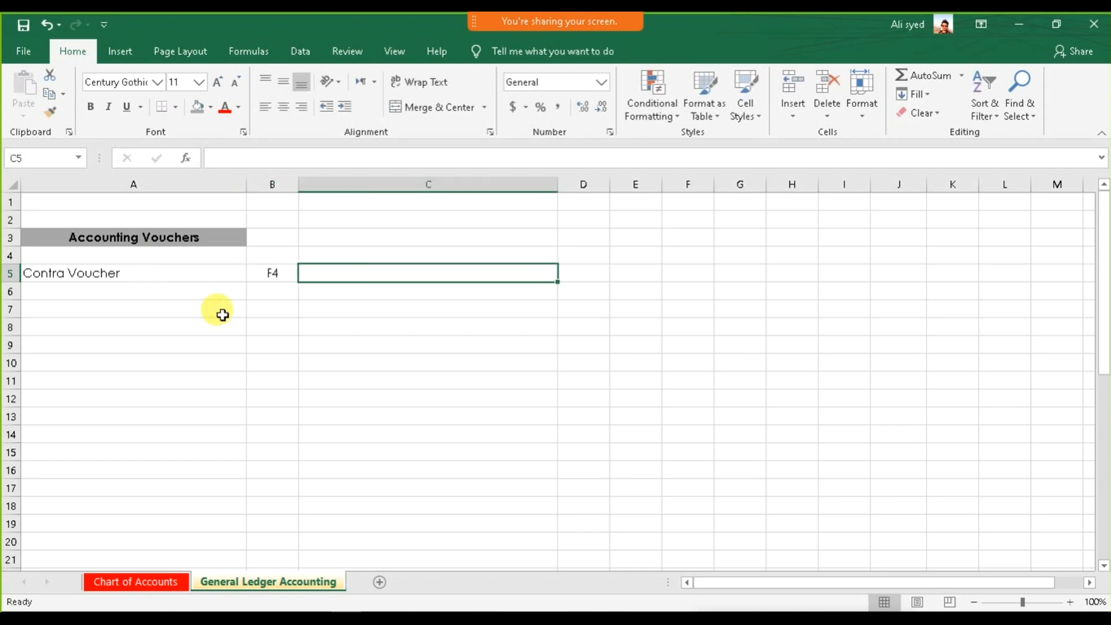
Look at the Tally voucher screen, and back in Excel list "Cash", "Petty Cash" and "Bank Account" in cells C5 to C7.
{"action": "key", "text": "alt+Tab"}
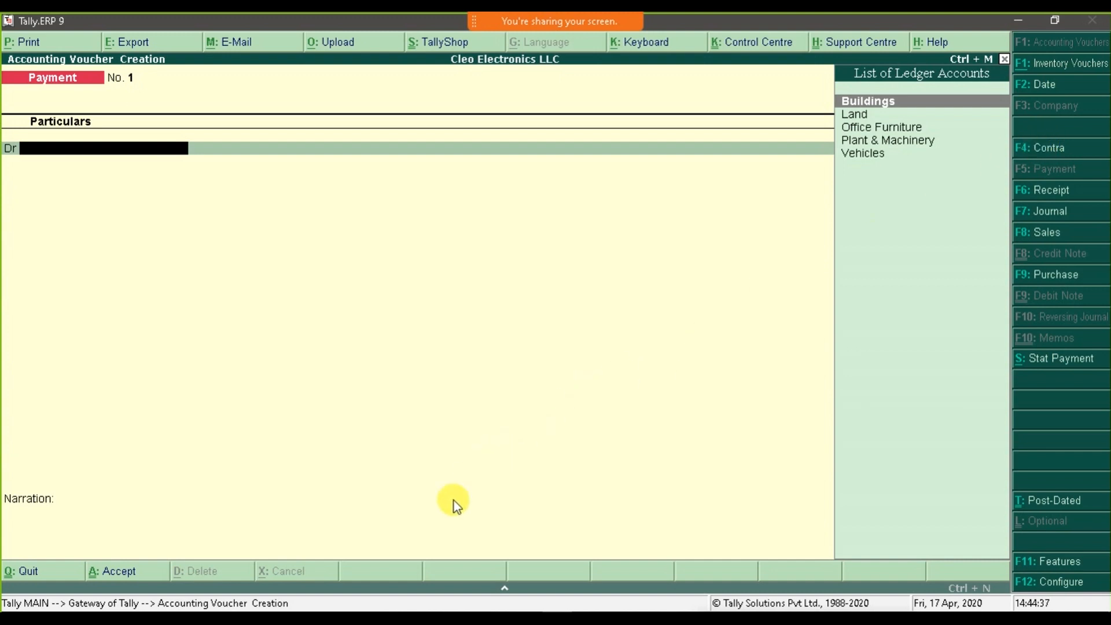
{"action": "left_click", "coordinate": [347, 620]}
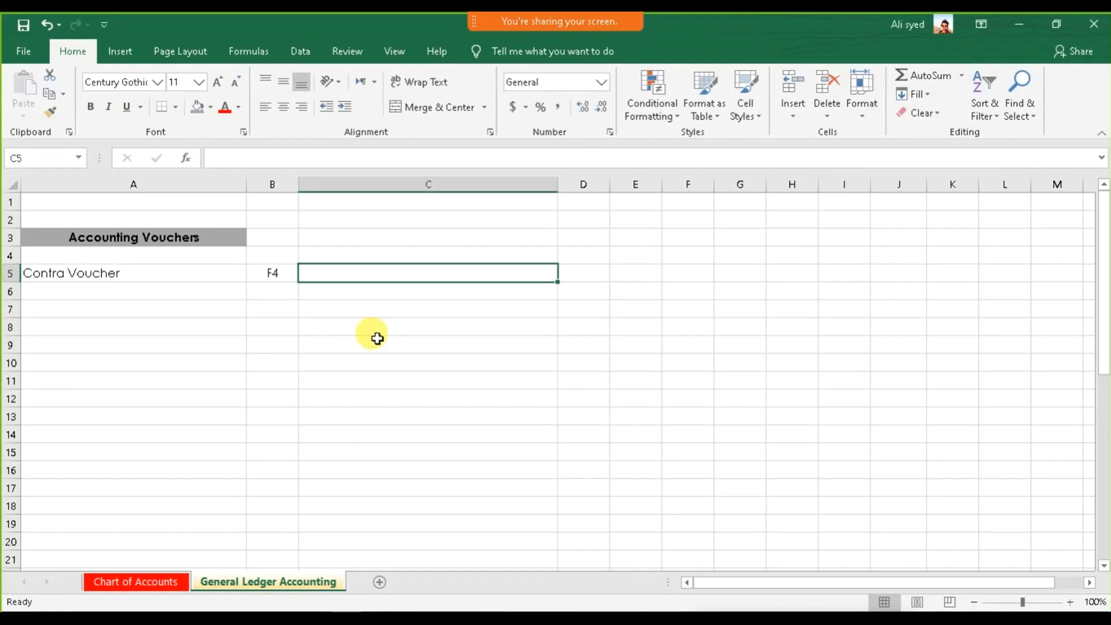
{"action": "type", "text": "Cash"}
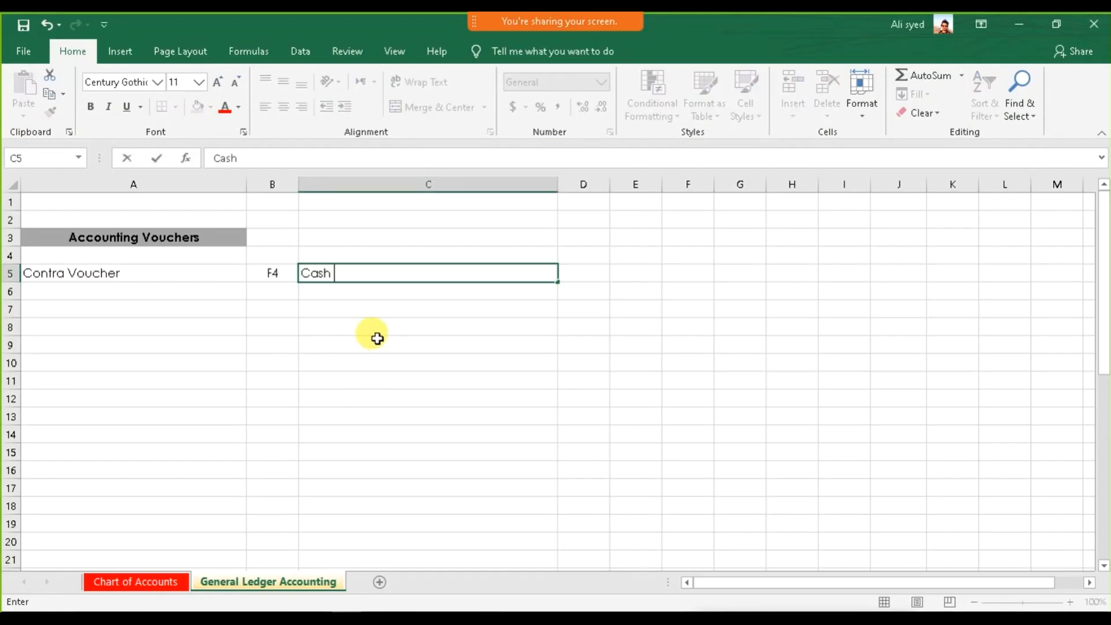
{"action": "key", "text": "Return"}
{"action": "type", "text": "P"}
{"action": "key", "text": "BackSpace"}
{"action": "key", "text": "Tab"}
{"action": "type", "text": "Petty Cash"}
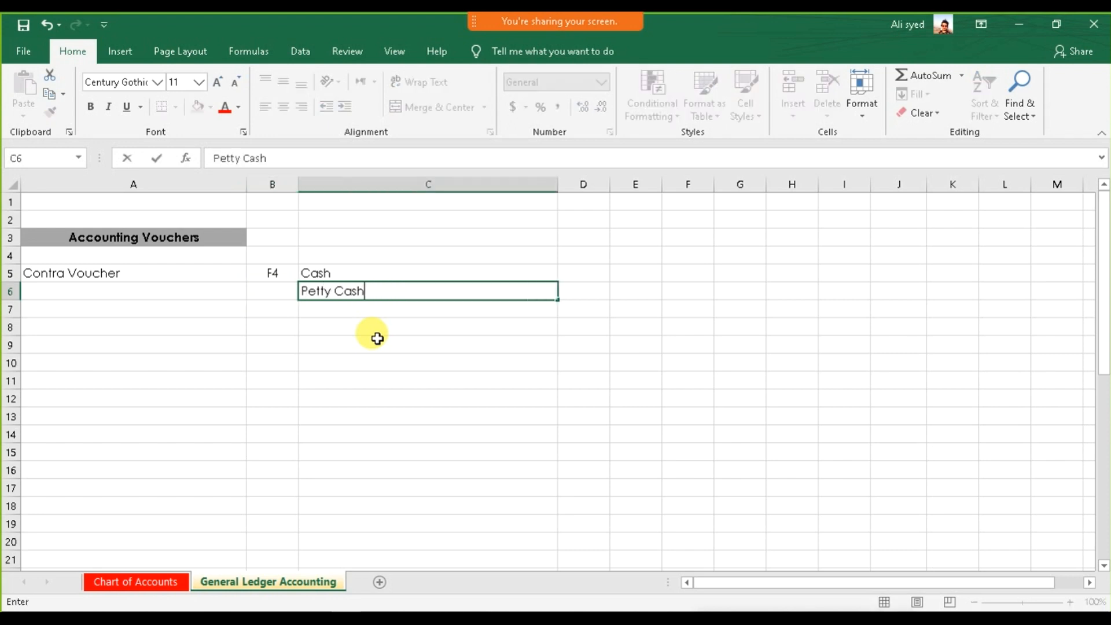
{"action": "key", "text": "Return"}
{"action": "key", "text": "Tab"}
{"action": "type", "text": "B"}
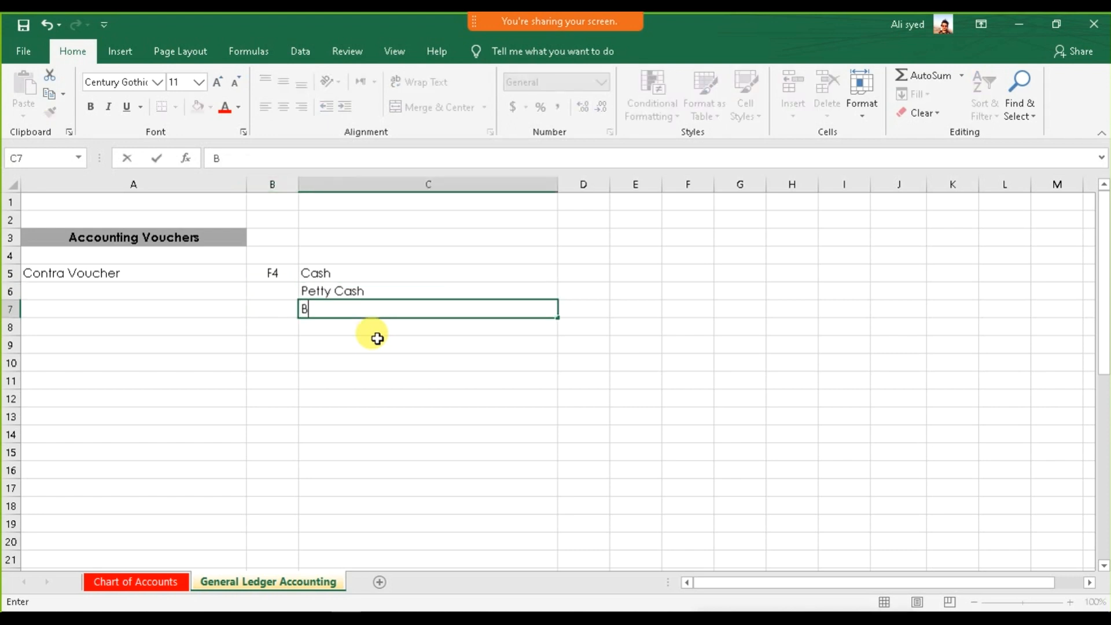
{"action": "type", "text": "ank Account"}
Describe the contra transactions by entering "Deposit Cash into Bank" in D5 and "Withdraw Cash from the Bank" in D6.
{"action": "key", "text": "Up"}
{"action": "key", "text": "Up"}
{"action": "key", "text": "Right"}
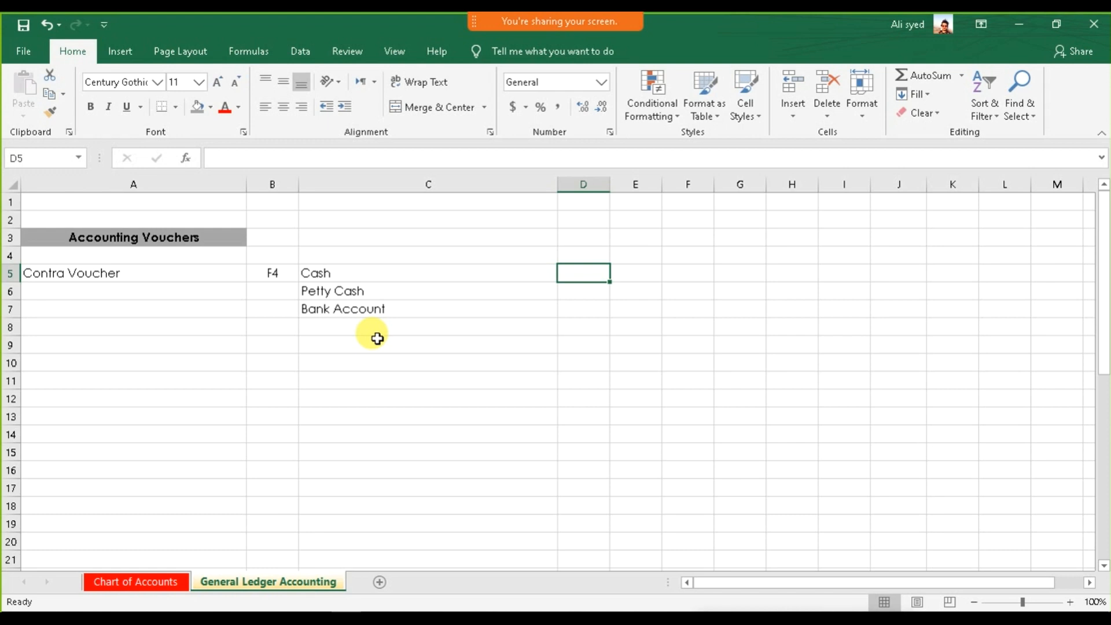
{"action": "type", "text": "Depo"}
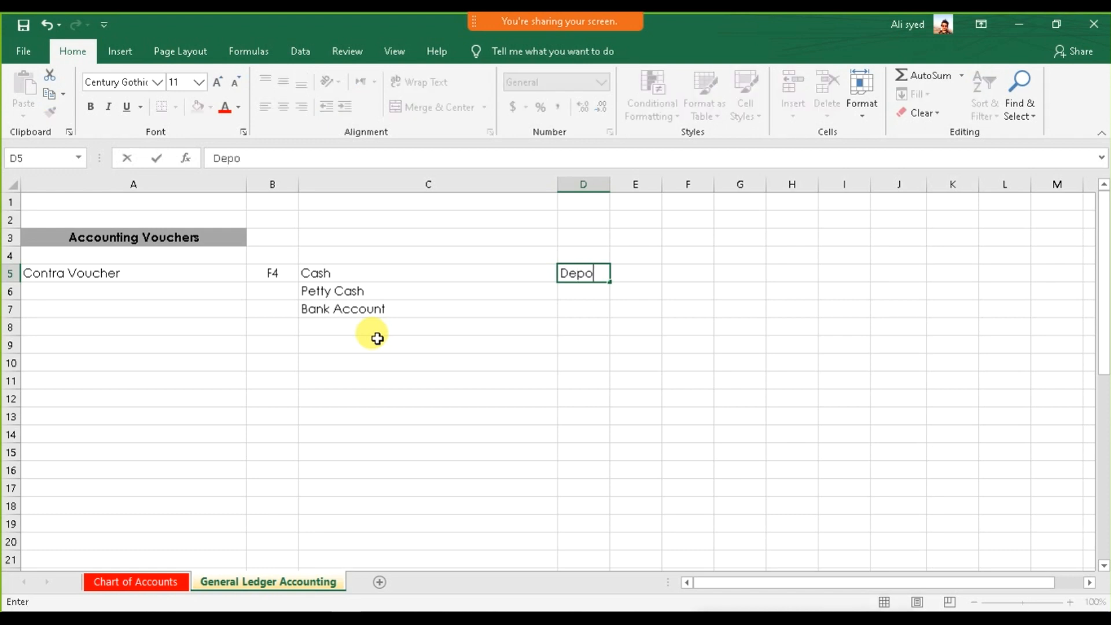
{"action": "type", "text": "sit Cash"}
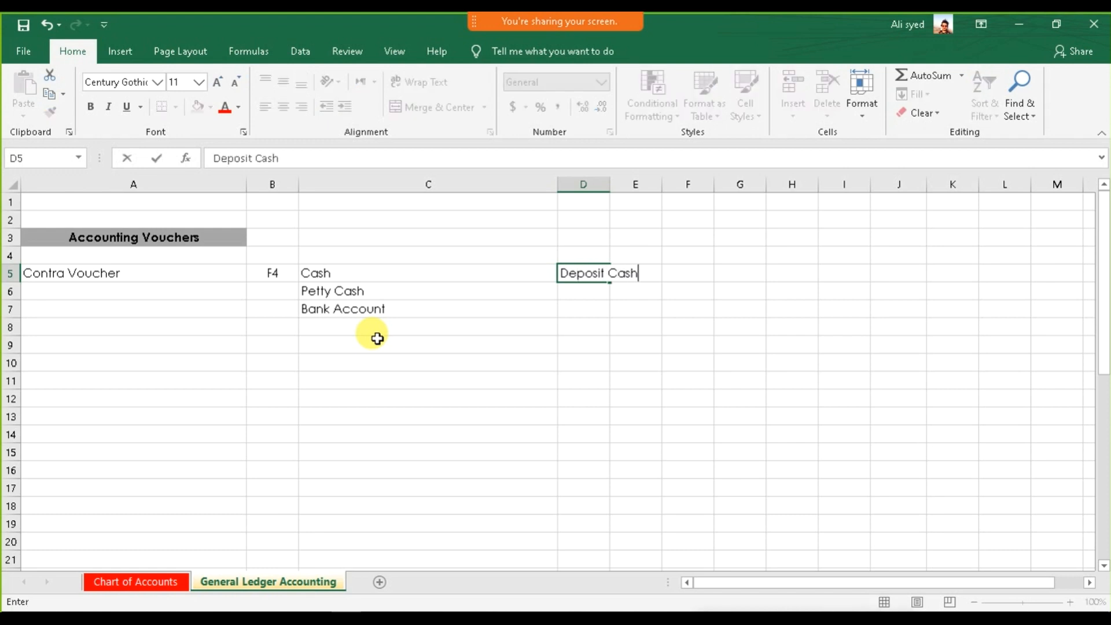
{"action": "type", "text": " into Bank"}
{"action": "key", "text": "Return"}
{"action": "type", "text": "Withdr"}
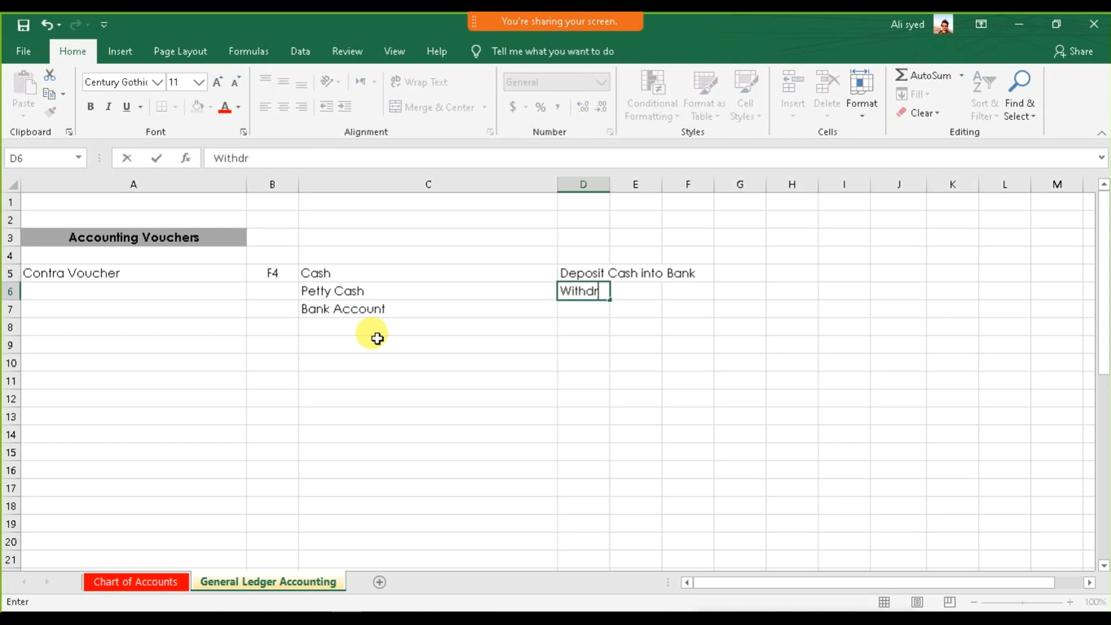
{"action": "type", "text": "aw Cash from the "}
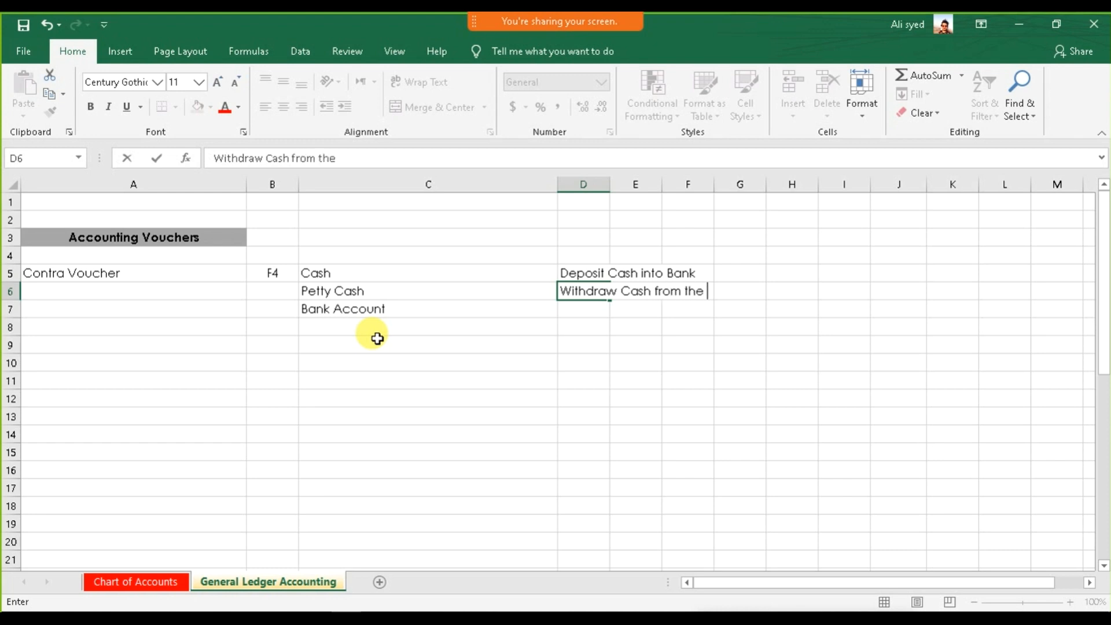
{"action": "type", "text": "Bank"}
{"action": "key", "text": "Return"}
Enter "Transfer from One Bank to another Bank" in cell D7.
{"action": "type", "text": "Tra"}
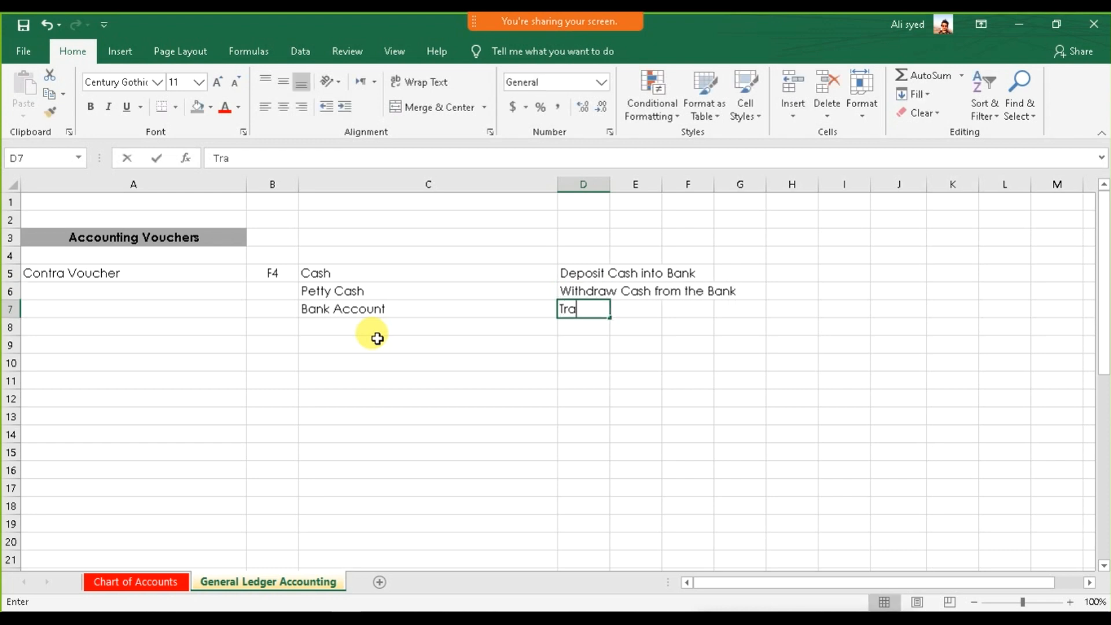
{"action": "type", "text": "nsfer f"}
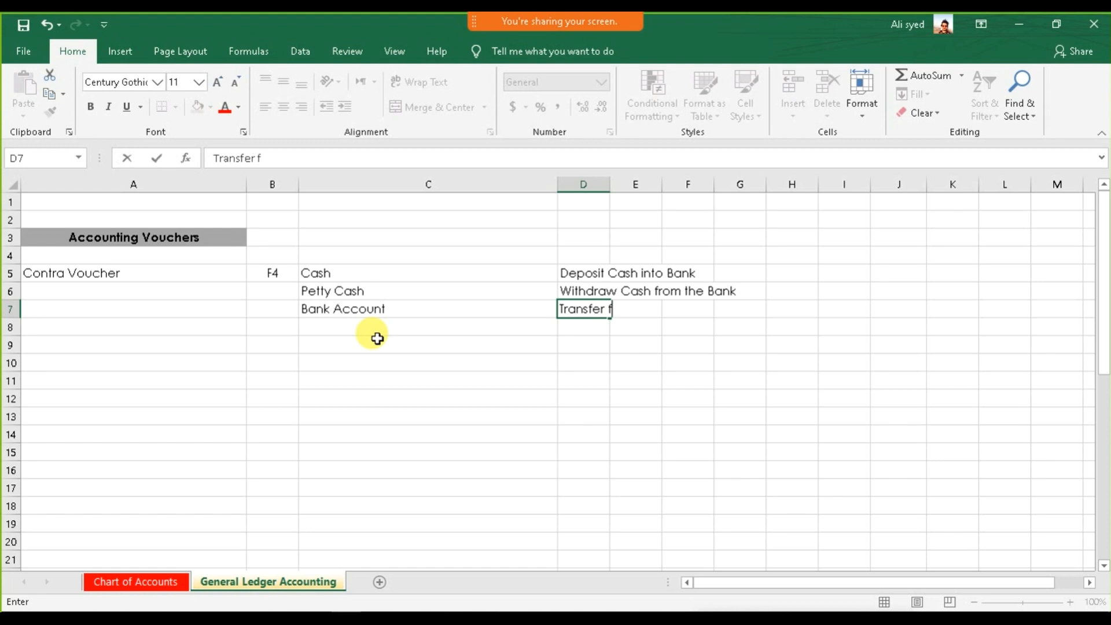
{"action": "type", "text": "rom One "}
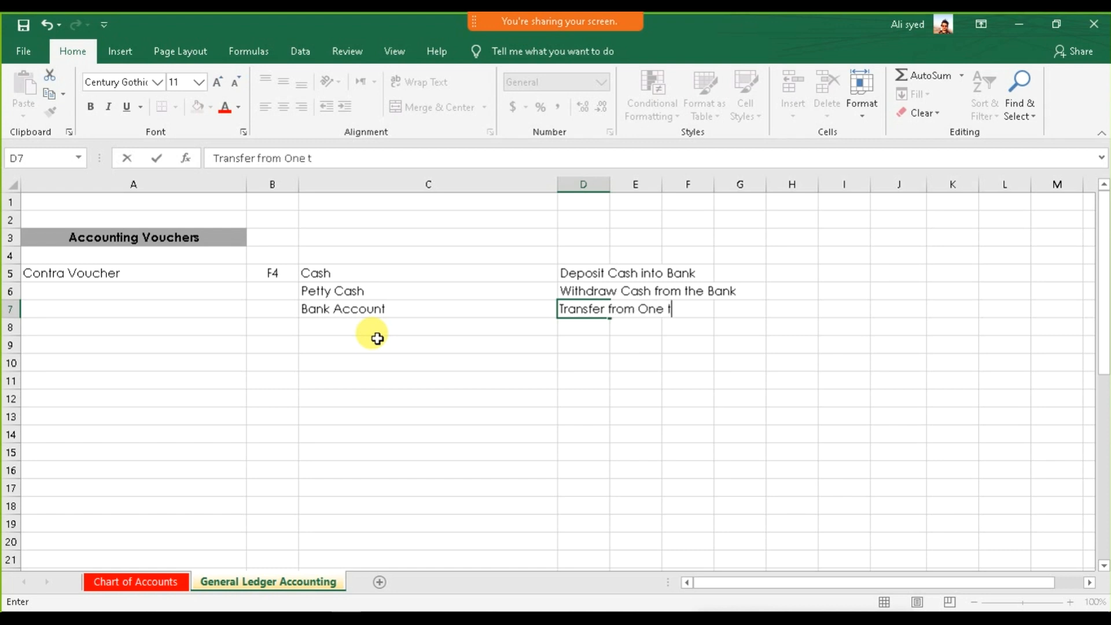
{"action": "type", "text": "Bank to ant"}
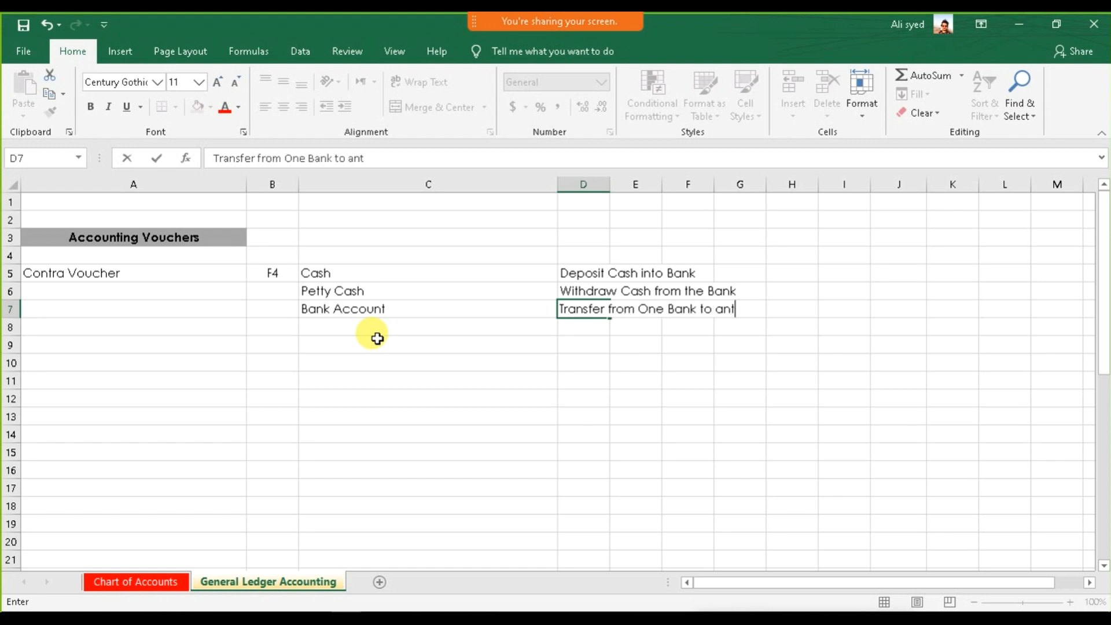
{"action": "key", "text": "BackSpace"}
{"action": "type", "text": "other Bank"}
{"action": "key", "text": "Return"}
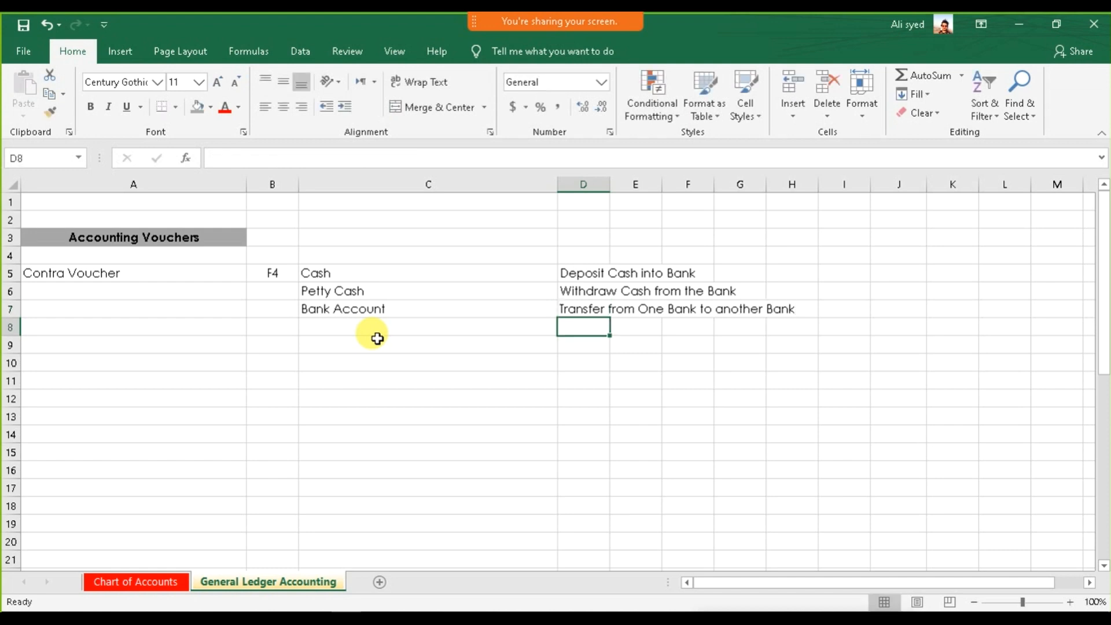
Enter "Received petty cash from Cash or Bank" in cell D8.
{"action": "type", "text": "Pe"}
{"action": "key", "text": "BackSpace"}
{"action": "key", "text": "BackSpace"}
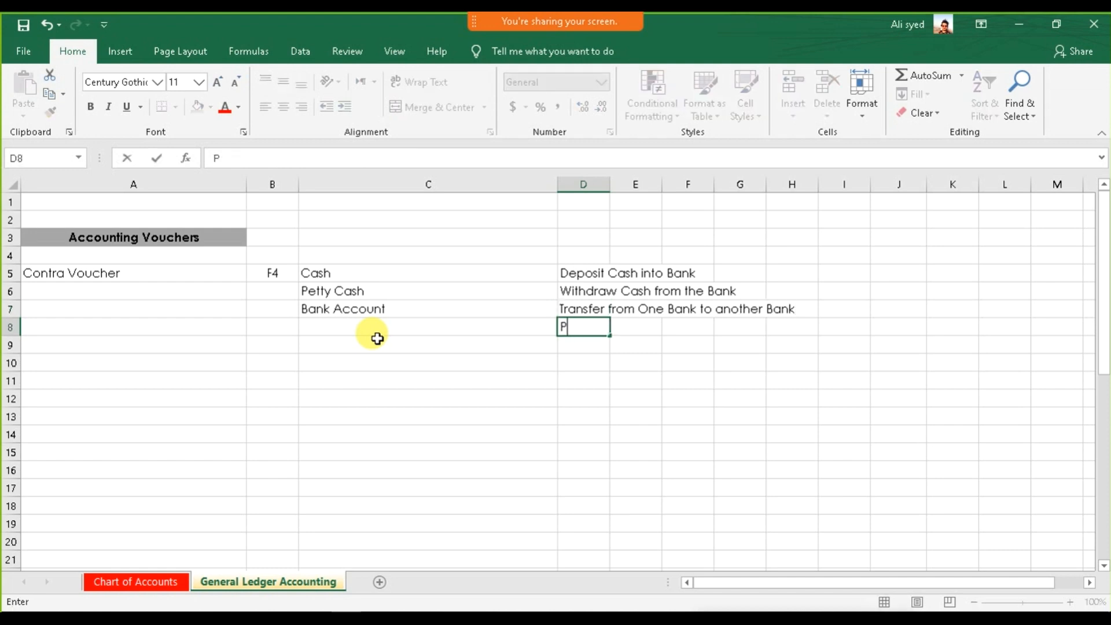
{"action": "type", "text": "Received petty c"}
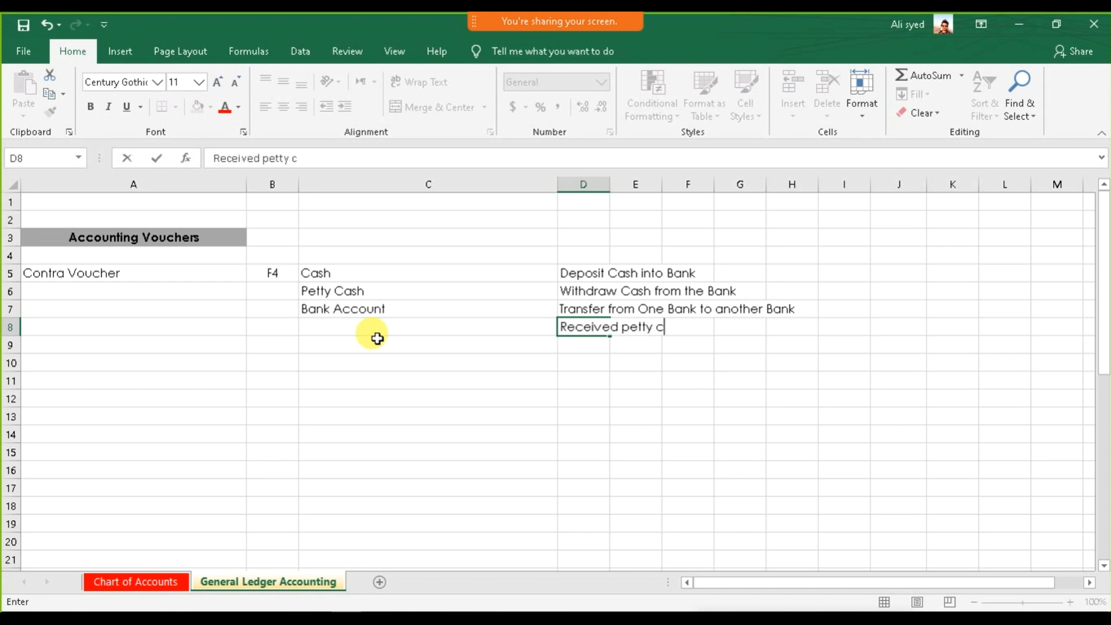
{"action": "type", "text": "ash from Ca"}
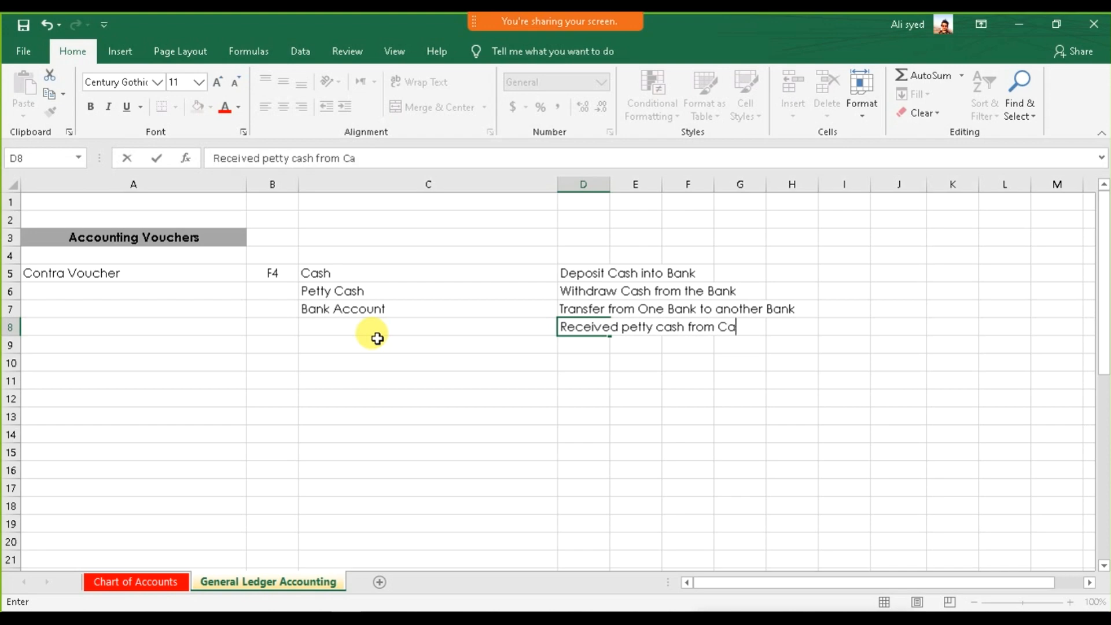
{"action": "type", "text": "sh or Bank"}
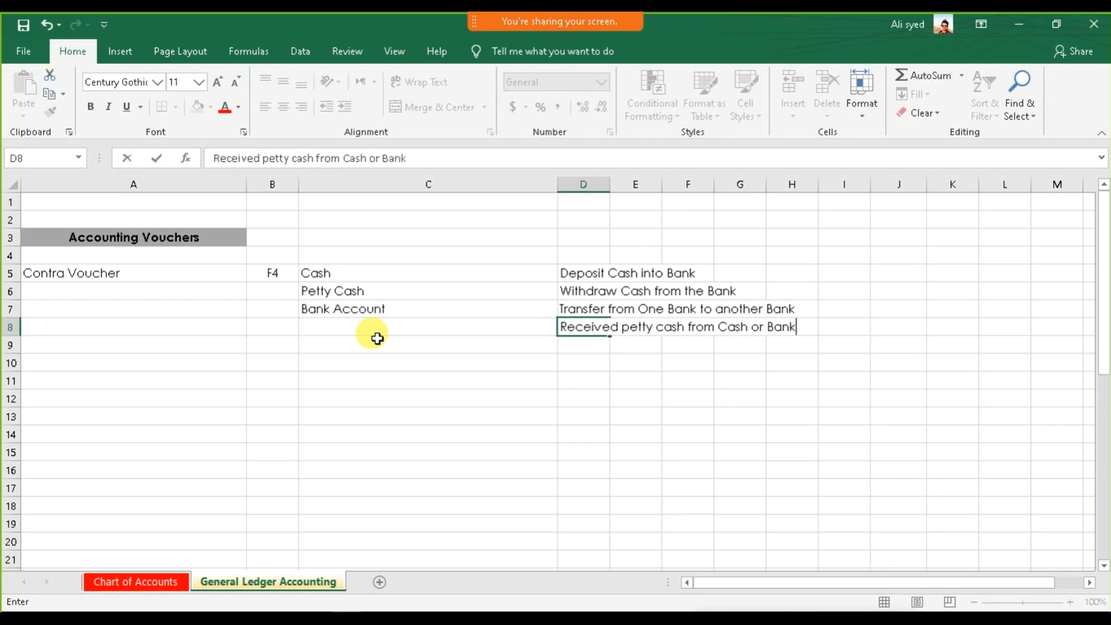
{"action": "key", "text": "Return"}
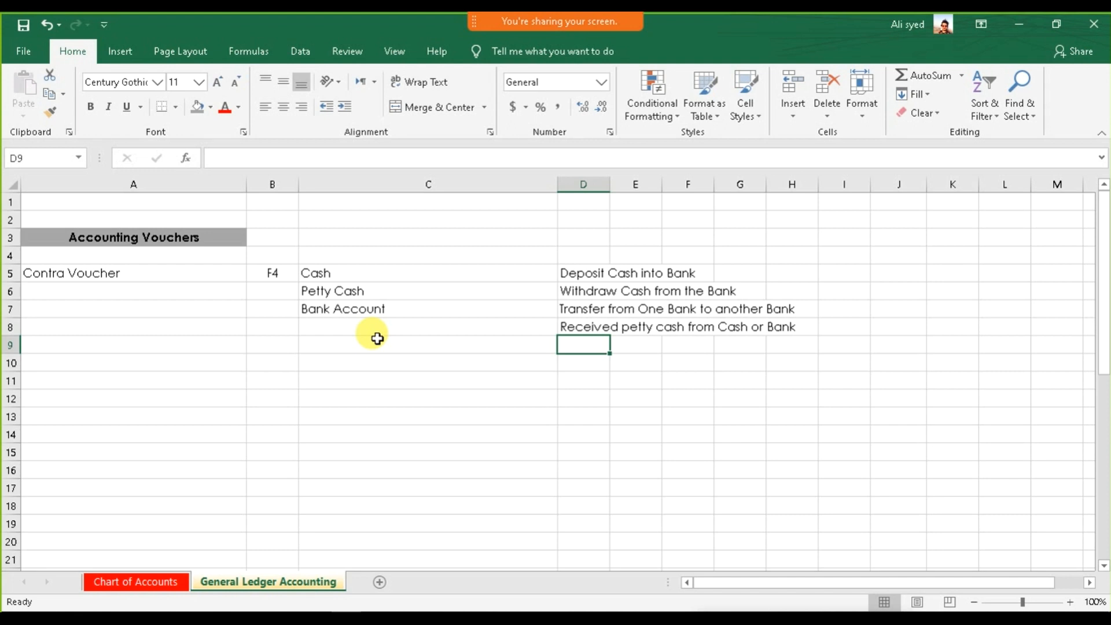
Make the "Contra Voucher" label in cell A5 bold.
{"action": "left_click", "coordinate": [63, 272]}
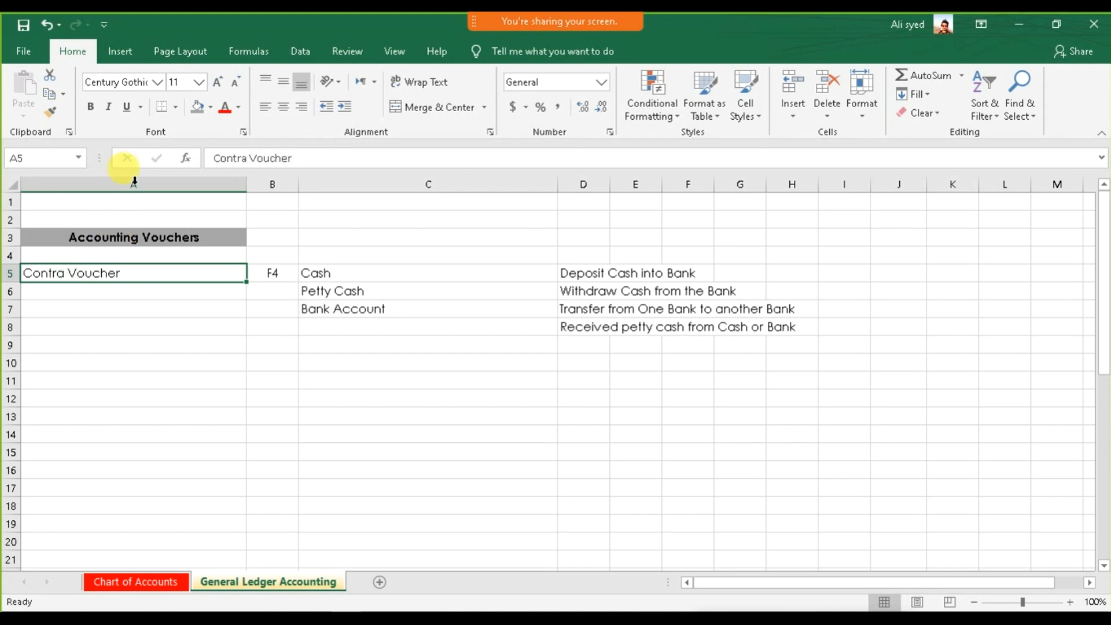
{"action": "left_click", "coordinate": [91, 109]}
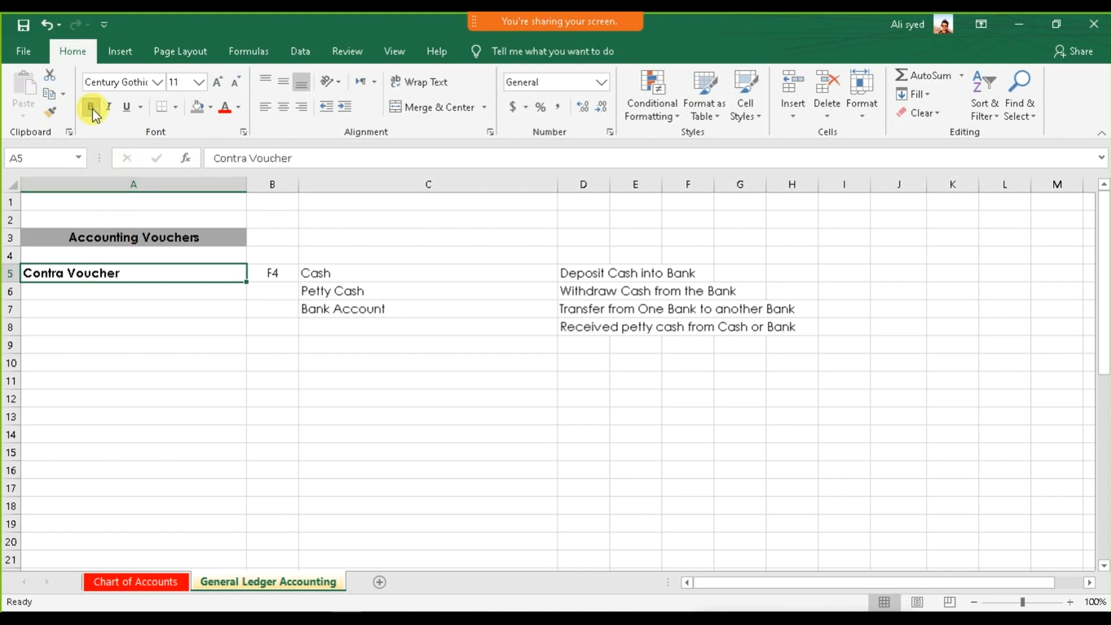
Center the "Contra Voucher" label in cell A5.
{"action": "left_click", "coordinate": [282, 110]}
{"action": "left_click", "coordinate": [276, 269]}
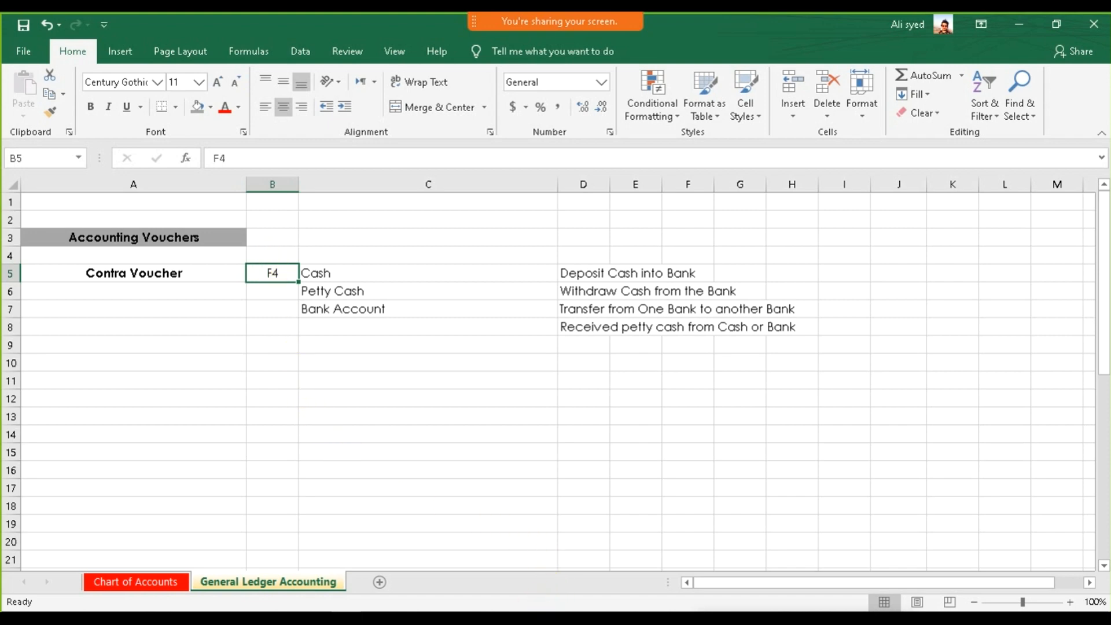
Switch to Tally.ERP 9 and open the Contra voucher to view its ledger accounts.
{"action": "left_click", "coordinate": [581, 617]}
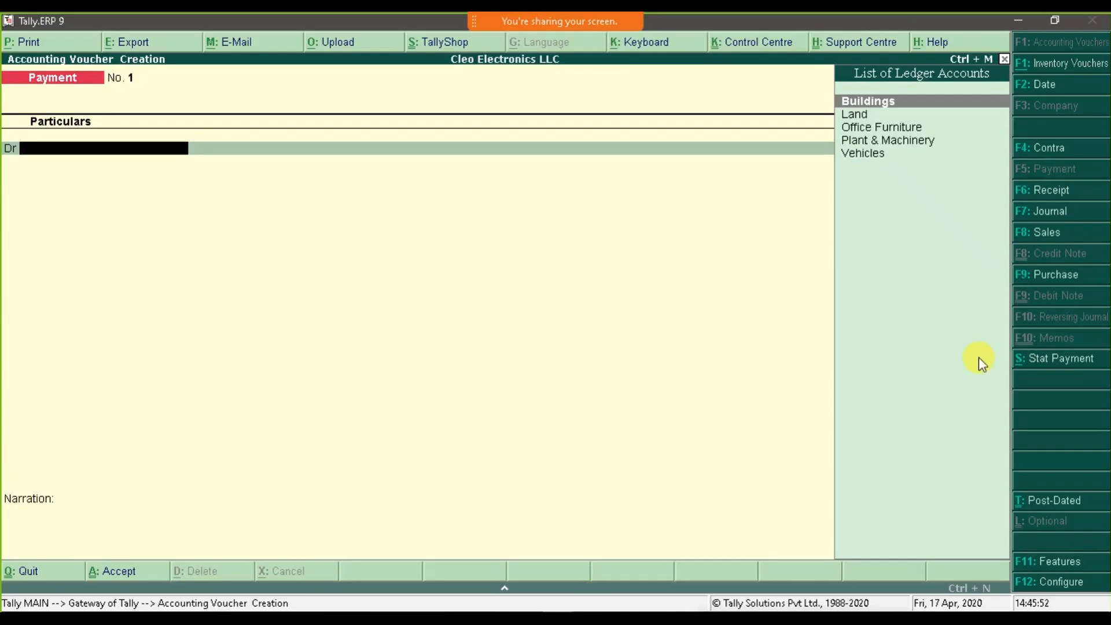
{"action": "left_click", "coordinate": [1048, 151]}
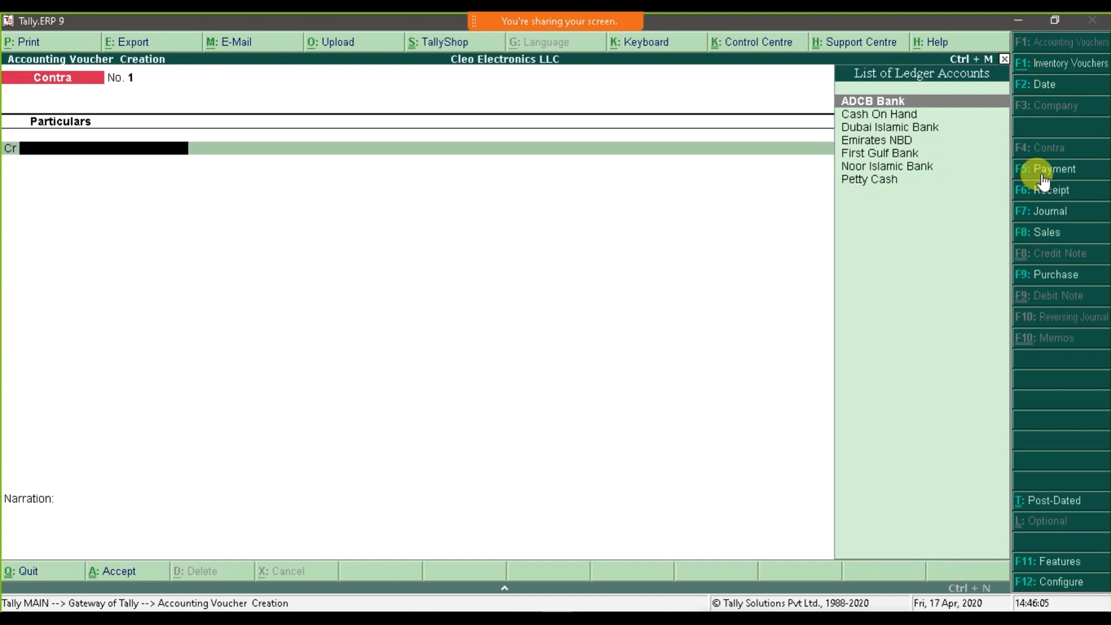
Switch back to the Excel workbook and enter "Payment Voucher" in A9 with its shortcut key "F5" in B9.
{"action": "mouse_move", "coordinate": [346, 620]}
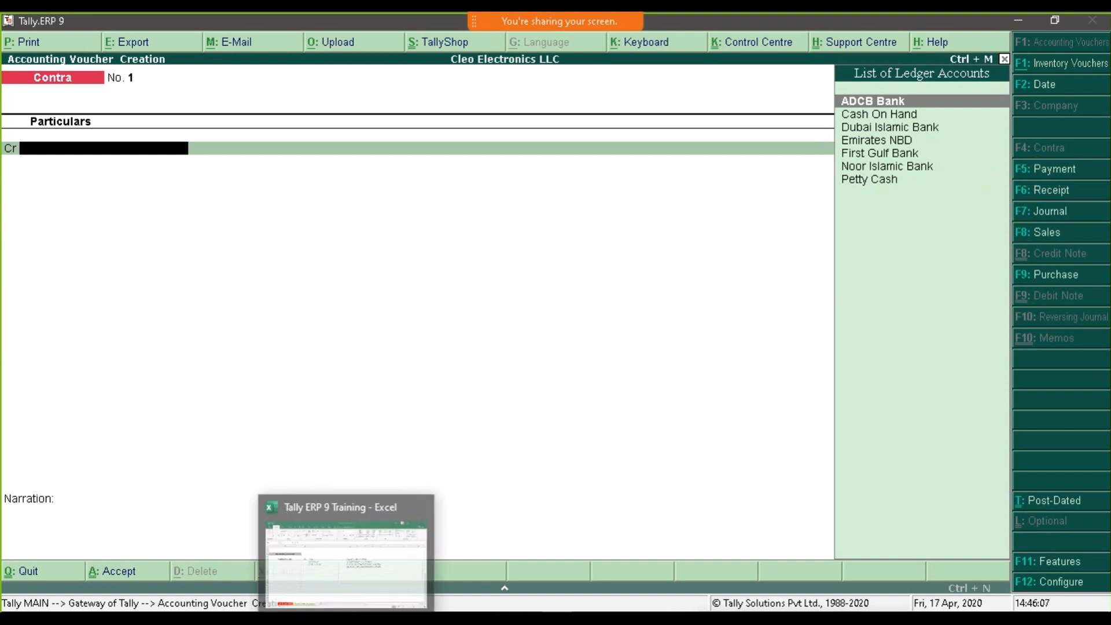
{"action": "left_click", "coordinate": [272, 511]}
{"action": "left_click", "coordinate": [149, 346]}
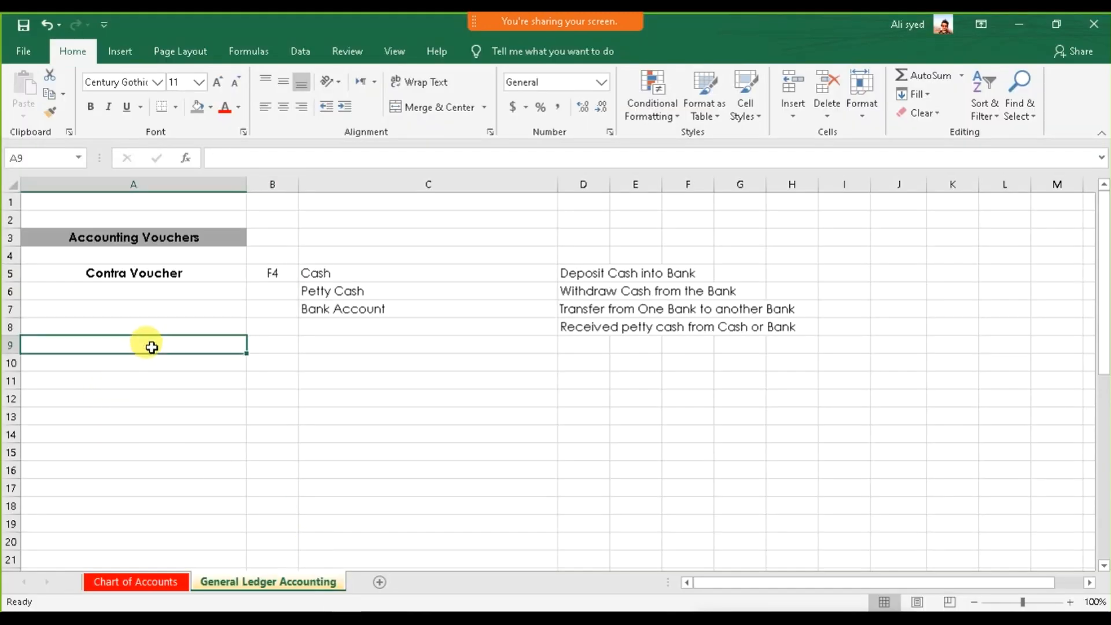
{"action": "type", "text": "Payment C"}
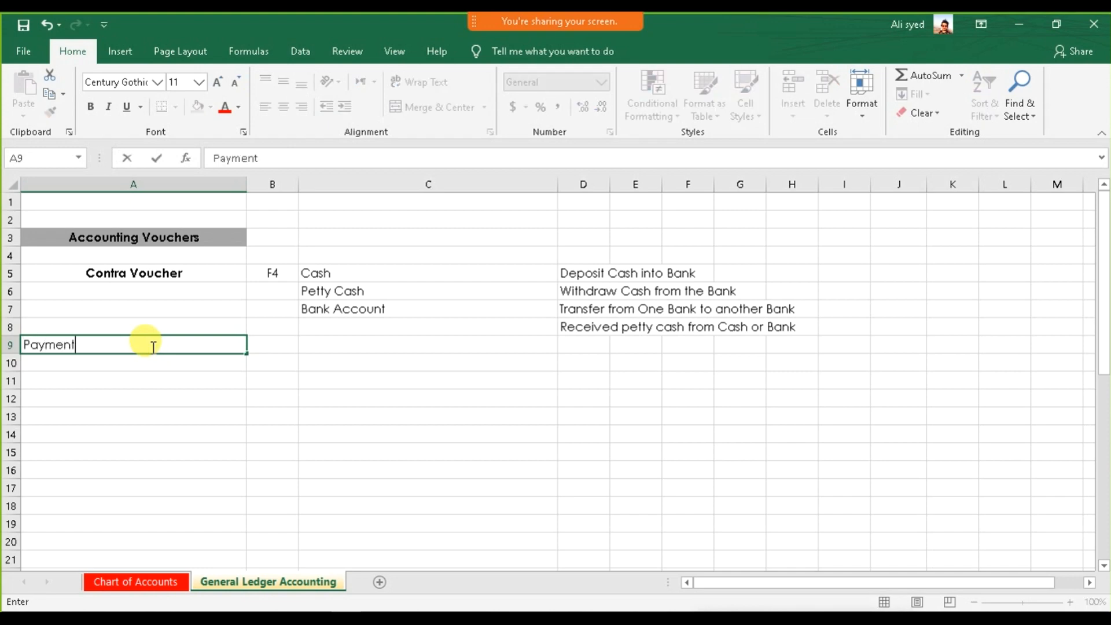
{"action": "key", "text": "BackSpace"}
{"action": "type", "text": "Voucher"}
{"action": "key", "text": "Tab"}
{"action": "type", "text": "F5"}
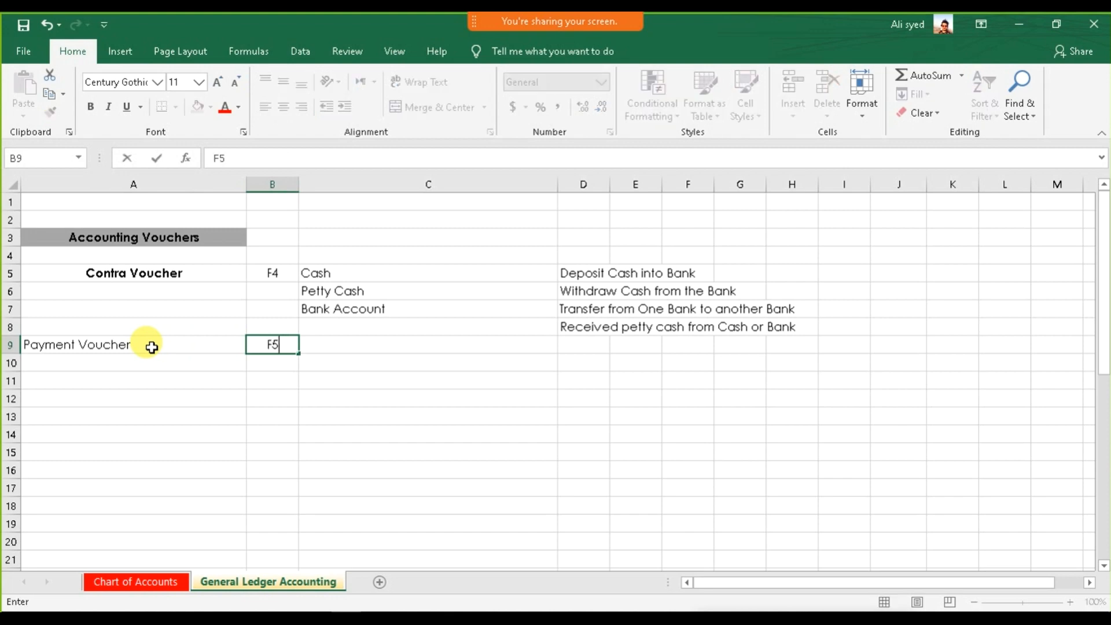
Make the "Payment Voucher" label in cell A9 bold and centered.
{"action": "left_click", "coordinate": [152, 348]}
{"action": "left_click", "coordinate": [90, 107]}
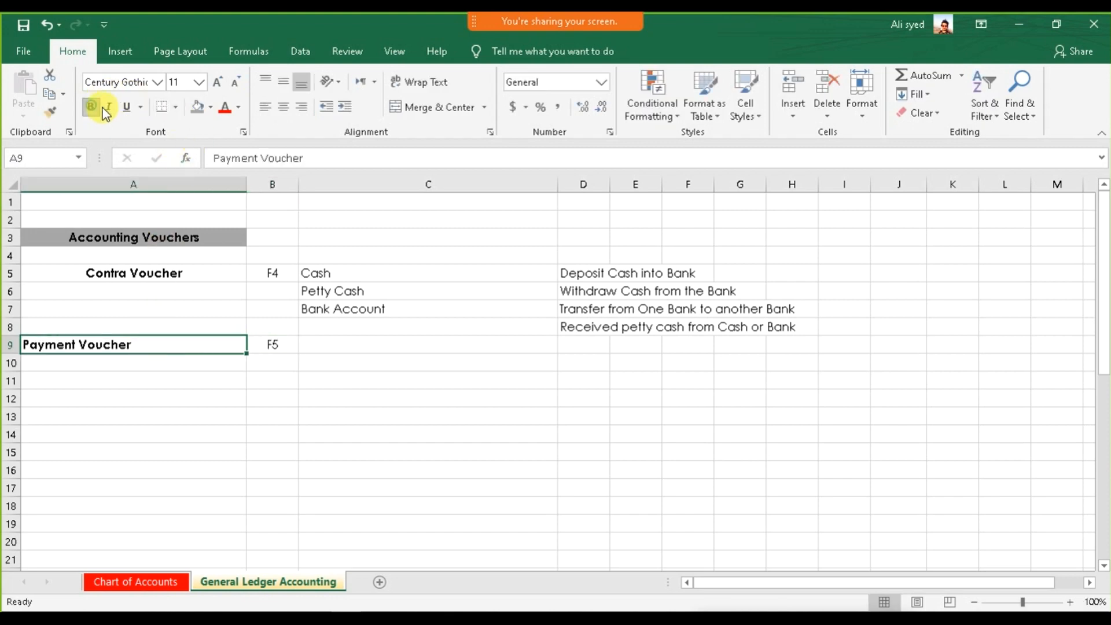
{"action": "left_click", "coordinate": [285, 107]}
Enter "All the Payment you made to your suppliers" in cell C9.
{"action": "left_click", "coordinate": [339, 345]}
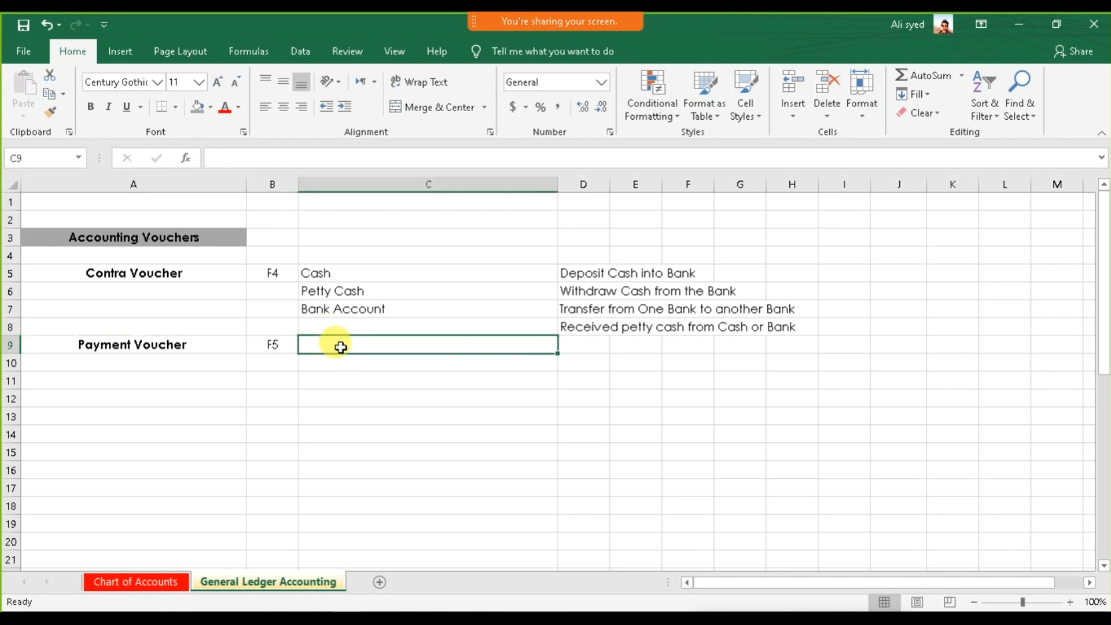
{"action": "type", "text": "All the"}
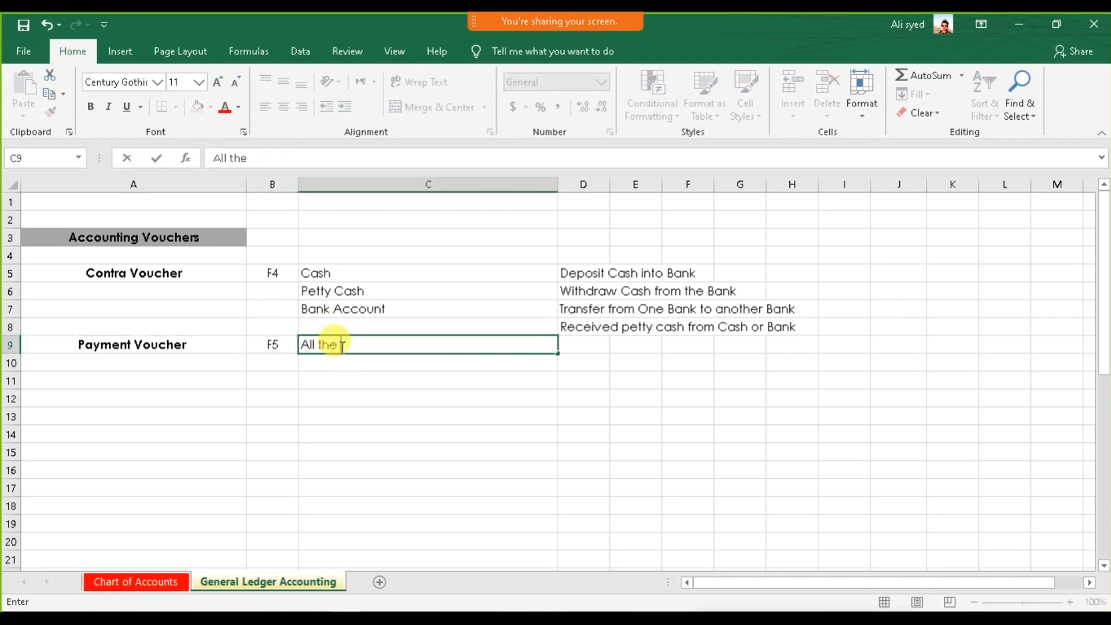
{"action": "type", "text": " Payment"}
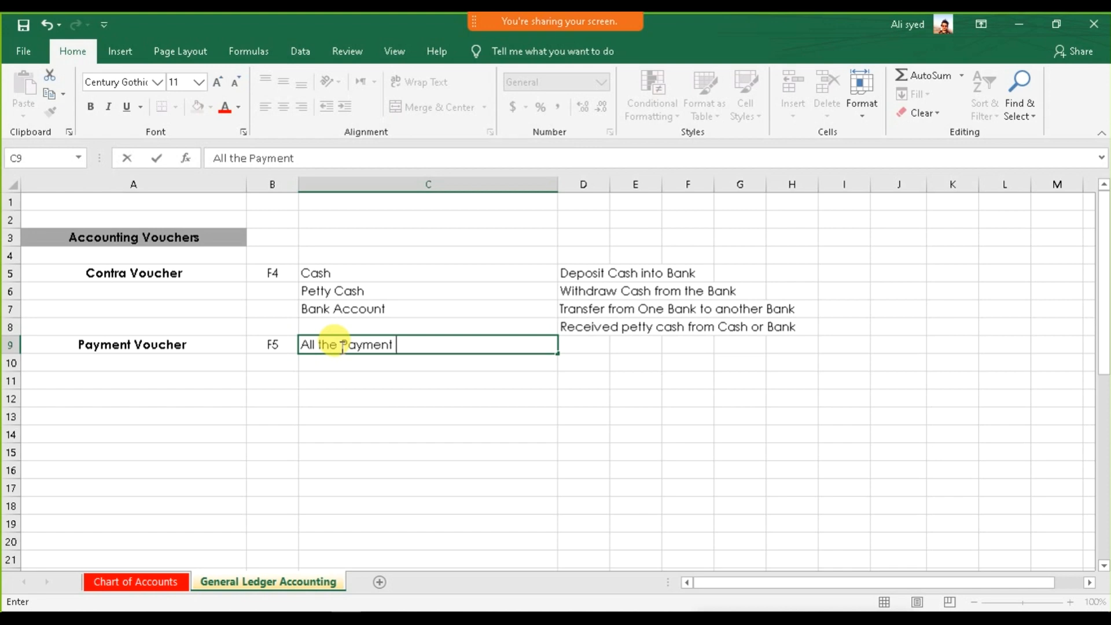
{"action": "type", "text": "you made to your supplier"}
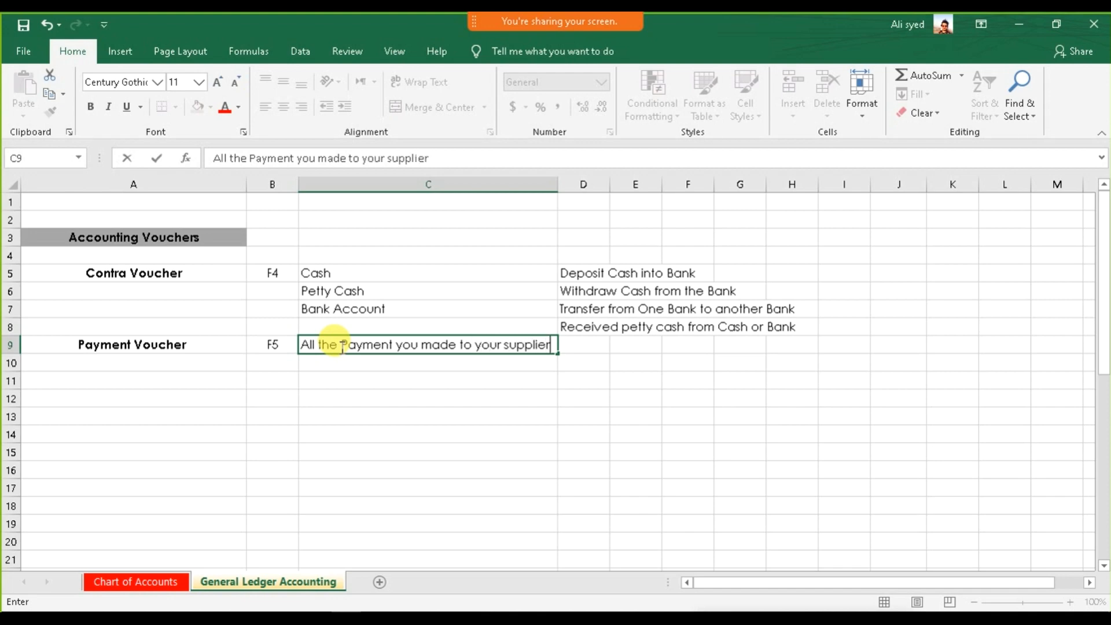
{"action": "type", "text": "s"}
{"action": "key", "text": "Return"}
Enter "Paid Expenses" in C10 and "Paid Refunds" in C11 as further payment voucher uses.
{"action": "type", "text": "Pa"}
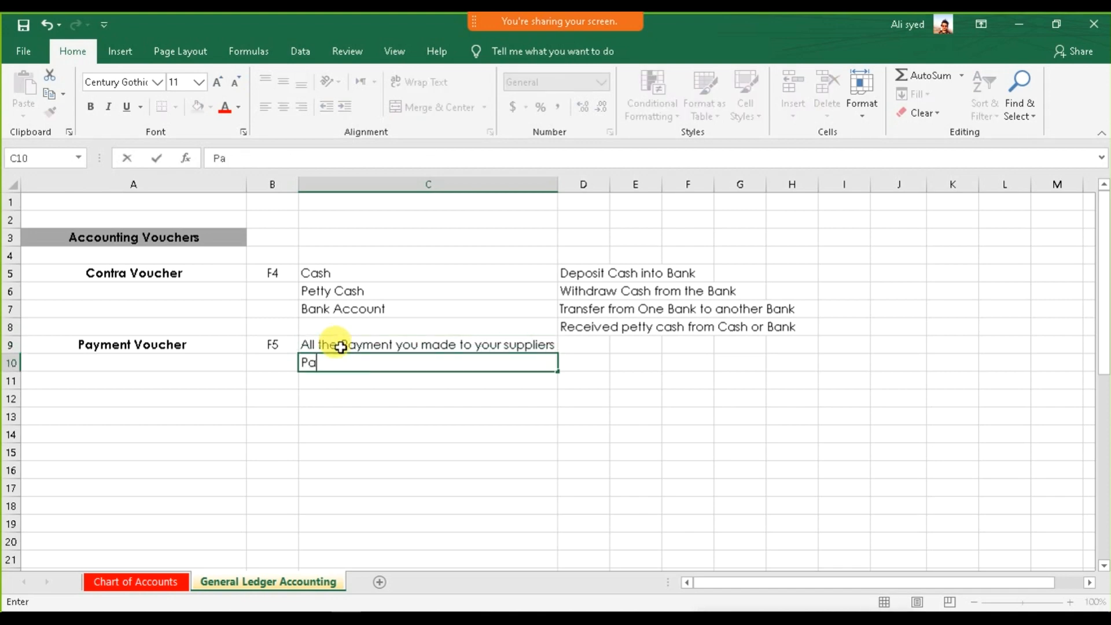
{"action": "type", "text": "id Expen"}
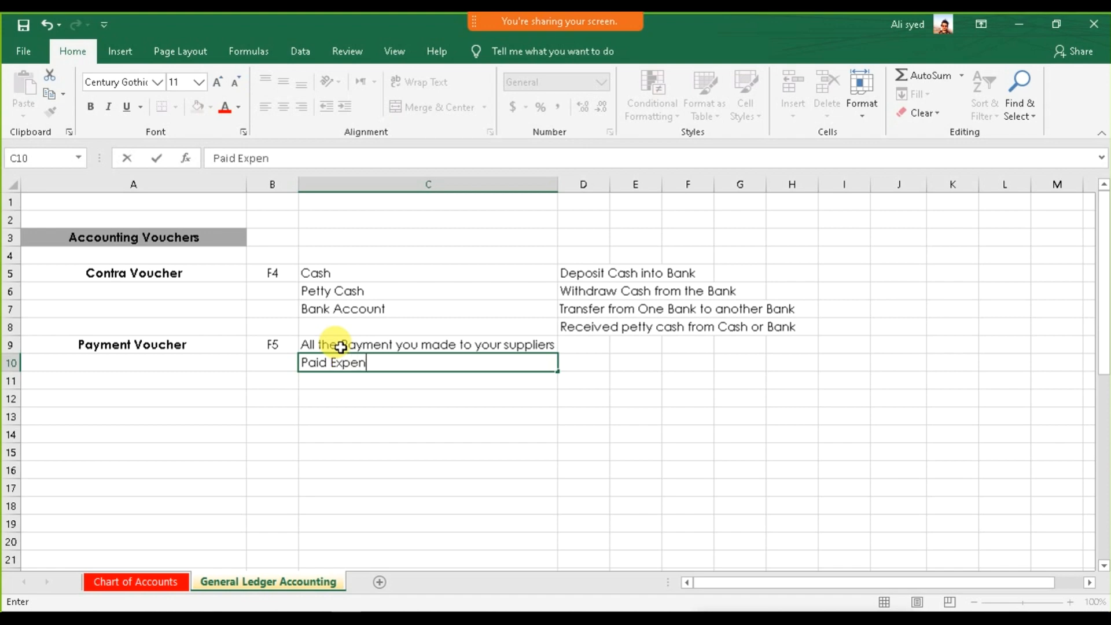
{"action": "type", "text": "ses"}
{"action": "key", "text": "Return"}
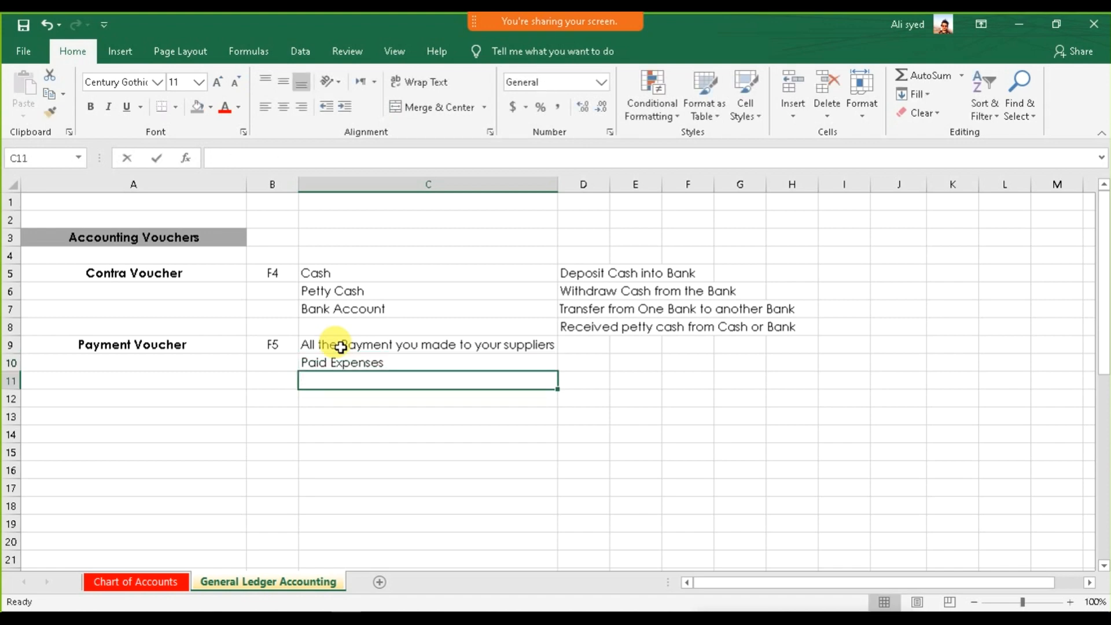
{"action": "type", "text": "Paid Refunds"}
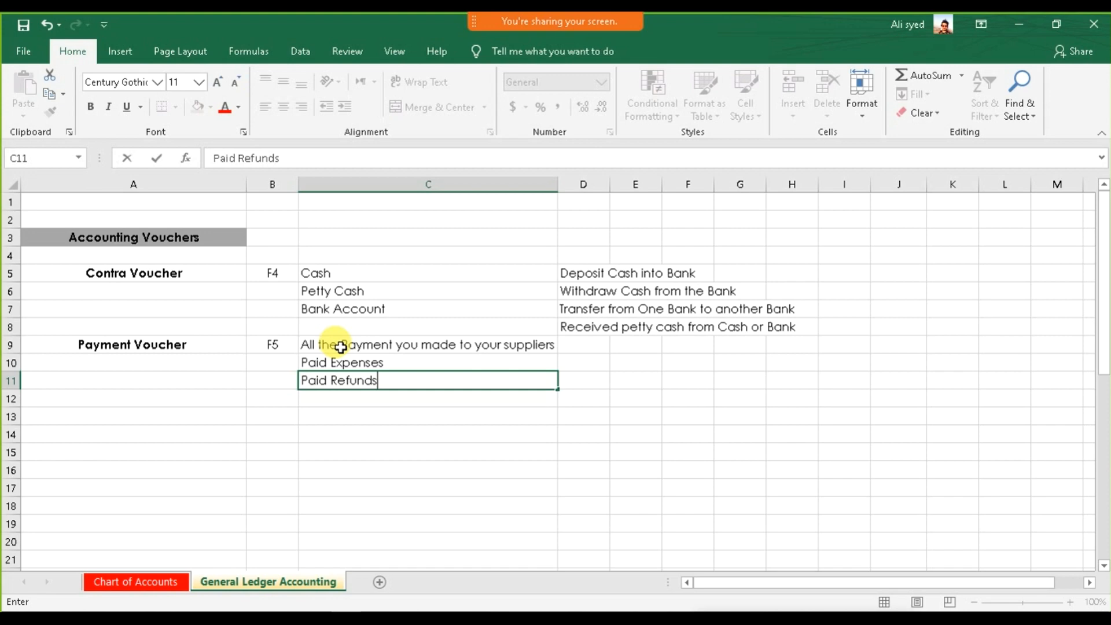
{"action": "key", "text": "Return"}
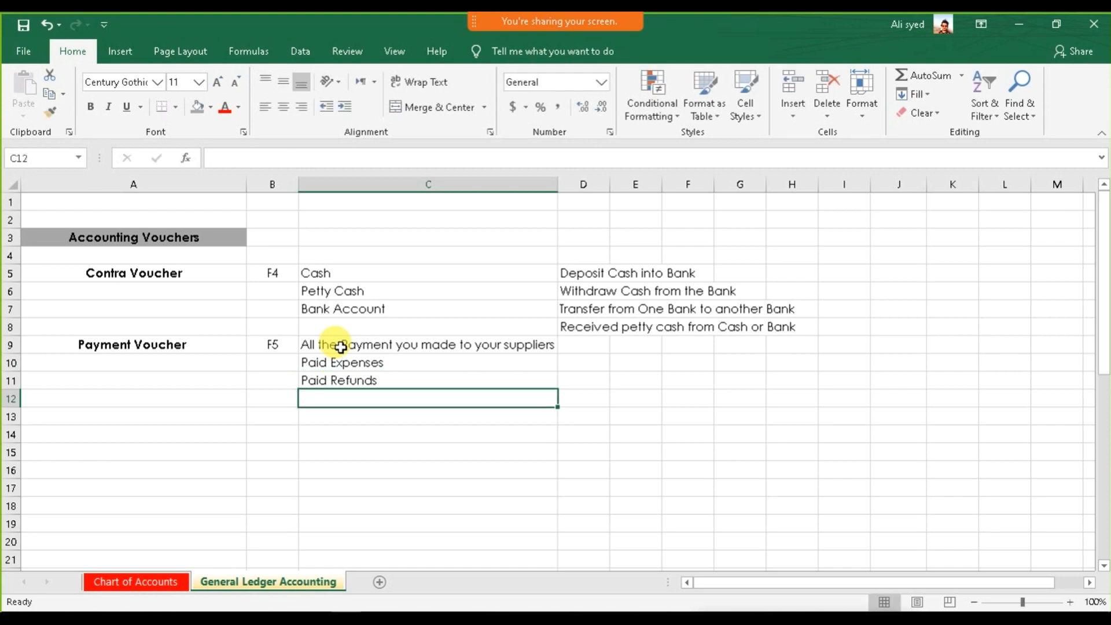
Switch to Tally.ERP 9 and open the Payment voucher to view its entry screen.
{"action": "left_click", "coordinate": [168, 344]}
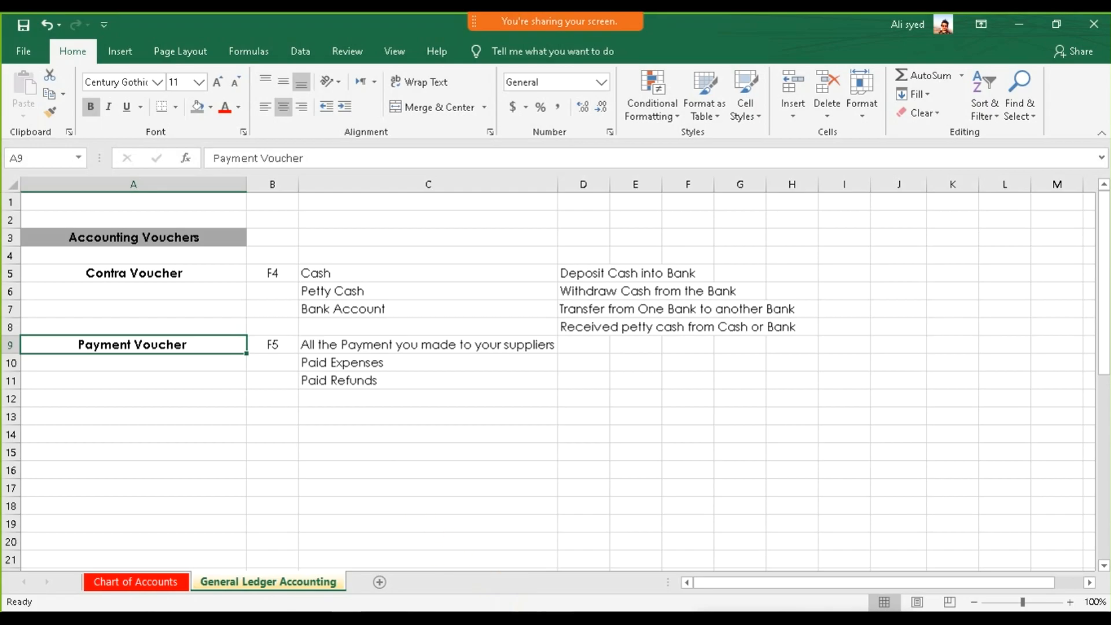
{"action": "left_click", "coordinate": [548, 617]}
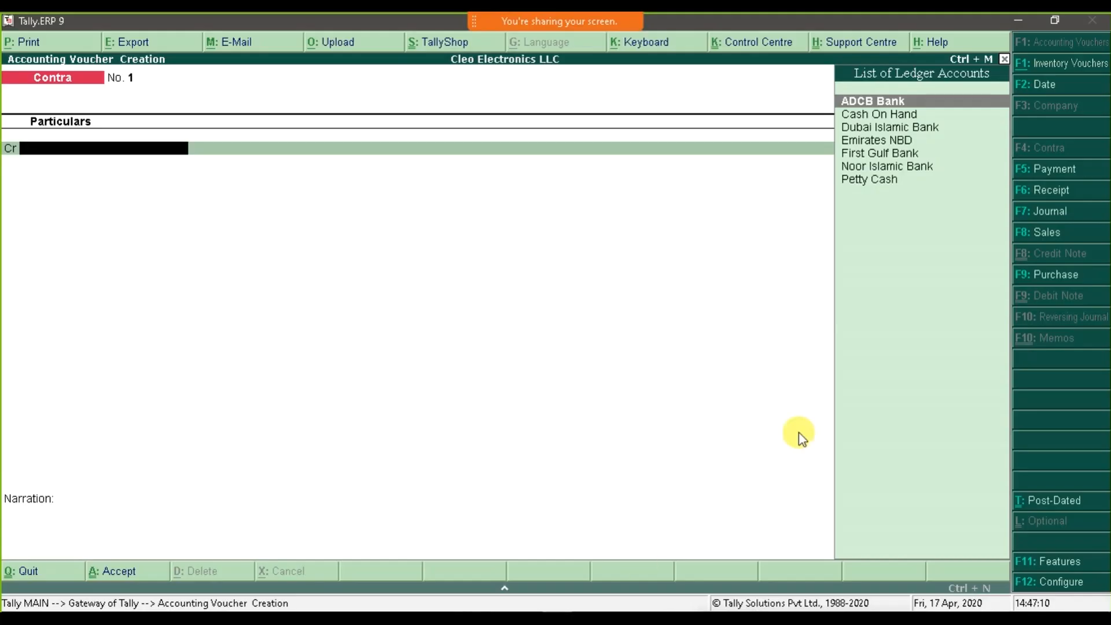
{"action": "left_click", "coordinate": [1064, 174]}
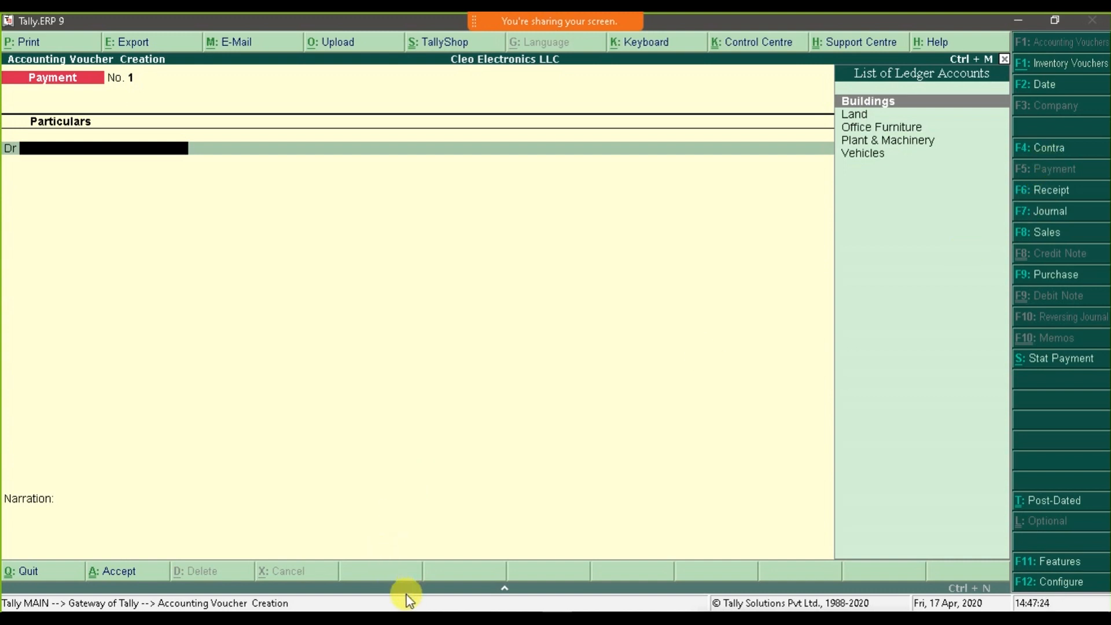
Switch back to the Excel workbook and enter "Receipt Voucher" in A13 with its shortcut key "F6" in B13.
{"action": "key", "text": "alt+Tab"}
{"action": "left_click", "coordinate": [160, 400]}
{"action": "left_click", "coordinate": [153, 415]}
{"action": "type", "text": "Receop"}
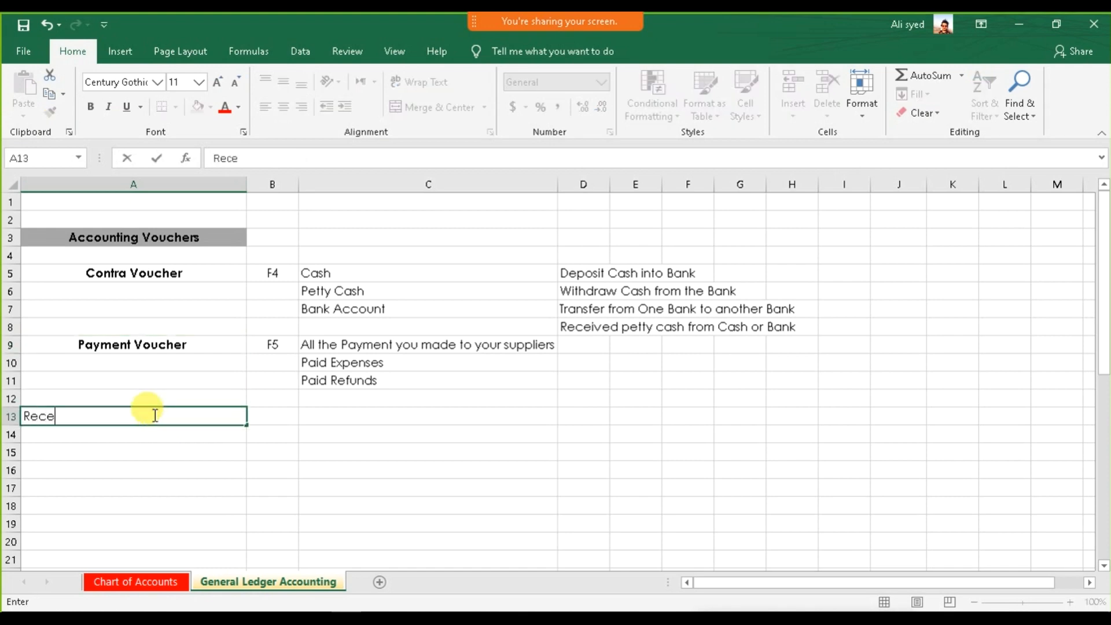
{"action": "key", "text": "BackSpace"}
{"action": "key", "text": "BackSpace"}
{"action": "type", "text": "ipt Voucher"}
{"action": "key", "text": "Tab"}
{"action": "type", "text": "F6"}
{"action": "key", "text": "Return"}
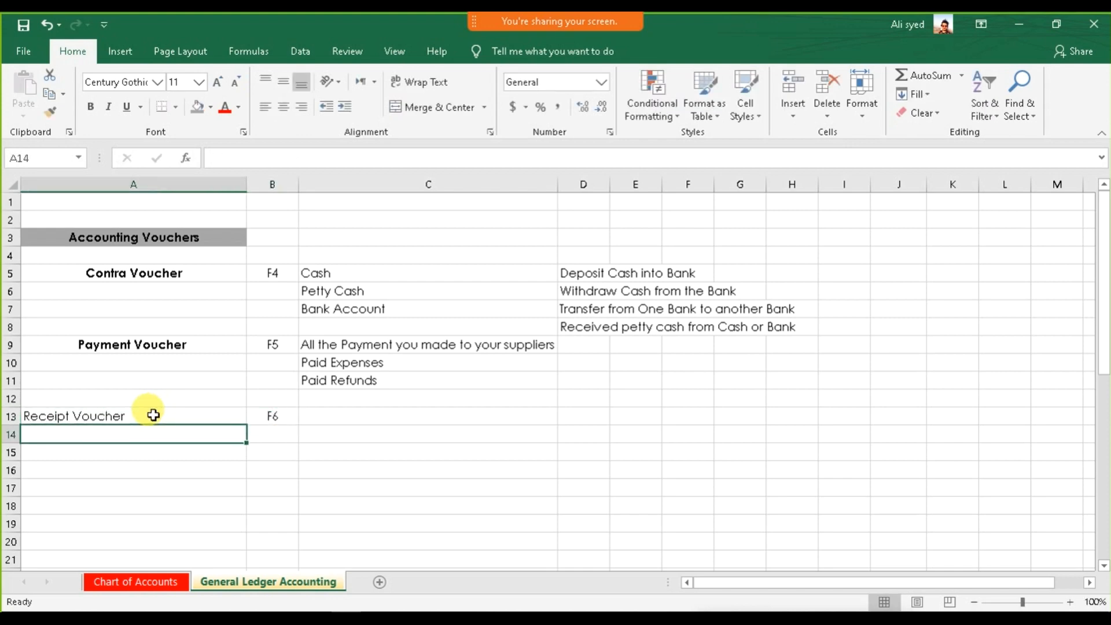
Make the "Receipt Voucher" label in cell A13 bold and centered.
{"action": "left_click", "coordinate": [154, 414]}
{"action": "left_click", "coordinate": [90, 107]}
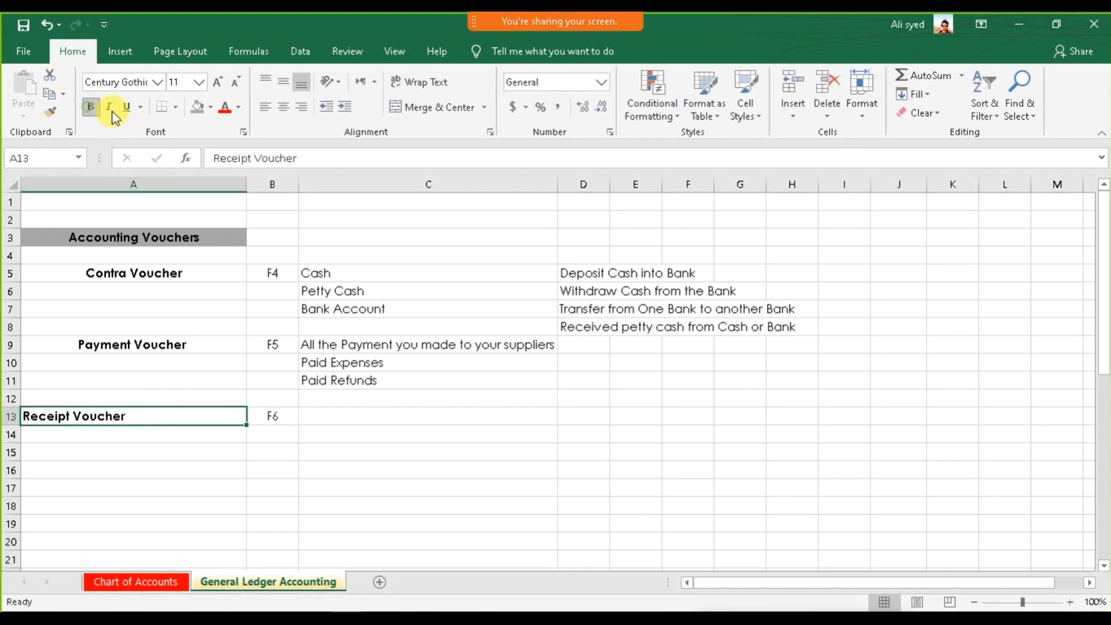
{"action": "left_click", "coordinate": [278, 109]}
Describe the receipt voucher by entering "All the income or the money you received" in C13 and "from your" in C14.
{"action": "left_click", "coordinate": [320, 413]}
{"action": "type", "text": "All the income or the money you received"}
{"action": "key", "text": "Return"}
{"action": "type", "text": "from your"}
{"action": "key", "text": "Return"}
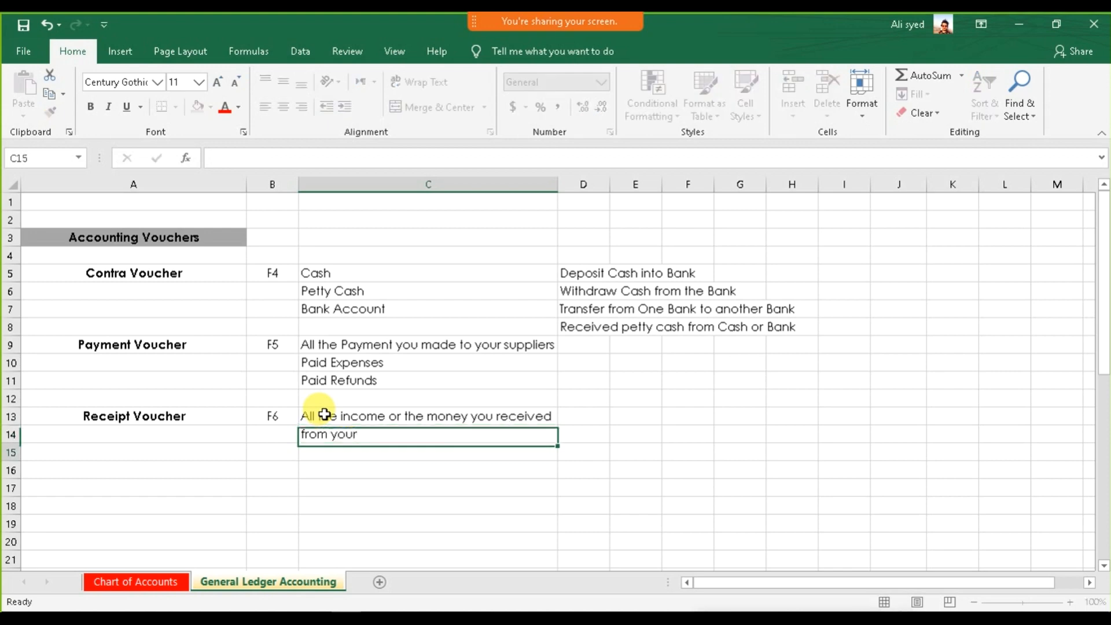
Enter "Customers" in cell C15 as the first receipt source.
{"action": "type", "text": "custo"}
{"action": "key", "text": "BackSpace"}
{"action": "key", "text": "BackSpace"}
{"action": "key", "text": "BackSpace"}
{"action": "key", "text": "BackSpace"}
{"action": "key", "text": "BackSpace"}
{"action": "type", "text": "Cus"}
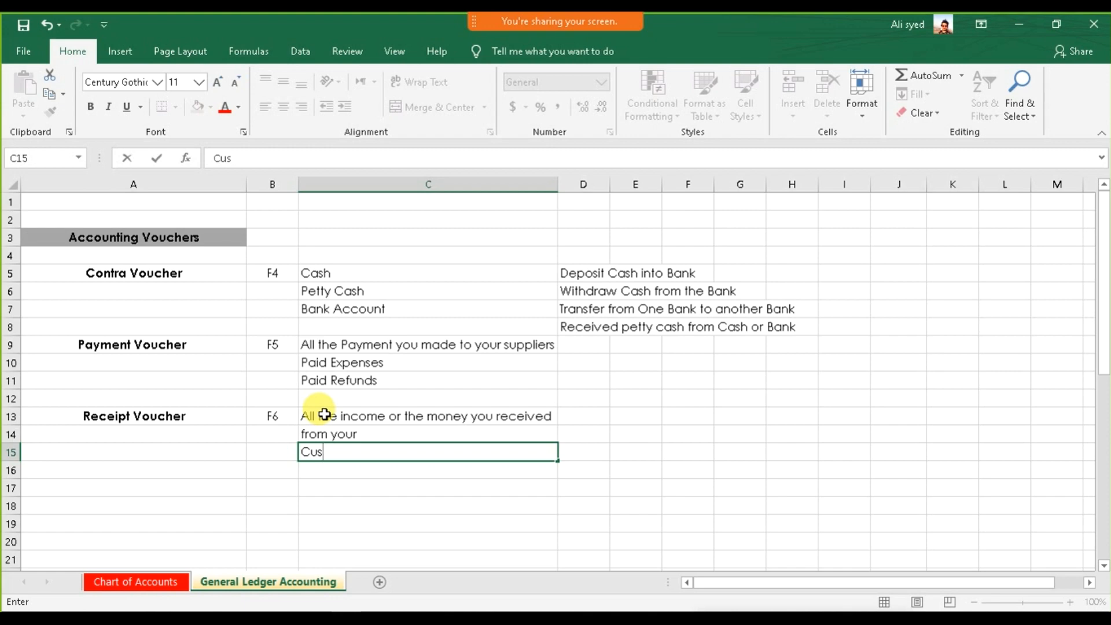
{"action": "type", "text": "tomers"}
{"action": "key", "text": "Return"}
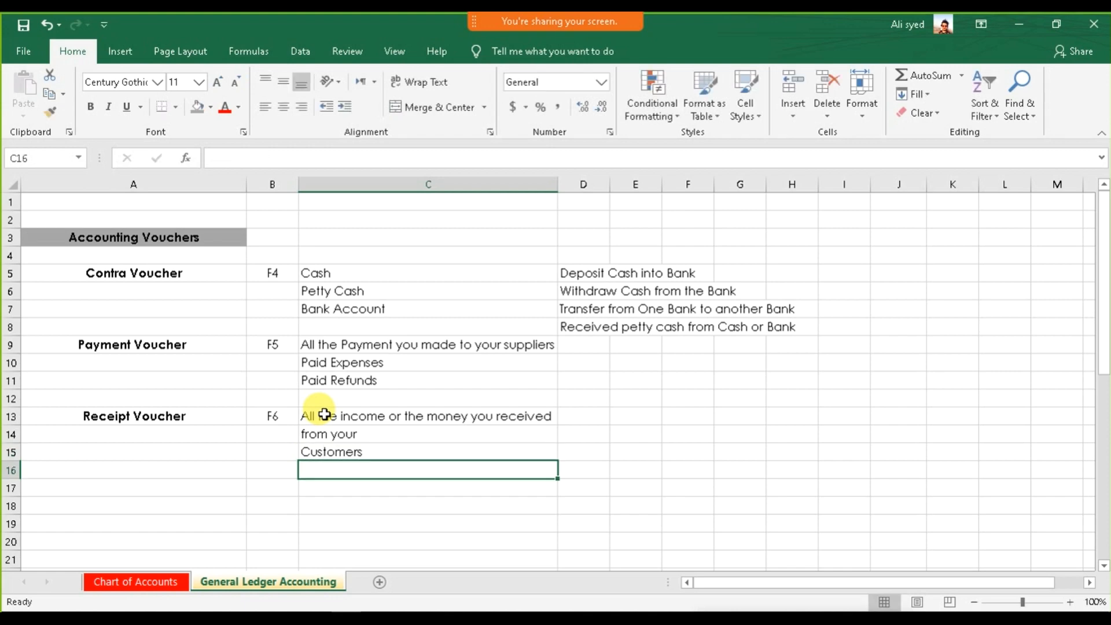
Add the receipt sources "Interest Income" in C16 and "Service Income" in C17.
{"action": "type", "text": "Intere"}
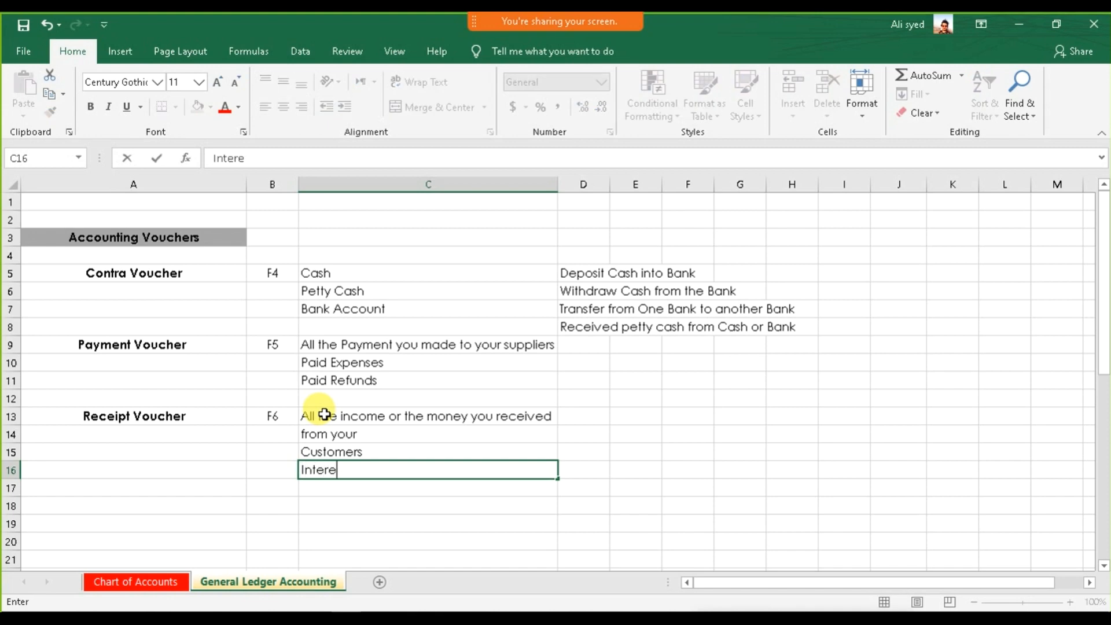
{"action": "type", "text": "st Income"}
{"action": "key", "text": "Return"}
{"action": "type", "text": "S"}
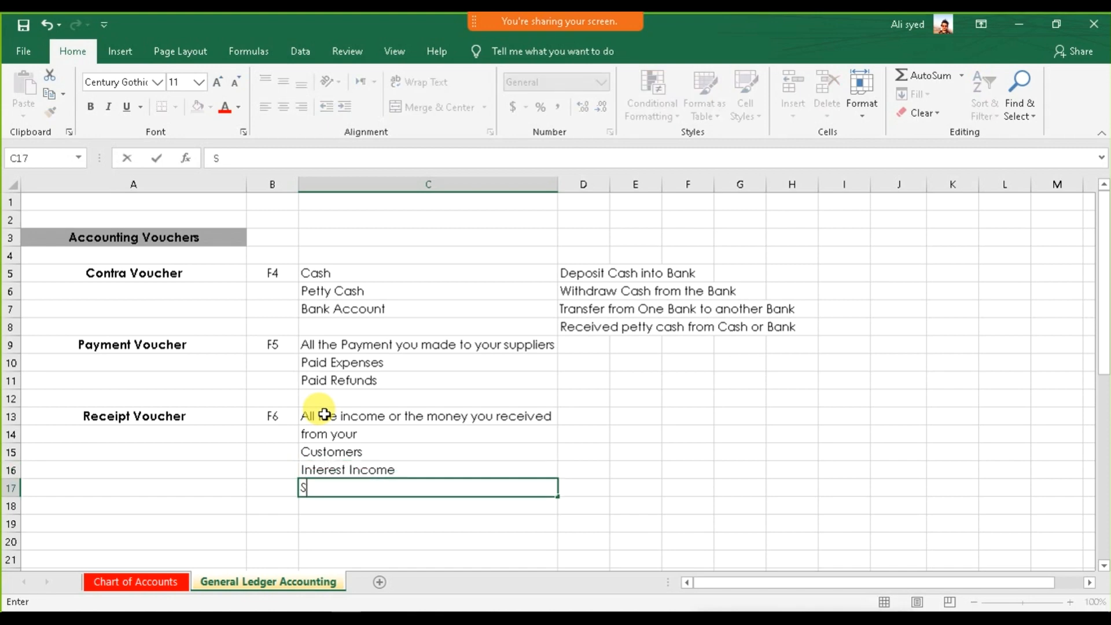
{"action": "type", "text": "ervice Income"}
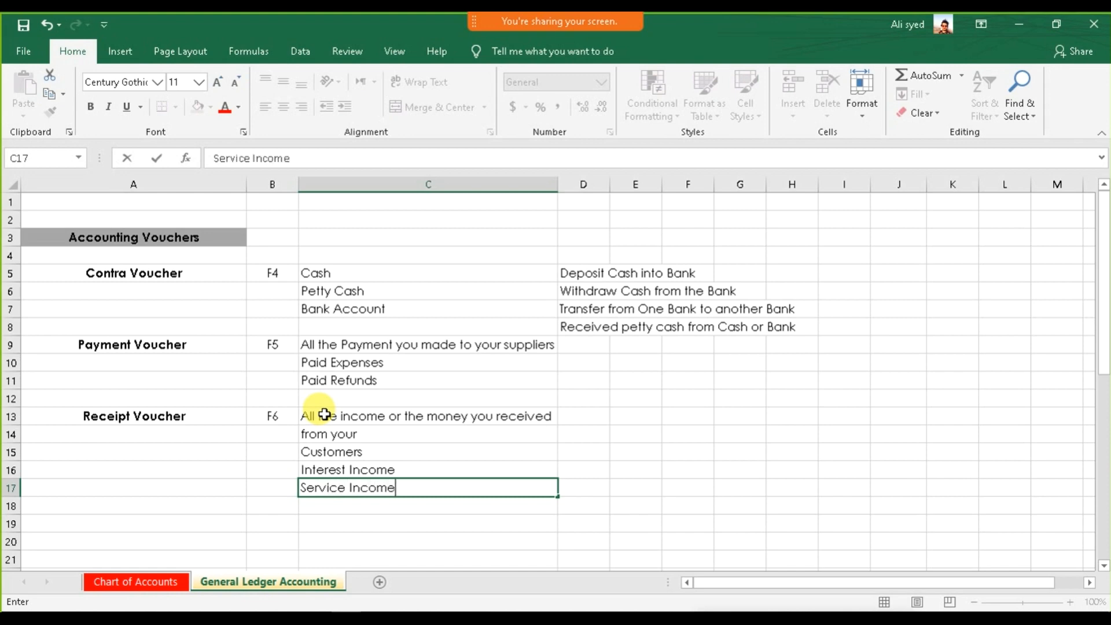
{"action": "key", "text": "Return"}
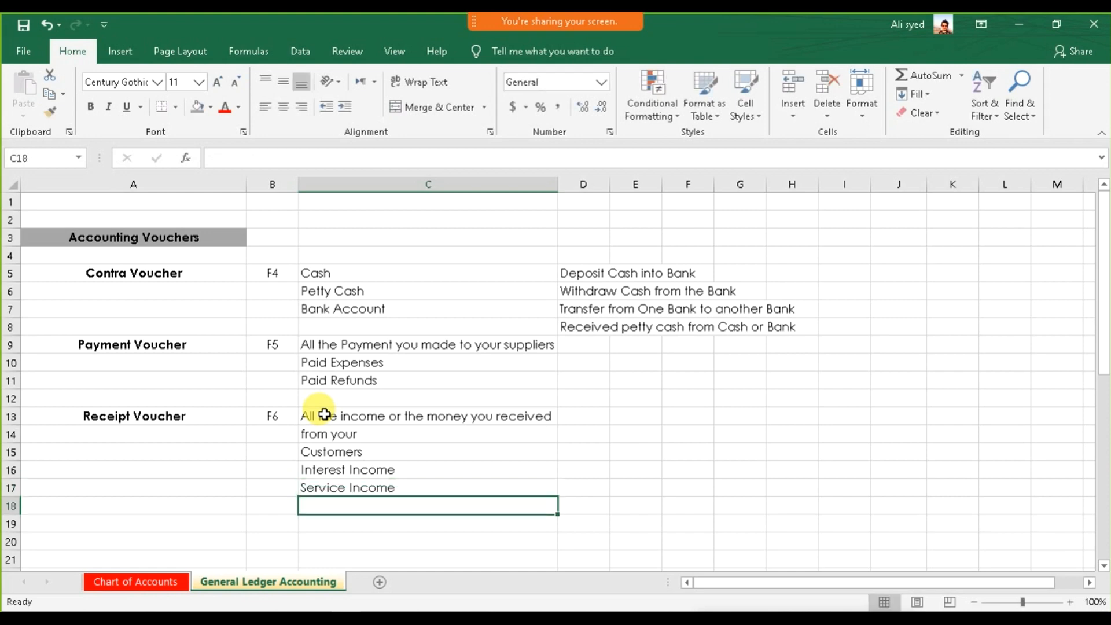
Enter "Consultancy Fee" in C18 and "Receive Capital" in C19.
{"action": "type", "text": "Consult"}
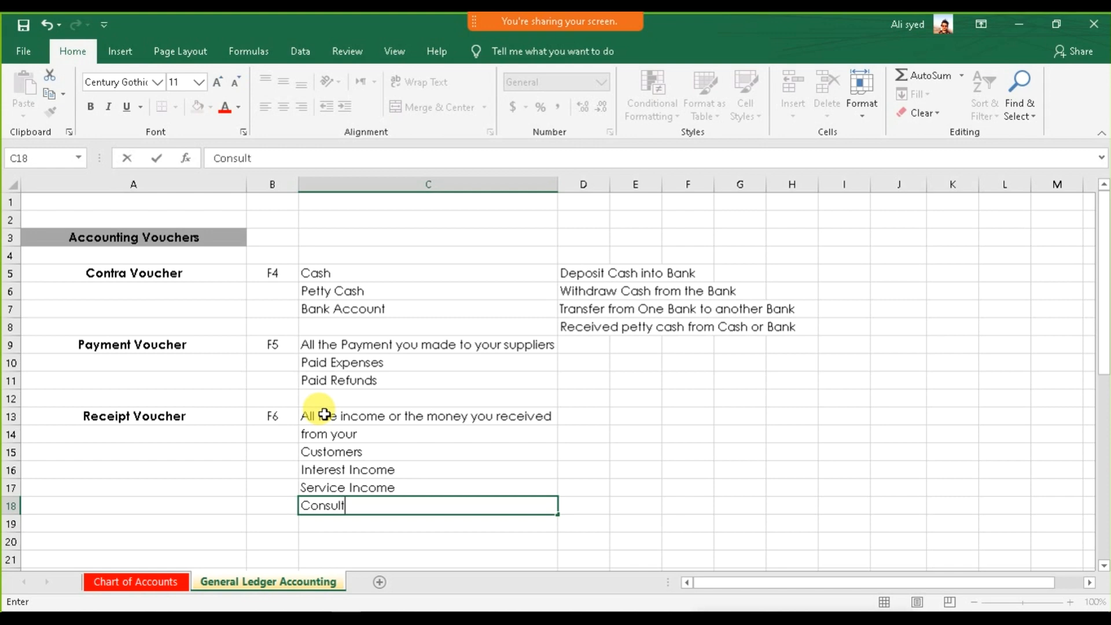
{"action": "type", "text": "ancy Fee"}
{"action": "key", "text": "Return"}
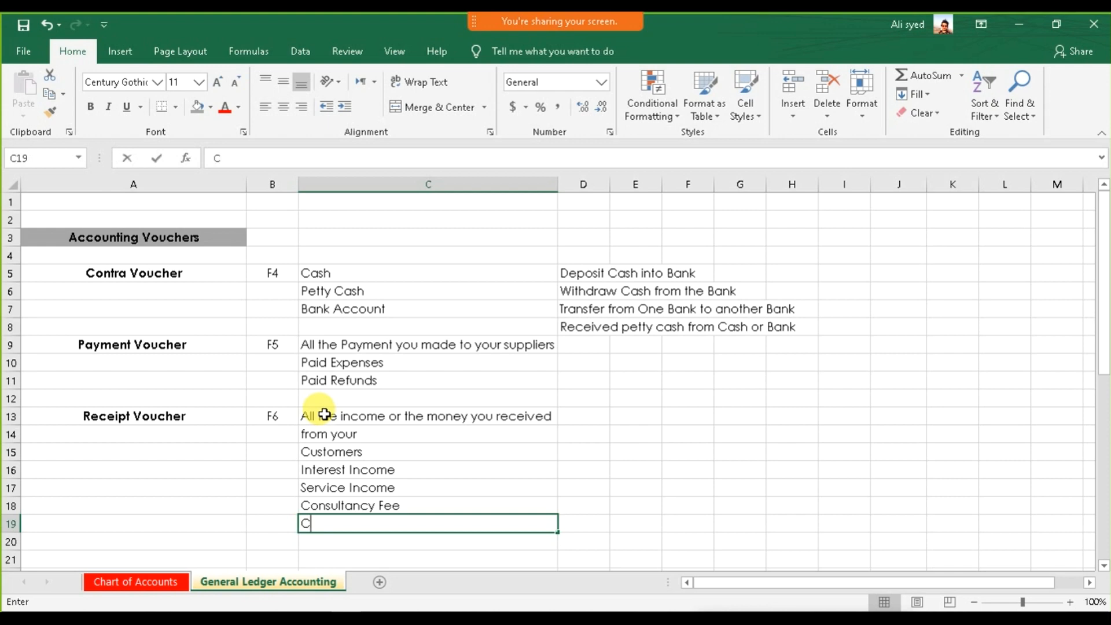
{"action": "type", "text": "Capital"}
{"action": "key", "text": "BackSpace"}
{"action": "key", "text": "BackSpace"}
{"action": "key", "text": "BackSpace"}
{"action": "key", "text": "BackSpace"}
{"action": "key", "text": "BackSpace"}
{"action": "key", "text": "BackSpace"}
{"action": "key", "text": "BackSpace"}
{"action": "type", "text": "Receive Capital"}
{"action": "key", "text": "Return"}
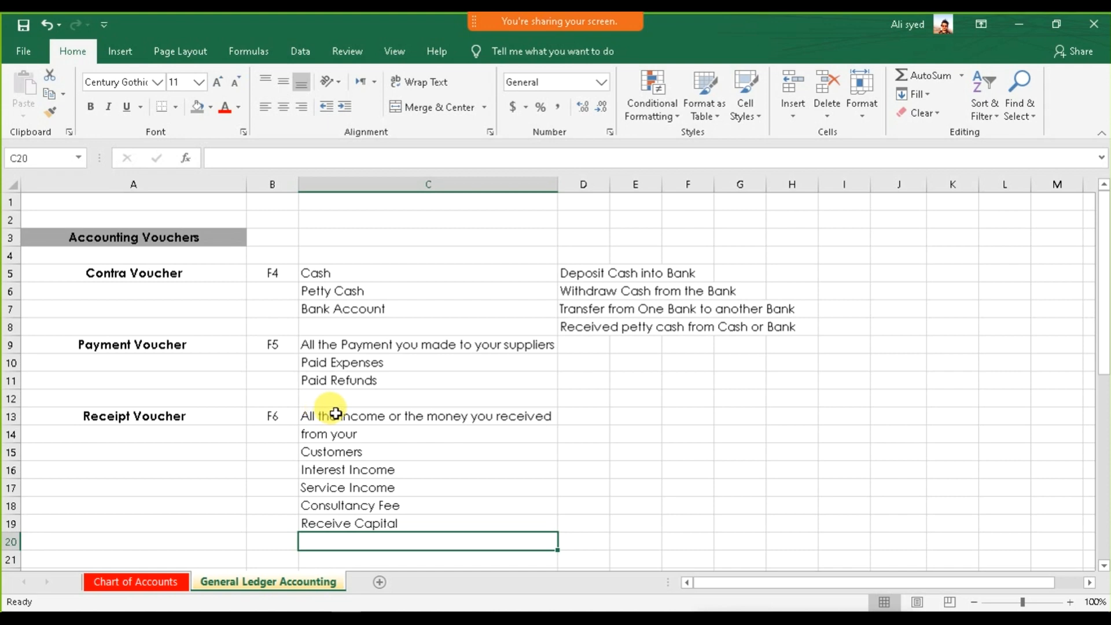
Switch to Tally.ERP 9 and bring up the Receipt voucher creation screen.
{"action": "left_click", "coordinate": [181, 414]}
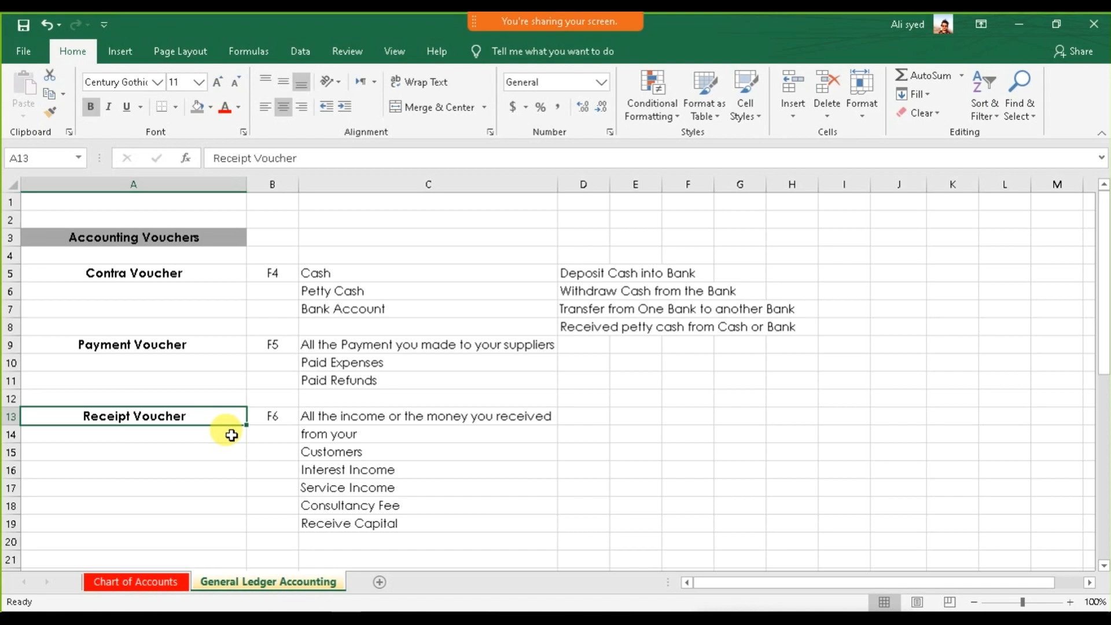
{"action": "key", "text": "alt+Tab"}
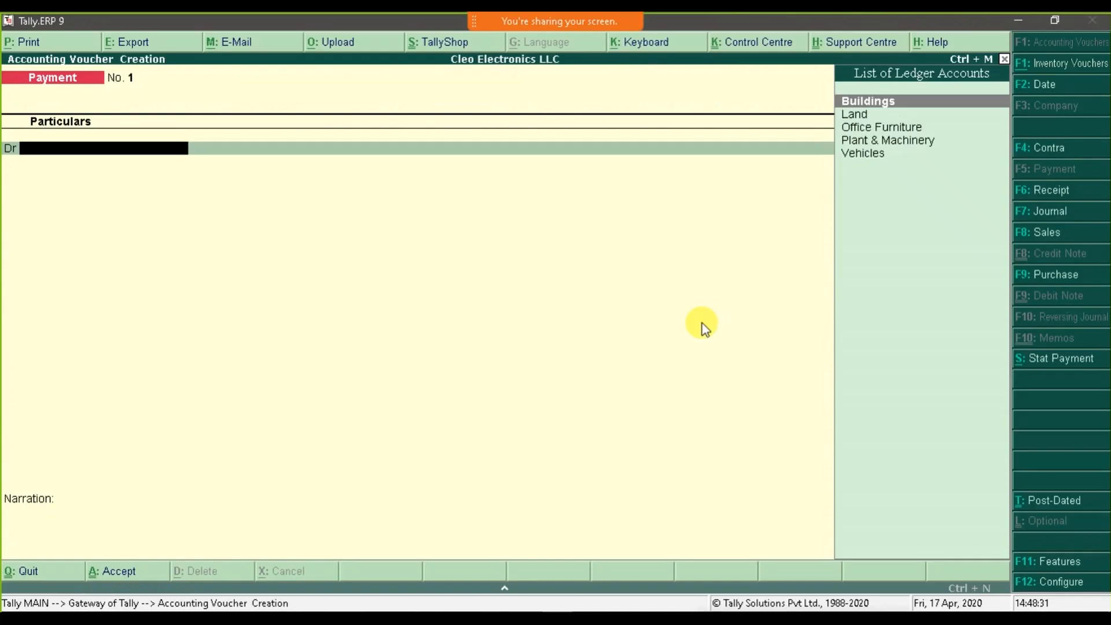
{"action": "left_click", "coordinate": [1044, 212]}
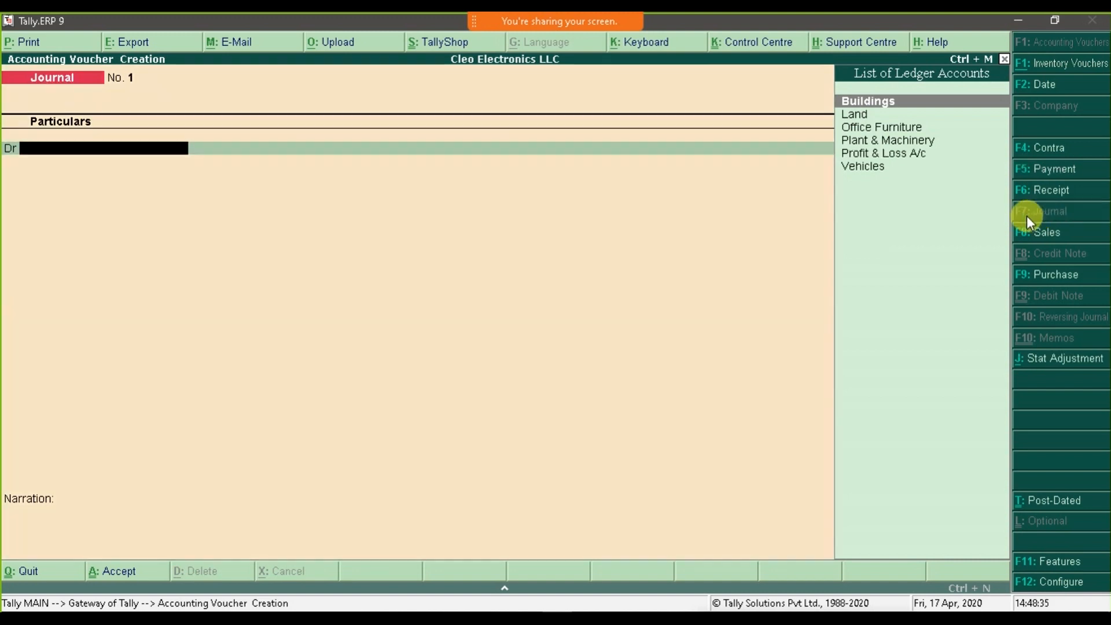
{"action": "left_click", "coordinate": [1040, 190]}
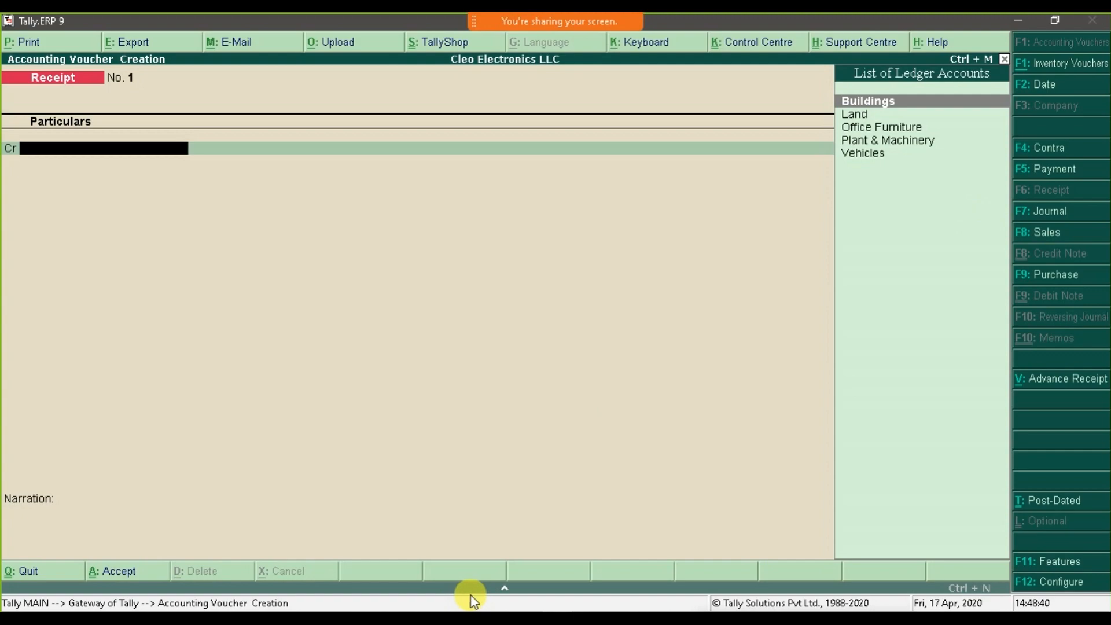
Switch back to the Excel sheet and enter "Journal Voucher" in A21 with its shortcut "F7" in B21.
{"action": "left_click", "coordinate": [352, 619]}
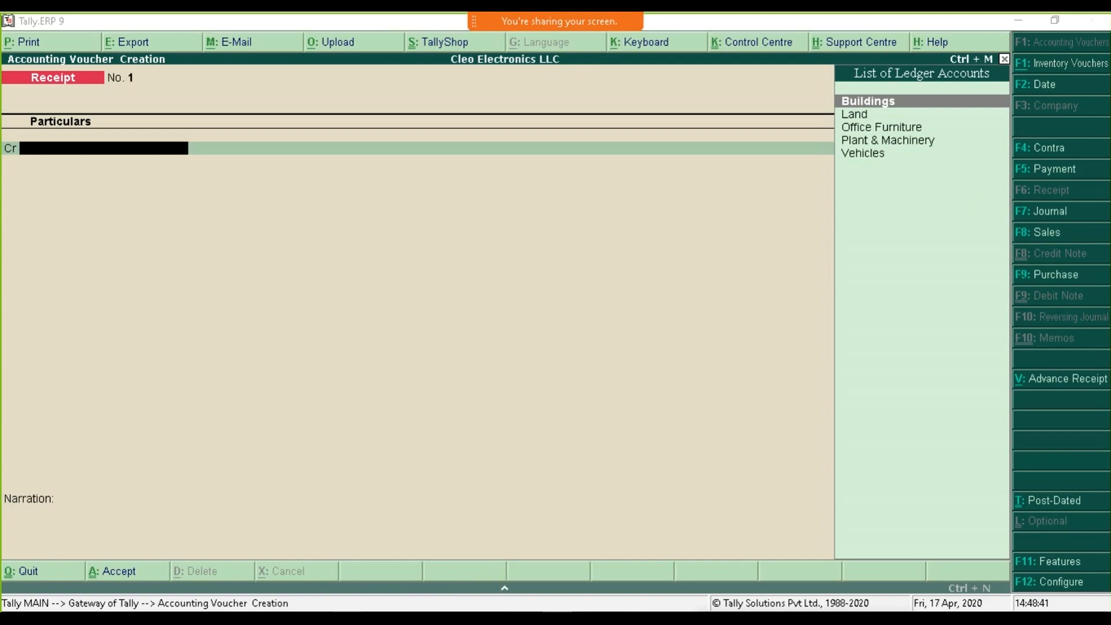
{"action": "scroll", "coordinate": [202, 497], "scroll_direction": "down", "scroll_amount": 2}
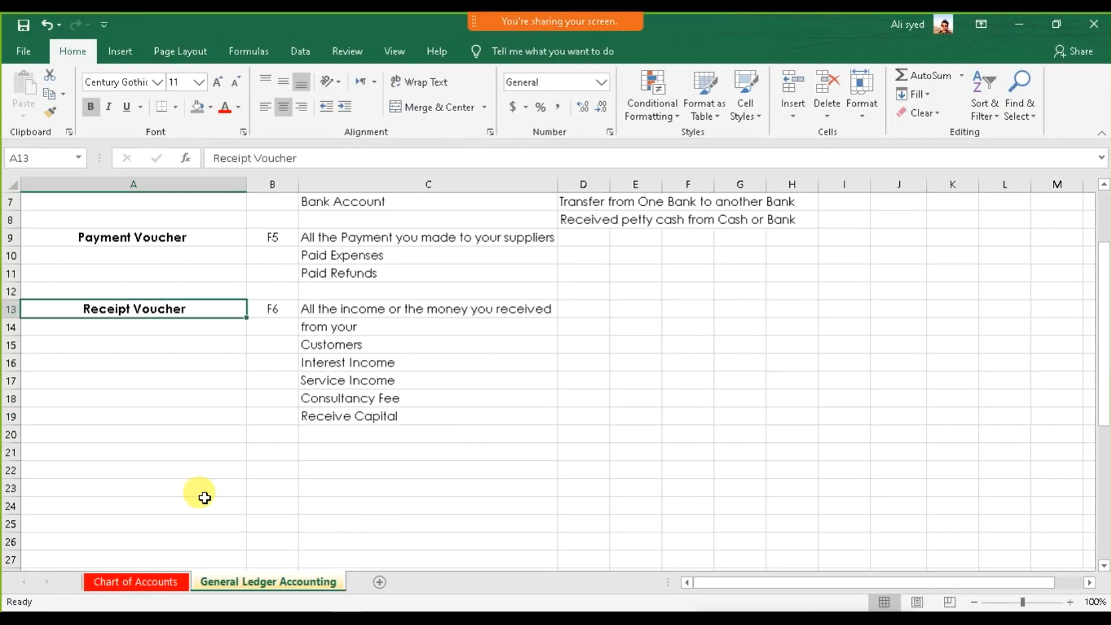
{"action": "left_click", "coordinate": [139, 439]}
{"action": "left_click", "coordinate": [135, 448]}
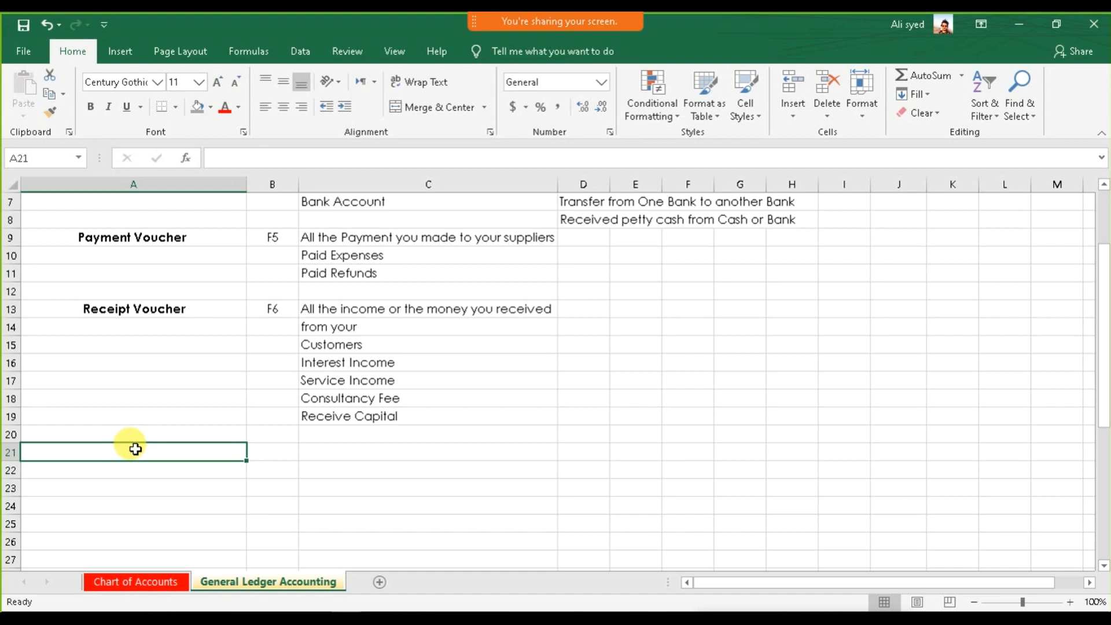
{"action": "type", "text": "JOu"}
{"action": "key", "text": "BackSpace"}
{"action": "key", "text": "BackSpace"}
{"action": "type", "text": "ou"}
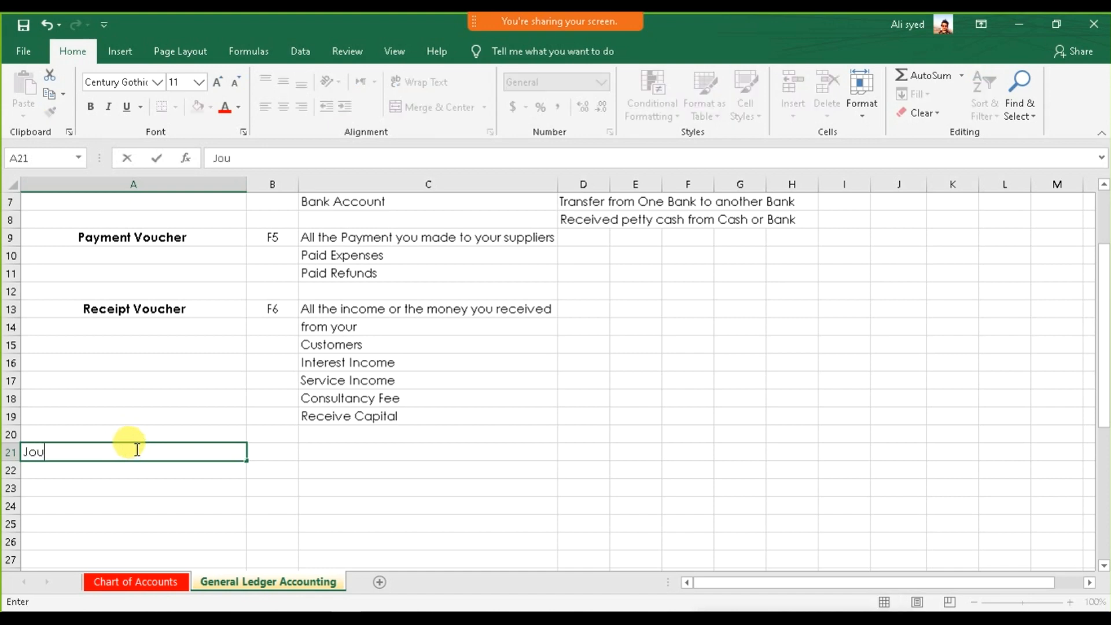
{"action": "type", "text": "rnal Voucher"}
{"action": "key", "text": "Tab"}
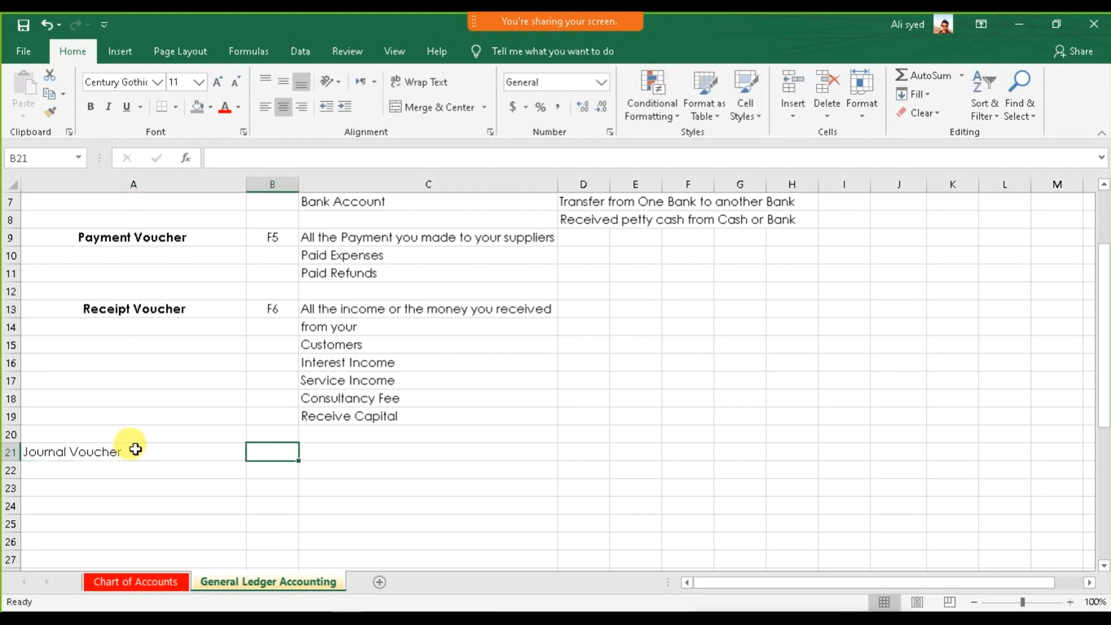
{"action": "type", "text": "F7"}
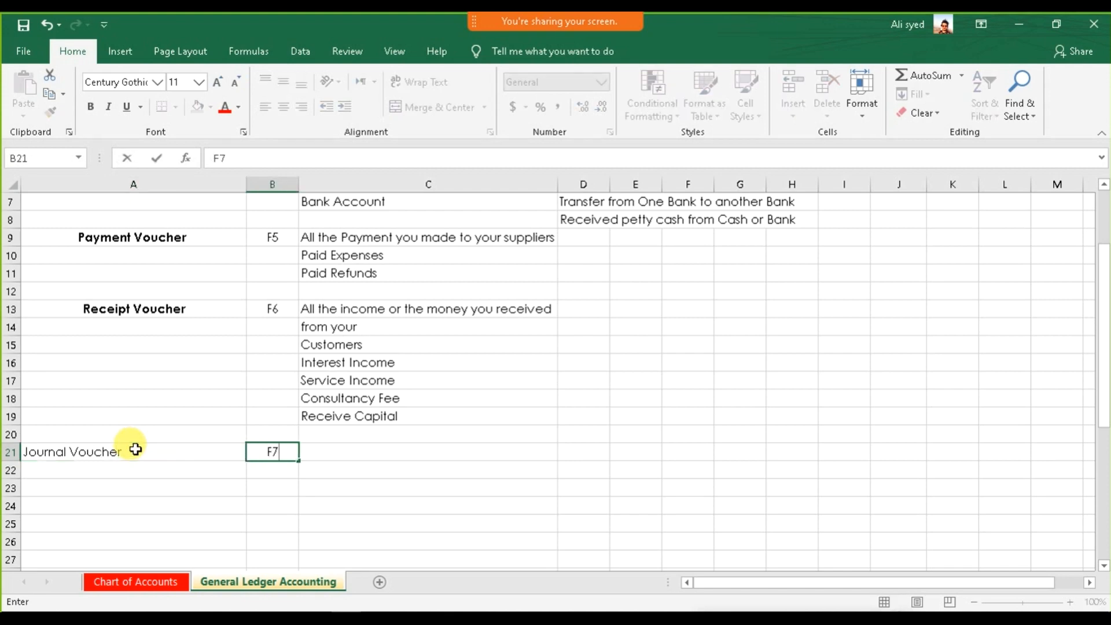
Make the "Journal Voucher" heading in A21 bold and centre it.
{"action": "left_click", "coordinate": [135, 450]}
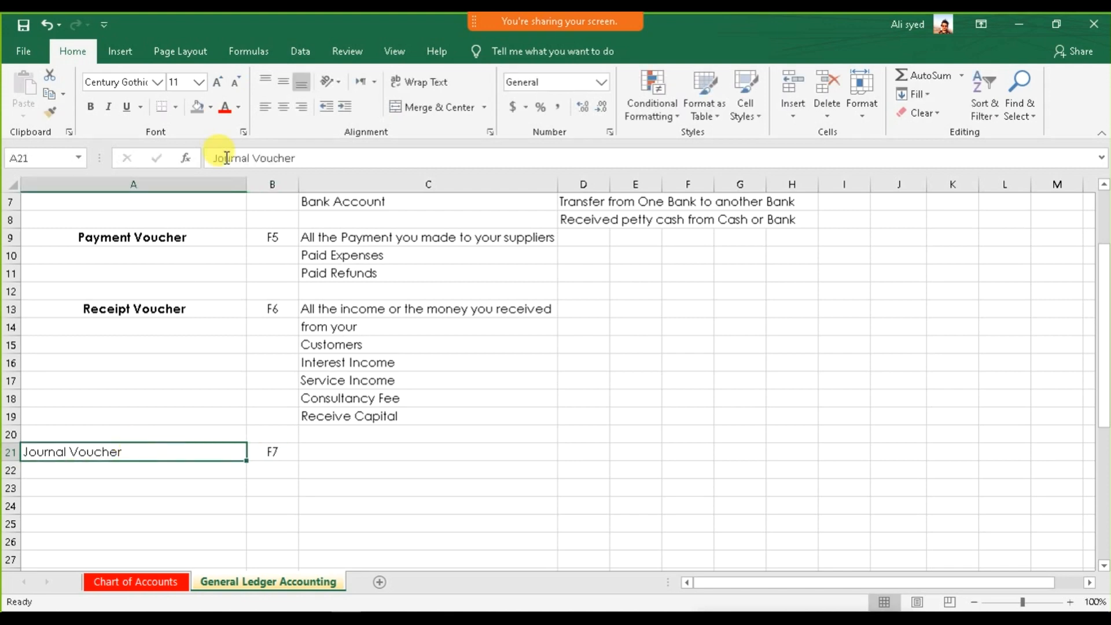
{"action": "left_click", "coordinate": [91, 107]}
{"action": "left_click", "coordinate": [283, 107]}
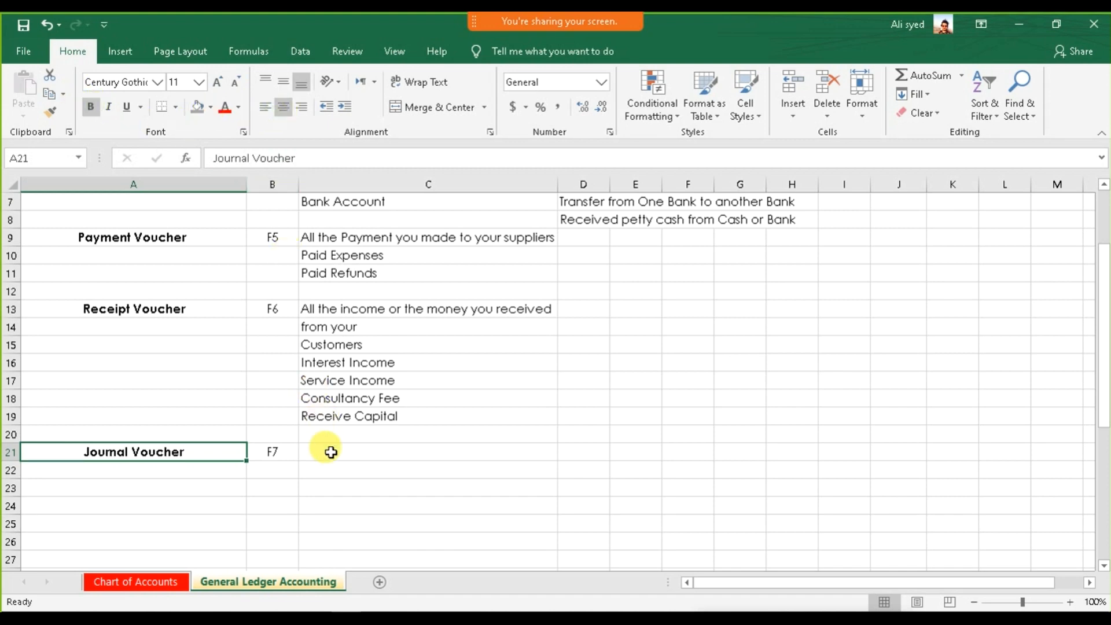
Describe the journal voucher's uses with "Adjustment Entries" in C21, "Credit Purchases" in C22 and "Credit Sales" in C23.
{"action": "left_click", "coordinate": [330, 452]}
{"action": "type", "text": "Adjustment Entries"}
{"action": "key", "text": "Return"}
{"action": "type", "text": "Credit Purchases"}
{"action": "key", "text": "Return"}
{"action": "type", "text": "Cre"}
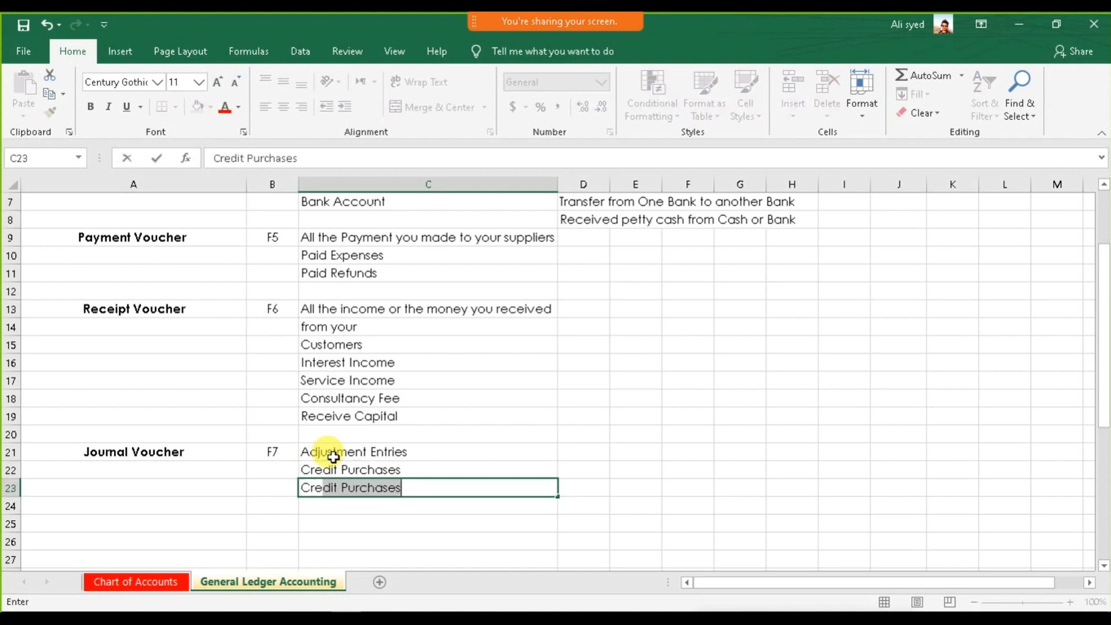
{"action": "type", "text": "dit Sales"}
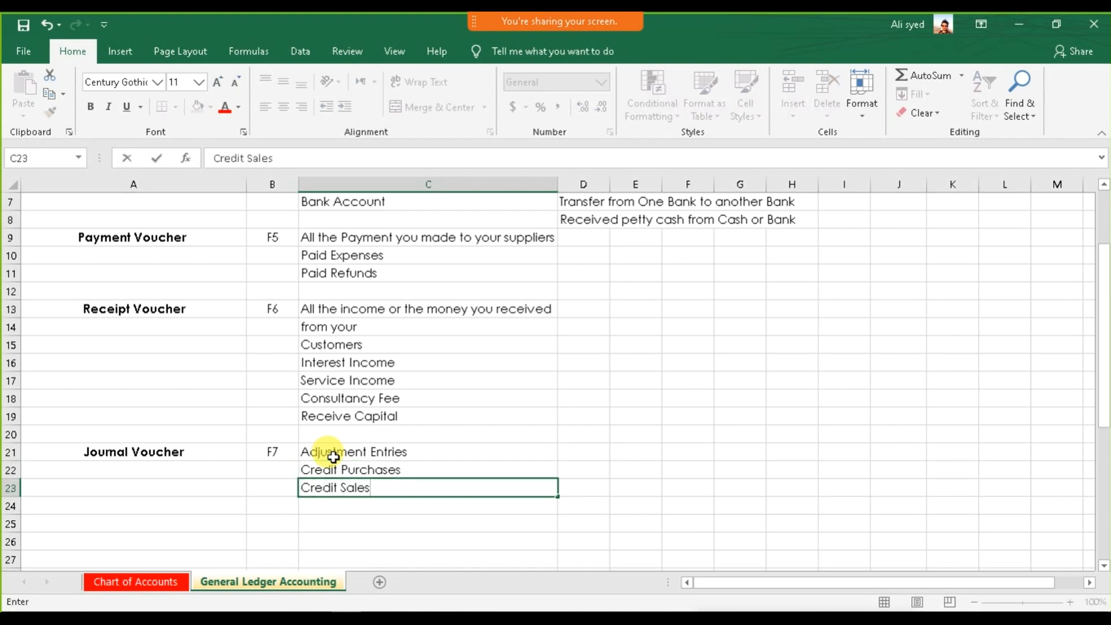
{"action": "key", "text": "Return"}
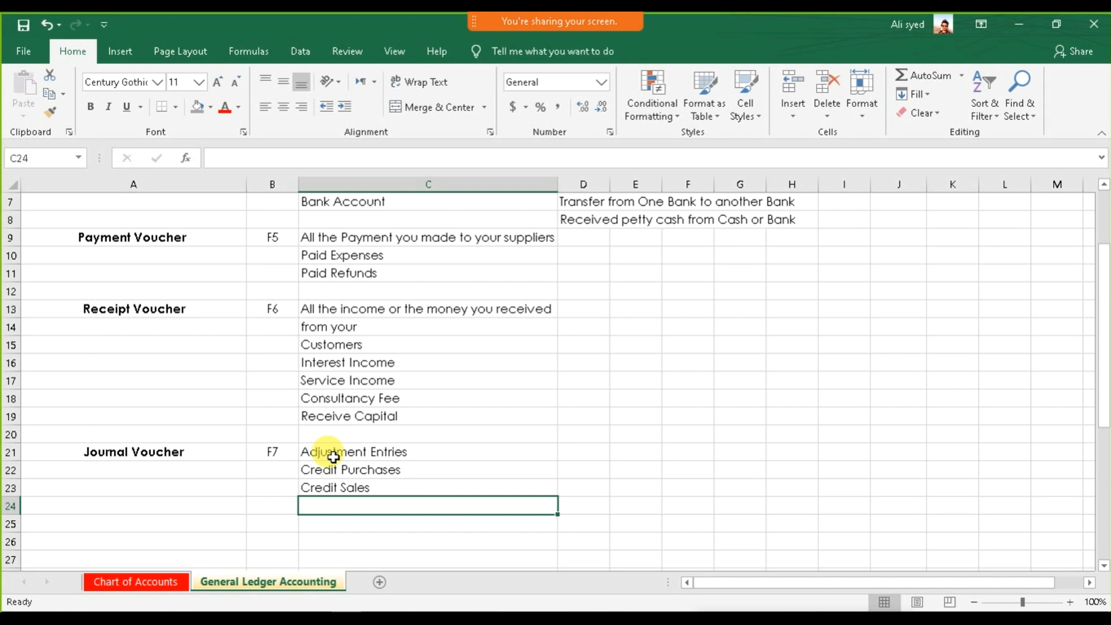
Add the journal voucher uses "Non-Cashable entries" in C24 and "Fixed Asset Purchases" in C25.
{"action": "type", "text": "Non-"}
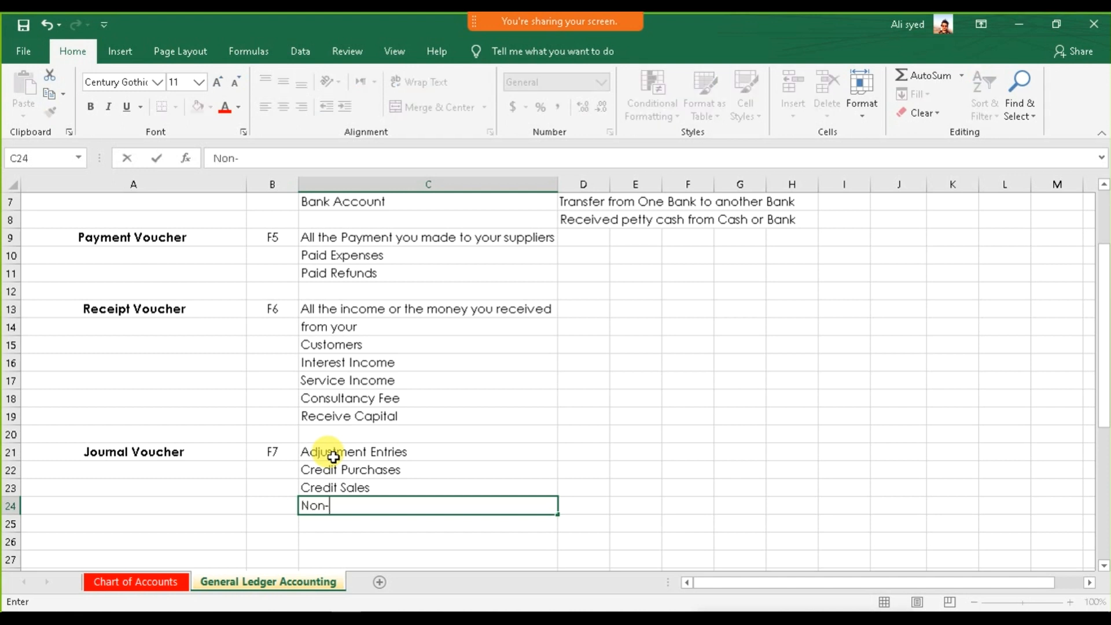
{"action": "type", "text": "Cashable entrie"}
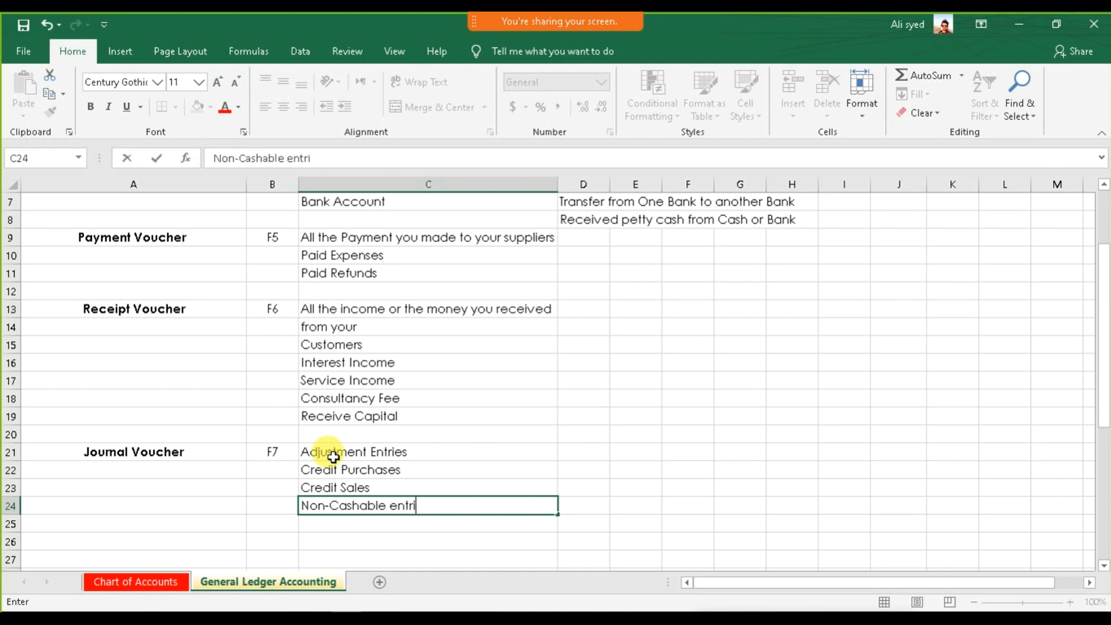
{"action": "key", "text": "BackSpace"}
{"action": "type", "text": "es"}
{"action": "key", "text": "Return"}
{"action": "type", "text": "Fixe"}
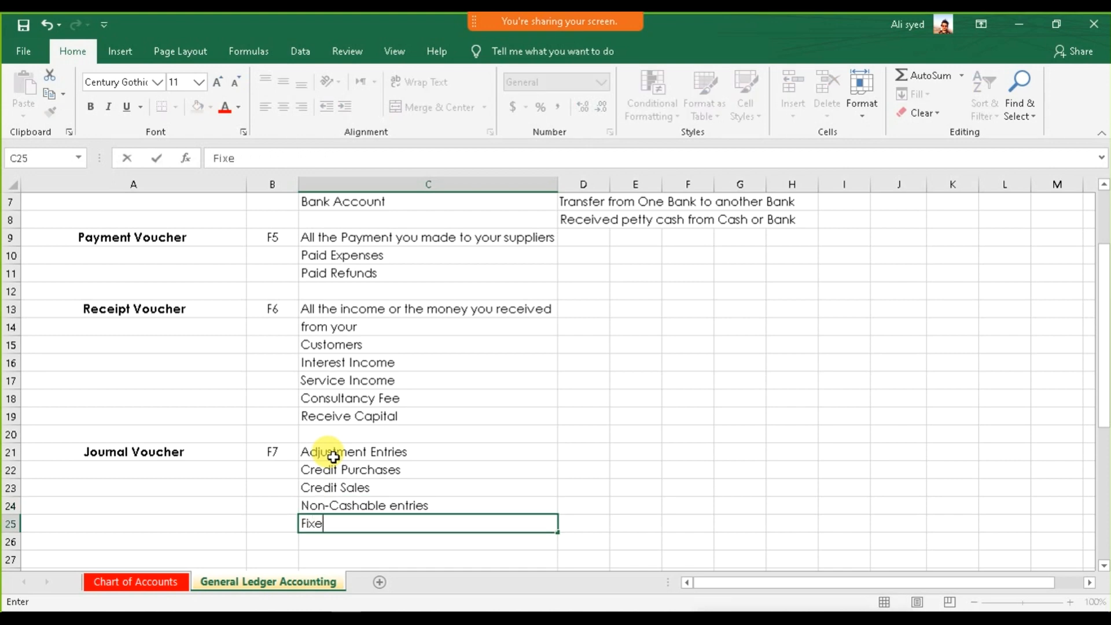
{"action": "type", "text": "d Asset Purchases"}
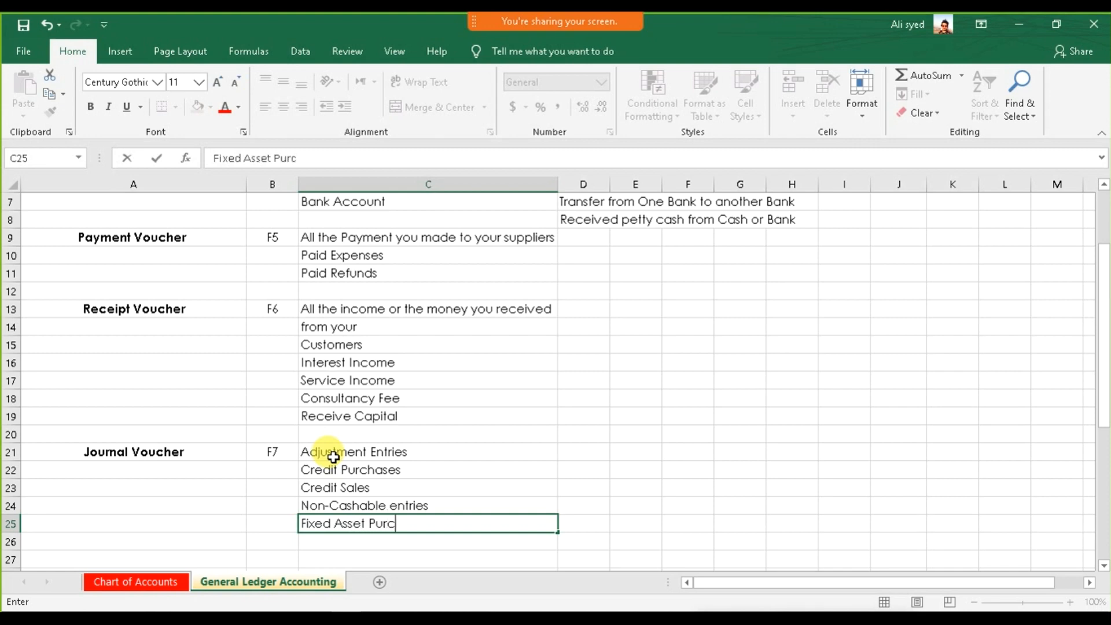
{"action": "key", "text": "Return"}
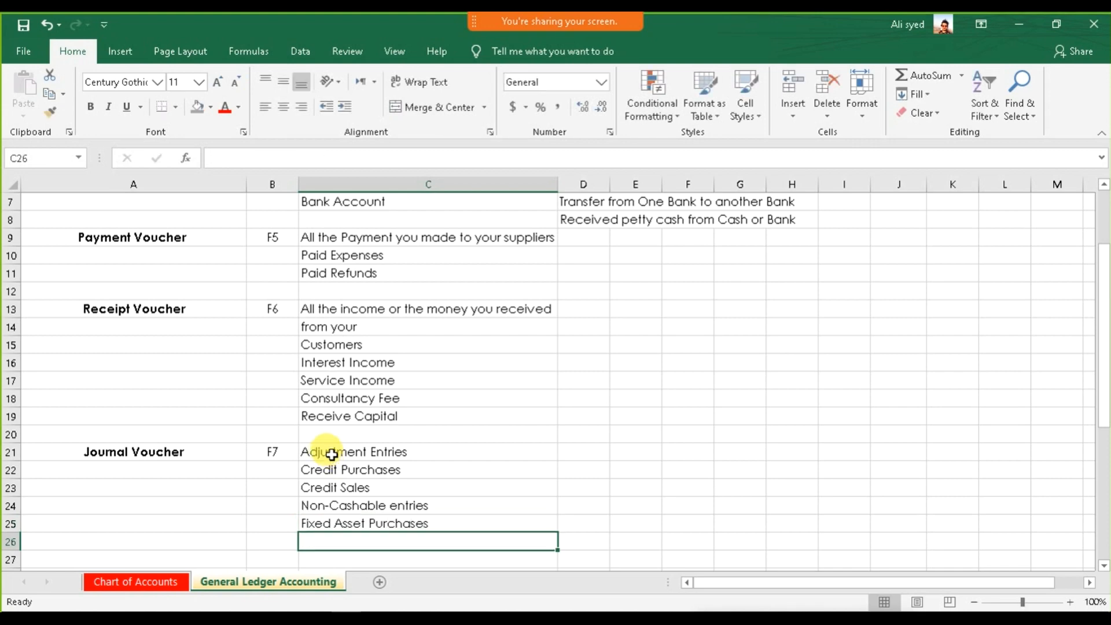
Enter the example debit line beside Adjustment Entries: "Payroll Expenses" in D21, 5000 in G21 and "Dr" in H21.
{"action": "left_click", "coordinate": [195, 452]}
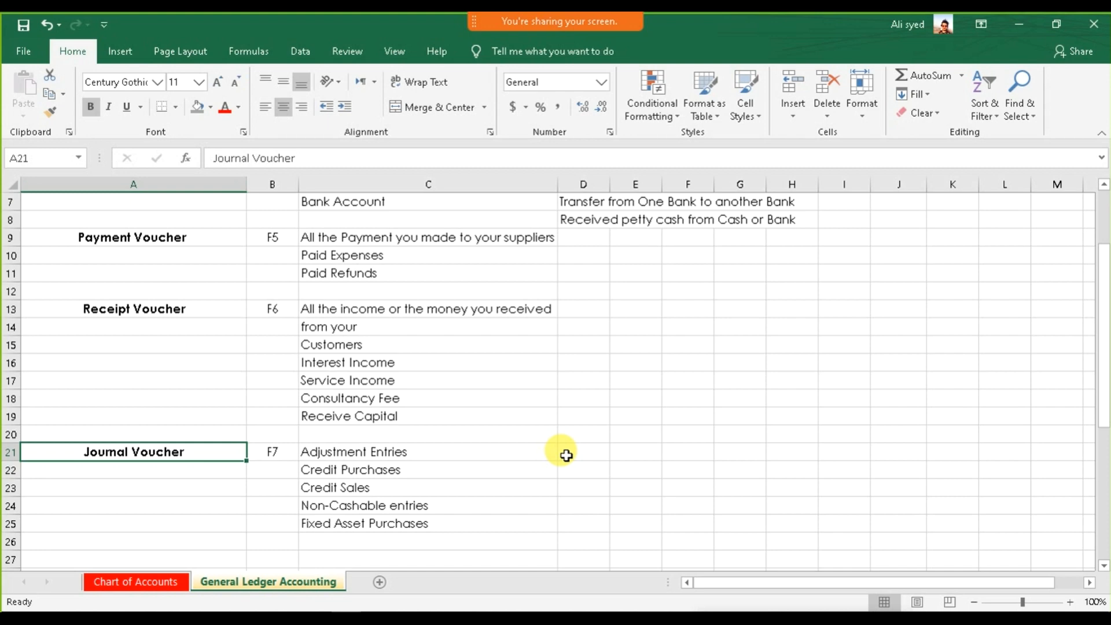
{"action": "scroll", "coordinate": [566, 455], "scroll_direction": "down", "scroll_amount": 1}
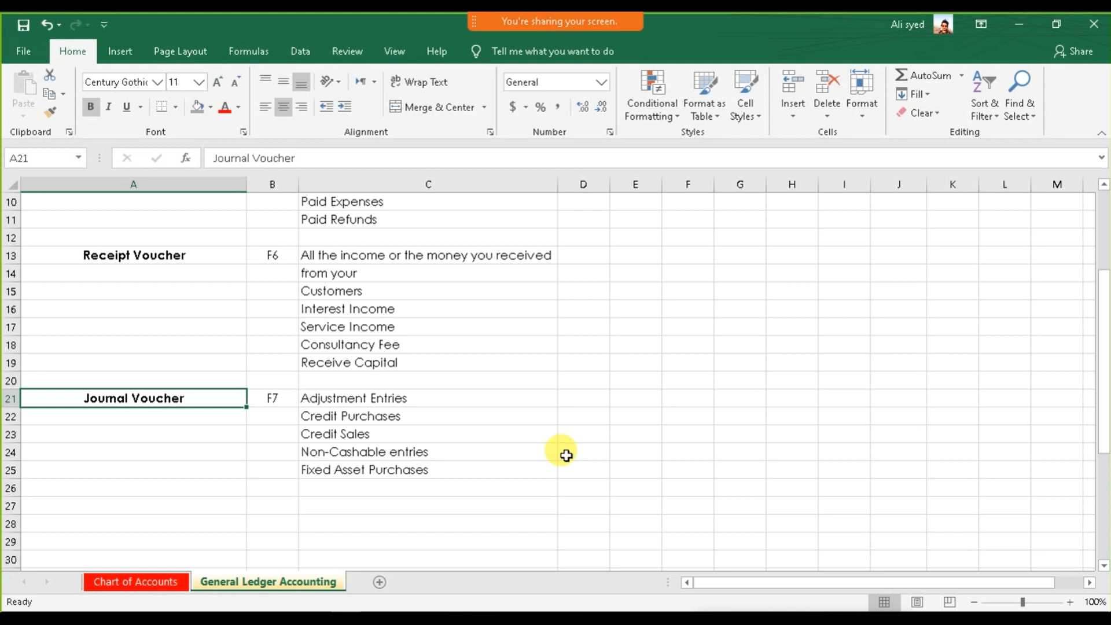
{"action": "left_click", "coordinate": [580, 403]}
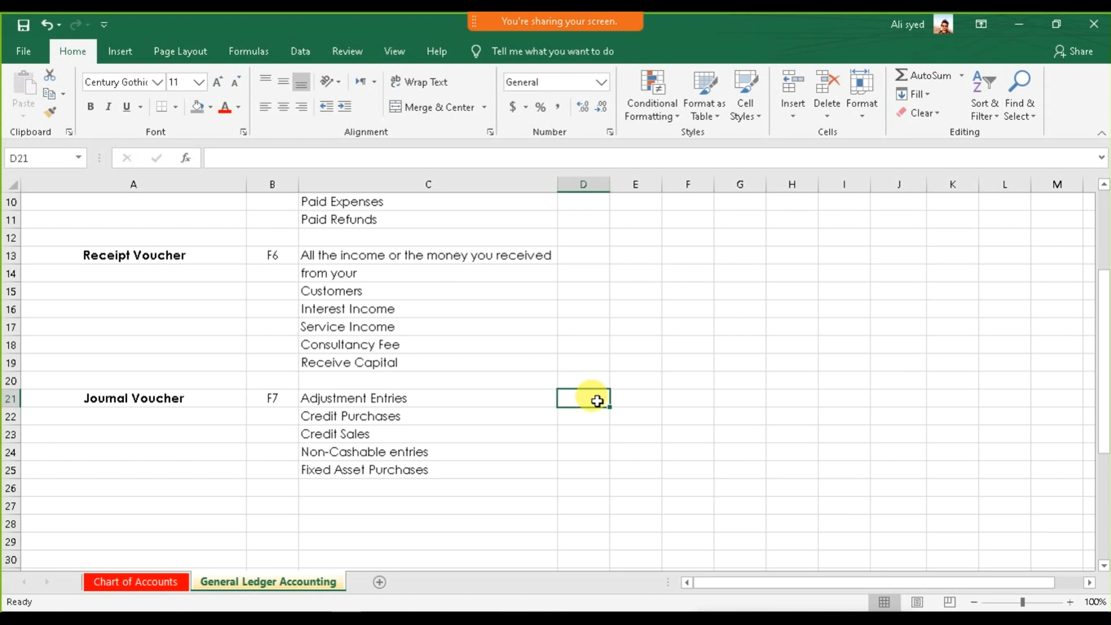
{"action": "double_click", "coordinate": [597, 400]}
{"action": "type", "text": "Payr"}
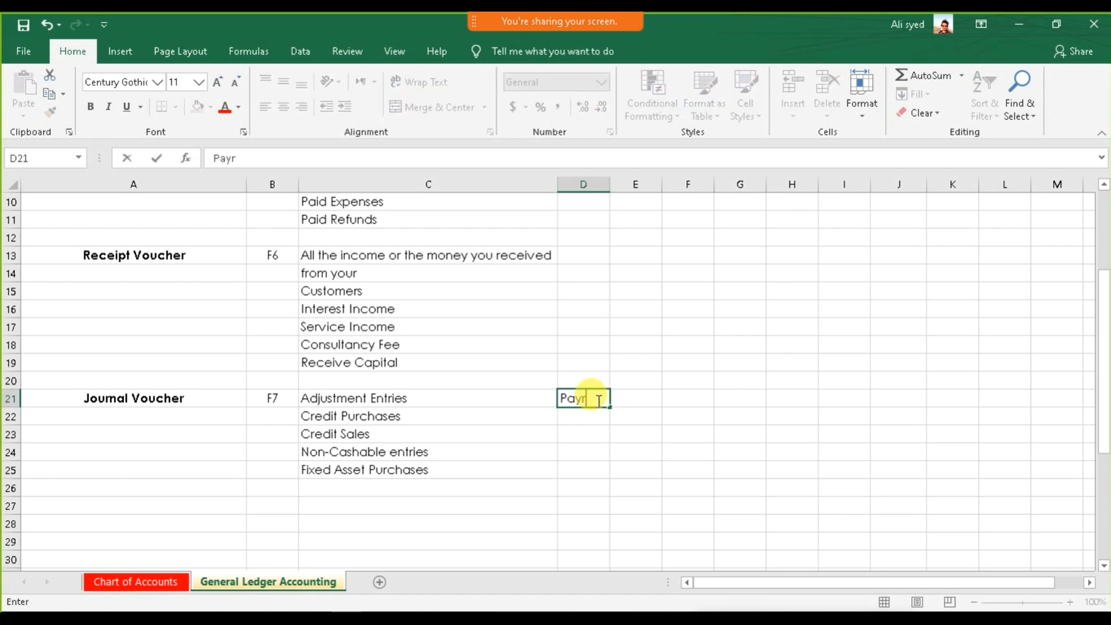
{"action": "type", "text": "oll Expe"}
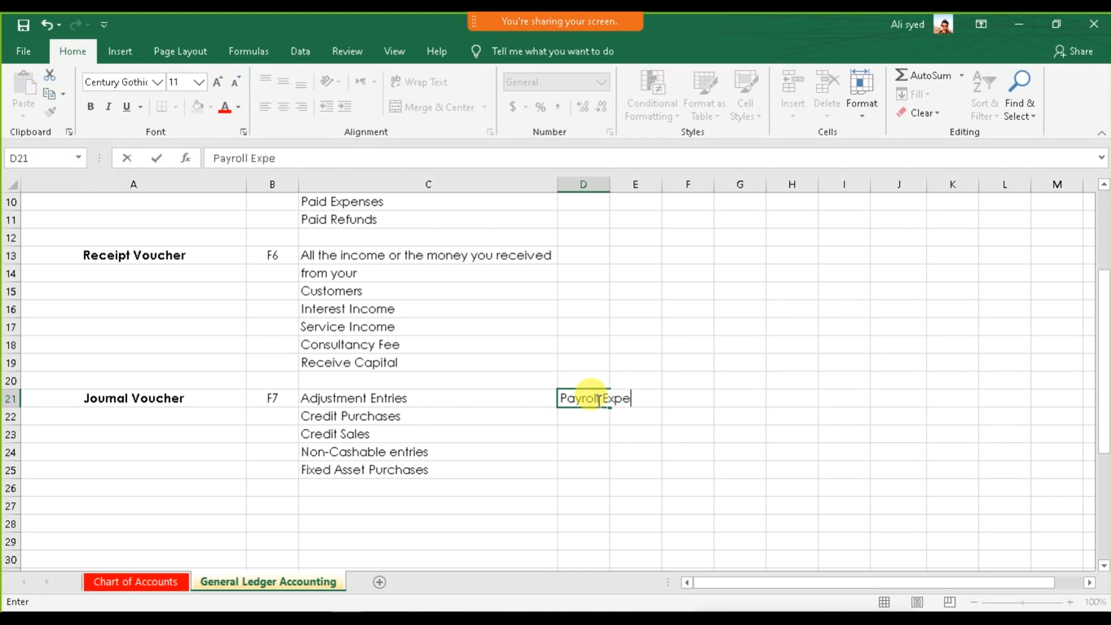
{"action": "type", "text": "nses"}
{"action": "key", "text": "Tab"}
{"action": "key", "text": "Tab"}
{"action": "key", "text": "Tab"}
{"action": "type", "text": "5000"}
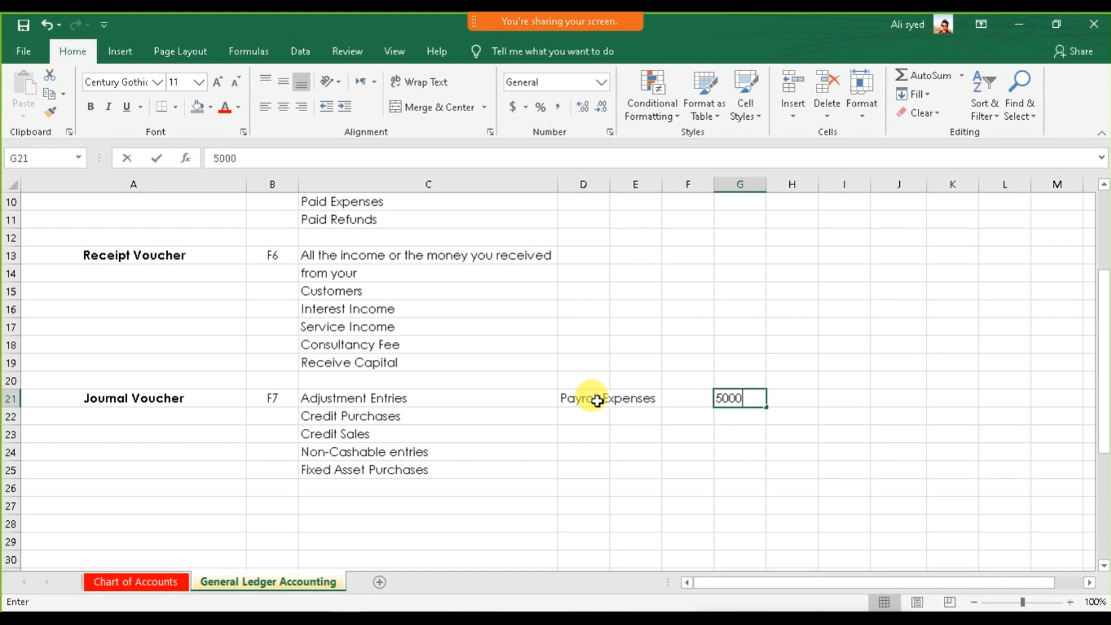
{"action": "key", "text": "Tab"}
{"action": "type", "text": "Dr"}
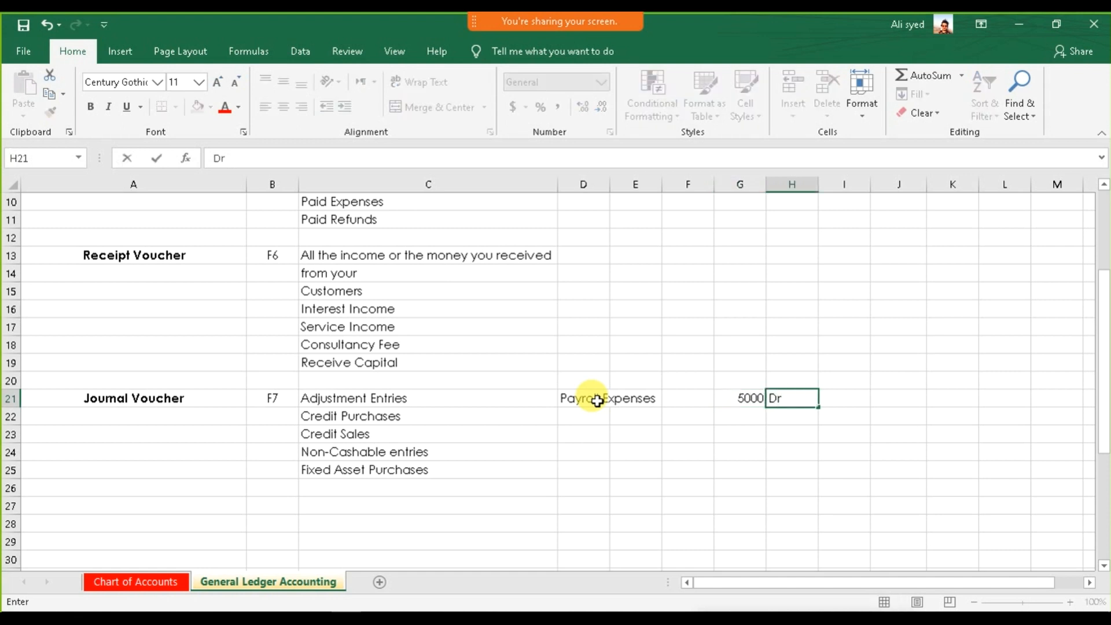
{"action": "key", "text": "Return"}
Enter the matching credit line: "Payroll Payable" in E22, 5000 in H22 and "CR" in I22.
{"action": "key", "text": "Tab"}
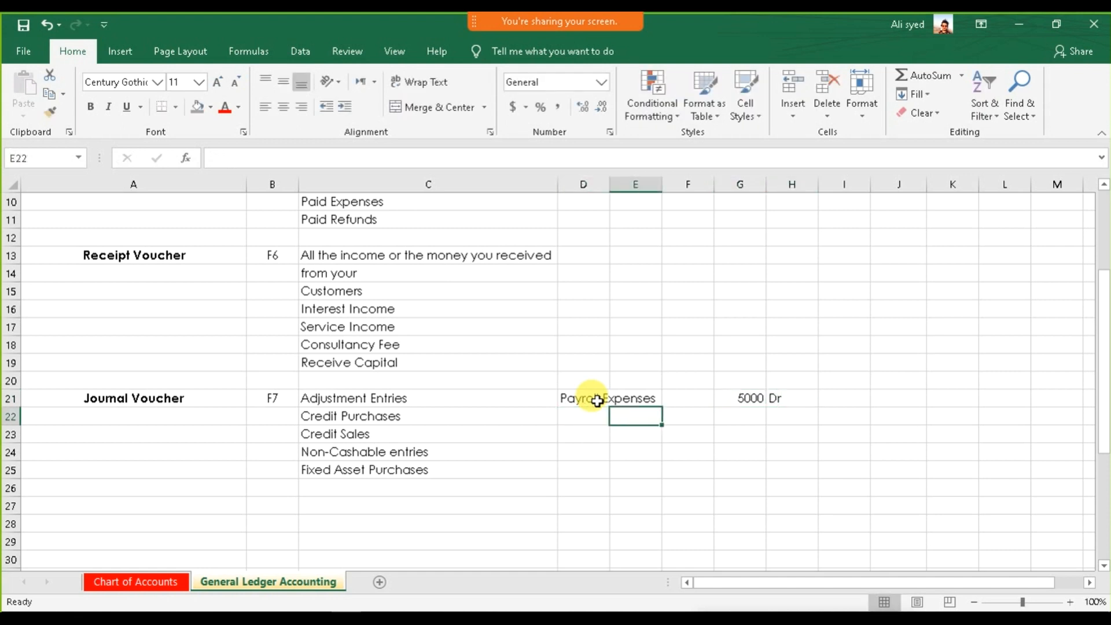
{"action": "type", "text": "Payo"}
{"action": "key", "text": "BackSpace"}
{"action": "type", "text": "roll Payable"}
{"action": "key", "text": "Tab"}
{"action": "key", "text": "Tab"}
{"action": "key", "text": "Tab"}
{"action": "type", "text": "5000"}
{"action": "key", "text": "Tab"}
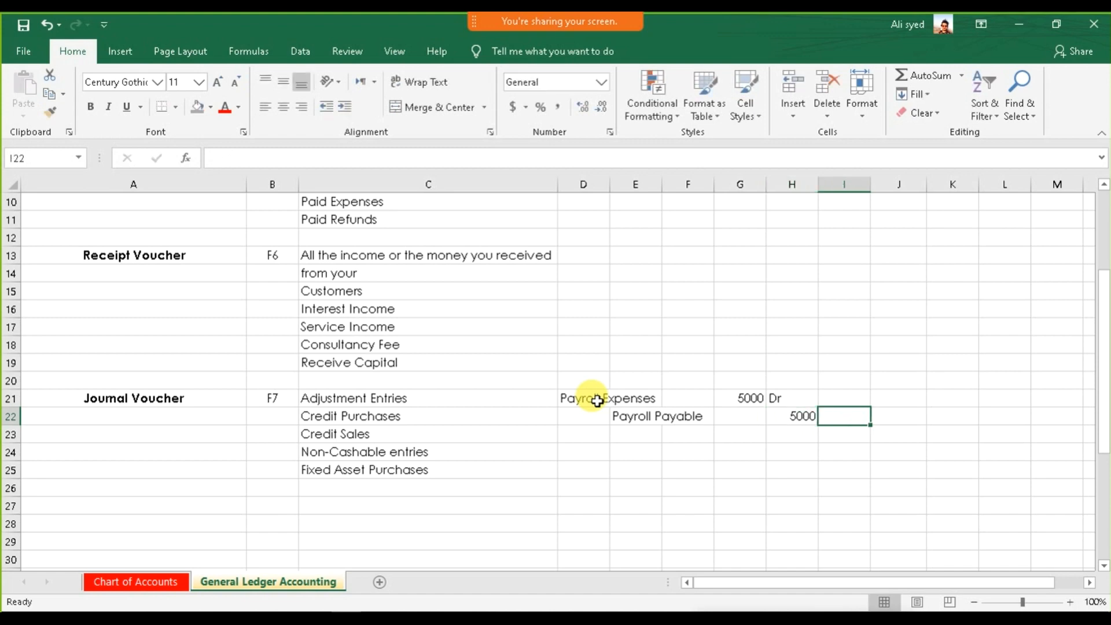
{"action": "type", "text": "CR"}
{"action": "key", "text": "Return"}
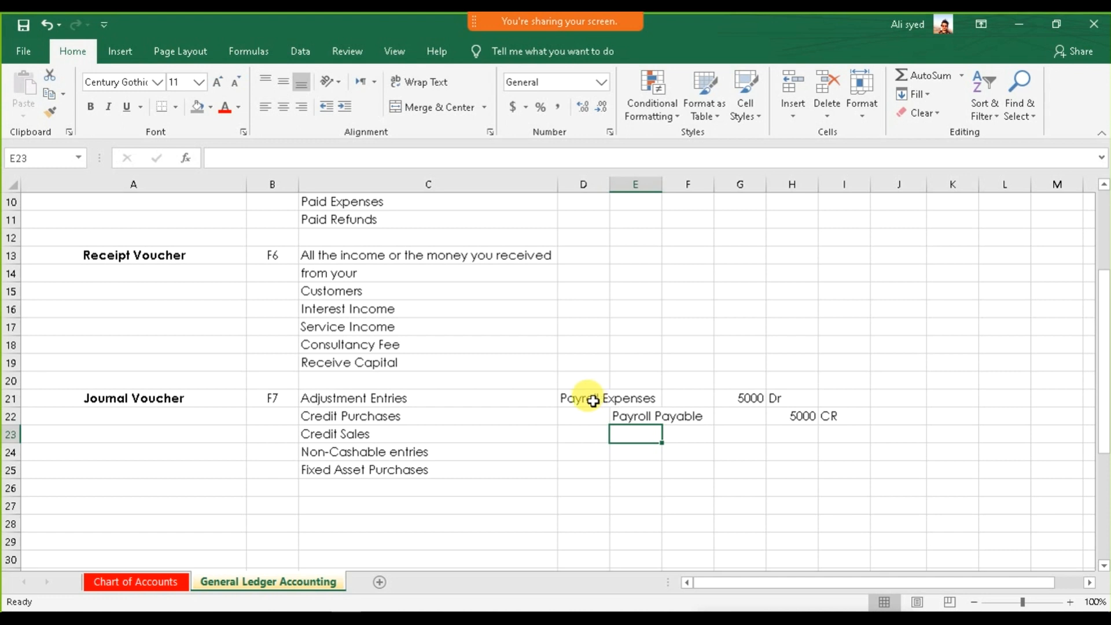
{"action": "left_click_drag", "start_coordinate": [575, 405], "coordinate": [821, 427]}
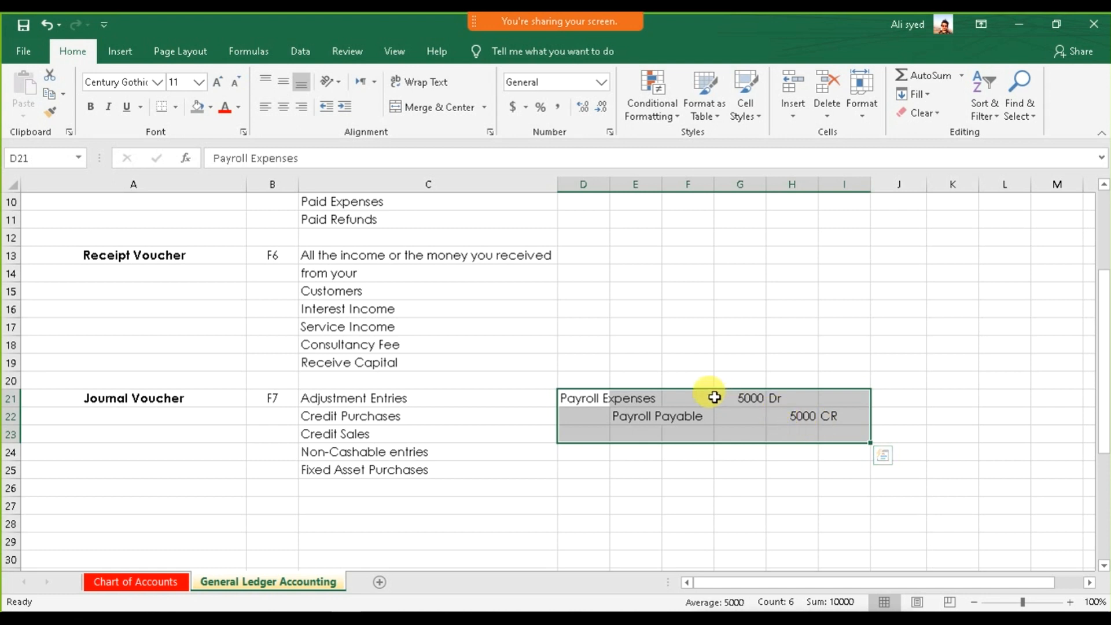
{"action": "left_click", "coordinate": [196, 398]}
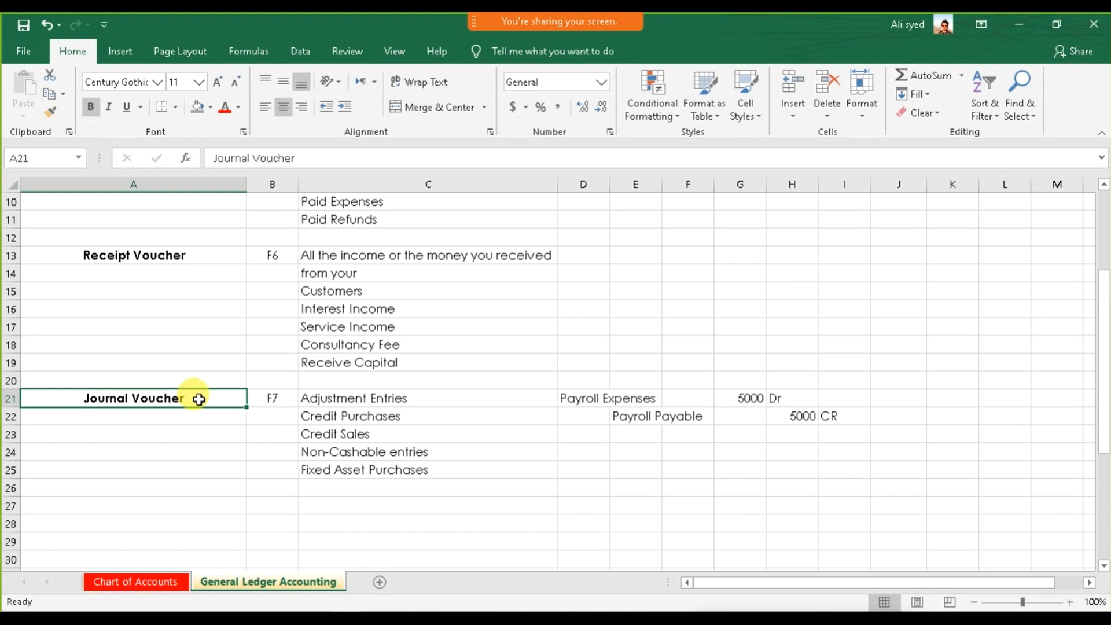
Enter the non-cash example's debit line beside Non-Cashable entries: "Deprication Exop" in D24 and "Dr" in G24.
{"action": "left_click", "coordinate": [590, 451]}
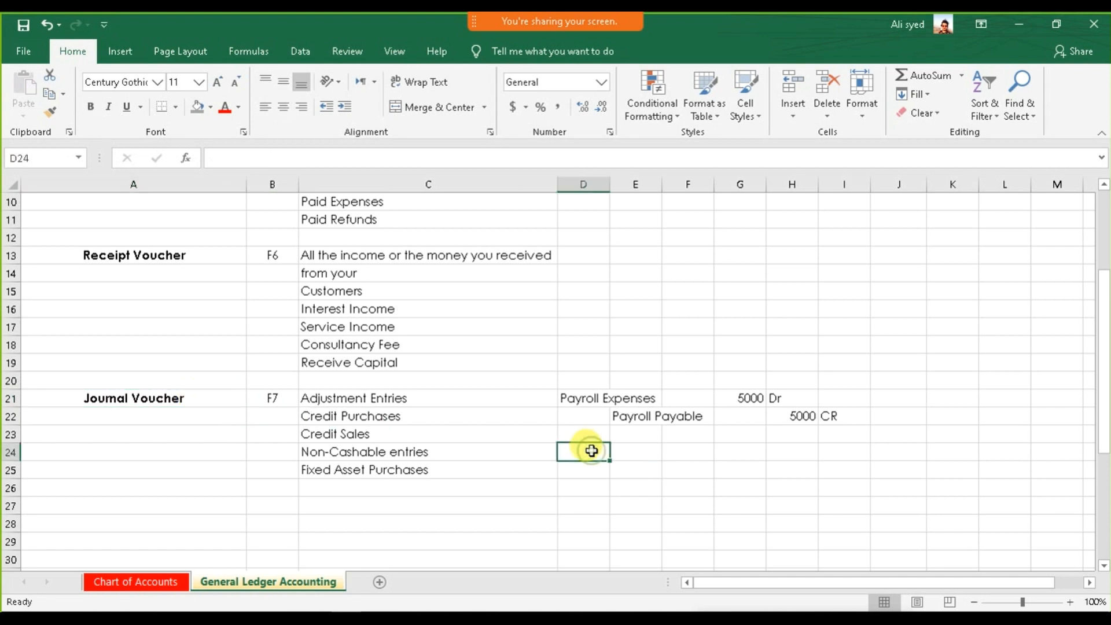
{"action": "type", "text": "Depr"}
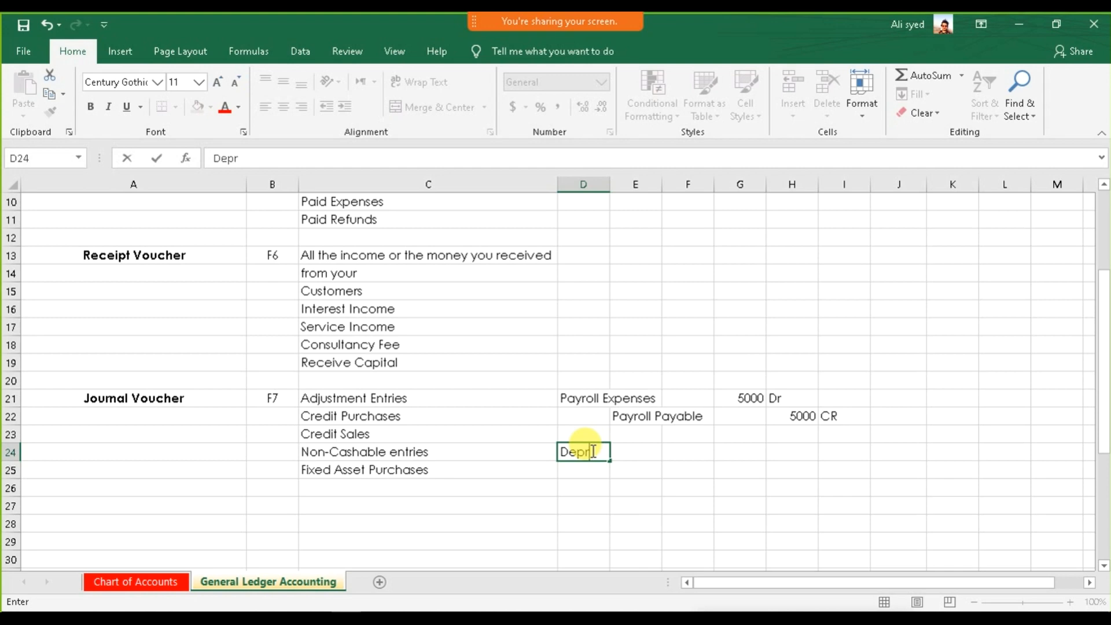
{"action": "type", "text": "ication E"}
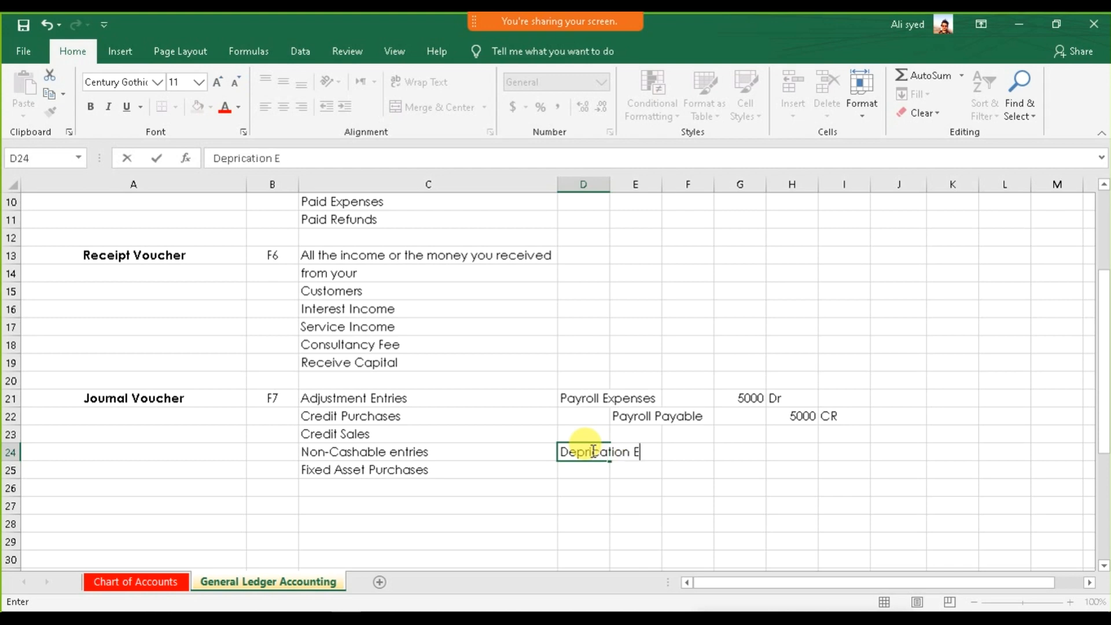
{"action": "type", "text": "xep"}
{"action": "key", "text": "BackSpace"}
{"action": "key", "text": "BackSpace"}
{"action": "type", "text": "op"}
{"action": "key", "text": "Tab"}
{"action": "key", "text": "Tab"}
{"action": "key", "text": "Tab"}
{"action": "type", "text": "Dr"}
{"action": "key", "text": "Return"}
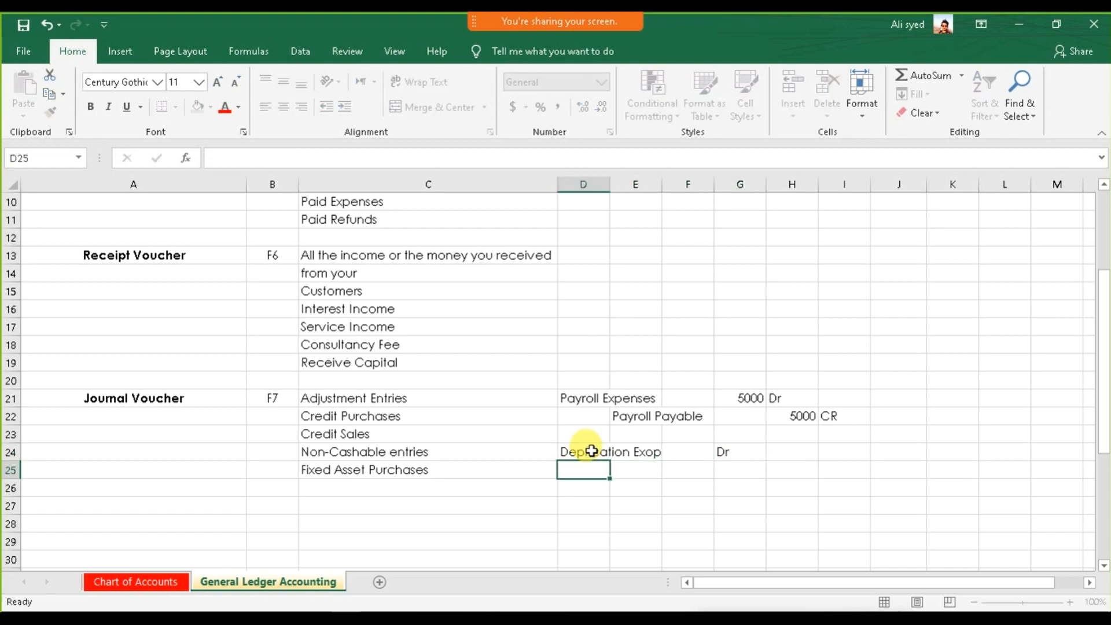
Enter the matching credit line: "Acc. Dep Account" in E25 and "Cr" in H25.
{"action": "key", "text": "Tab"}
{"action": "type", "text": "Acc"}
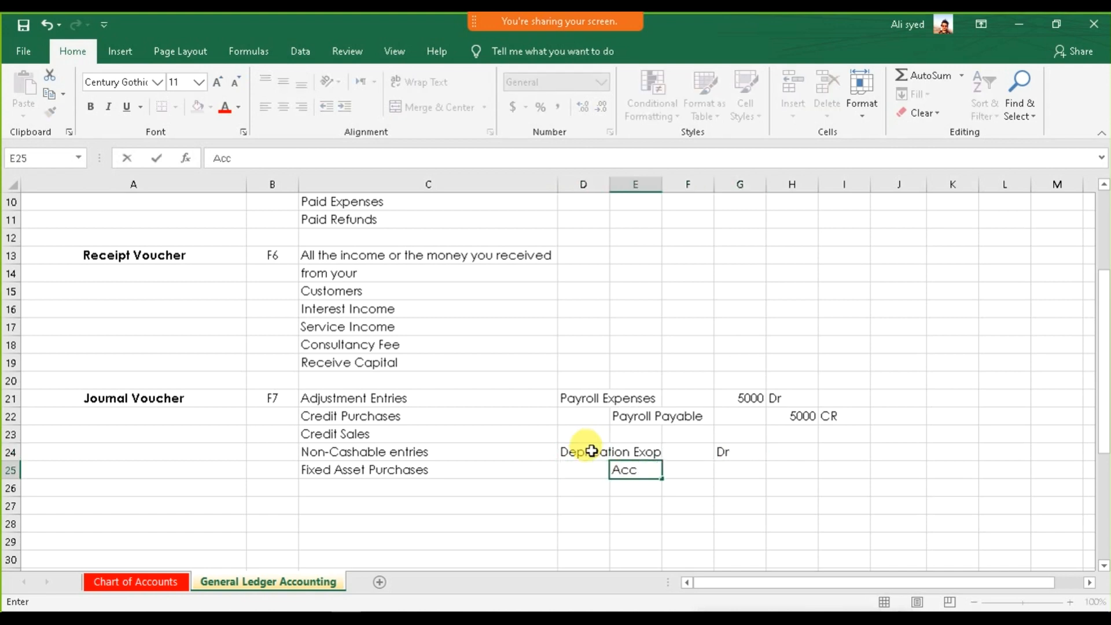
{"action": "type", "text": ". Dep Account"}
{"action": "key", "text": "Tab"}
{"action": "key", "text": "Tab"}
{"action": "key", "text": "Tab"}
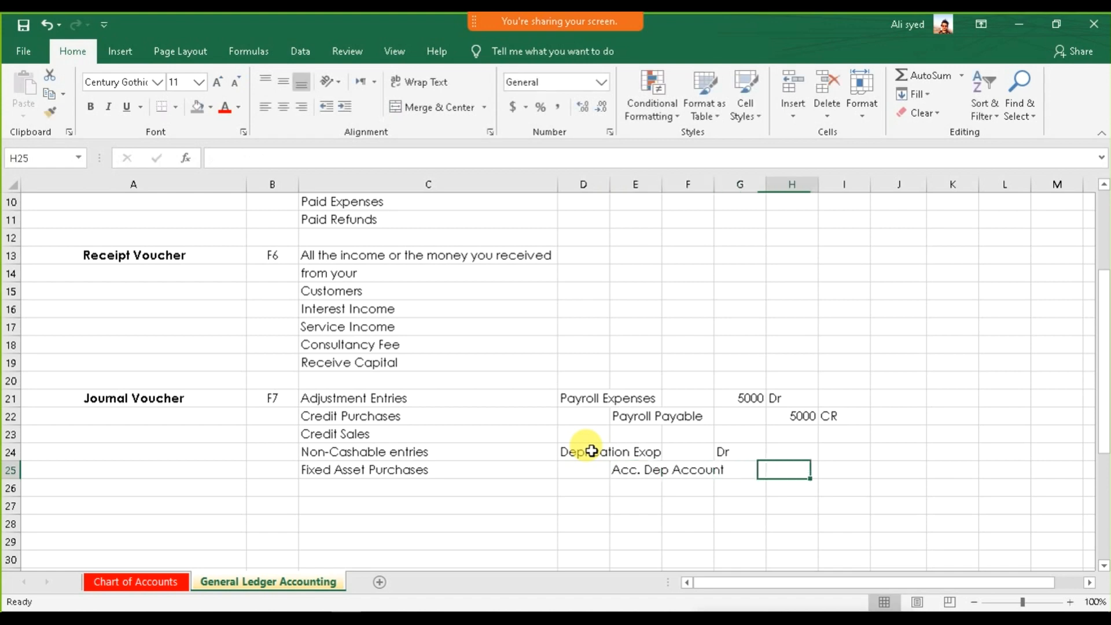
{"action": "type", "text": "Cr"}
{"action": "key", "text": "Return"}
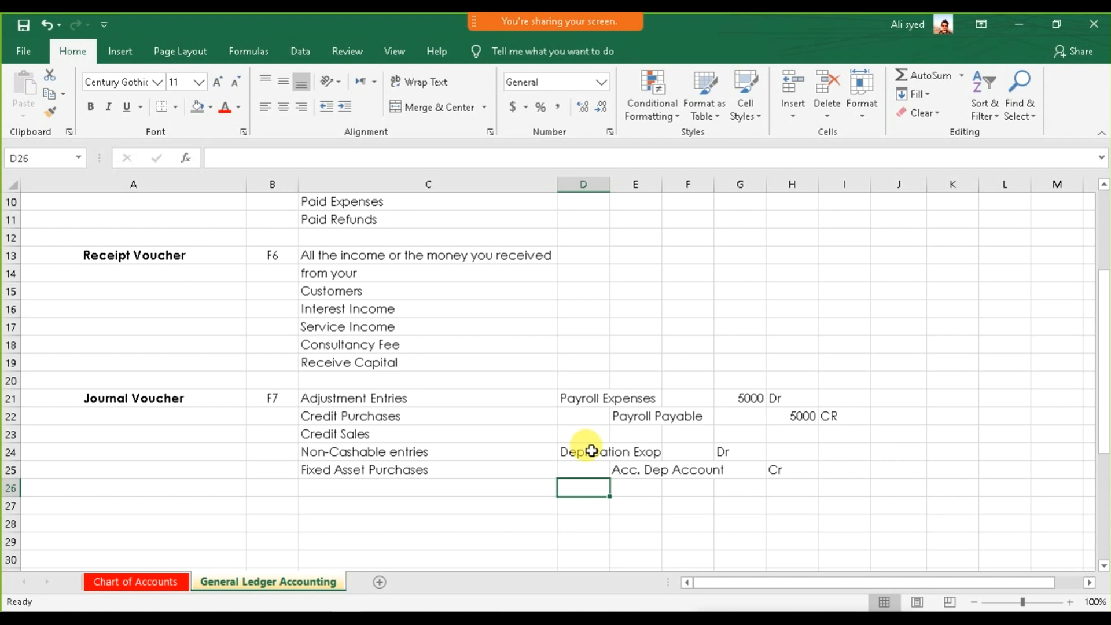
{"action": "left_click", "coordinate": [197, 400]}
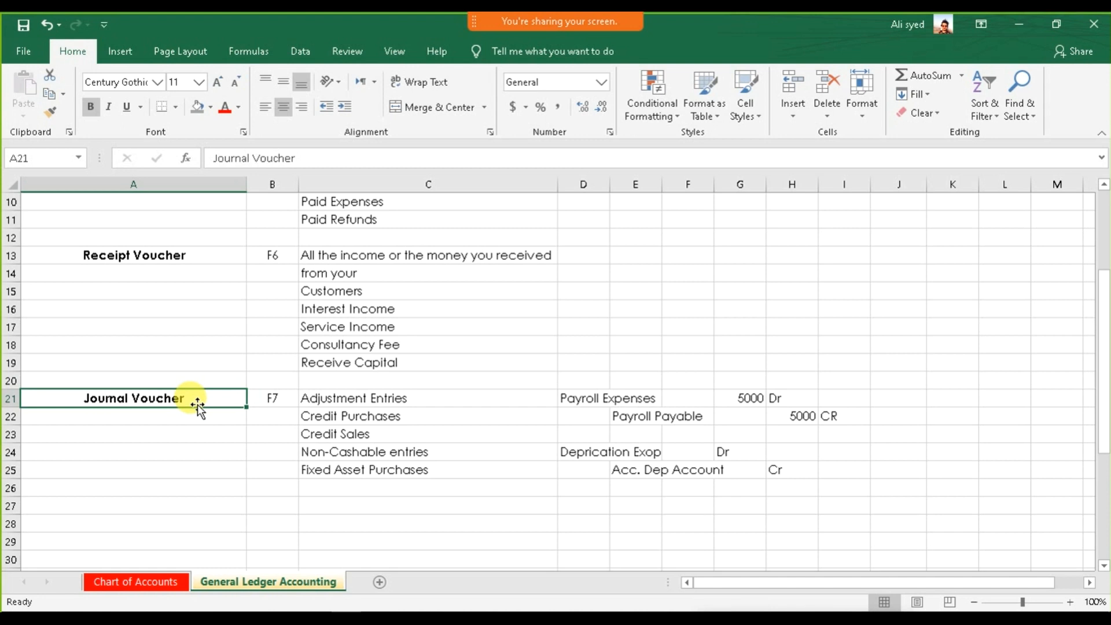
{"action": "scroll", "coordinate": [196, 404], "scroll_direction": "down", "scroll_amount": 2}
{"action": "left_click", "coordinate": [272, 470]}
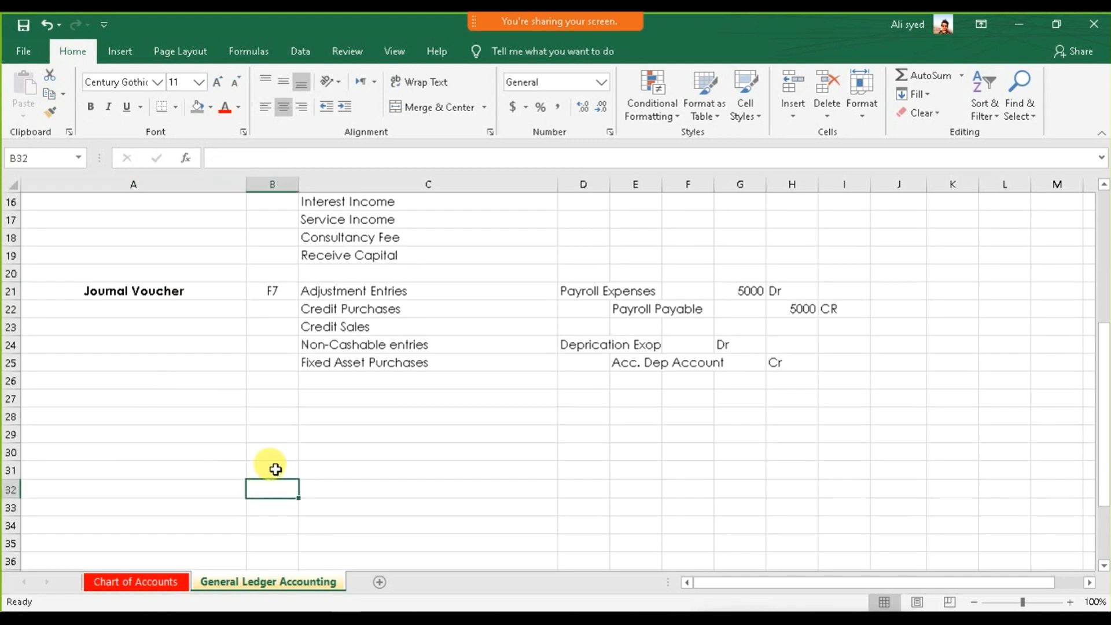
{"action": "left_click", "coordinate": [174, 107]}
{"action": "left_click", "coordinate": [195, 234]}
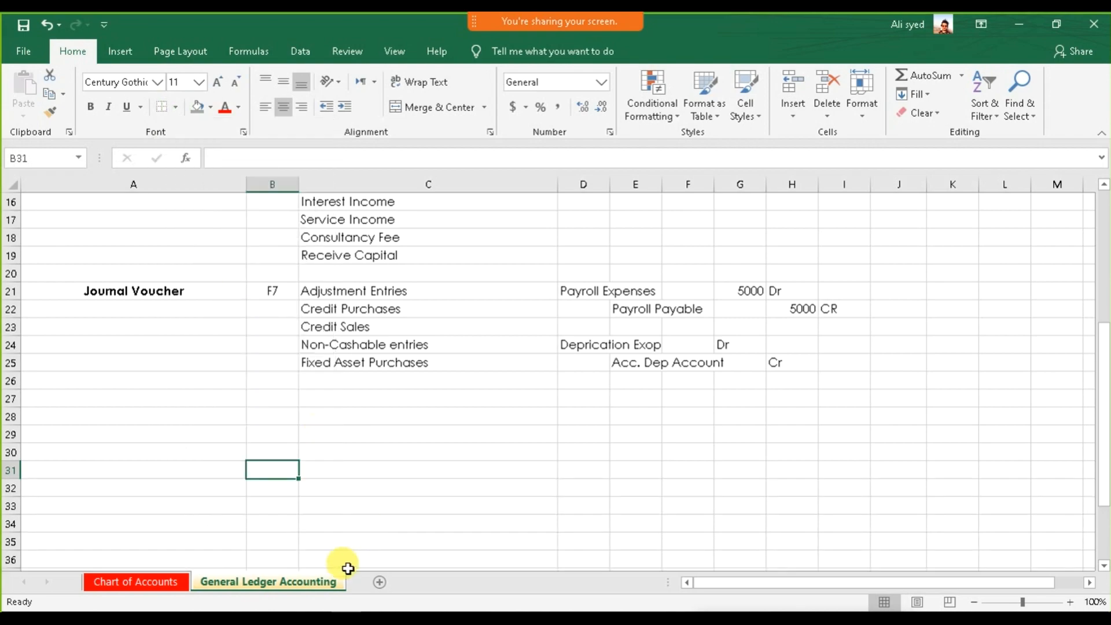
Look up the sales voucher's shortcut in Tally.ERP 9 and return to the Excel sheet.
{"action": "left_click", "coordinate": [559, 618]}
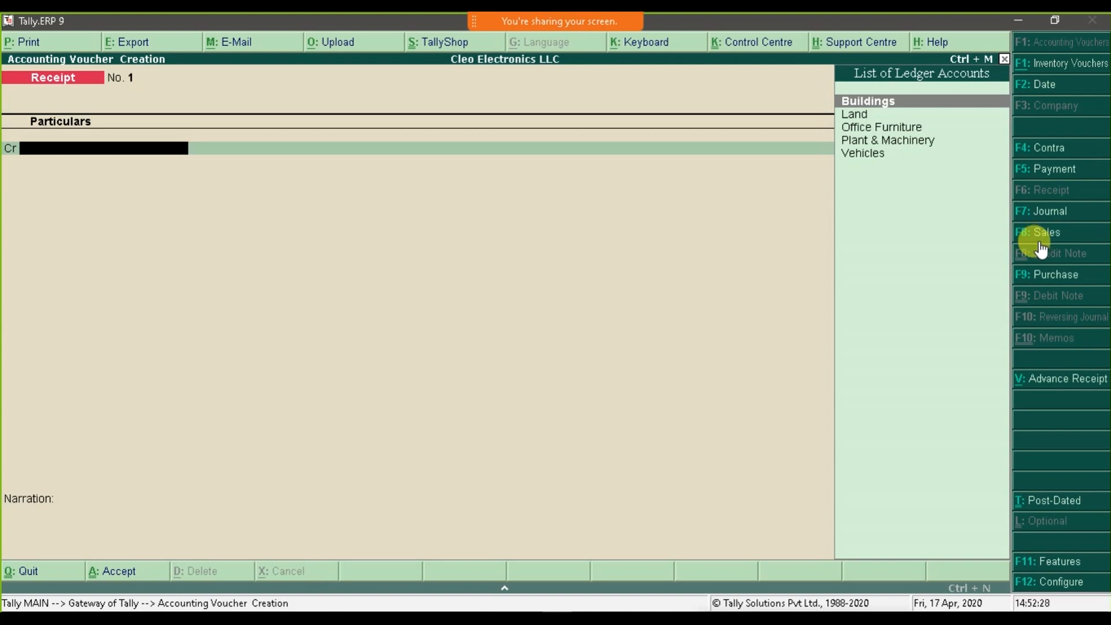
{"action": "left_click", "coordinate": [351, 619]}
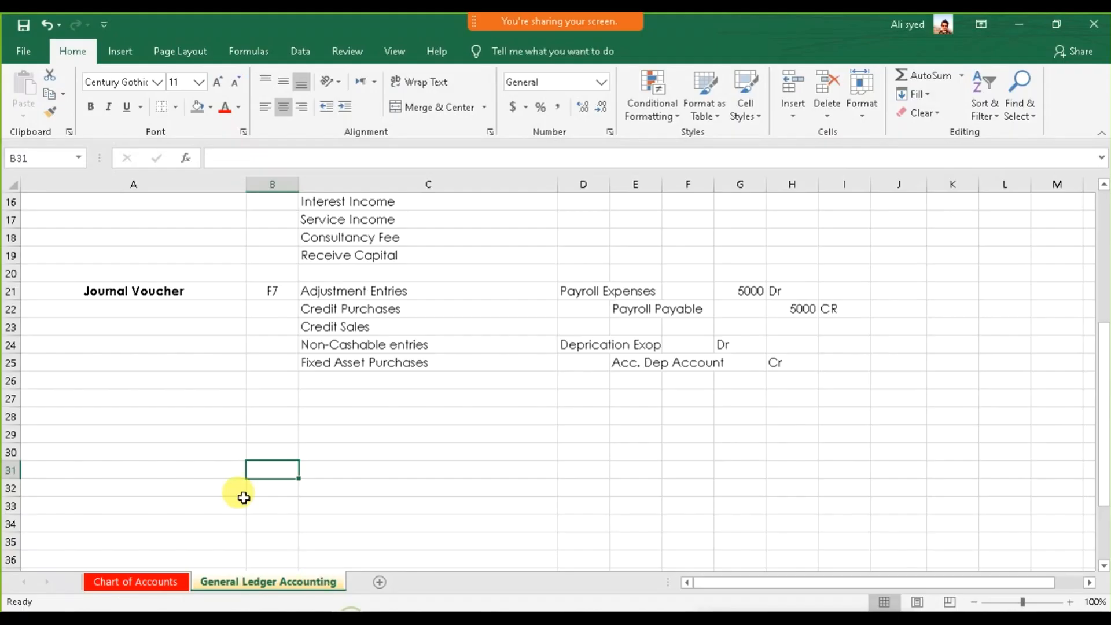
Add the sales voucher type below the journal entries: "Sales Voucher/Sales Invoice" in A27 and shortcut "F8" in B27.
{"action": "left_click", "coordinate": [161, 382]}
{"action": "left_click", "coordinate": [155, 398]}
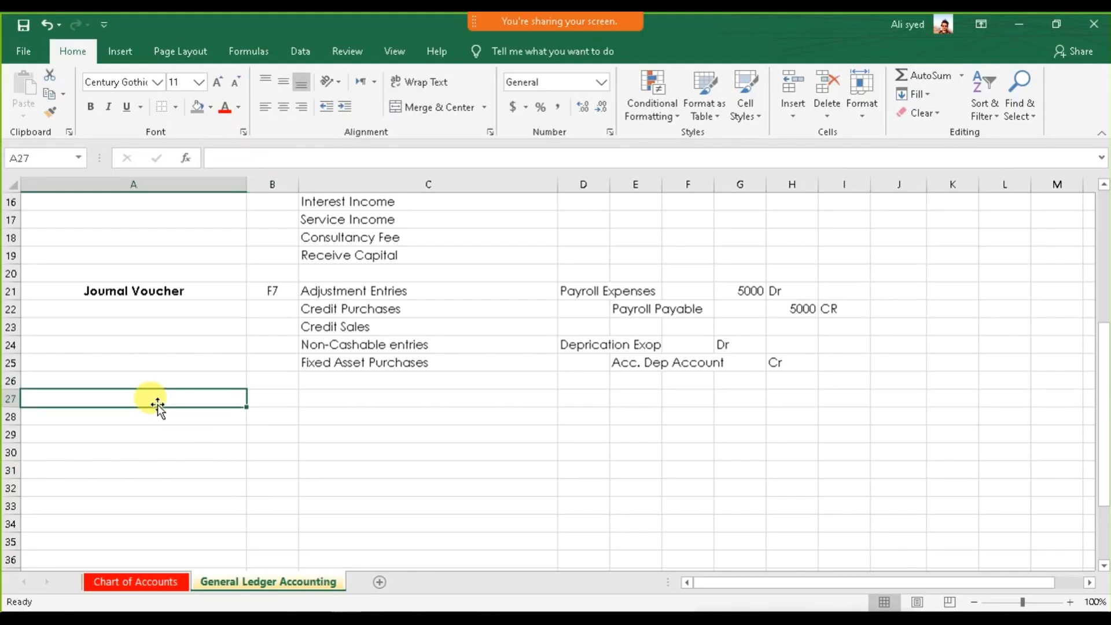
{"action": "type", "text": "Sales Voucher/Sales Invoc"}
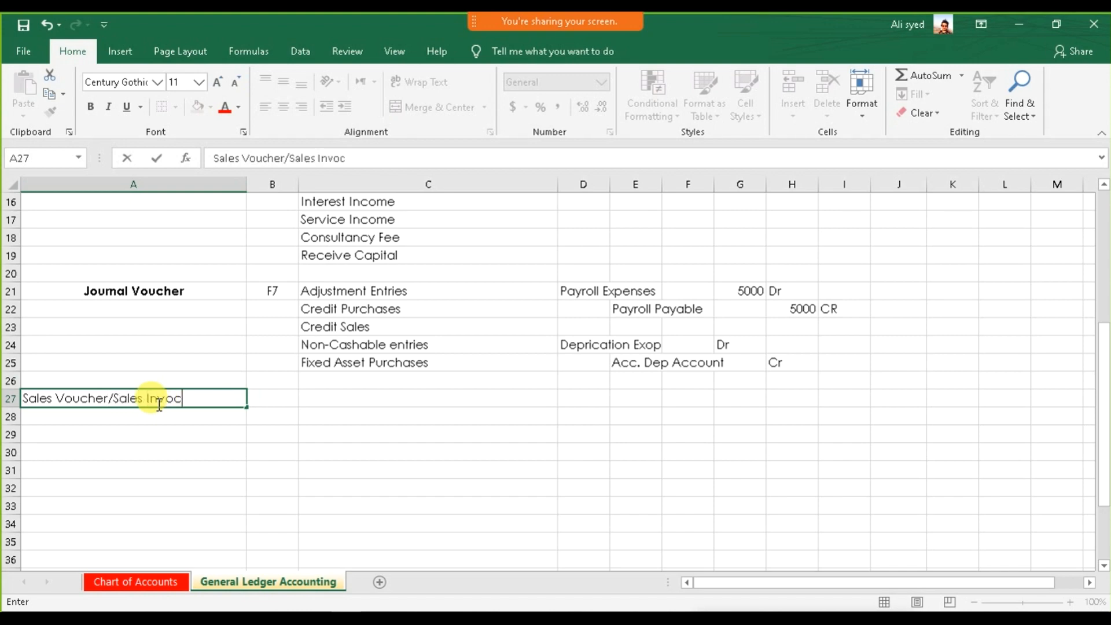
{"action": "key", "text": "BackSpace"}
{"action": "type", "text": "ice"}
{"action": "key", "text": "Tab"}
{"action": "type", "text": "F8"}
{"action": "key", "text": "Tab"}
Describe the sales voucher's use with "Sales Invoices for Customers" in C27.
{"action": "type", "text": "S"}
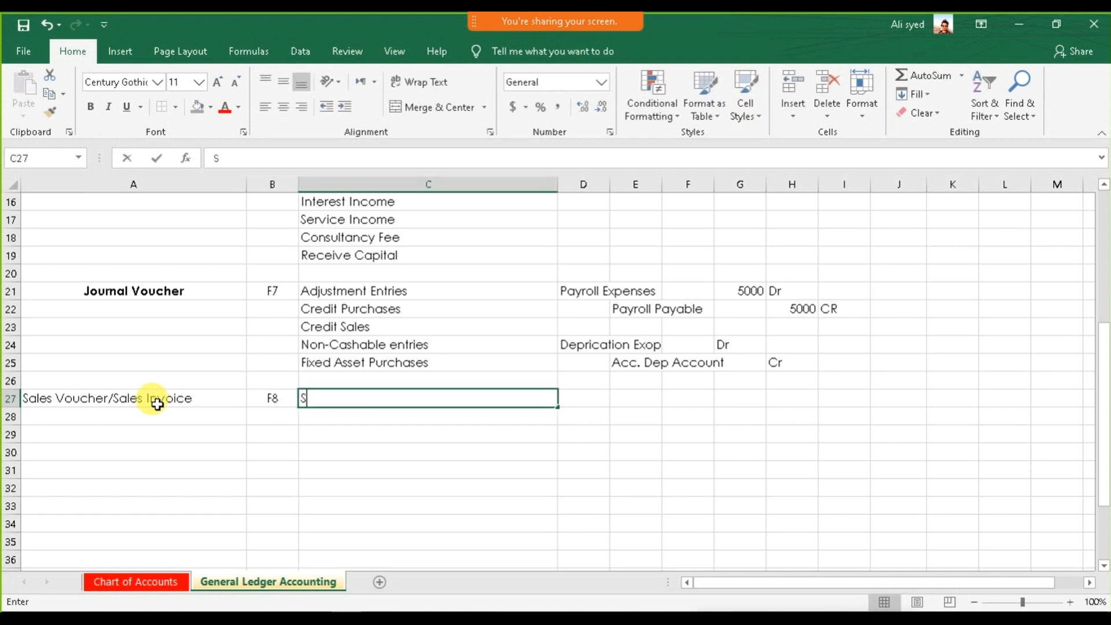
{"action": "type", "text": "ales In"}
{"action": "type", "text": "voci"}
{"action": "key", "text": "BackSpace"}
{"action": "key", "text": "BackSpace"}
{"action": "type", "text": "ices for Customers"}
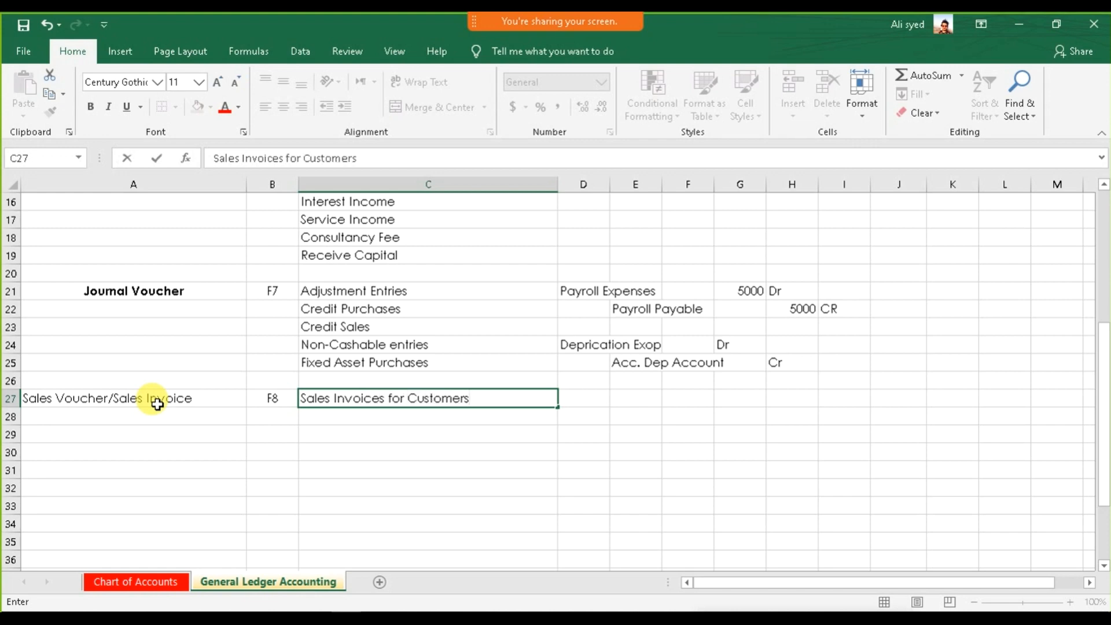
{"action": "key", "text": "Return"}
{"action": "key", "text": "Return"}
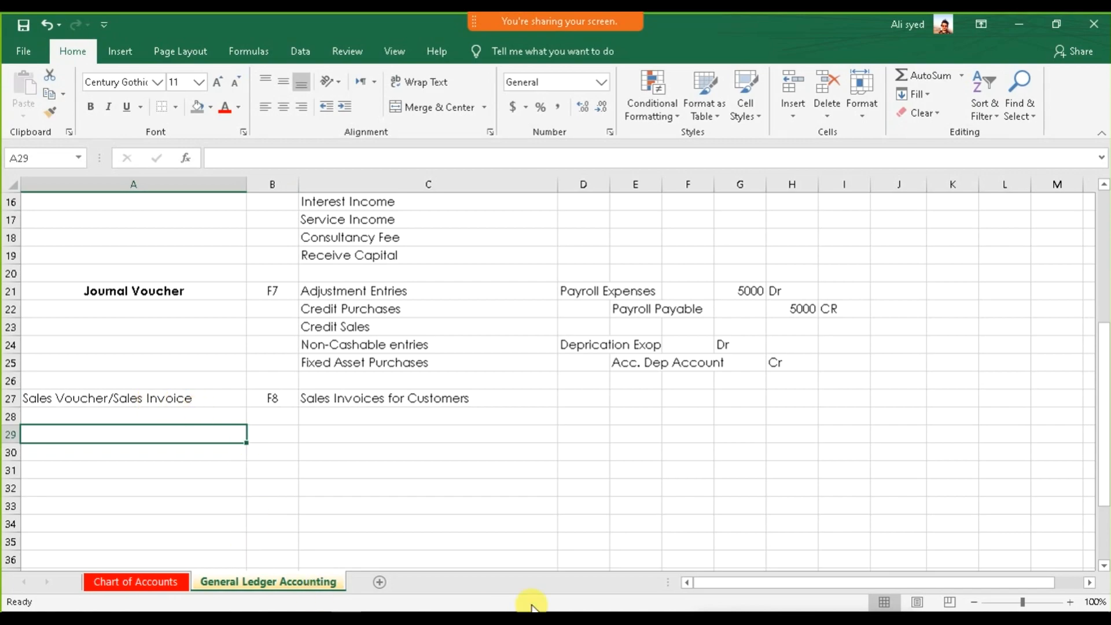
Switch to Tally.ERP 9, view the Sales and Journal voucher creation screens, and return to the Excel sheet.
{"action": "left_click", "coordinate": [570, 617]}
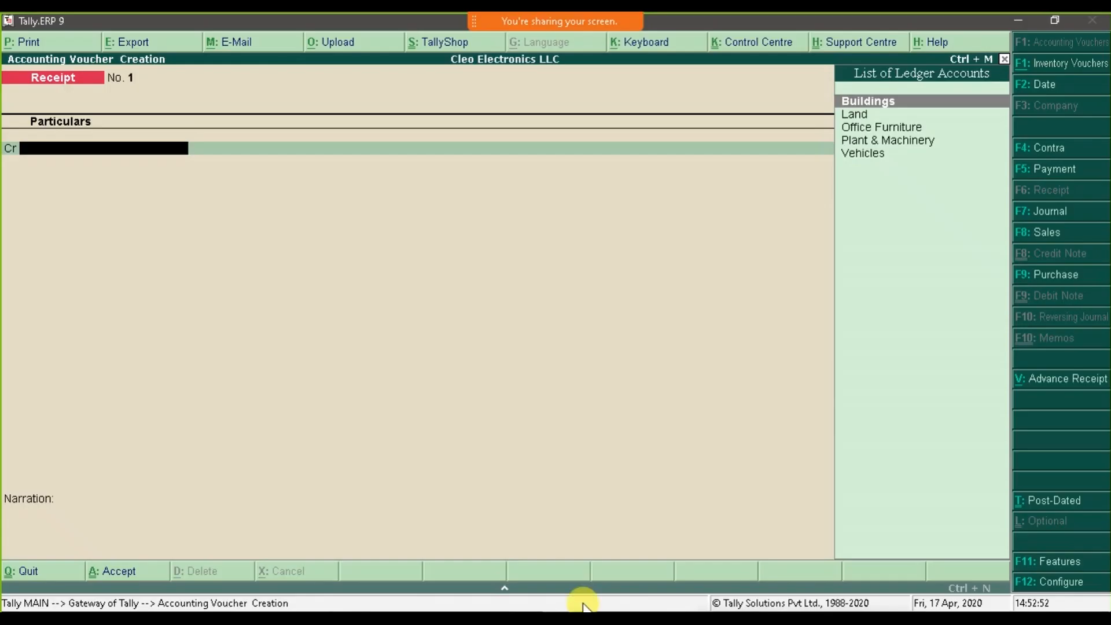
{"action": "left_click", "coordinate": [1041, 237]}
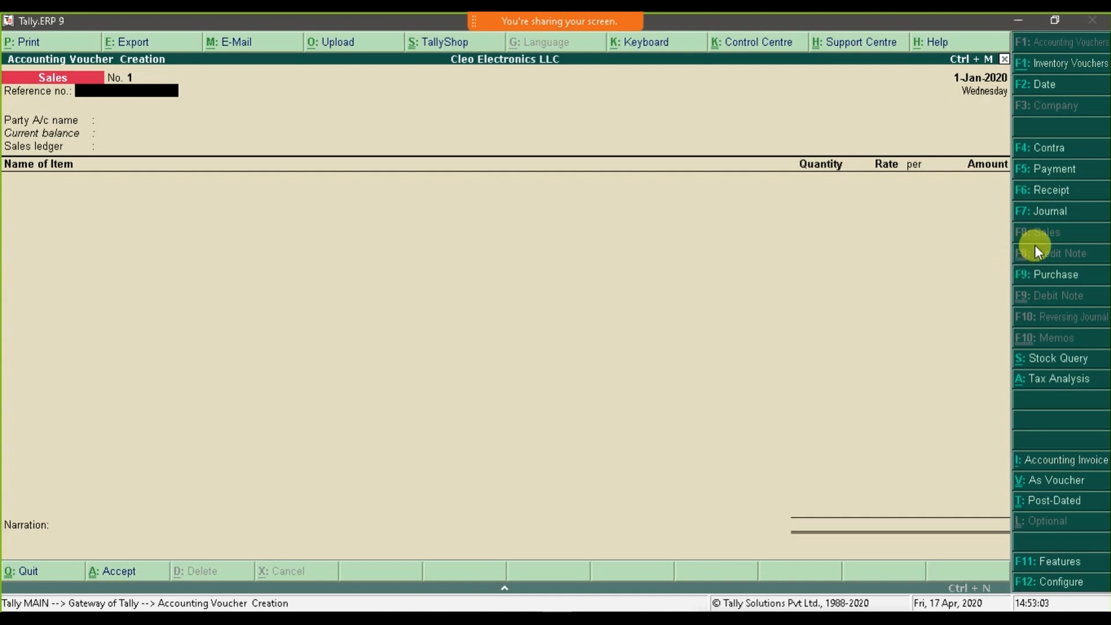
{"action": "left_click", "coordinate": [1047, 213]}
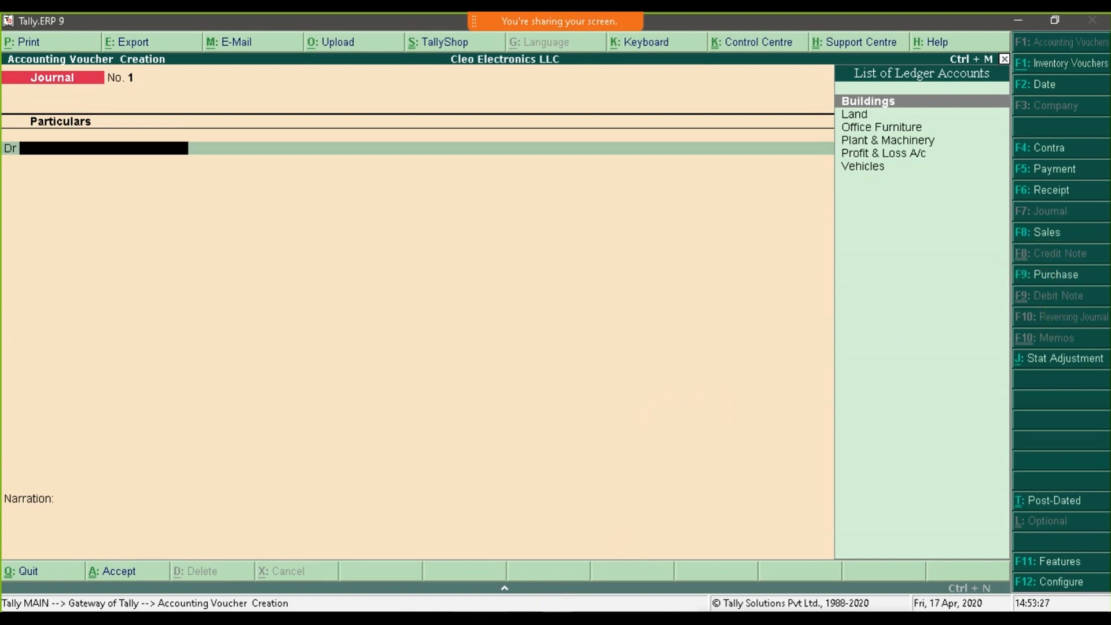
{"action": "key", "text": "alt+Tab"}
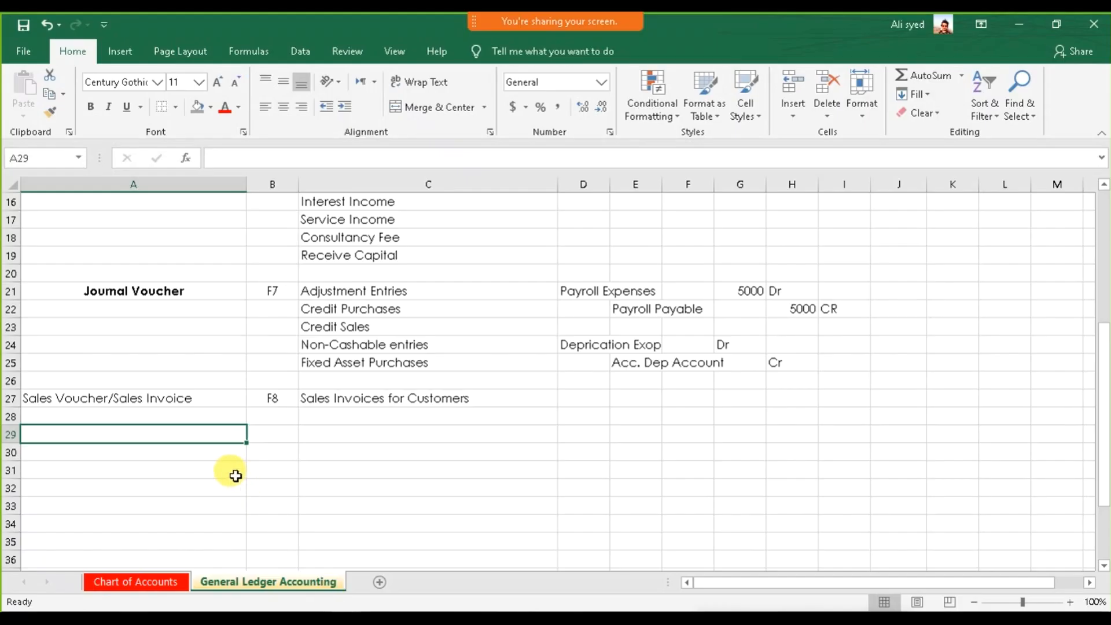
Add the credit note type: "Credit Note/Sales Return" in A29 and shortcut "F8" in B29.
{"action": "type", "text": "Credi"}
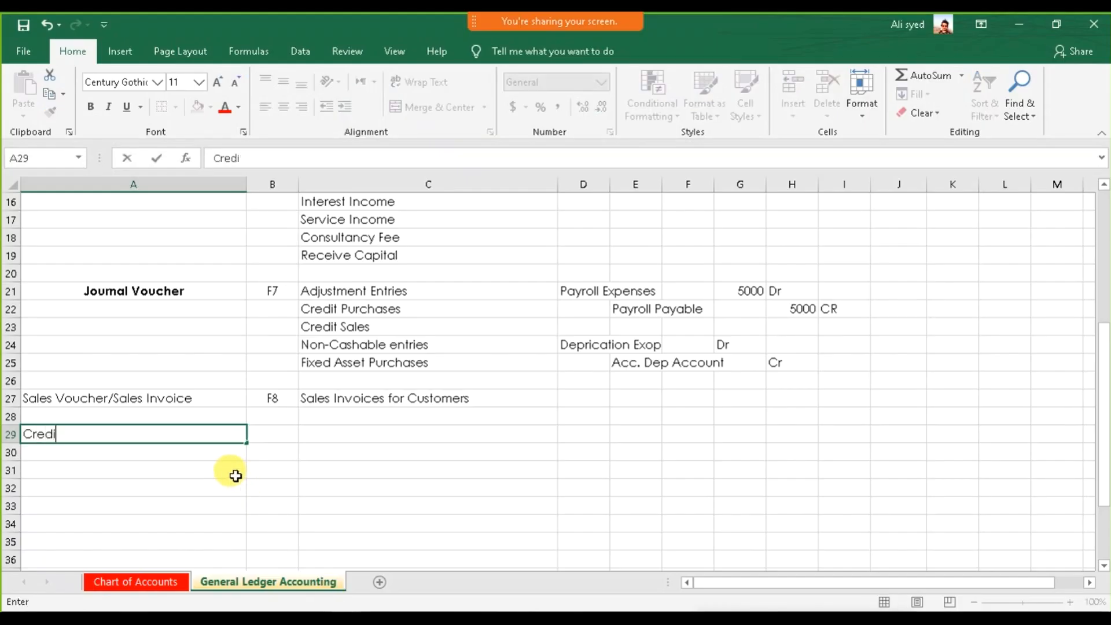
{"action": "type", "text": "t Note/Sales Re"}
{"action": "type", "text": "turn"}
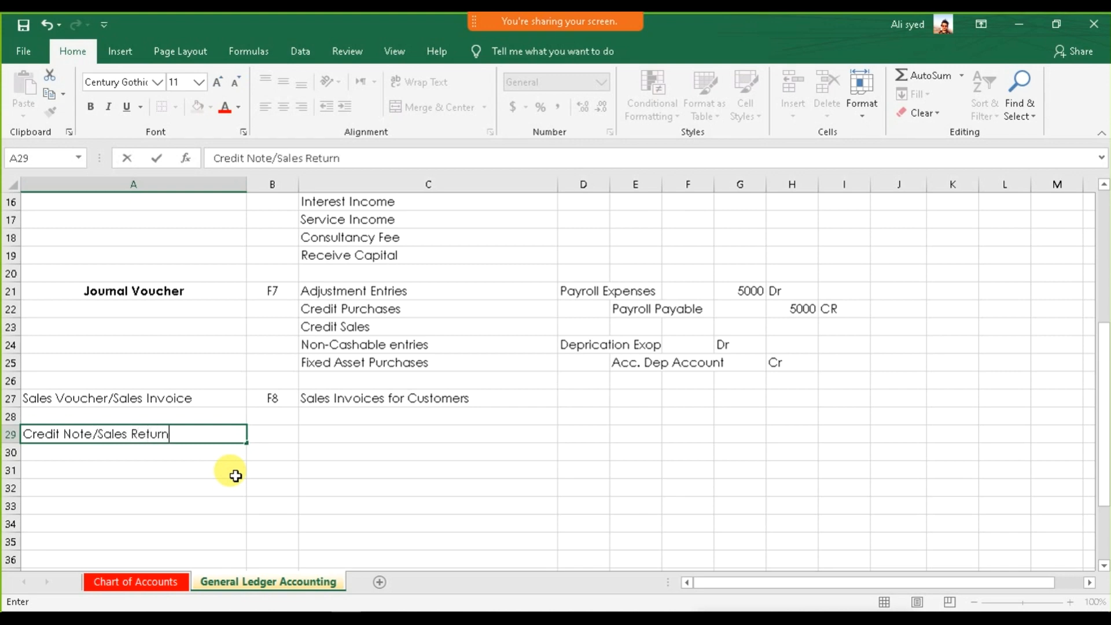
{"action": "key", "text": "Tab"}
{"action": "type", "text": "F8"}
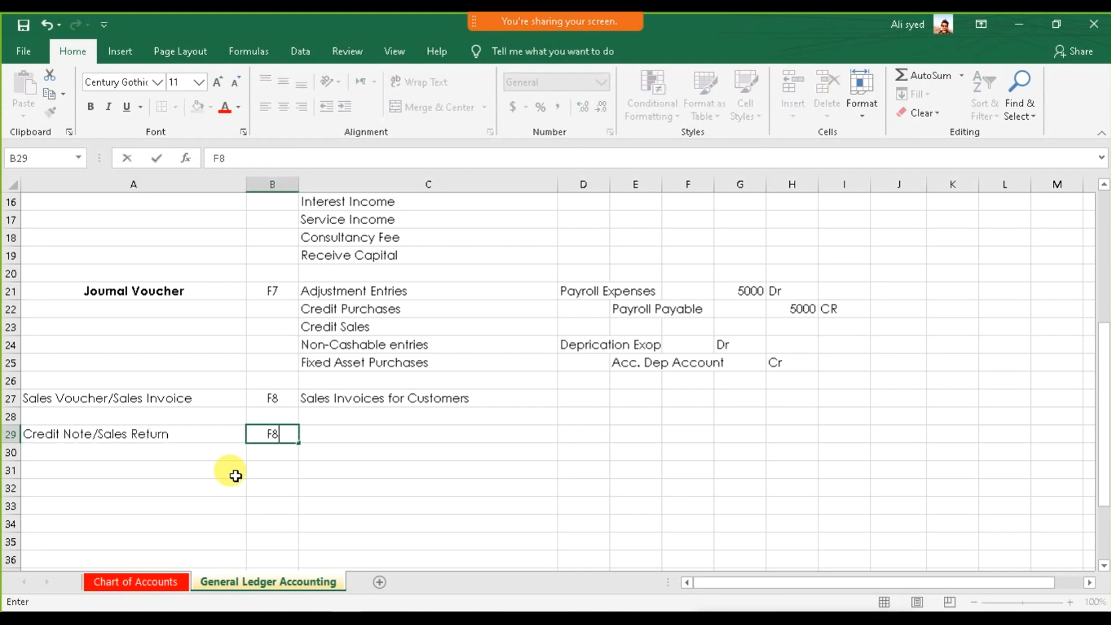
Apply a bottom double border to the credit note's F8 shortcut cell, B29.
{"action": "left_click", "coordinate": [255, 469]}
{"action": "left_click", "coordinate": [270, 438]}
{"action": "left_click", "coordinate": [174, 107]}
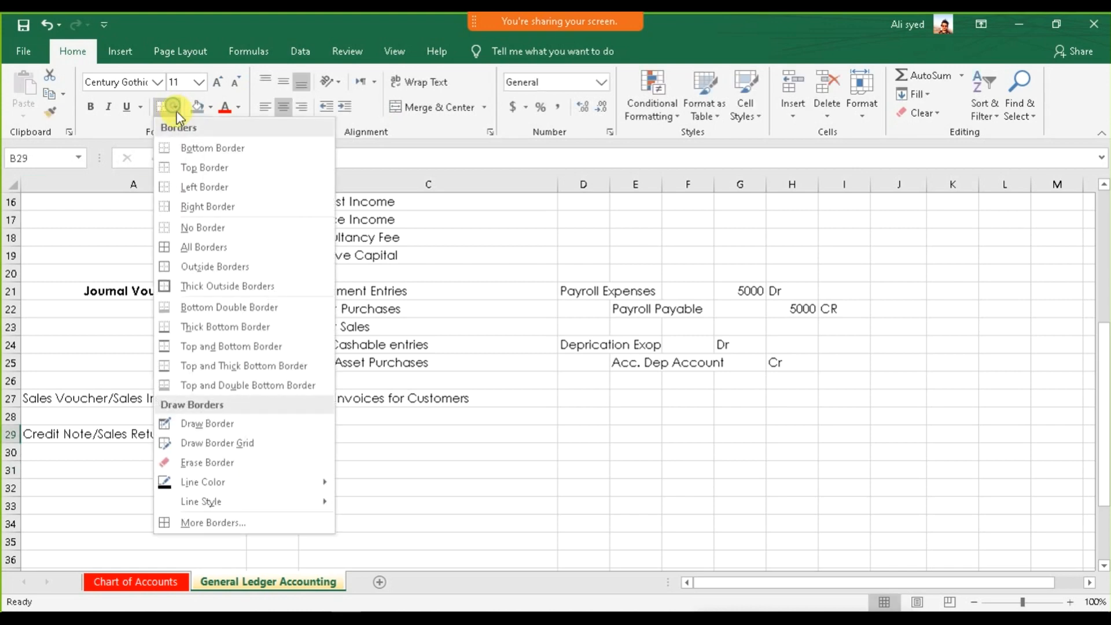
{"action": "left_click", "coordinate": [208, 312]}
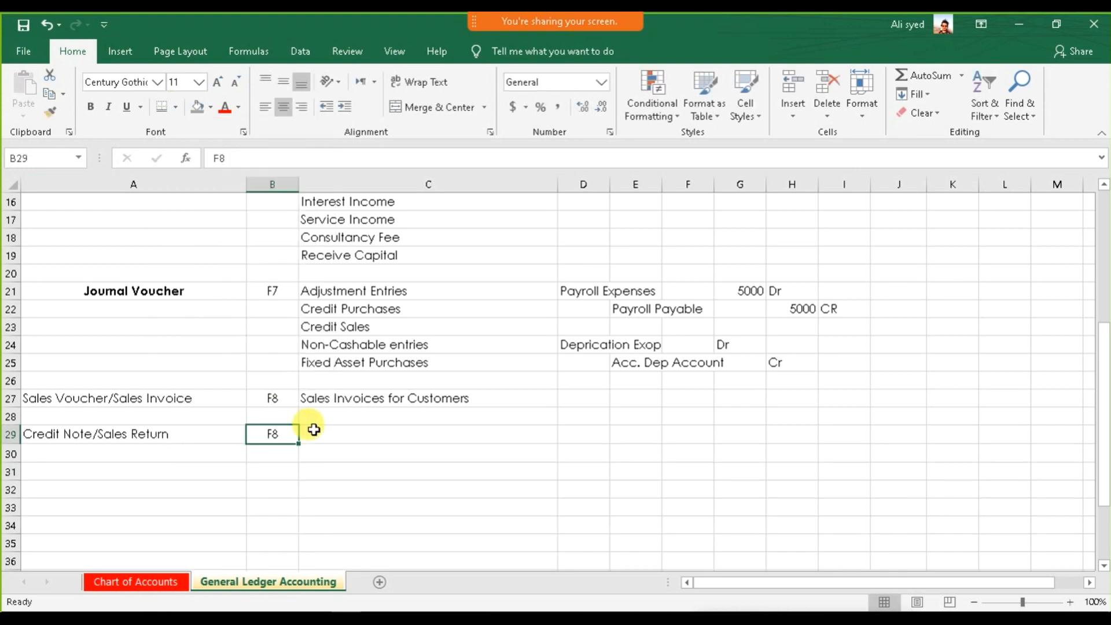
Describe the credit note's use with "Sales Return from Customers" in C29.
{"action": "left_click", "coordinate": [342, 434]}
{"action": "type", "text": "Sales Return"}
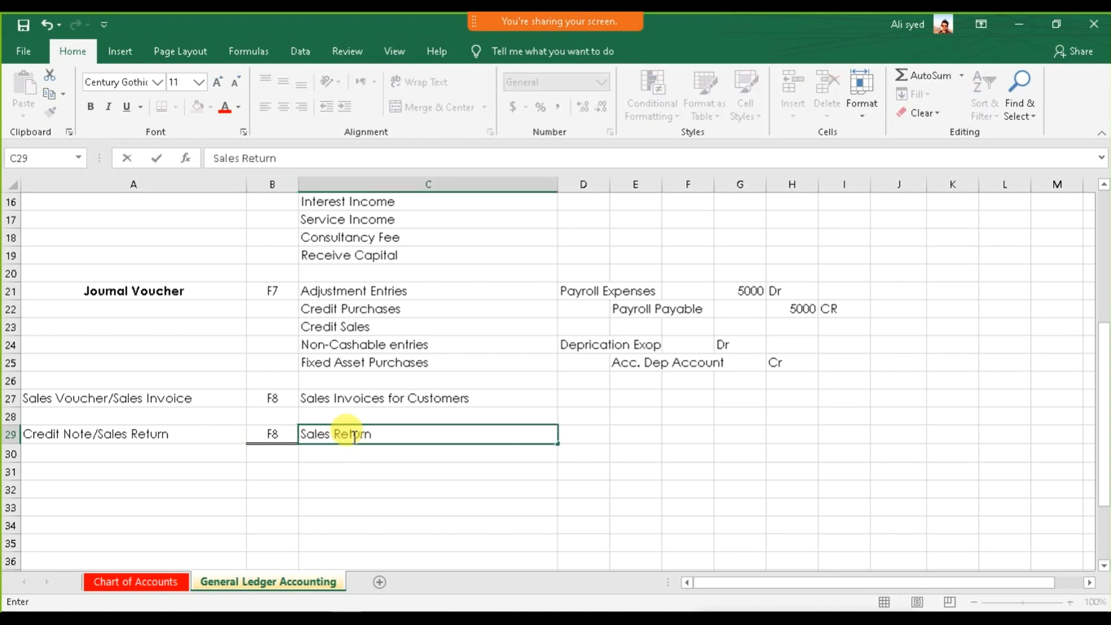
{"action": "type", "text": " from Customers"}
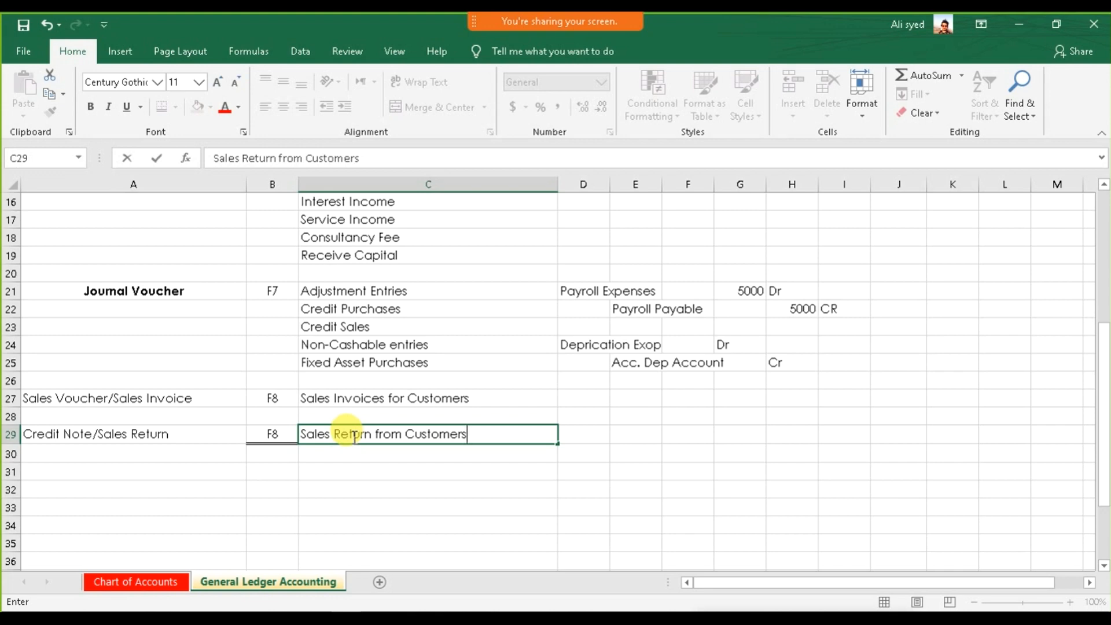
{"action": "key", "text": "Return"}
Add the purchase voucher type: "Purchase Voucher/Purchase Invoice" in A31 and shortcut "F9" in B31.
{"action": "key", "text": "Down"}
{"action": "key", "text": "Left"}
{"action": "key", "text": "Up"}
{"action": "key", "text": "Up"}
{"action": "key", "text": "Right"}
{"action": "key", "text": "Down"}
{"action": "key", "text": "Down"}
{"action": "key", "text": "Left"}
{"action": "key", "text": "Left"}
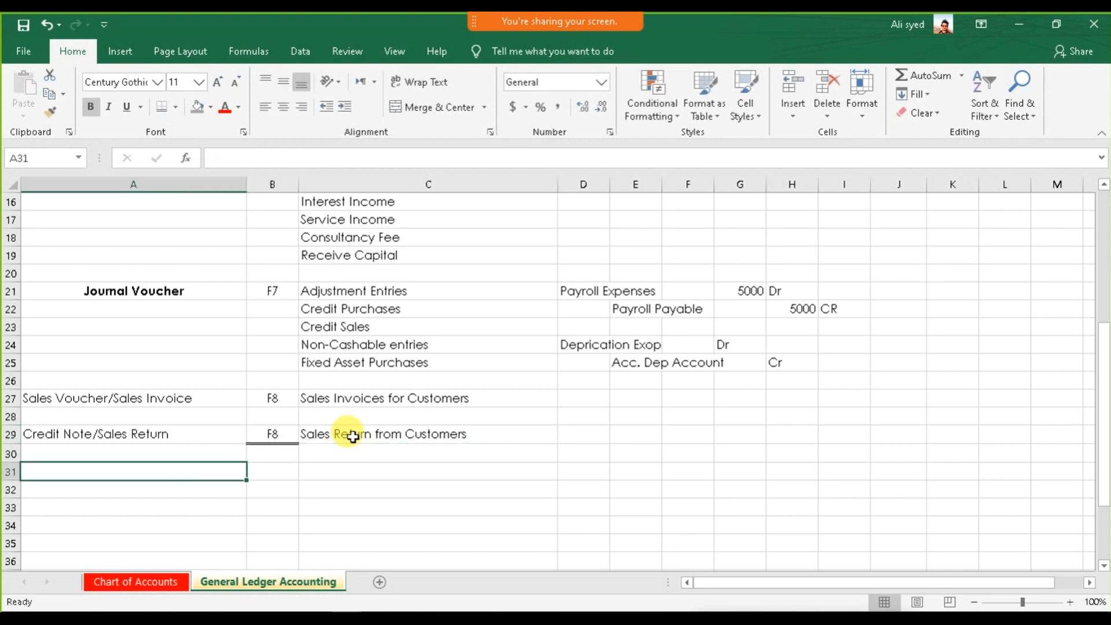
{"action": "type", "text": "Purchase"}
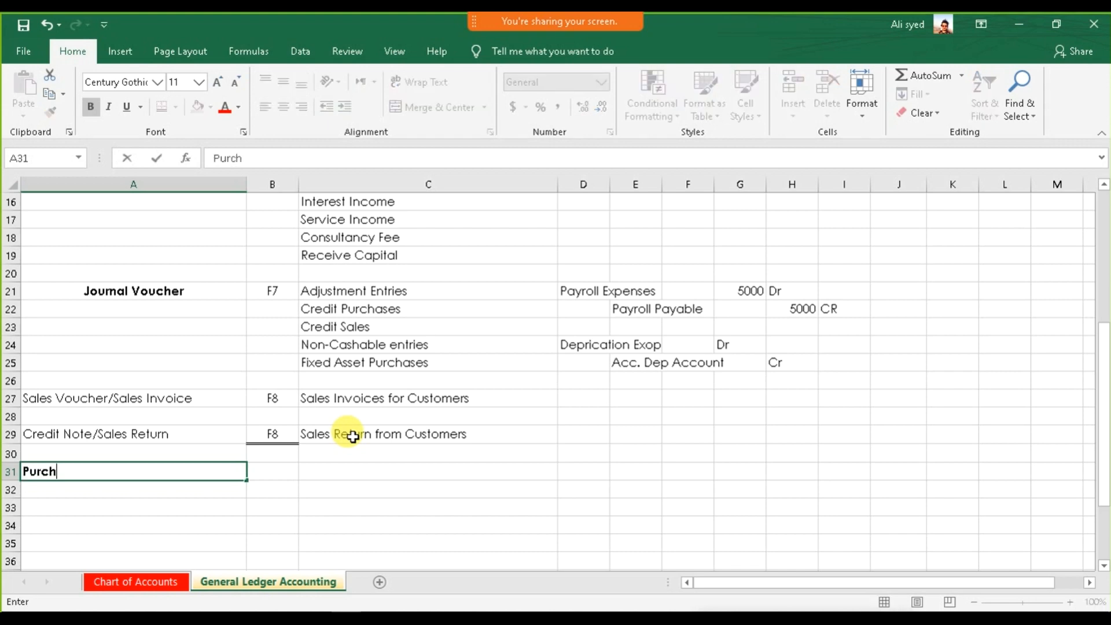
{"action": "key", "text": "BackSpace"}
{"action": "key", "text": "BackSpace"}
{"action": "key", "text": "BackSpace"}
{"action": "key", "text": "BackSpace"}
{"action": "key", "text": "BackSpace"}
{"action": "type", "text": "chase Voucher/Purchase Invoic"}
{"action": "key", "text": "BackSpace"}
{"action": "key", "text": "BackSpace"}
{"action": "type", "text": "ice"}
{"action": "key", "text": "Tab"}
{"action": "type", "text": "F9"}
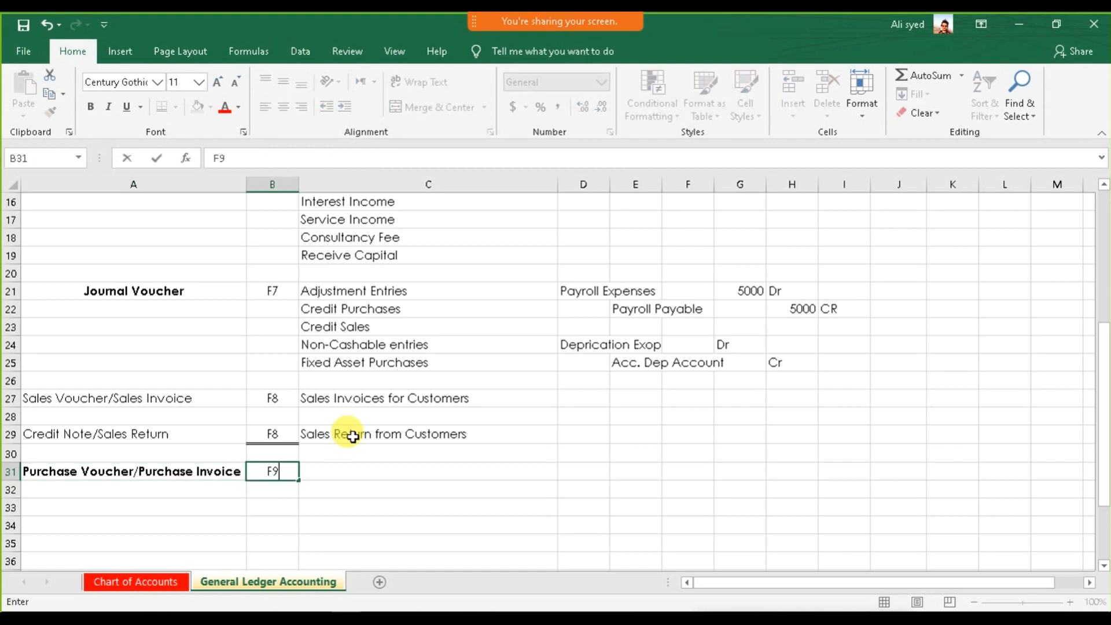
{"action": "key", "text": "Tab"}
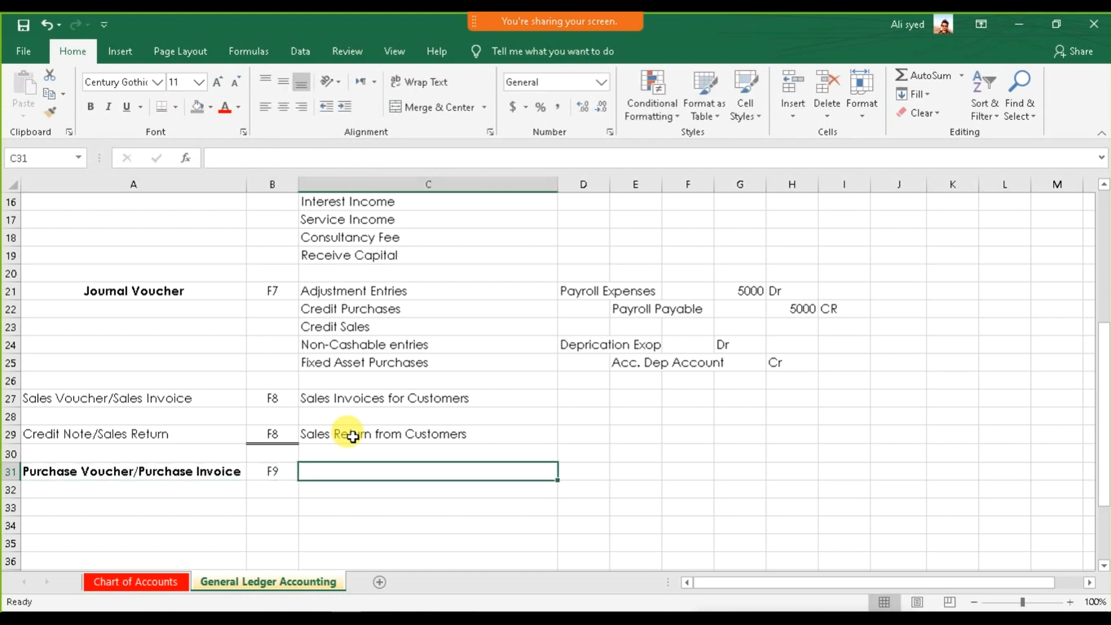
Describe the purchase voucher's use with "Purchase Invoices From Suppliers" in C31.
{"action": "type", "text": "Py"}
{"action": "key", "text": "BackSpace"}
{"action": "type", "text": "urchas"}
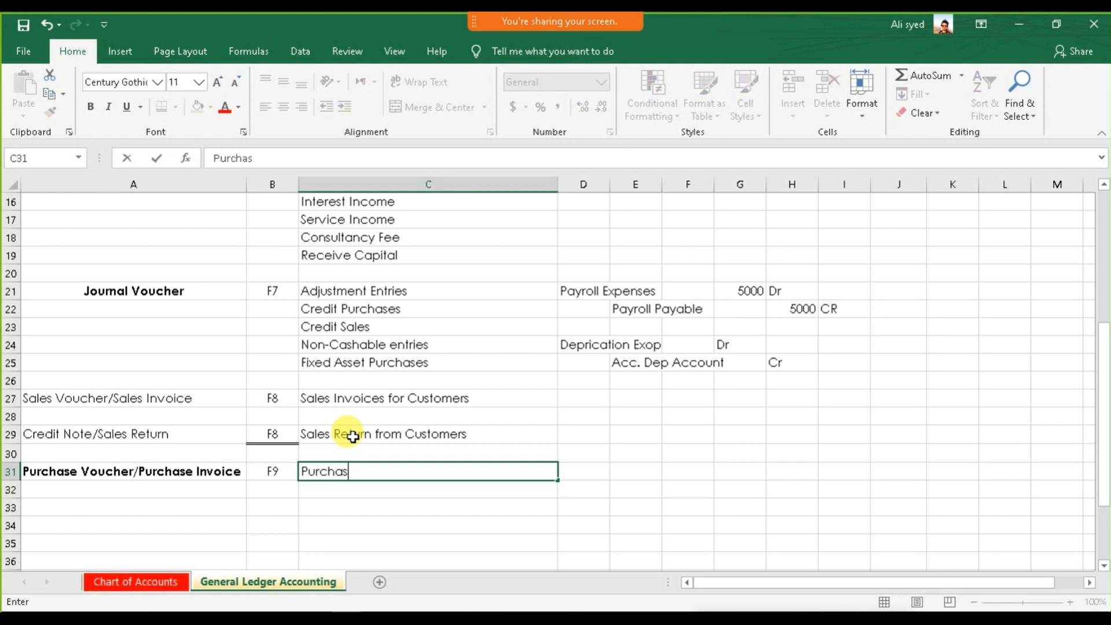
{"action": "type", "text": "e Invou"}
{"action": "key", "text": "BackSpace"}
{"action": "type", "text": "ices From"}
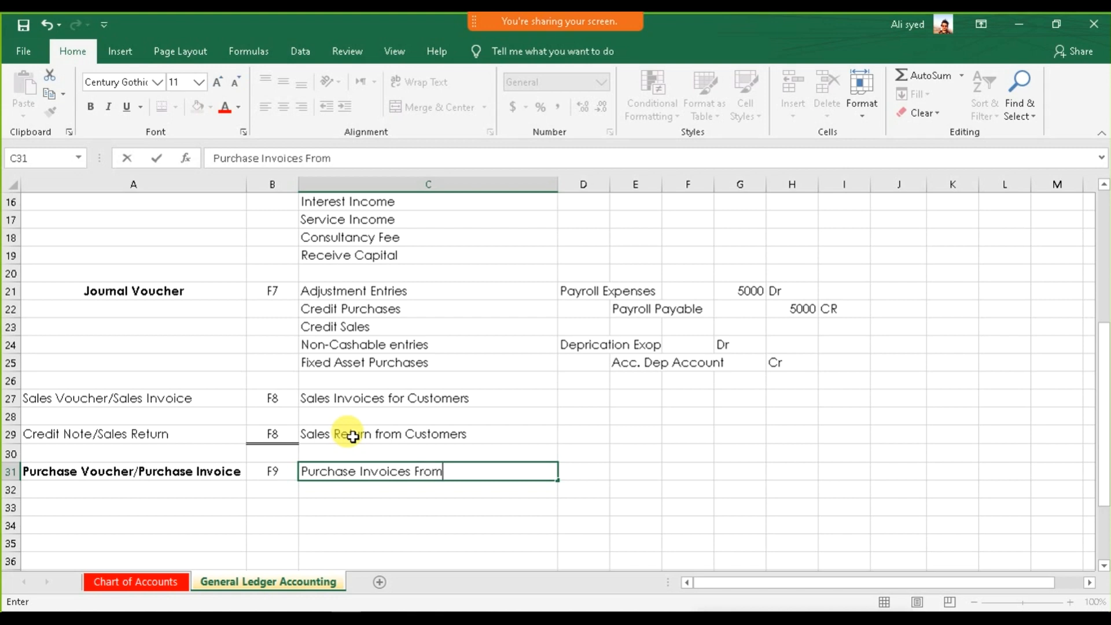
{"action": "type", "text": " Suppliers"}
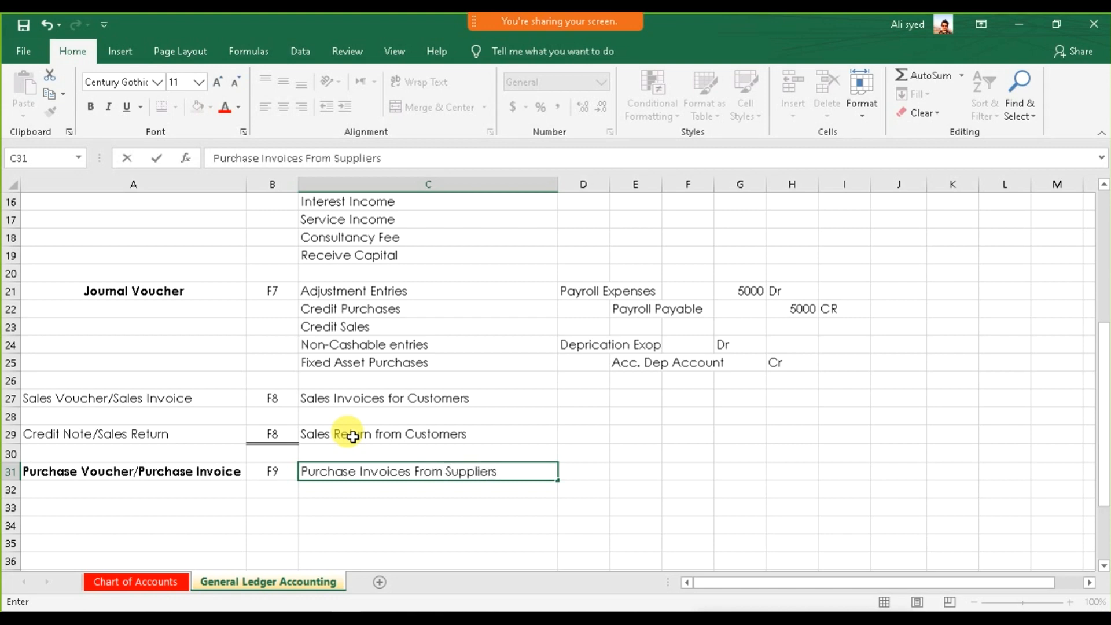
Remove the bold formatting from the Journal Voucher cell A21 and the Purchase Voucher/Purchase Invoice cell A31.
{"action": "left_click", "coordinate": [173, 471]}
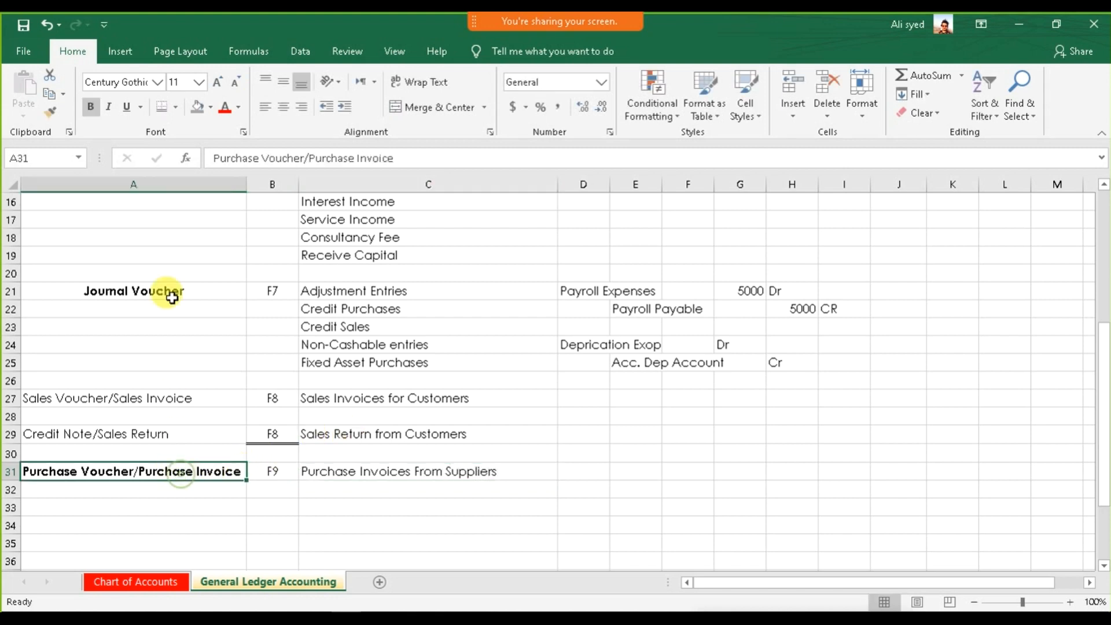
{"action": "left_click", "coordinate": [149, 286]}
{"action": "left_click", "coordinate": [92, 108]}
{"action": "left_click", "coordinate": [113, 469]}
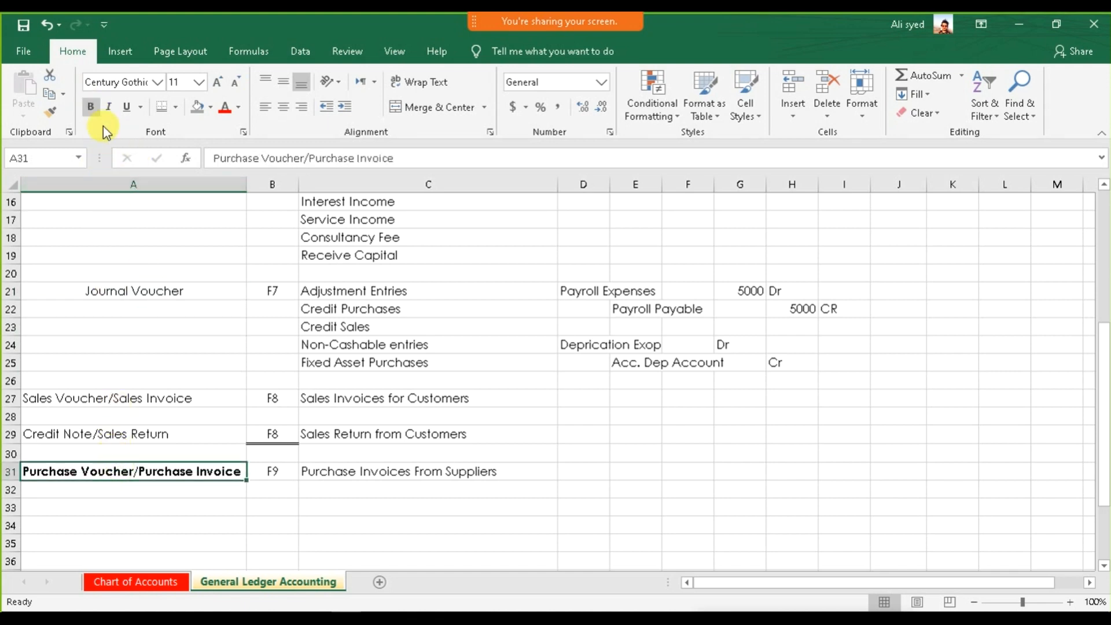
{"action": "left_click", "coordinate": [91, 108]}
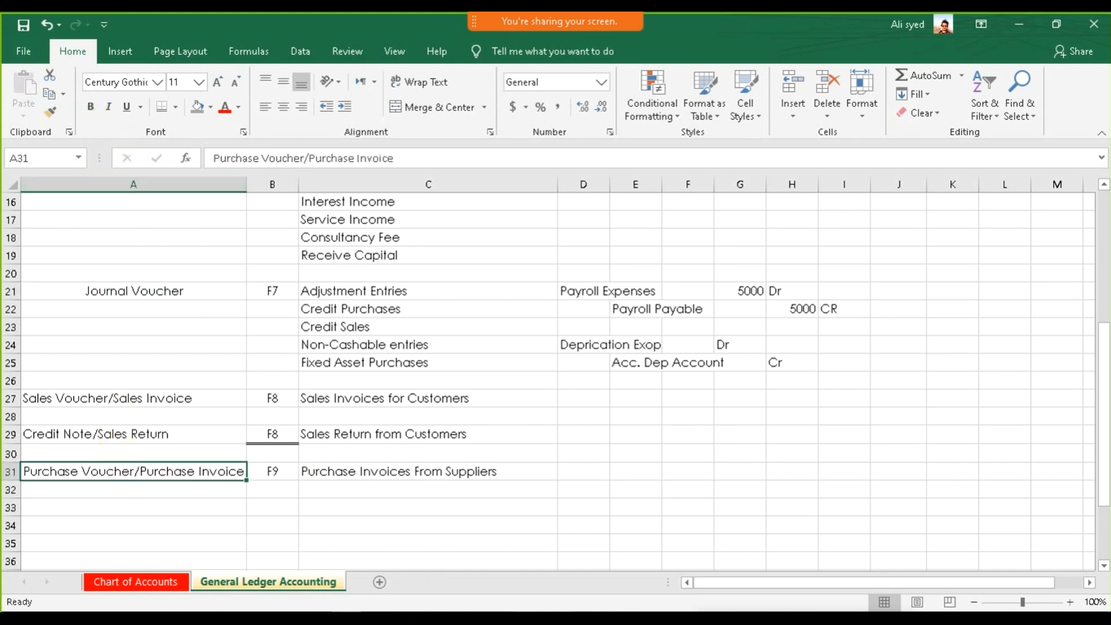
Show the Purchase voucher entry screen in Tally.ERP 9, and return to cell A33 in the Excel sheet.
{"action": "key", "text": "alt+Tab"}
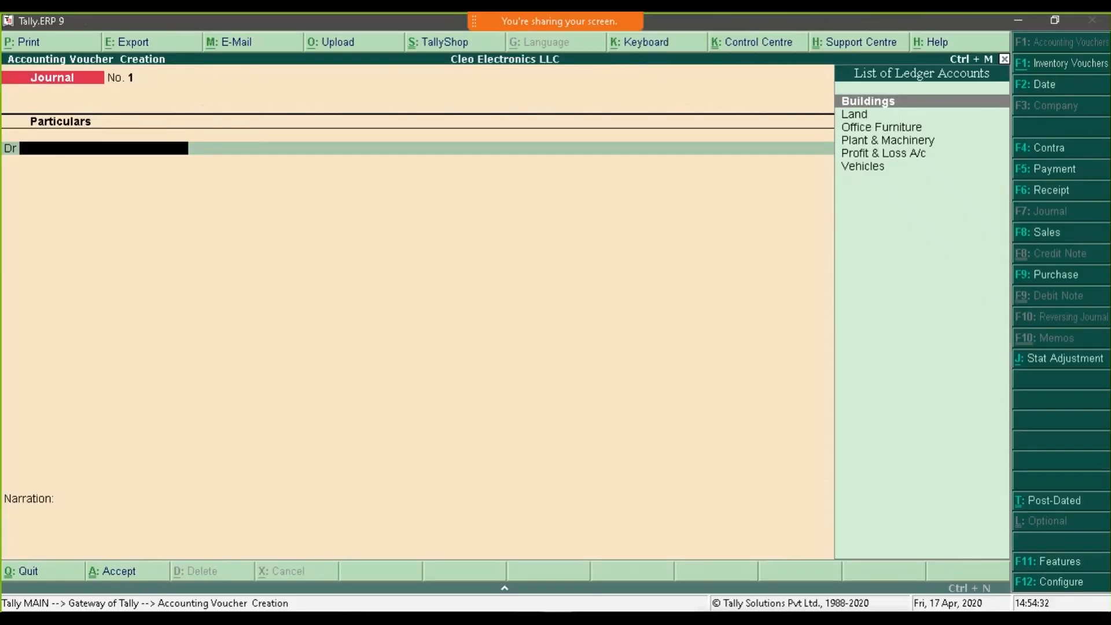
{"action": "left_click", "coordinate": [1041, 275]}
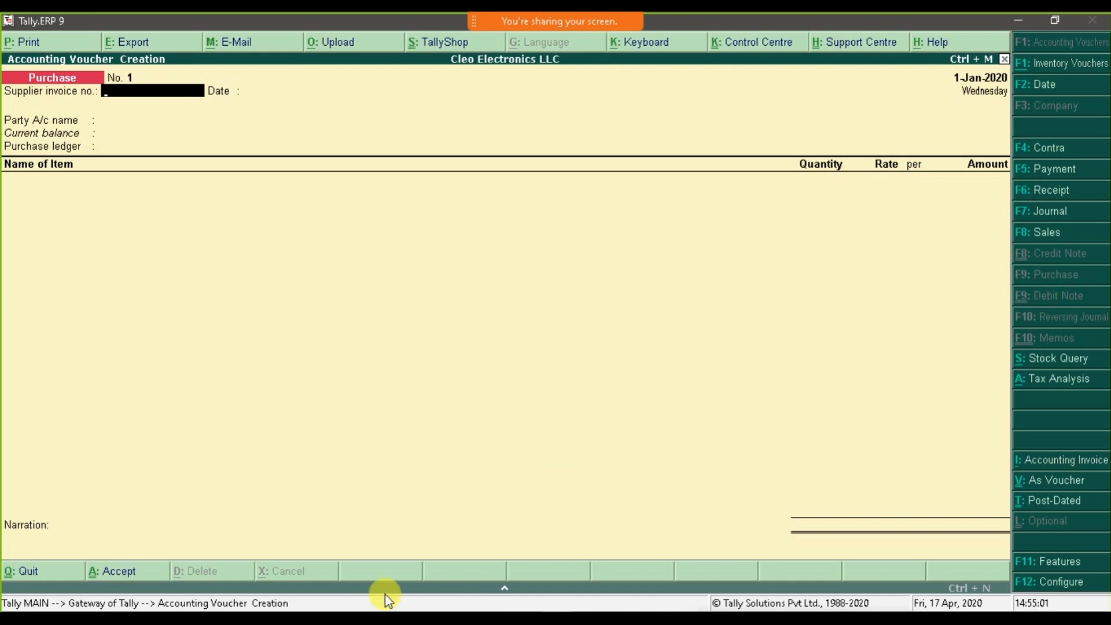
{"action": "left_click", "coordinate": [347, 619]}
{"action": "left_click", "coordinate": [162, 513]}
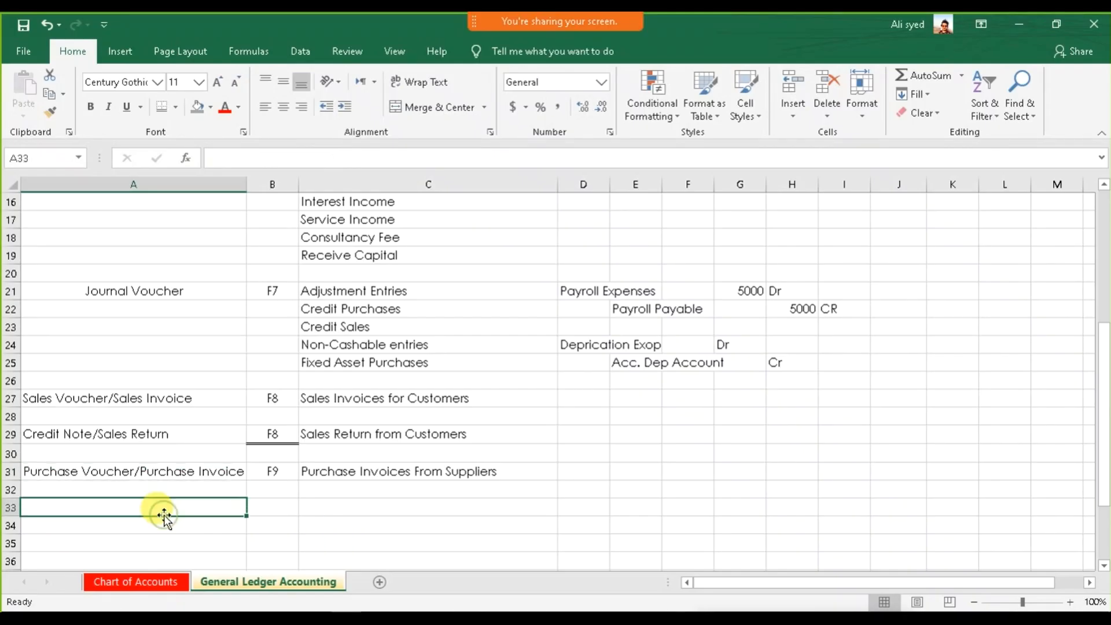
{"action": "type", "text": "P"}
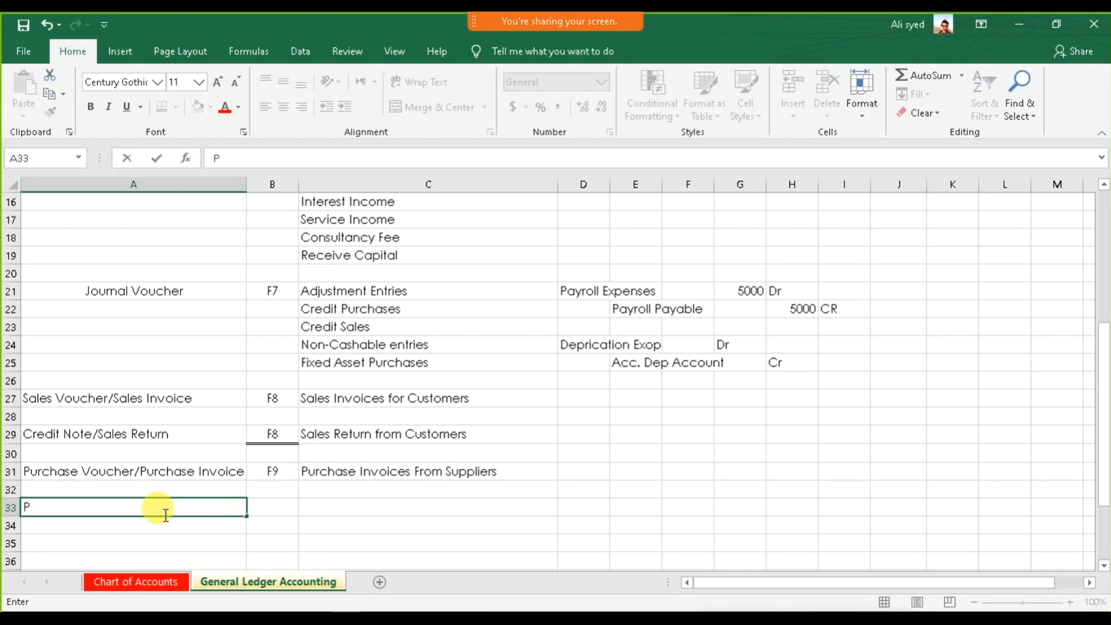
{"action": "key", "text": "BackSpace"}
{"action": "key", "text": "alt+Tab"}
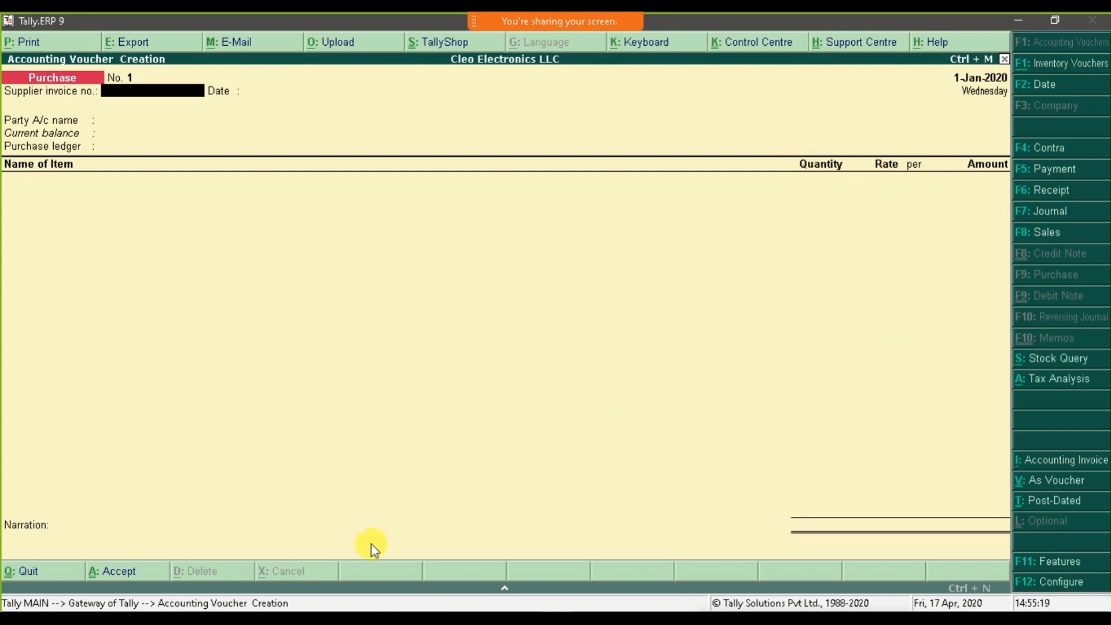
{"action": "key", "text": "alt+Tab"}
{"action": "scroll", "coordinate": [162, 489], "scroll_direction": "down", "scroll_amount": 1}
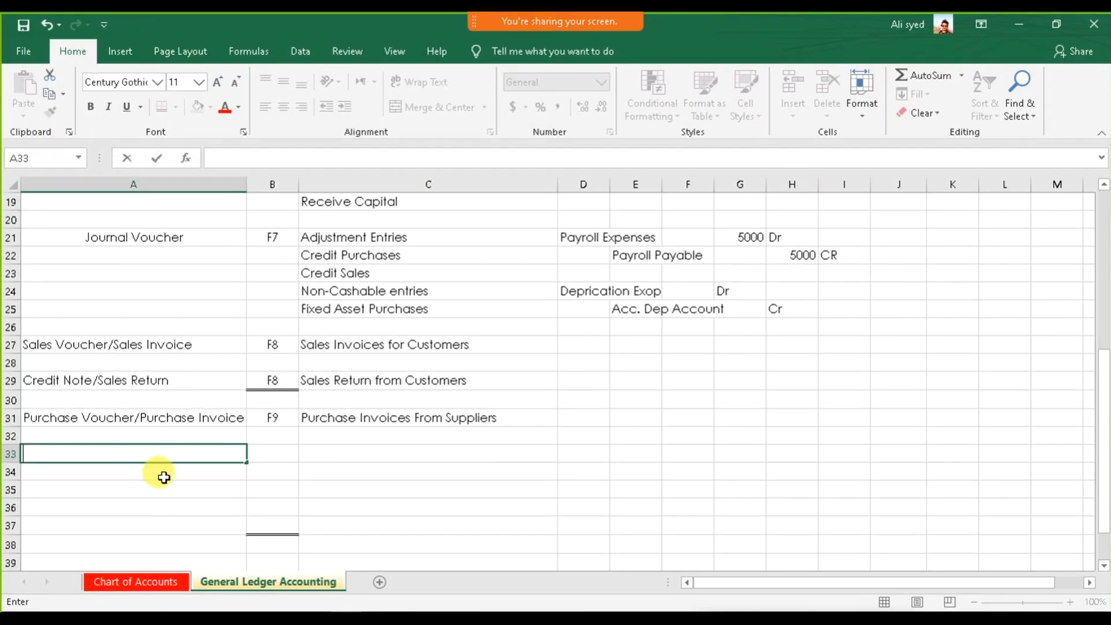
{"action": "type", "text": "Purch"}
{"action": "key", "text": "BackSpace"}
{"action": "key", "text": "BackSpace"}
{"action": "key", "text": "BackSpace"}
{"action": "key", "text": "BackSpace"}
{"action": "key", "text": "BackSpace"}
Add the debit note voucher type: "Debit Note/Purchases Return" in A33 and shortcut "F9" in B33.
{"action": "type", "text": "Debit Note/Purchases Return"}
{"action": "key", "text": "Tab"}
{"action": "type", "text": "F9"}
{"action": "key", "text": "Return"}
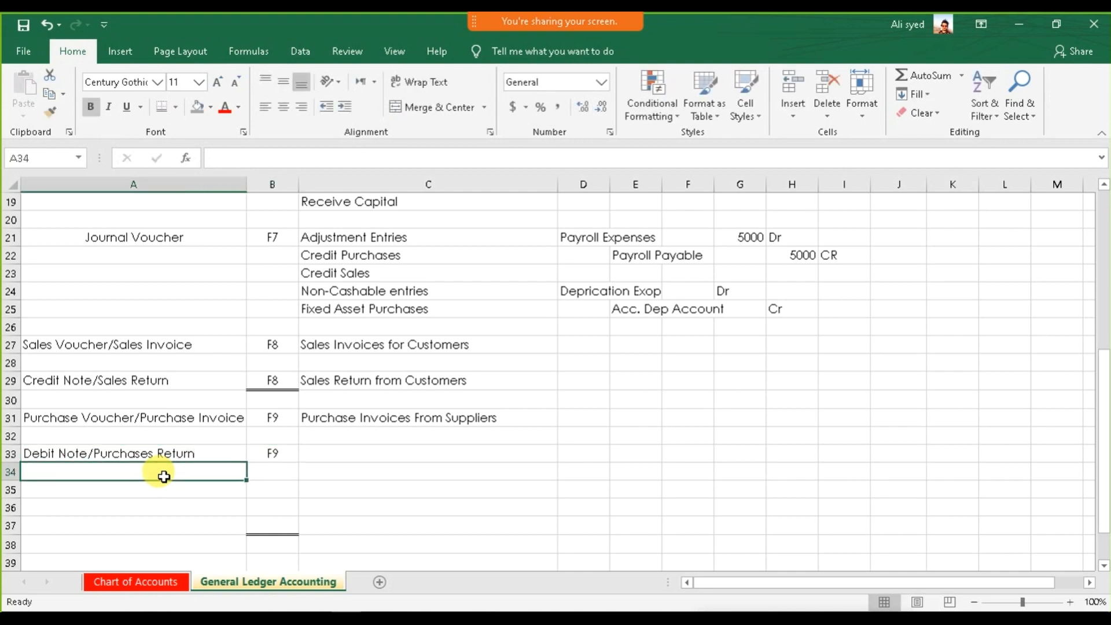
Apply a bottom double border to the debit note's shortcut cell B33 and remove the border from the empty cell B37.
{"action": "left_click", "coordinate": [272, 453]}
{"action": "left_click", "coordinate": [162, 106]}
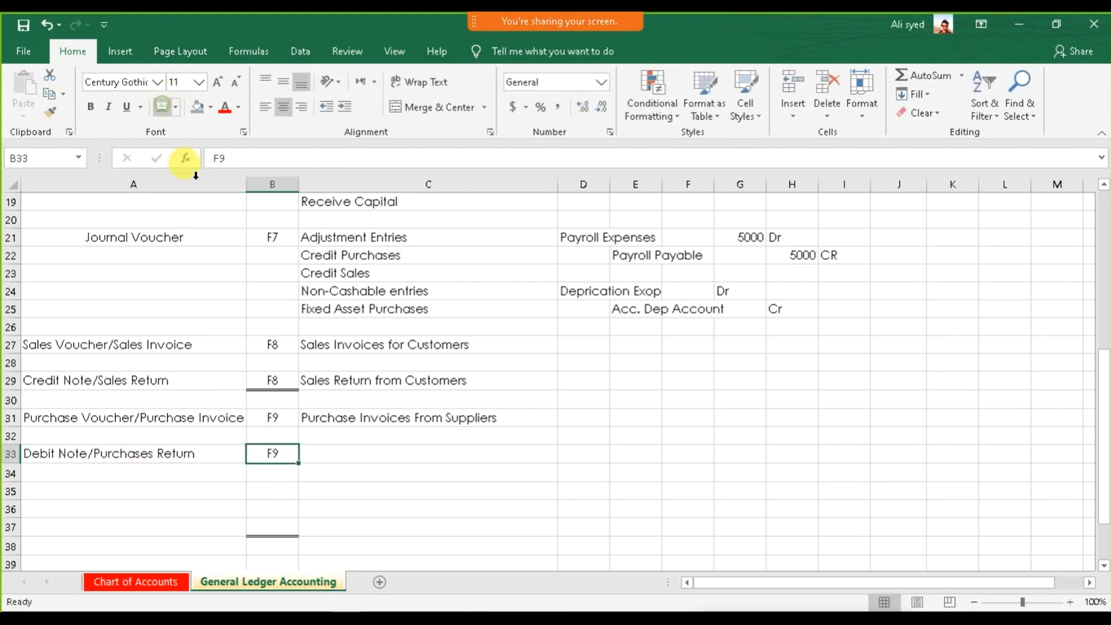
{"action": "left_click", "coordinate": [283, 524]}
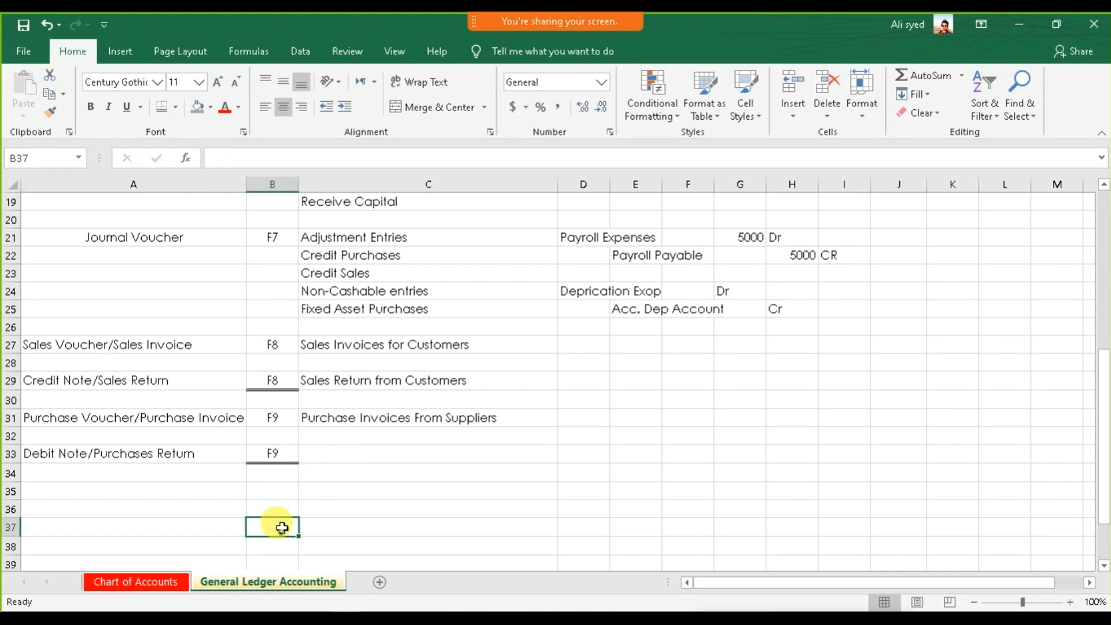
{"action": "left_click", "coordinate": [176, 107]}
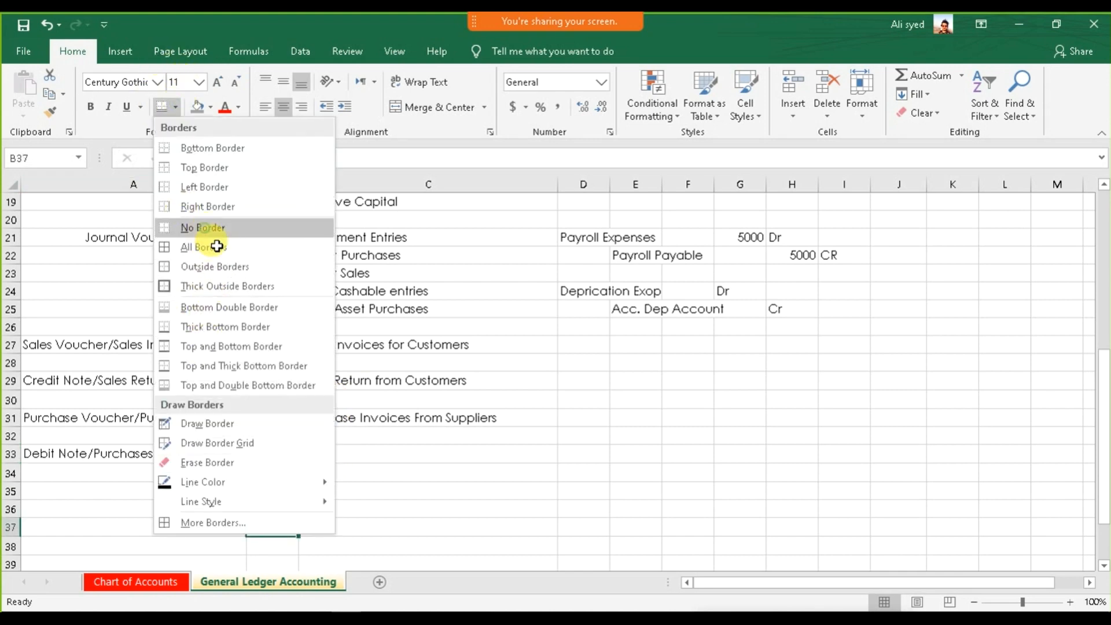
Describe the debit note's use with "Purchase Return to Suppliers" in C33.
{"action": "left_click", "coordinate": [330, 449]}
{"action": "left_click", "coordinate": [337, 452]}
{"action": "type", "text": "Purchases"}
{"action": "key", "text": "BackSpace"}
{"action": "key", "text": "BackSpace"}
{"action": "type", "text": "Return to Suppliers"}
{"action": "key", "text": "Return"}
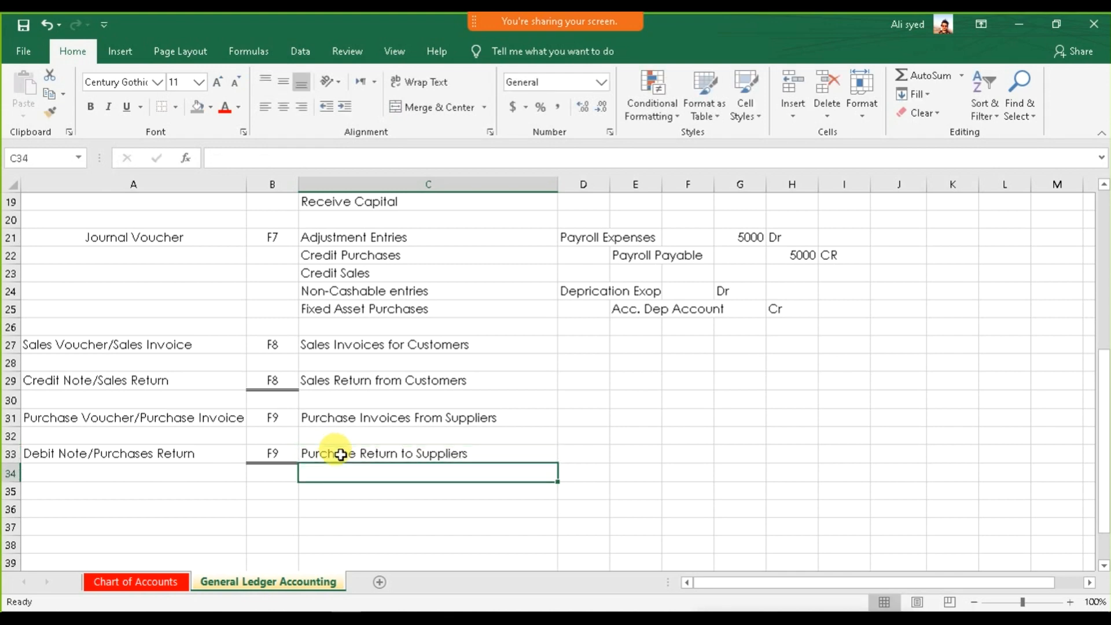
{"action": "left_click", "coordinate": [376, 381]}
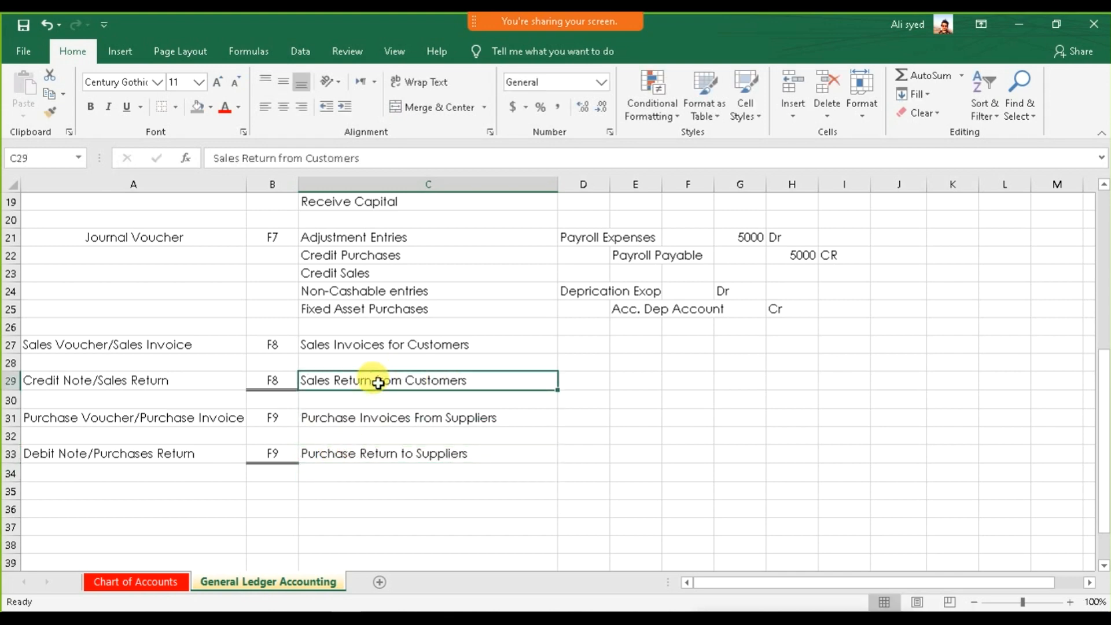
{"action": "left_click", "coordinate": [370, 457]}
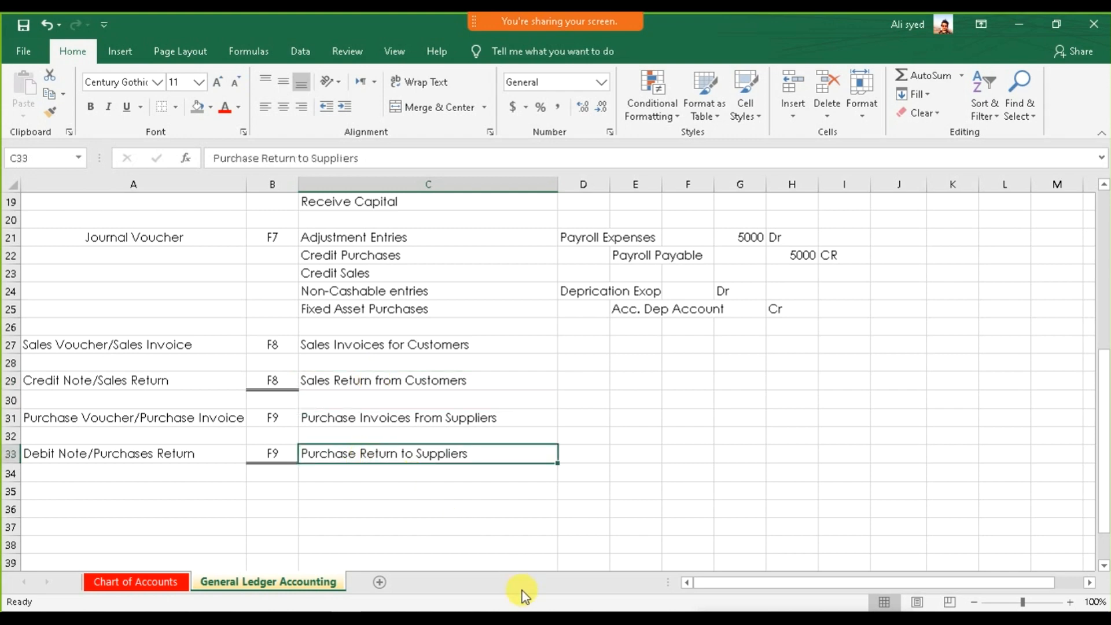
Switch to Tally.ERP 9 and enable debit and credit notes, including their invoice modes, in the company's accounting features.
{"action": "left_click", "coordinate": [557, 618]}
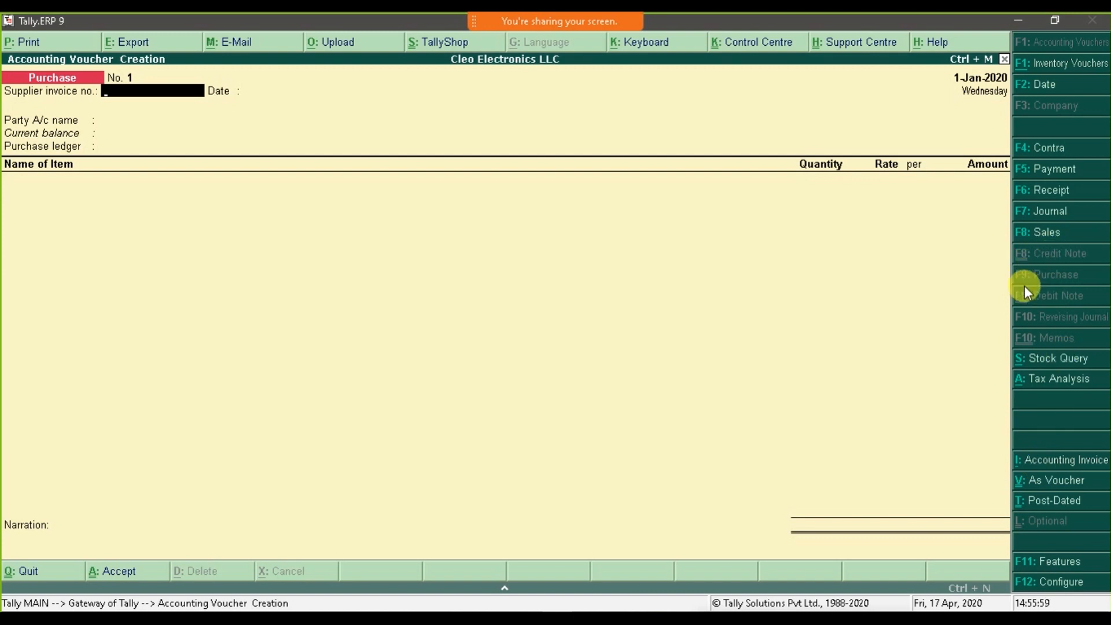
{"action": "left_click", "coordinate": [1038, 234]}
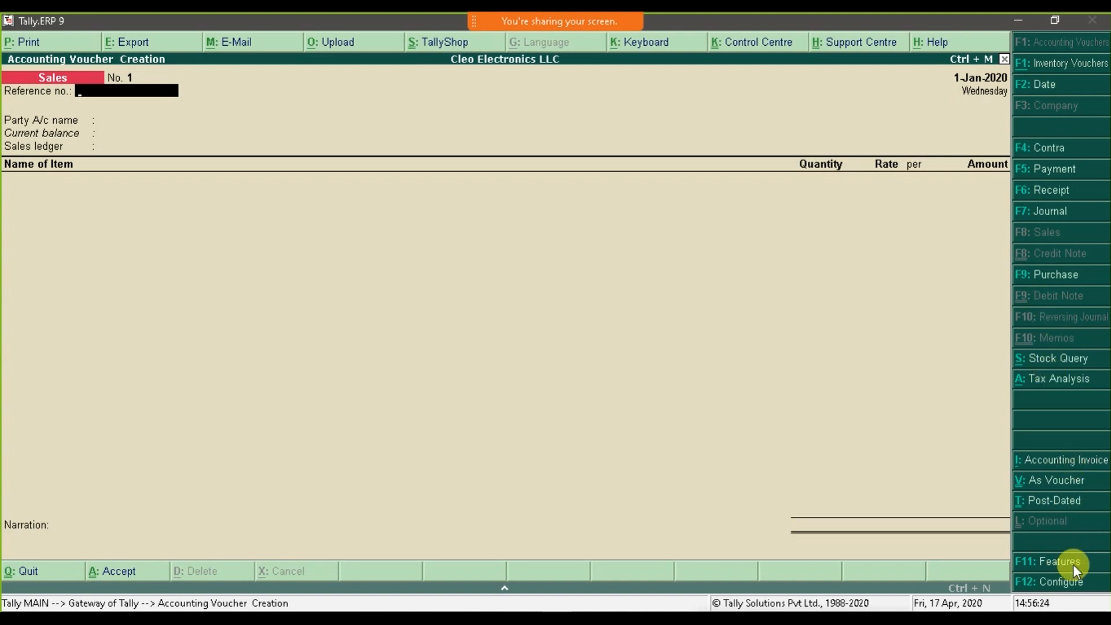
{"action": "left_click", "coordinate": [1043, 564]}
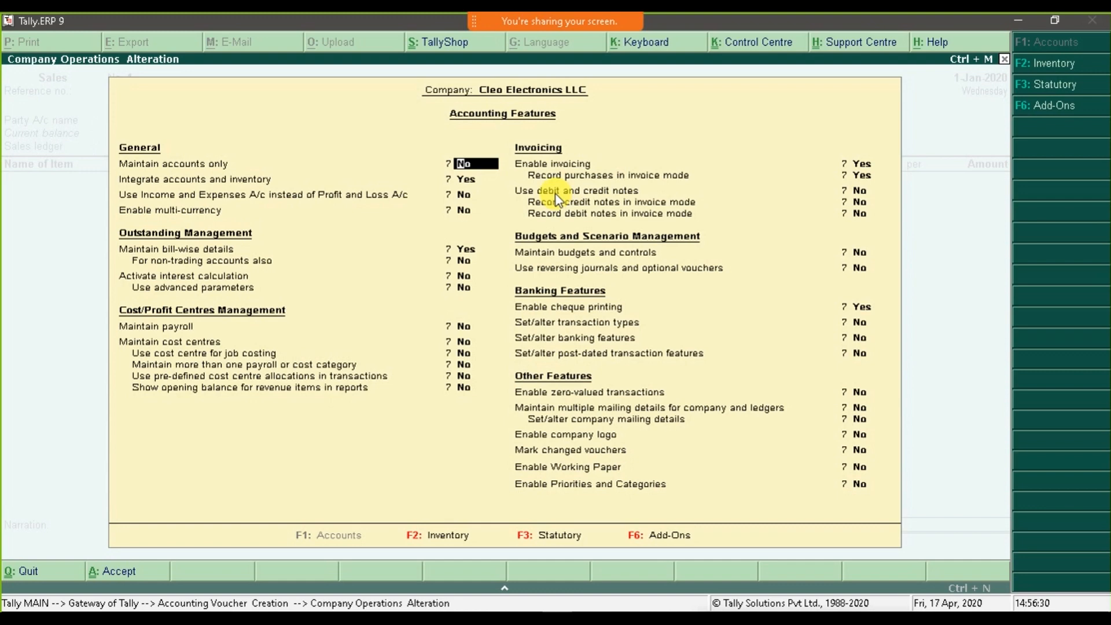
{"action": "left_click", "coordinate": [858, 191]}
{"action": "key", "text": "y"}
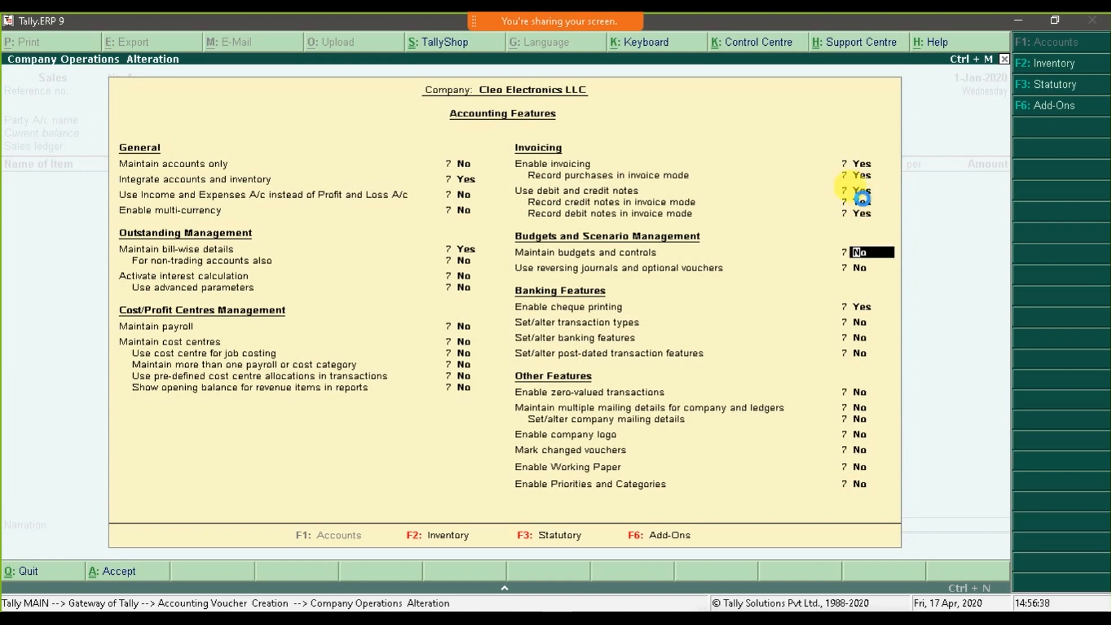
{"action": "key", "text": "ctrl+a"}
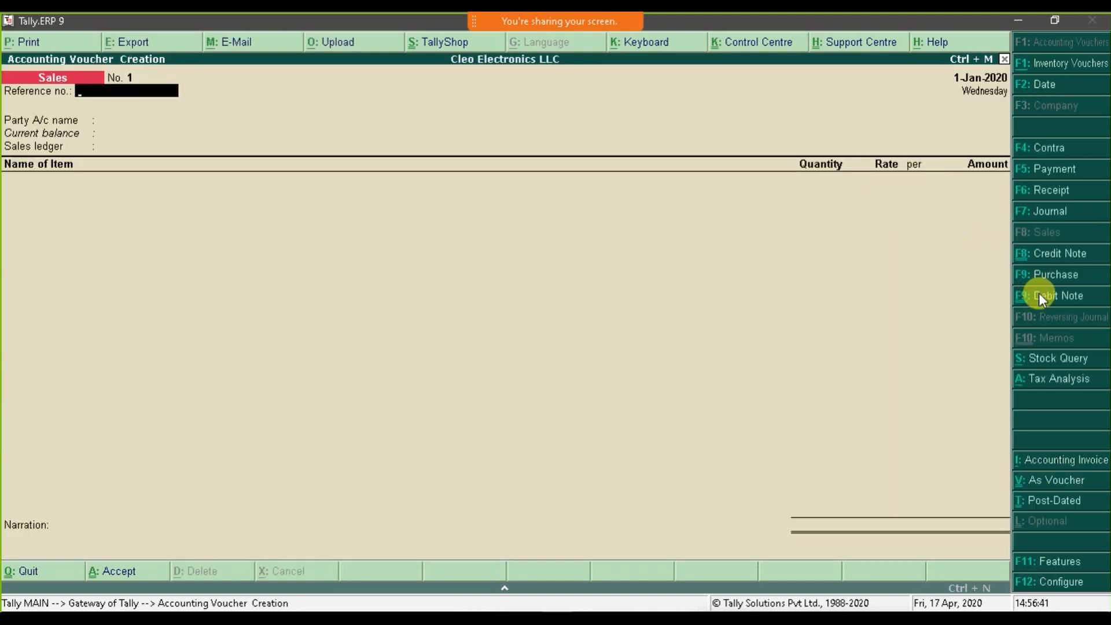
Alternate between the Credit Note and Debit Note voucher entry screens to compare them, finishing on Debit Note.
{"action": "left_click", "coordinate": [1038, 255]}
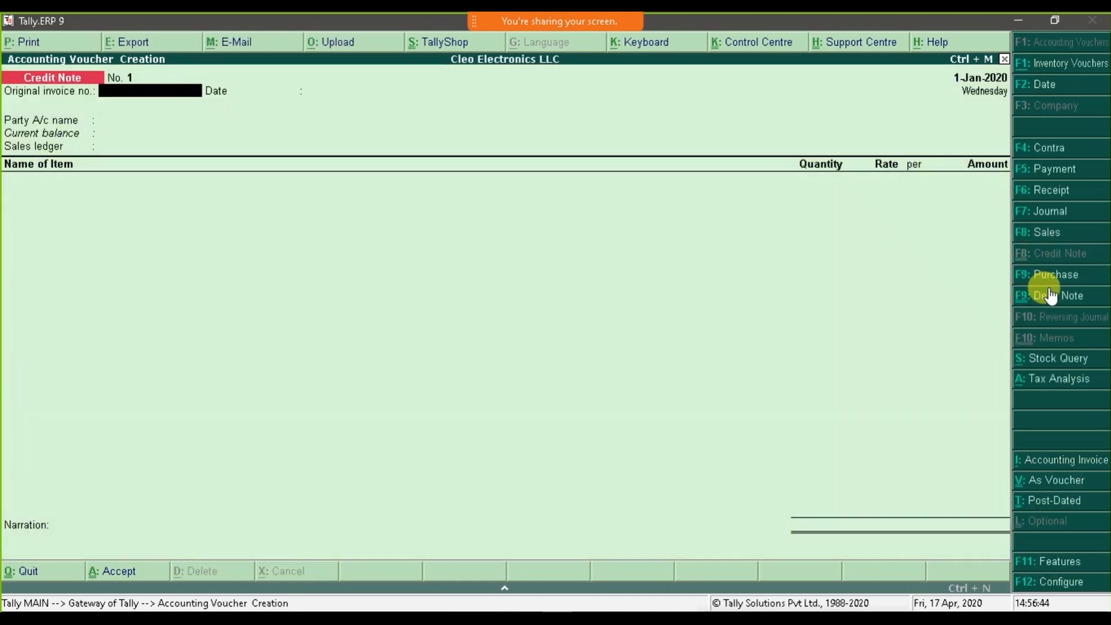
{"action": "left_click", "coordinate": [1049, 298]}
{"action": "left_click", "coordinate": [1052, 261]}
{"action": "left_click", "coordinate": [1050, 298]}
{"action": "left_click", "coordinate": [1049, 261]}
{"action": "left_click", "coordinate": [1037, 300]}
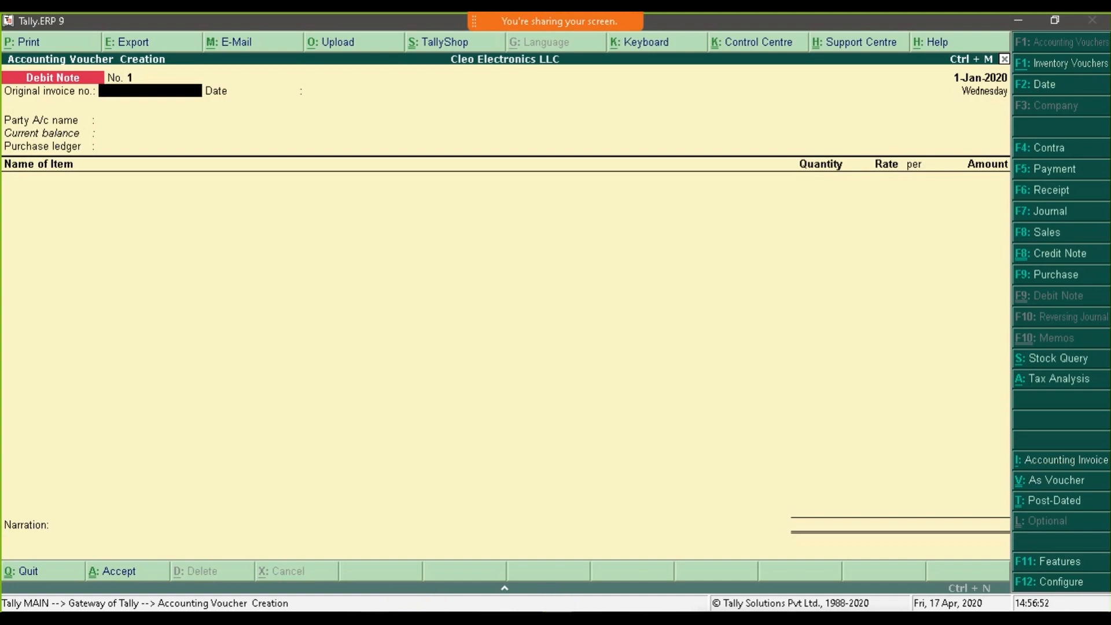
Switch to Excel and add the note "F11 in Features to enable the options" in D29 beside the credit note entry.
{"action": "key", "text": "alt+Tab"}
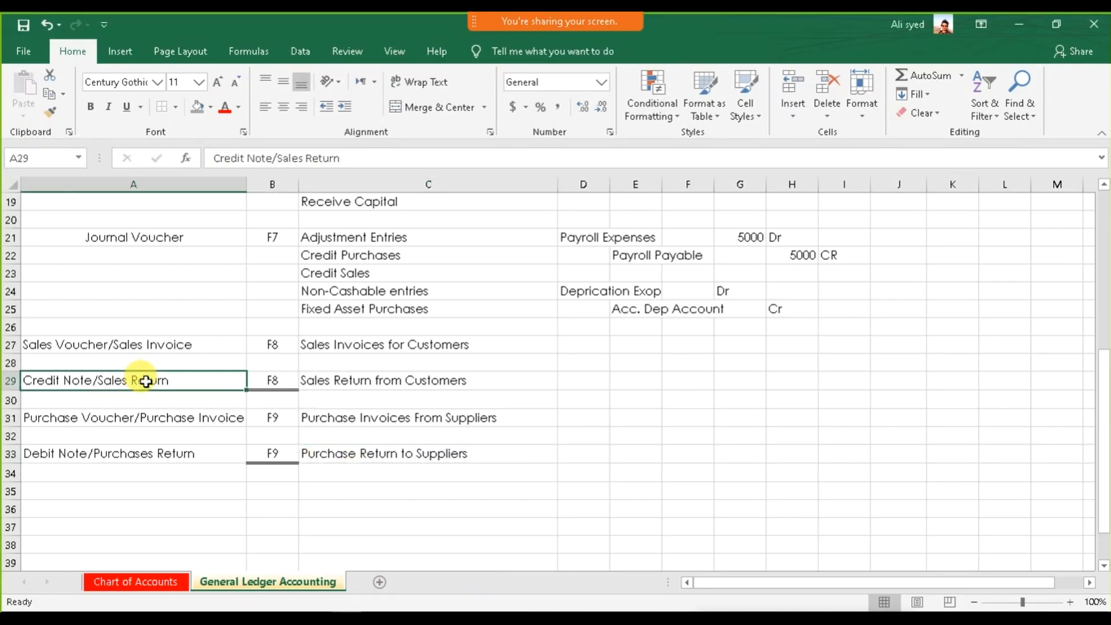
{"action": "left_click", "coordinate": [173, 453]}
{"action": "left_click", "coordinate": [579, 380]}
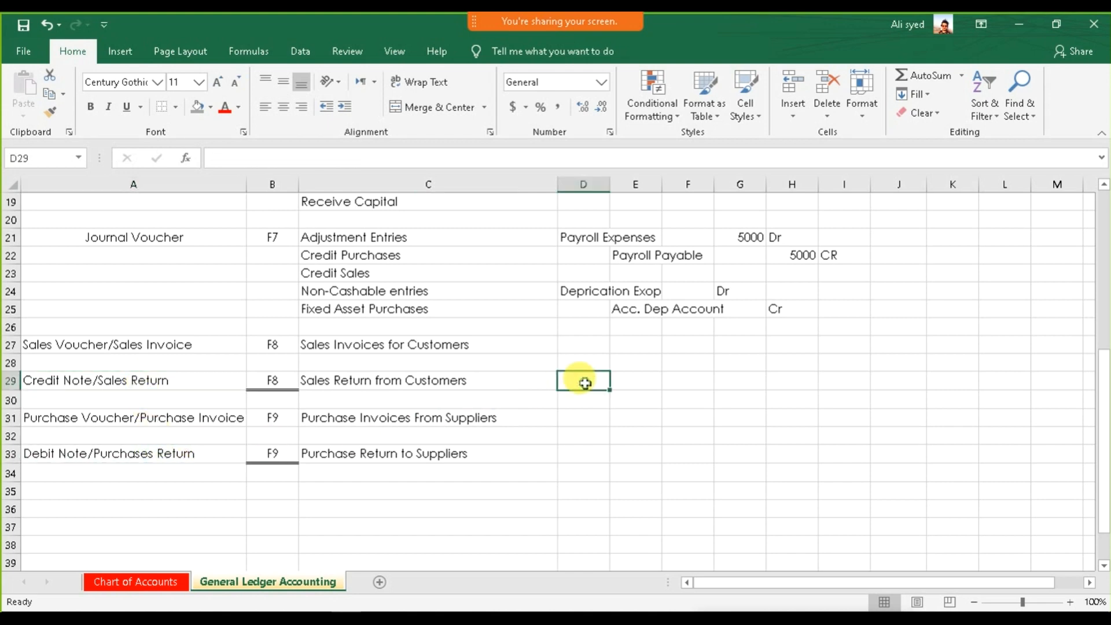
{"action": "type", "text": "F11 in"}
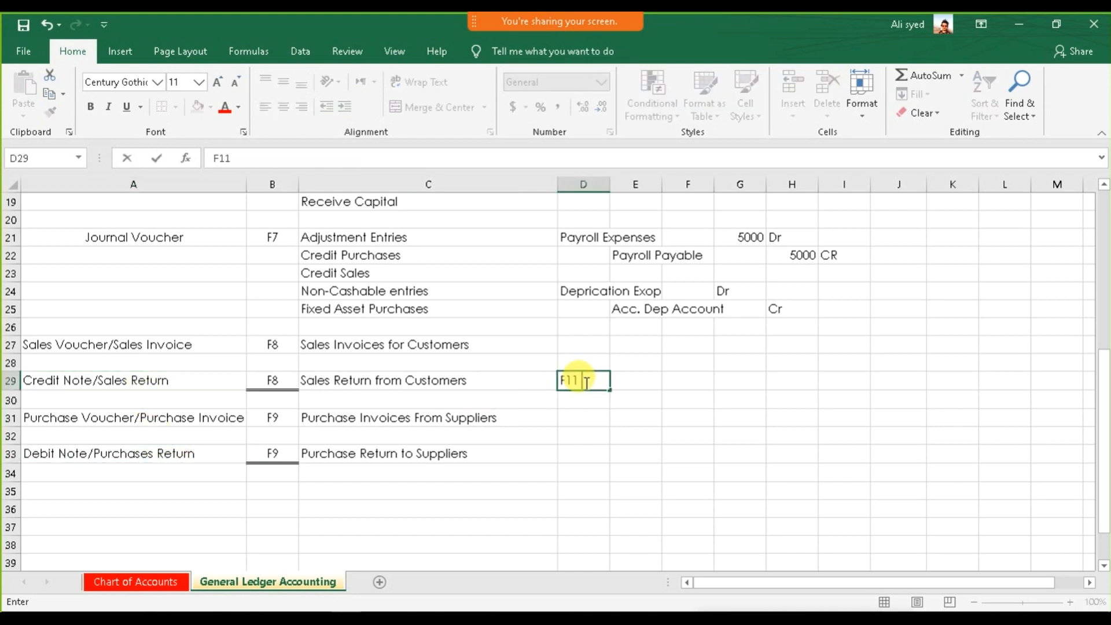
{"action": "type", "text": " Features to Activa"}
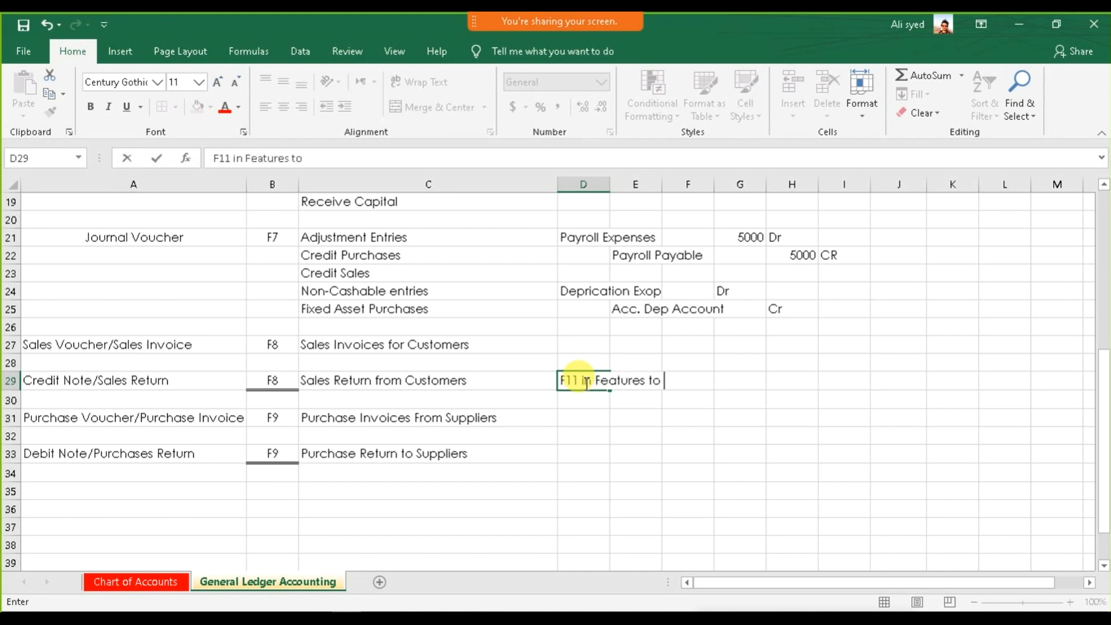
{"action": "key", "text": "BackSpace"}
{"action": "key", "text": "BackSpace"}
{"action": "key", "text": "BackSpace"}
{"action": "key", "text": "BackSpace"}
{"action": "key", "text": "BackSpace"}
{"action": "key", "text": "BackSpace"}
{"action": "type", "text": "enable the options"}
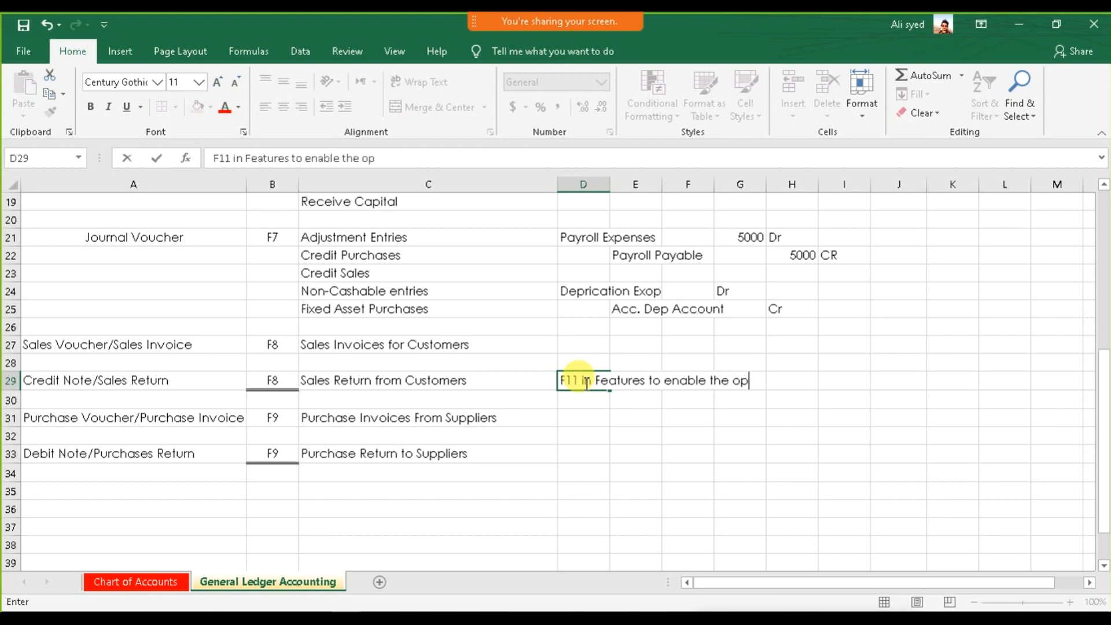
{"action": "key", "text": "Return"}
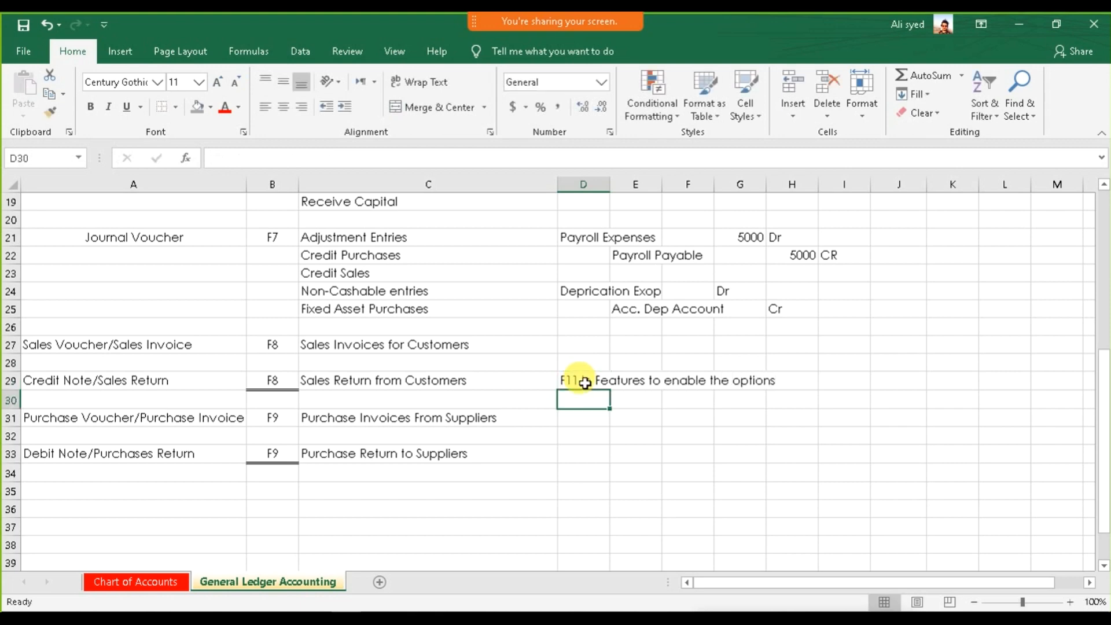
Add a "Single Entry Mode" entry in A36 with the setting "NO" in B36, below the voucher list.
{"action": "scroll", "coordinate": [556, 380], "scroll_direction": "down", "scroll_amount": 1}
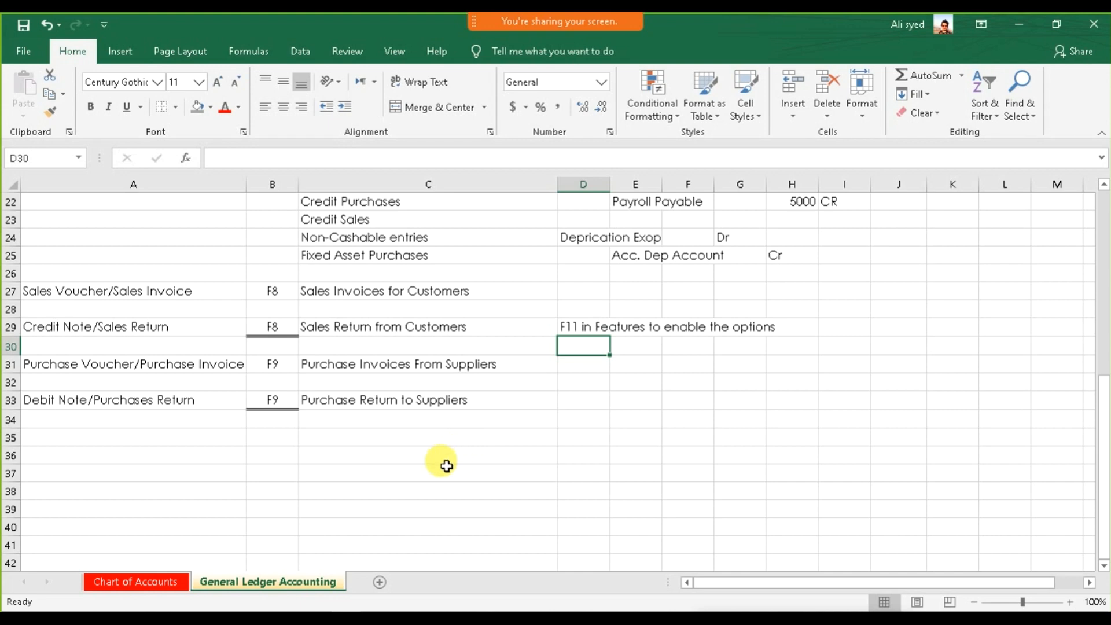
{"action": "scroll", "coordinate": [443, 461], "scroll_direction": "up", "scroll_amount": 7}
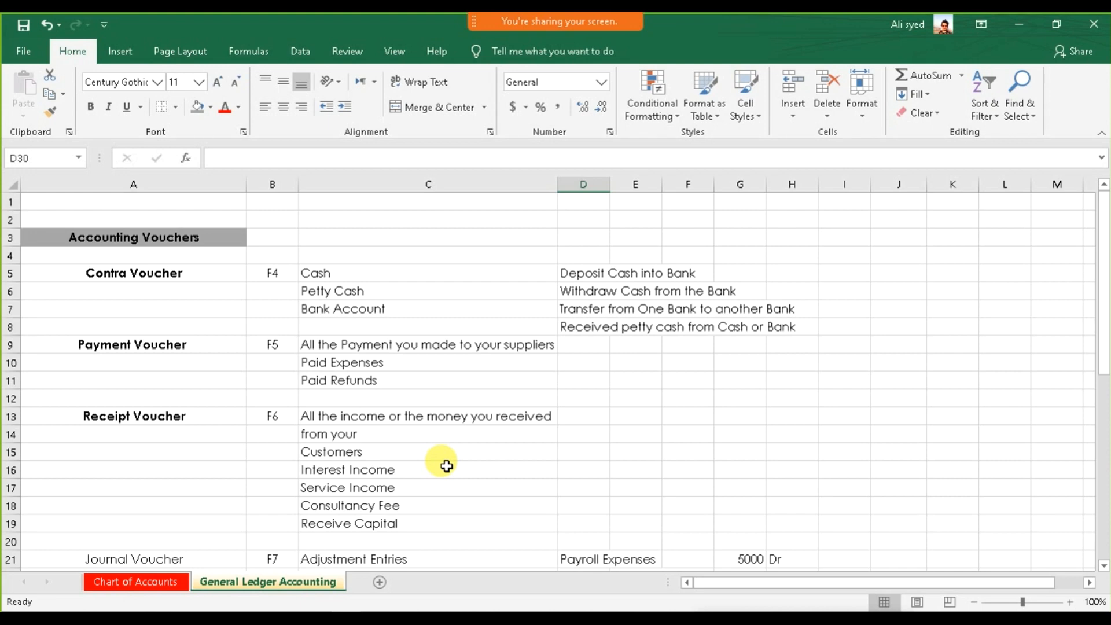
{"action": "scroll", "coordinate": [446, 466], "scroll_direction": "down", "scroll_amount": 8}
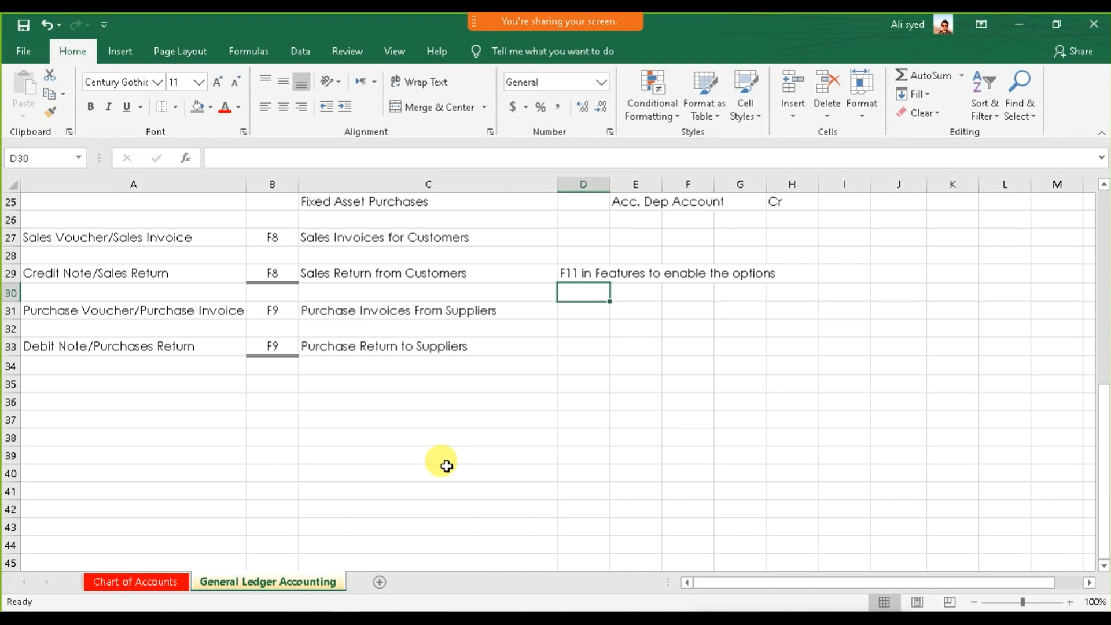
{"action": "left_click", "coordinate": [180, 386]}
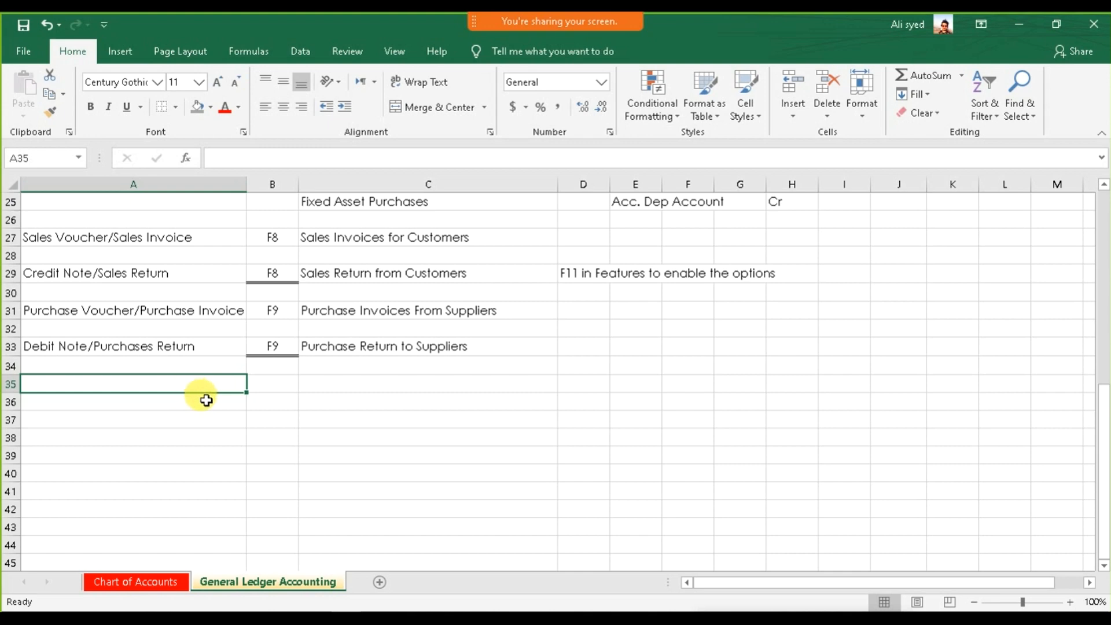
{"action": "left_click", "coordinate": [189, 405]}
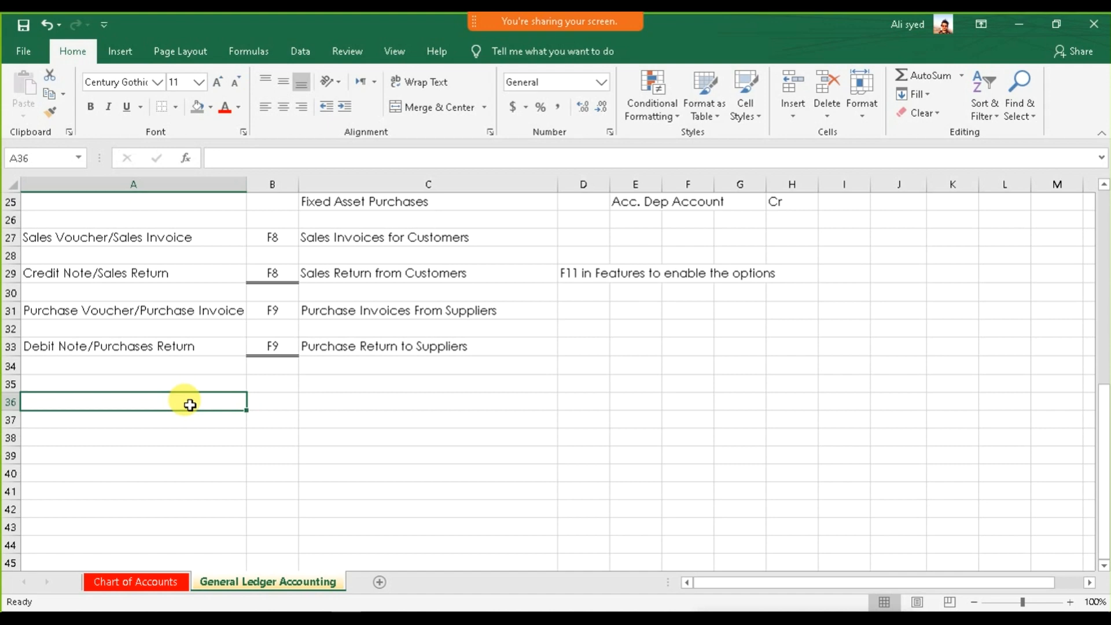
{"action": "type", "text": "S"}
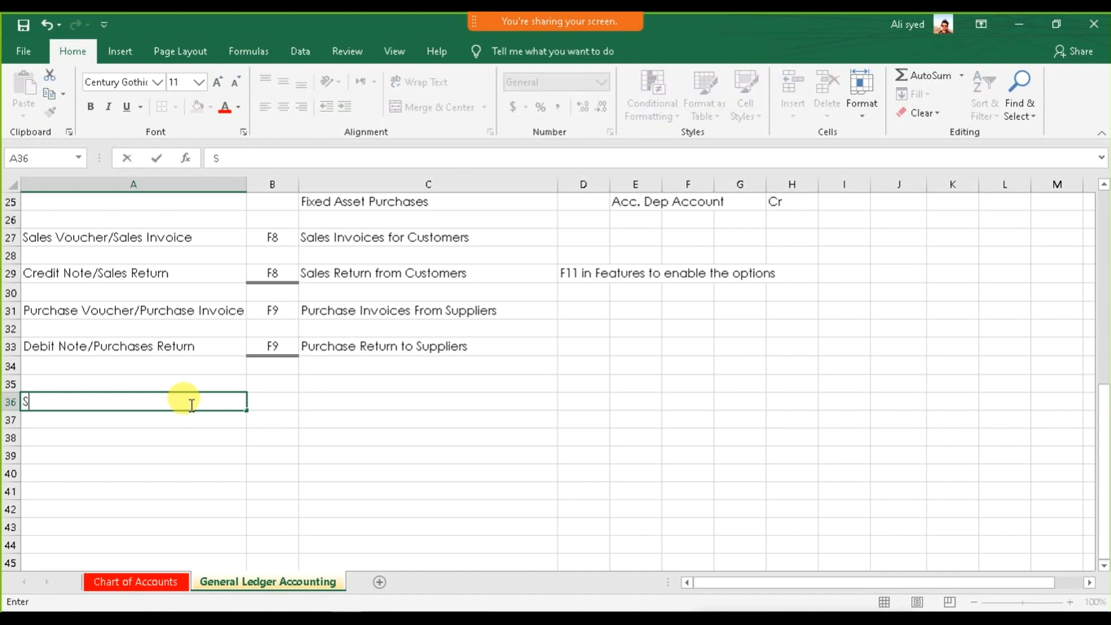
{"action": "type", "text": "ingle Entry Mode"}
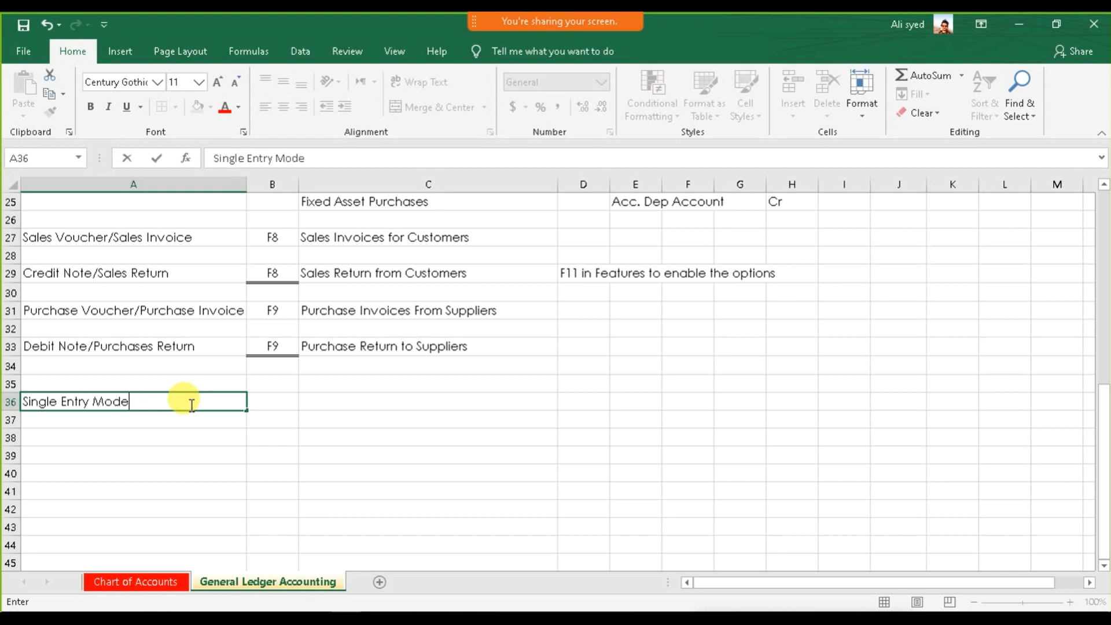
{"action": "key", "text": "Tab"}
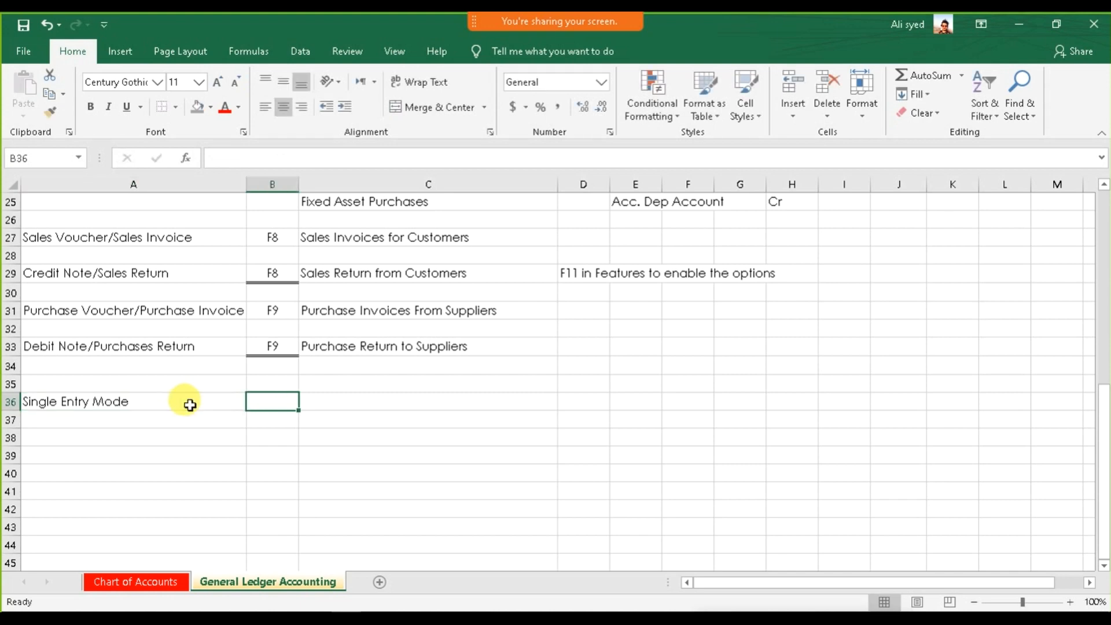
{"action": "type", "text": "NO"}
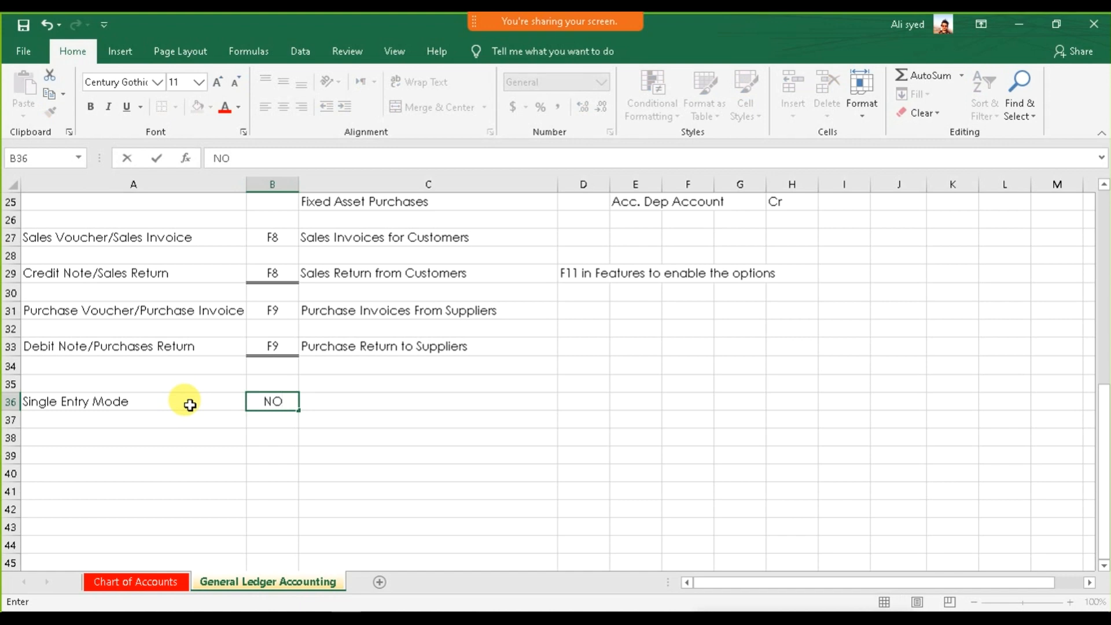
{"action": "key", "text": "Return"}
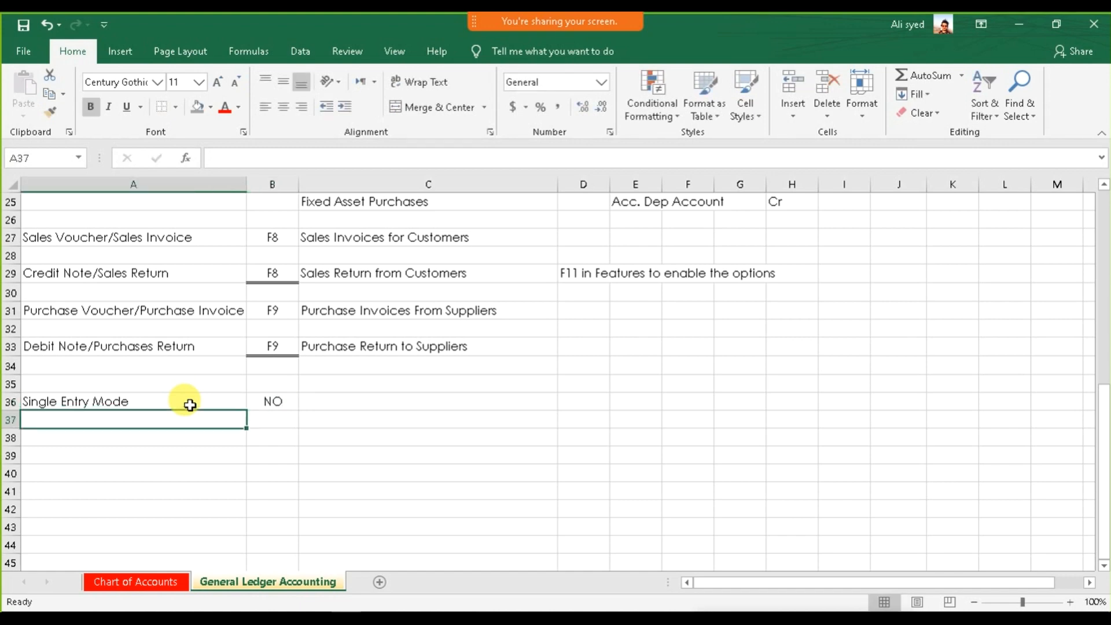
Add a "Dr/Cr" entry in A37 with the setting "YES" in B37.
{"action": "type", "text": "D"}
{"action": "key", "text": "BackSpace"}
{"action": "type", "text": "D"}
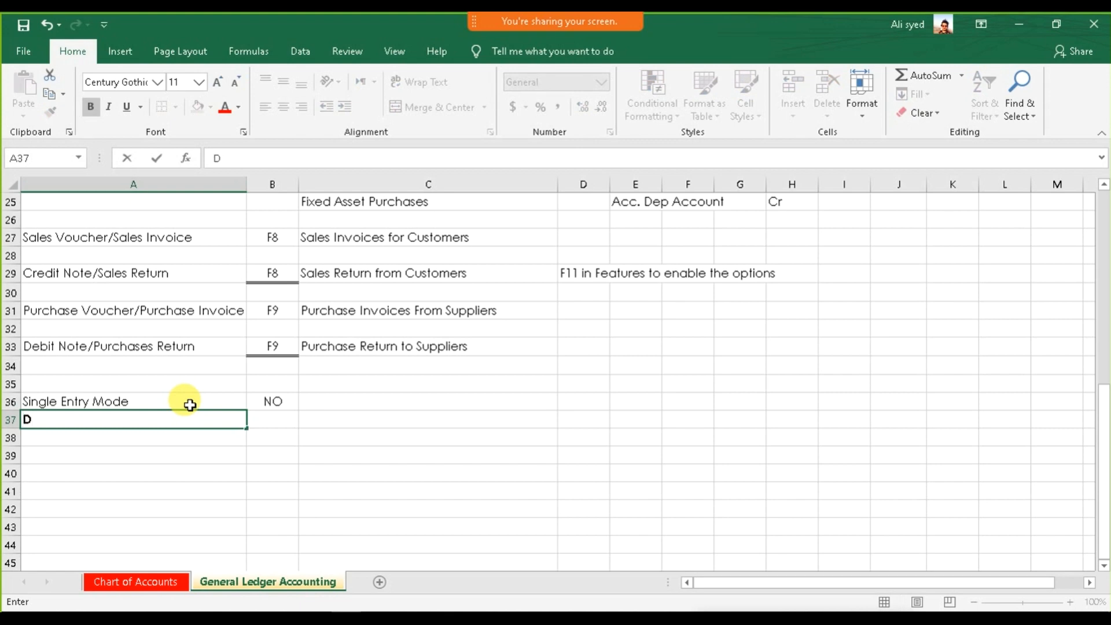
{"action": "type", "text": "r/Cr"}
{"action": "key", "text": "Tab"}
{"action": "type", "text": "YE"}
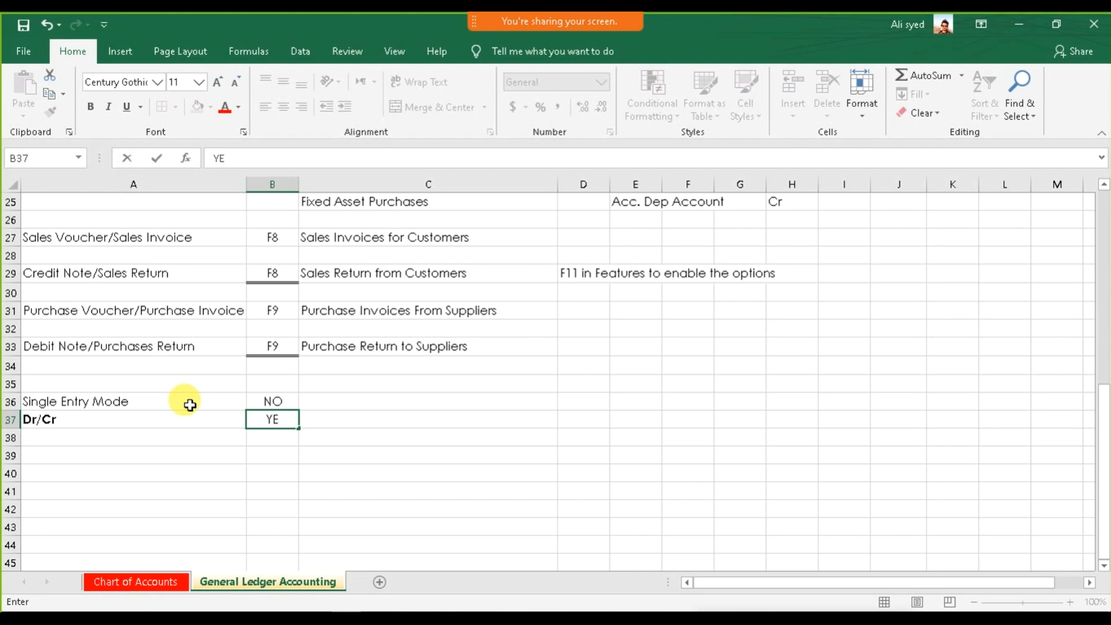
{"action": "type", "text": "S"}
{"action": "key", "text": "Return"}
Merge and center C36:C37, enter the note "Configure F12" in it, and align the text vertically to the middle.
{"action": "key", "text": "Right"}
{"action": "key", "text": "Right"}
{"action": "key", "text": "Up"}
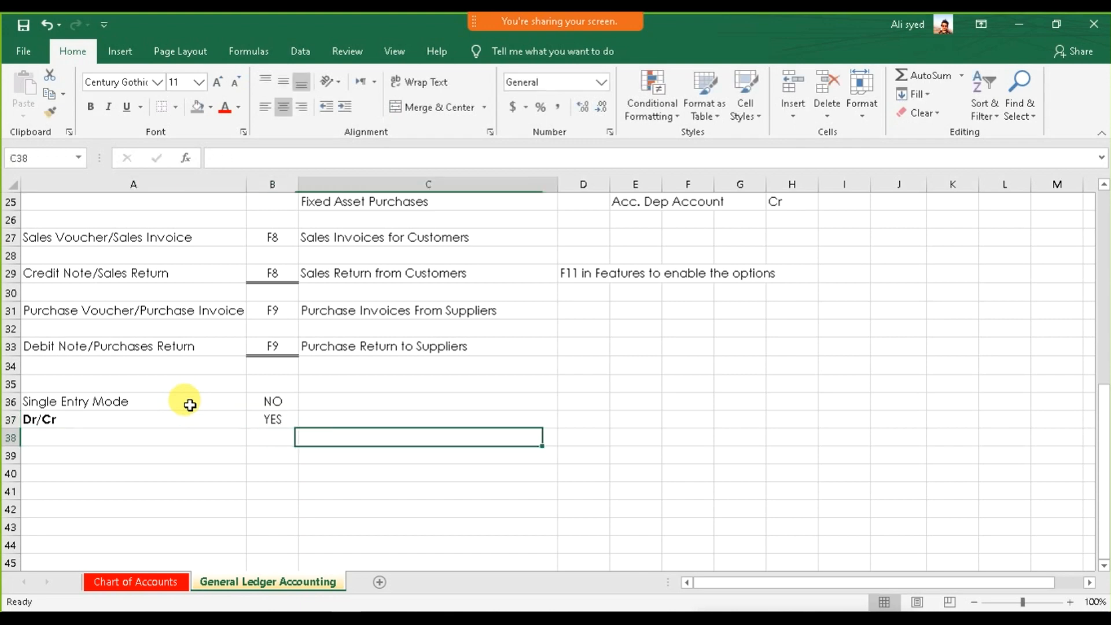
{"action": "key", "text": "Up"}
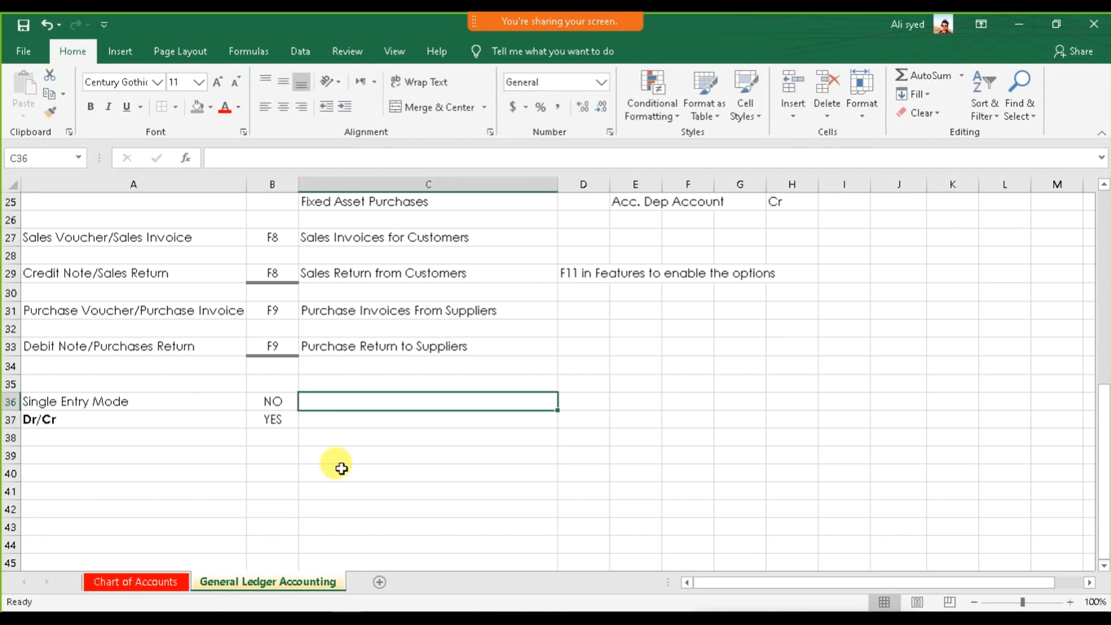
{"action": "left_click_drag", "start_coordinate": [354, 397], "coordinate": [375, 416]}
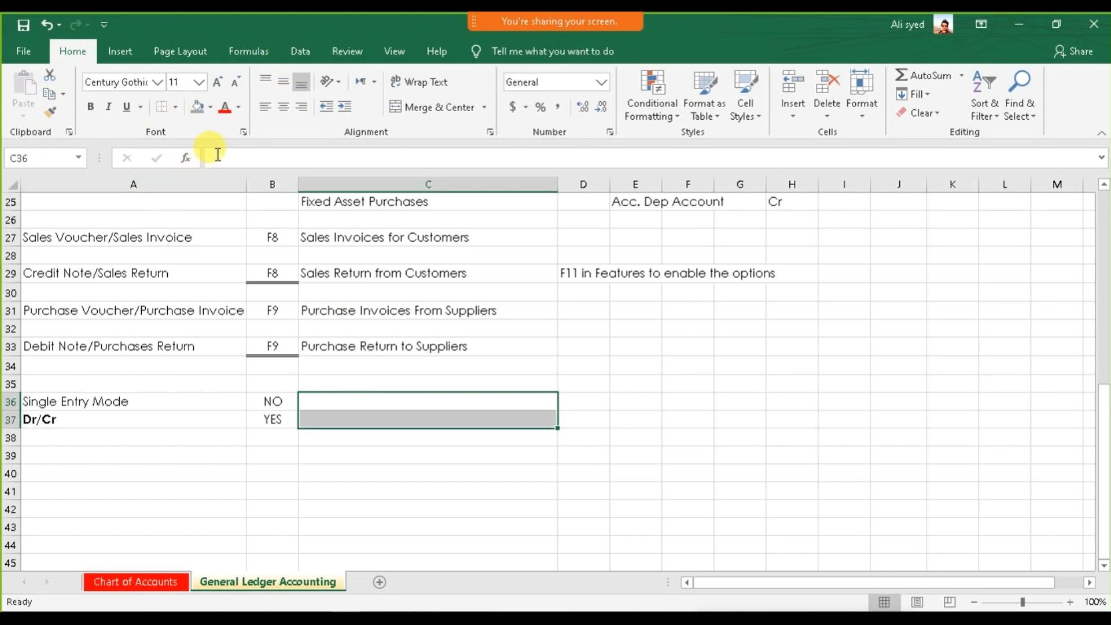
{"action": "left_click", "coordinate": [427, 112]}
{"action": "type", "text": "C"}
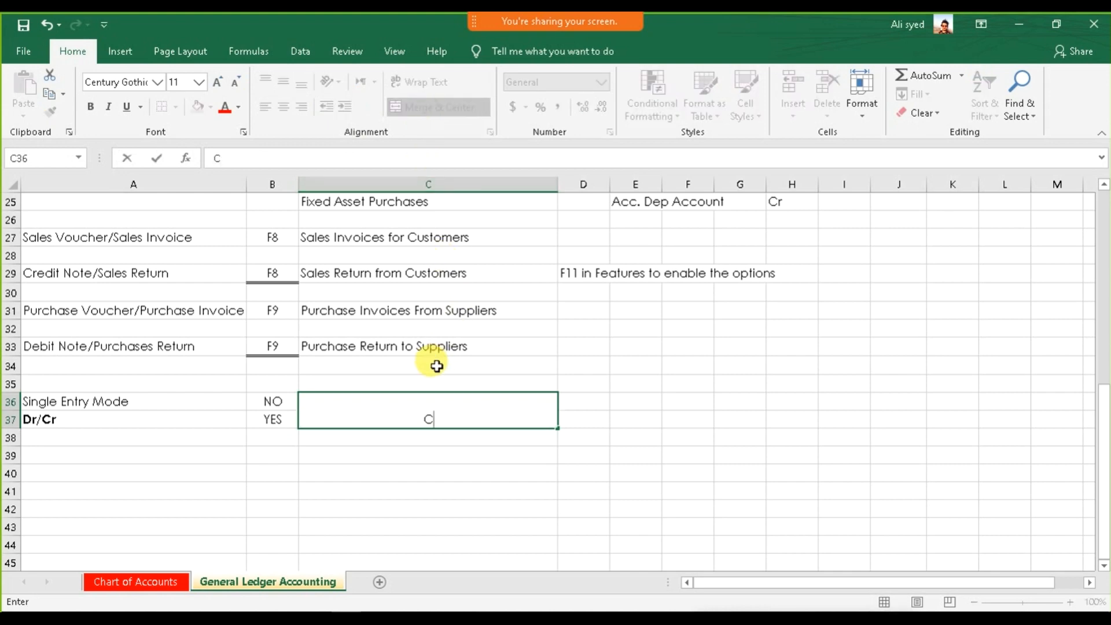
{"action": "type", "text": "onfigure "}
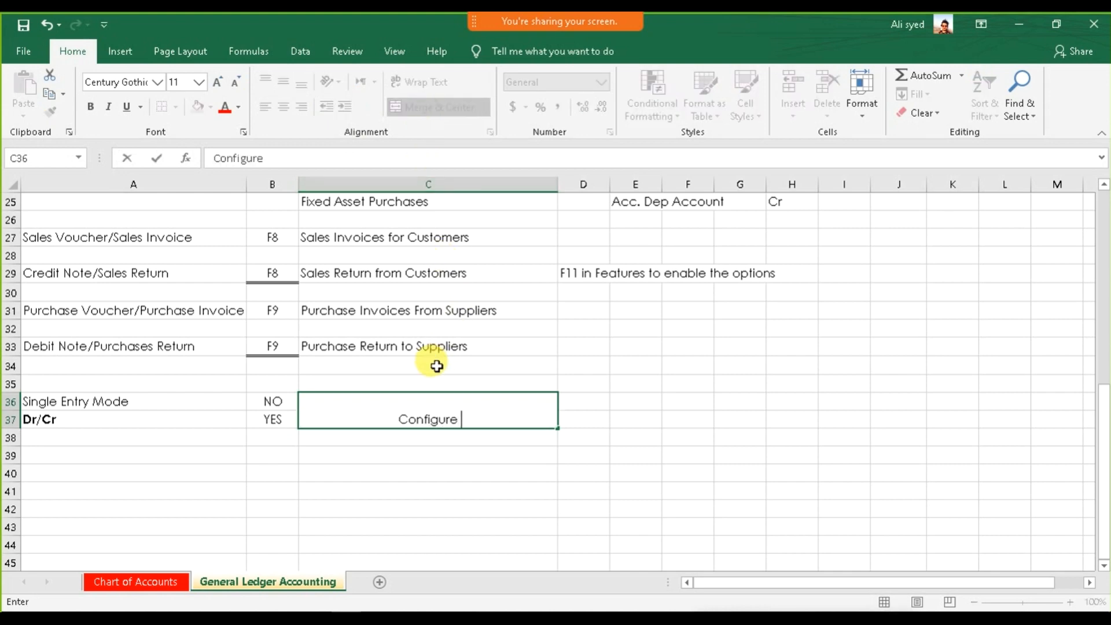
{"action": "type", "text": "F12"}
{"action": "key", "text": "Return"}
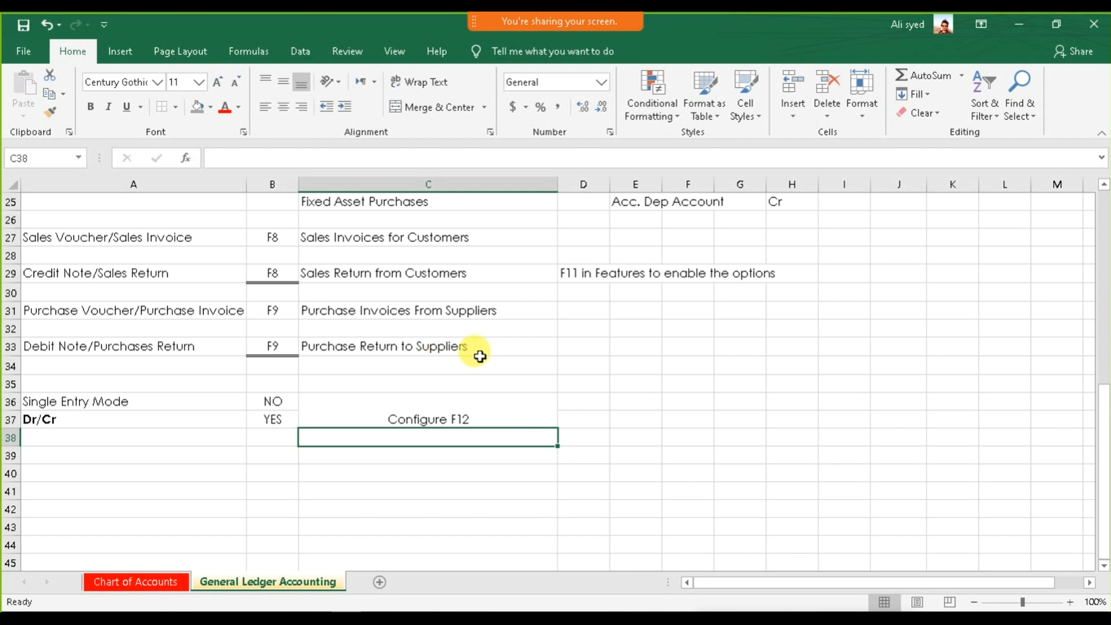
{"action": "left_click", "coordinate": [471, 407]}
{"action": "left_click", "coordinate": [283, 82]}
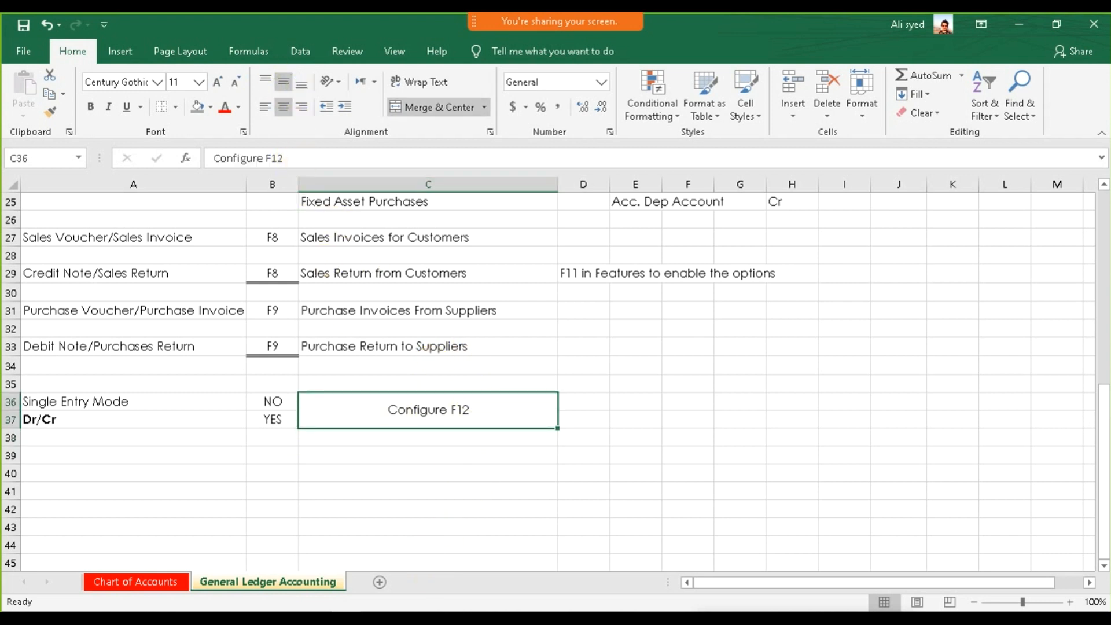
Switch to Tally.ERP 9, look through the debit note's standard and advanced configuration options, and return to the Gateway of Tally.
{"action": "key", "text": "alt+Tab"}
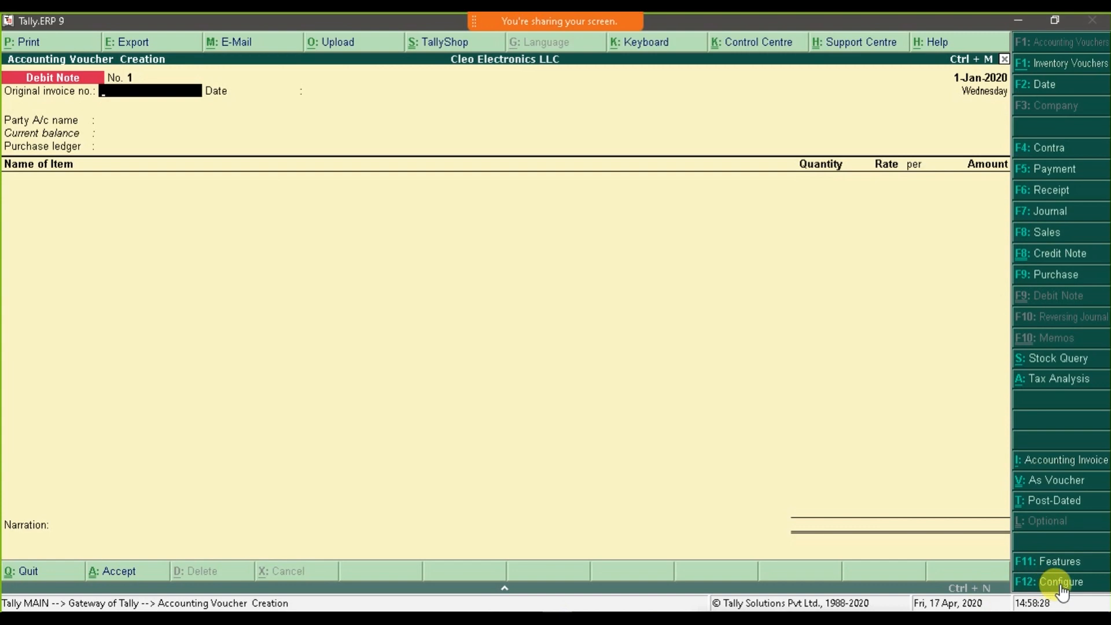
{"action": "left_click", "coordinate": [1061, 583]}
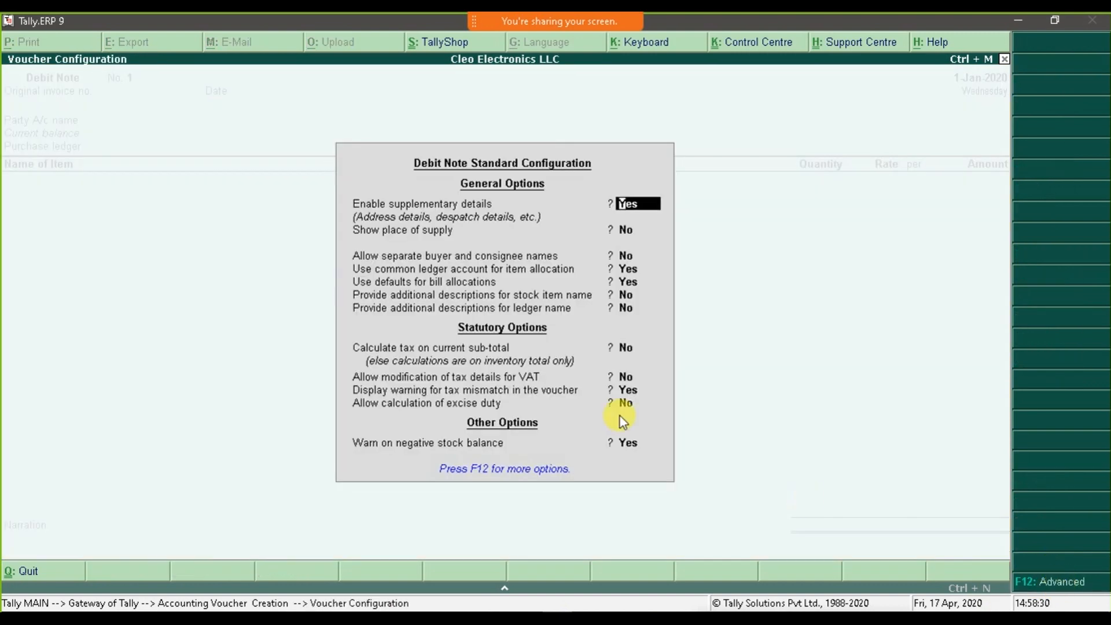
{"action": "left_click", "coordinate": [1049, 585]}
{"action": "key", "text": "Escape"}
{"action": "key", "text": "Escape"}
{"action": "key", "text": "Escape"}
{"action": "key", "text": "Escape"}
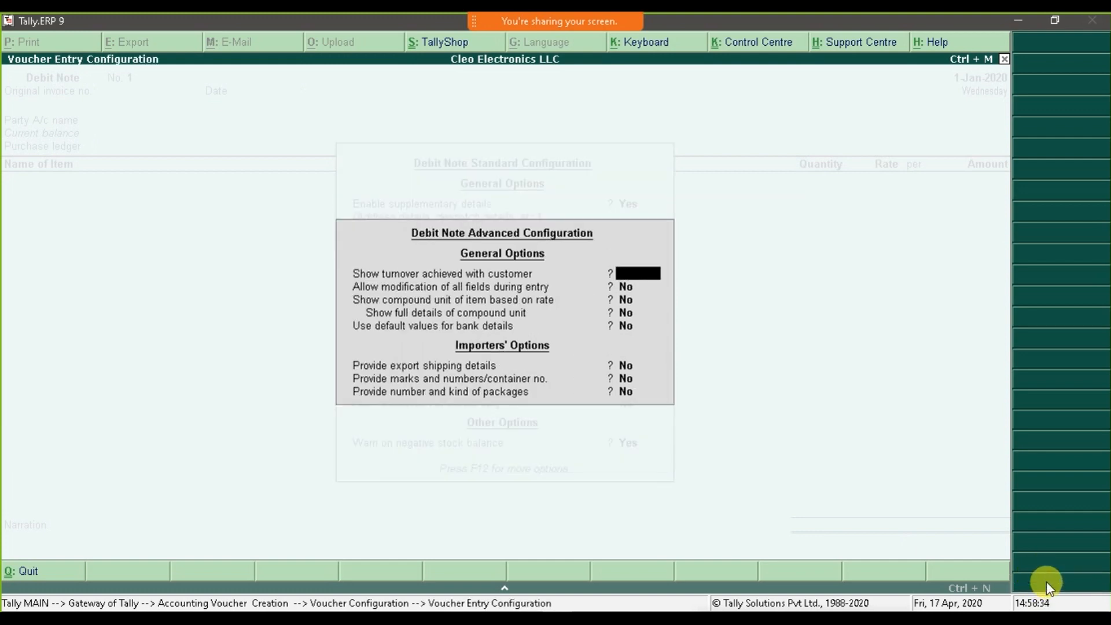
{"action": "key", "text": "Escape"}
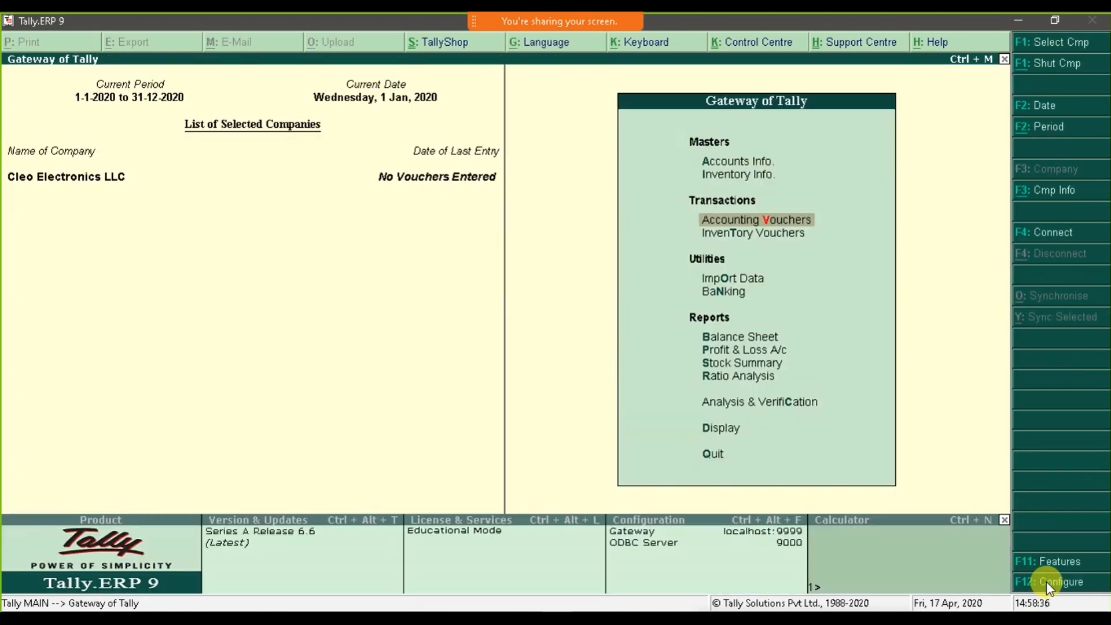
Open the Voucher Entry configuration, check the single entry mode and Cr/Dr options, and return to the Gateway of Tally.
{"action": "left_click", "coordinate": [1035, 584]}
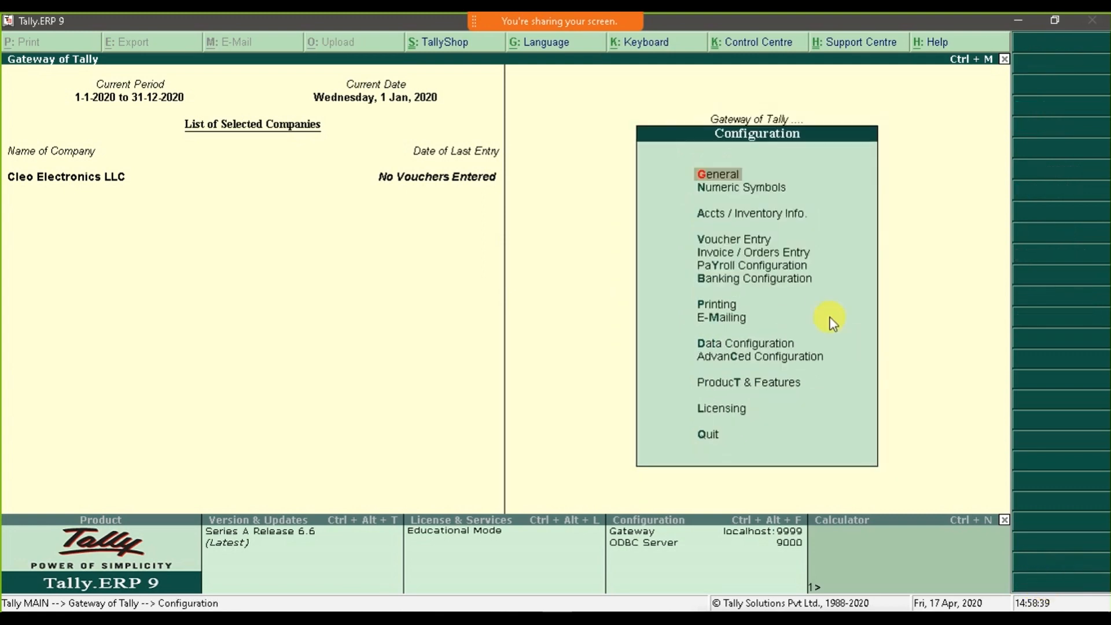
{"action": "left_click", "coordinate": [734, 239]}
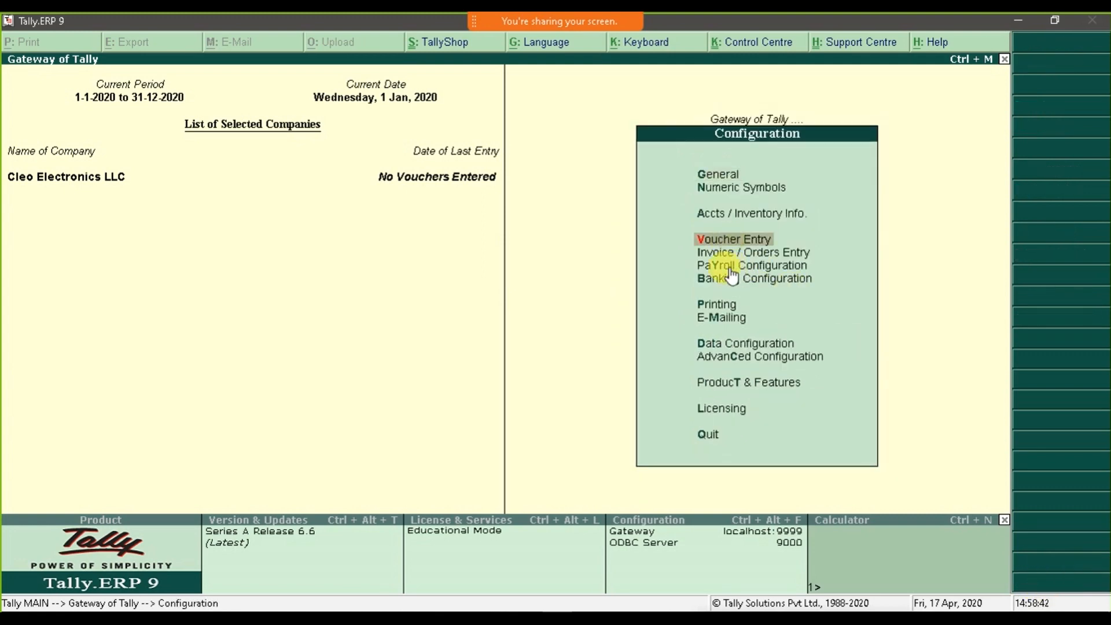
{"action": "key", "text": "Return"}
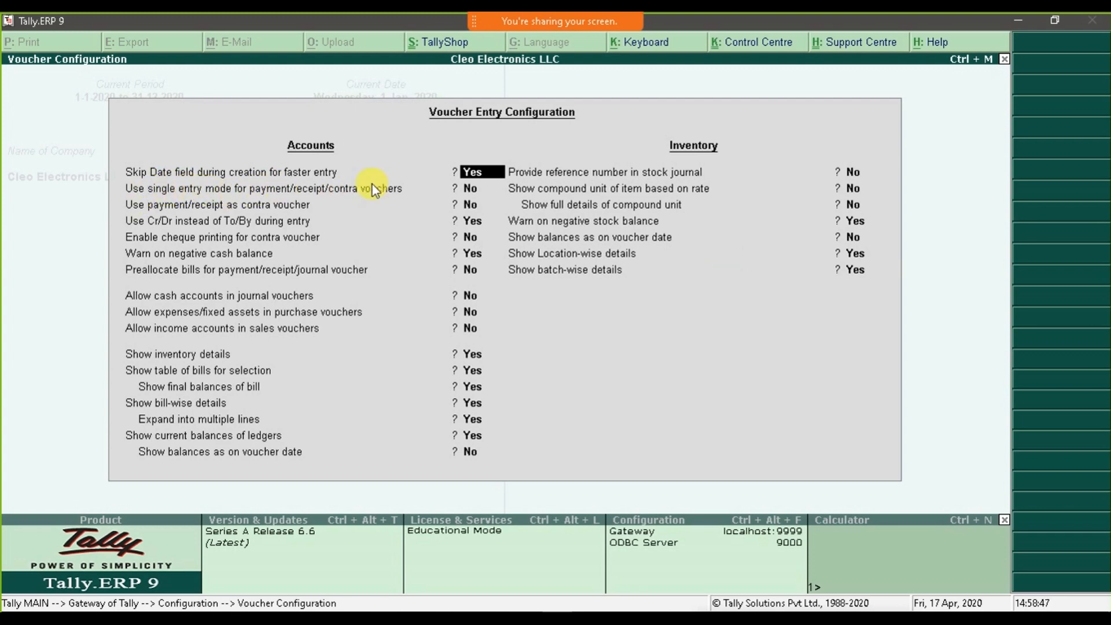
{"action": "left_click", "coordinate": [467, 189]}
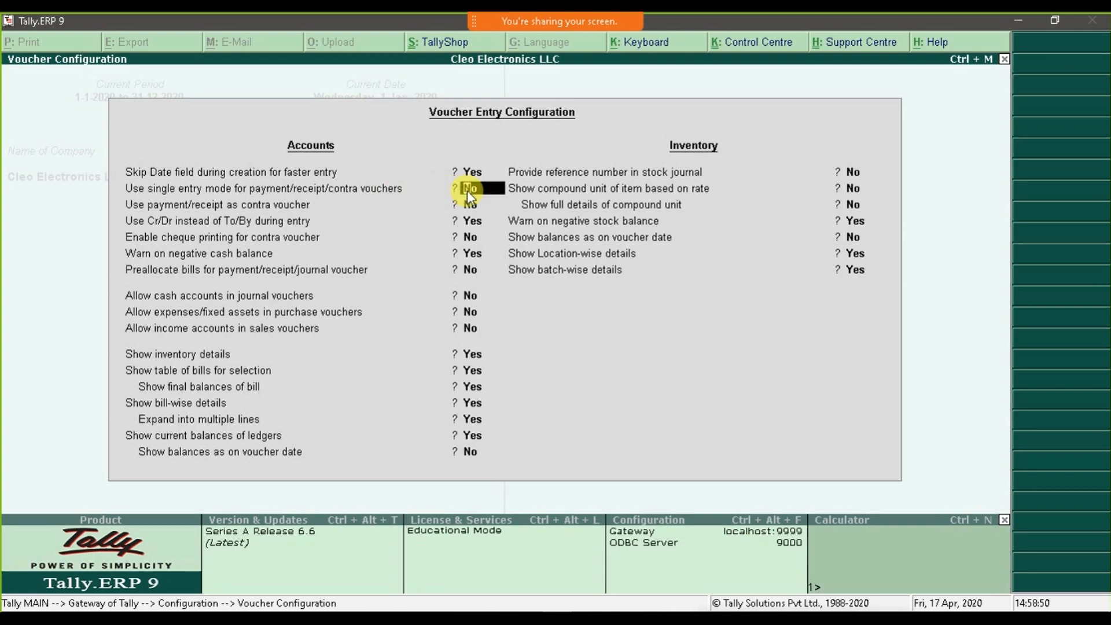
{"action": "type", "text": "Y"}
{"action": "key", "text": "Return"}
{"action": "left_click", "coordinate": [475, 222]}
{"action": "key", "text": "Escape"}
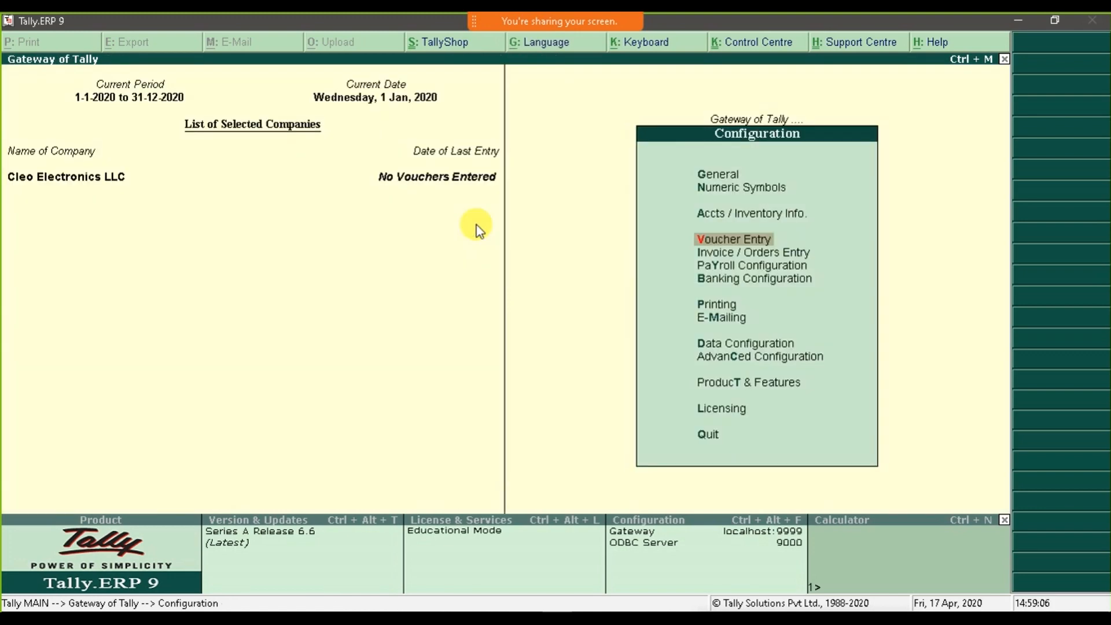
{"action": "key", "text": "Escape"}
{"action": "key", "text": "Escape"}
{"action": "key", "text": "n"}
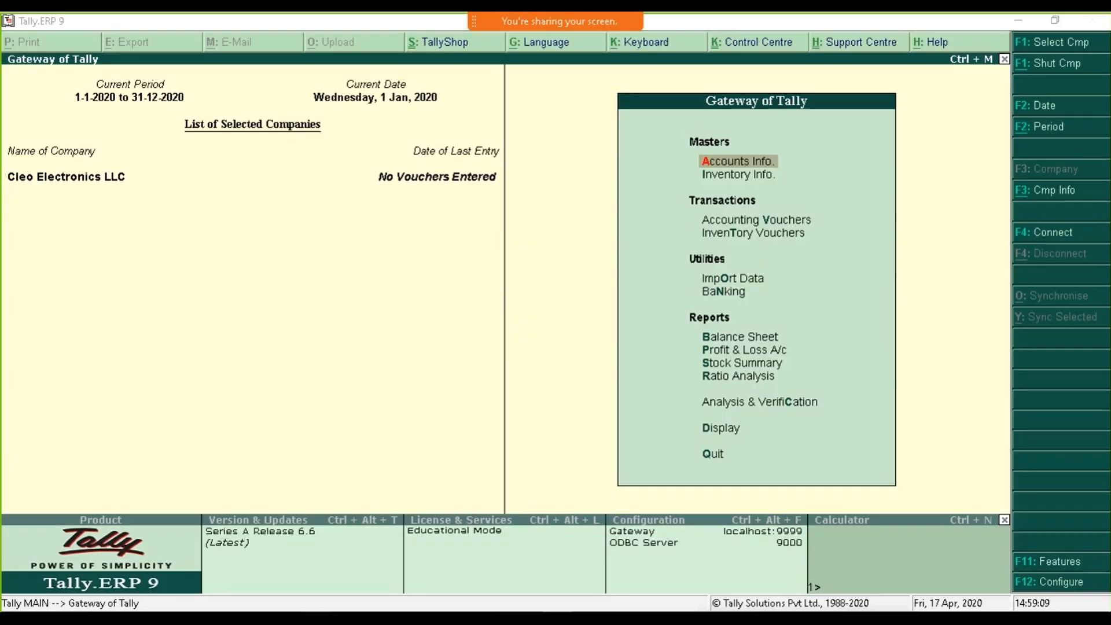
Switch to the Journal Entries Examples document in Word, zoom it to 130%, and look over the listed transactions.
{"action": "key", "text": "alt+Tab"}
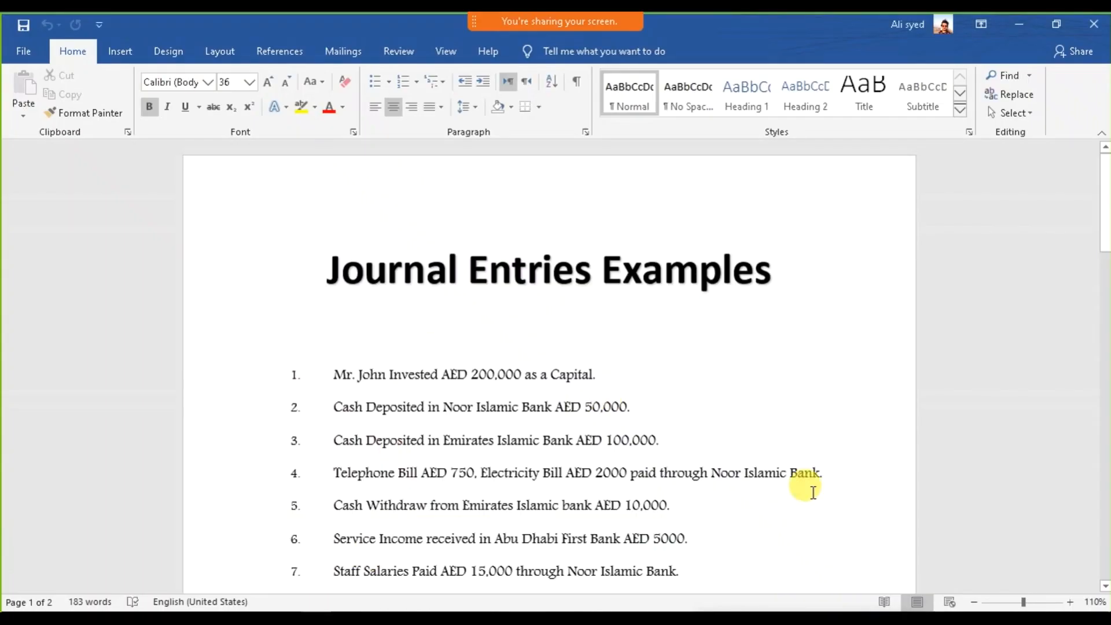
{"action": "left_click", "coordinate": [1070, 602]}
{"action": "left_click", "coordinate": [1070, 602]}
{"action": "scroll", "coordinate": [912, 389], "scroll_direction": "down", "scroll_amount": 4}
{"action": "scroll", "coordinate": [912, 389], "scroll_direction": "up", "scroll_amount": 2}
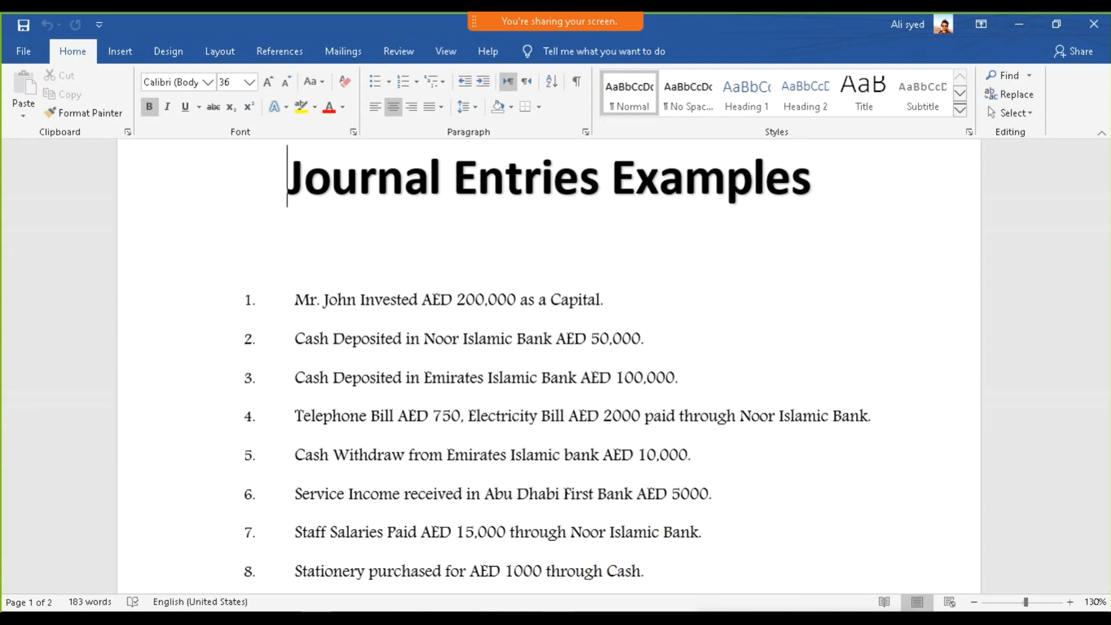
{"action": "left_click", "coordinate": [565, 612]}
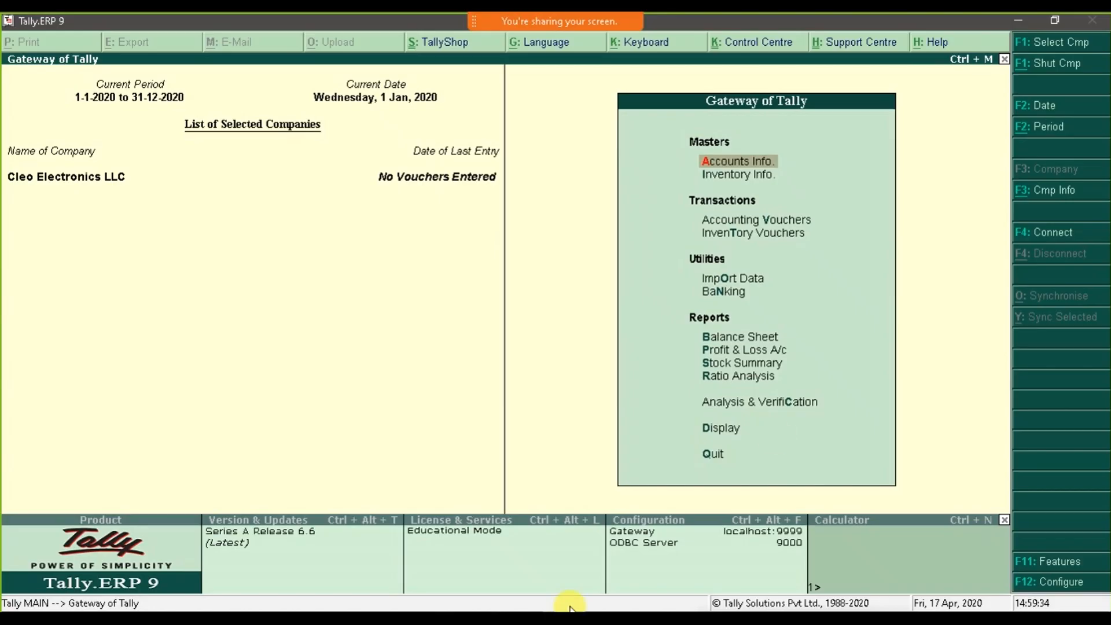
{"action": "left_click", "coordinate": [755, 223]}
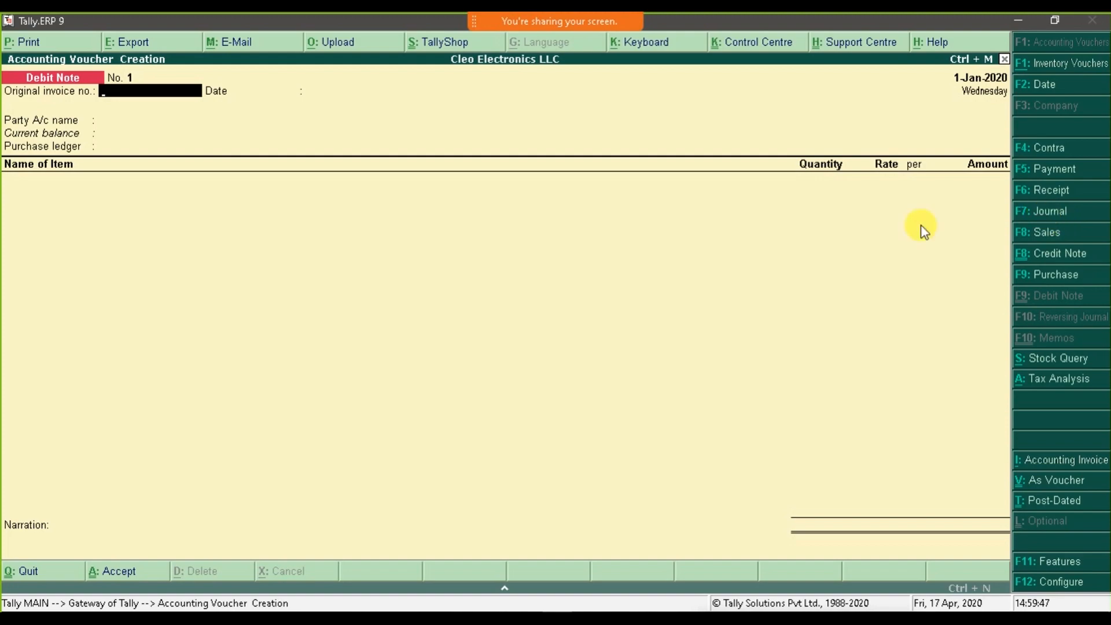
{"action": "left_click", "coordinate": [334, 616]}
{"action": "scroll", "coordinate": [459, 436], "scroll_direction": "up", "scroll_amount": 8}
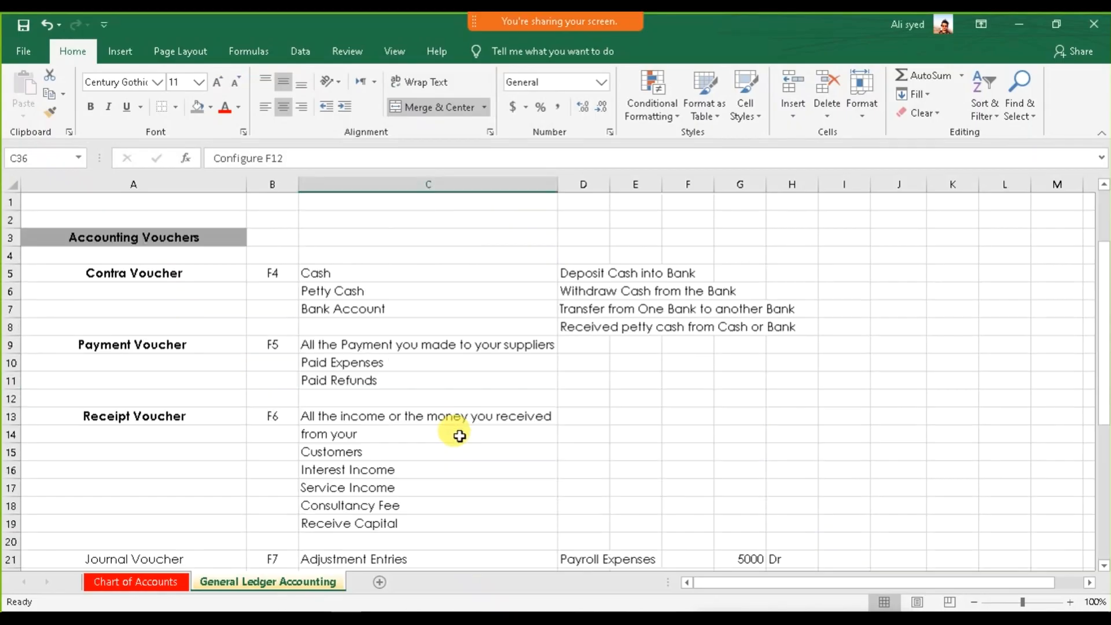
{"action": "left_click", "coordinate": [342, 277]}
{"action": "left_click_drag", "start_coordinate": [343, 276], "coordinate": [341, 312]}
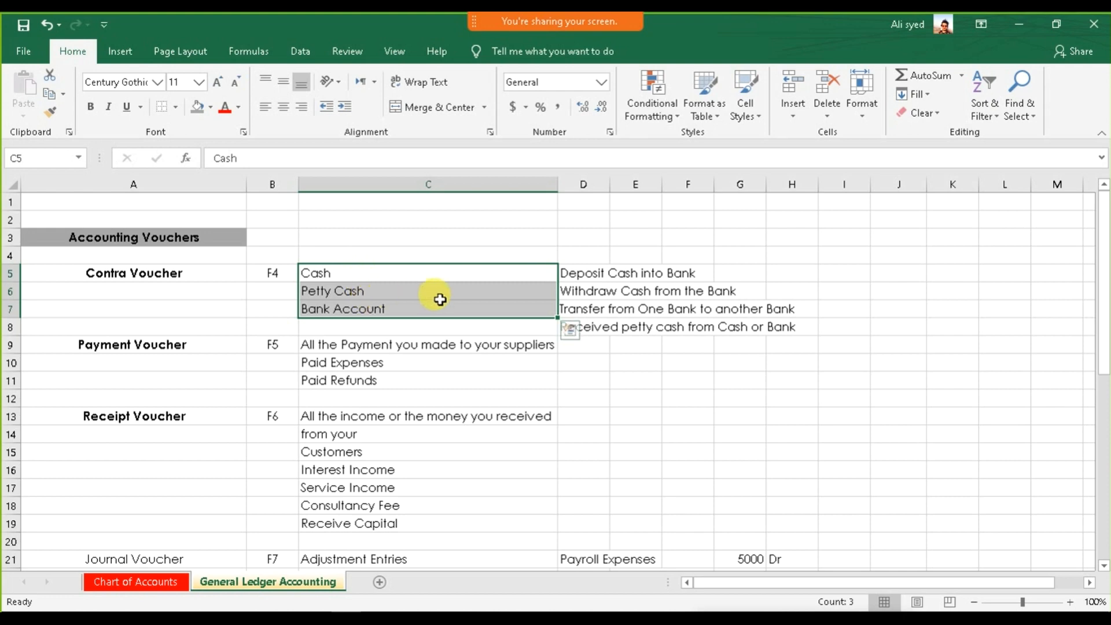
Compare the Receipt Voucher in A13 with the Contra Voucher's Cash and Bank Account entries in C5 and C7.
{"action": "left_click", "coordinate": [198, 416]}
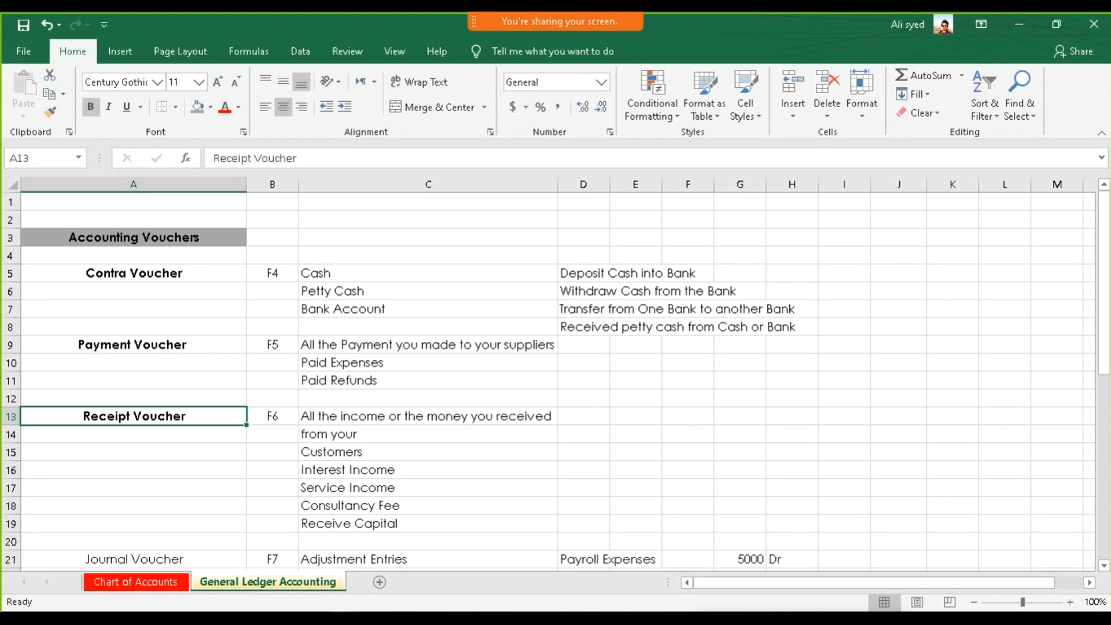
{"action": "left_click", "coordinate": [381, 276]}
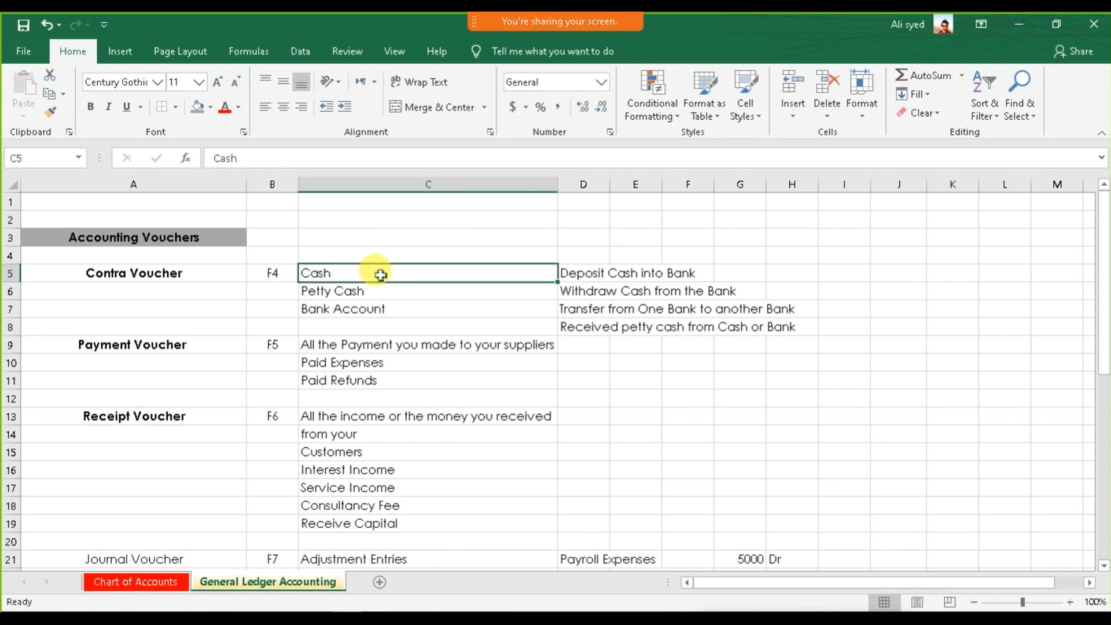
{"action": "left_click", "coordinate": [405, 308]}
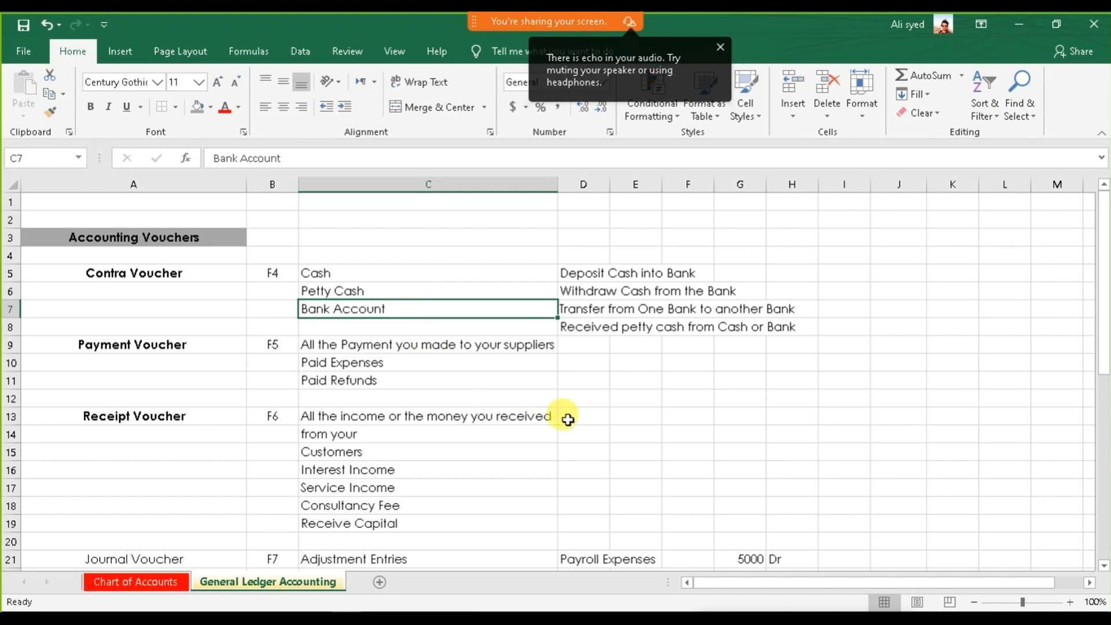
Switch to Tally.ERP 9, change the voucher type to Receipt, and return to the Gateway of Tally.
{"action": "key", "text": "alt+Tab"}
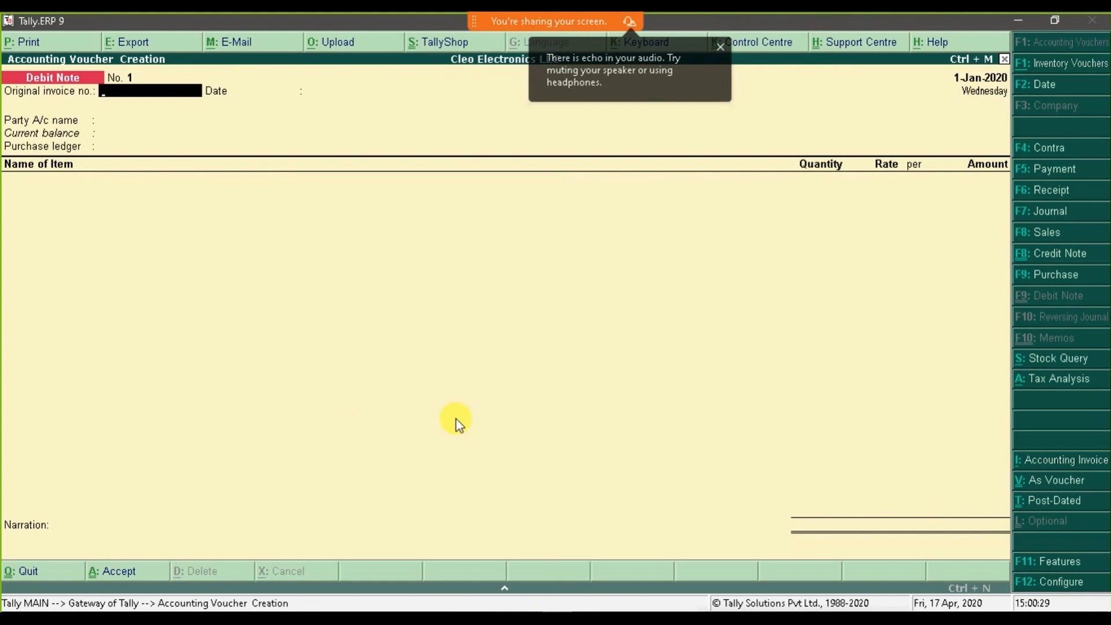
{"action": "left_click", "coordinate": [1049, 196]}
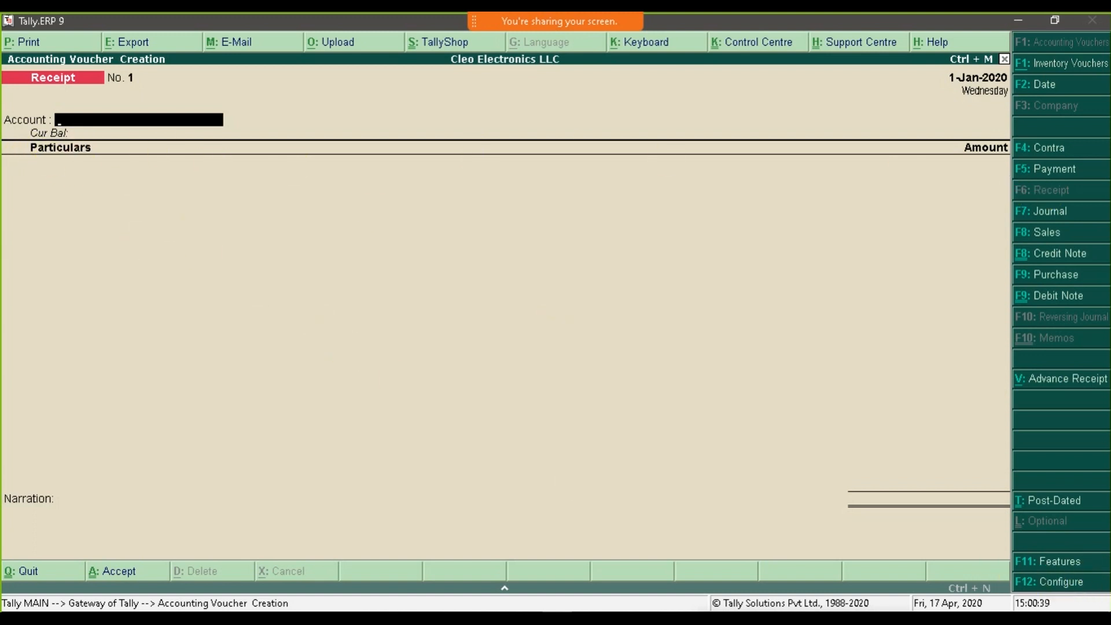
{"action": "key", "text": "Escape"}
{"action": "key", "text": "y"}
Set single entry mode for payment/receipt/contra vouchers to No in the Voucher Entry configuration and return to the Gateway of Tally.
{"action": "left_click", "coordinate": [1047, 584]}
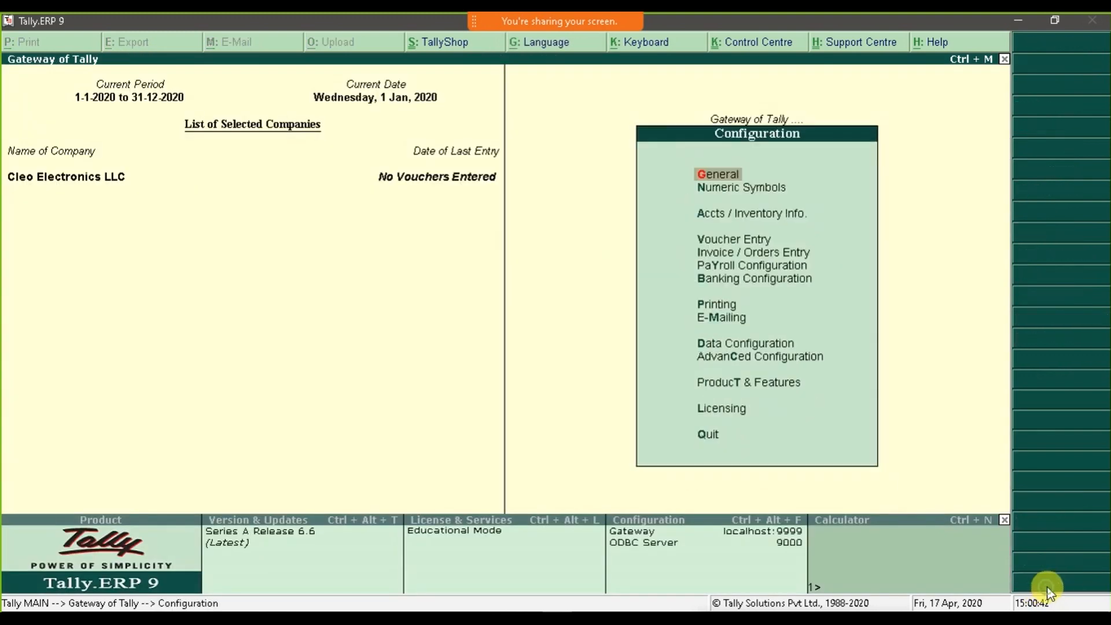
{"action": "left_click", "coordinate": [752, 242]}
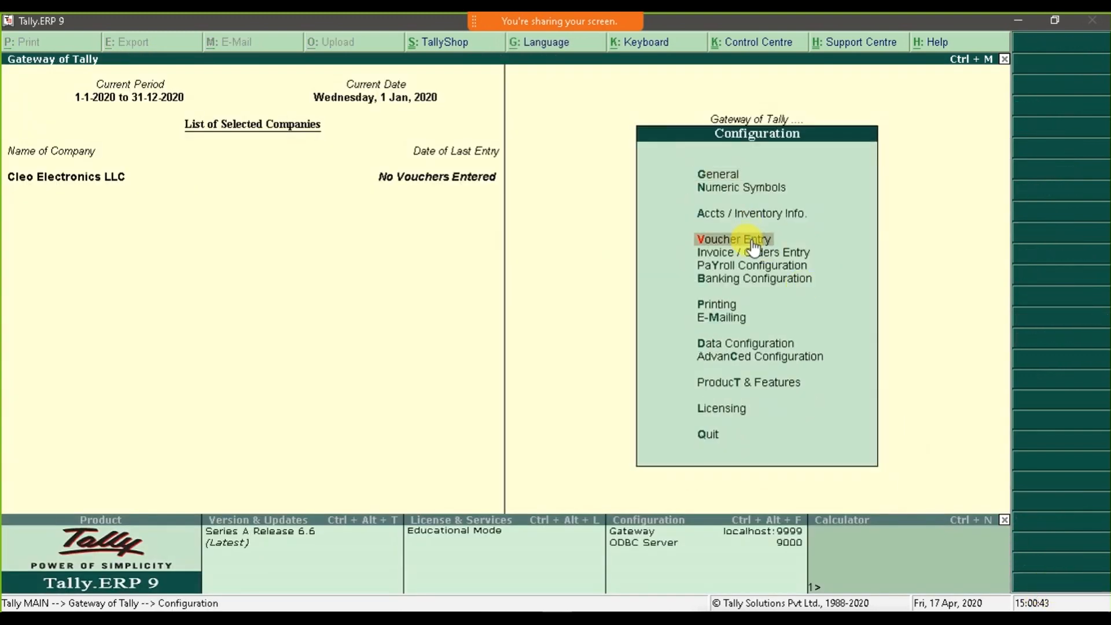
{"action": "left_click", "coordinate": [752, 241]}
{"action": "key", "text": "Return"}
{"action": "type", "text": "no"}
{"action": "key", "text": "Return"}
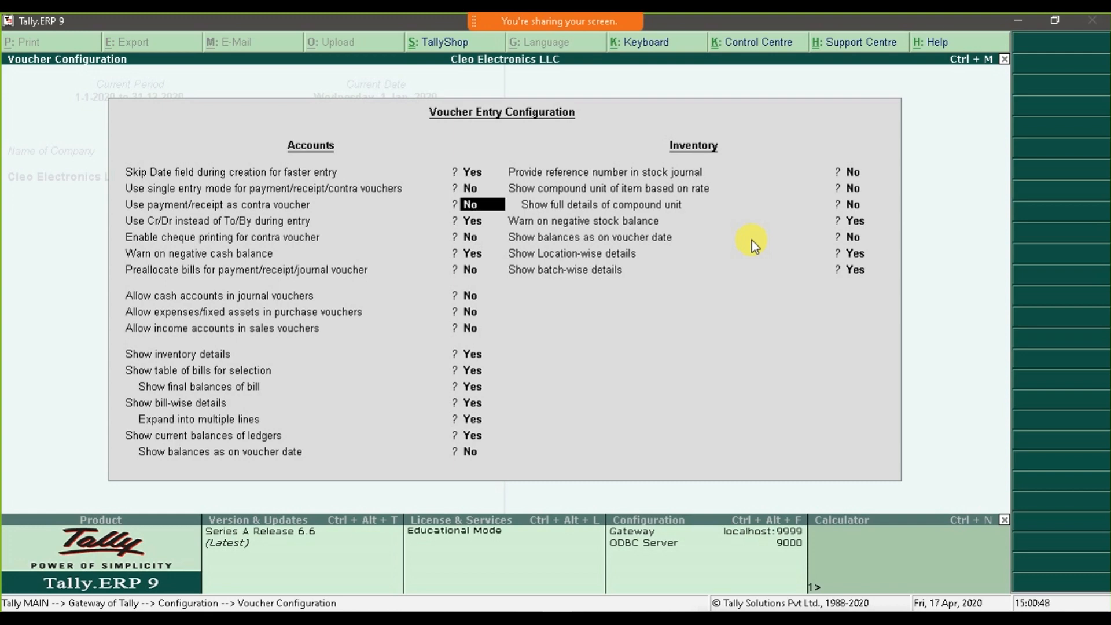
{"action": "key", "text": "Return"}
{"action": "key", "text": "Escape"}
{"action": "key", "text": "Escape"}
{"action": "key", "text": "Escape"}
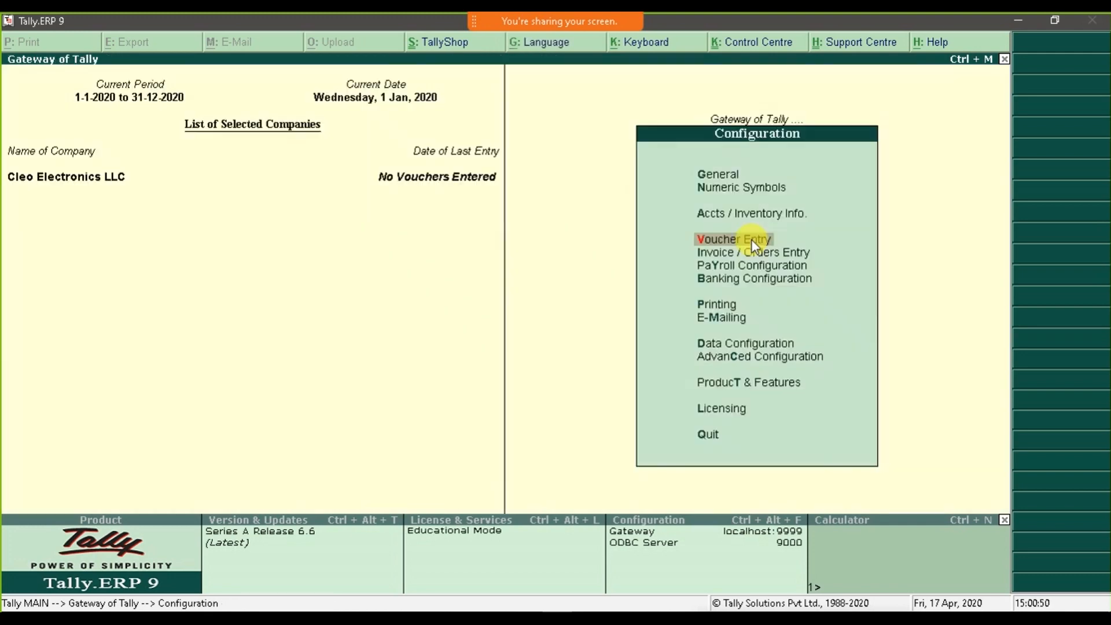
{"action": "key", "text": "n"}
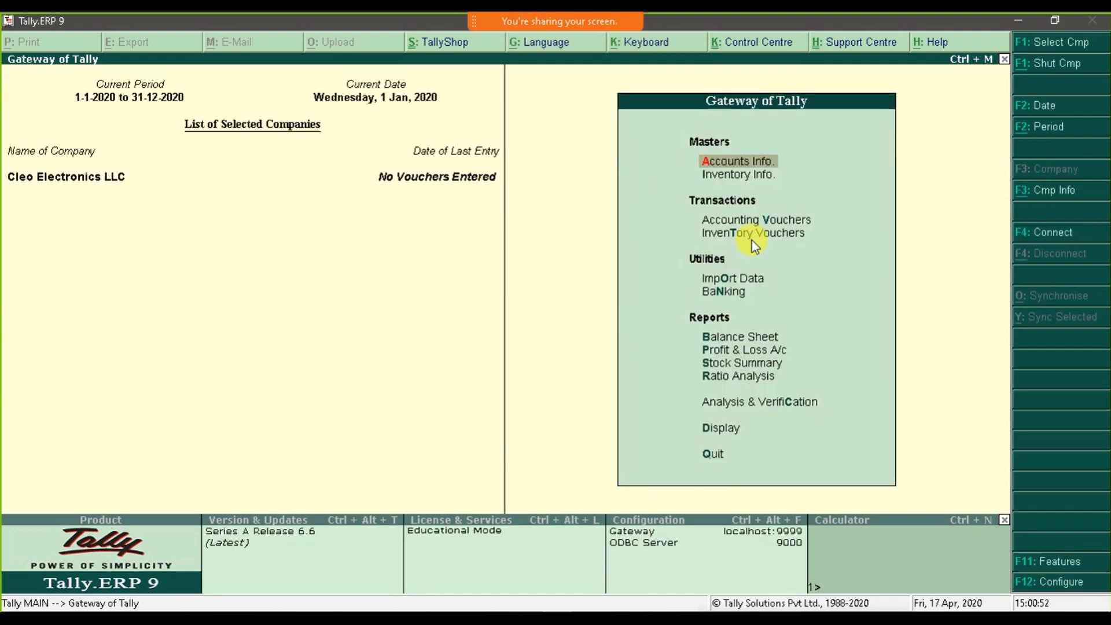
{"action": "key", "text": "Down"}
{"action": "key", "text": "Down"}
{"action": "key", "text": "Return"}
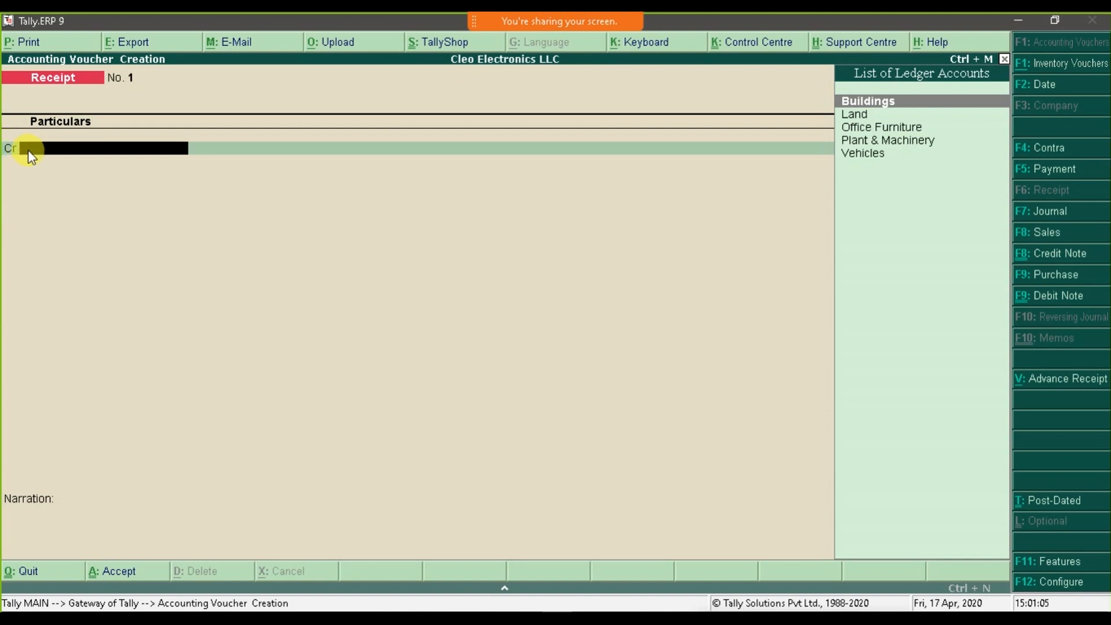
{"action": "type", "text": "Ca"}
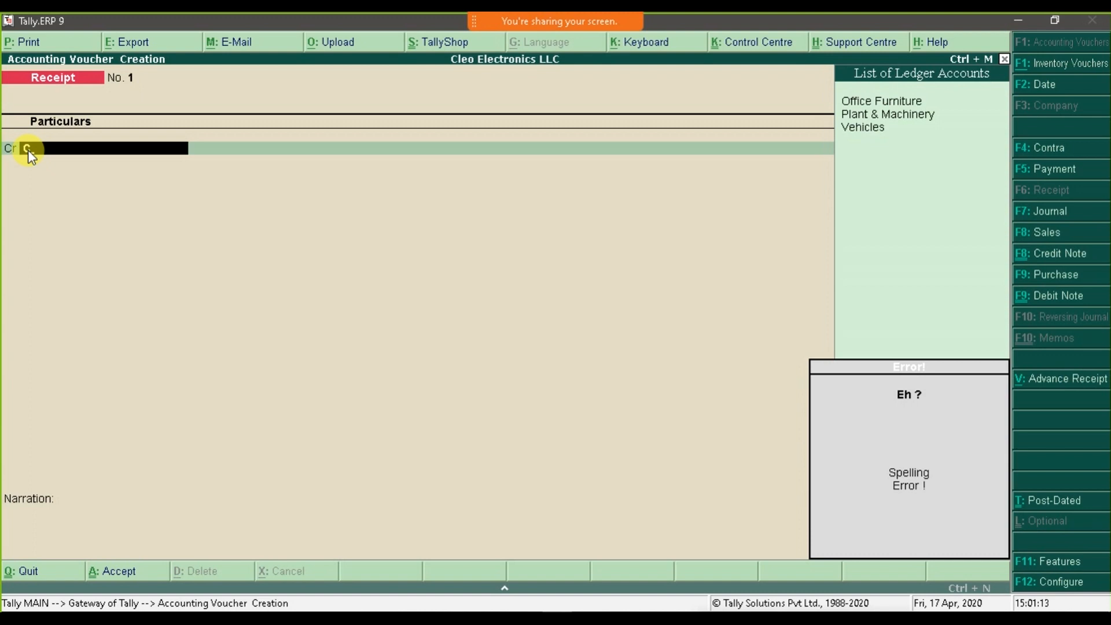
{"action": "key", "text": "BackSpace"}
{"action": "key", "text": "Escape"}
{"action": "key", "text": "Return"}
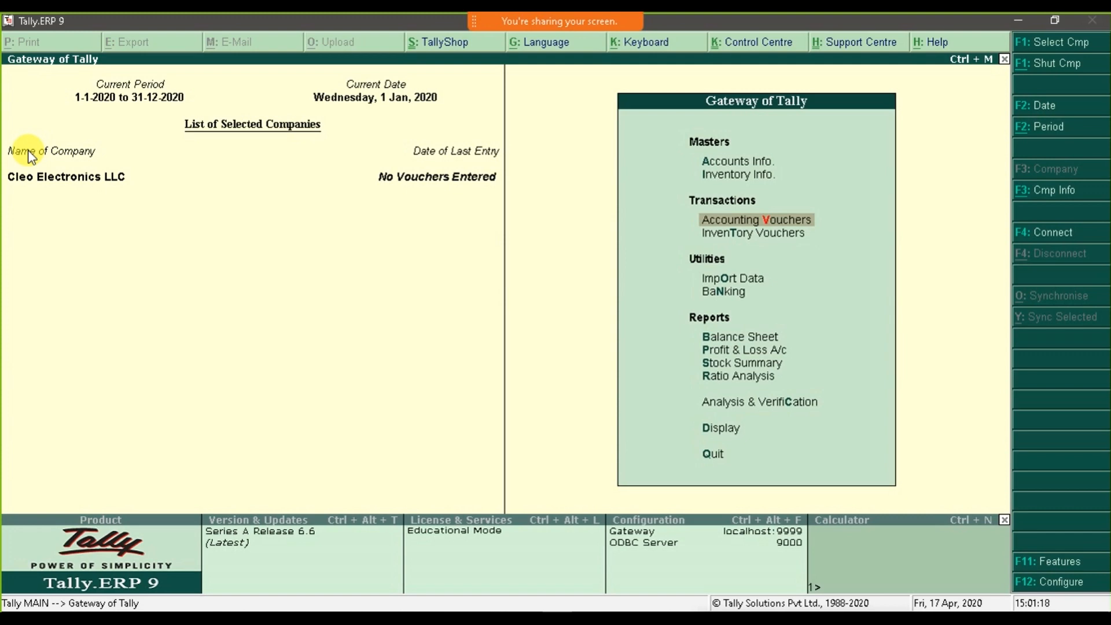
Create a ledger named Capital Account under the Capital Account group, save it, and return to the Gateway of Tally.
{"action": "key", "text": "Up"}
{"action": "key", "text": "Up"}
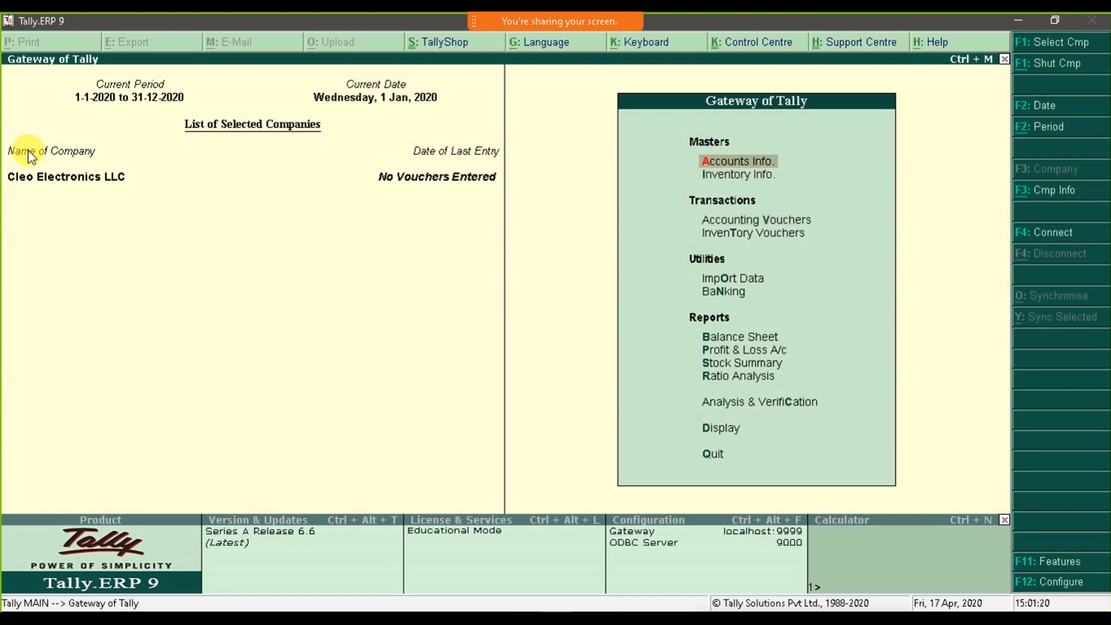
{"action": "key", "text": "Return"}
{"action": "key", "text": "Down"}
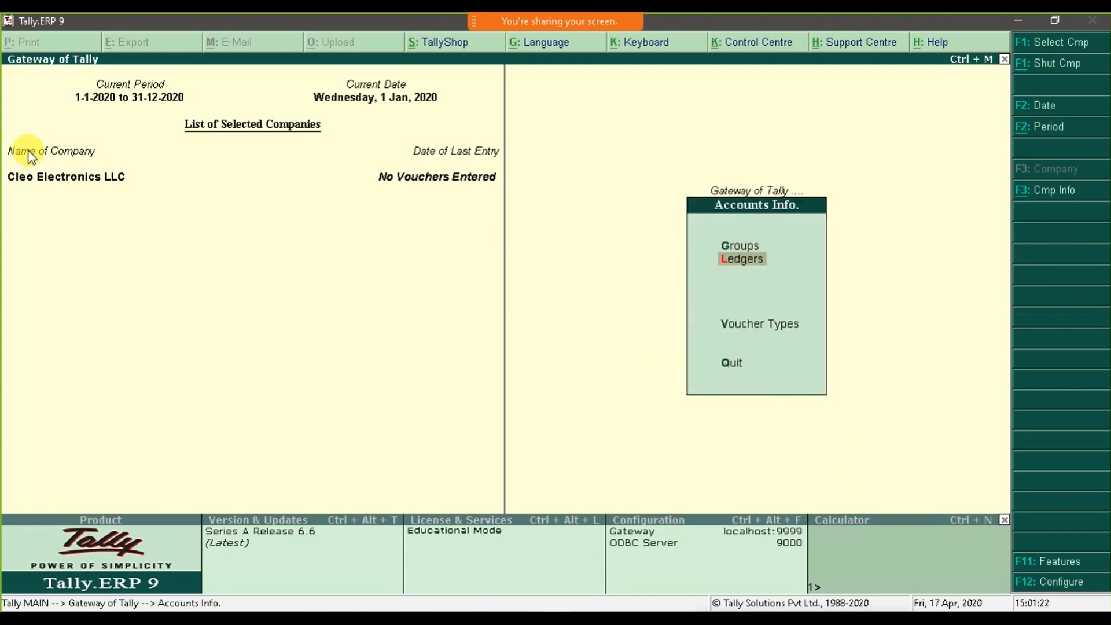
{"action": "key", "text": "Return"}
{"action": "key", "text": "Return"}
{"action": "type", "text": "Capital Account"}
{"action": "key", "text": "Return"}
{"action": "key", "text": "Return"}
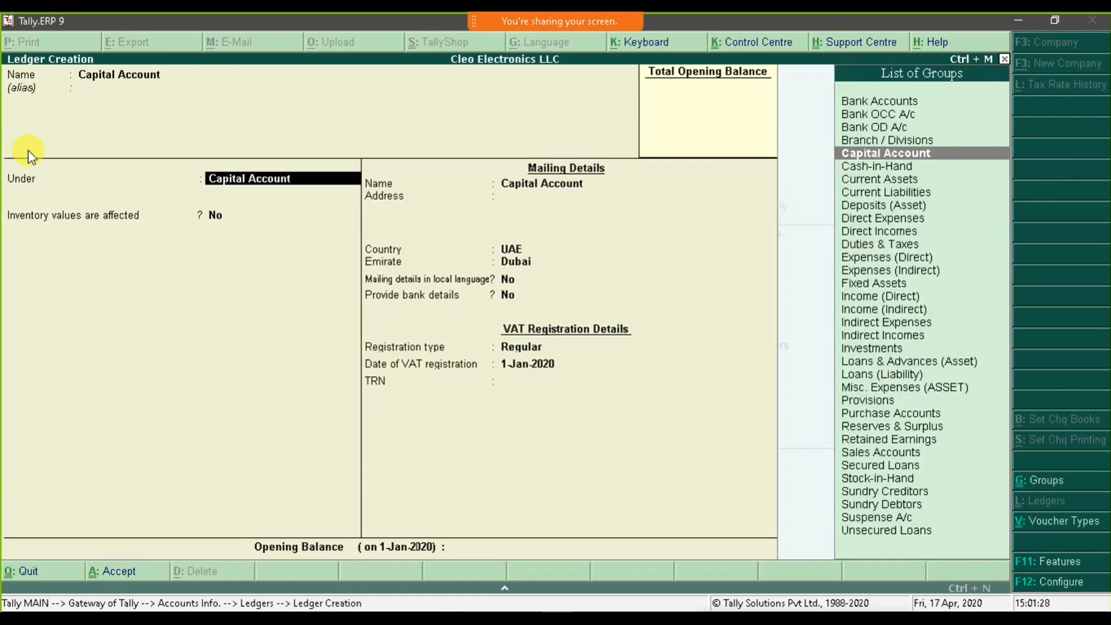
{"action": "key", "text": "Return"}
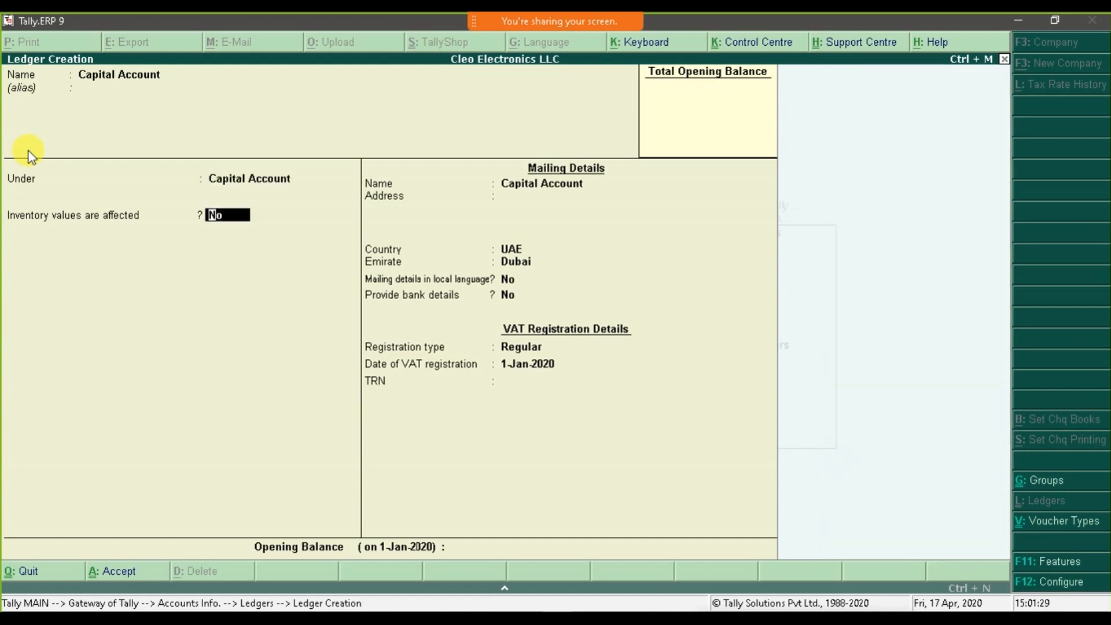
{"action": "key", "text": "ctrl+a"}
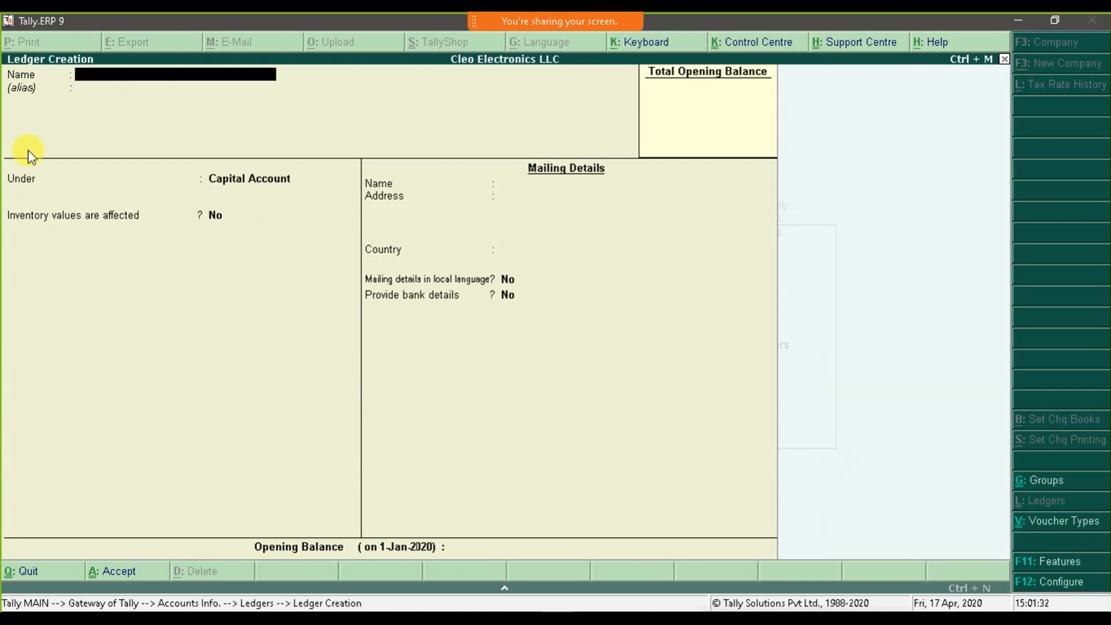
{"action": "key", "text": "Escape"}
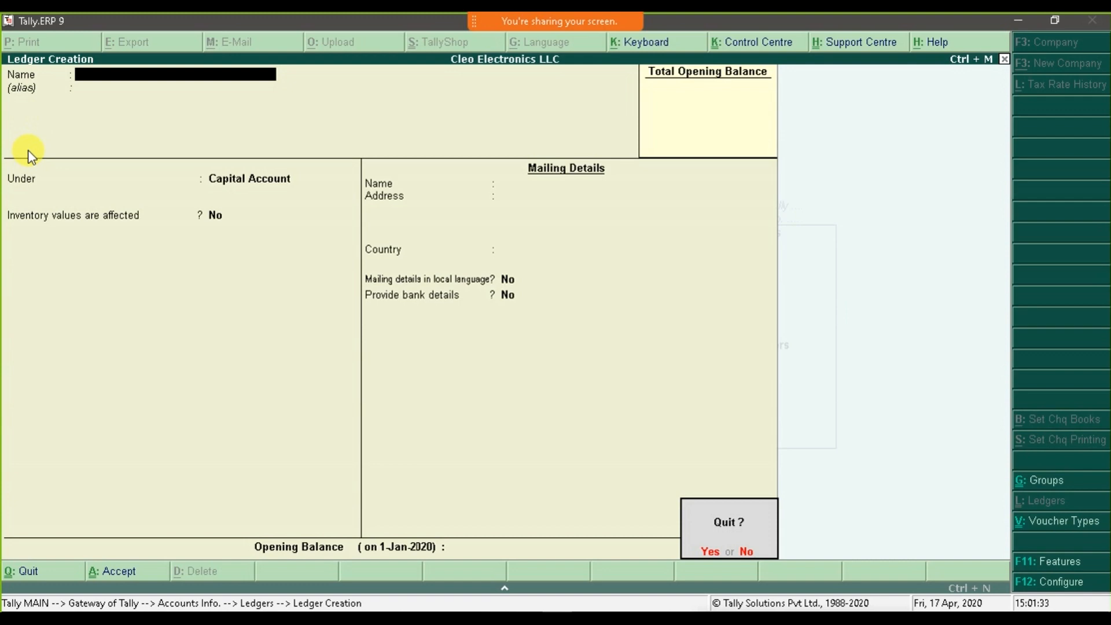
{"action": "key", "text": "Return"}
{"action": "key", "text": "Escape"}
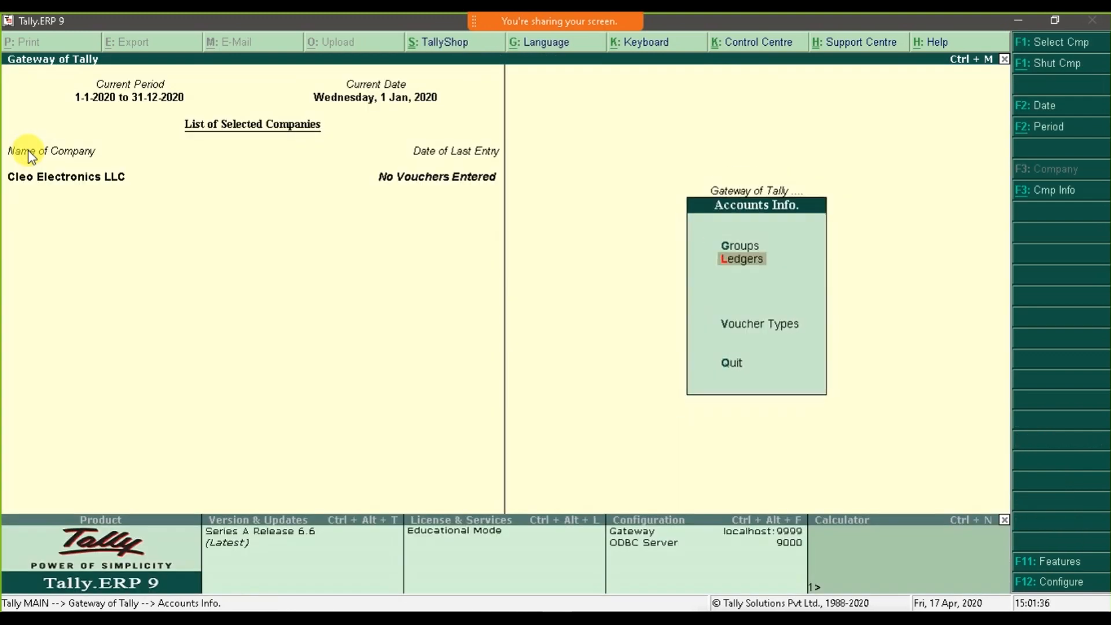
{"action": "key", "text": "Escape"}
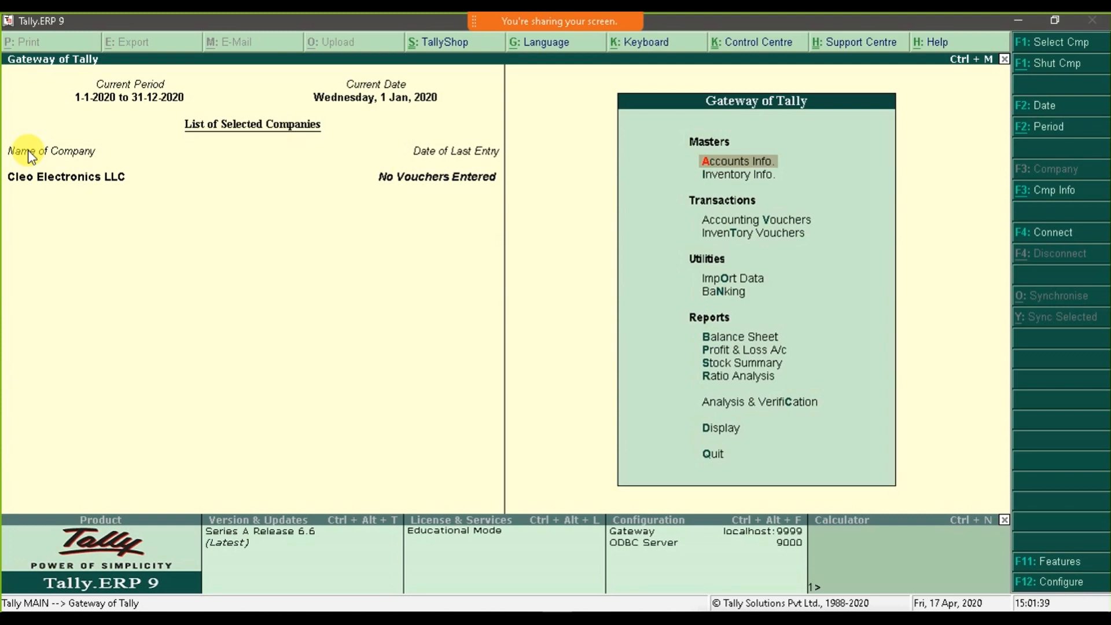
Open a receipt voucher in accounting voucher entry and credit Capital Account with 200000.
{"action": "key", "text": "Down"}
{"action": "key", "text": "Down"}
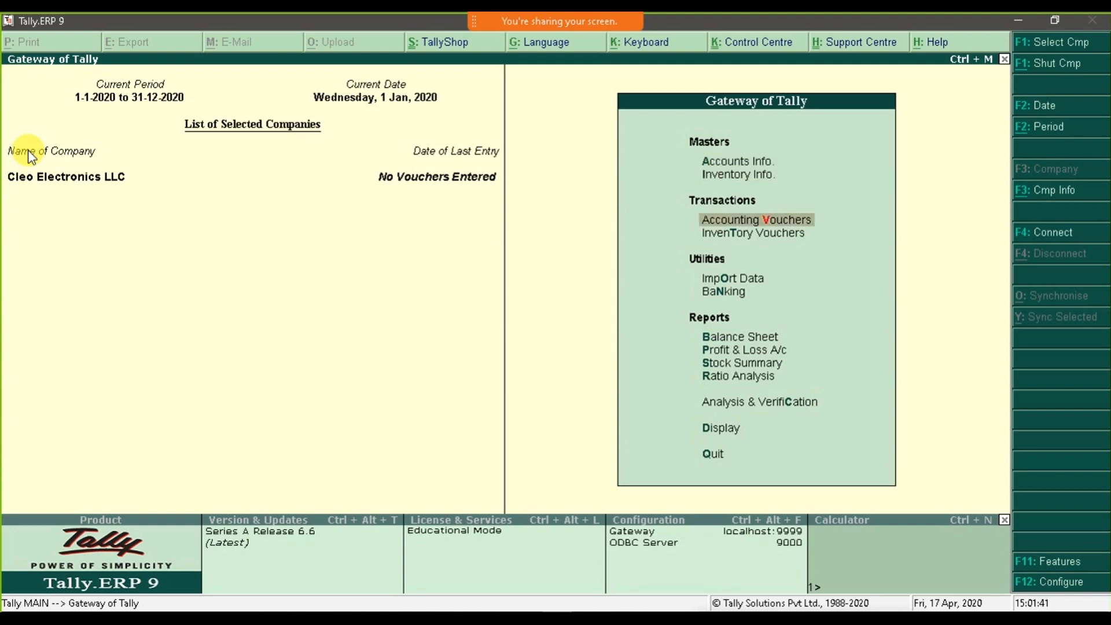
{"action": "key", "text": "Return"}
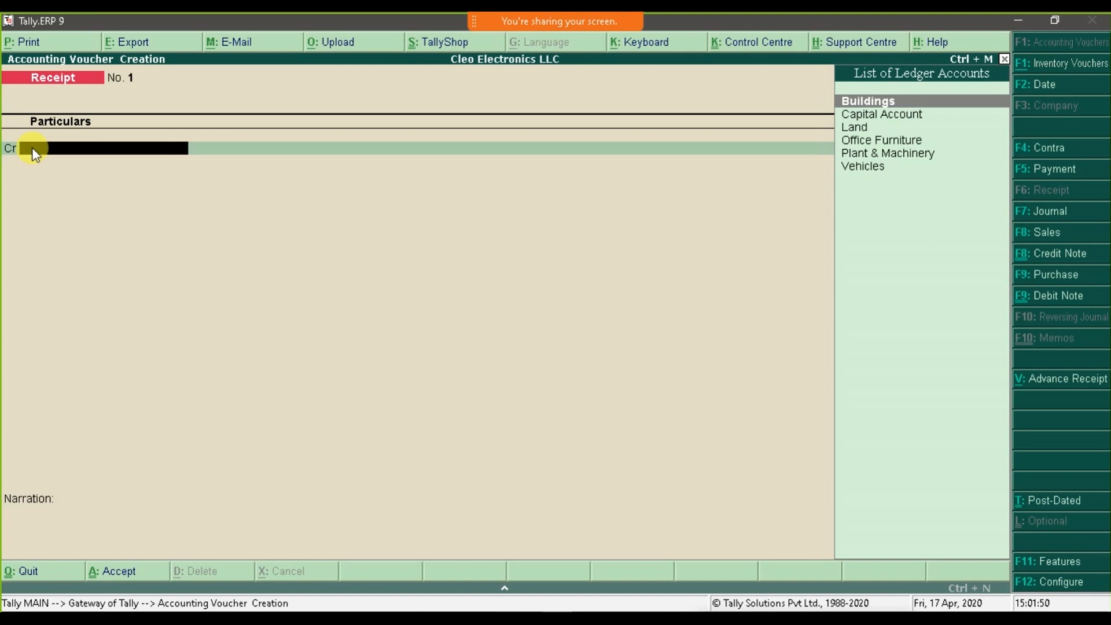
{"action": "type", "text": "Capital"}
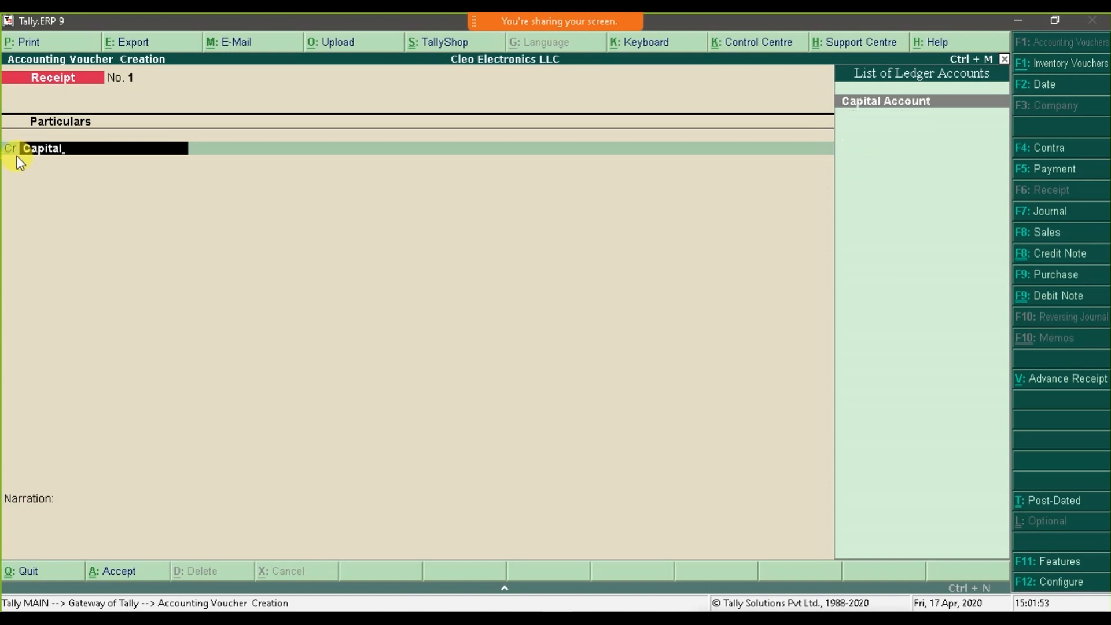
{"action": "key", "text": "Return"}
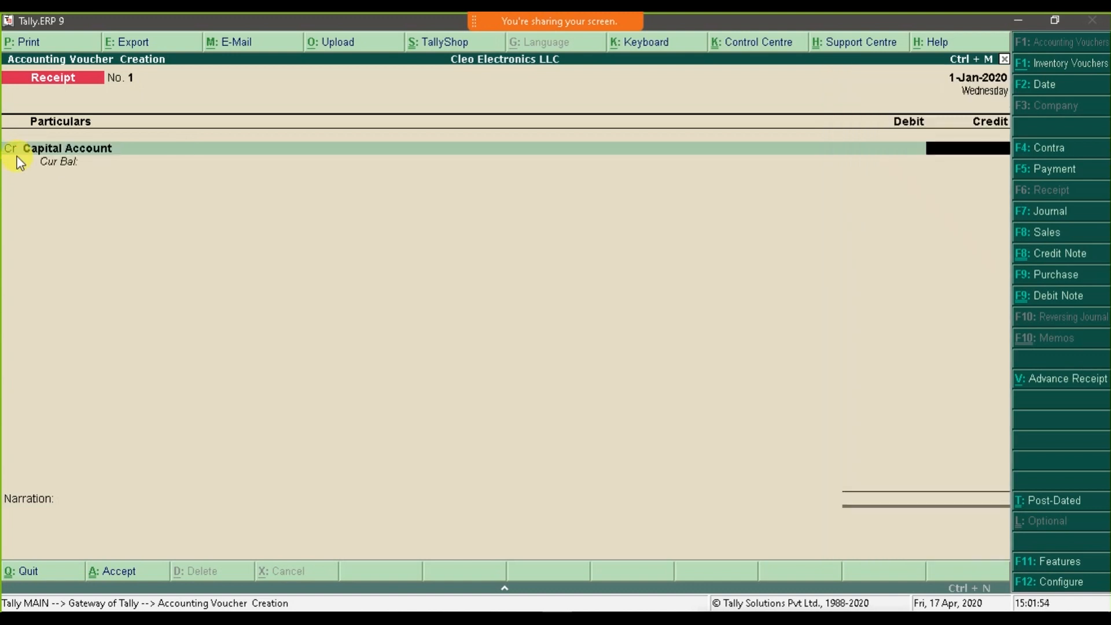
{"action": "type", "text": "200000"}
{"action": "key", "text": "Return"}
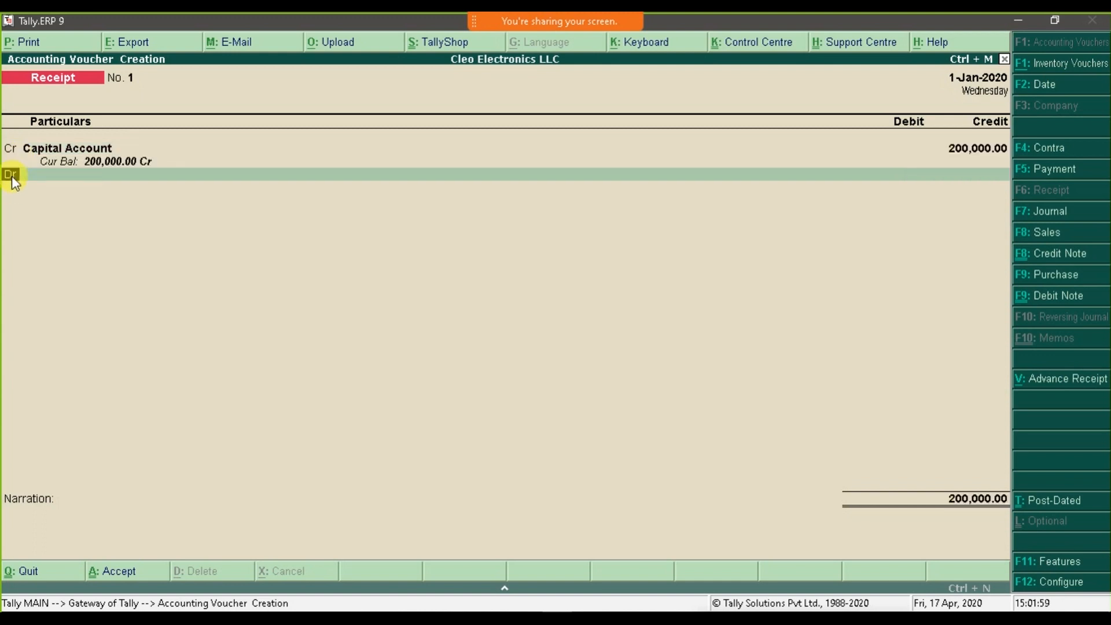
Debit Cash On Hand with 200,000.00 on the second line of the receipt voucher.
{"action": "key", "text": "Return"}
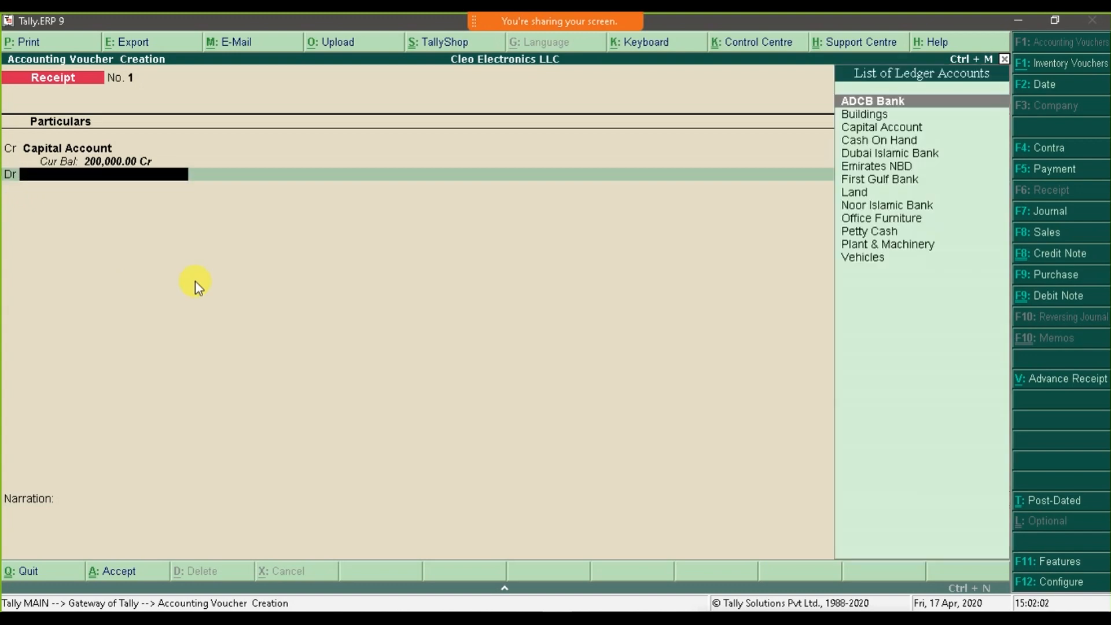
{"action": "type", "text": "Cash"}
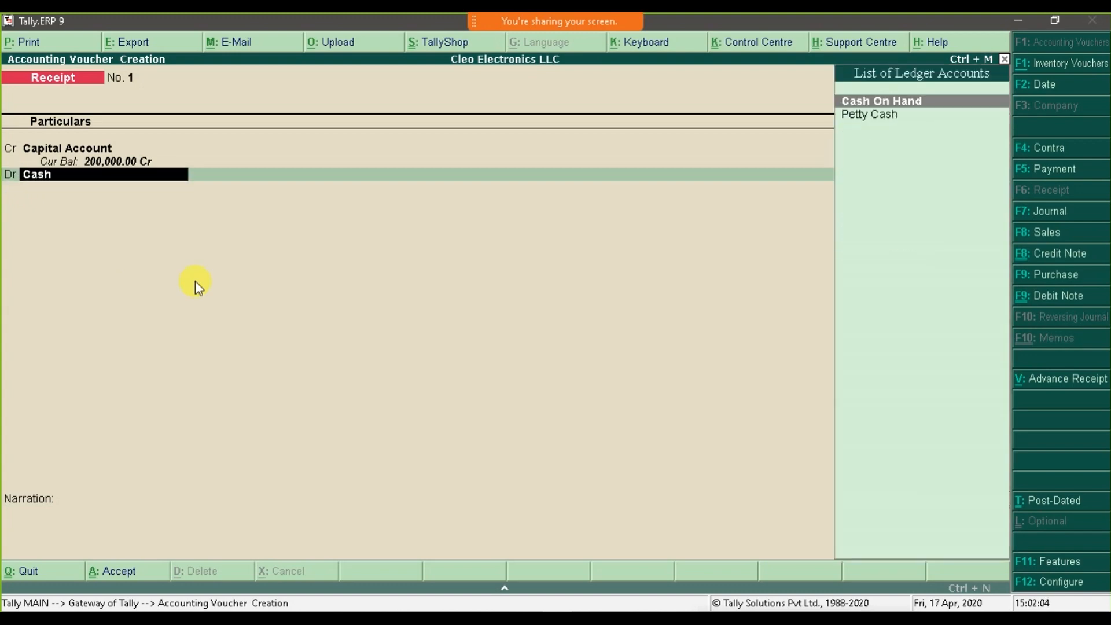
{"action": "key", "text": "Return"}
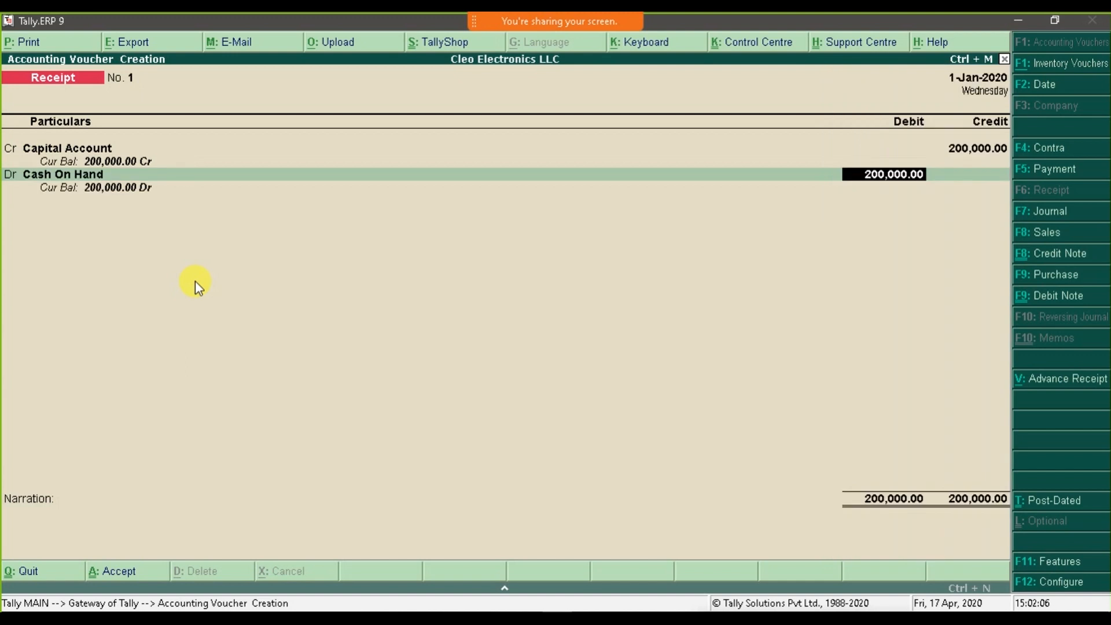
{"action": "key", "text": "Return"}
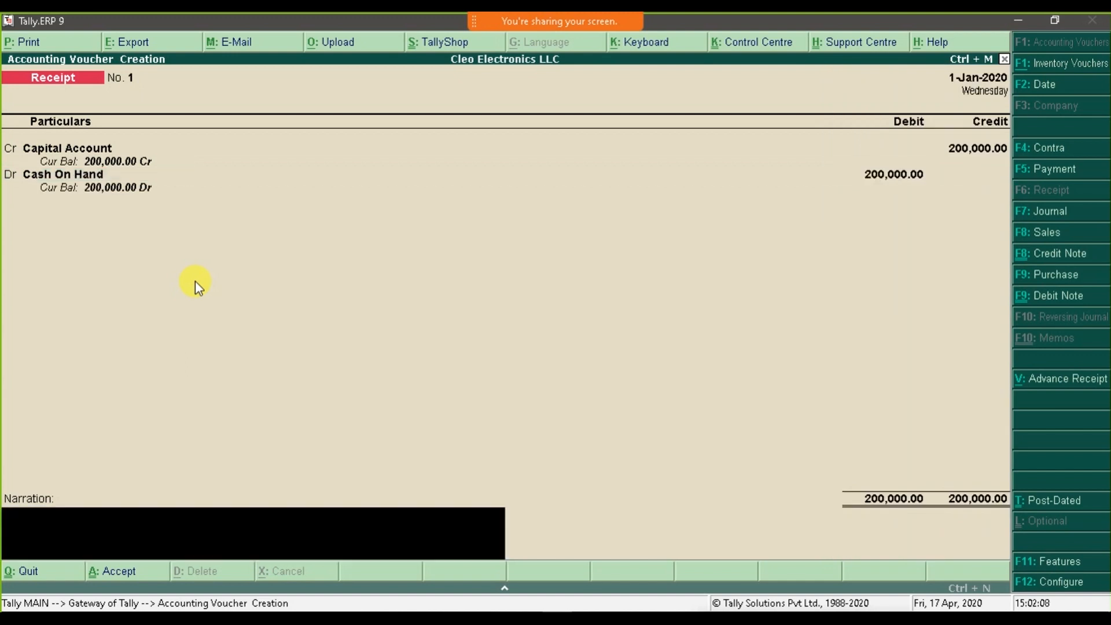
Enter a narration stating that the owner started the business with AED 200,000 cash, and accept the receipt voucher.
{"action": "type", "text": "Started Business with Cash by Mr John AED 2"}
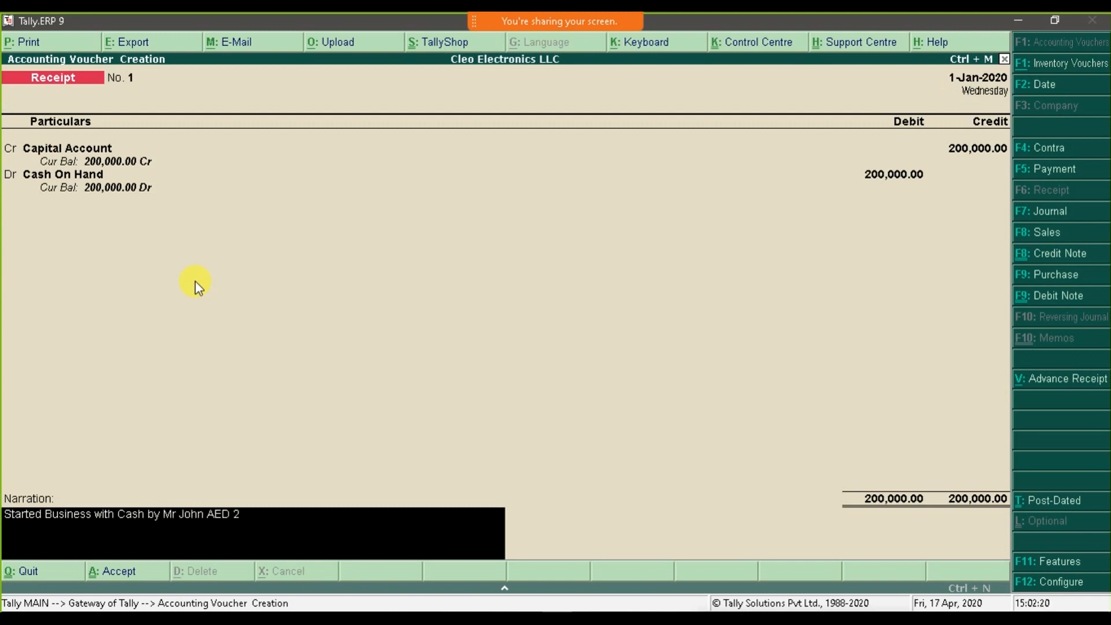
{"action": "type", "text": "00,000"}
{"action": "key", "text": "Return"}
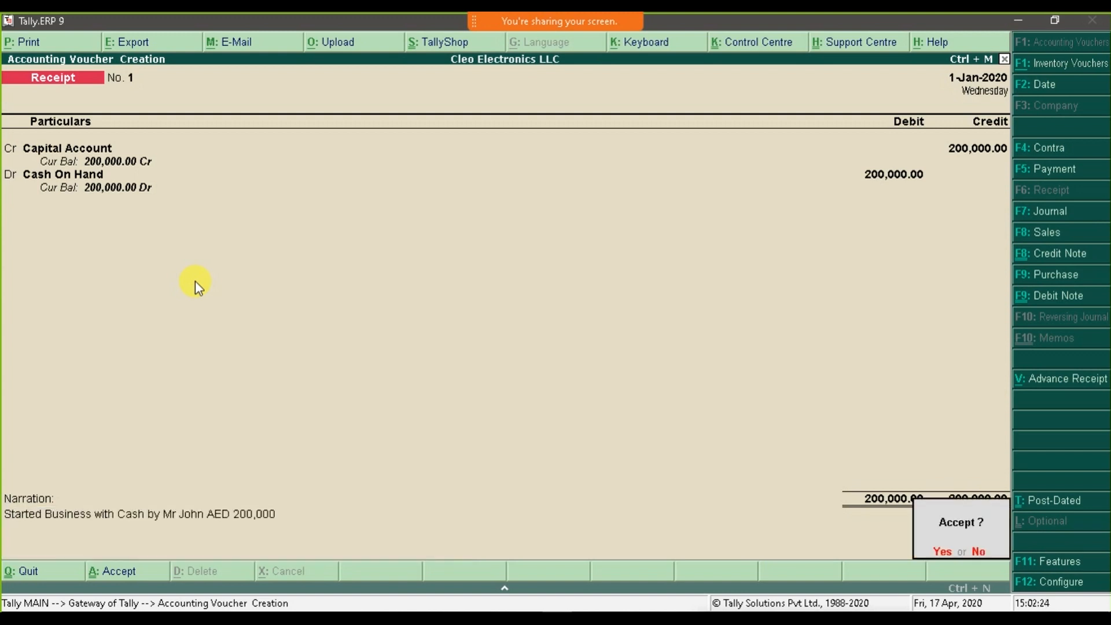
{"action": "key", "text": "Return"}
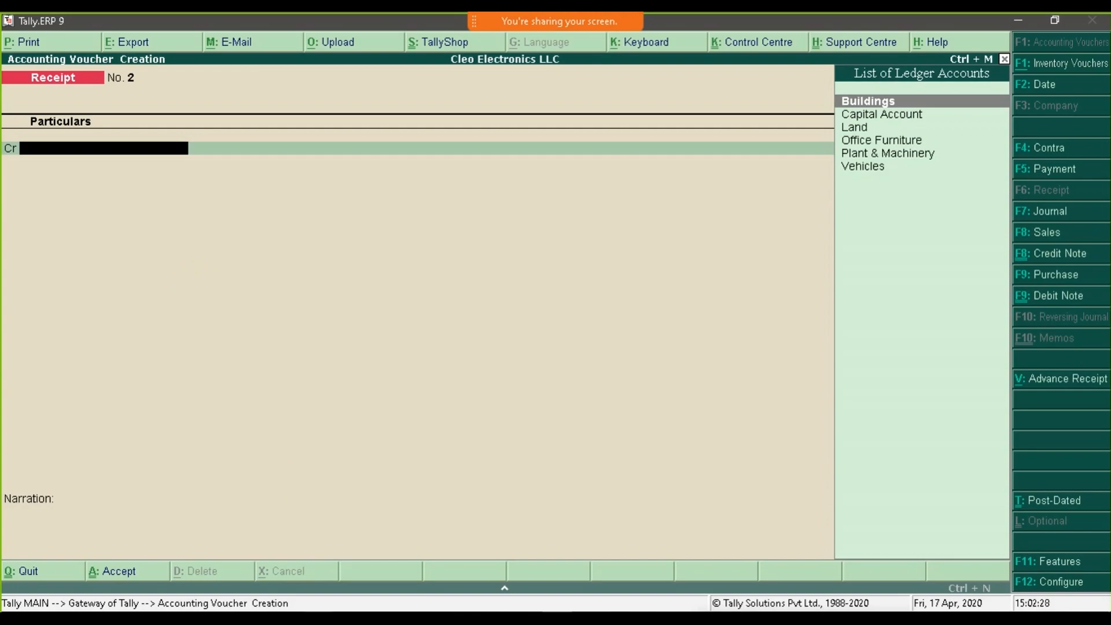
Switch to the Journal Entries Examples document in Word and highlight transaction 2, the AED 50,000 cash deposit in Noor Islamic Bank.
{"action": "key", "text": "alt+Tab"}
{"action": "left_click_drag", "start_coordinate": [293, 339], "coordinate": [647, 346]}
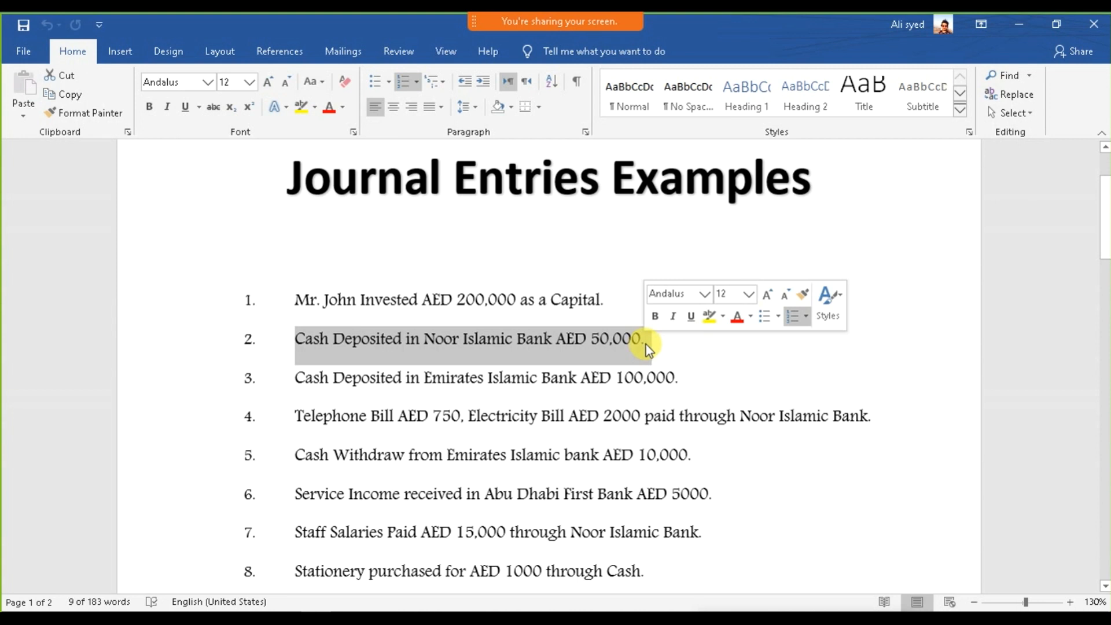
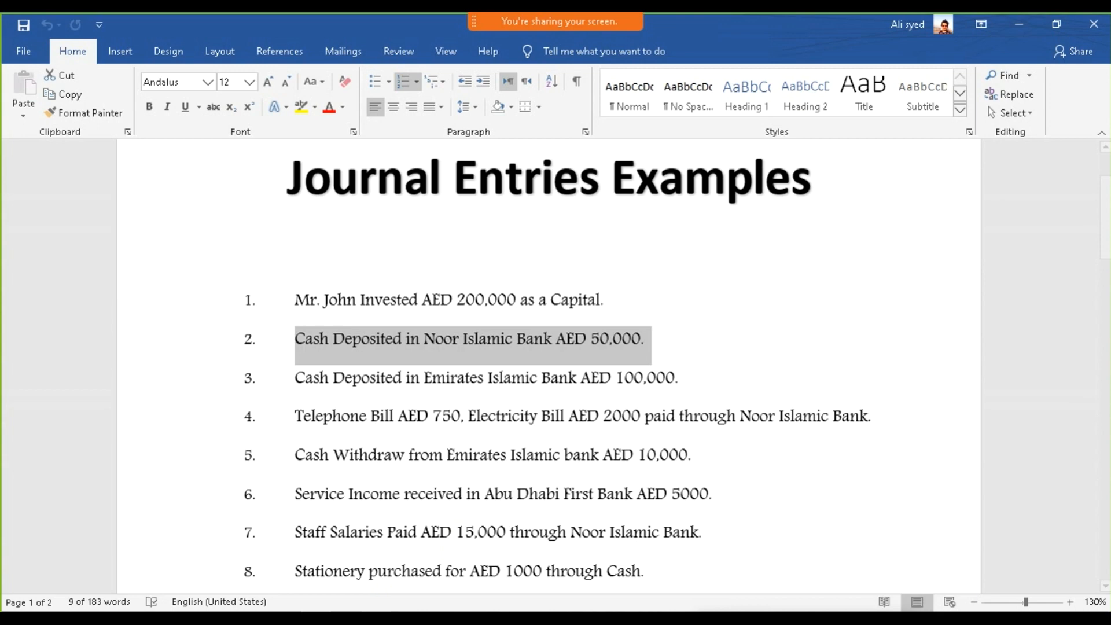
Consult the contra voucher notes in the Excel training workbook, and open a contra voucher in Tally.ERP 9 crediting Cash On Hand.
{"action": "left_click", "coordinate": [357, 620]}
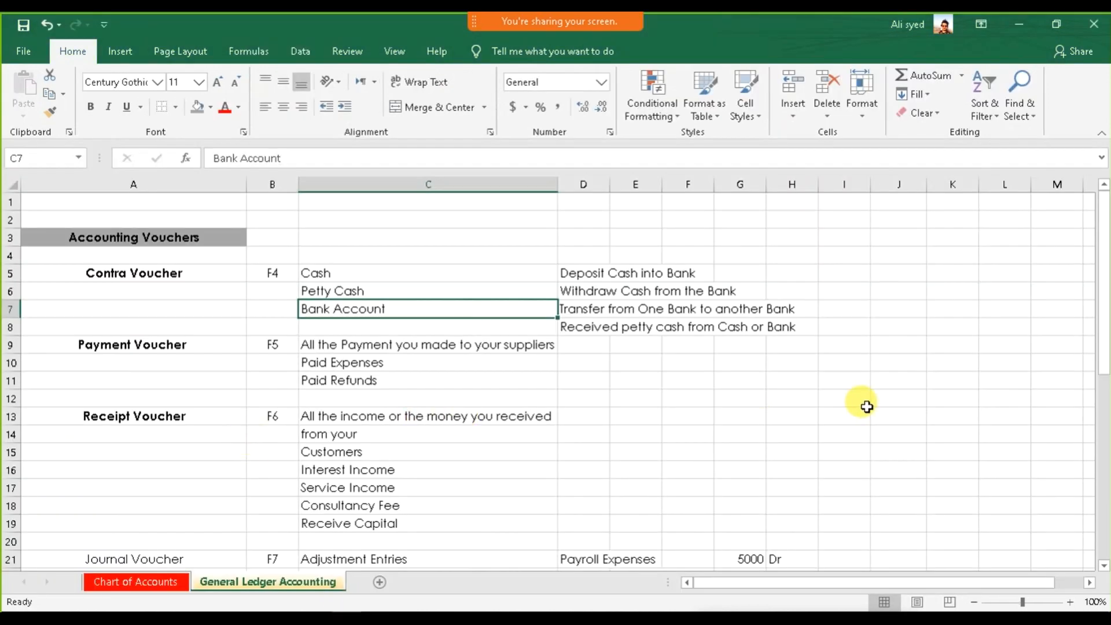
{"action": "left_click", "coordinate": [383, 275]}
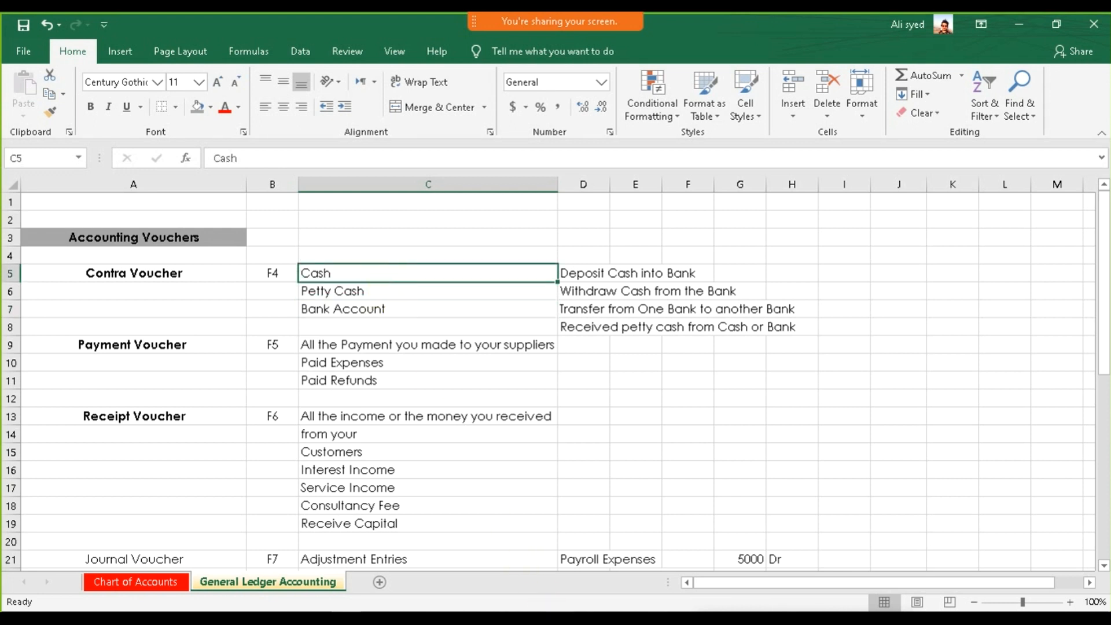
{"action": "key", "text": "alt+Tab"}
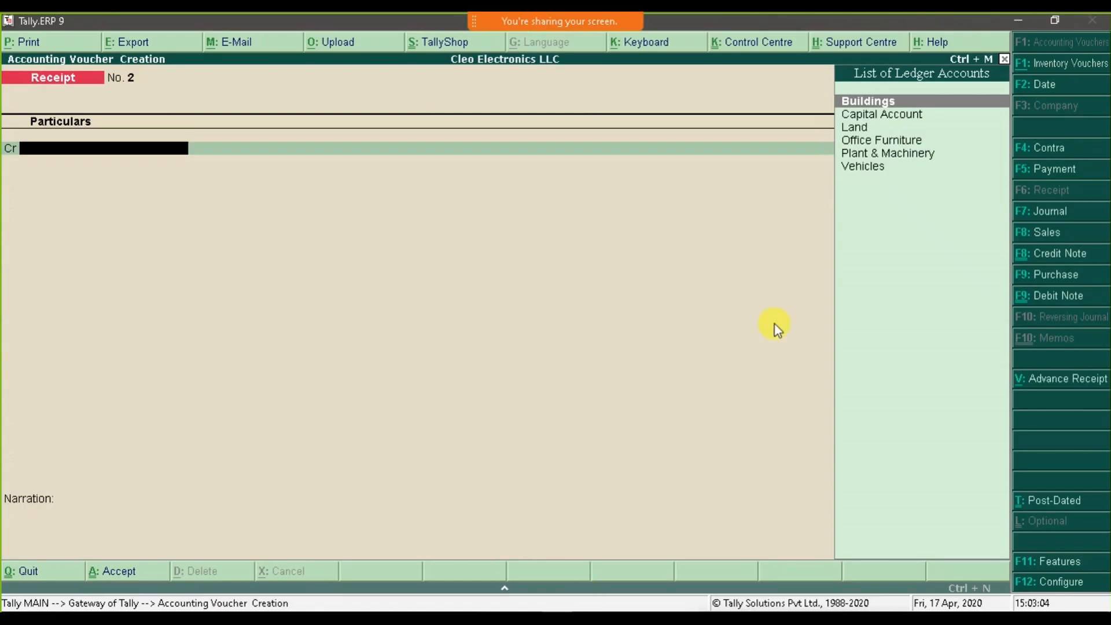
{"action": "left_click", "coordinate": [1025, 151]}
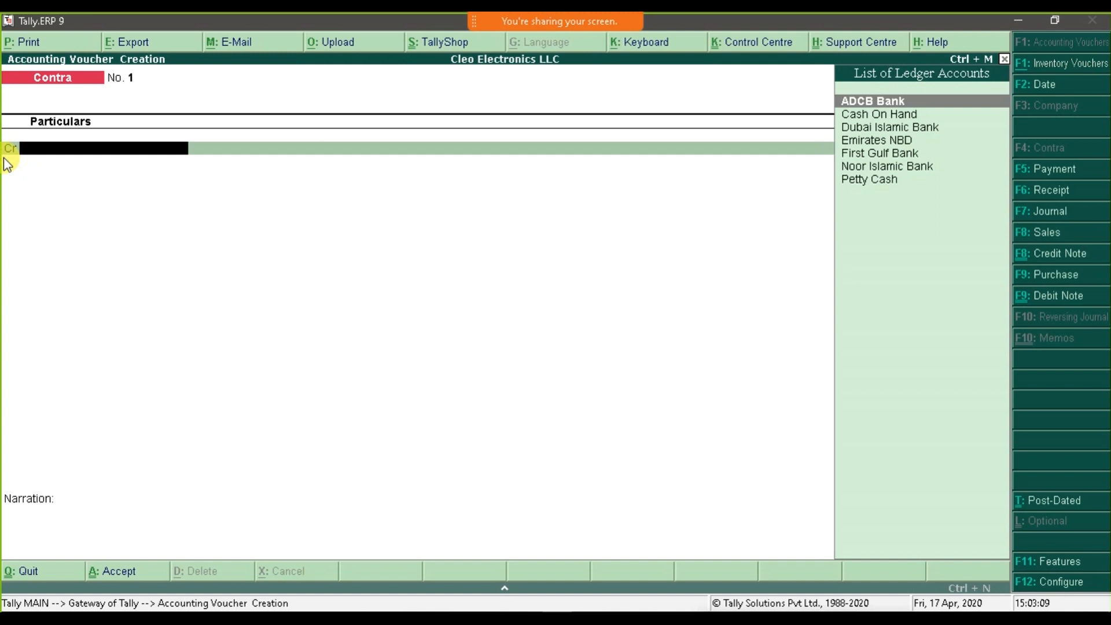
{"action": "type", "text": "cash"}
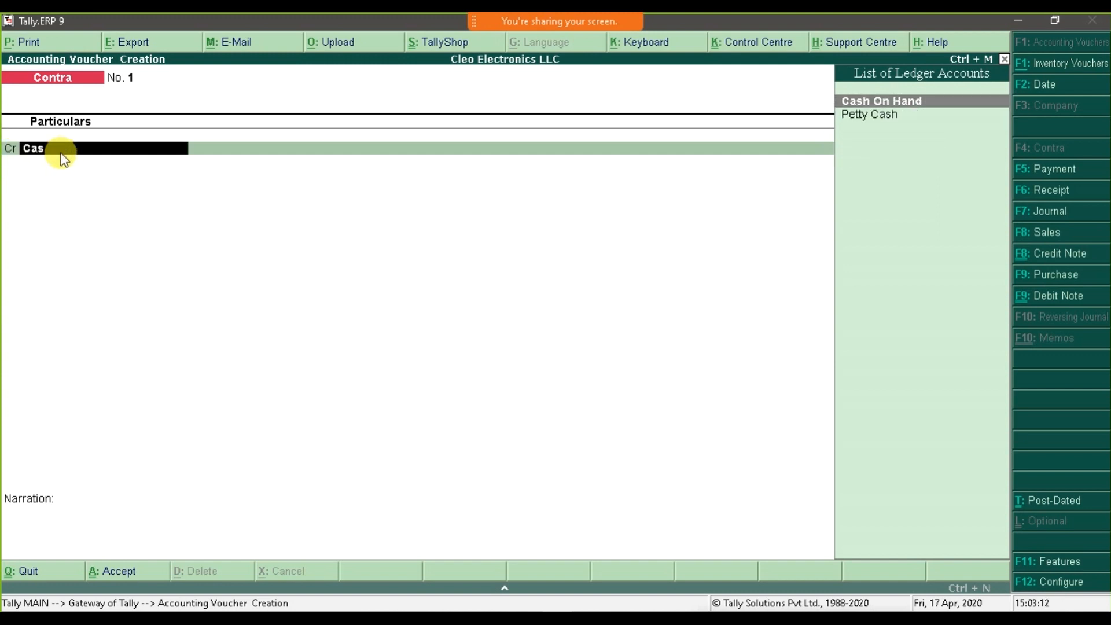
{"action": "key", "text": "Return"}
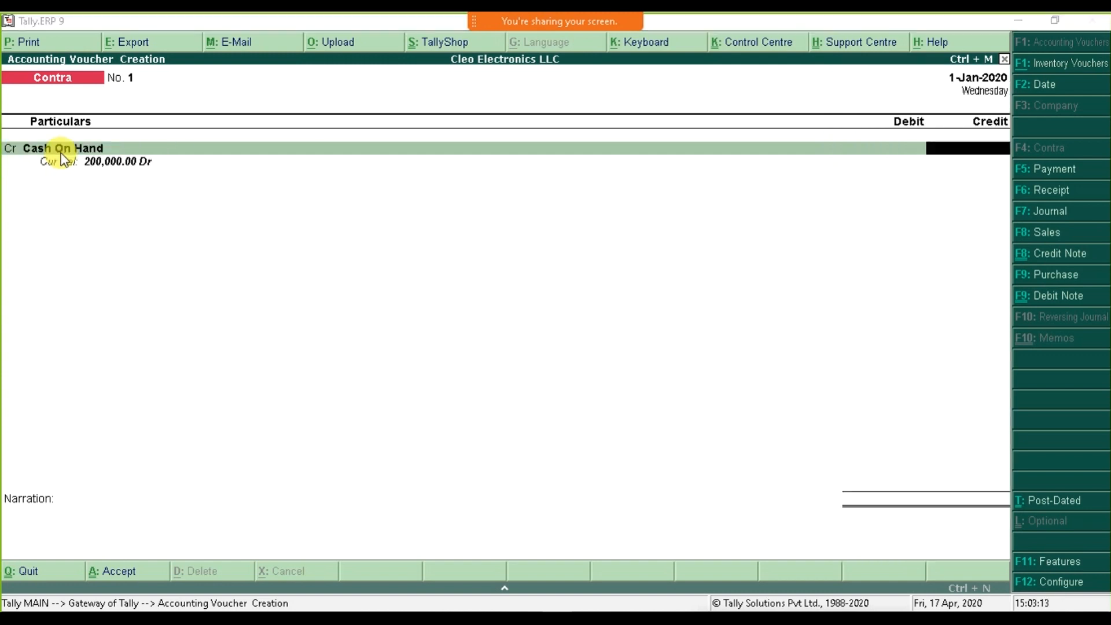
Check transaction 2 in the Word document and enter 50000 as the Cash On Hand credit in Tally.ERP 9.
{"action": "key", "text": "alt+Tab"}
{"action": "key", "text": "alt+Tab"}
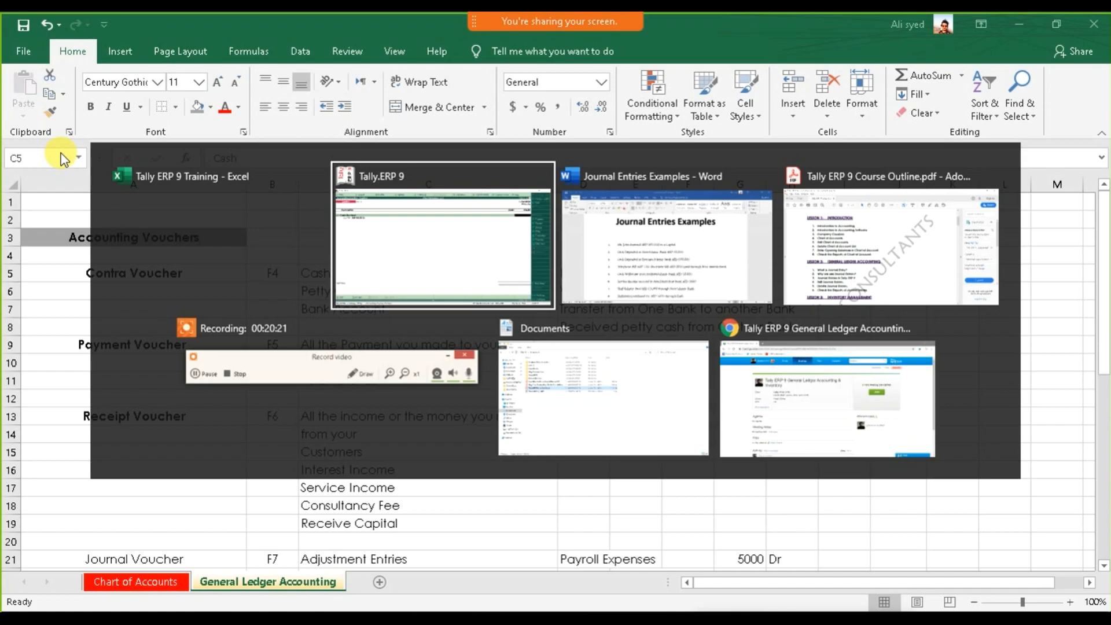
{"action": "key", "text": "alt+Tab"}
{"action": "key", "text": "Tab"}
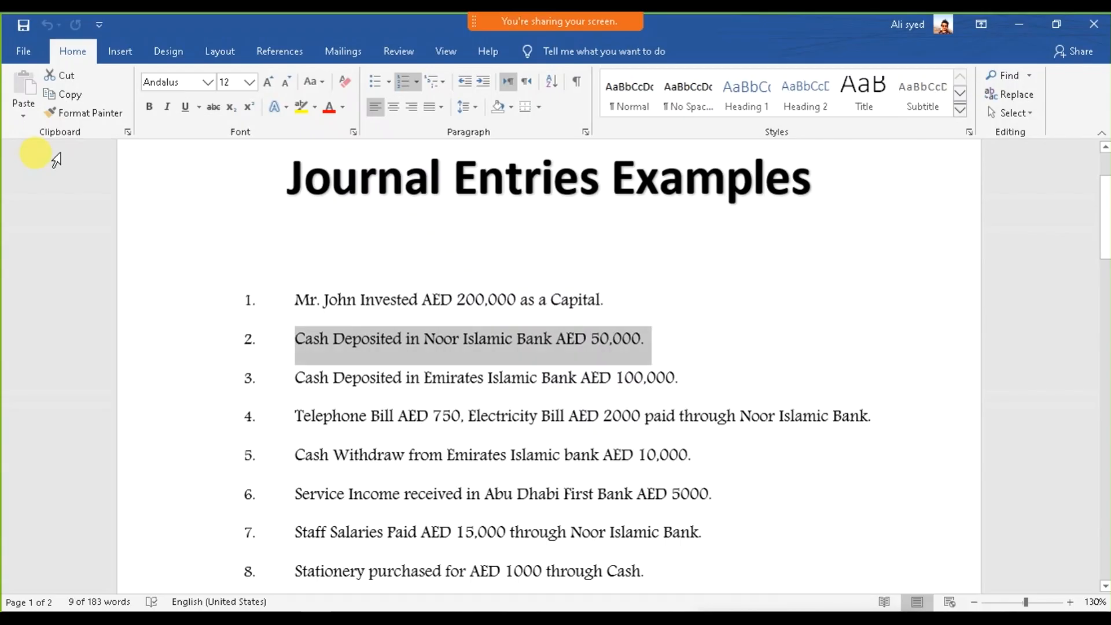
{"action": "key", "text": "alt+Tab"}
{"action": "type", "text": "50000"}
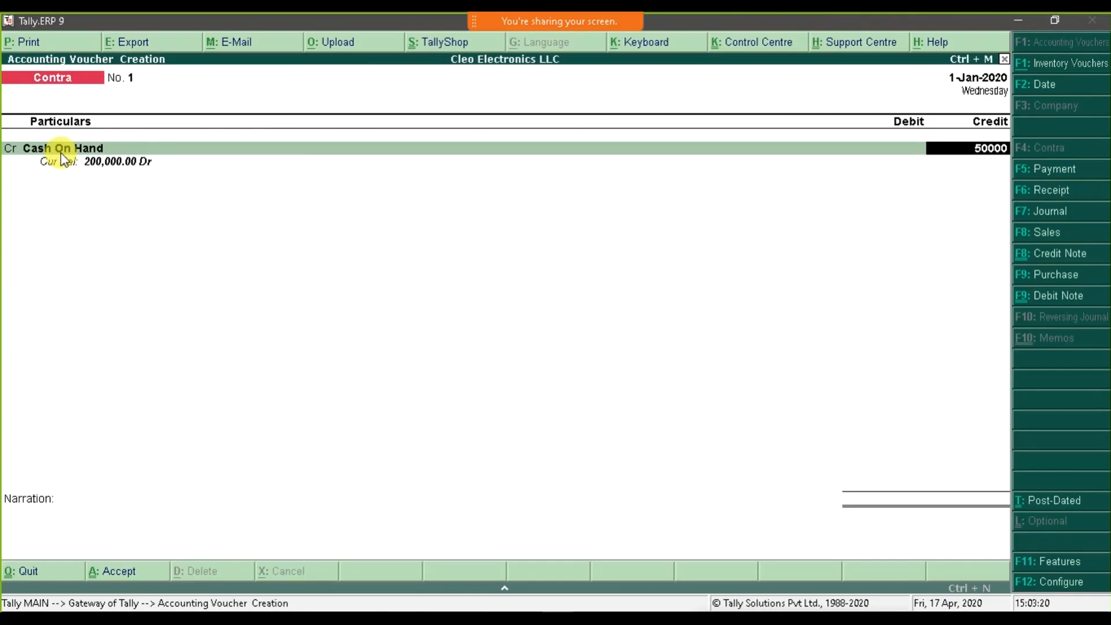
{"action": "key", "text": "Return"}
{"action": "key", "text": "Return"}
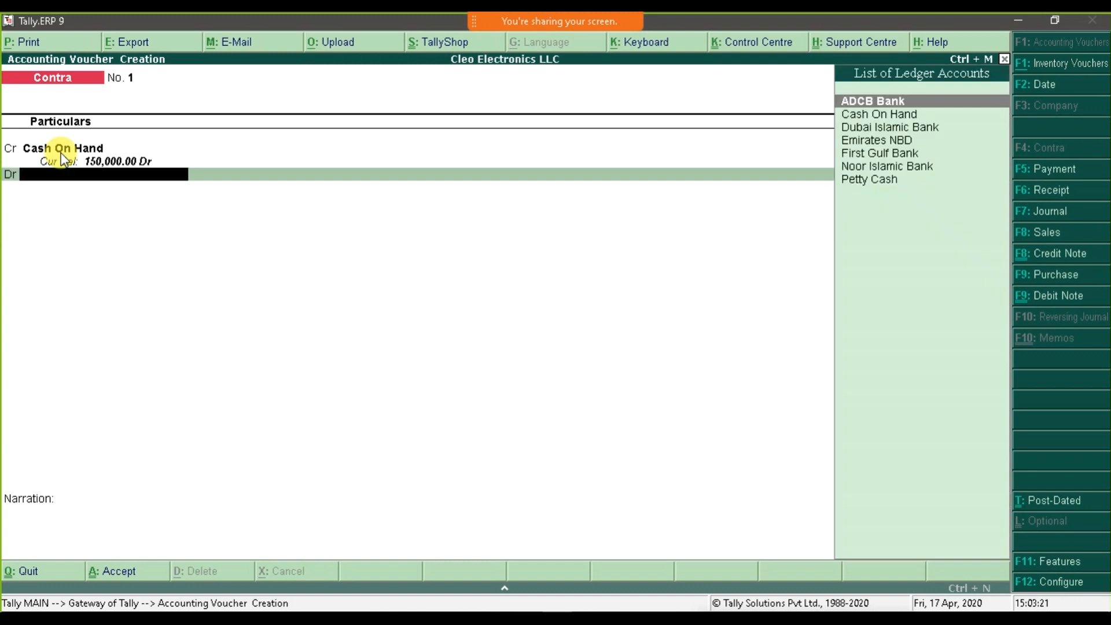
Debit Noor Islamic Bank with 50,000.00 on the second line of the contra voucher.
{"action": "type", "text": "Noo"}
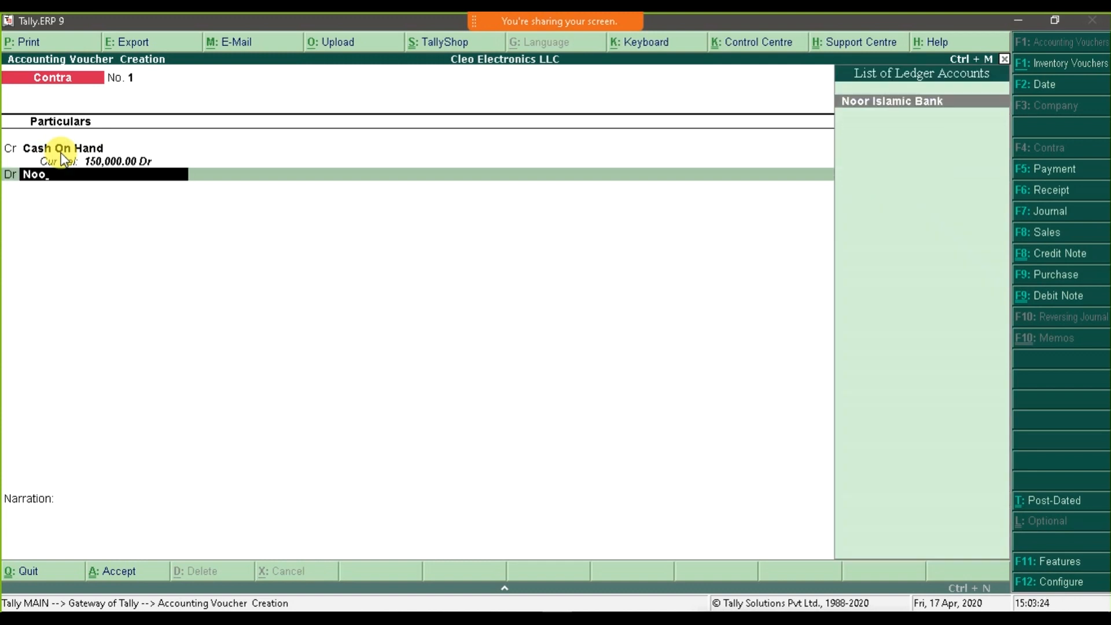
{"action": "key", "text": "Return"}
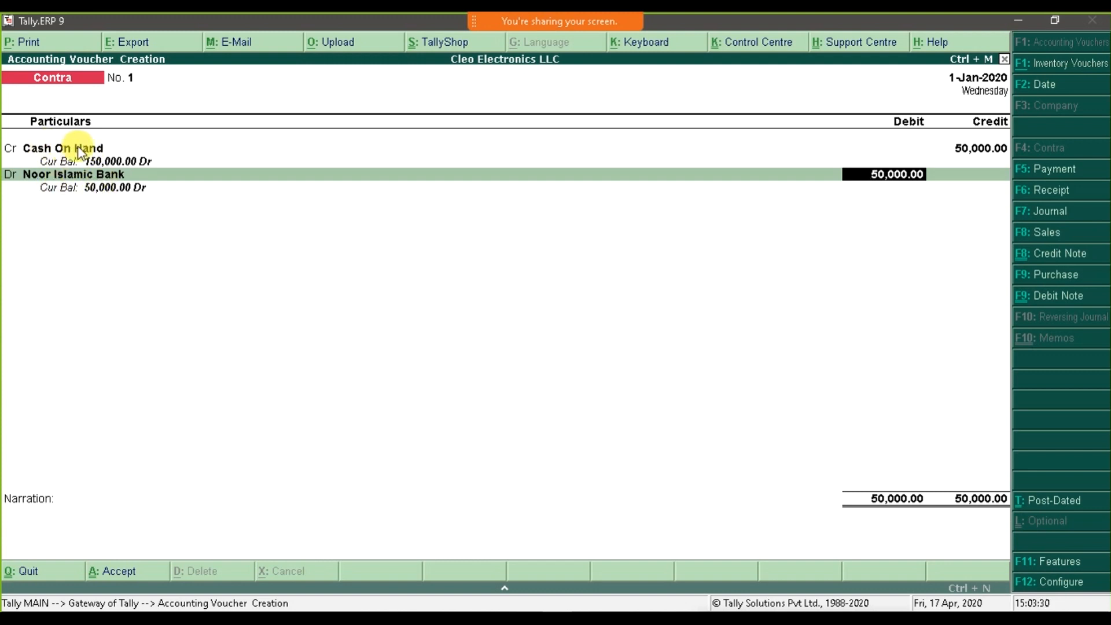
{"action": "key", "text": "Return"}
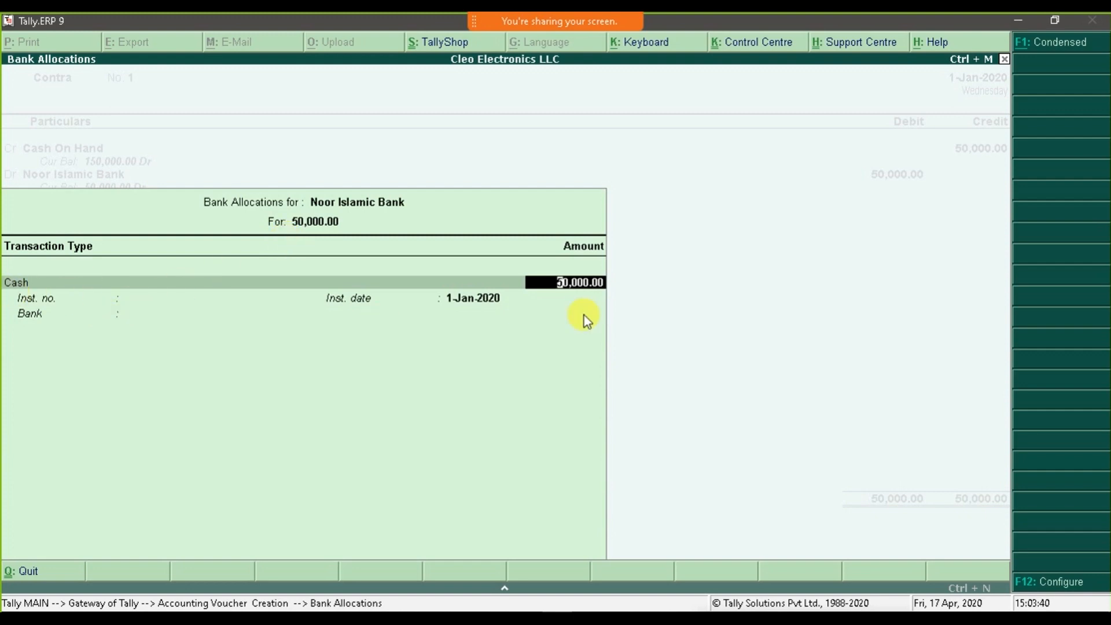
Complete the Noor Islamic Bank allocation as a Cash transaction of 50,000.00 dated 1-Jan-2020.
{"action": "key", "text": "Return"}
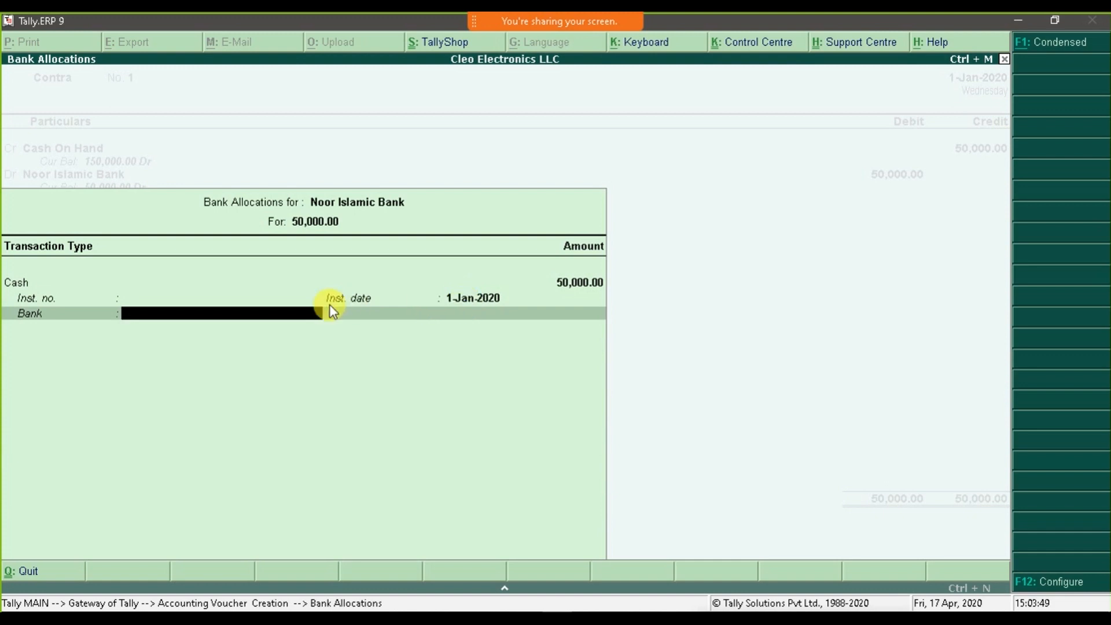
{"action": "type", "text": "Ba"}
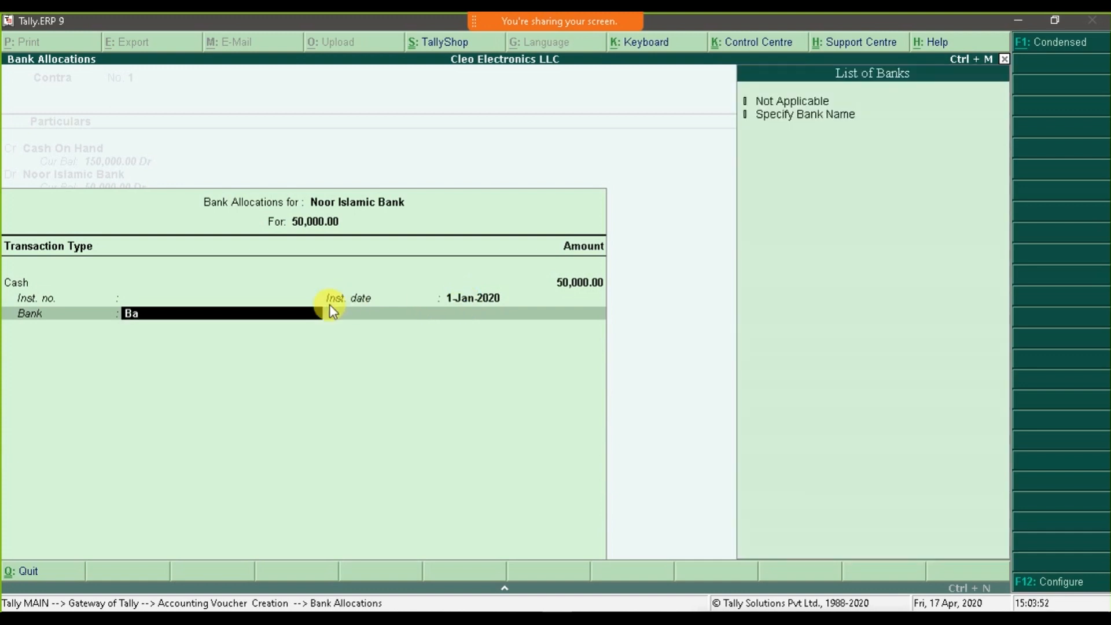
{"action": "key", "text": "BackSpace"}
{"action": "key", "text": "BackSpace"}
{"action": "key", "text": "Return"}
{"action": "key", "text": "Down"}
{"action": "key", "text": "Up"}
{"action": "key", "text": "Return"}
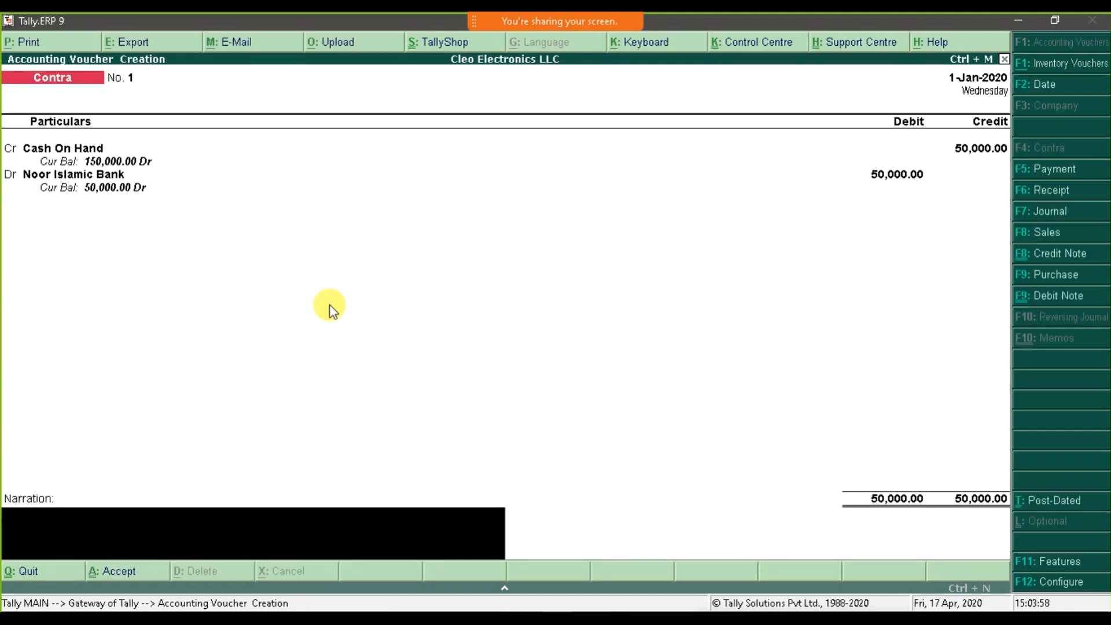
Enter the narration "Cash Deposited in Noor Islamic Bank Dated 05-01-2020" and accept the contra voucher.
{"action": "type", "text": "Cash Dp"}
{"action": "key", "text": "BackSpace"}
{"action": "type", "text": "eposited in"}
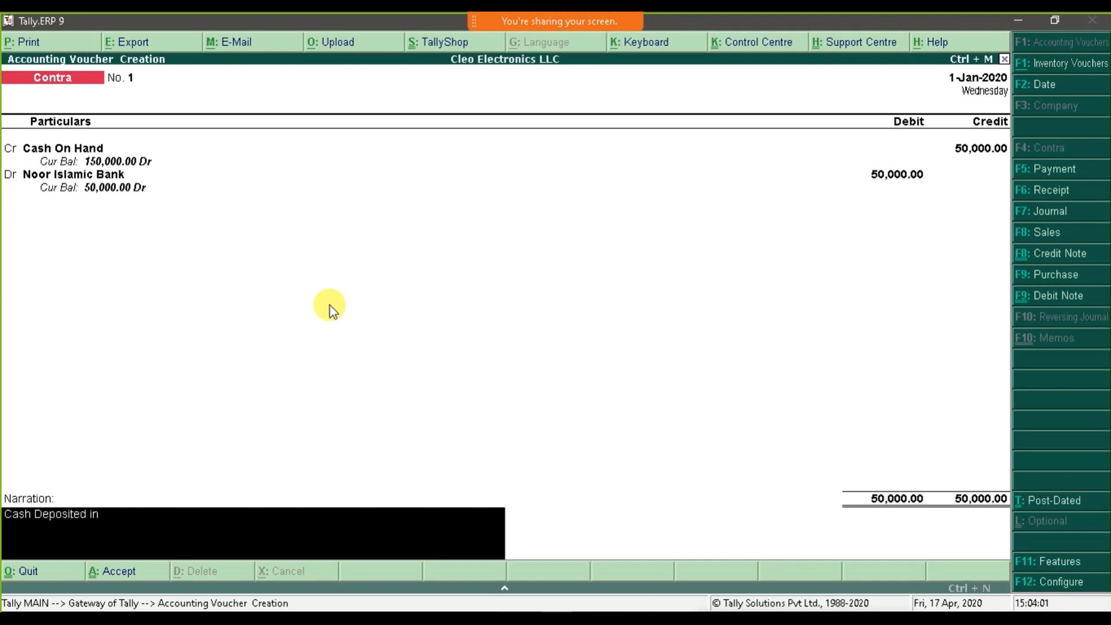
{"action": "type", "text": " Noor Islamic Bank Dated"}
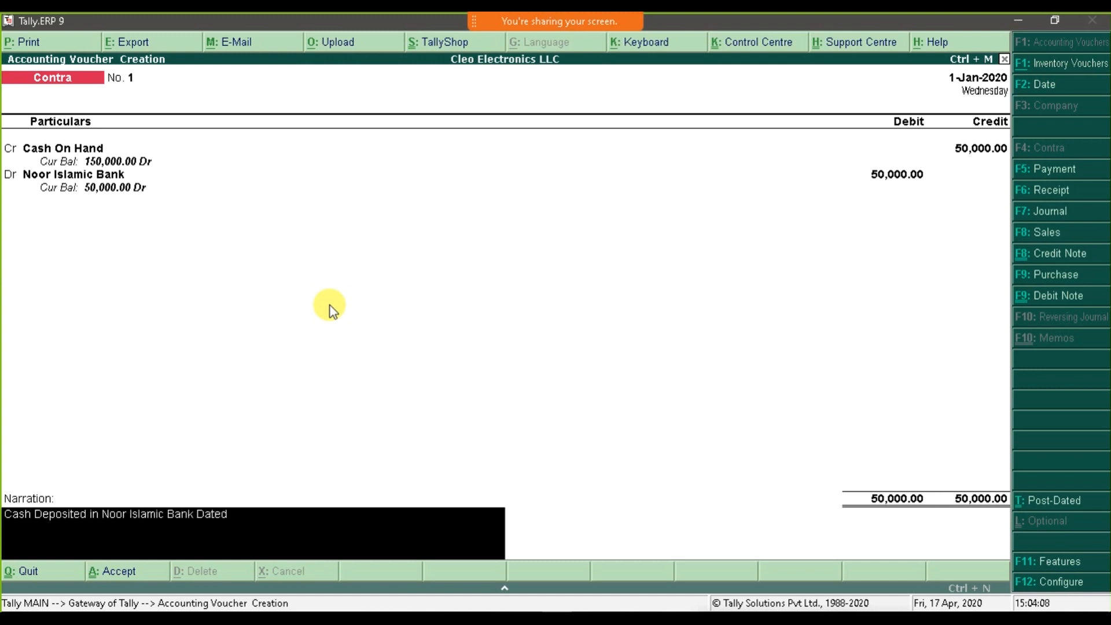
{"action": "type", "text": " 05-01-2020"}
{"action": "key", "text": "Return"}
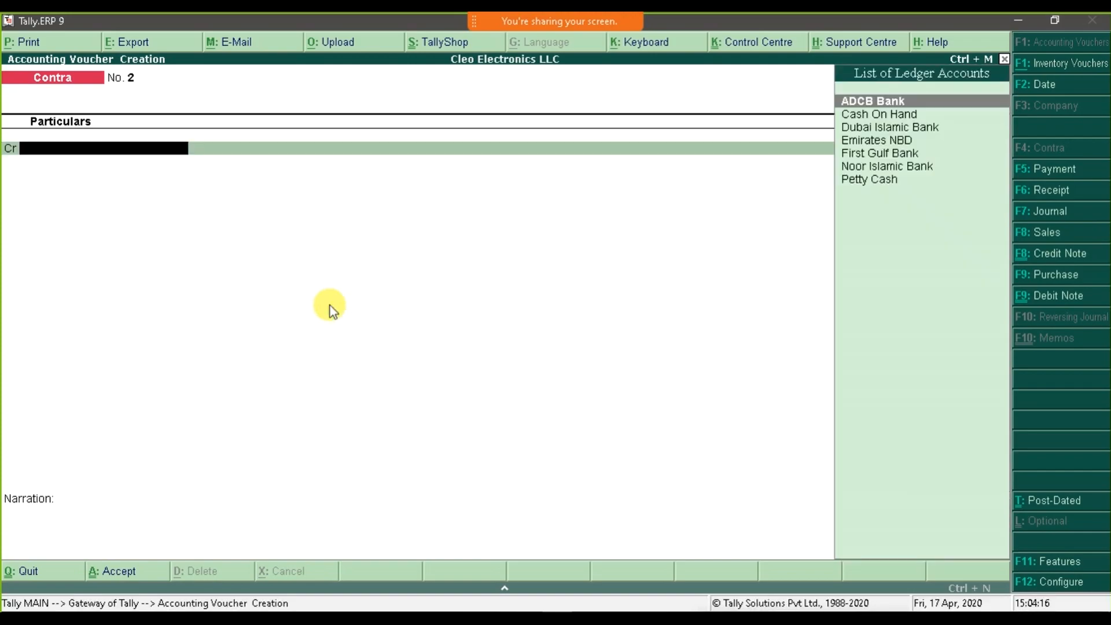
Review transaction 3 in the Word document, and look for an Emirates ledger in the new contra voucher in Tally.ERP 9.
{"action": "key", "text": "alt+Tab"}
{"action": "triple_click", "coordinate": [298, 345]}
{"action": "double_click", "coordinate": [316, 378]}
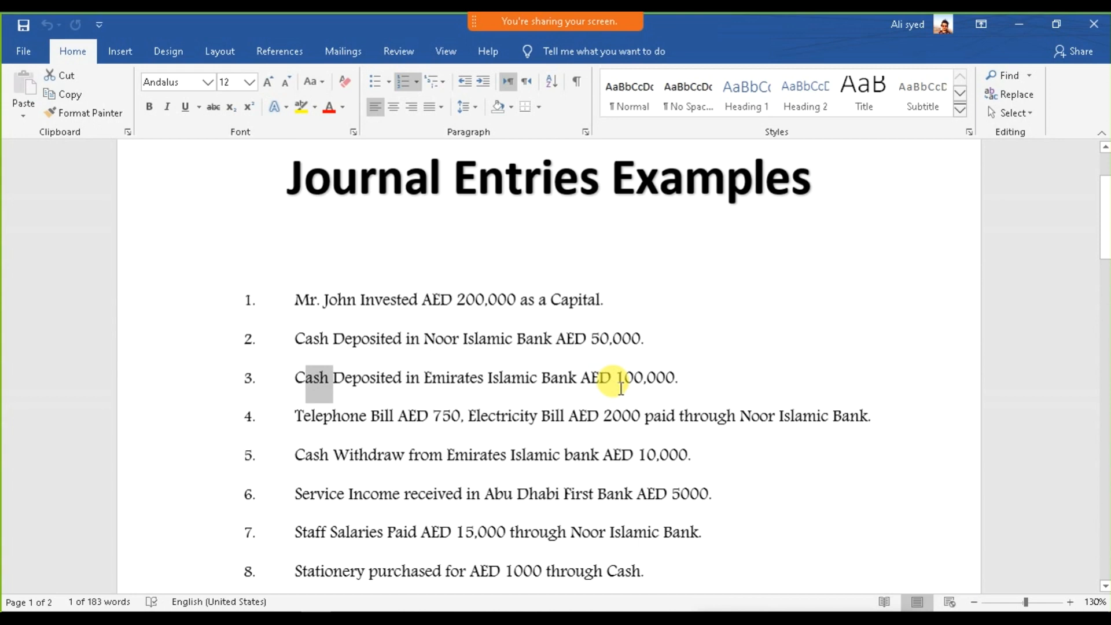
{"action": "left_click", "coordinate": [559, 620]}
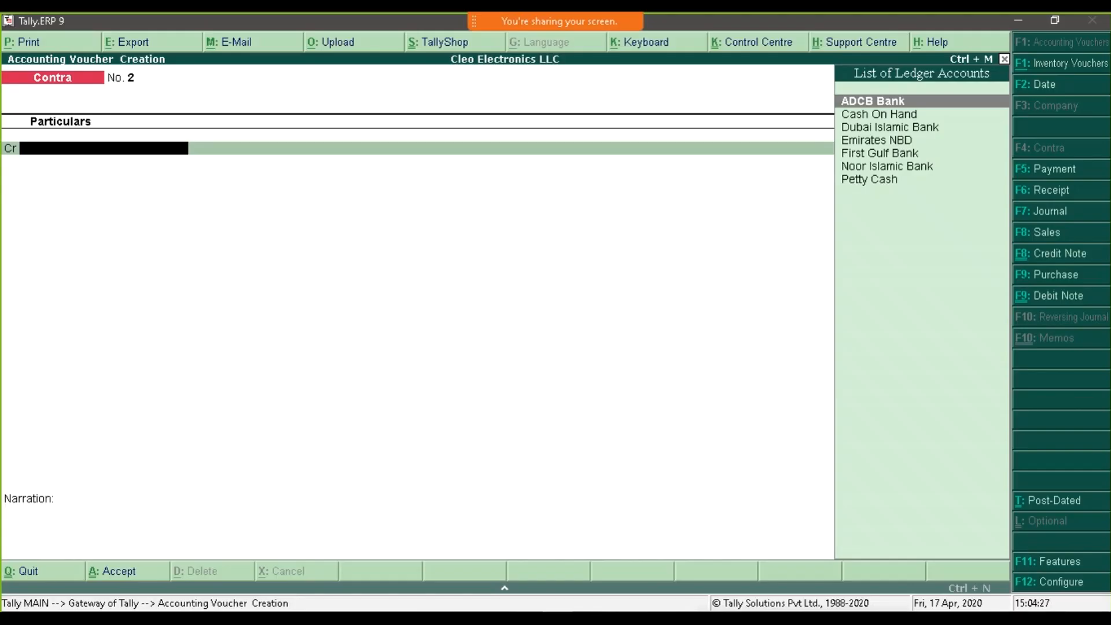
{"action": "type", "text": "Emirates"}
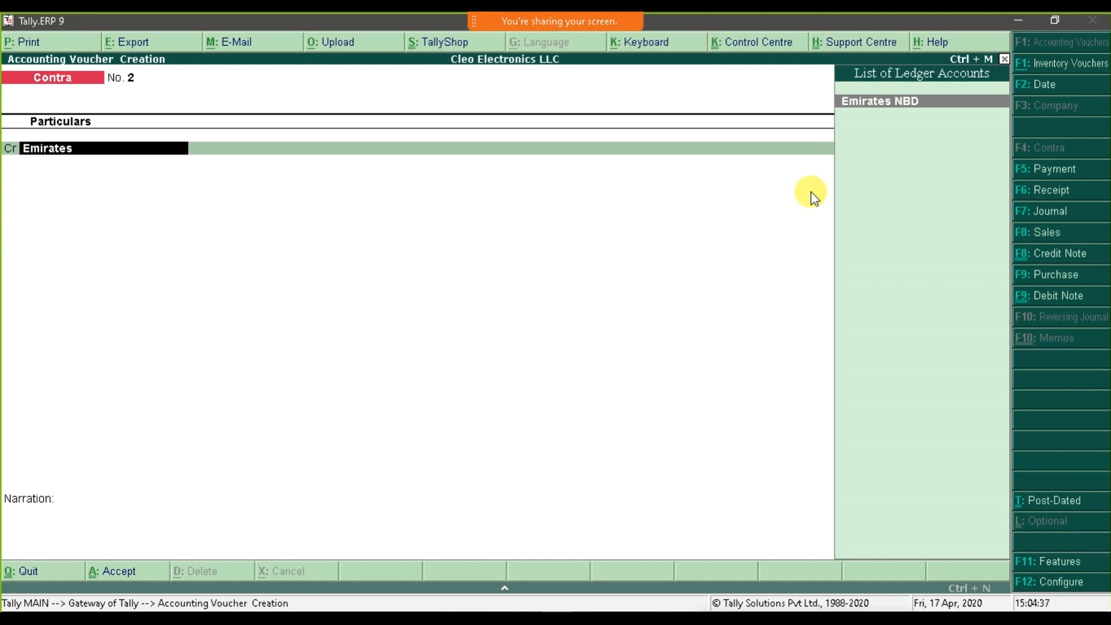
{"action": "key", "text": "Escape"}
{"action": "key", "text": "Escape"}
{"action": "key", "text": "y"}
{"action": "key", "text": "Up"}
{"action": "key", "text": "Up"}
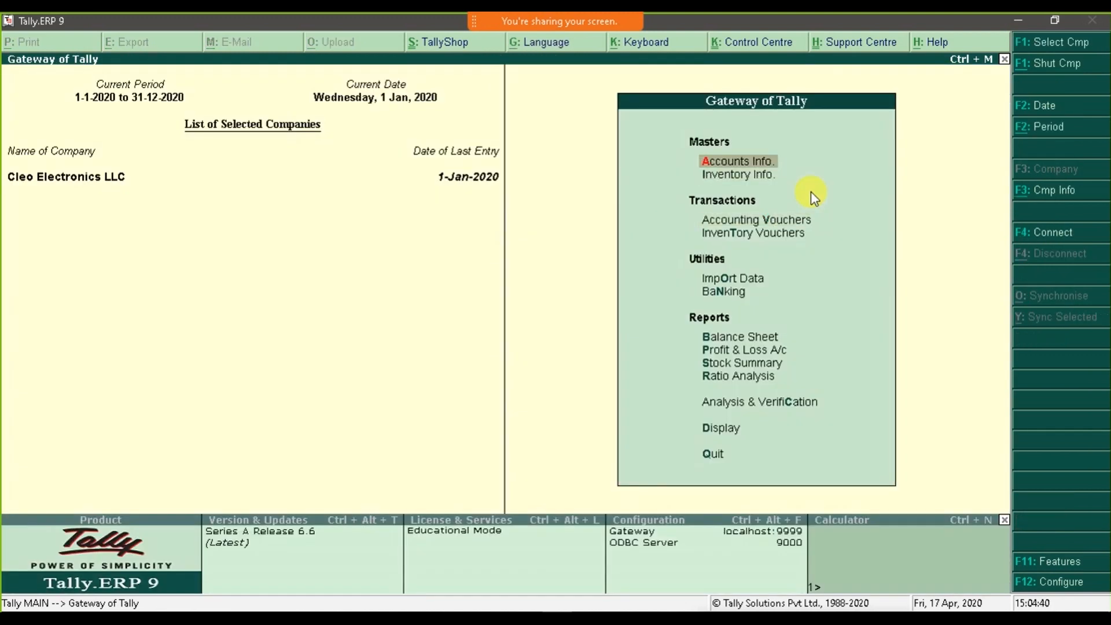
{"action": "key", "text": "Return"}
{"action": "key", "text": "Down"}
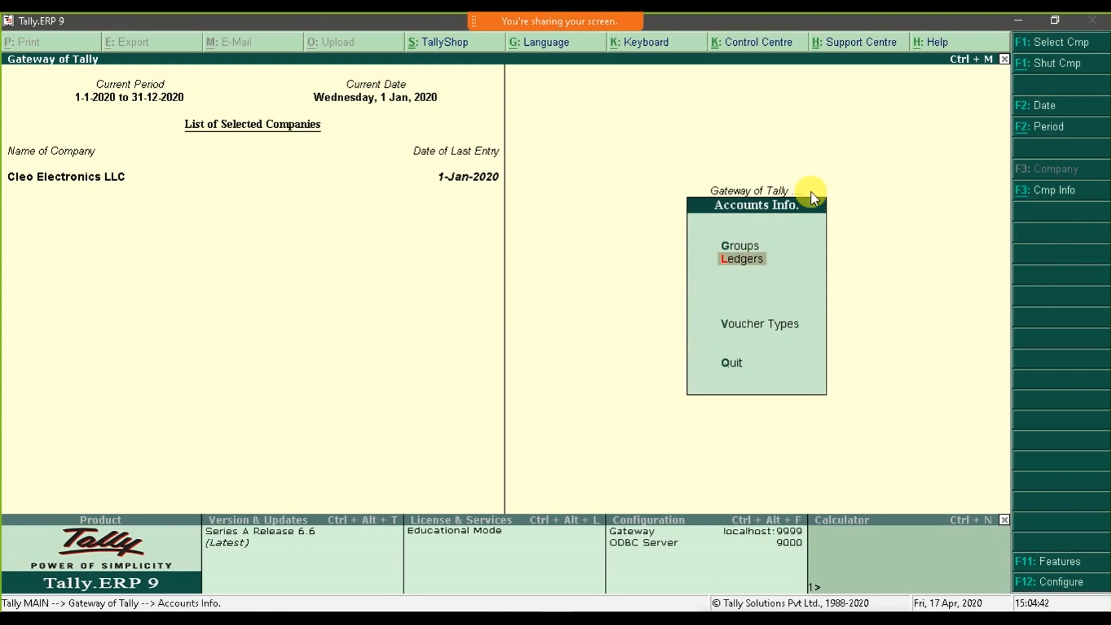
{"action": "key", "text": "Escape"}
{"action": "key", "text": "Down"}
{"action": "key", "text": "Down"}
{"action": "key", "text": "Down"}
{"action": "key", "text": "Up"}
{"action": "key", "text": "Return"}
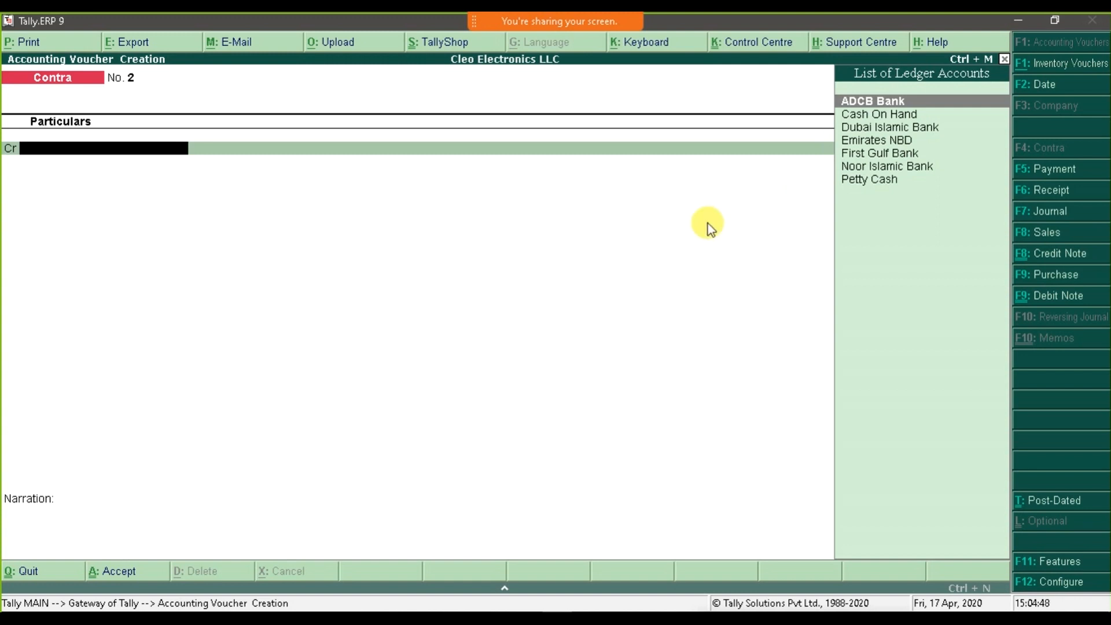
Switch to the Excel workbook and enter the note "If you want to create anything new" in A39 and "or by a shortcut in tally erp 9" in A40.
{"action": "key", "text": "alt+Tab"}
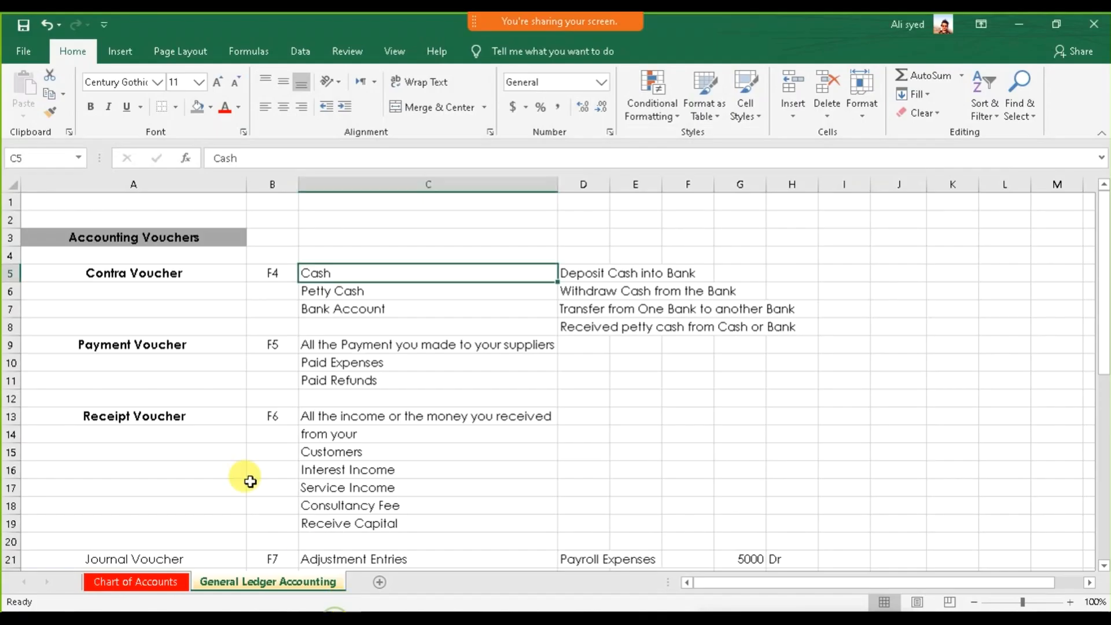
{"action": "scroll", "coordinate": [399, 422], "scroll_direction": "down", "scroll_amount": 9}
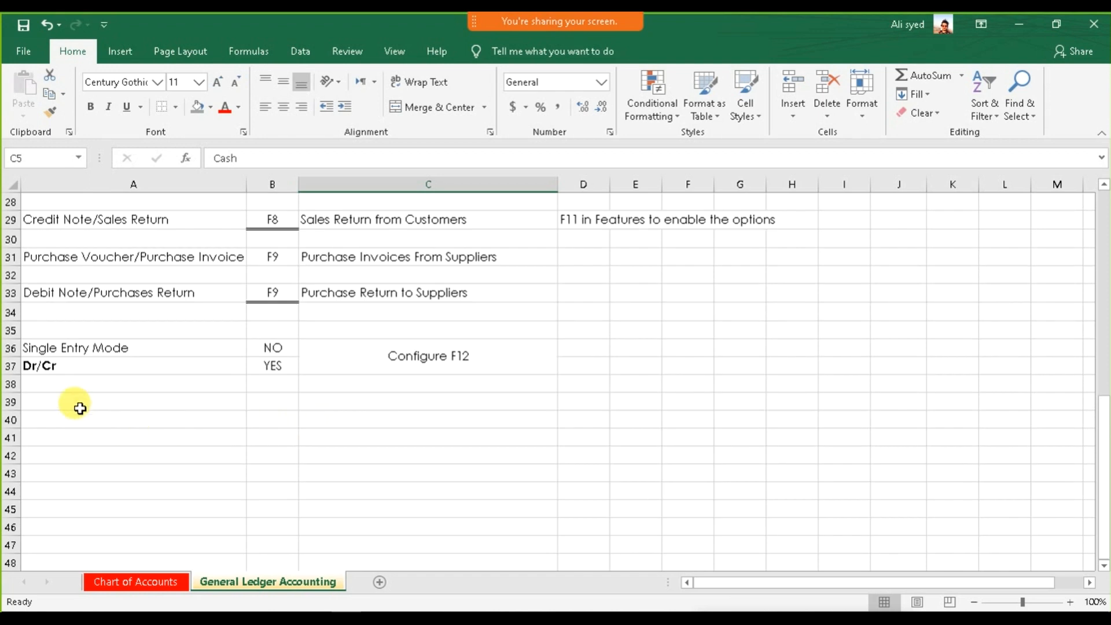
{"action": "left_click", "coordinate": [81, 404]}
{"action": "type", "text": "If y"}
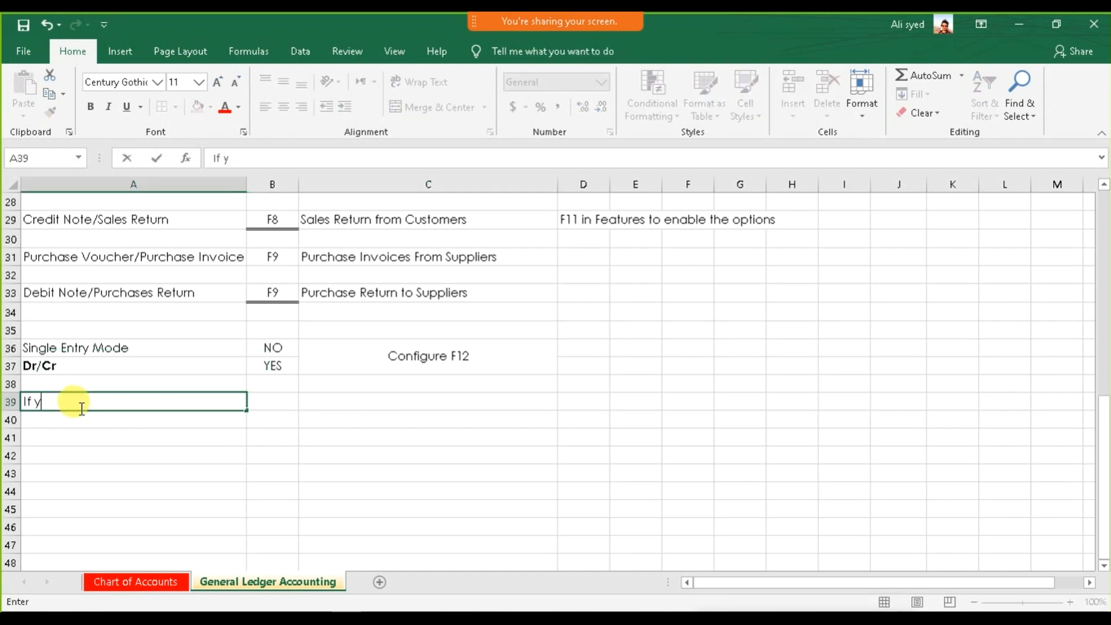
{"action": "type", "text": "ou want to cre"}
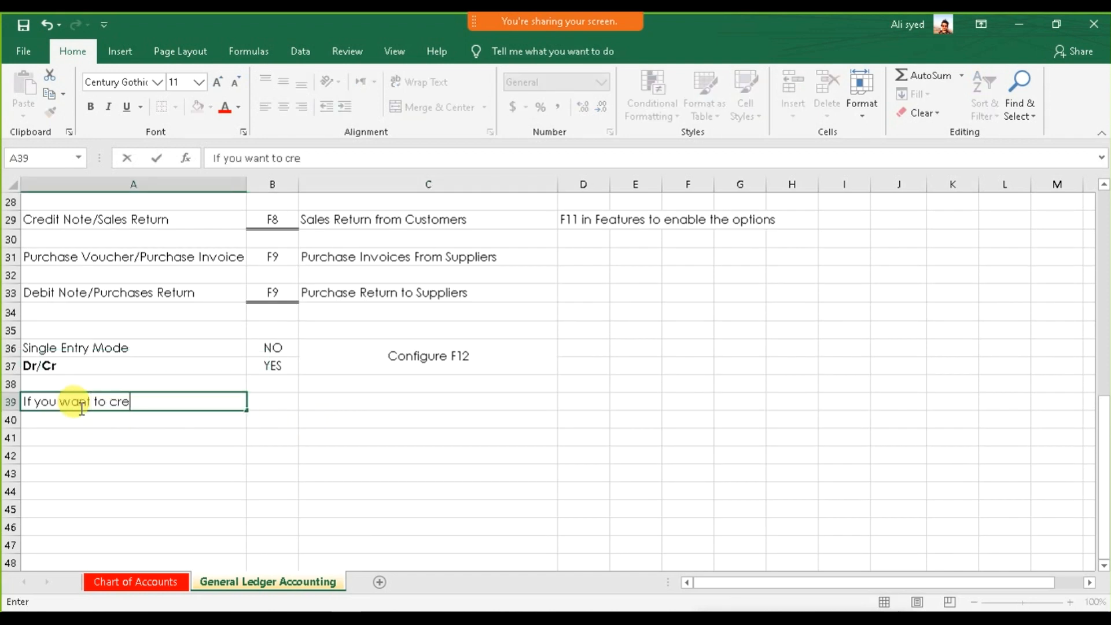
{"action": "type", "text": "ate anything new"}
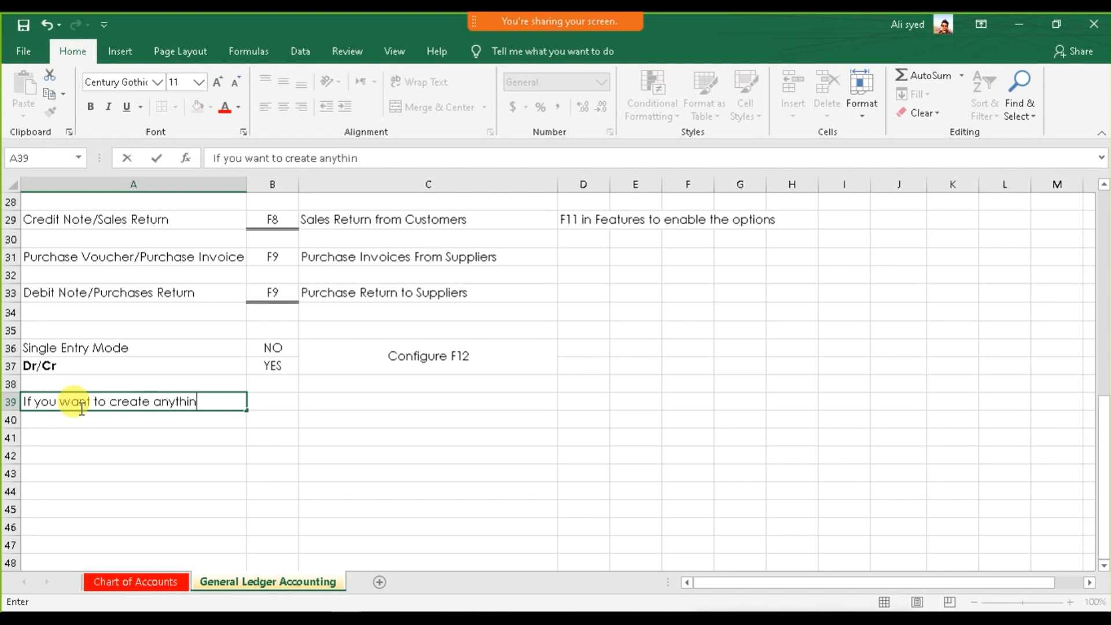
{"action": "key", "text": "Return"}
{"action": "type", "text": "or bya short"}
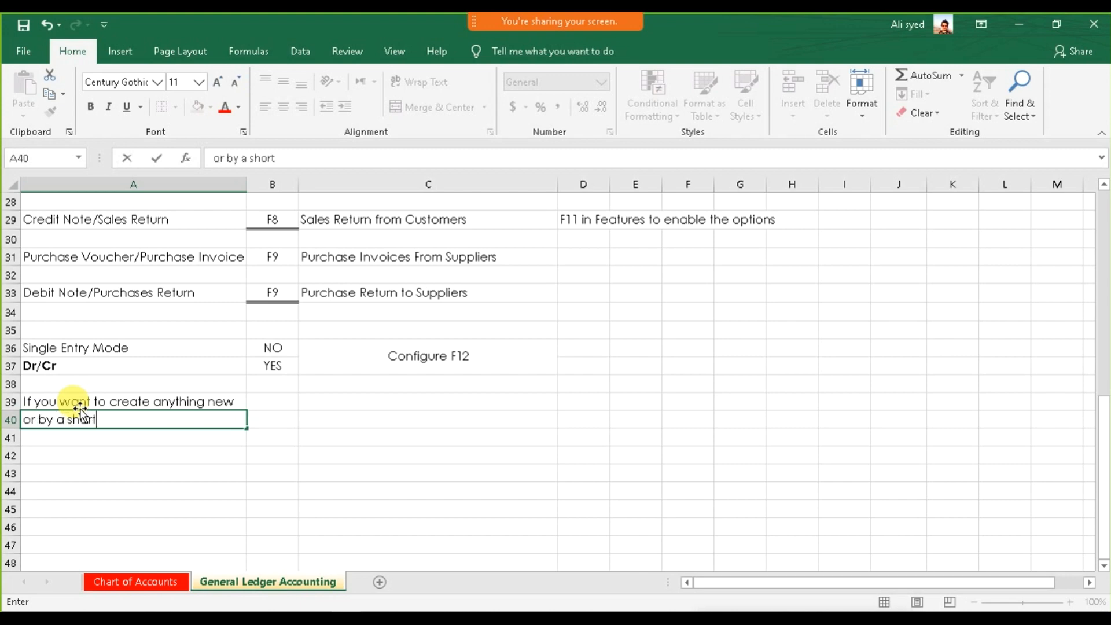
{"action": "type", "text": "cut in tall"}
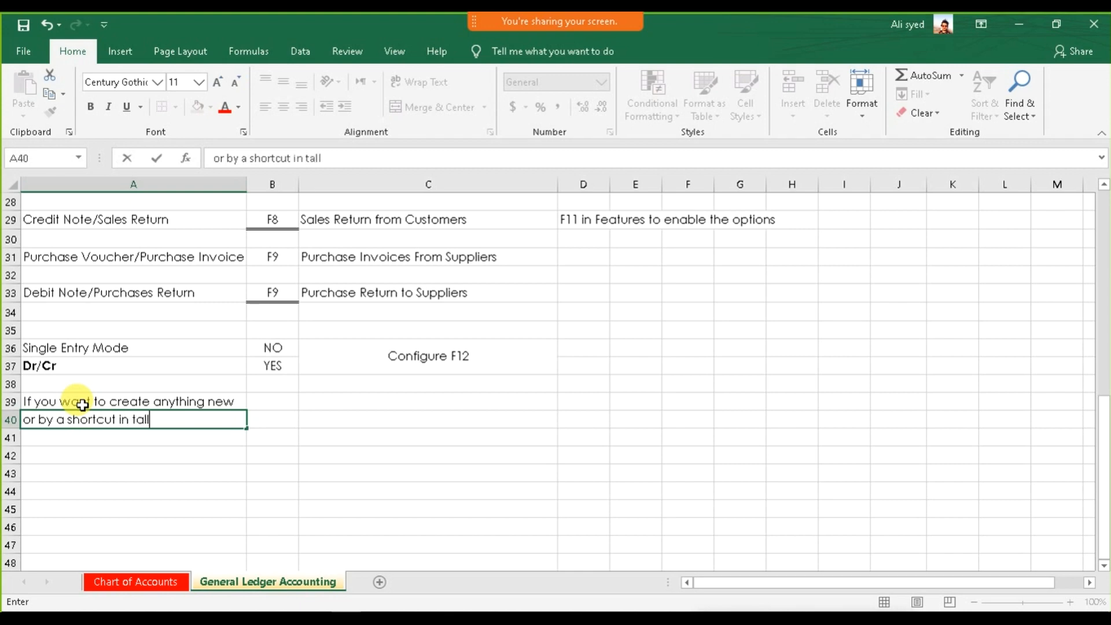
{"action": "type", "text": "y erp 9"}
Enter the shortcut ALT+C in cell C40 beside the note and select cells C39:C40.
{"action": "key", "text": "Tab"}
{"action": "key", "text": "Tab"}
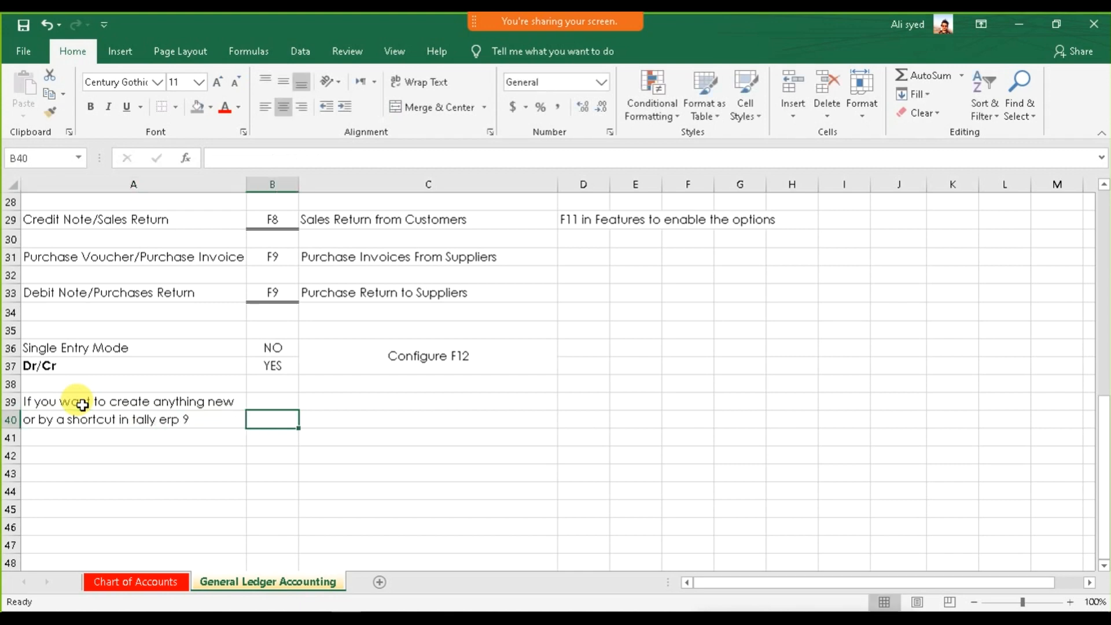
{"action": "key", "text": "shift+Up"}
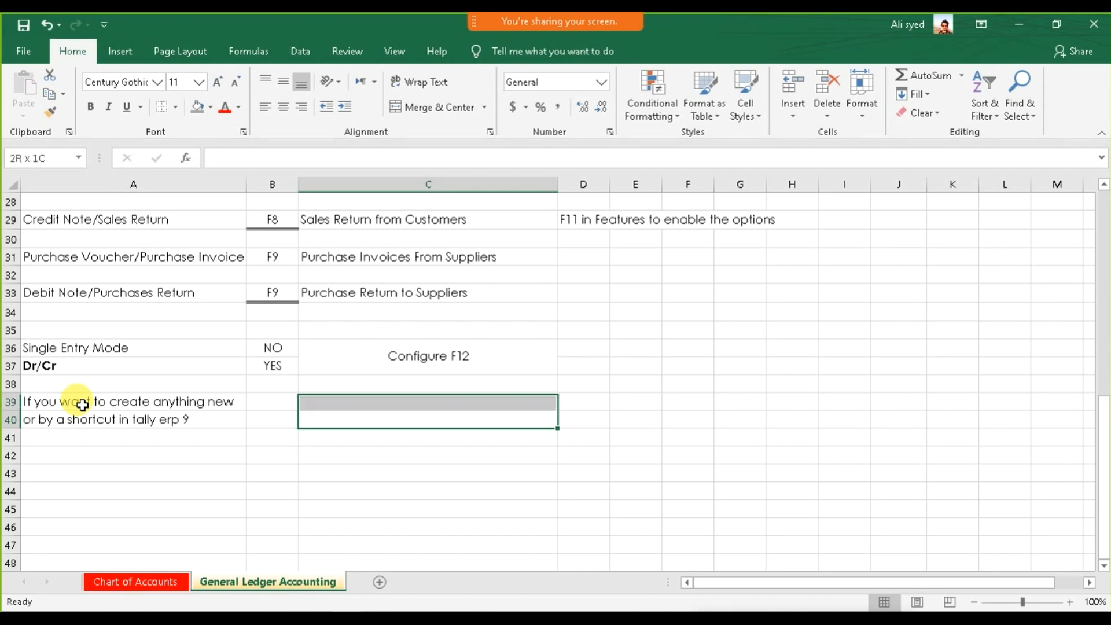
{"action": "type", "text": "A"}
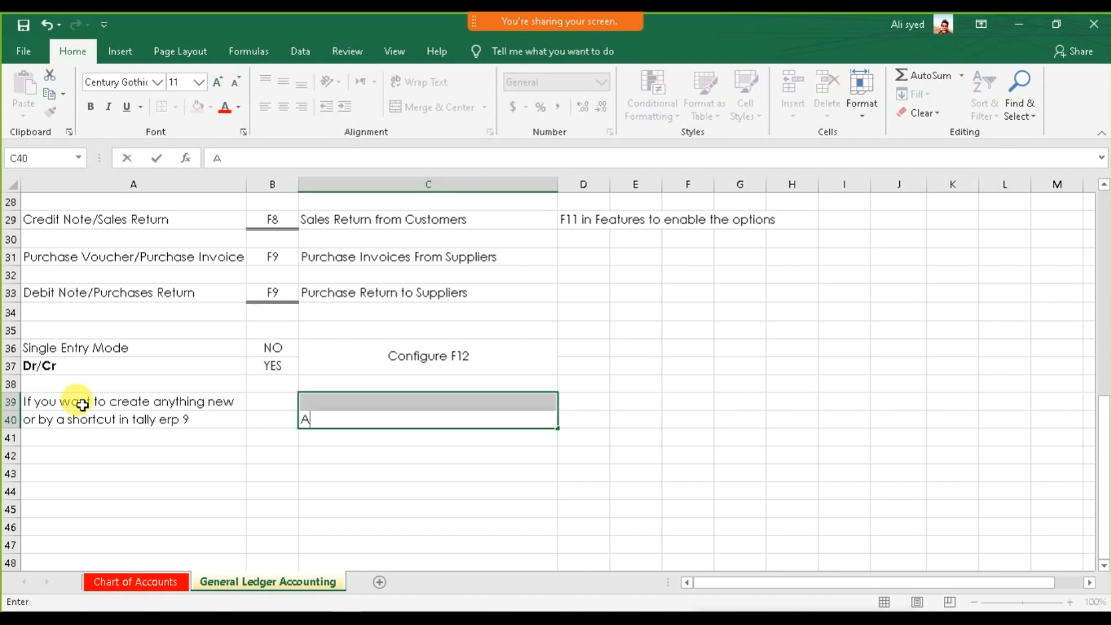
{"action": "type", "text": "LT+C"}
{"action": "left_click", "coordinate": [378, 493]}
{"action": "left_click_drag", "start_coordinate": [330, 405], "coordinate": [366, 417]}
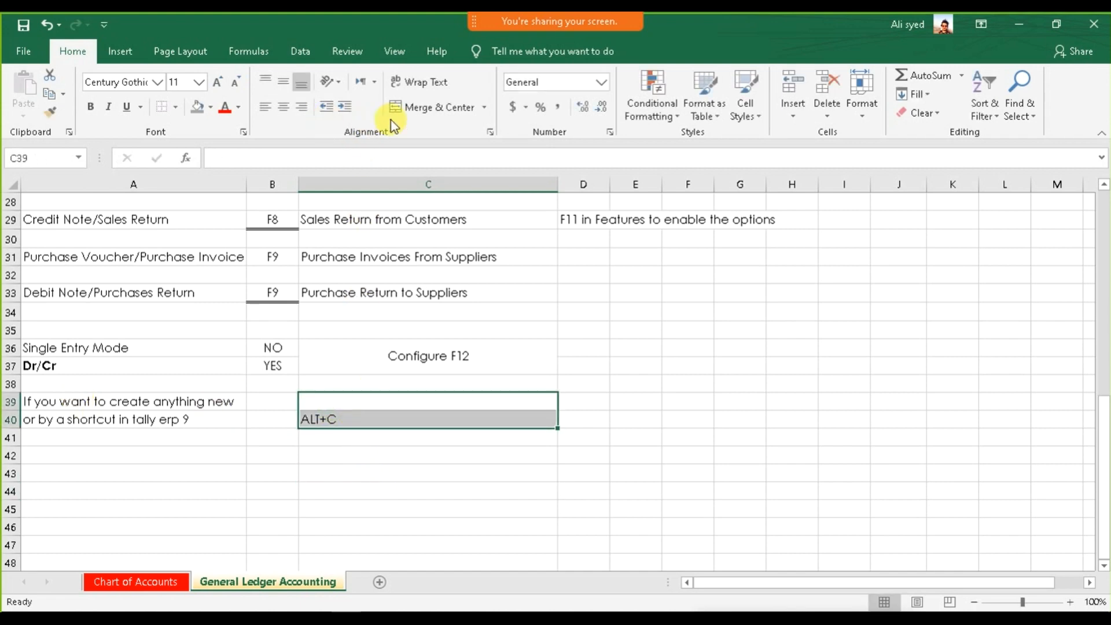
Merge and center cells C39:C40 and align their ALT+C text to the vertical middle.
{"action": "left_click", "coordinate": [429, 109]}
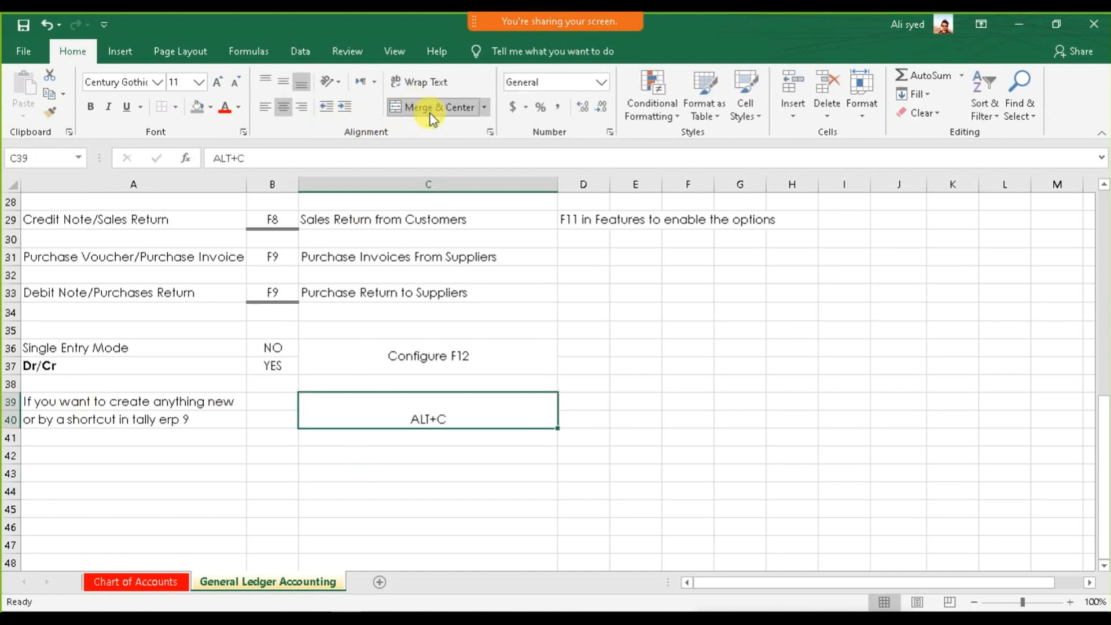
{"action": "left_click", "coordinate": [279, 82]}
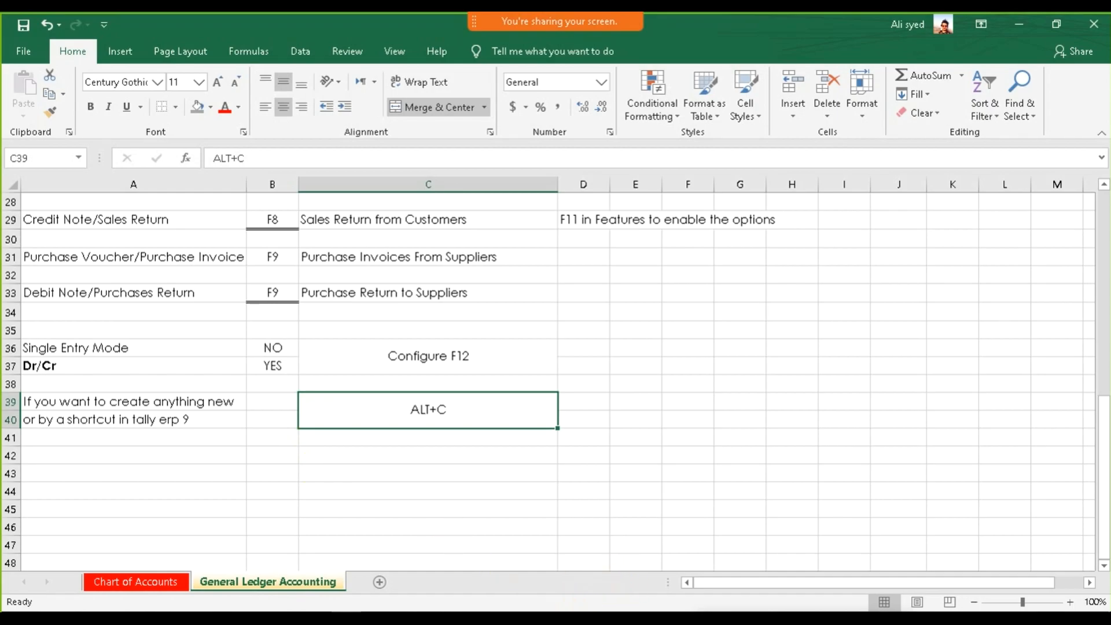
Switch to Tally.ERP 9 and create the ledger Emirates Islamic Bank under Bank Accounts from within contra voucher 2.
{"action": "key", "text": "alt+Tab"}
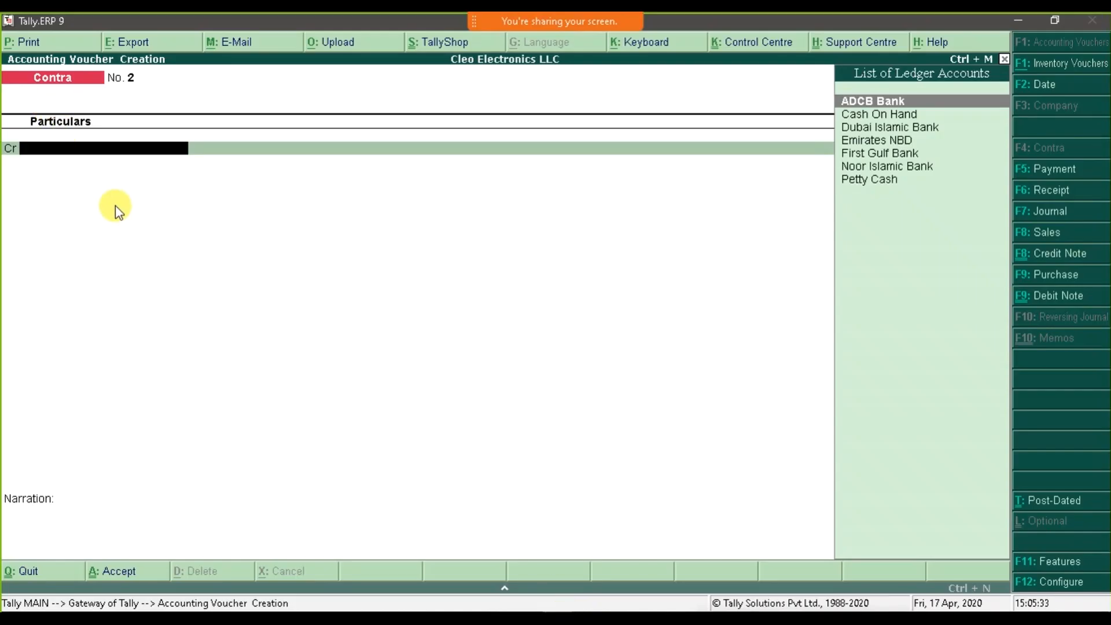
{"action": "key", "text": "alt+c"}
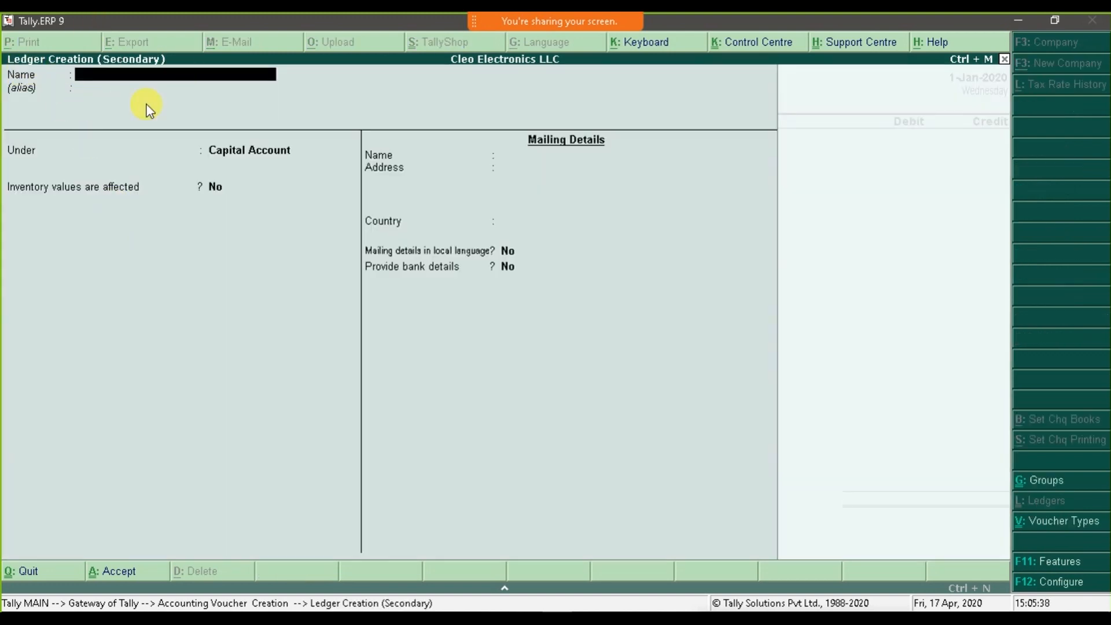
{"action": "type", "text": "Emirates Islamic Bank"}
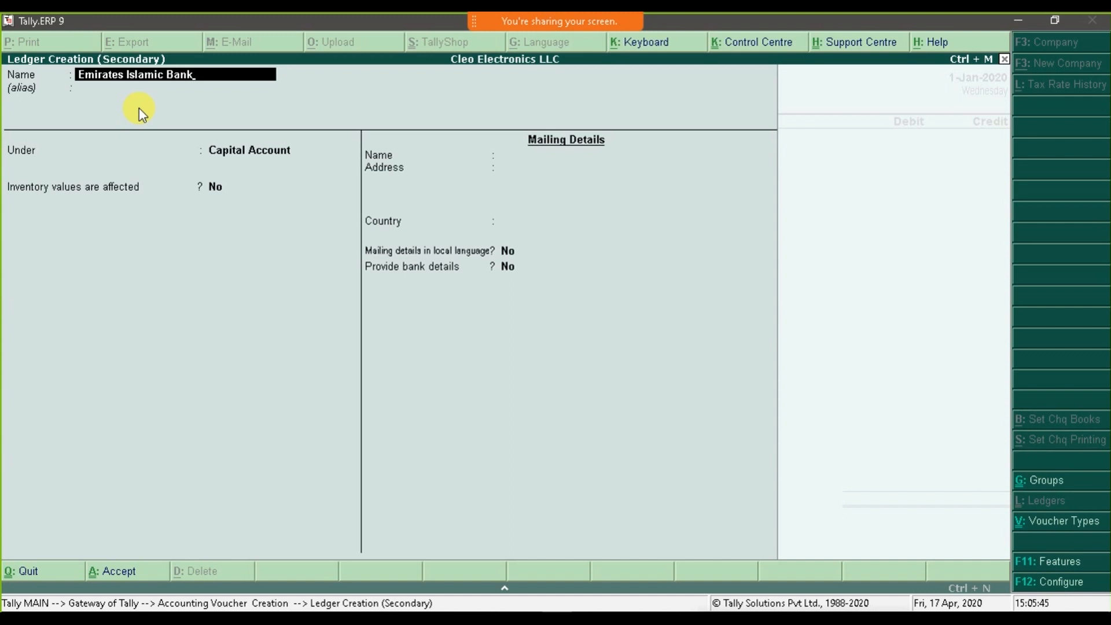
{"action": "key", "text": "Return"}
{"action": "type", "text": "Bank"}
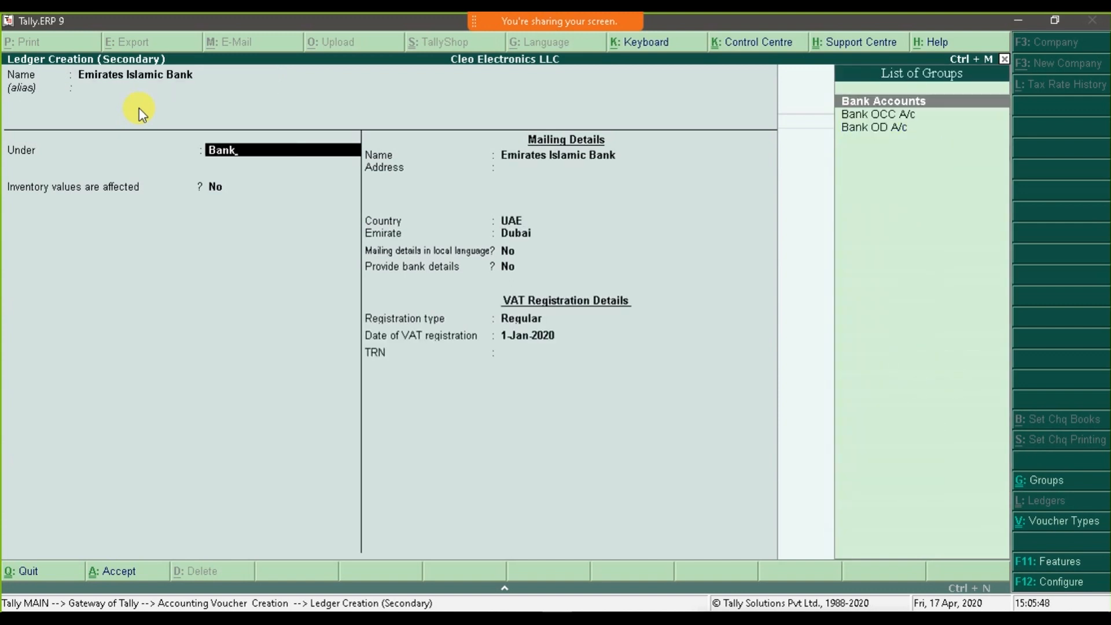
{"action": "key", "text": "Return"}
{"action": "key", "text": "ctrl+a"}
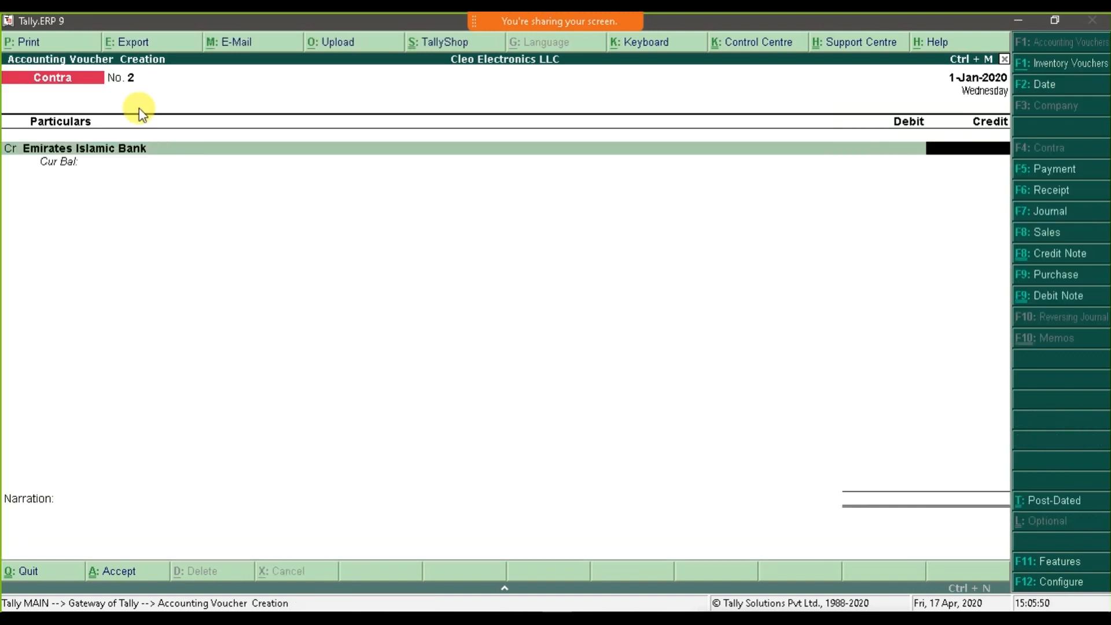
{"action": "key", "text": "alt+Tab"}
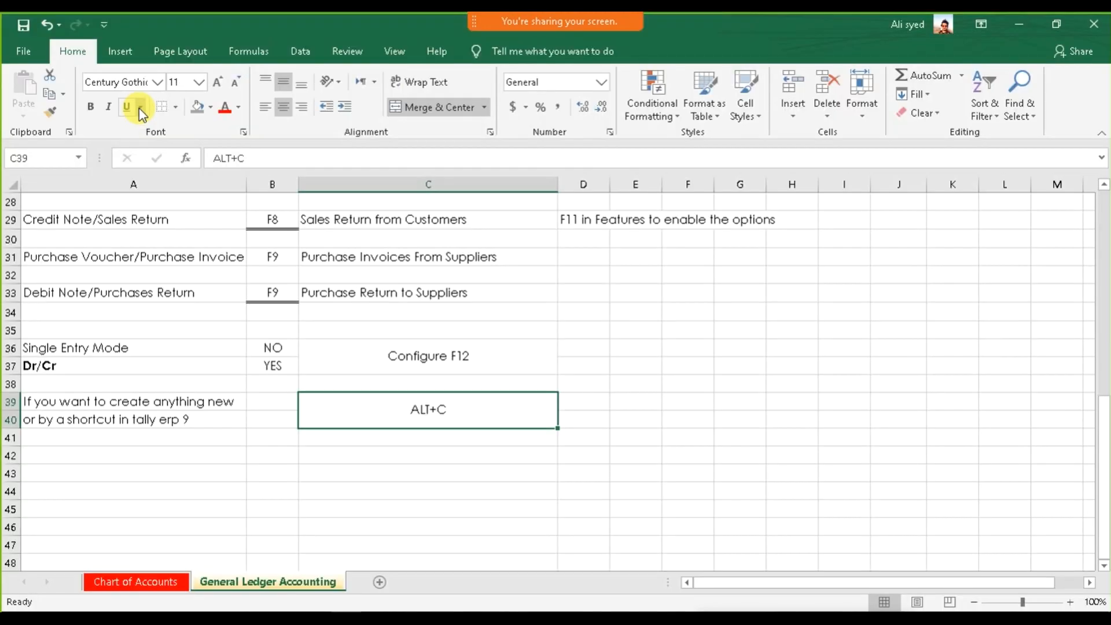
{"action": "key", "text": "alt+Tab"}
{"action": "key", "text": "alt+Tab"}
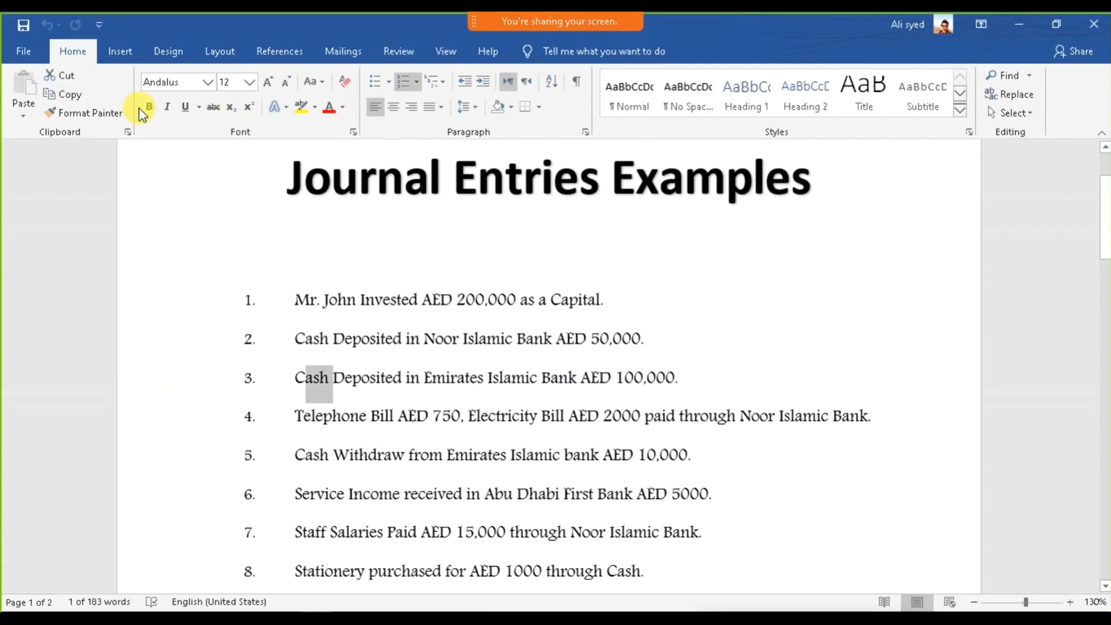
{"action": "key", "text": "alt+Tab"}
{"action": "type", "text": "100000"}
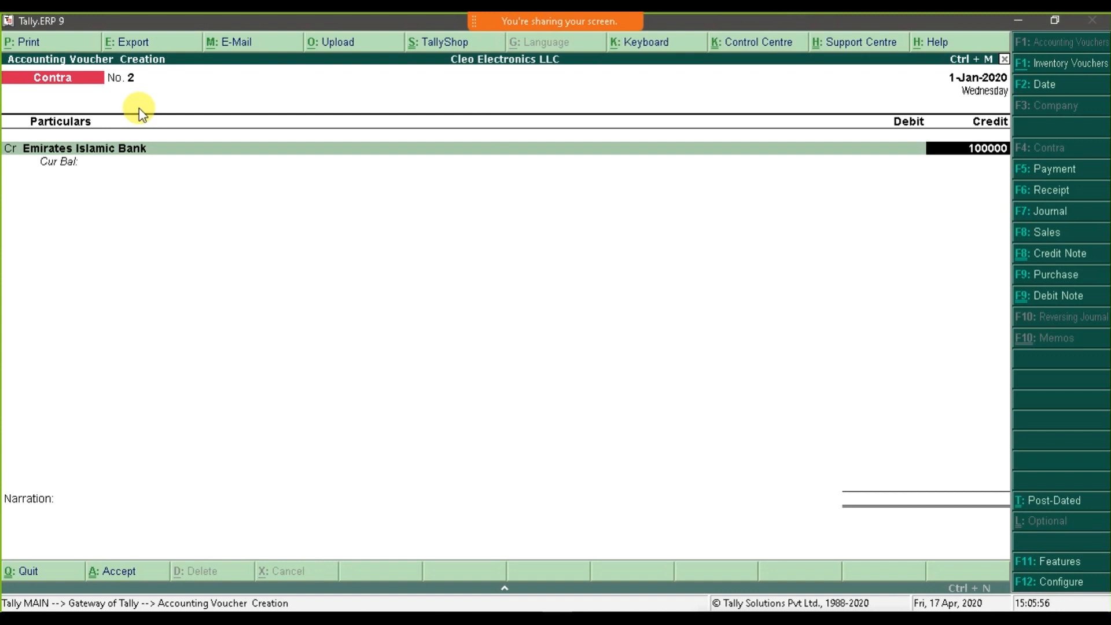
{"action": "key", "text": "Return"}
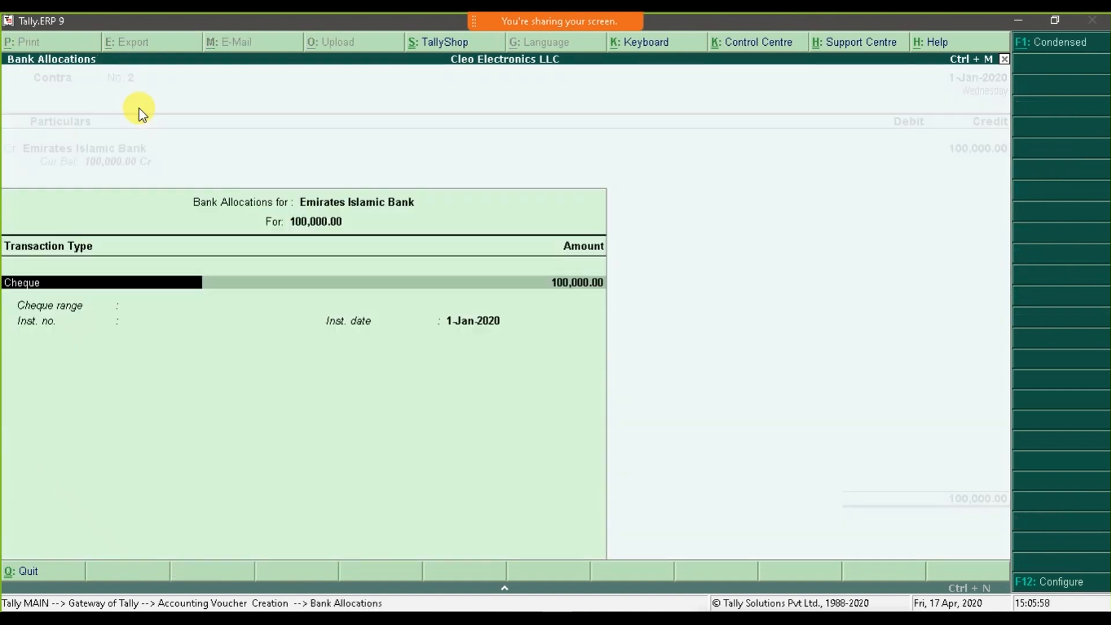
{"action": "key", "text": "Return"}
{"action": "key", "text": "Return"}
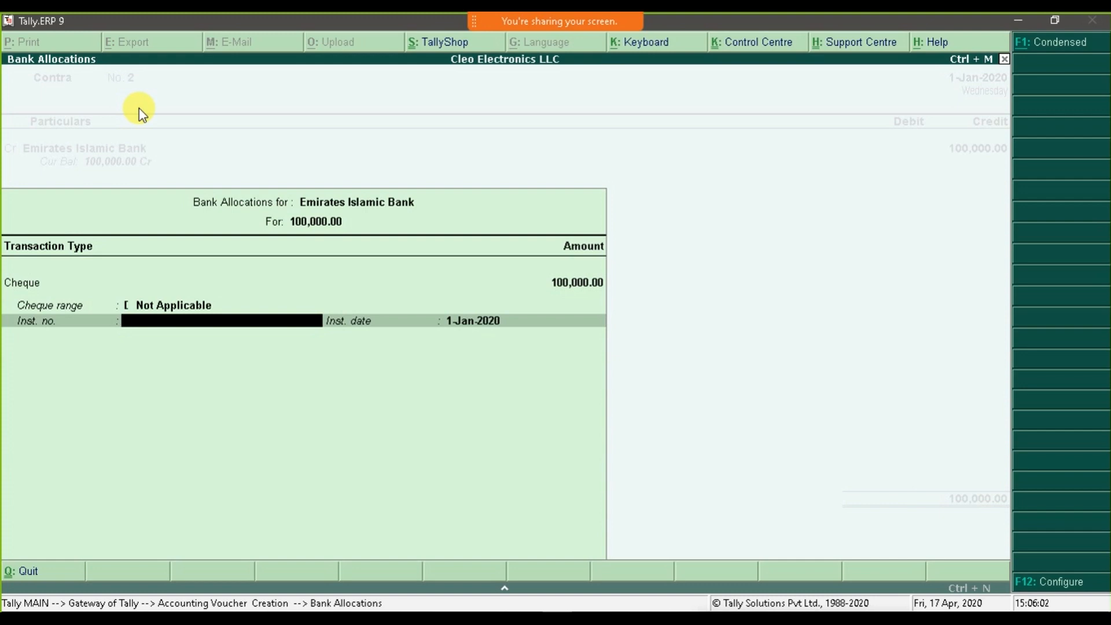
{"action": "key", "text": "BackSpace"}
{"action": "key", "text": "Escape"}
{"action": "key", "text": "Escape"}
{"action": "key", "text": "Return"}
{"action": "key", "text": "BackSpace"}
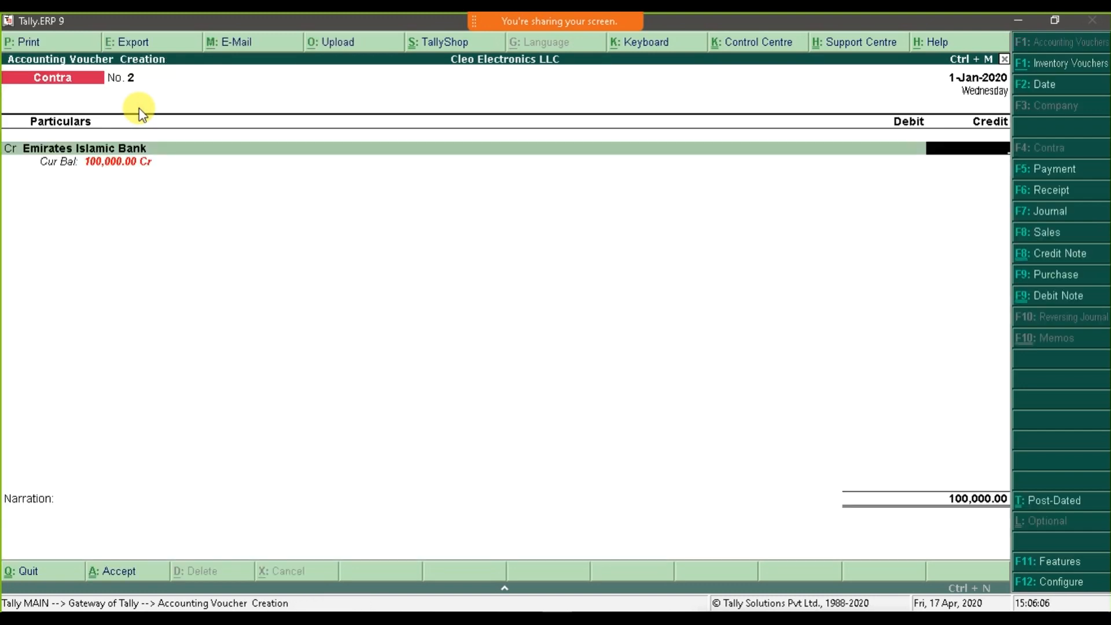
Replace the credit account in contra voucher 2 with Cash On Hand and credit it with 100,000.
{"action": "key", "text": "BackSpace"}
{"action": "type", "text": "Cash"}
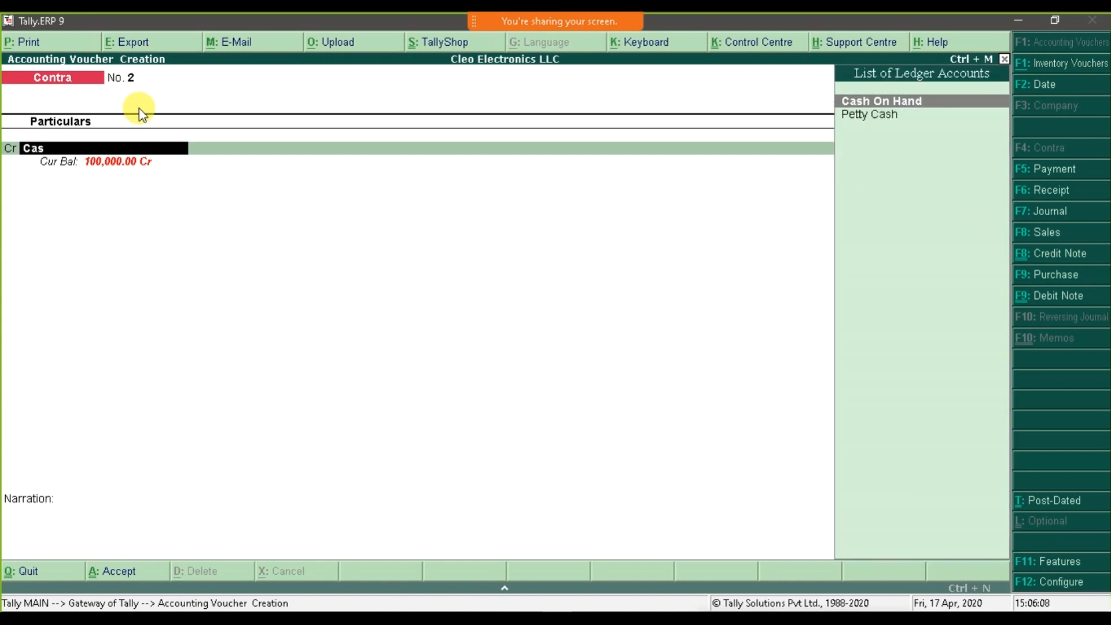
{"action": "key", "text": "Return"}
{"action": "type", "text": "100,000"}
{"action": "key", "text": "Return"}
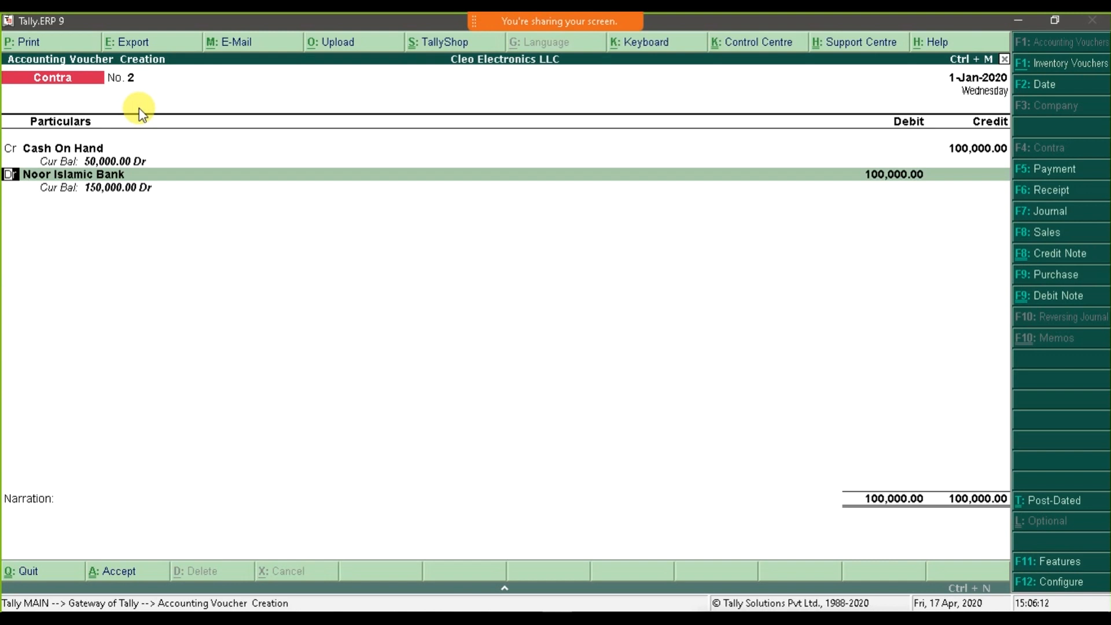
Debit Emirates Islamic Bank with 100,000 on the second line of the contra voucher.
{"action": "key", "text": "Return"}
{"action": "type", "text": "E"}
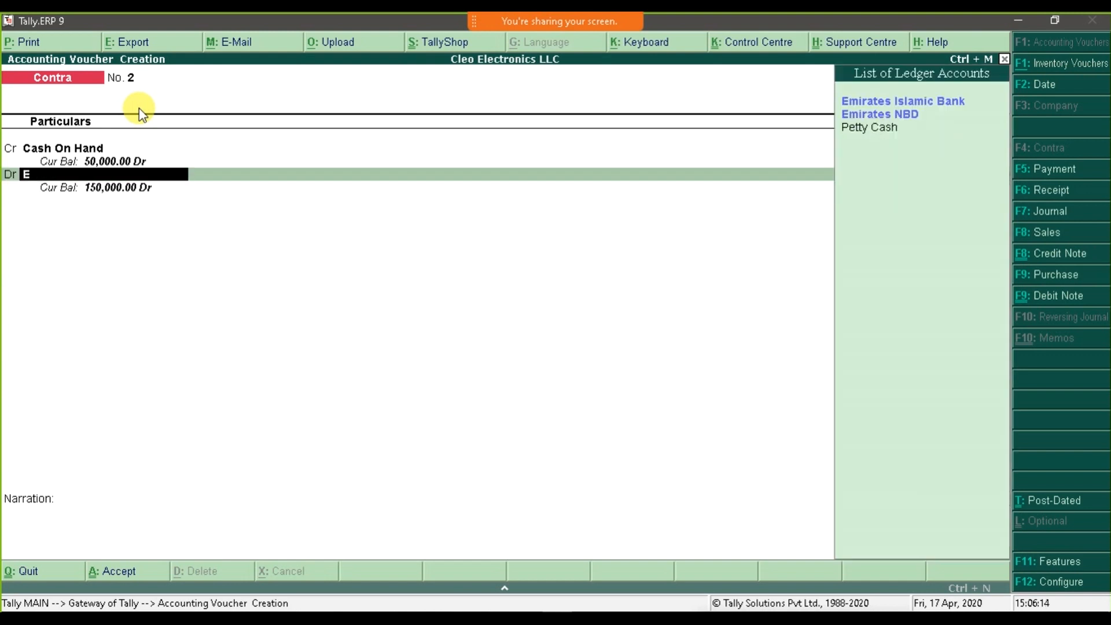
{"action": "key", "text": "Return"}
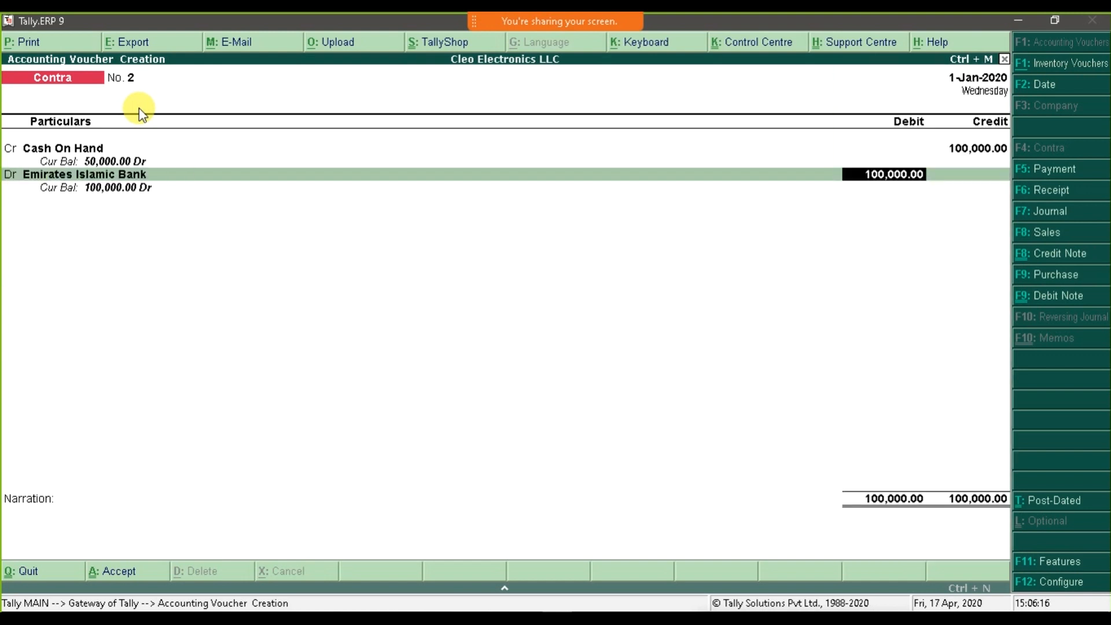
{"action": "key", "text": "Return"}
{"action": "key", "text": "Return"}
{"action": "key", "text": "Return"}
Enter the narration "Cash Deposited into Emirates islamic Bank" and save the contra voucher.
{"action": "type", "text": "Cash Dep"}
{"action": "type", "text": "osited into"}
{"action": "type", "text": " Emirates"}
{"action": "type", "text": " L"}
{"action": "type", "text": "slamic Bank"}
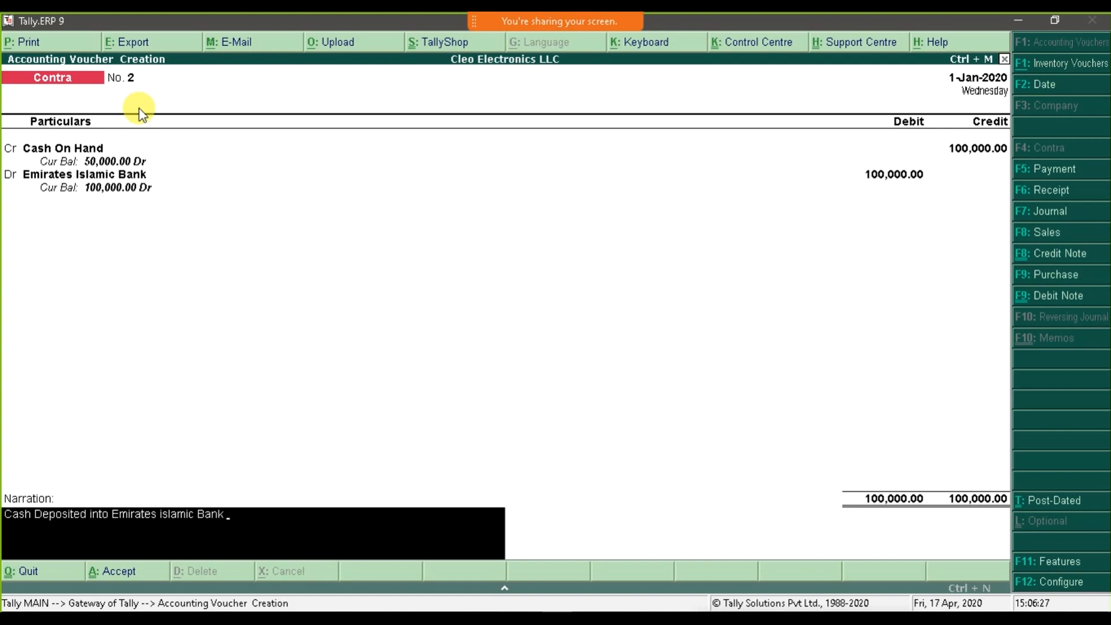
{"action": "key", "text": "Return"}
{"action": "key", "text": "Return"}
Highlight journal entry example 4 in the Word document, and start a payment voucher in Tally.ERP 9.
{"action": "key", "text": "alt+Tab"}
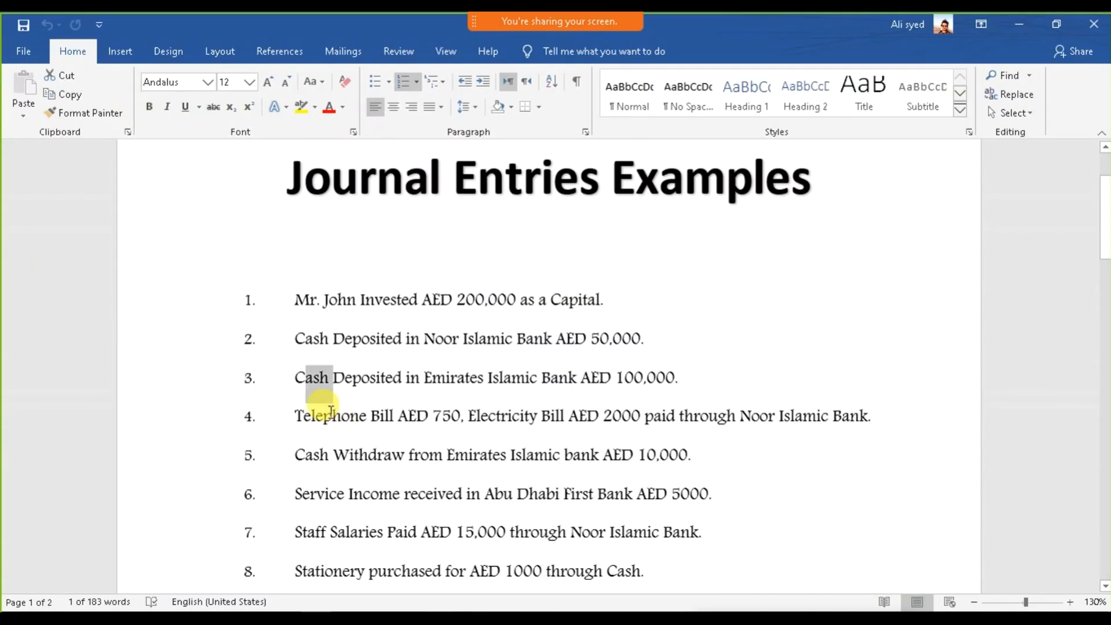
{"action": "left_click_drag", "start_coordinate": [295, 415], "coordinate": [861, 422]}
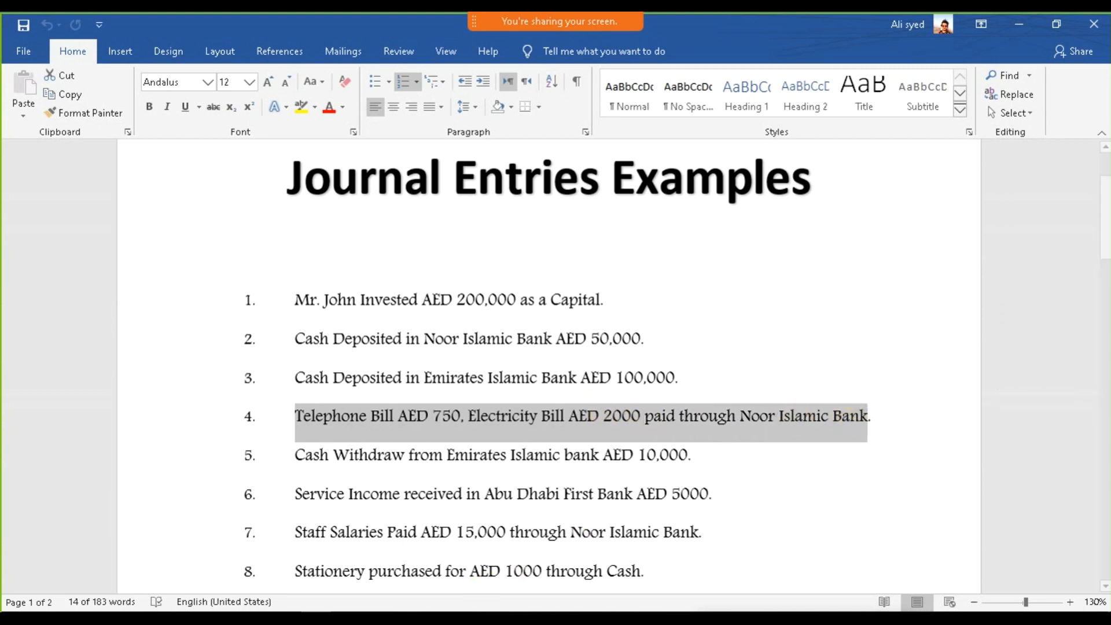
{"action": "key", "text": "alt+Tab"}
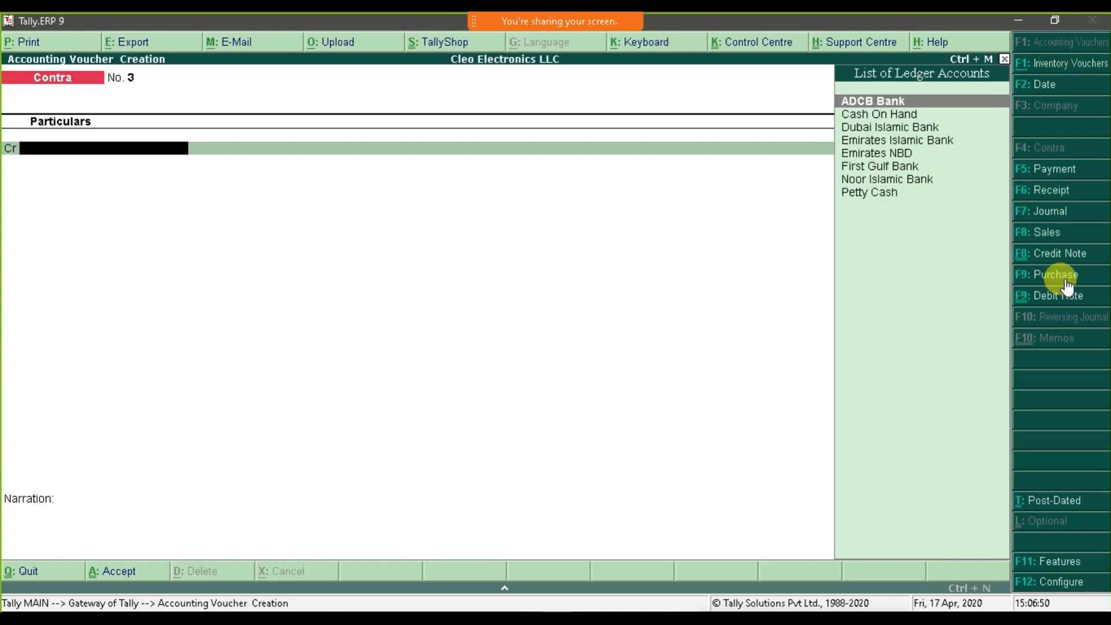
{"action": "left_click", "coordinate": [1059, 172]}
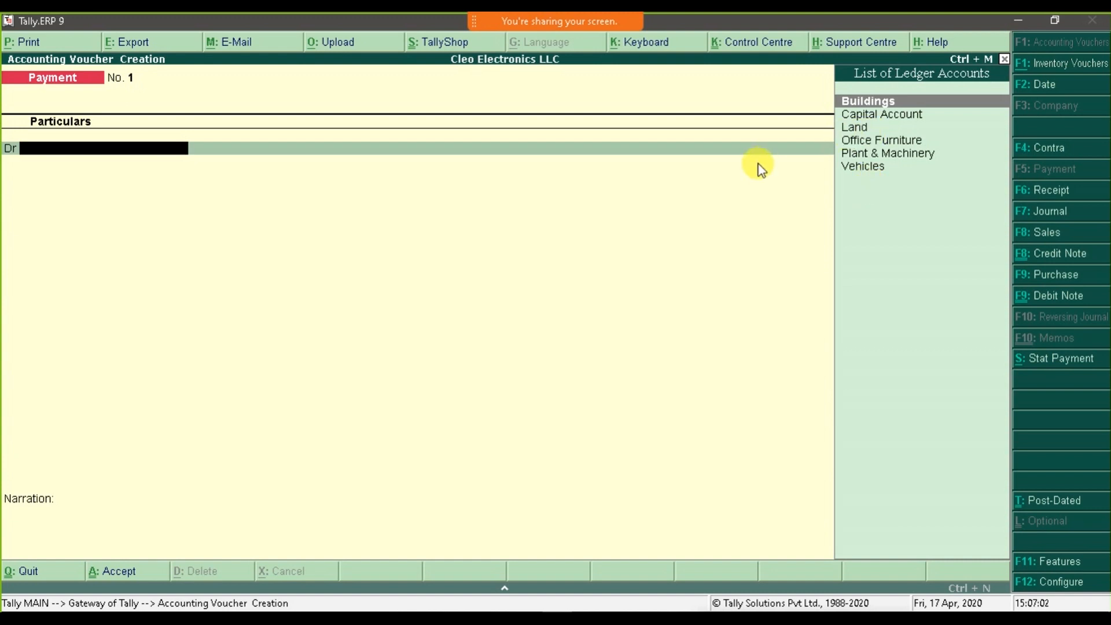
Start a new ledger named Telephone Expenses from the debit line and place it under Indirect Expenses.
{"action": "key", "text": "alt+c"}
{"action": "type", "text": "Telephone Exp"}
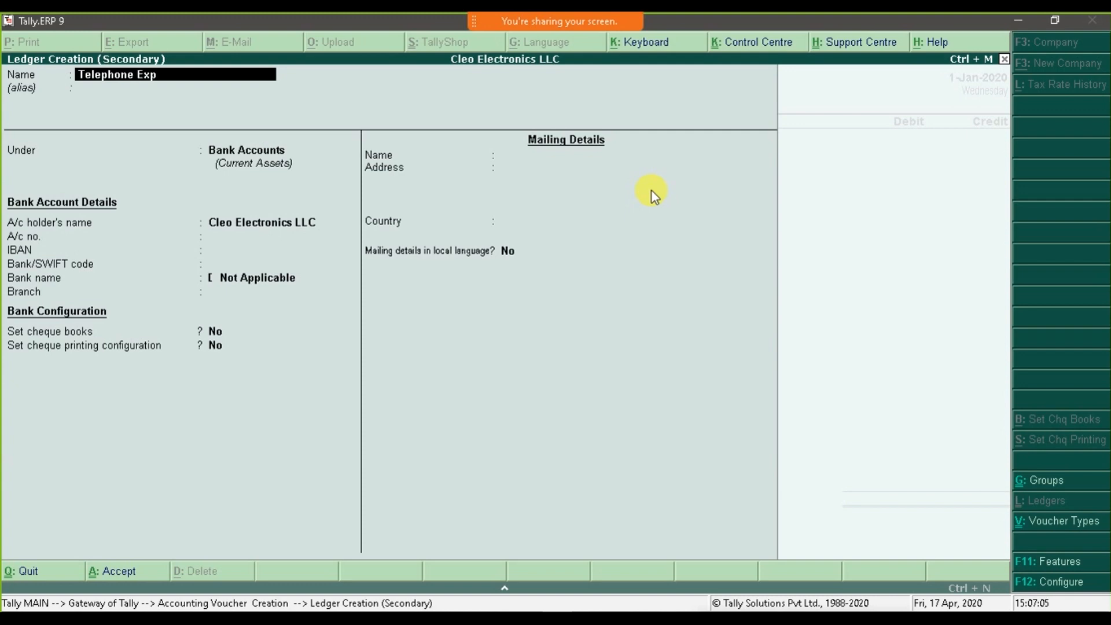
{"action": "type", "text": "enses"}
{"action": "key", "text": "Return"}
{"action": "type", "text": "In"}
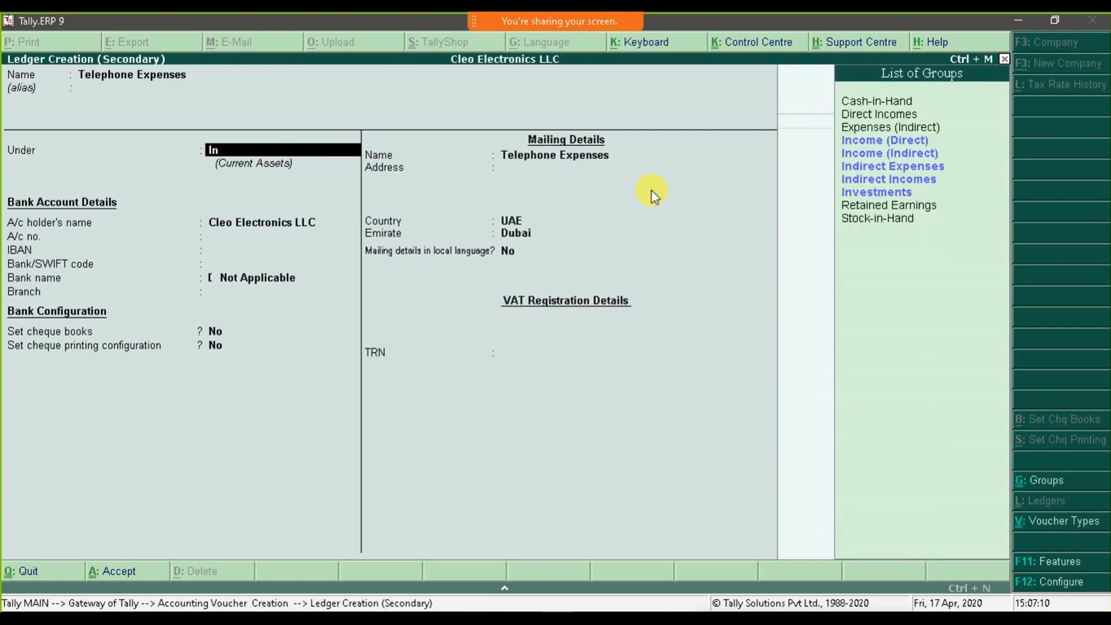
{"action": "key", "text": "Down"}
{"action": "key", "text": "Down"}
{"action": "key", "text": "Return"}
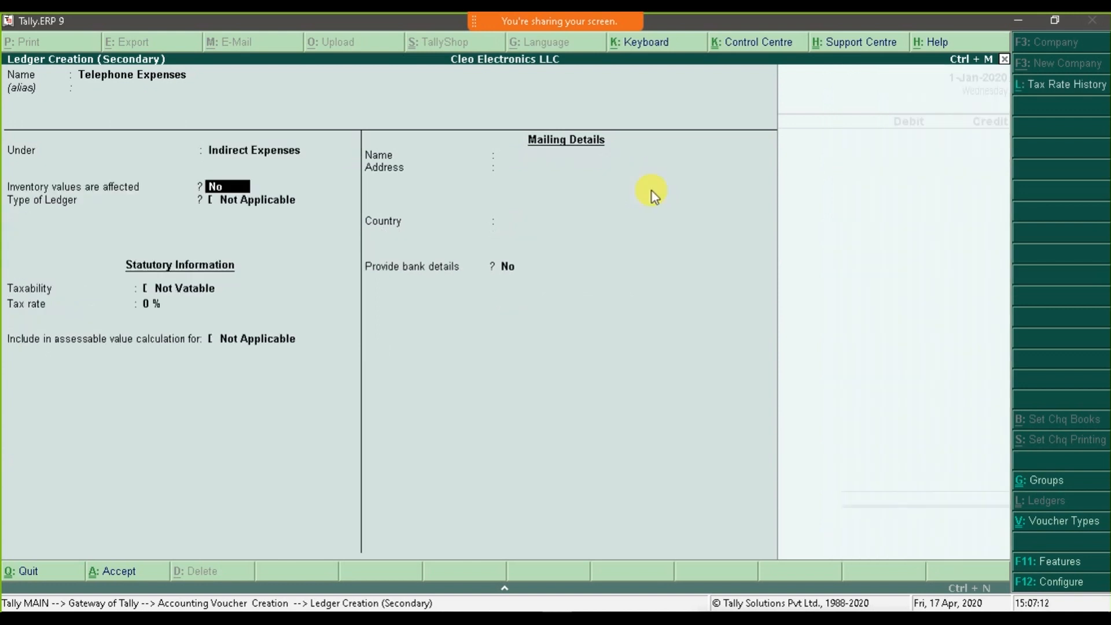
Set the Telephone Expenses ledger's taxability to Taxable, keep the supply type Goods, and save the ledger.
{"action": "key", "text": "Return"}
{"action": "key", "text": "Return"}
{"action": "key", "text": "Down"}
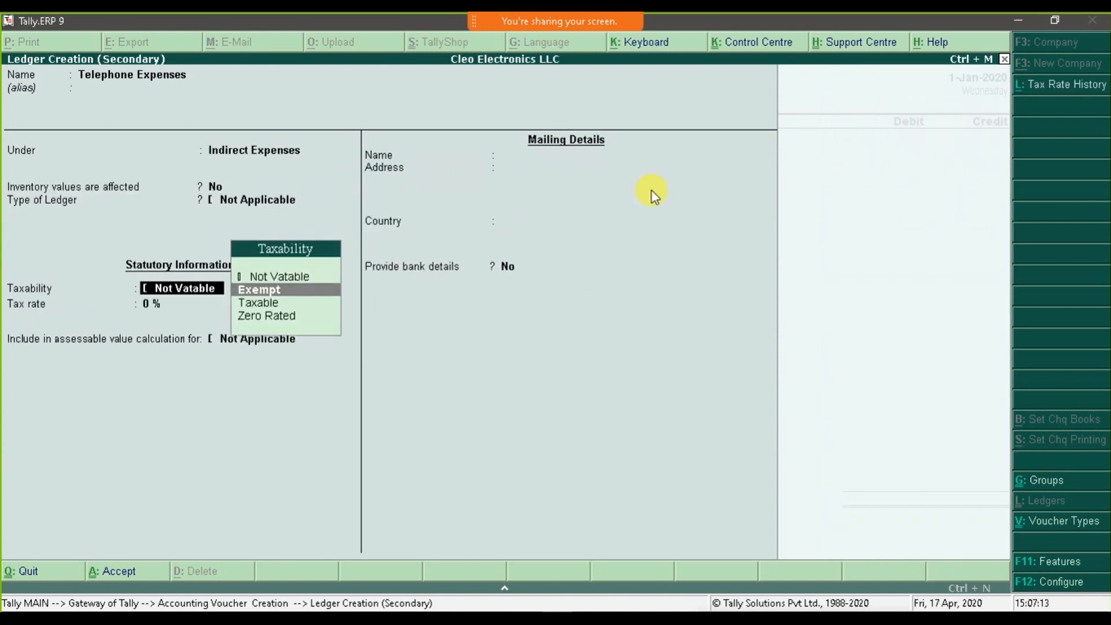
{"action": "key", "text": "Down"}
{"action": "key", "text": "Return"}
{"action": "key", "text": "Return"}
{"action": "key", "text": "Return"}
{"action": "key", "text": "Return"}
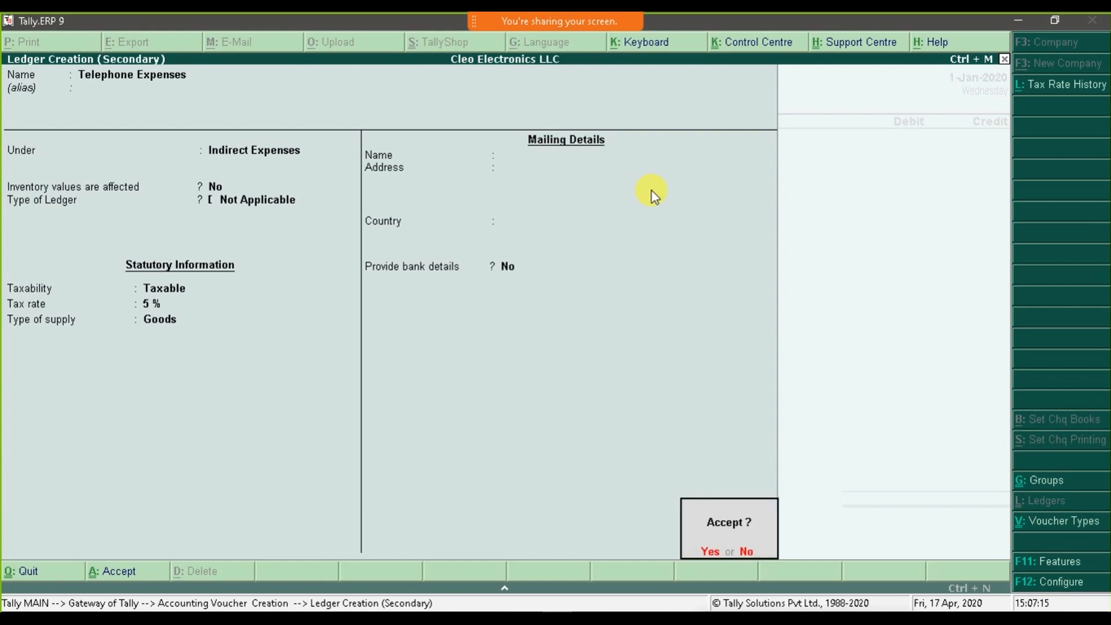
{"action": "key", "text": "Return"}
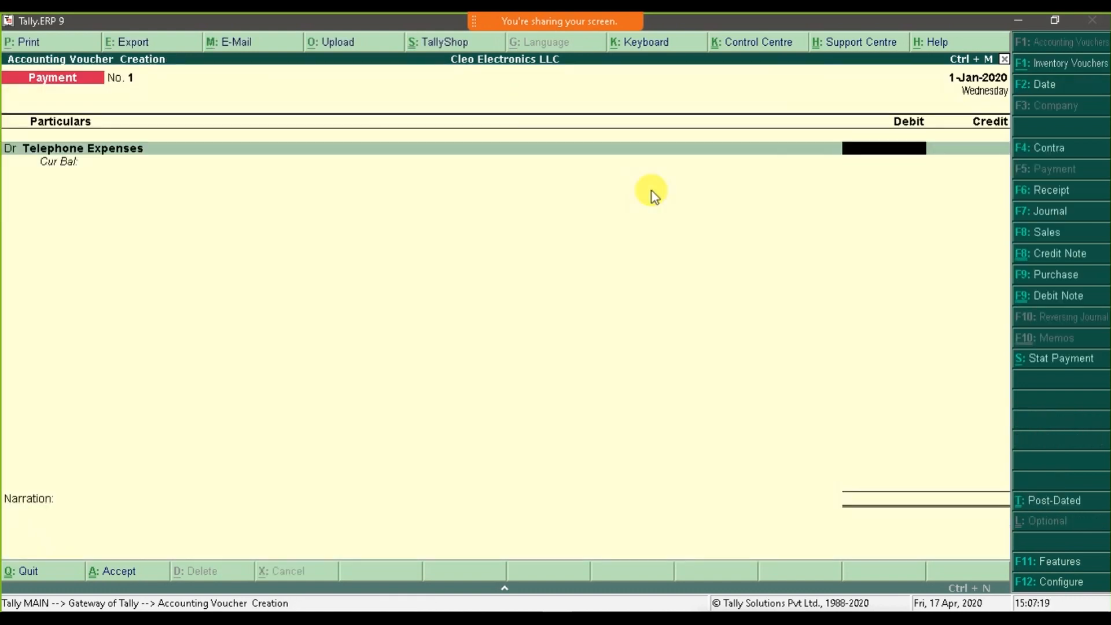
Check the telephone bill amount in the Word document and debit Telephone Expenses with 750 in the payment voucher.
{"action": "key", "text": "alt+Tab"}
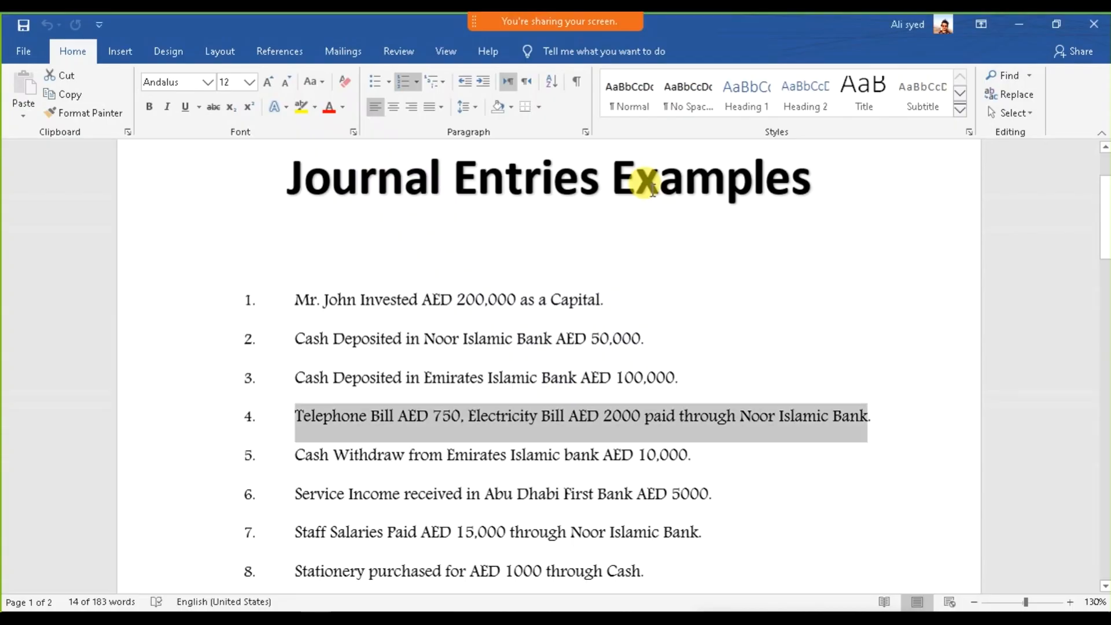
{"action": "key", "text": "alt+Tab"}
{"action": "type", "text": "750"}
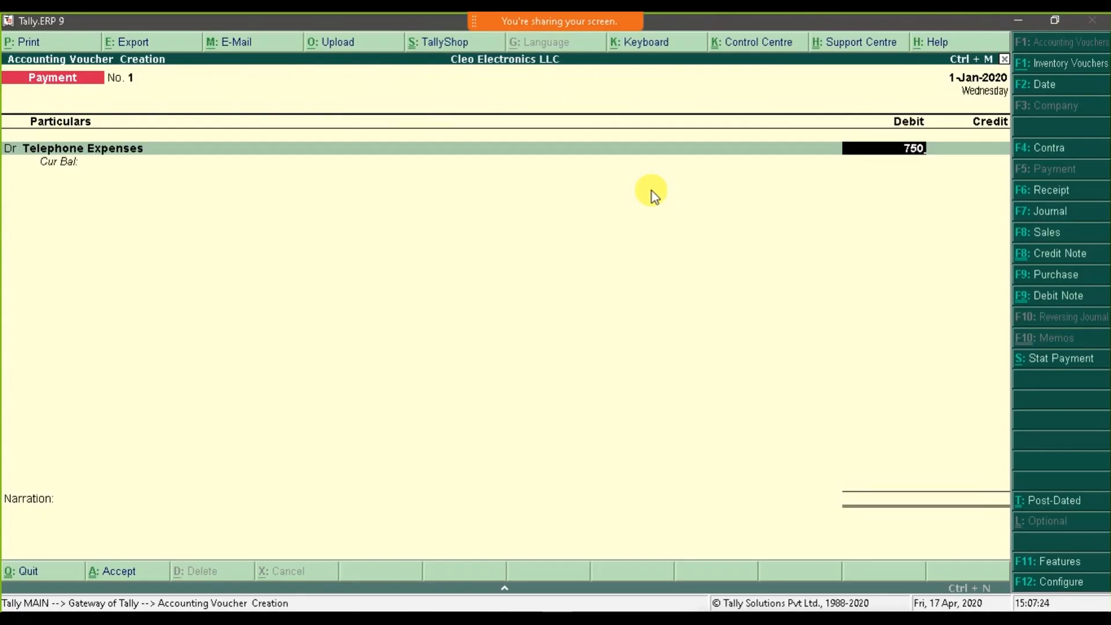
{"action": "key", "text": "Return"}
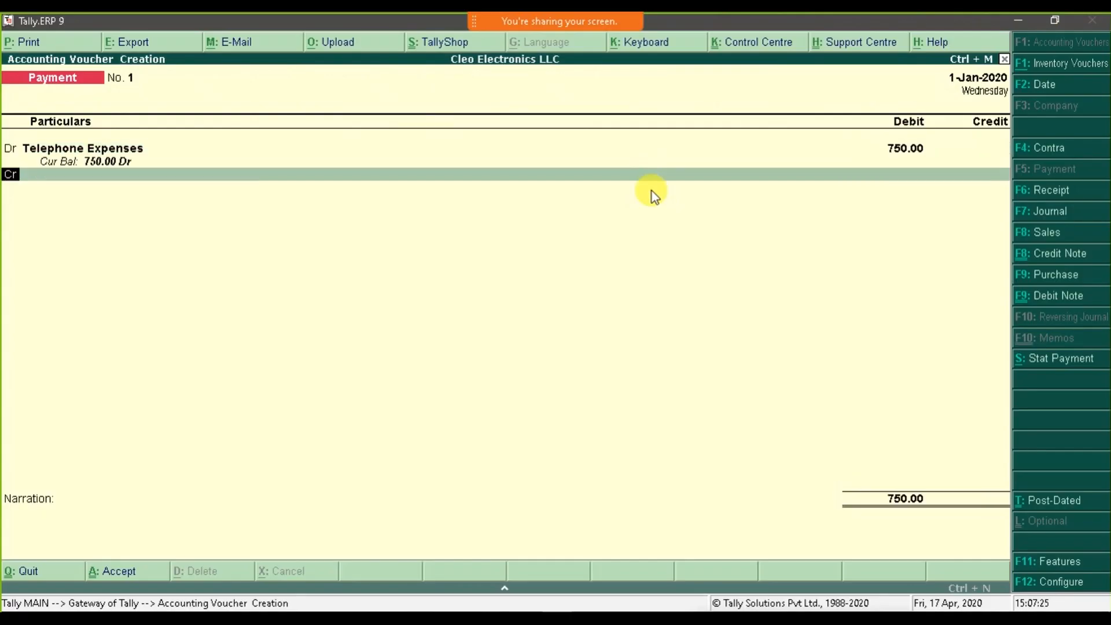
Check the electricity bill in Word's example 4 and make the payment voucher's second line a debit (Dr) entry.
{"action": "key", "text": "alt+Tab"}
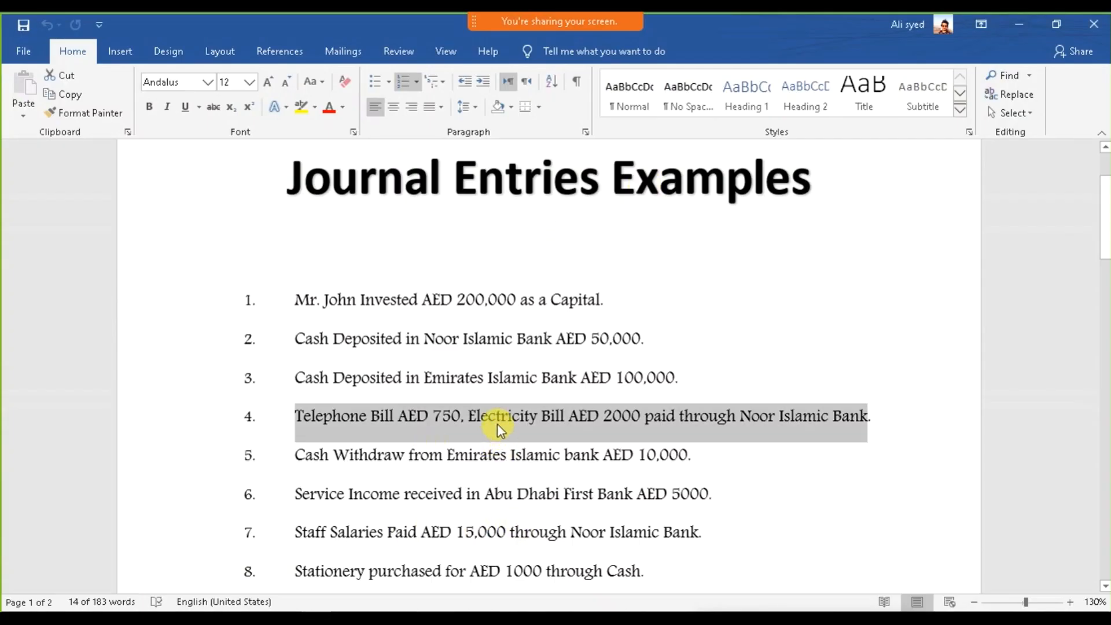
{"action": "key", "text": "alt+Tab"}
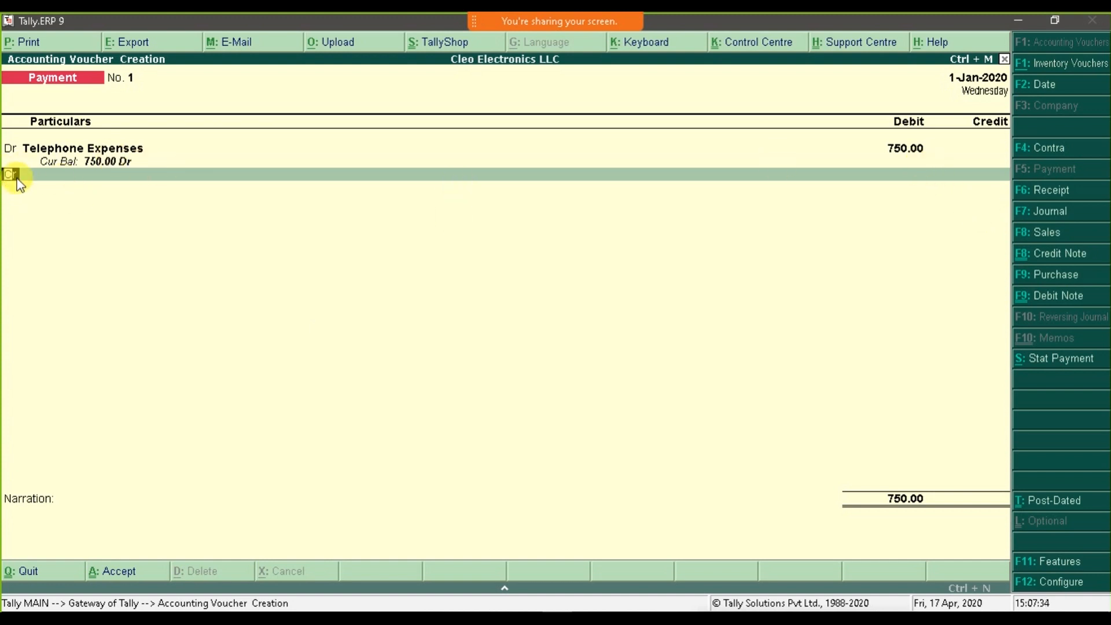
{"action": "type", "text": "Dr"}
{"action": "key", "text": "Return"}
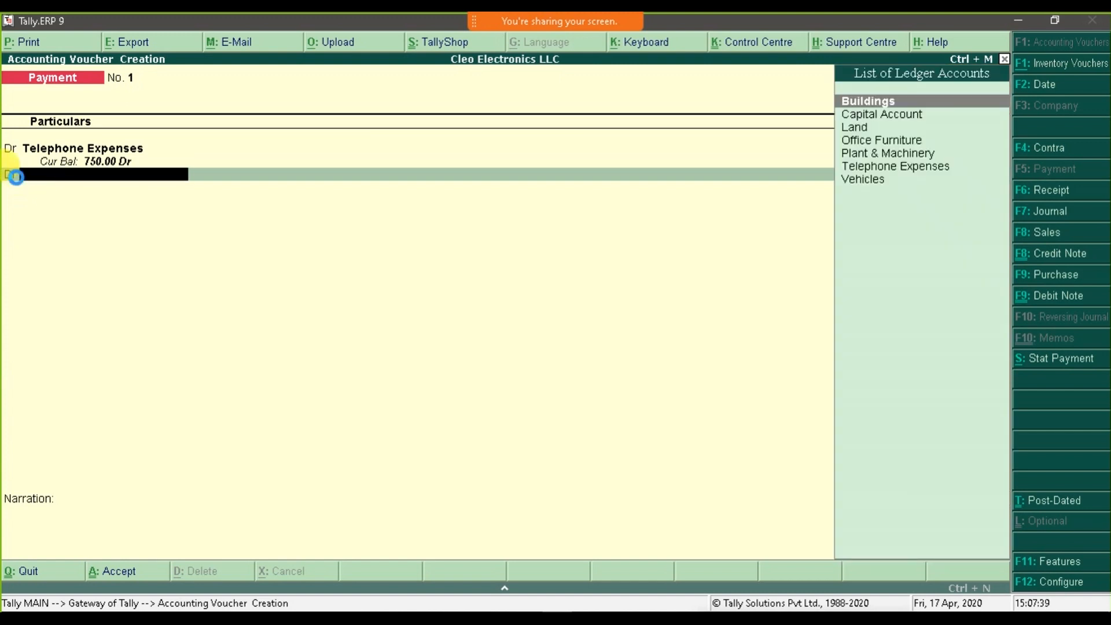
Start a new ledger named Electricity Expense from the second debit line and place it under Indirect Expenses.
{"action": "key", "text": "alt+c"}
{"action": "type", "text": "Electricity Expense"}
{"action": "key", "text": "Return"}
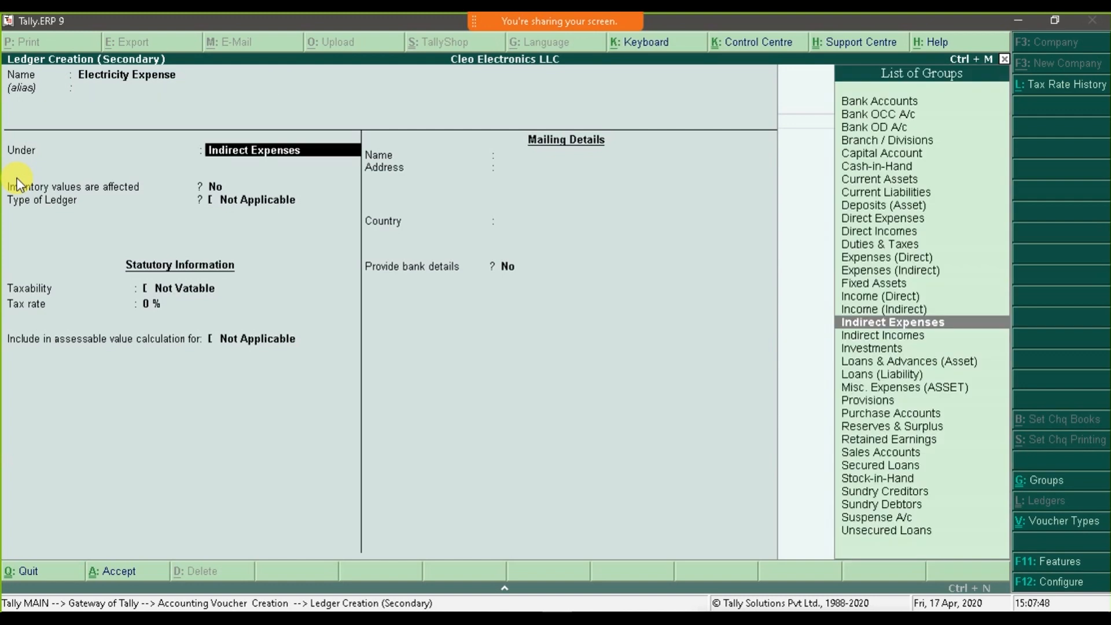
{"action": "key", "text": "Return"}
{"action": "key", "text": "Return"}
{"action": "key", "text": "Return"}
Set the Electricity Expense ledger's taxability to Taxable at 5 %, keep the supply type Goods, and save the ledger.
{"action": "key", "text": "Down"}
{"action": "key", "text": "Down"}
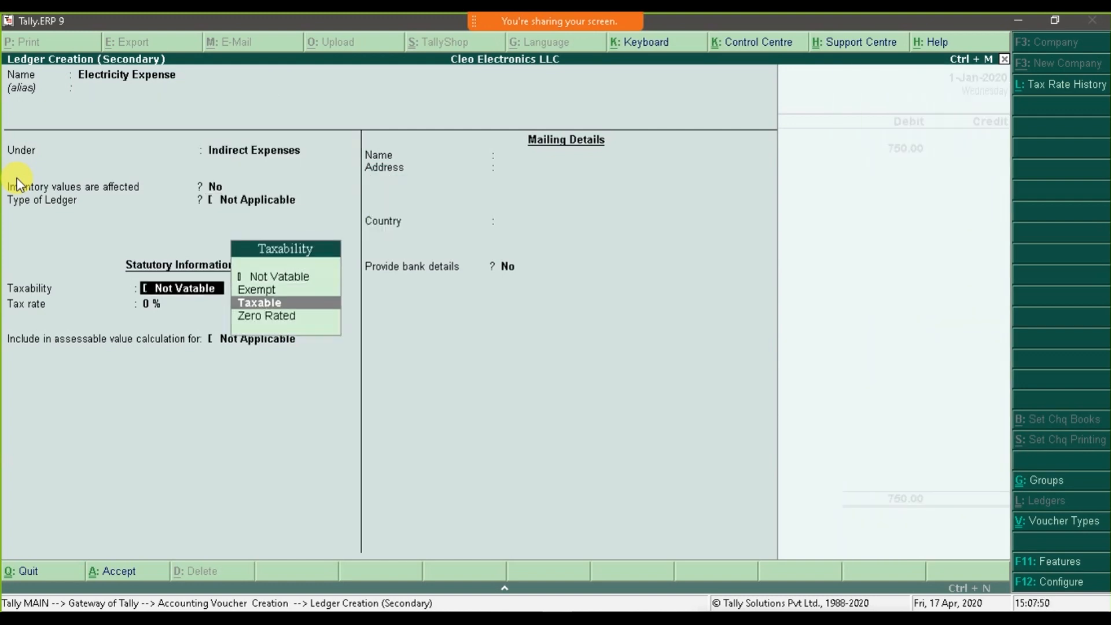
{"action": "key", "text": "Return"}
{"action": "type", "text": "5"}
{"action": "key", "text": "Return"}
{"action": "key", "text": "Return"}
{"action": "key", "text": "Return"}
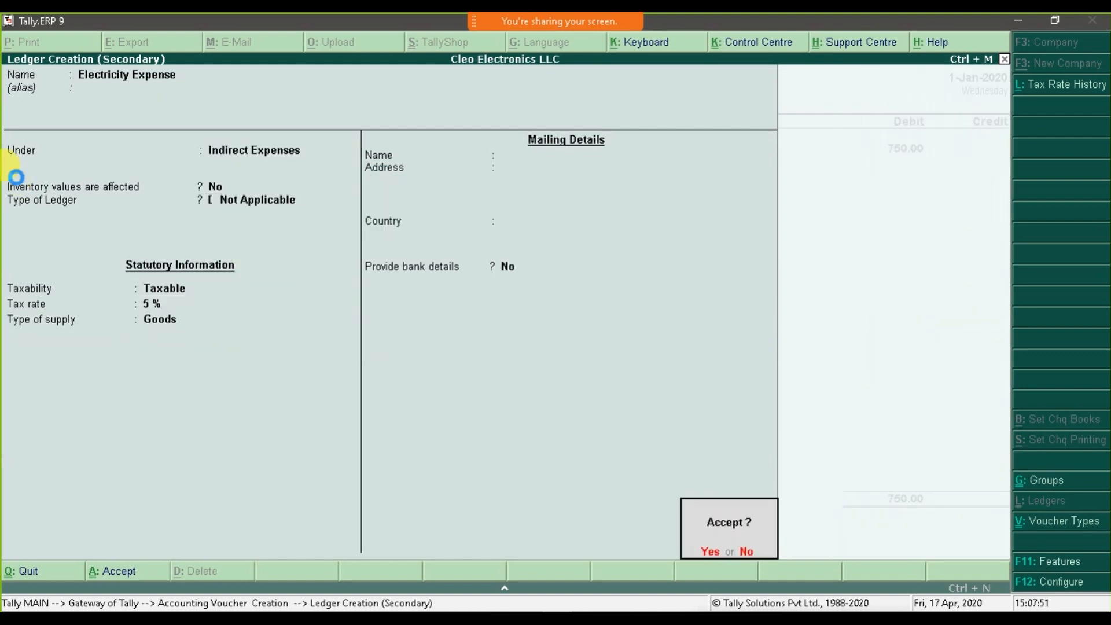
{"action": "key", "text": "Return"}
Debit Electricity Expense with 2000 and credit Noor Islamic Bank with 2,750 in the payment voucher.
{"action": "type", "text": "2000"}
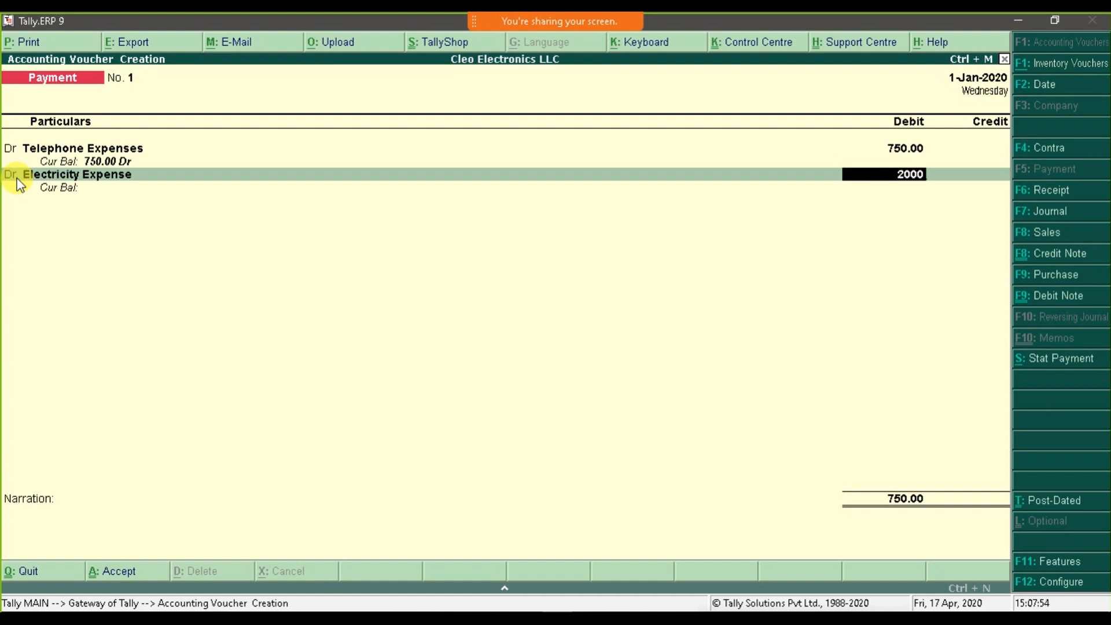
{"action": "key", "text": "Return"}
{"action": "key", "text": "Return"}
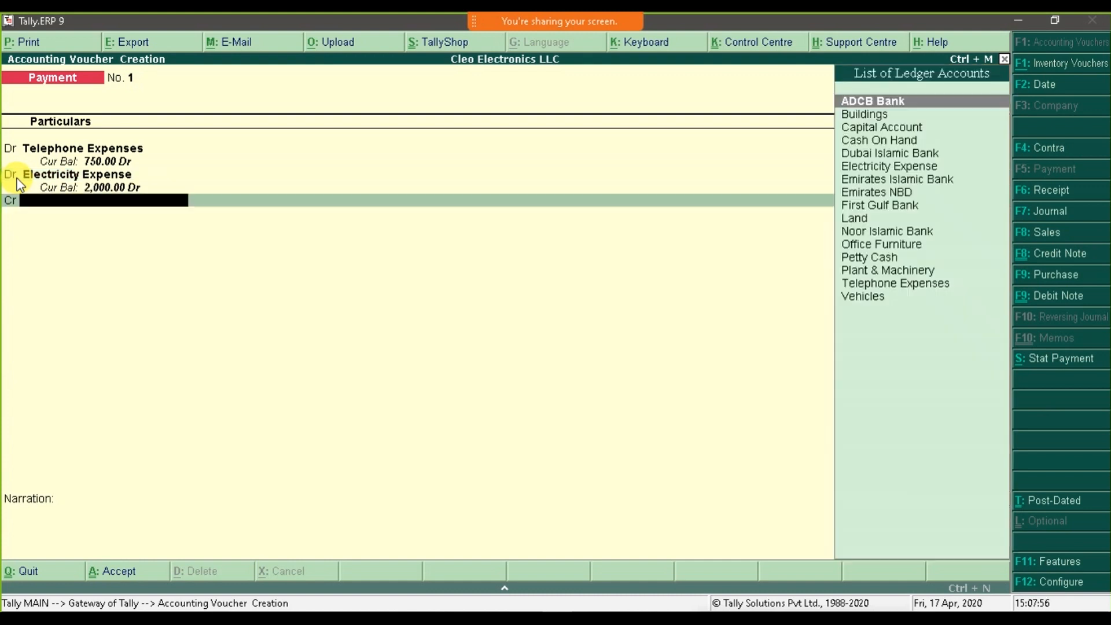
{"action": "type", "text": "Noor"}
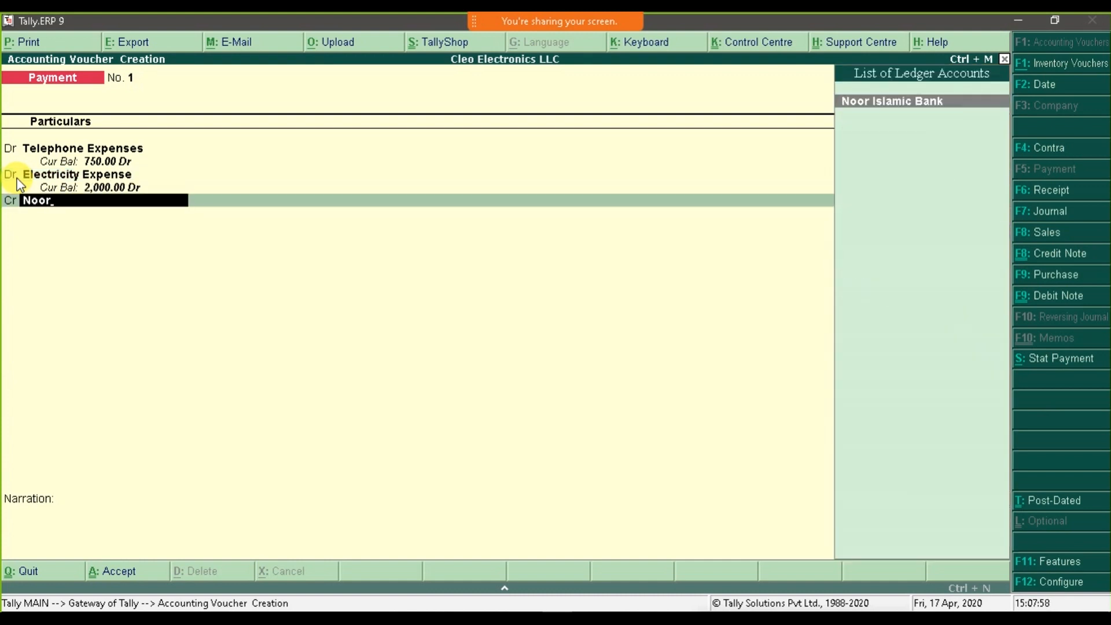
{"action": "key", "text": "Return"}
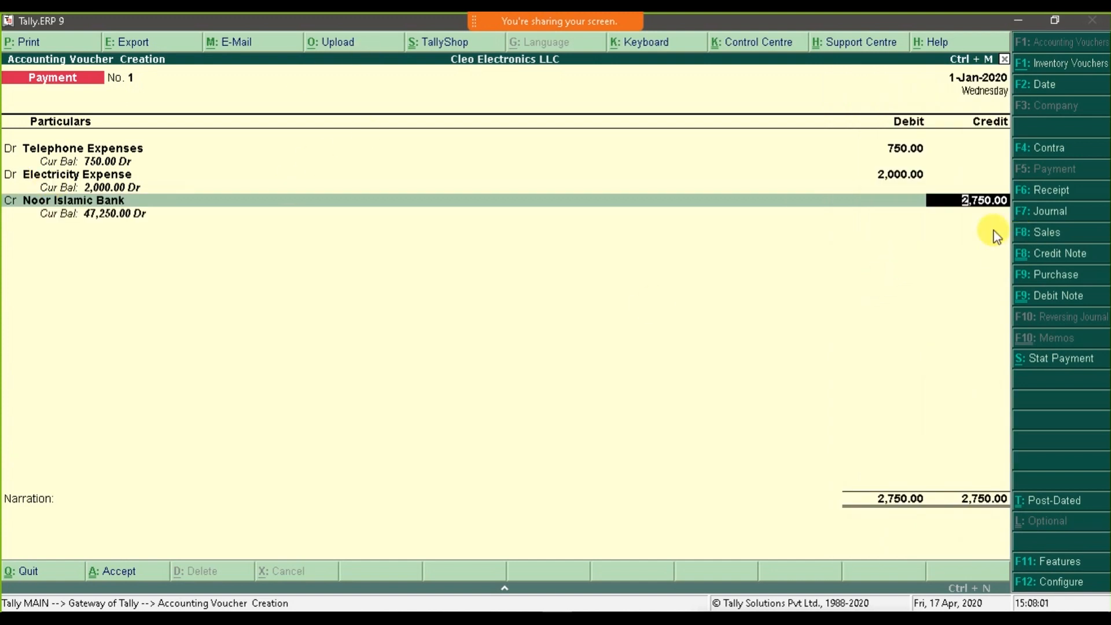
{"action": "key", "text": "Return"}
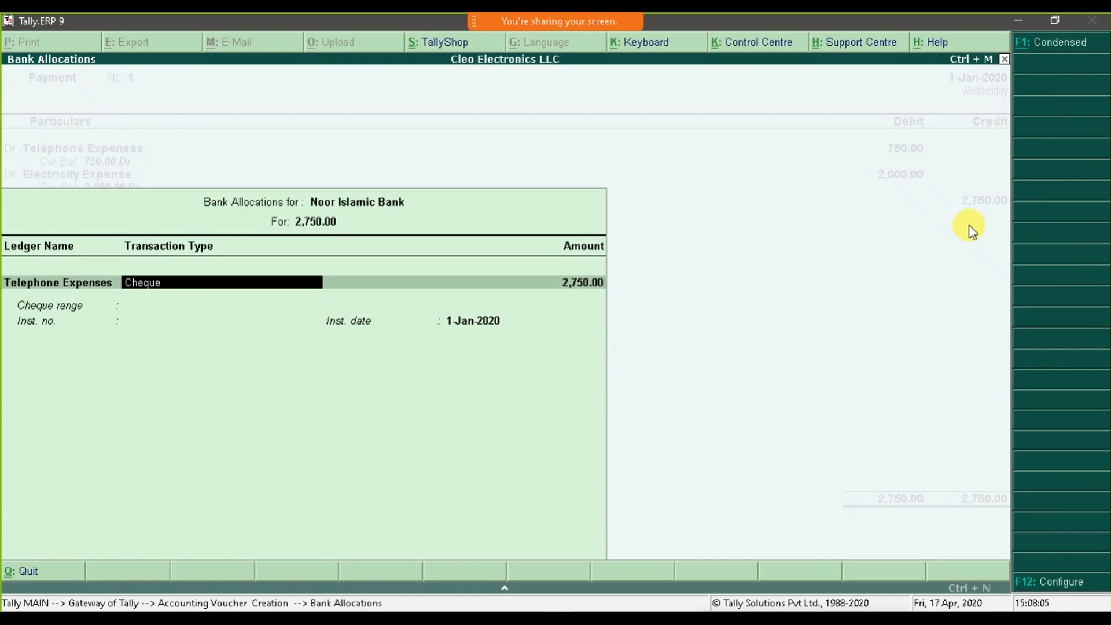
Allocate the 2,750 Noor Islamic Bank payment as a cheque, entering its instrument number and keeping the date 1-Jan-2020.
{"action": "key", "text": "Return"}
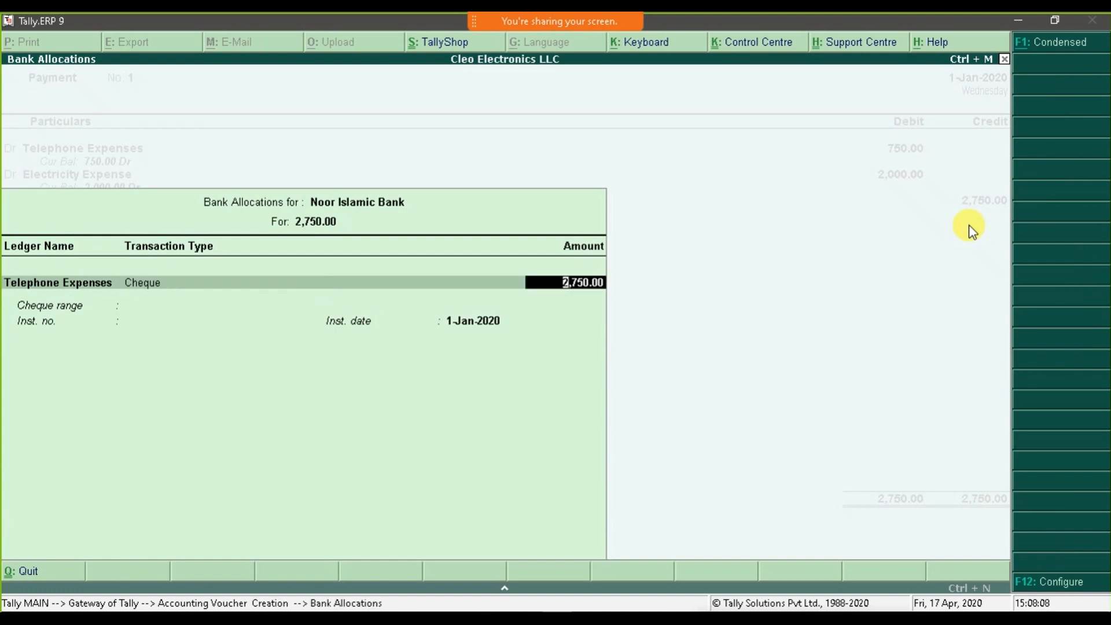
{"action": "key", "text": "Return"}
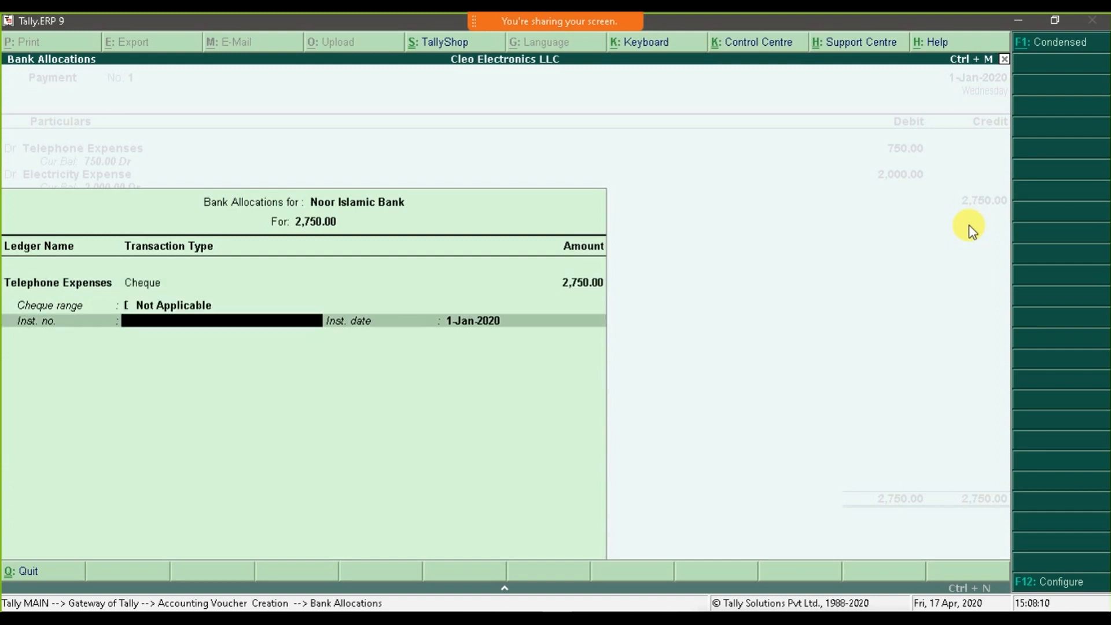
{"action": "type", "text": "316546598"}
{"action": "key", "text": "Return"}
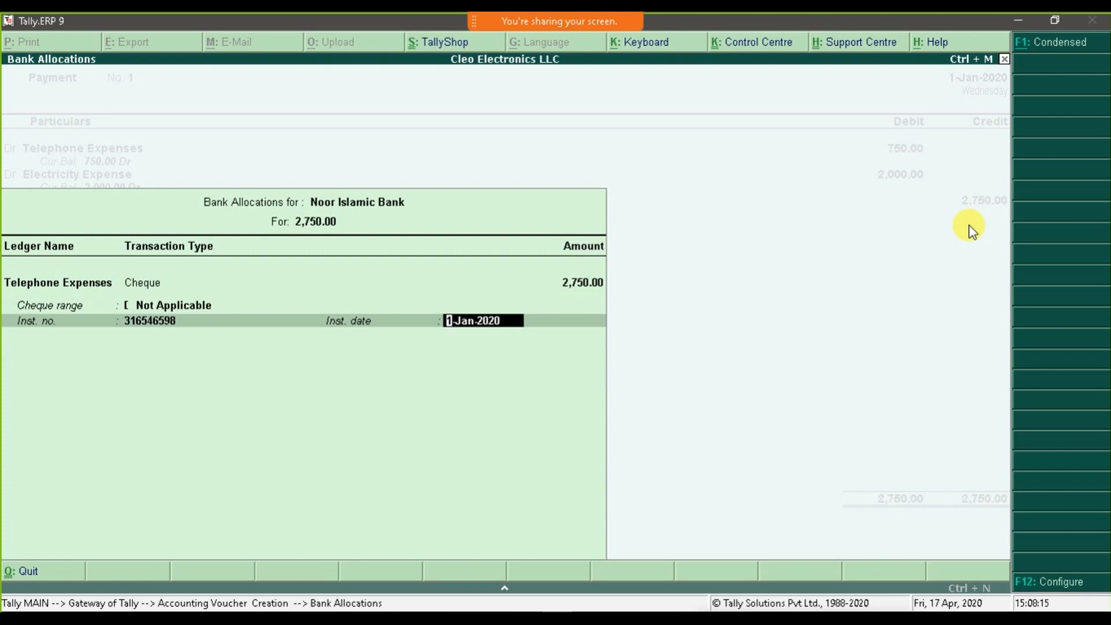
{"action": "key", "text": "Return"}
Enter the narration "Telephone Bill & Electricity Bill paid for the month of JAN 2020" and save the payment voucher.
{"action": "type", "text": "Telephone Bill &"}
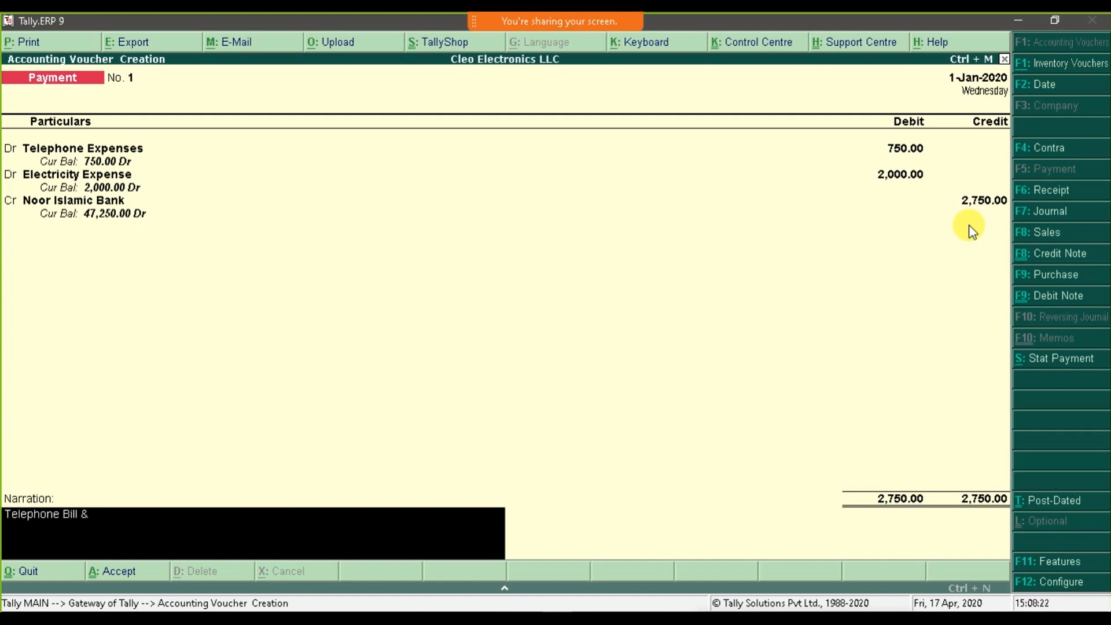
{"action": "type", "text": " Electricity Bo"}
{"action": "key", "text": "BackSpace"}
{"action": "type", "text": "ill paid for the month of JAN"}
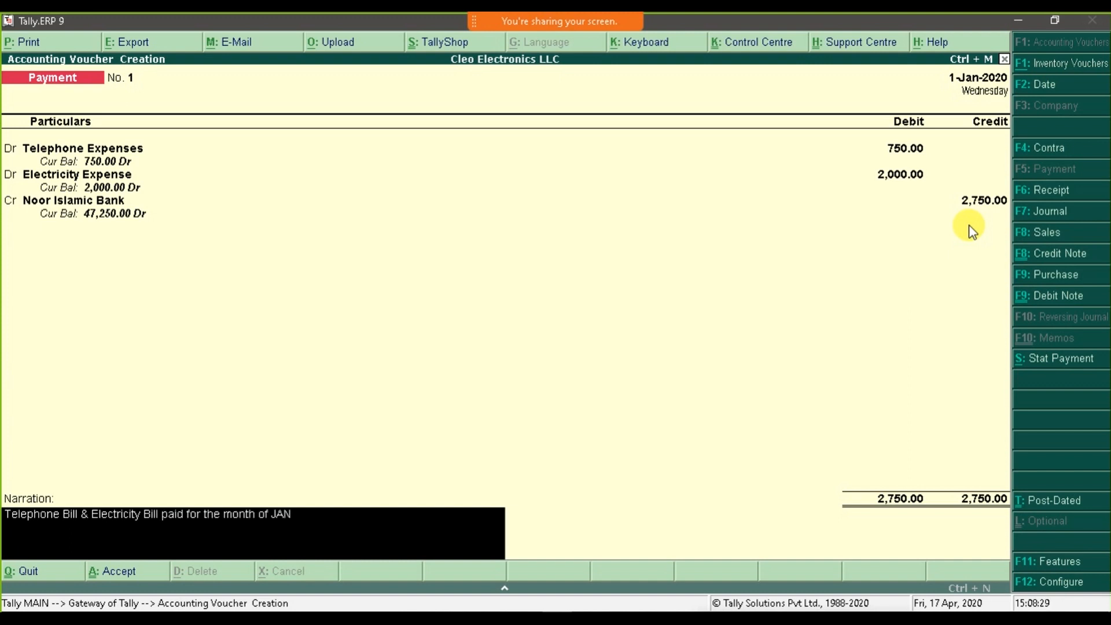
{"action": "type", "text": " 2020"}
{"action": "key", "text": "Return"}
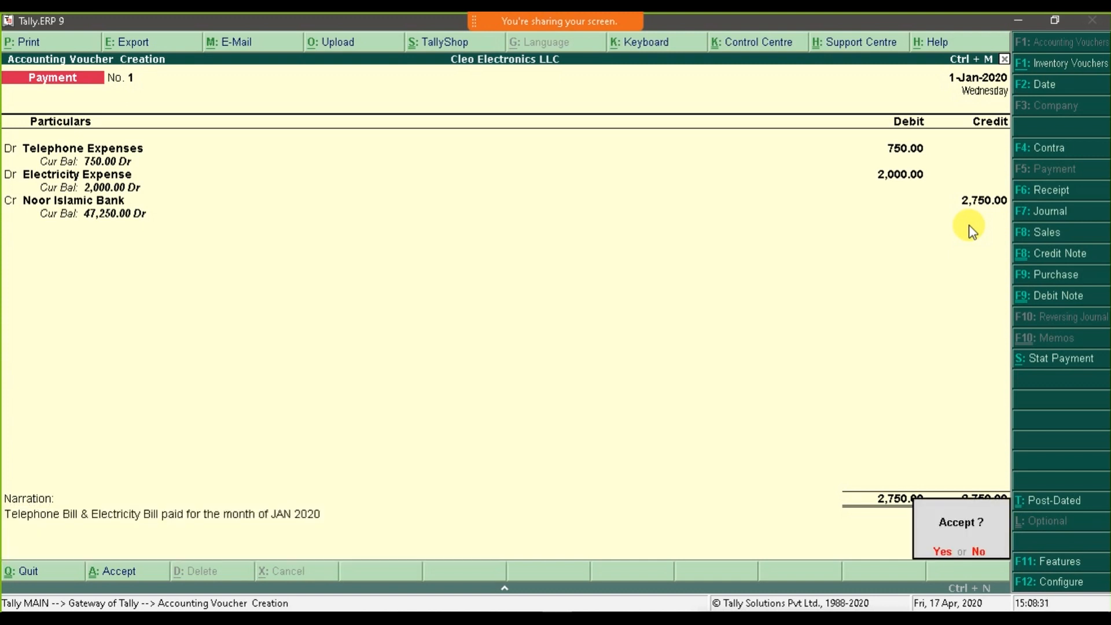
{"action": "key", "text": "Return"}
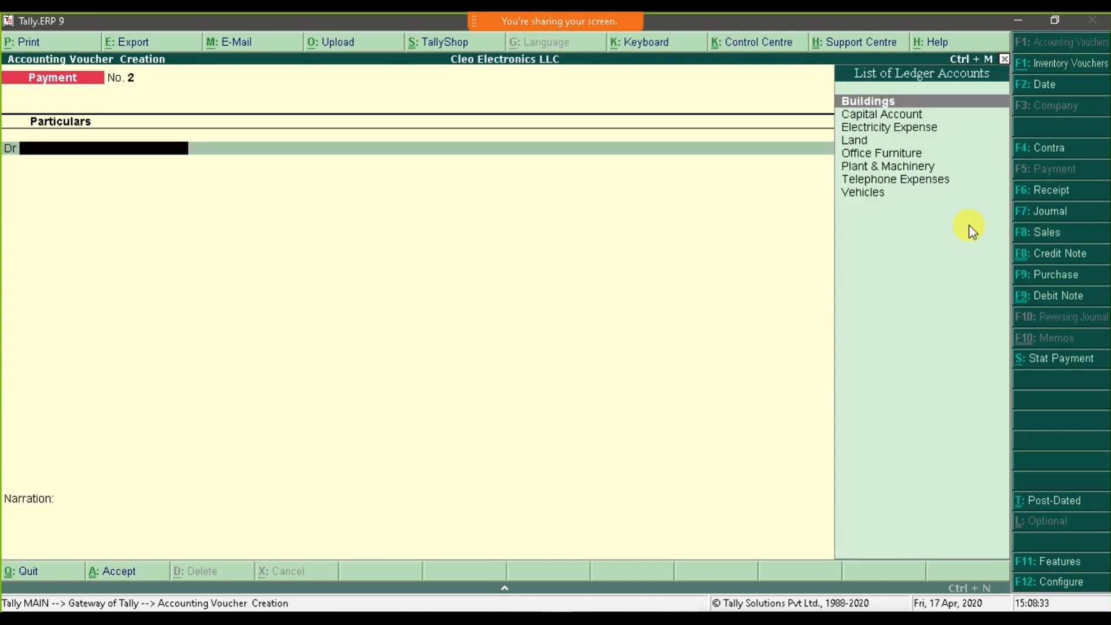
Check the cash withdrawal in Word's example 5 and open a new contra voucher in Tally.ERP 9.
{"action": "key", "text": "alt+Tab"}
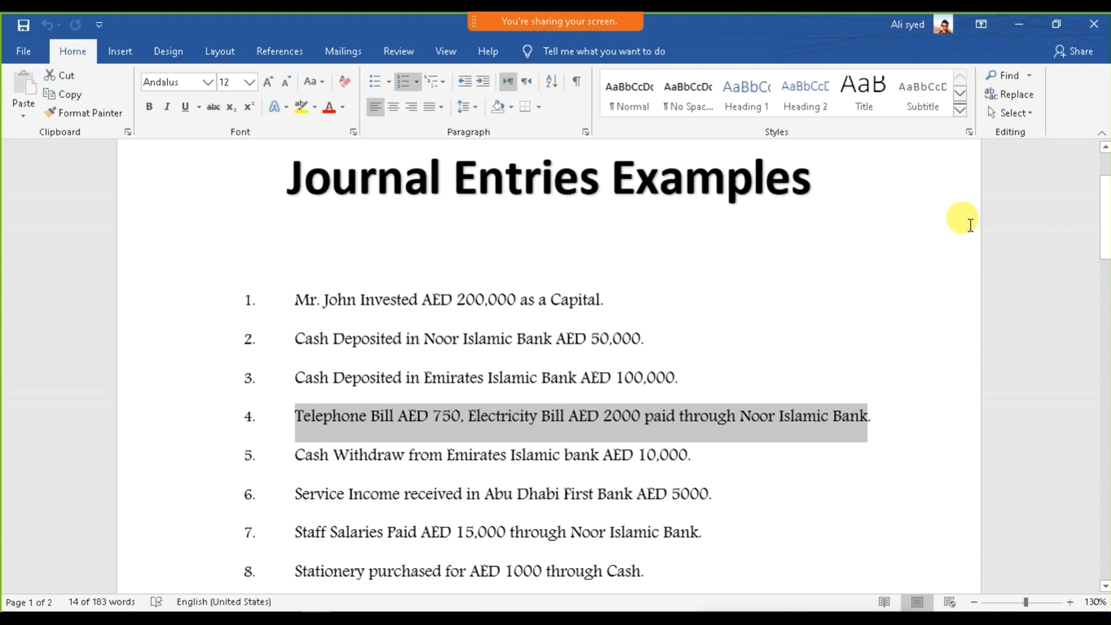
{"action": "left_click_drag", "start_coordinate": [312, 457], "coordinate": [519, 458]}
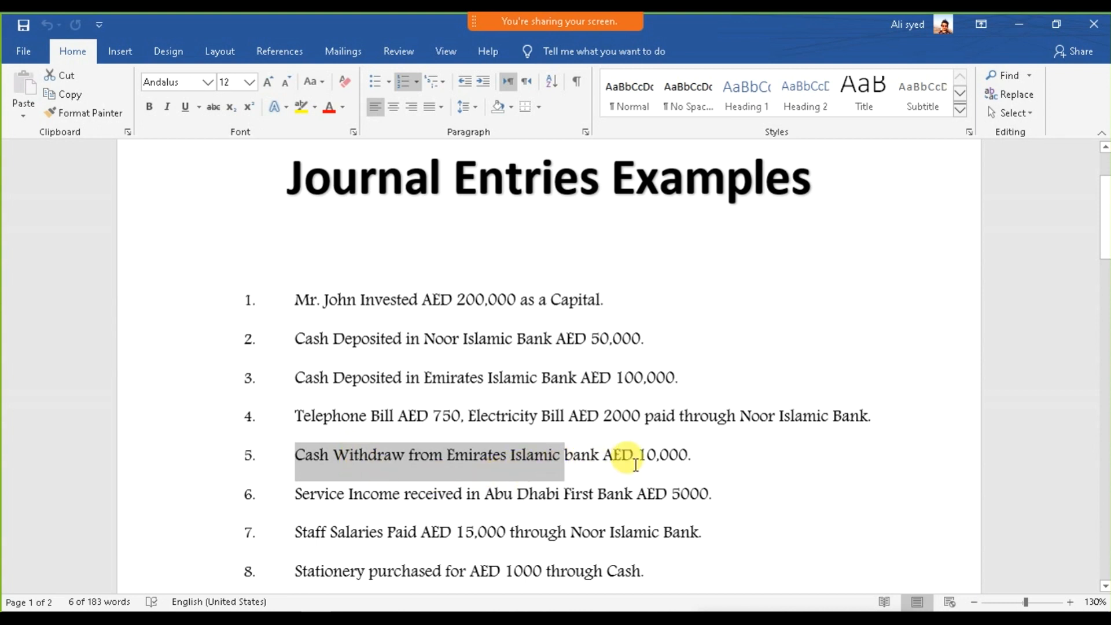
{"action": "scroll", "coordinate": [635, 463], "scroll_direction": "down", "scroll_amount": 1}
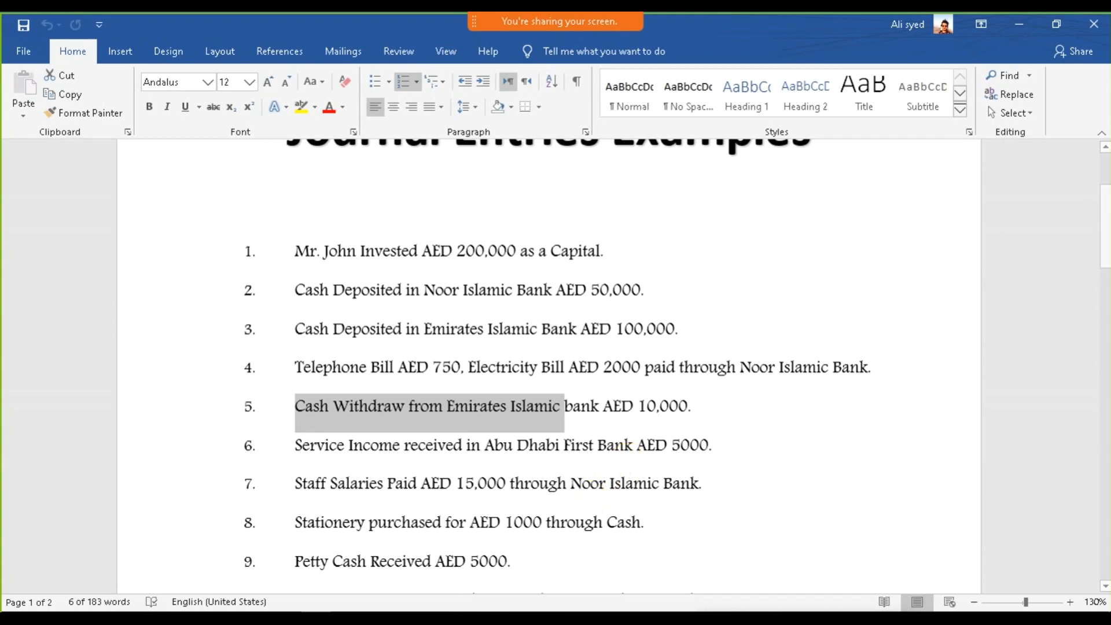
{"action": "left_click", "coordinate": [599, 617]}
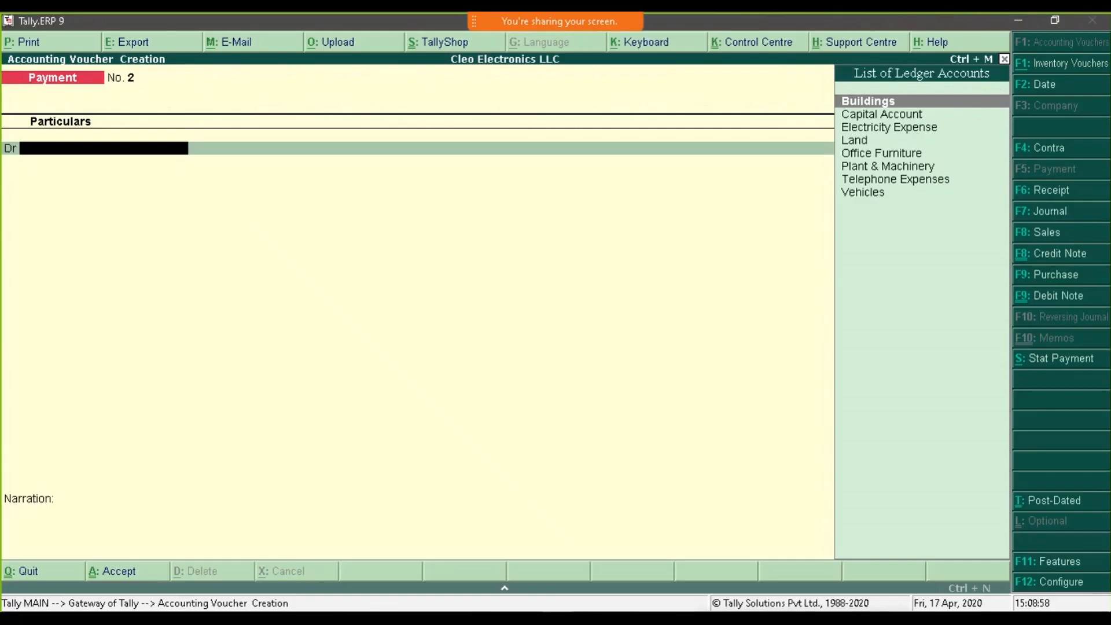
{"action": "left_click", "coordinate": [1046, 149]}
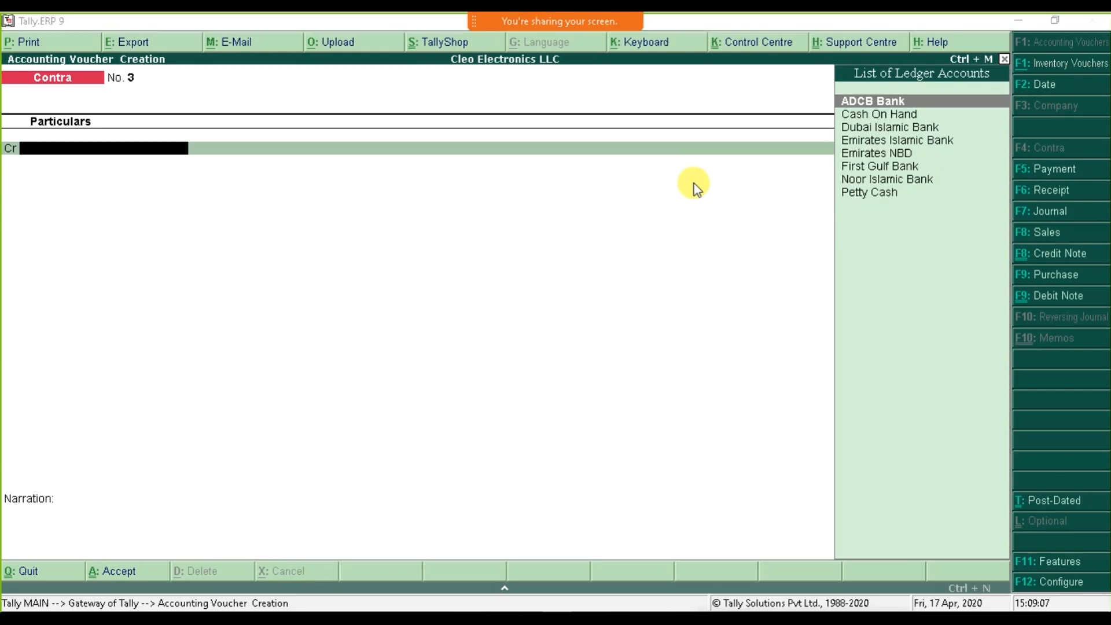
Check the withdrawal amount in the Word document and credit Emirates Islamic Bank with 10000 in the contra voucher.
{"action": "key", "text": "alt+Tab"}
{"action": "key", "text": "alt+Tab"}
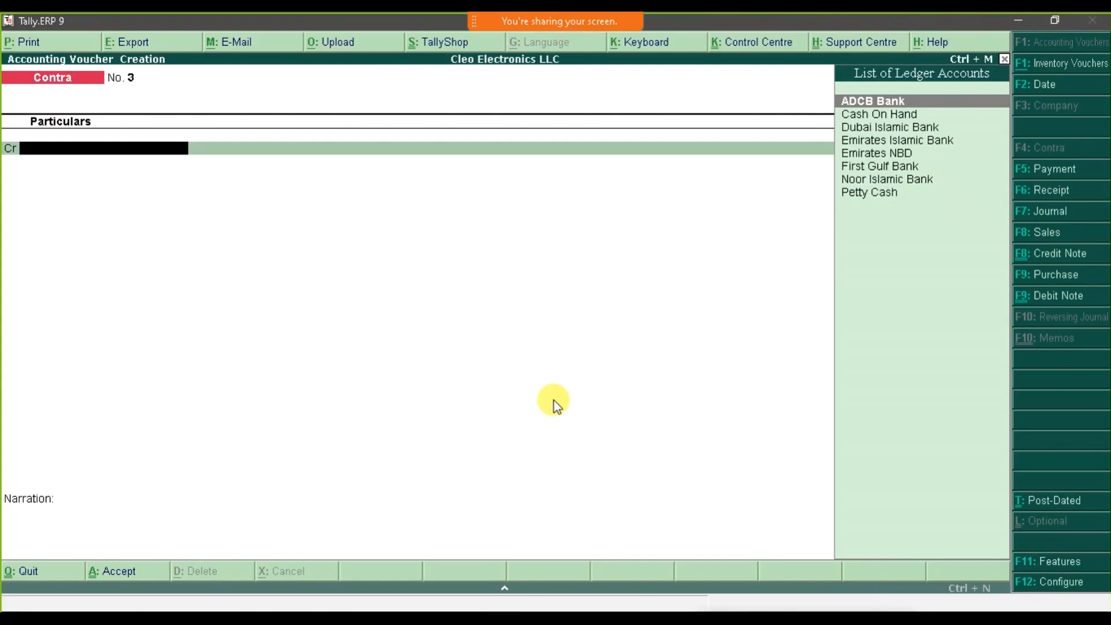
{"action": "type", "text": "Emi"}
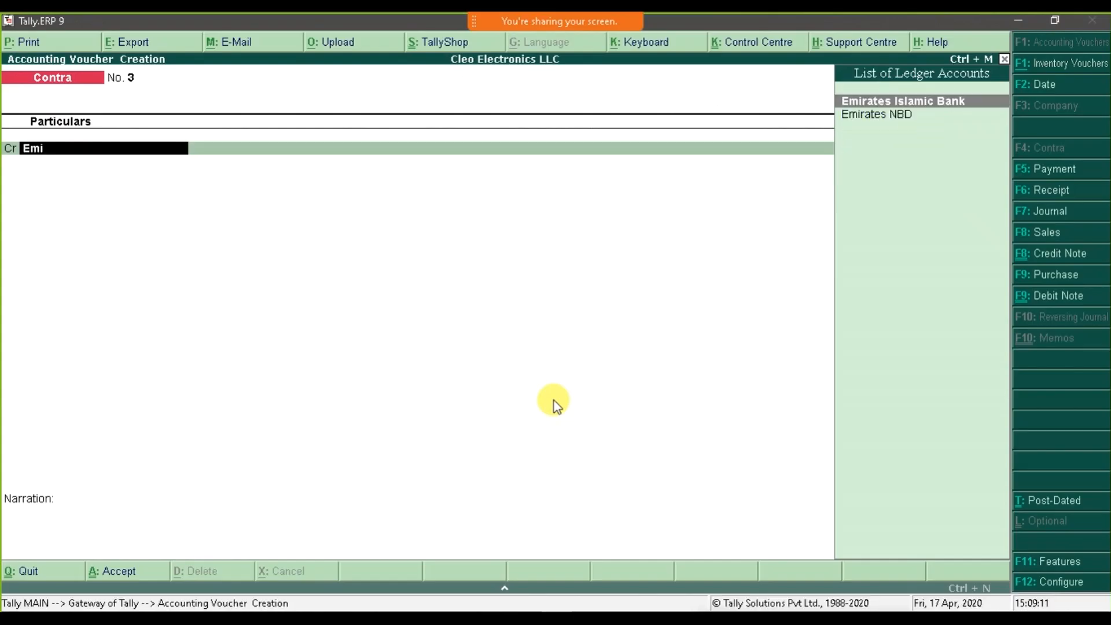
{"action": "key", "text": "Return"}
{"action": "key", "text": "alt+Tab"}
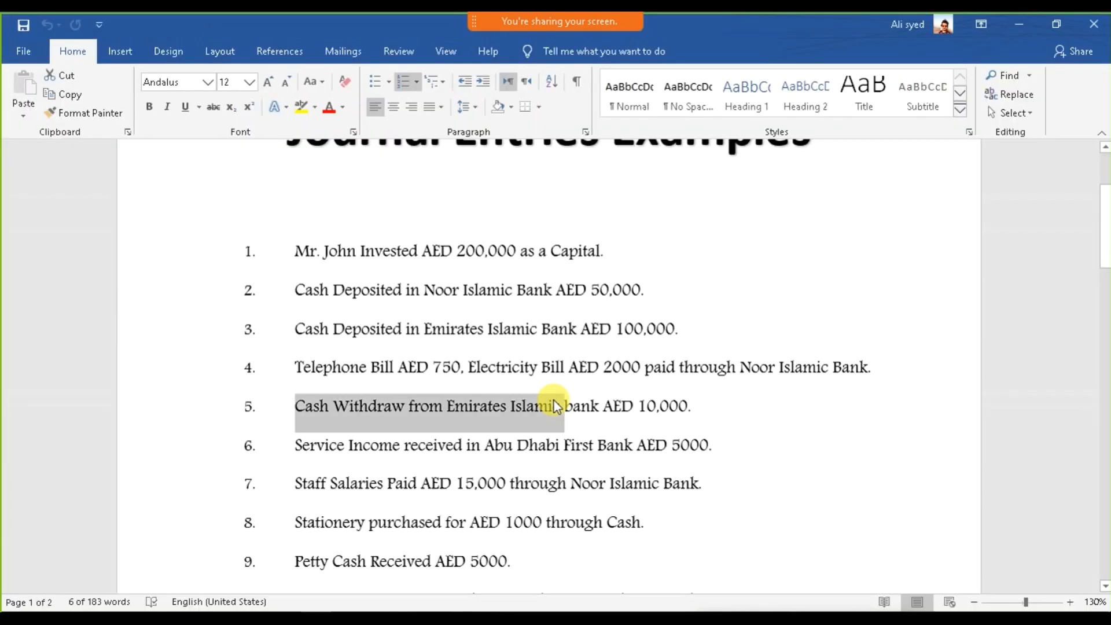
{"action": "key", "text": "alt+Tab"}
{"action": "type", "text": "10000"}
{"action": "key", "text": "Return"}
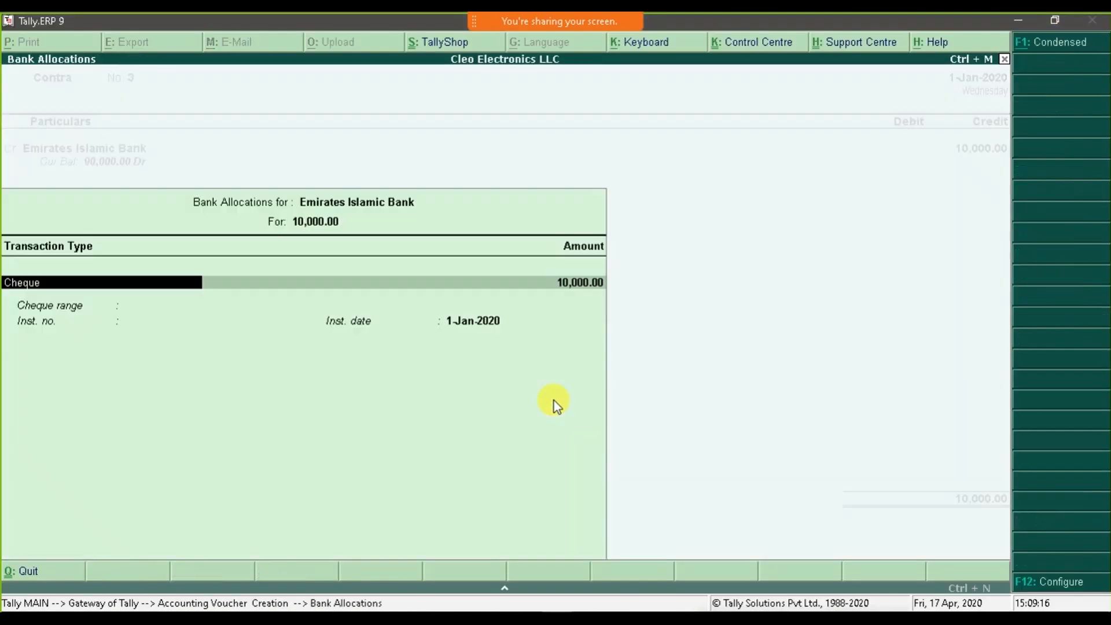
Complete the Emirates Islamic Bank allocation as a cheque of 10,000, keeping the instrument date 1-Jan-2020.
{"action": "key", "text": "Return"}
{"action": "key", "text": "Return"}
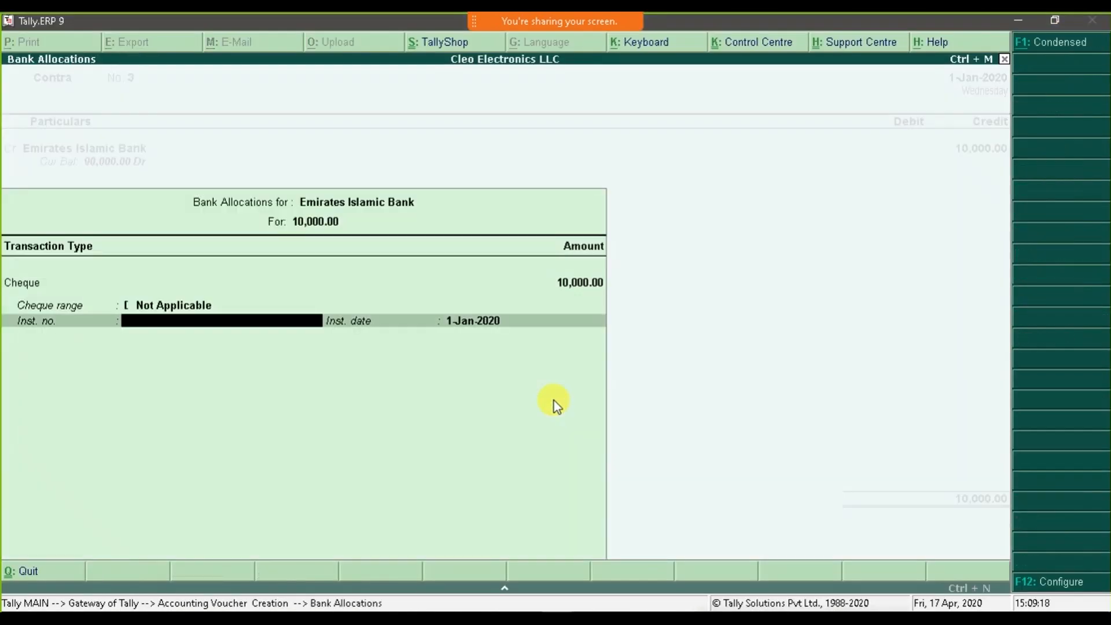
{"action": "key", "text": "BackSpace"}
{"action": "key", "text": "Return"}
{"action": "key", "text": "Return"}
{"action": "key", "text": "Return"}
Debit Cash On Hand with 10,000 on the contra voucher's second line.
{"action": "type", "text": "Cash"}
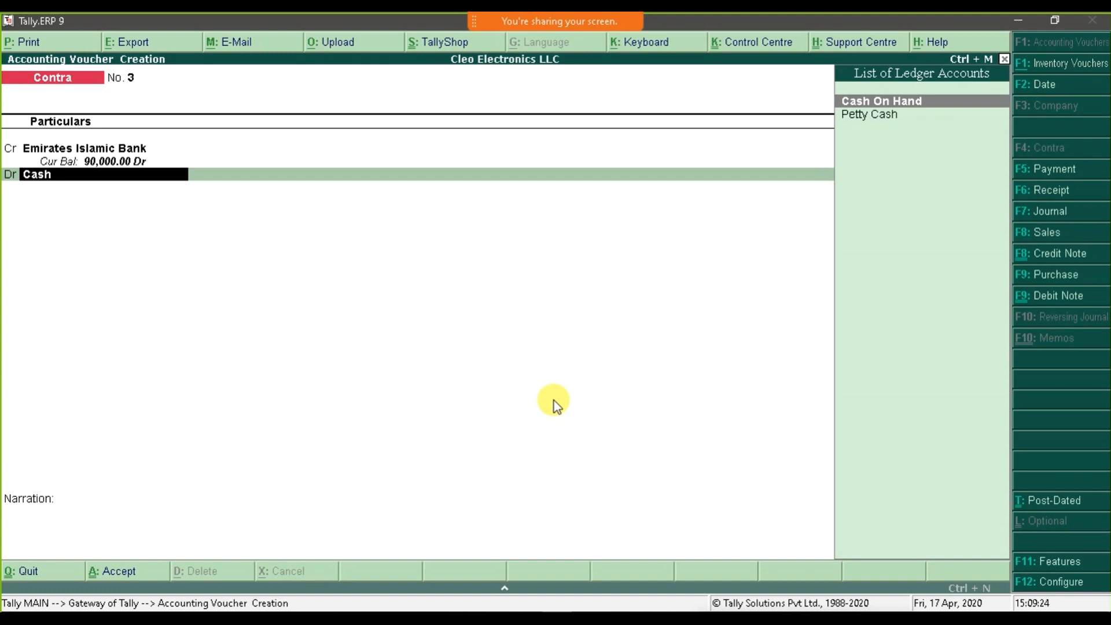
{"action": "key", "text": "Return"}
{"action": "key", "text": "Return"}
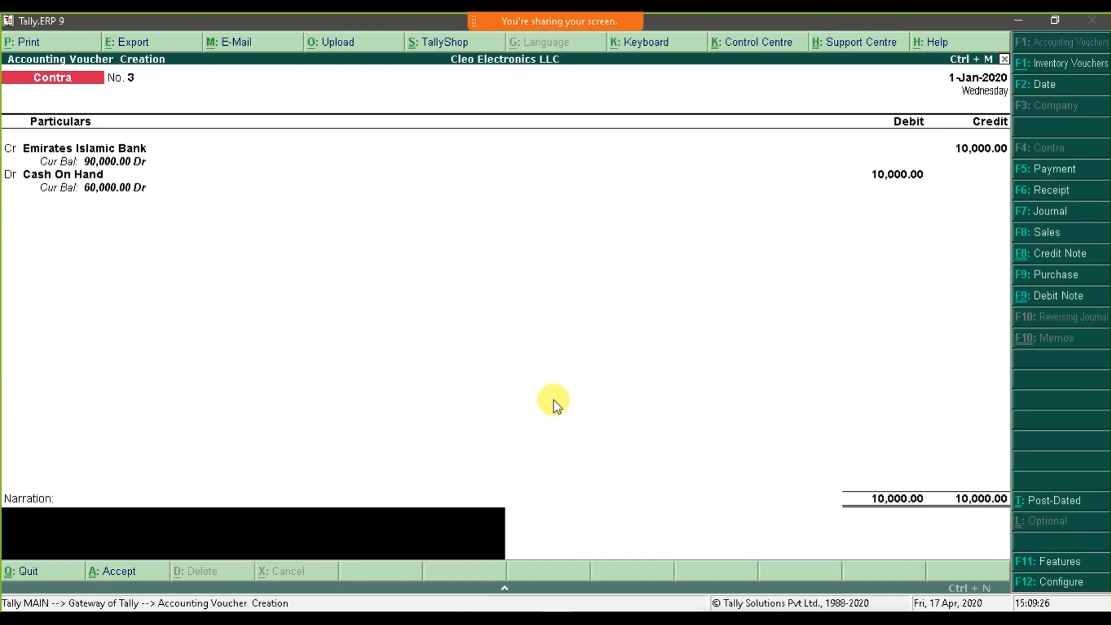
Enter the narration "Withdraw Cash from Emirates Islamic Bank" and save the contra voucher.
{"action": "type", "text": "With D"}
{"action": "key", "text": "BackSpace"}
{"action": "key", "text": "BackSpace"}
{"action": "type", "text": "draw money"}
{"action": "key", "text": "BackSpace"}
{"action": "key", "text": "BackSpace"}
{"action": "key", "text": "BackSpace"}
{"action": "key", "text": "BackSpace"}
{"action": "key", "text": "BackSpace"}
{"action": "type", "text": "Cash from"}
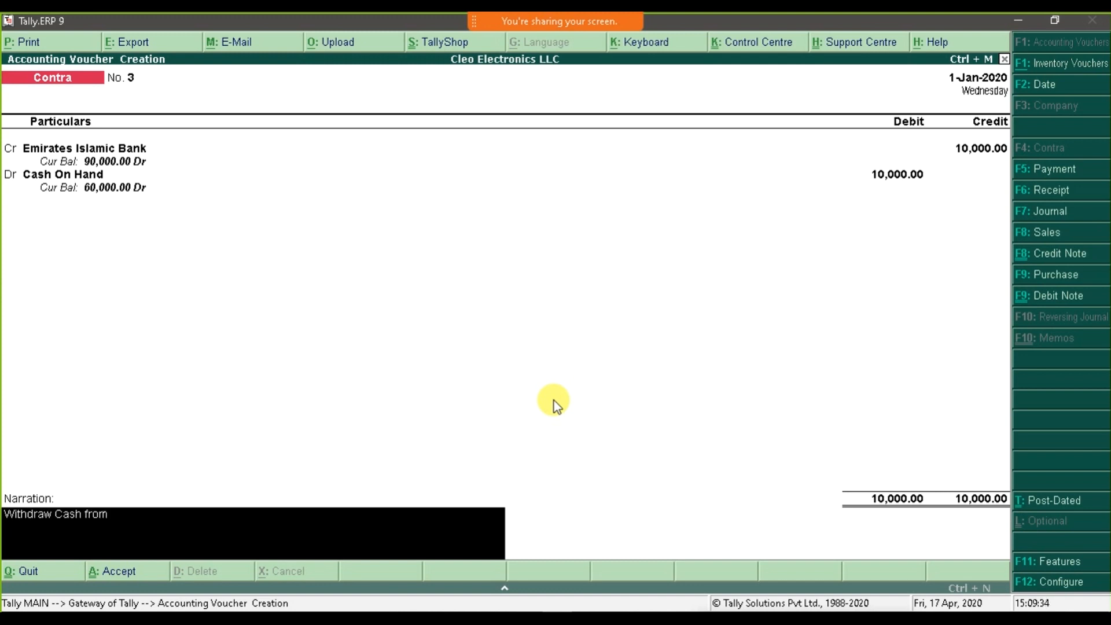
{"action": "type", "text": " Emirates Is"}
{"action": "key", "text": "BackSpace"}
{"action": "key", "text": "BackSpace"}
{"action": "key", "text": "BackSpace"}
{"action": "type", "text": "Islamic Bank"}
{"action": "key", "text": "Return"}
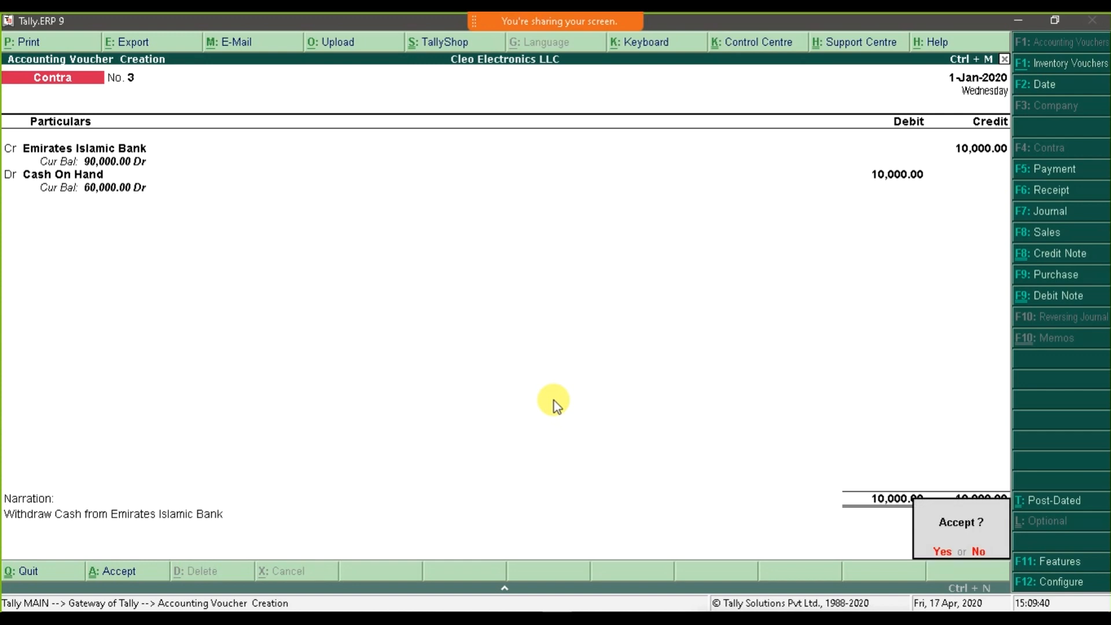
{"action": "key", "text": "Return"}
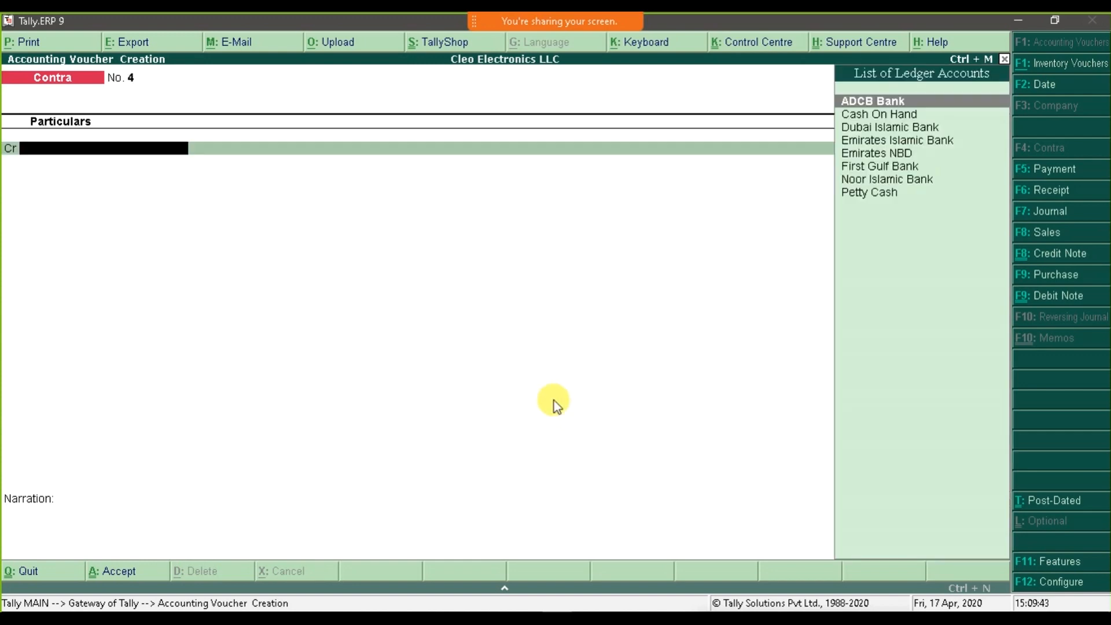
After checking Word's examples, look up the Receipt Voucher uses in Excel's General Ledger Accounting sheet and make the Journal Voucher label bold.
{"action": "key", "text": "alt+Tab"}
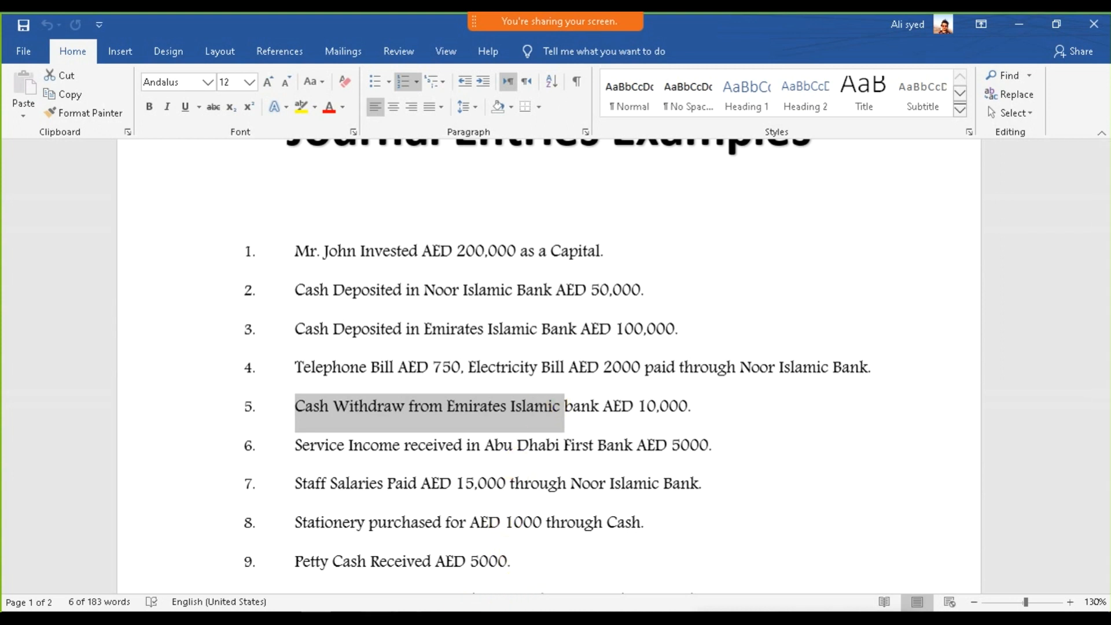
{"action": "left_click", "coordinate": [345, 612]}
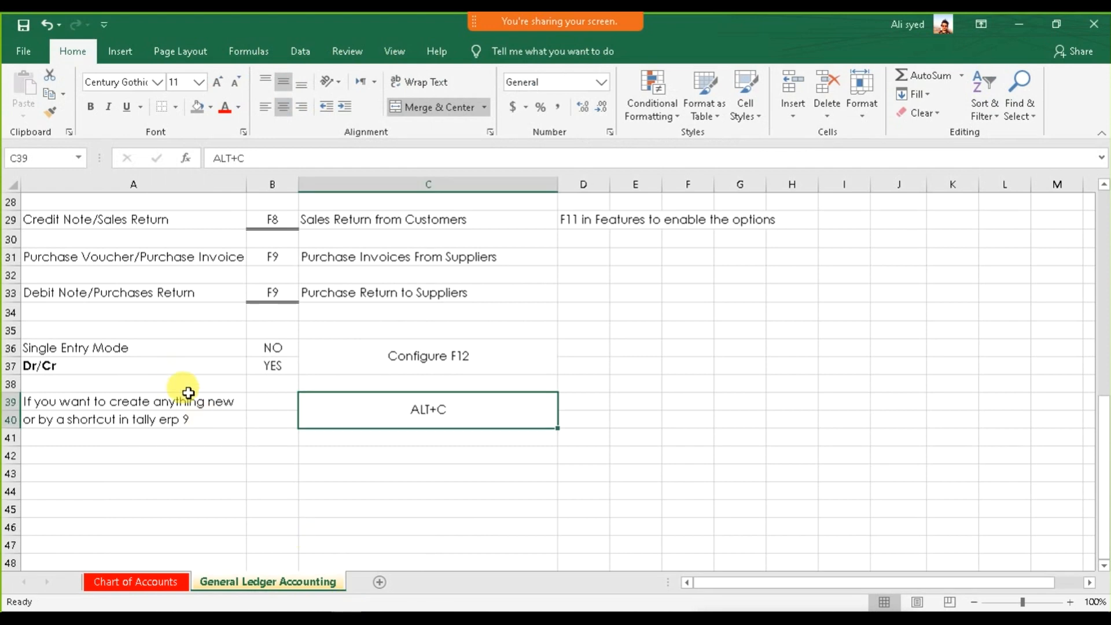
{"action": "scroll", "coordinate": [186, 390], "scroll_direction": "up", "scroll_amount": 5}
{"action": "scroll", "coordinate": [159, 354], "scroll_direction": "up", "scroll_amount": 2}
{"action": "left_click", "coordinate": [165, 309]}
{"action": "left_click", "coordinate": [174, 449]}
{"action": "left_click", "coordinate": [90, 106]}
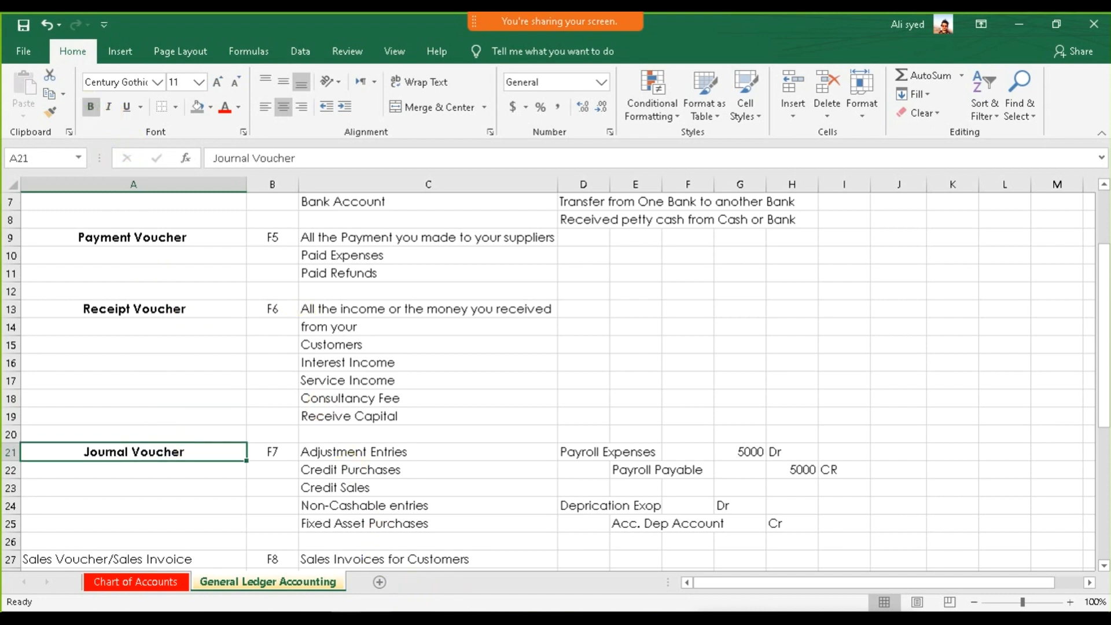
Return to Tally.ERP 9 and open a new receipt voucher.
{"action": "left_click", "coordinate": [570, 618]}
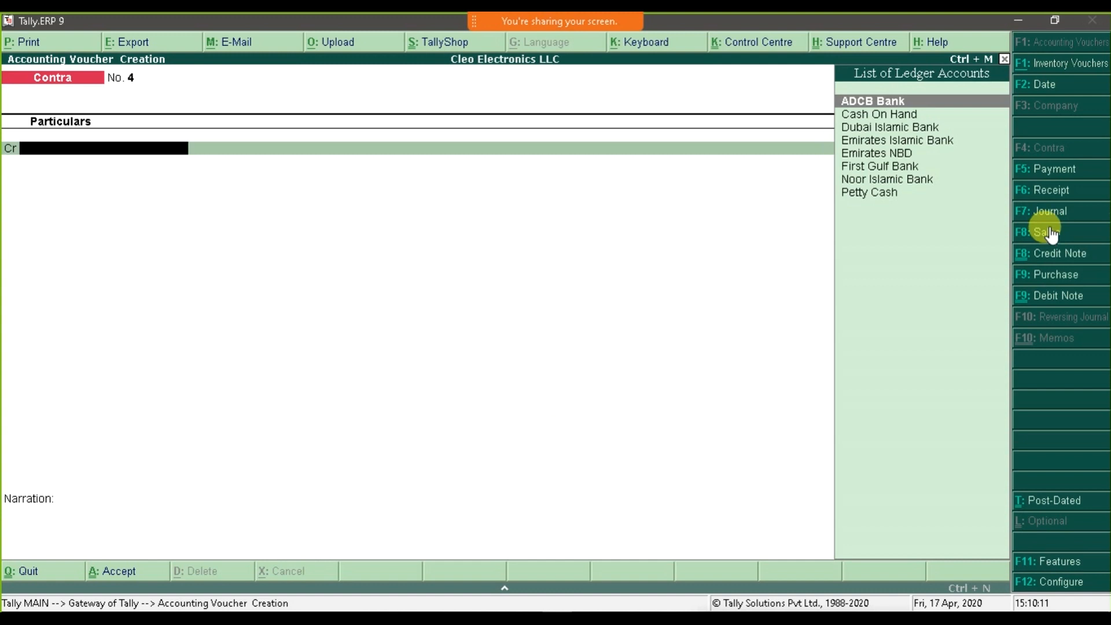
{"action": "left_click", "coordinate": [1052, 192]}
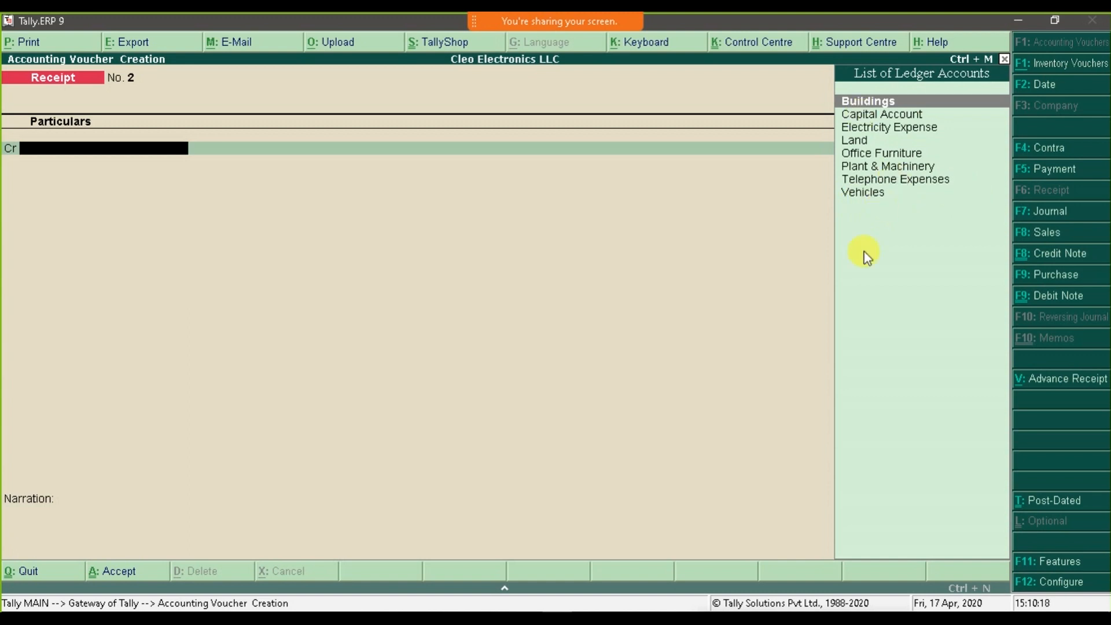
Create a Service Income ledger under Indirect Incomes for the receipt voucher's credit line.
{"action": "key", "text": "alt+c"}
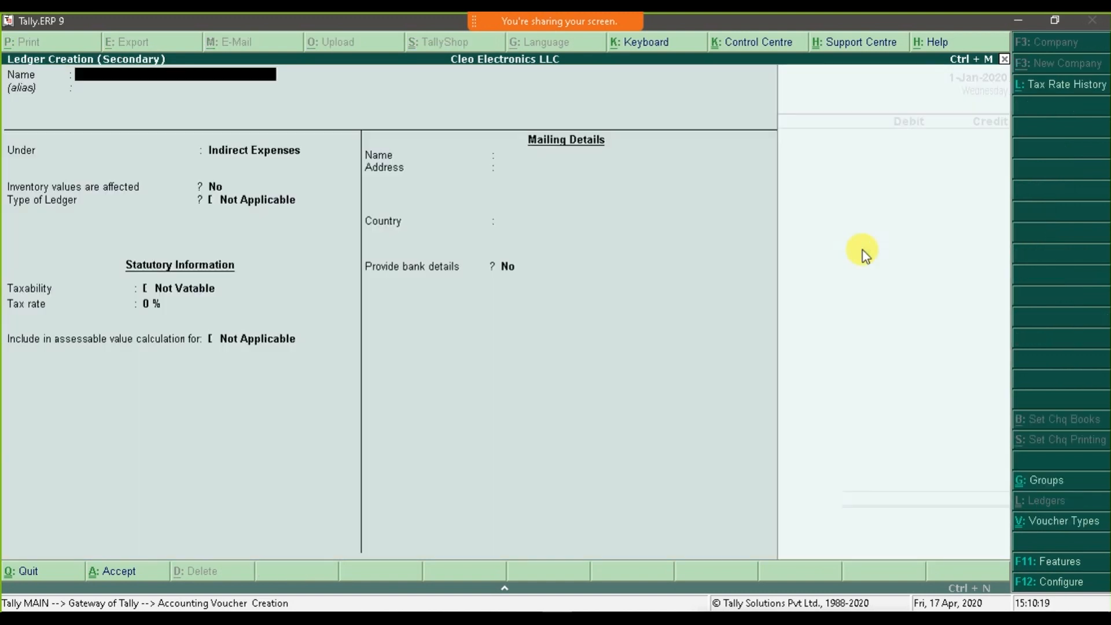
{"action": "type", "text": "Service Income"}
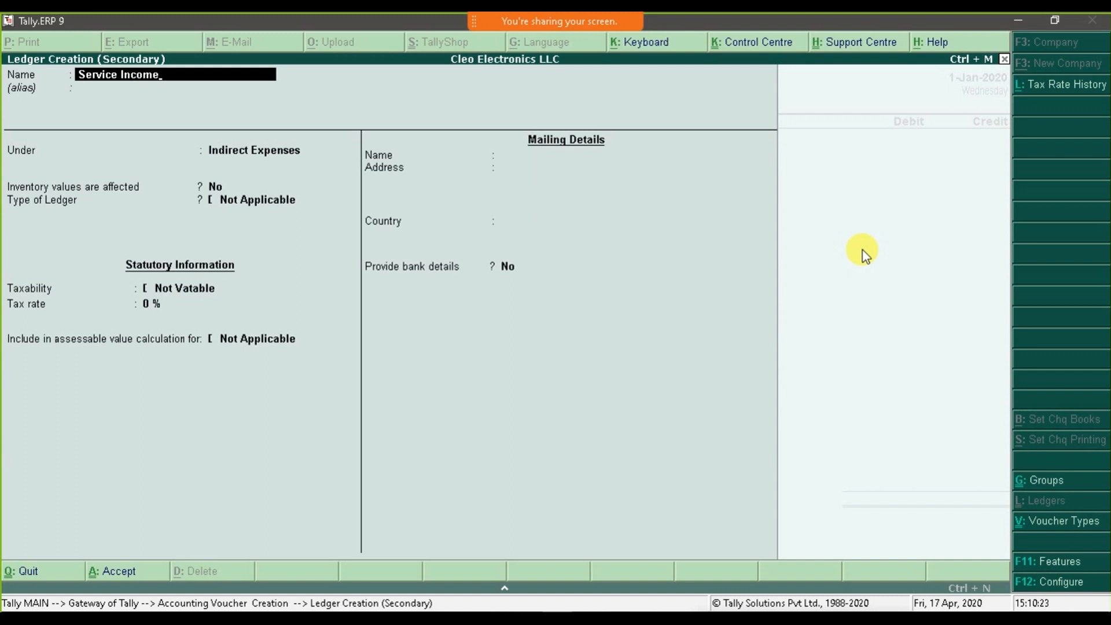
{"action": "key", "text": "Return"}
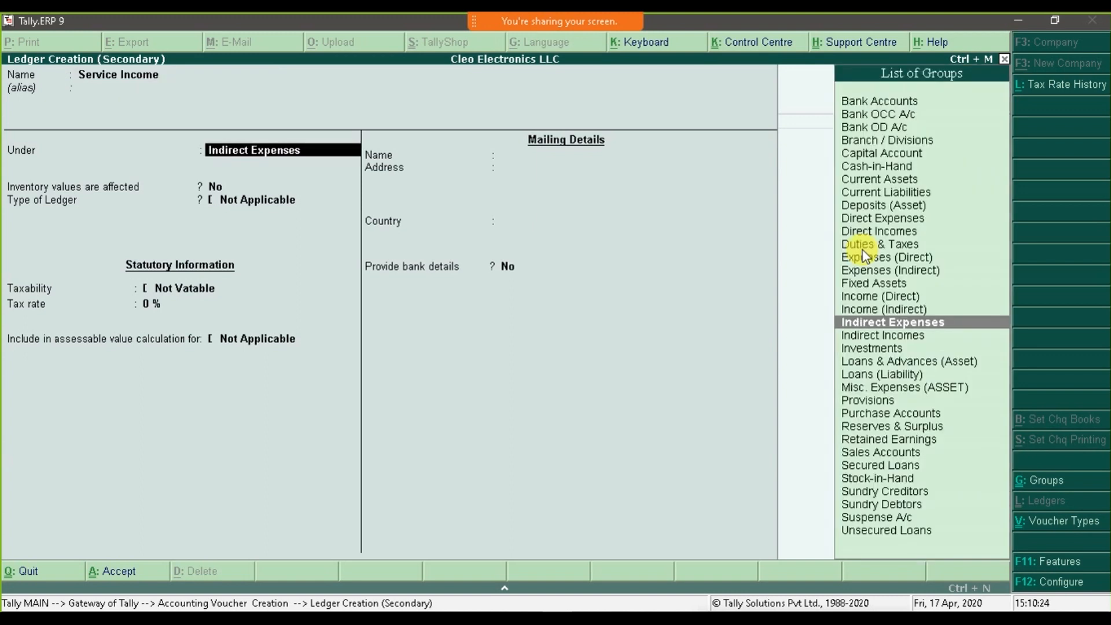
{"action": "type", "text": "Ind"}
{"action": "key", "text": "Down"}
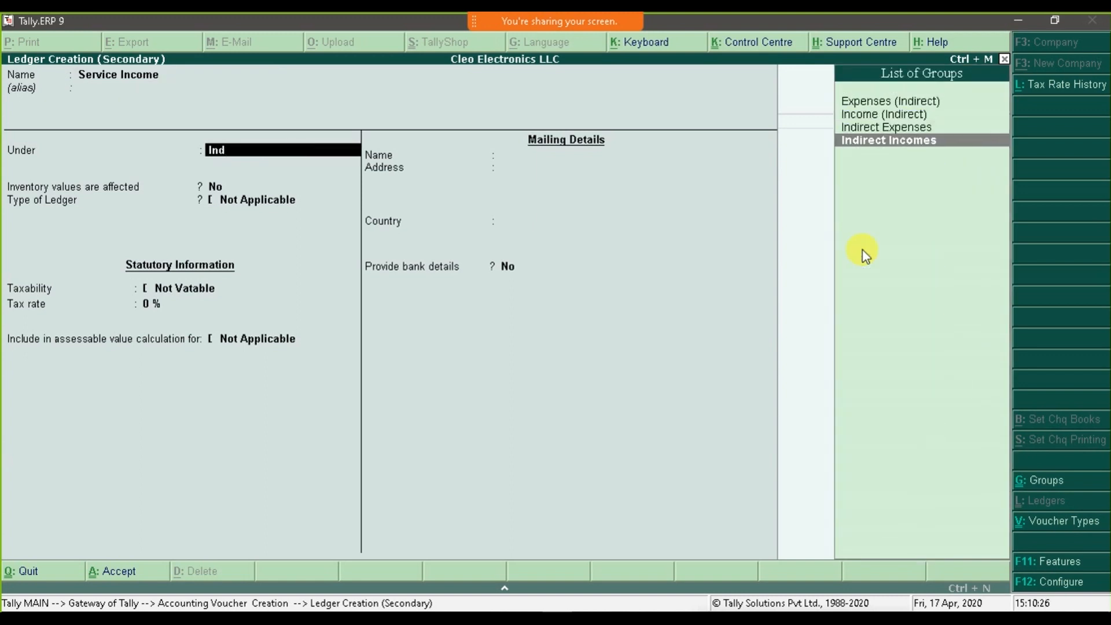
{"action": "key", "text": "Return"}
{"action": "key", "text": "Return"}
{"action": "key", "text": "Return"}
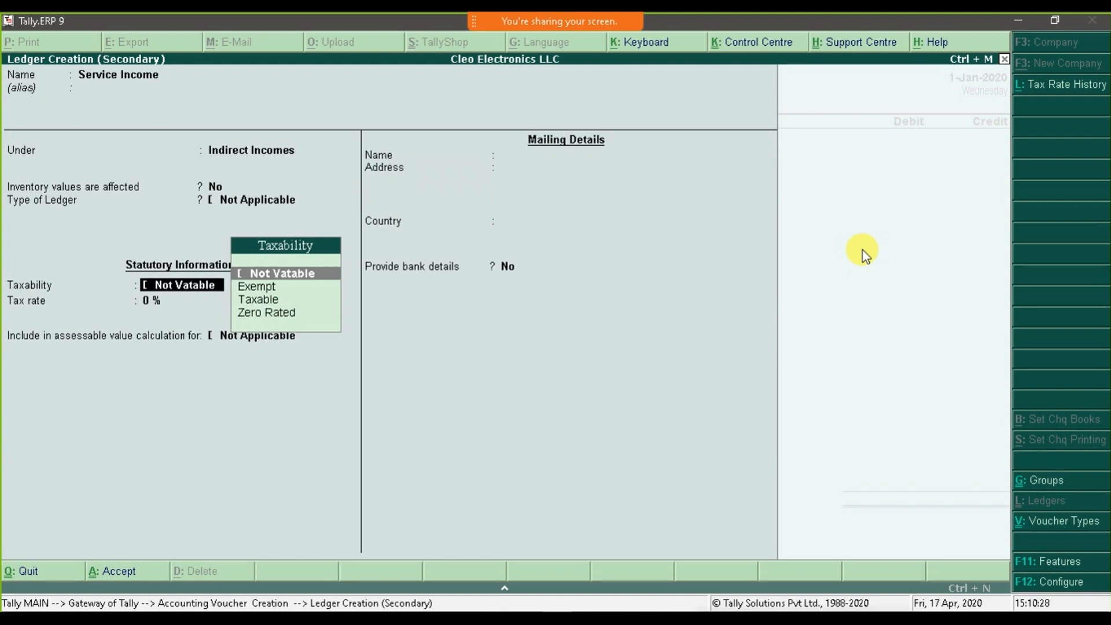
{"action": "key", "text": "Down"}
{"action": "key", "text": "Down"}
{"action": "key", "text": "Return"}
{"action": "key", "text": "Return"}
{"action": "key", "text": "Return"}
{"action": "key", "text": "Return"}
{"action": "key", "text": "Return"}
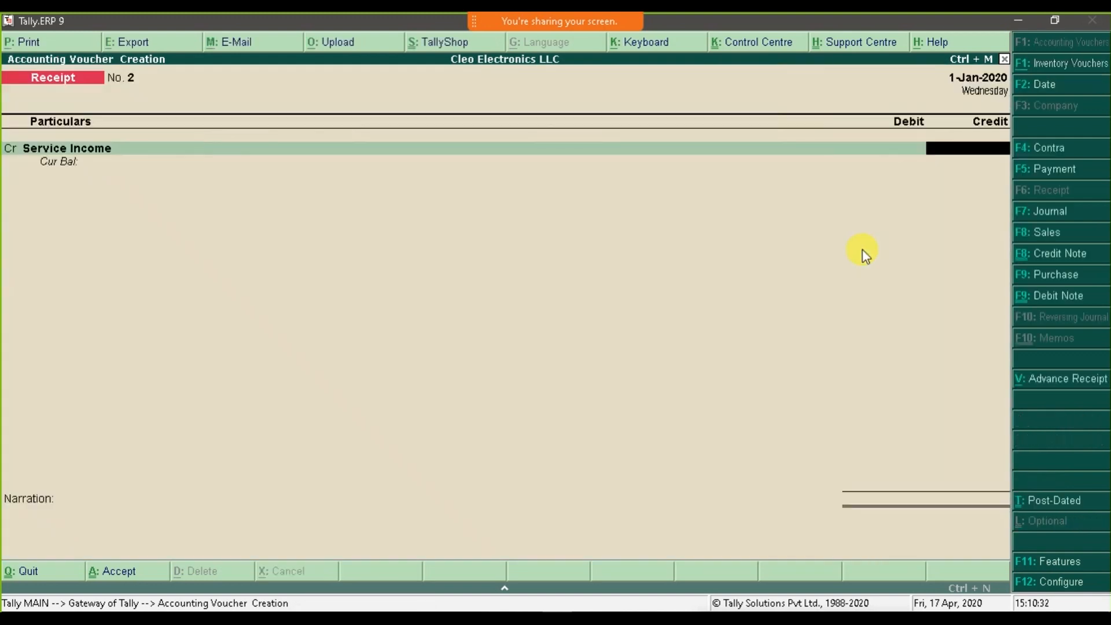
Credit Service Income with 5,000 on the receipt voucher and proceed to the debit line.
{"action": "type", "text": "5000"}
{"action": "key", "text": "Return"}
{"action": "key", "text": "Return"}
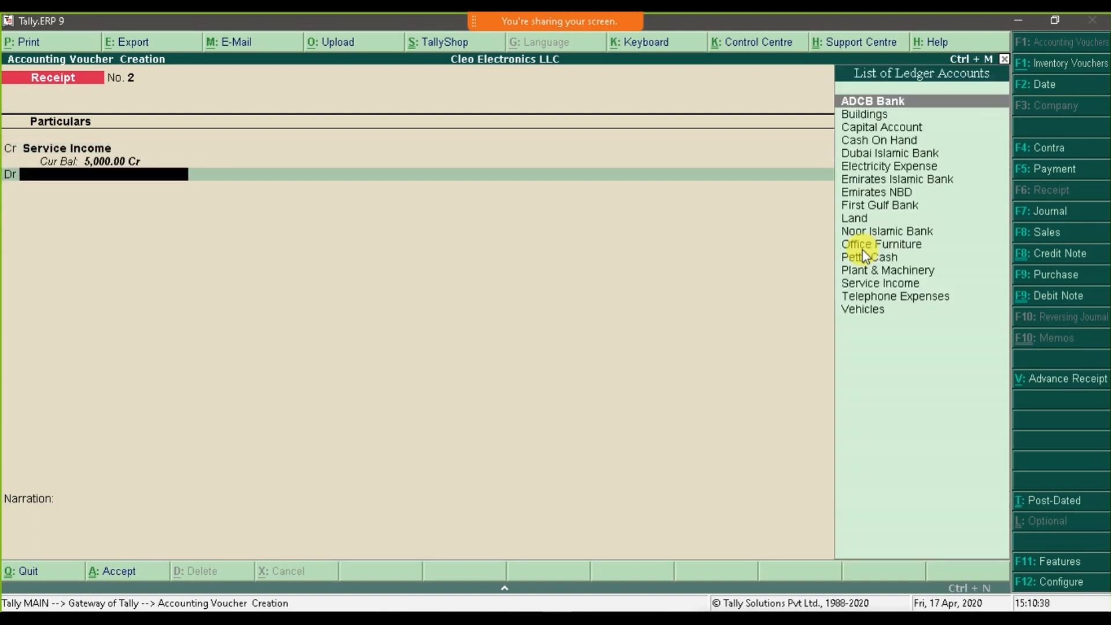
Switch to Word's journal entry examples to check which bank received the service income, and return to Tally.ERP 9.
{"action": "key", "text": "alt+Tab"}
{"action": "key", "text": "alt+Tab"}
{"action": "key", "text": "alt+Tab"}
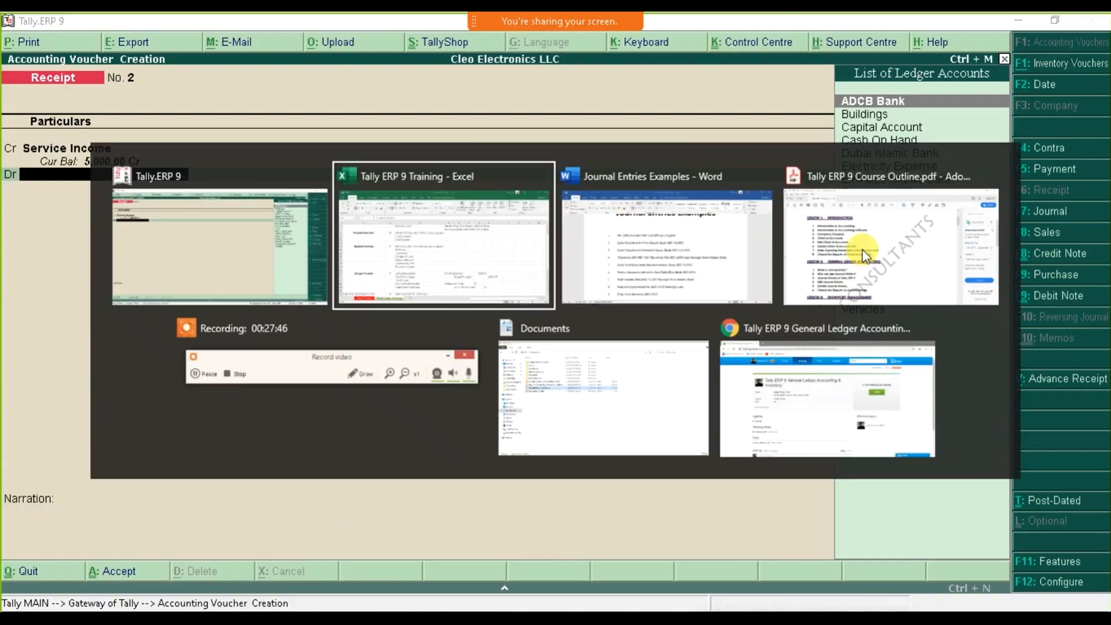
{"action": "key", "text": "alt+Tab"}
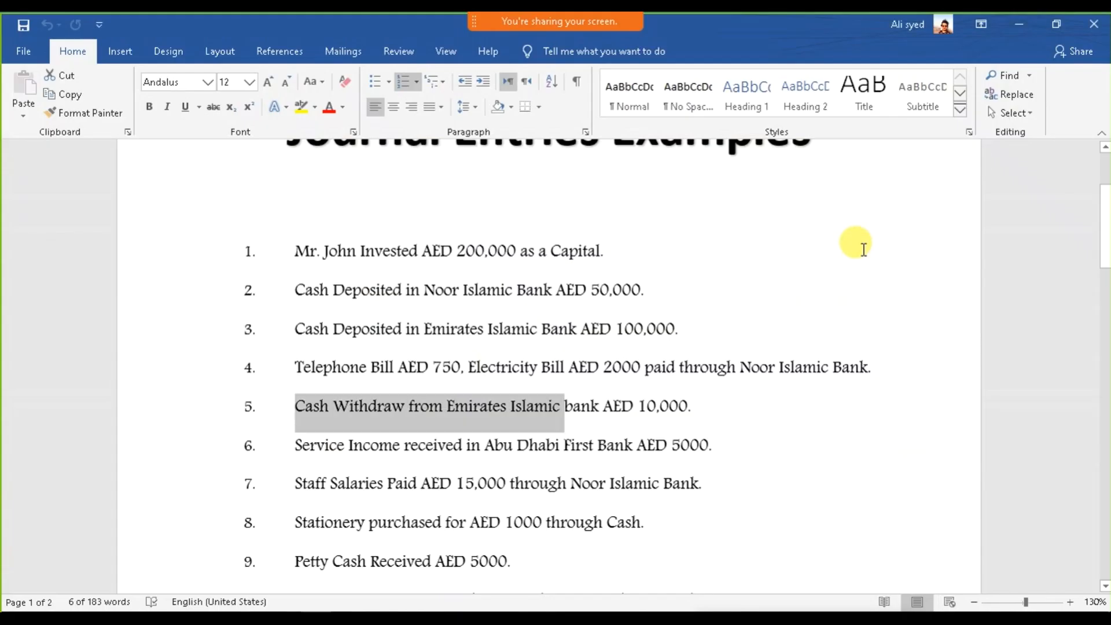
{"action": "key", "text": "alt+Tab"}
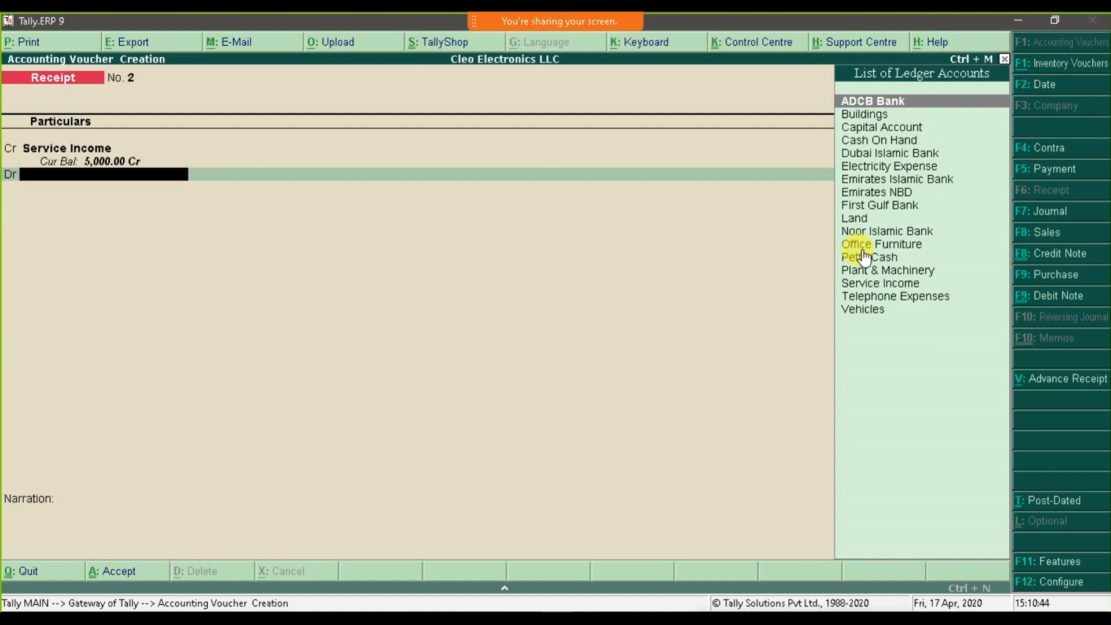
Create an Abu Dhabi First Bank ledger under Bank Accounts for the receipt voucher's debit line, keeping the default bank and mailing details.
{"action": "key", "text": "alt+c"}
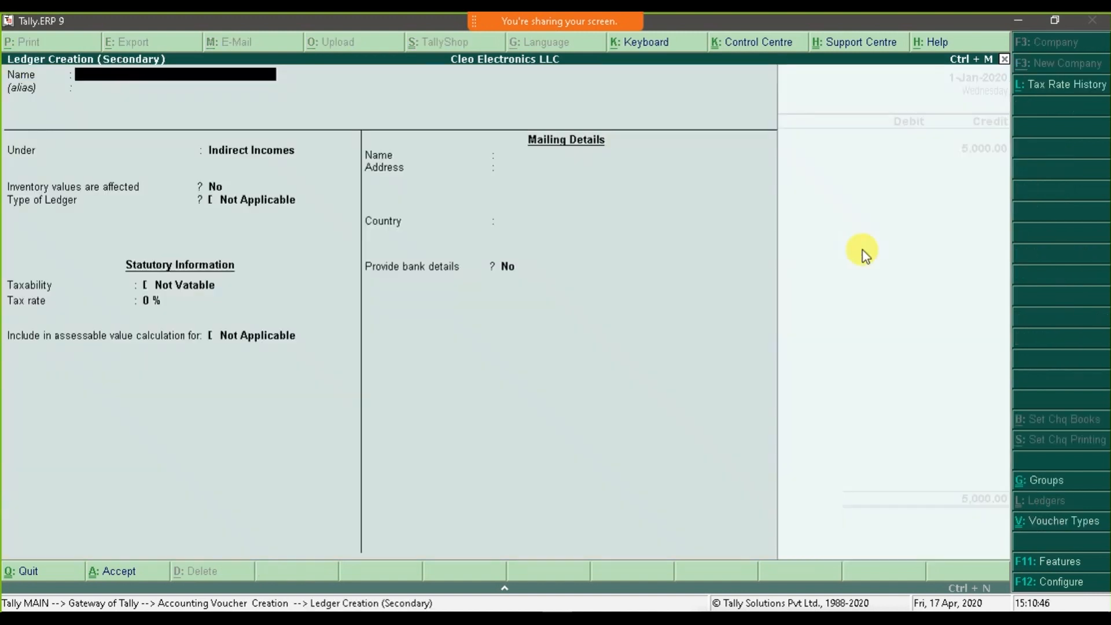
{"action": "type", "text": "Abu Dhabi First"}
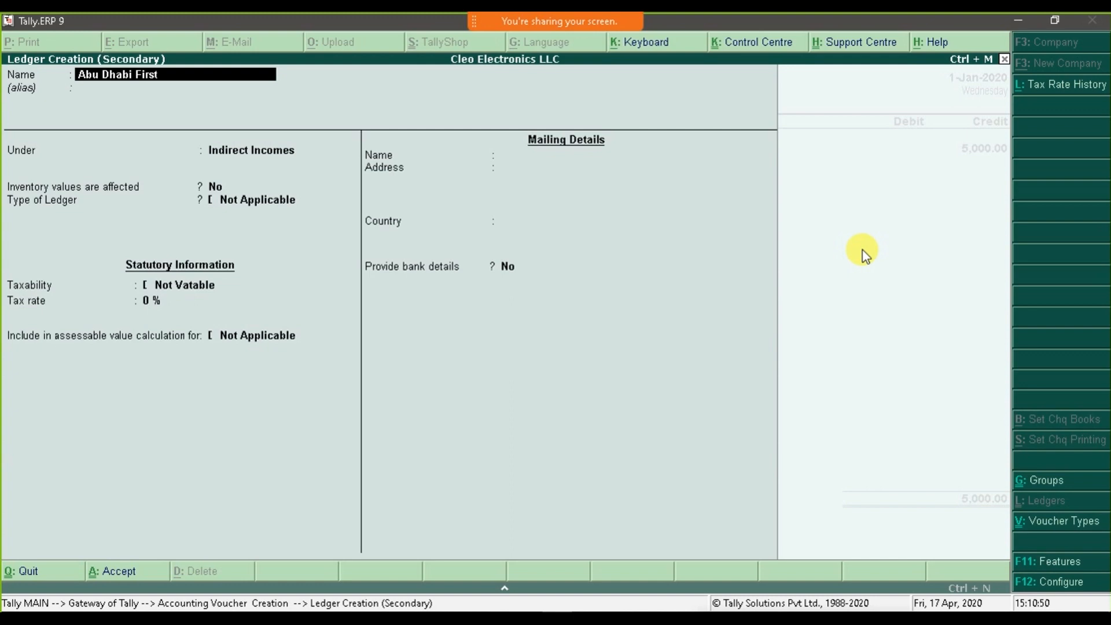
{"action": "type", "text": " Bank"}
{"action": "key", "text": "Return"}
{"action": "type", "text": "Ban"}
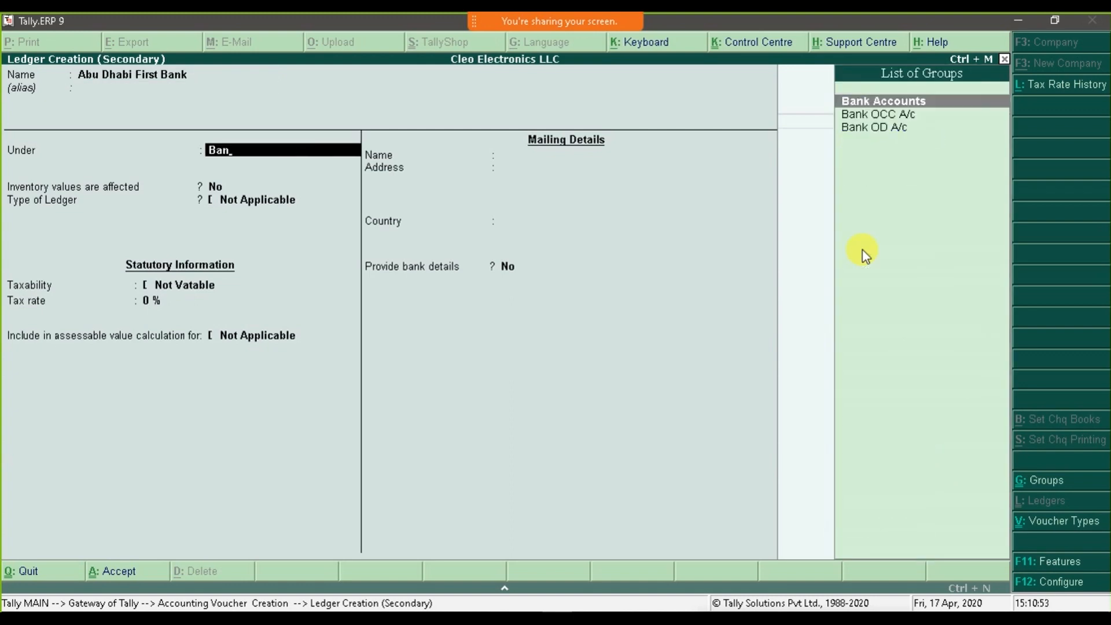
{"action": "key", "text": "Return"}
{"action": "key", "text": "Return"}
{"action": "key", "text": "Return"}
{"action": "key", "text": "Return"}
{"action": "key", "text": "Return"}
{"action": "key", "text": "Return"}
{"action": "key", "text": "Return"}
{"action": "key", "text": "Return"}
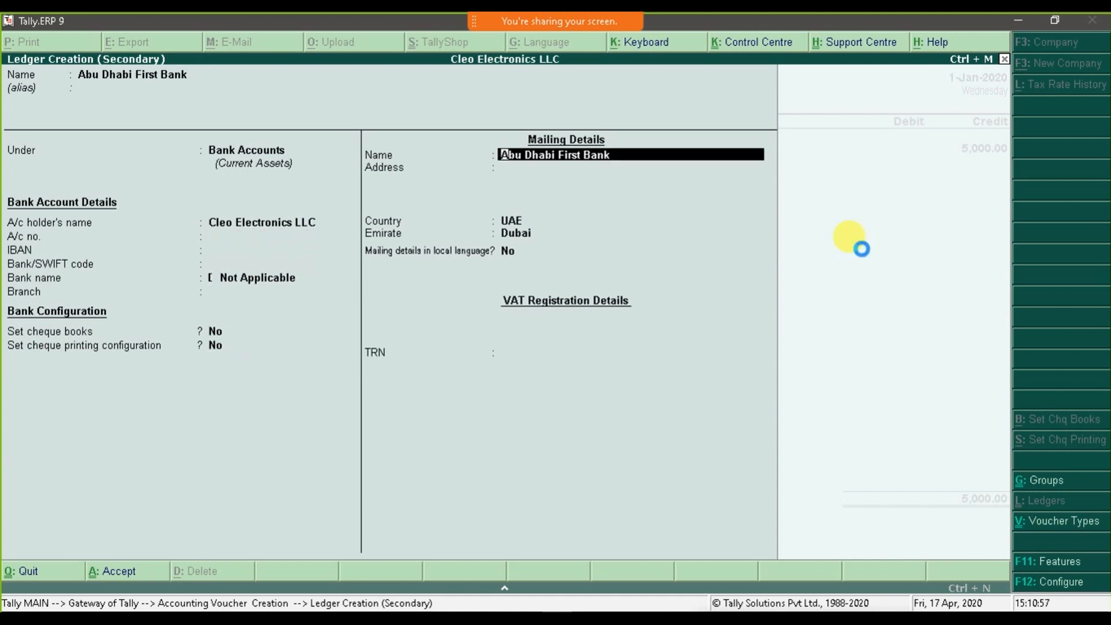
{"action": "key", "text": "ctrl+a"}
Debit Abu Dhabi First Bank with 5,000 and accept the default bank allocation.
{"action": "key", "text": "Return"}
{"action": "key", "text": "Return"}
{"action": "key", "text": "Return"}
{"action": "key", "text": "Return"}
{"action": "key", "text": "Return"}
{"action": "key", "text": "Return"}
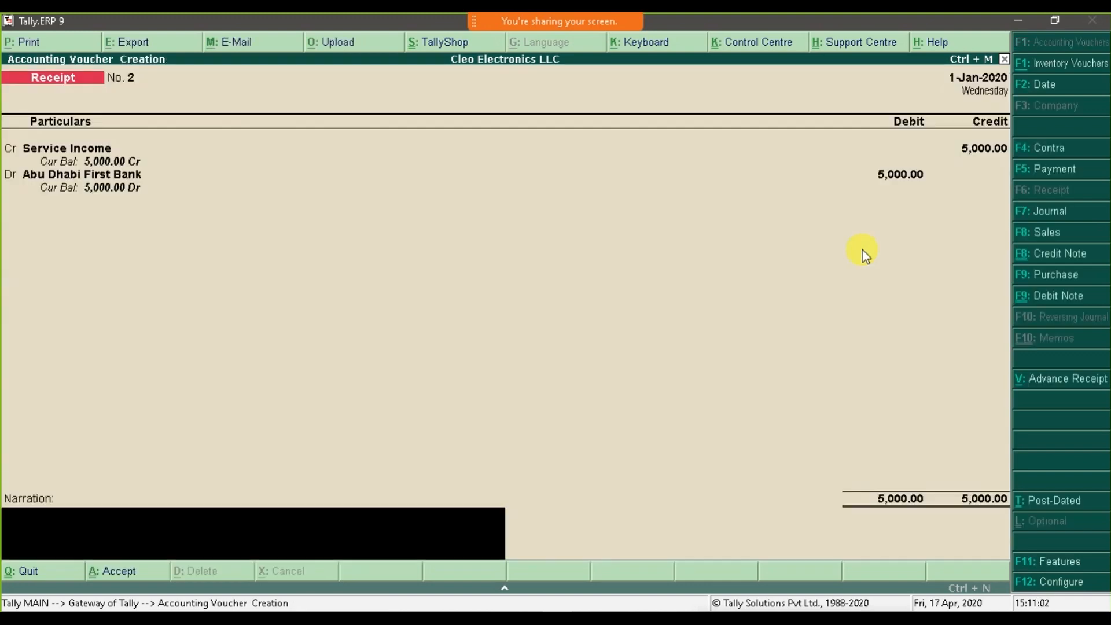
Enter the narration "Service Income received in bank" and save the receipt voucher.
{"action": "type", "text": "Serice"}
{"action": "key", "text": "BackSpace"}
{"action": "key", "text": "BackSpace"}
{"action": "type", "text": "vice Income received in"}
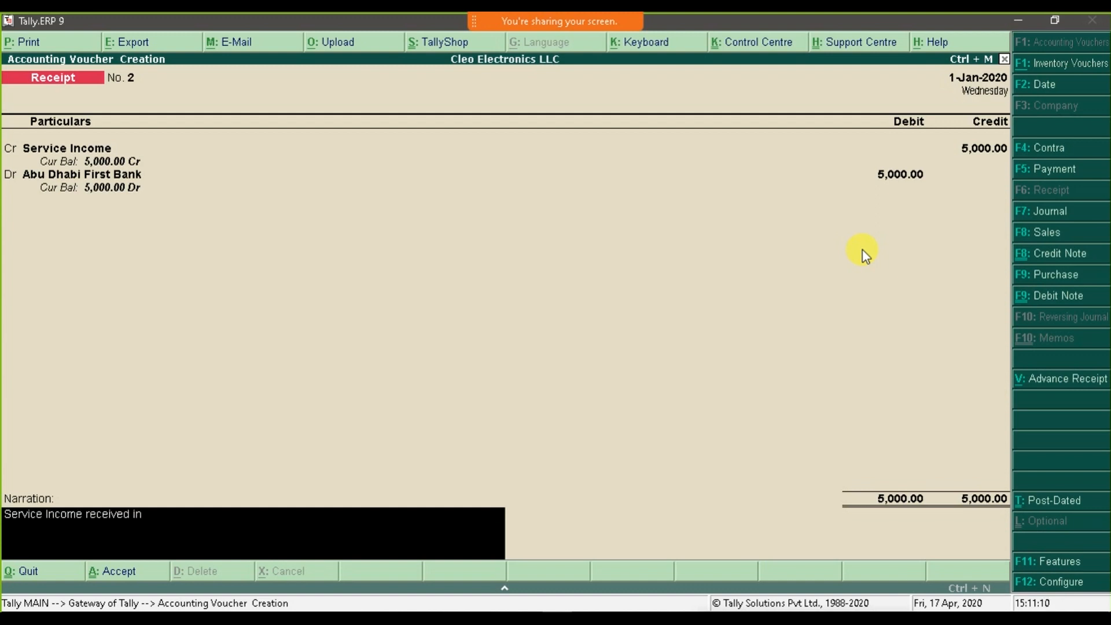
{"action": "type", "text": " bank"}
{"action": "key", "text": "Return"}
{"action": "key", "text": "Return"}
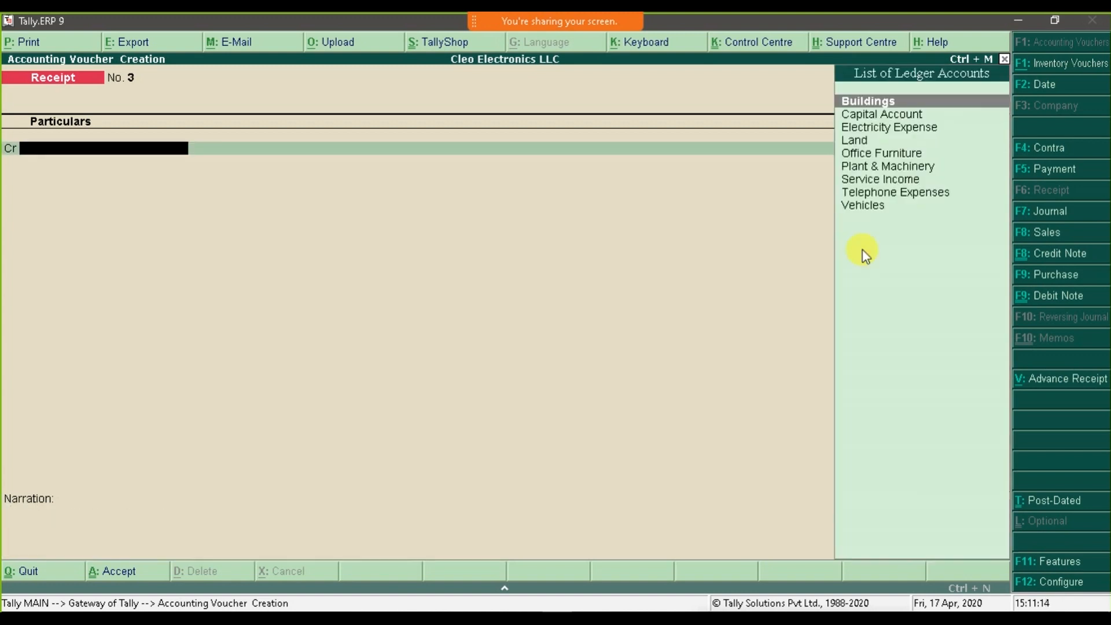
Check the staff salaries entry in Word's examples, and open a new payment voucher in Tally.ERP 9.
{"action": "key", "text": "alt+Tab"}
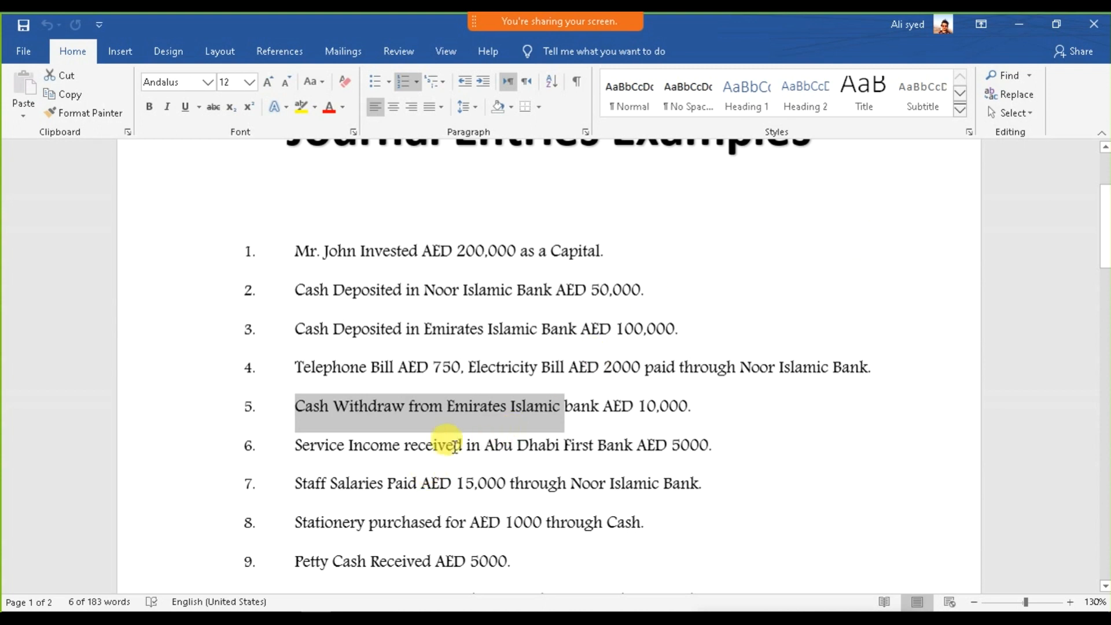
{"action": "scroll", "coordinate": [311, 416], "scroll_direction": "down", "scroll_amount": 1}
{"action": "left_click_drag", "start_coordinate": [296, 434], "coordinate": [453, 438]}
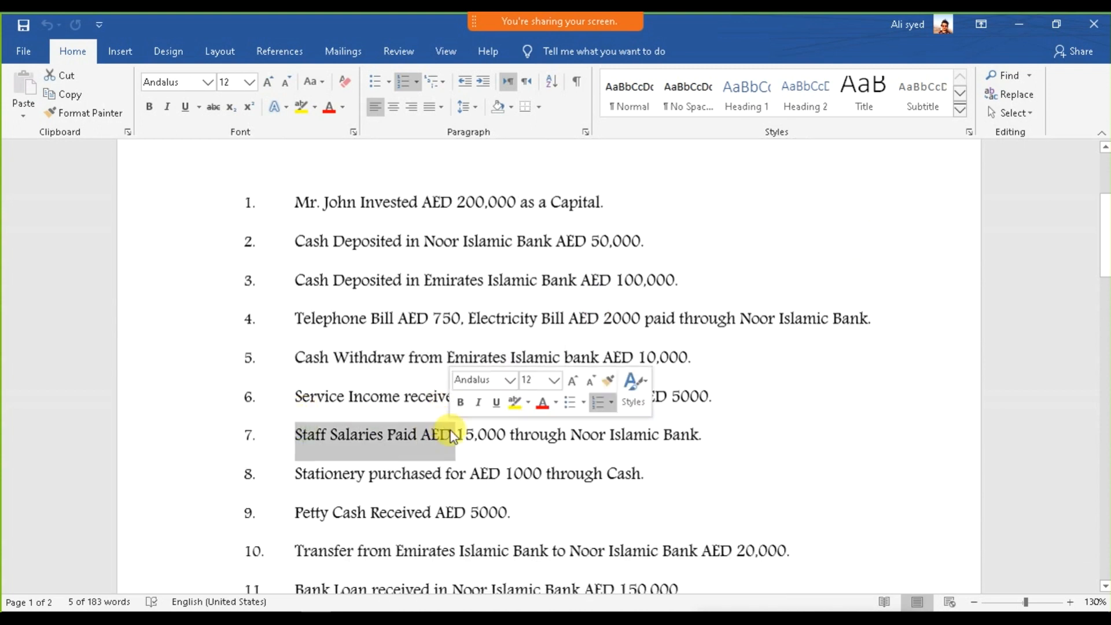
{"action": "scroll", "coordinate": [452, 434], "scroll_direction": "down", "scroll_amount": 2}
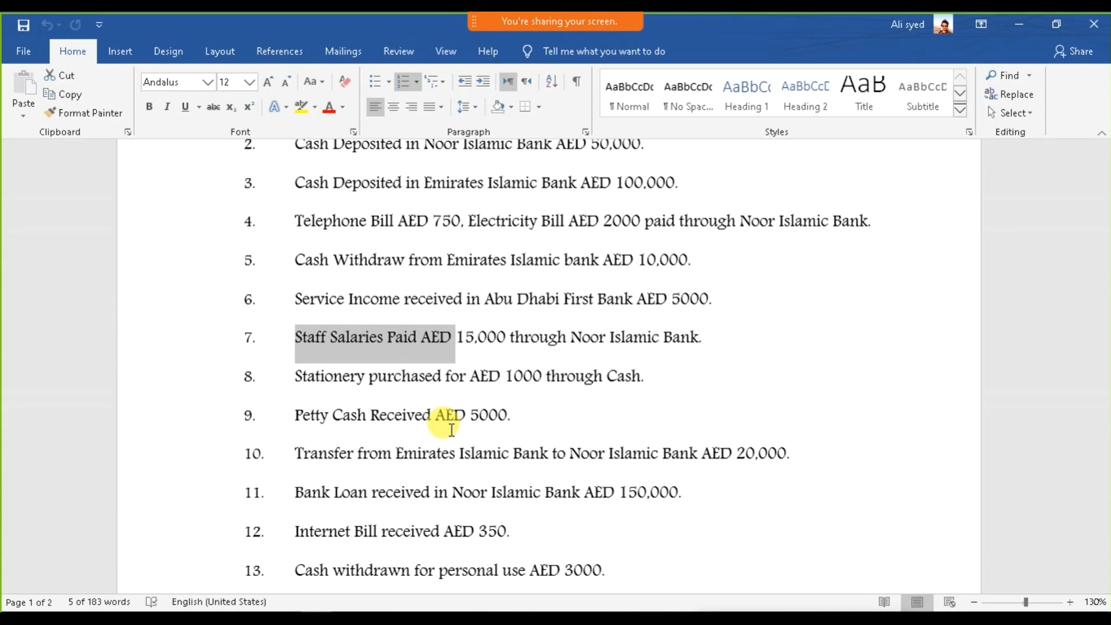
{"action": "key", "text": "alt+Tab"}
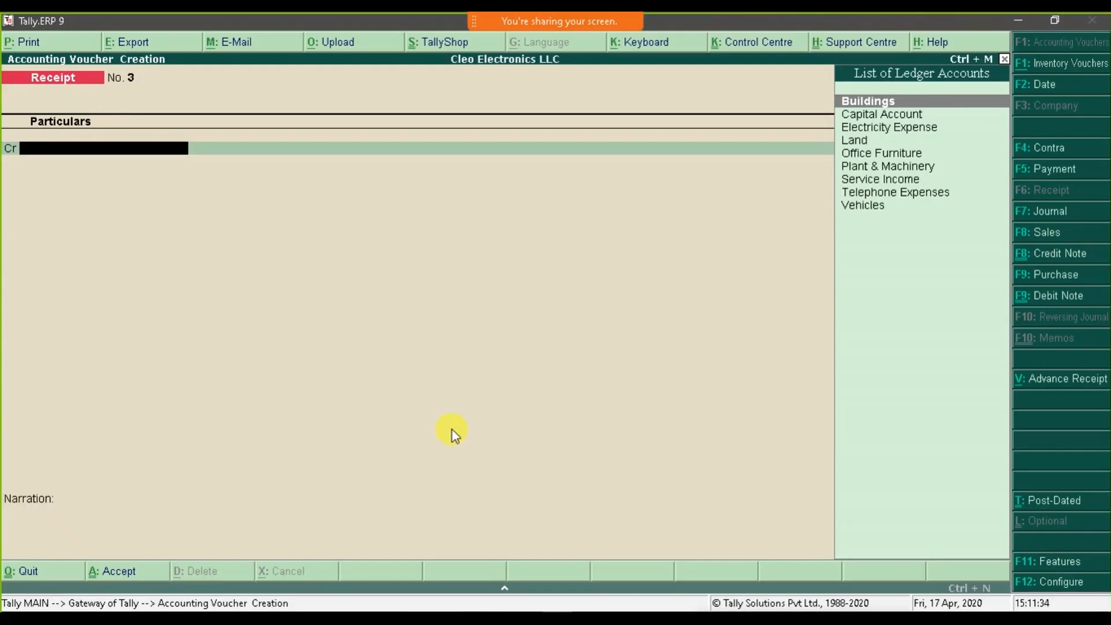
{"action": "left_click", "coordinate": [1038, 174]}
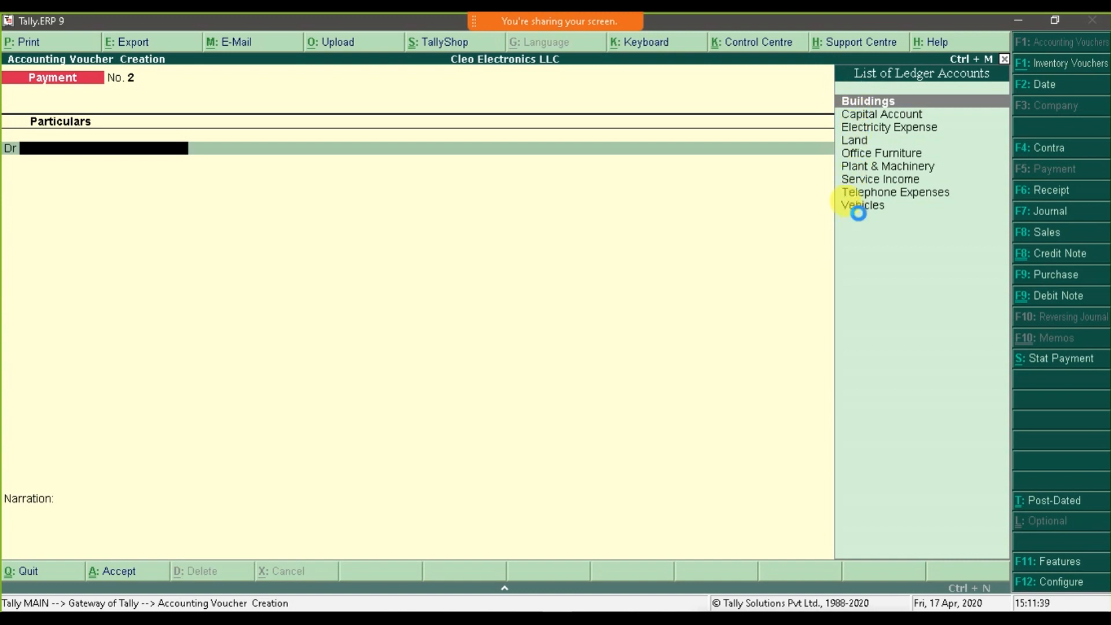
Create a Salaries Expenses ledger under Indirect Expenses with taxability Not Vatable for the payment voucher's debit line.
{"action": "key", "text": "alt+c"}
{"action": "type", "text": "Salaries Expenses"}
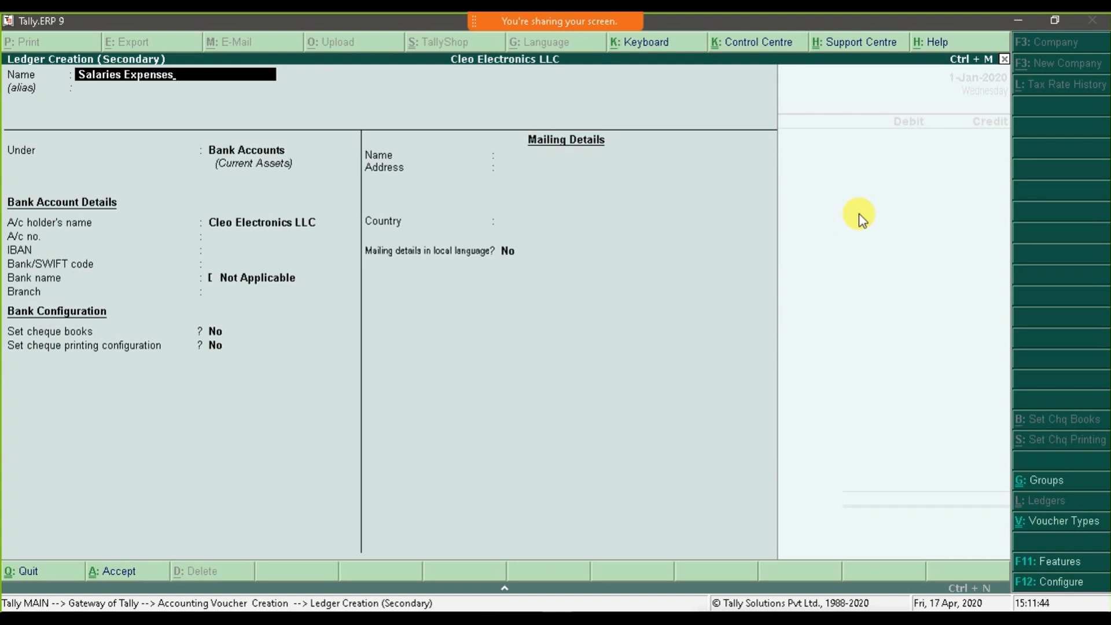
{"action": "key", "text": "Return"}
{"action": "type", "text": "Ind"}
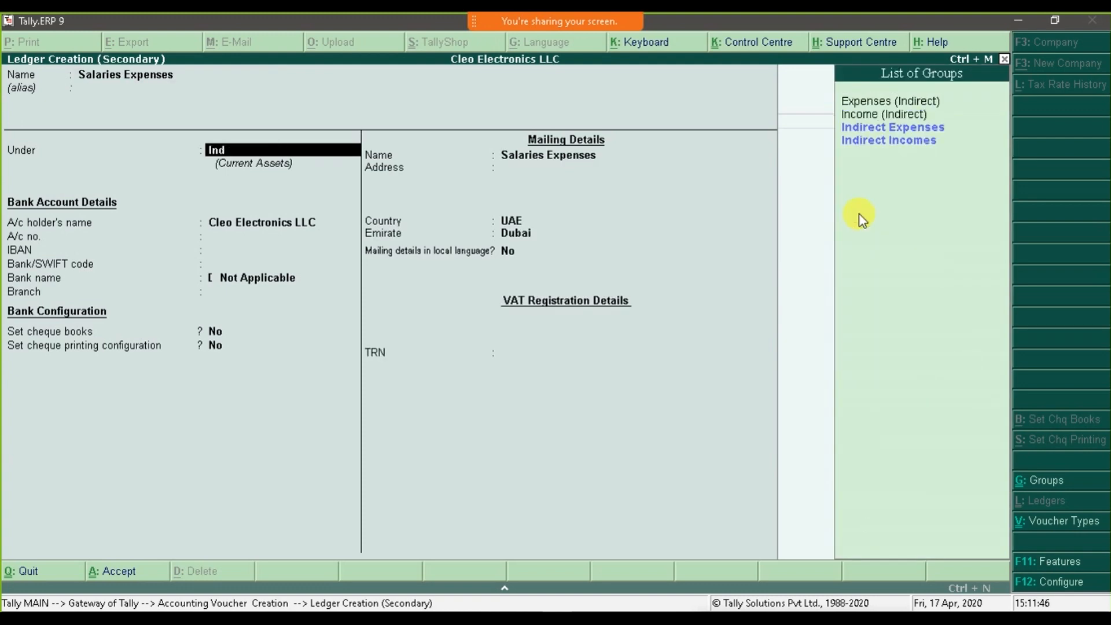
{"action": "key", "text": "Return"}
{"action": "key", "text": "Return"}
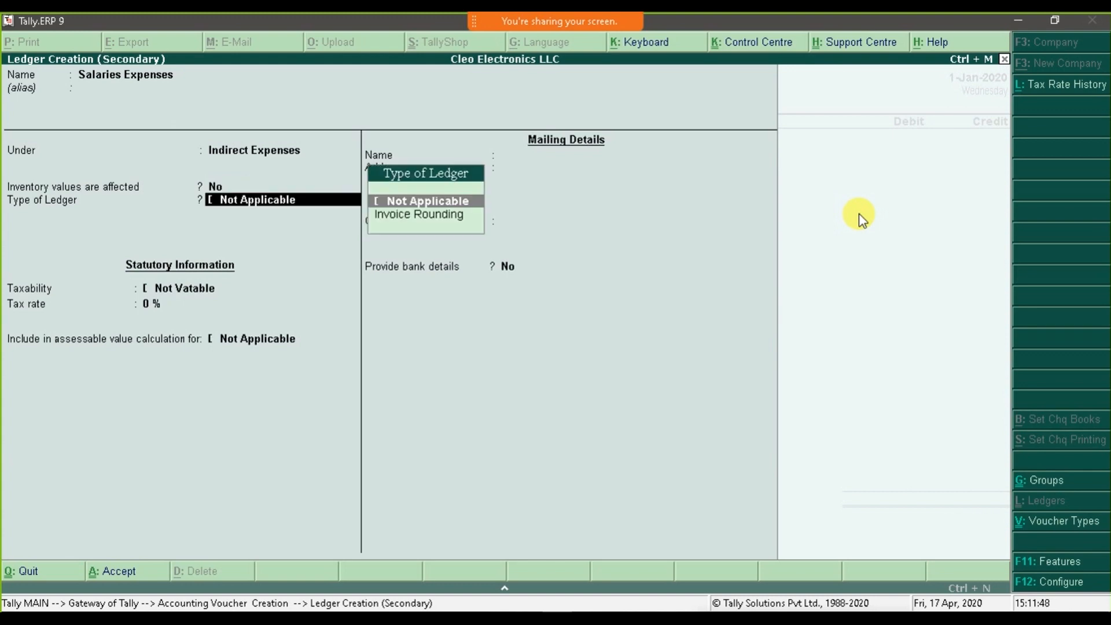
{"action": "key", "text": "Return"}
{"action": "key", "text": "Down"}
{"action": "key", "text": "Up"}
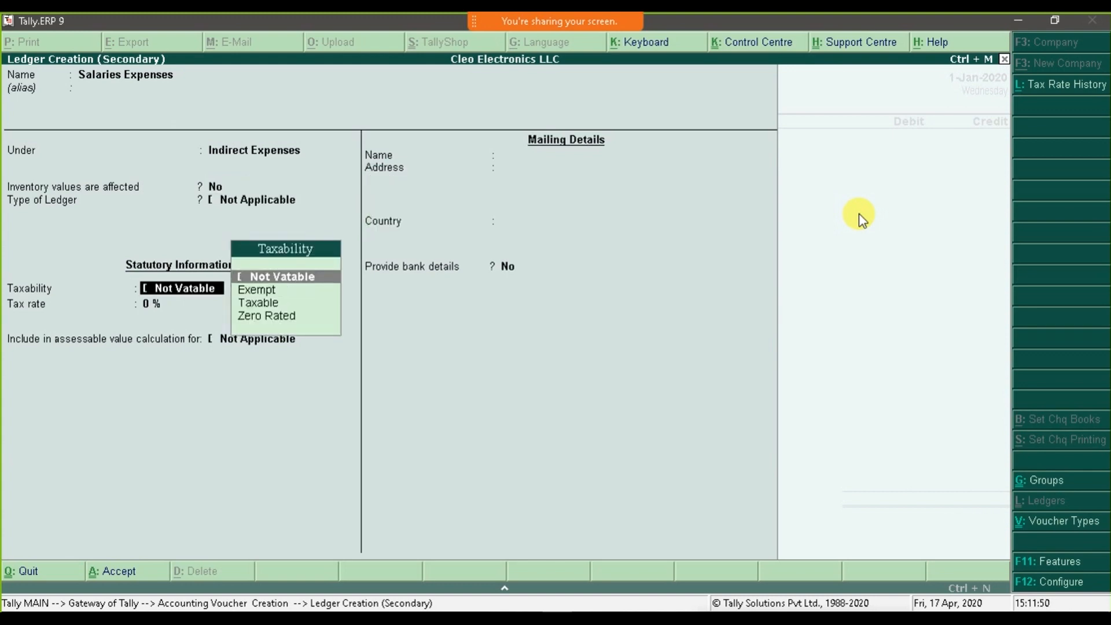
{"action": "key", "text": "Return"}
{"action": "key", "text": "Return"}
{"action": "key", "text": "Return"}
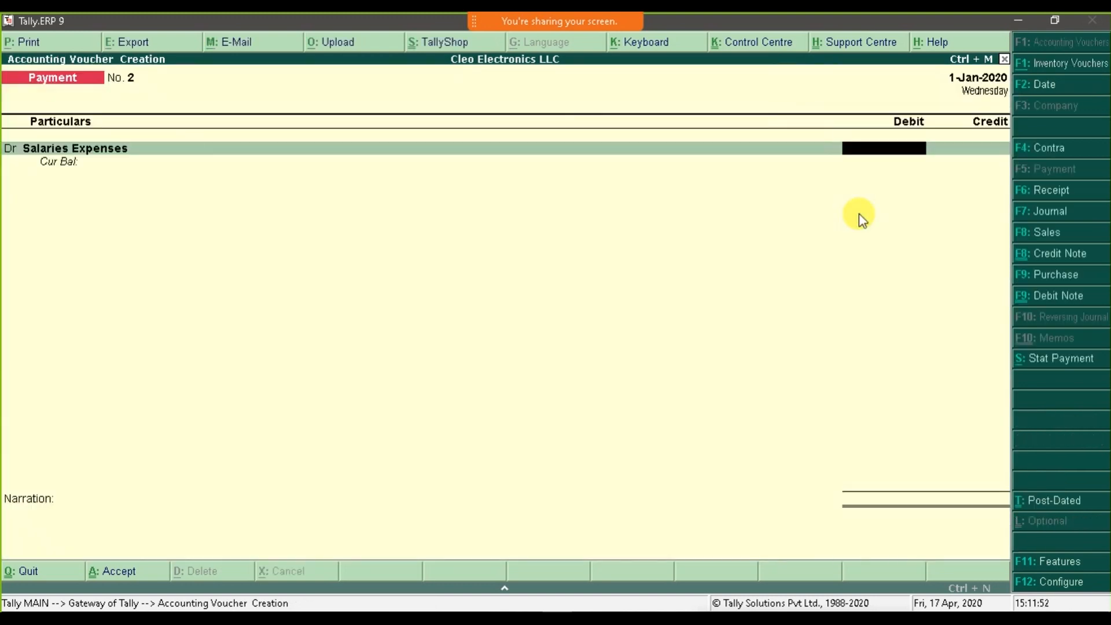
Check the salary amount in Word's examples and debit Salaries Expenses with 15,000 in Tally.ERP 9.
{"action": "key", "text": "alt+Tab"}
{"action": "key", "text": "alt+Tab"}
{"action": "type", "text": "15000"}
{"action": "key", "text": "Return"}
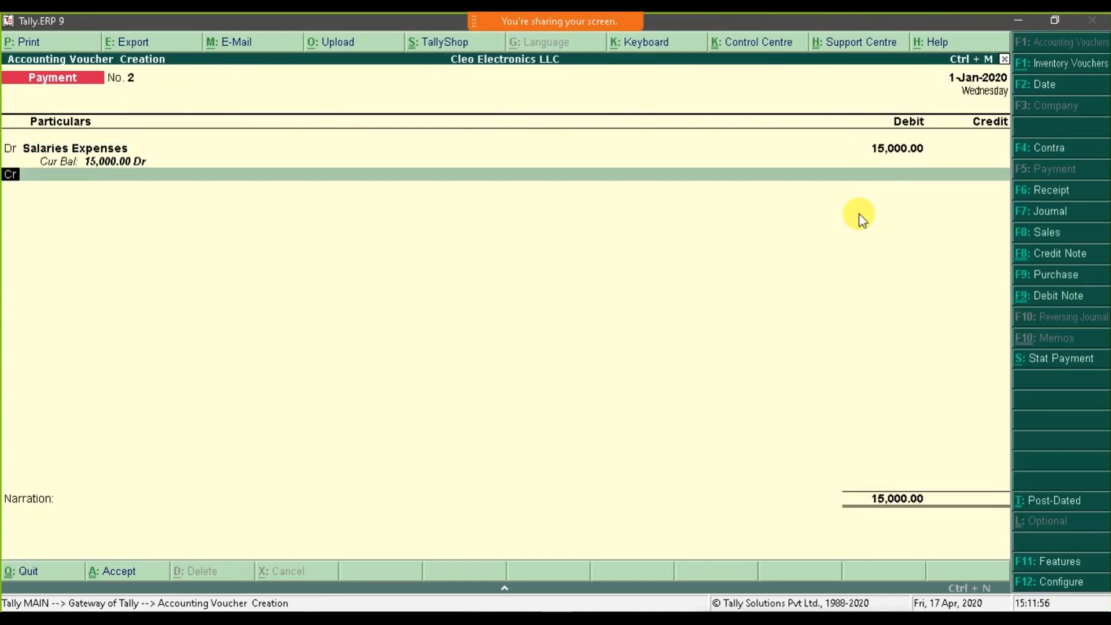
Credit Noor Islamic Bank with 15,000 on the payment voucher's second line.
{"action": "key", "text": "Return"}
{"action": "type", "text": "Noo"}
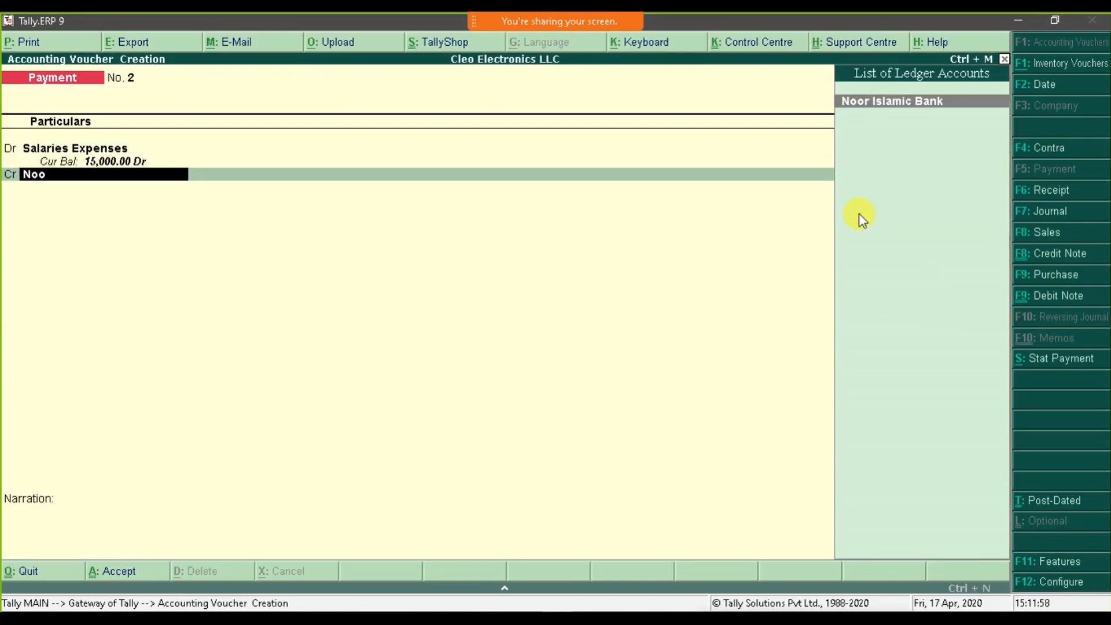
{"action": "key", "text": "Return"}
{"action": "key", "text": "Return"}
Allocate the Noor Islamic Bank payment as a cheque, entering a sample instrument number and the date 1-Jan-2020.
{"action": "key", "text": "Return"}
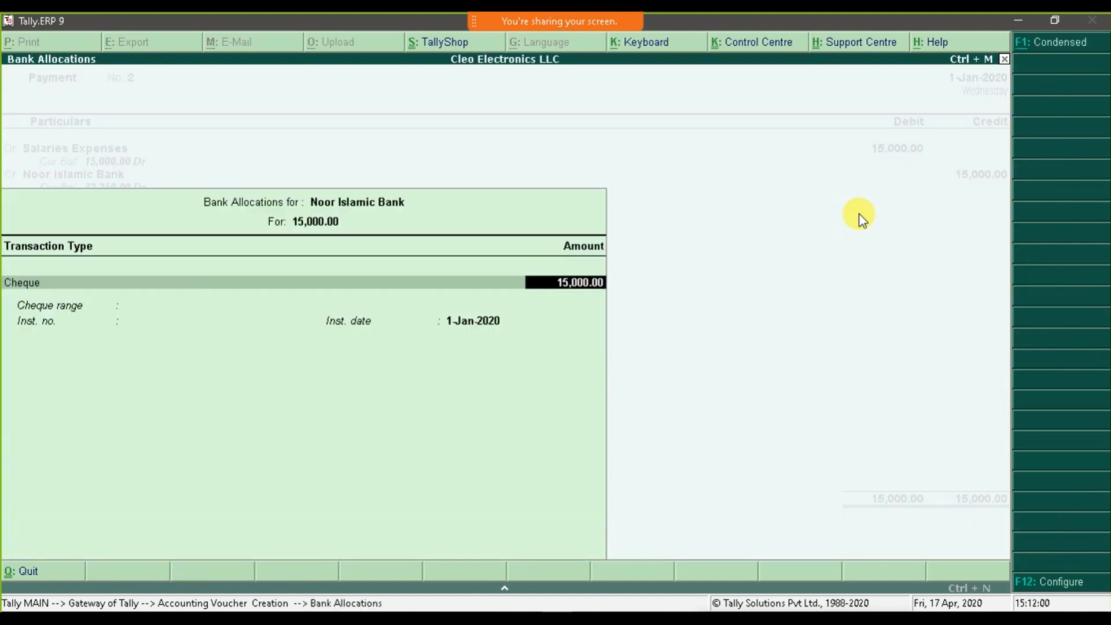
{"action": "key", "text": "Return"}
{"action": "type", "text": "1564a654ad"}
{"action": "key", "text": "Return"}
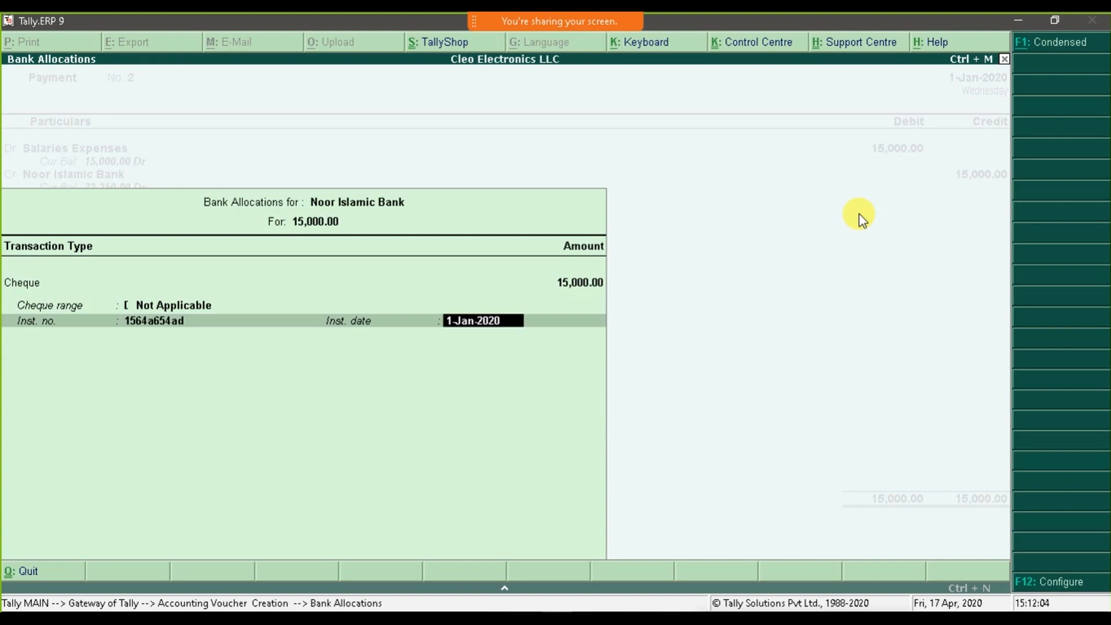
{"action": "key", "text": "Return"}
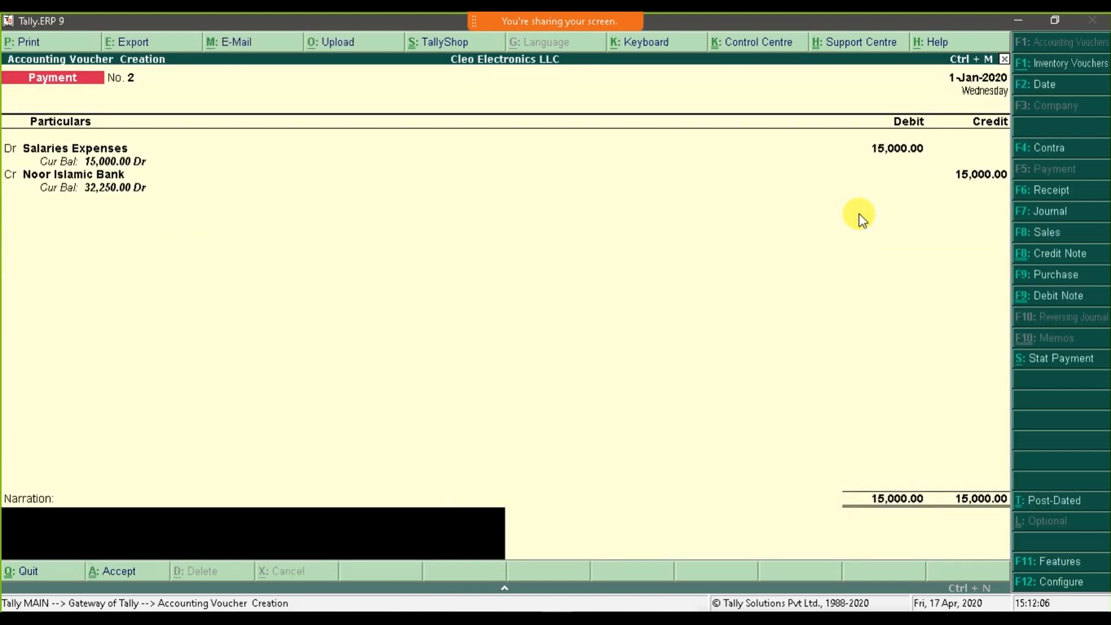
Enter the narration "Salaries paid for the month of JAN 2020" and save the payment voucher.
{"action": "type", "text": "Salaries paid for"}
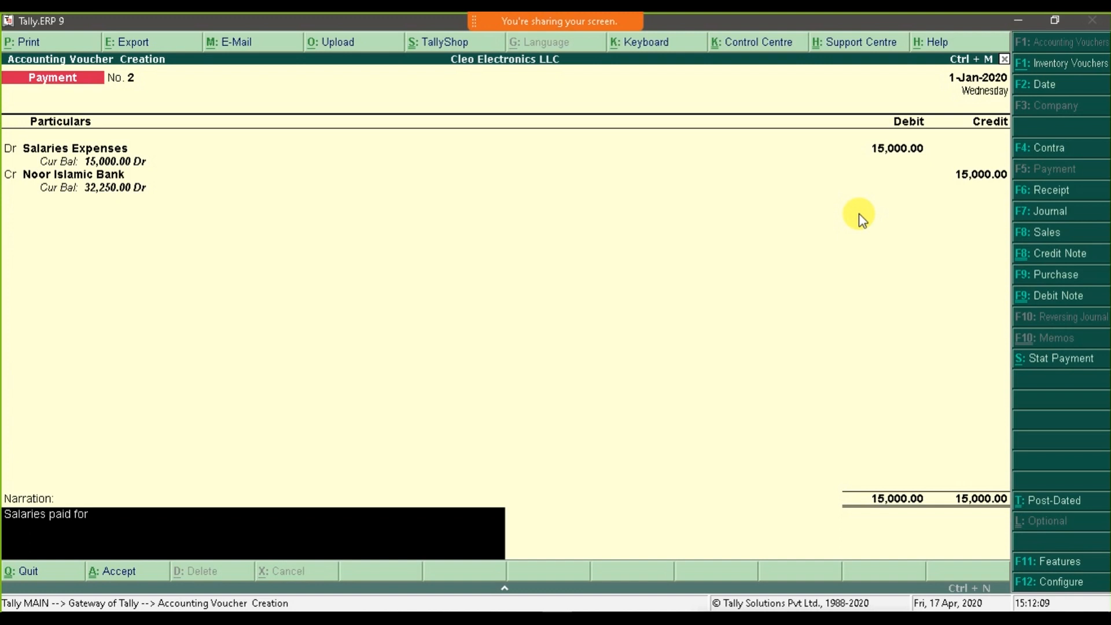
{"action": "type", "text": " the month of JAN 2020"}
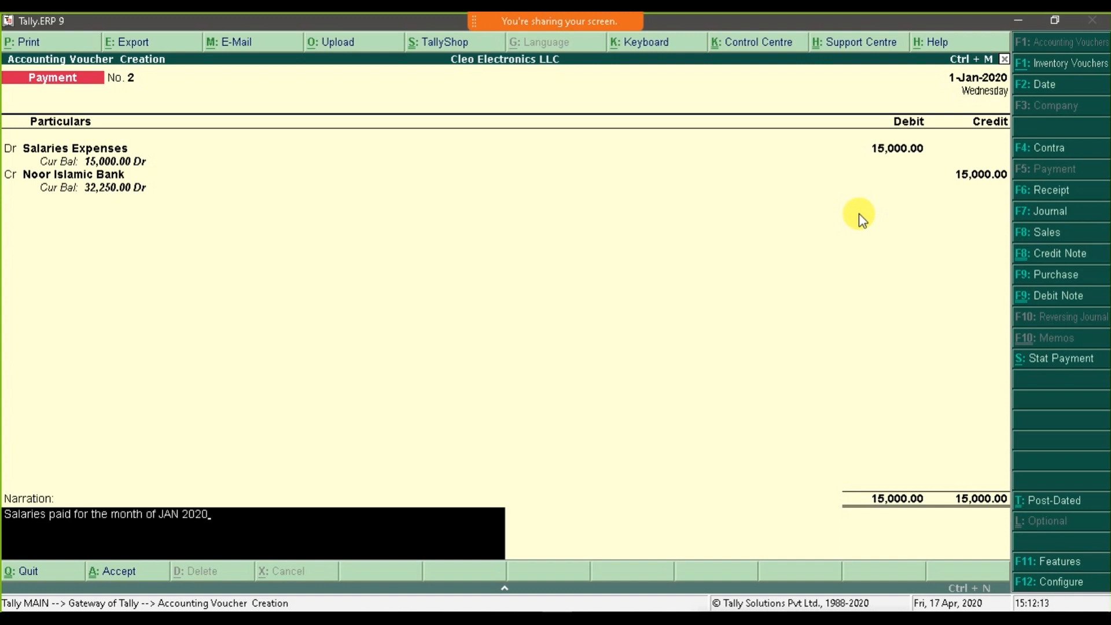
{"action": "key", "text": "Return"}
{"action": "key", "text": "Return"}
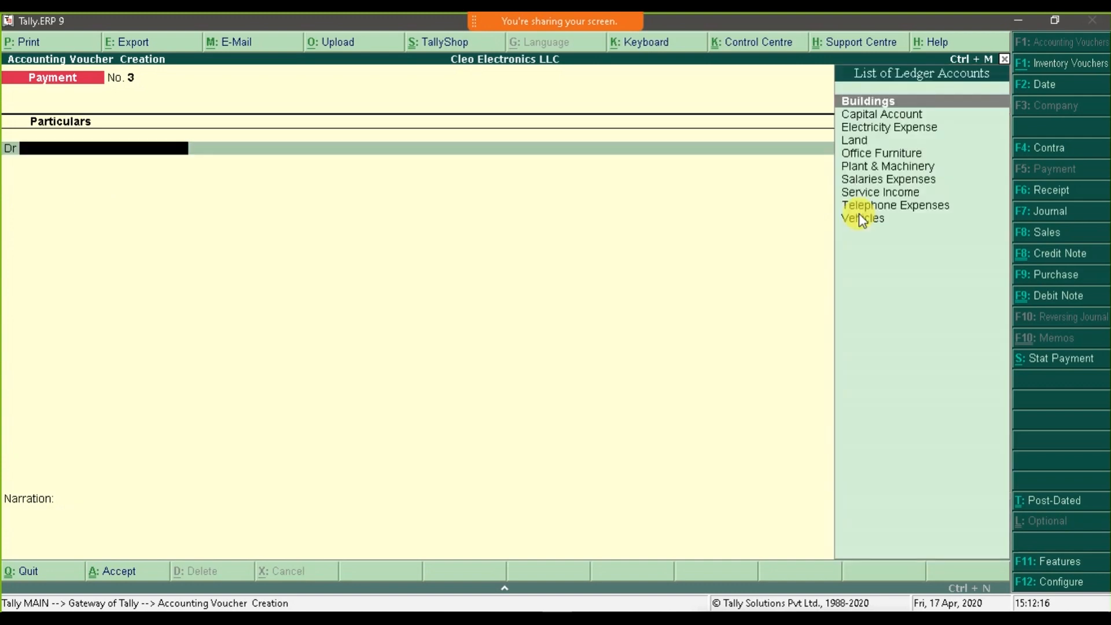
Check the stationery purchase in Word's examples and create a Stationery Expenses ledger under Indirect Expenses from the payment voucher in Tally.ERP 9.
{"action": "key", "text": "alt+Tab"}
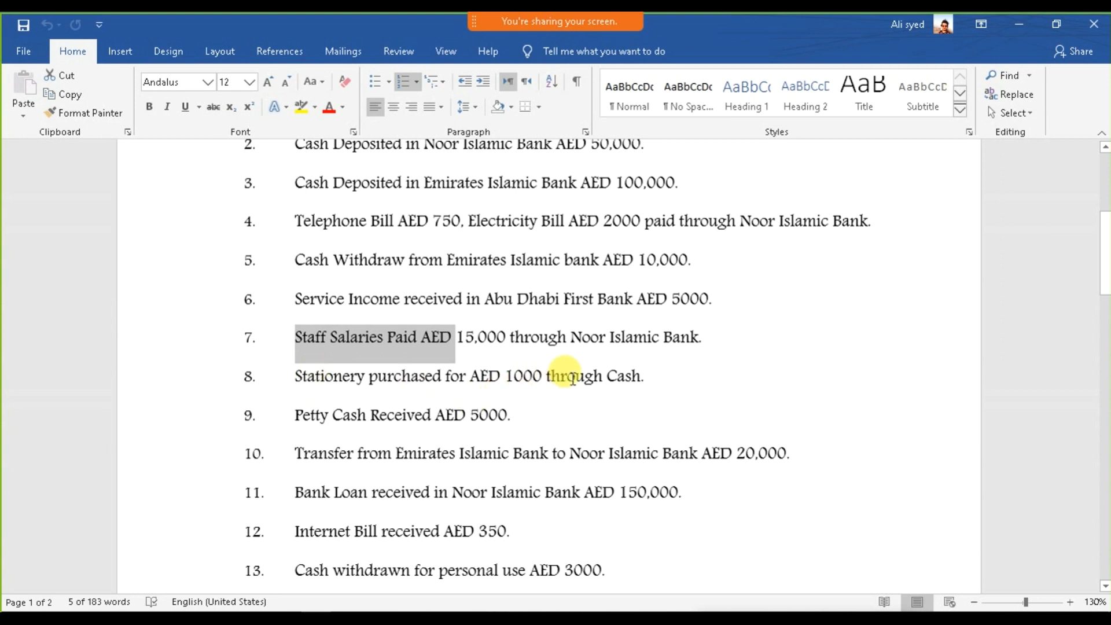
{"action": "left_click", "coordinate": [574, 377]}
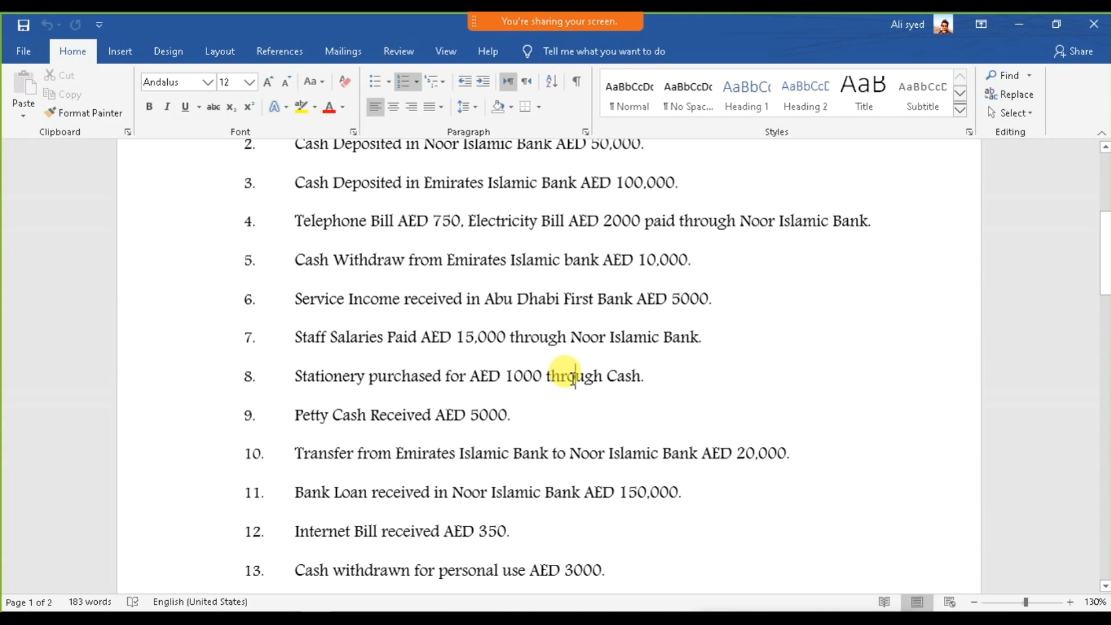
{"action": "key", "text": "alt+Tab"}
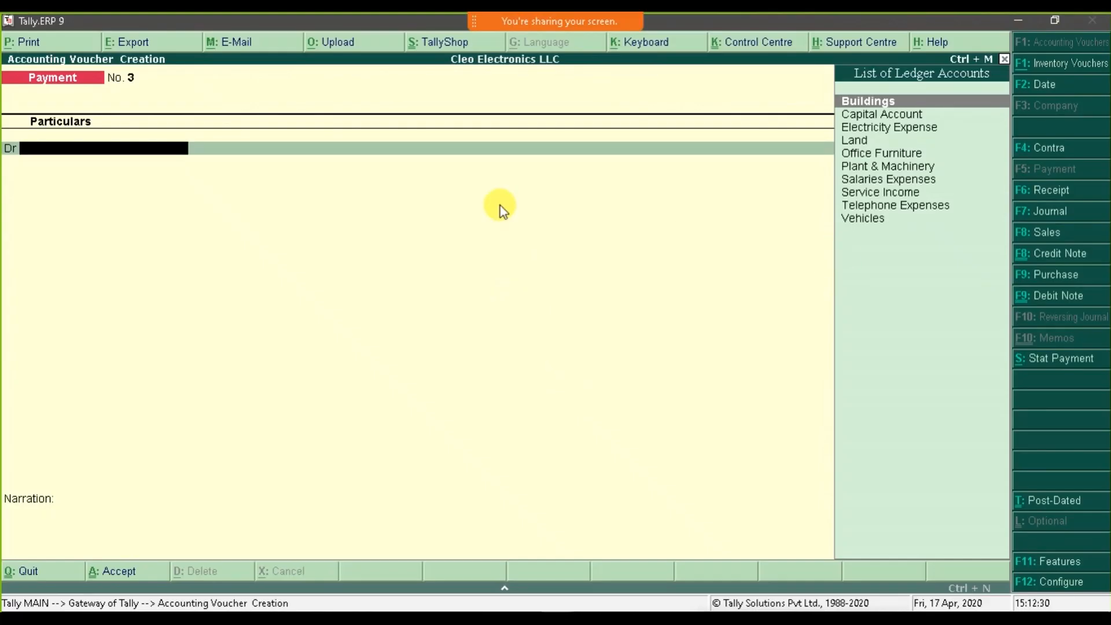
{"action": "key", "text": "alt+c"}
{"action": "type", "text": "St"}
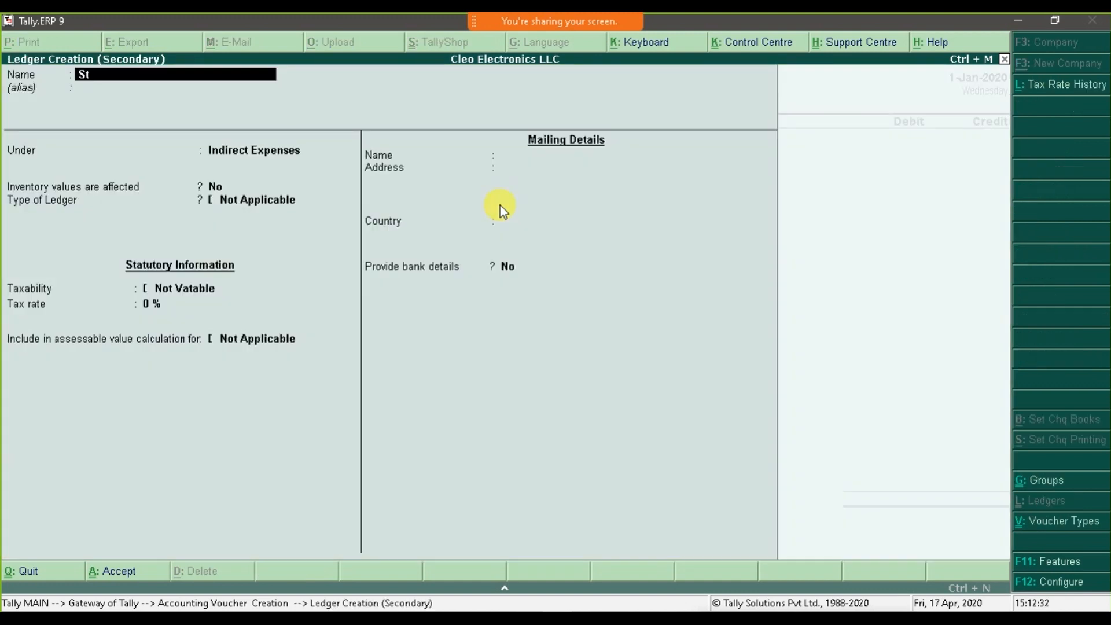
{"action": "type", "text": "ationery Expenses"}
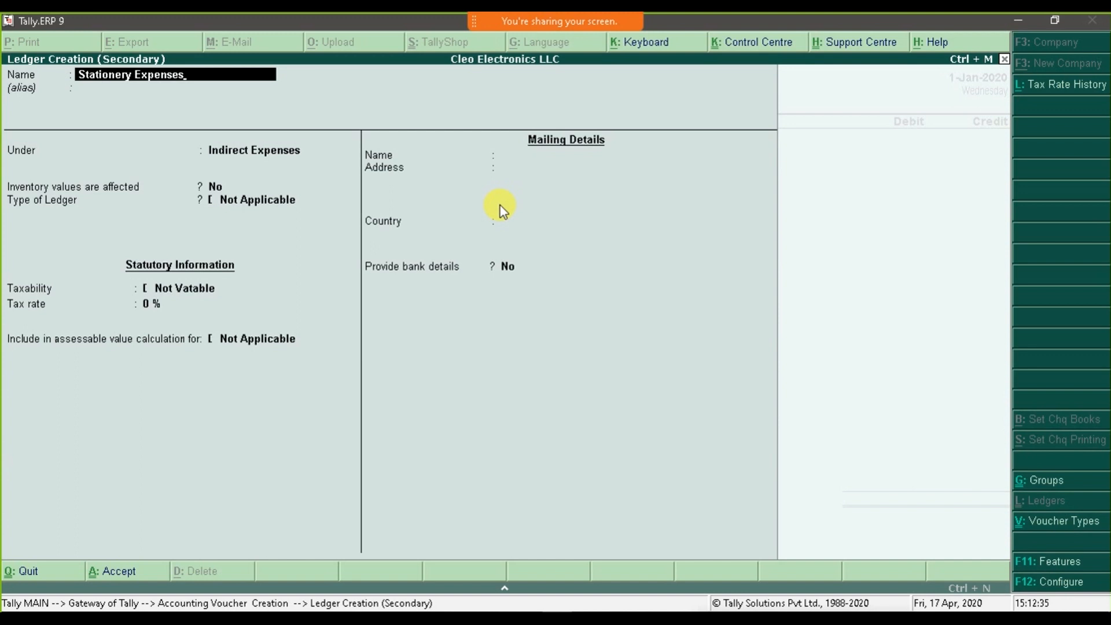
{"action": "key", "text": "Return"}
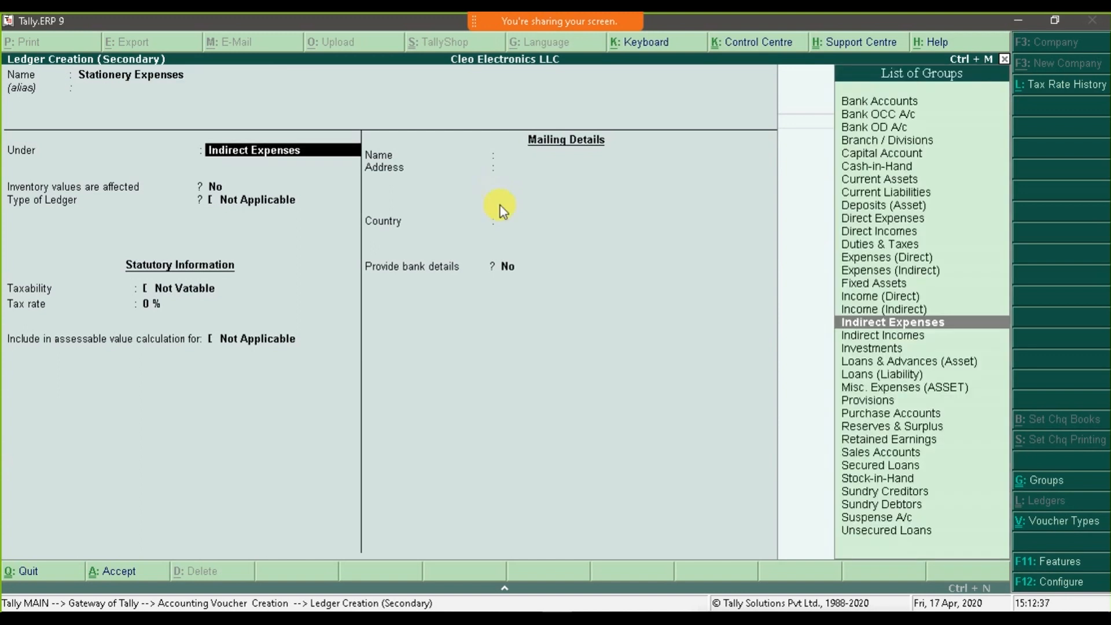
Debit Stationery Expenses with 1,000 and credit Cash On Hand with the same amount on the payment voucher.
{"action": "type", "text": "1000"}
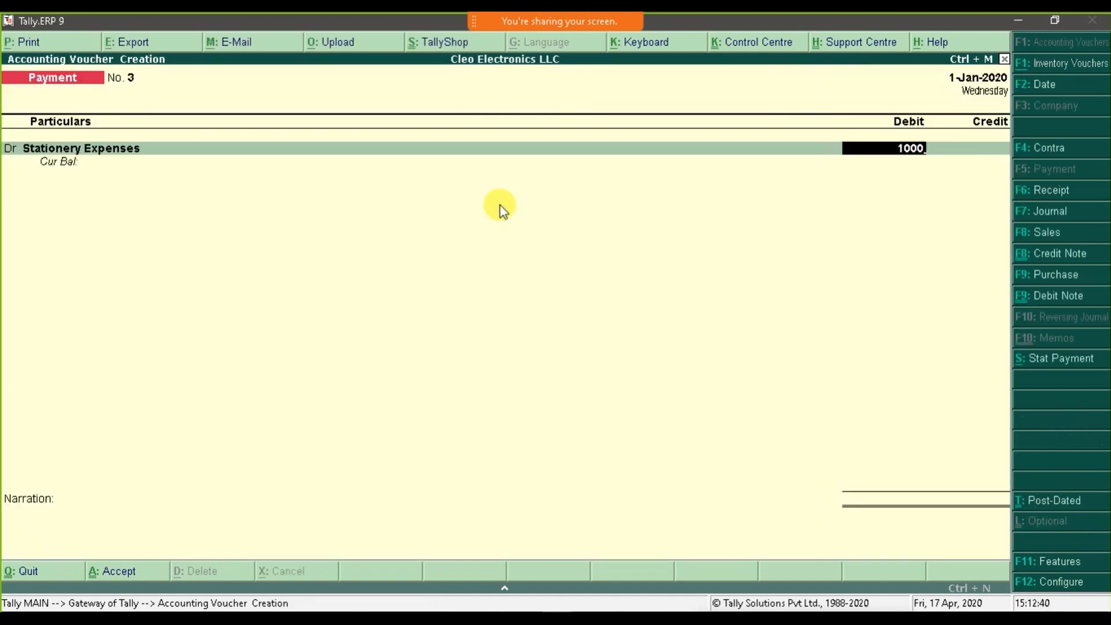
{"action": "key", "text": "Return"}
{"action": "key", "text": "Return"}
{"action": "type", "text": "Cash"}
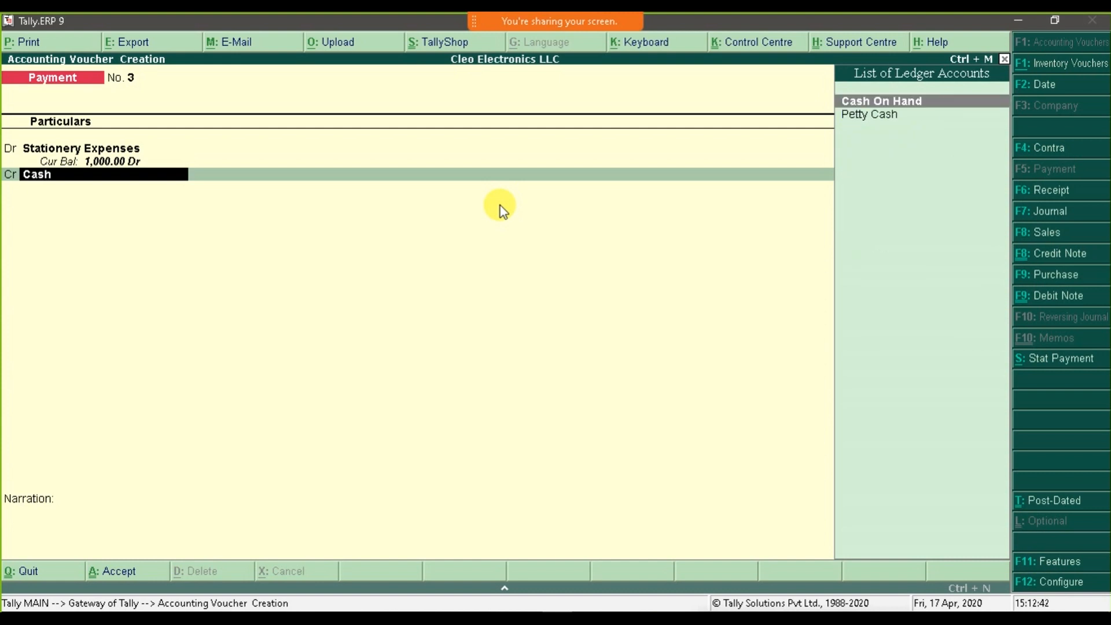
{"action": "key", "text": "Return"}
{"action": "key", "text": "Return"}
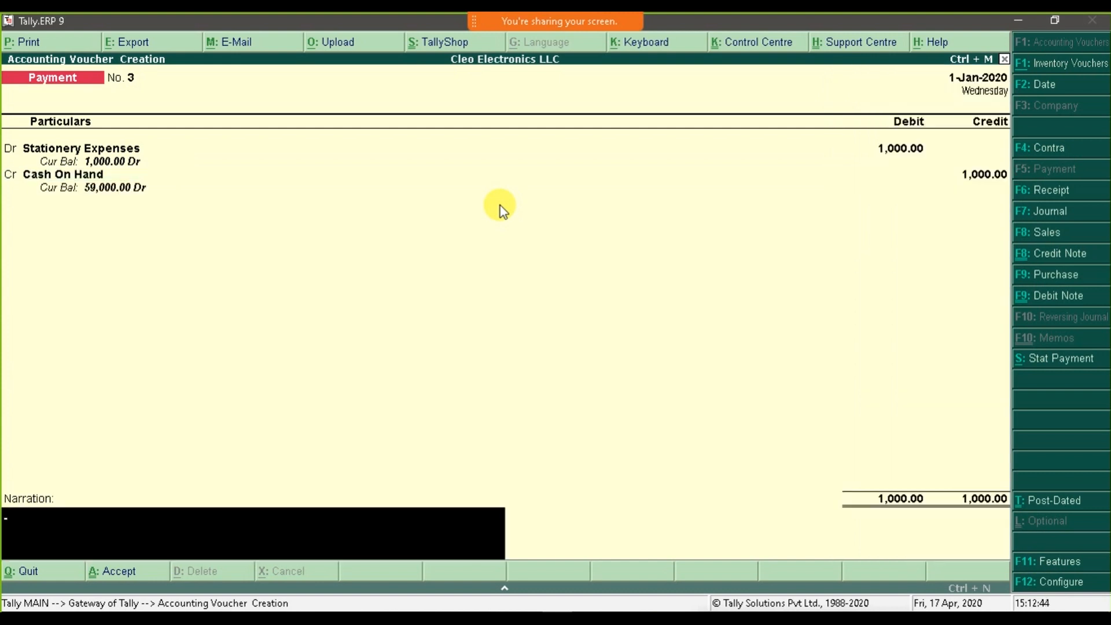
Enter the narration "Paid for Office Stationery" and save the payment voucher.
{"action": "type", "text": "Paid for Office Stationery"}
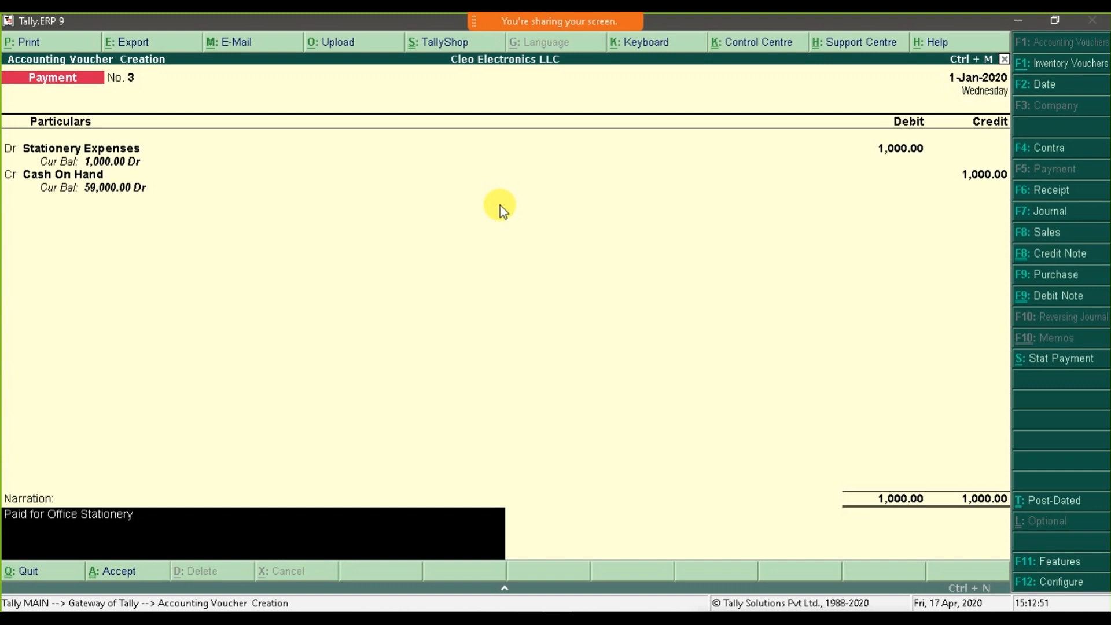
{"action": "key", "text": "Return"}
{"action": "key", "text": "Return"}
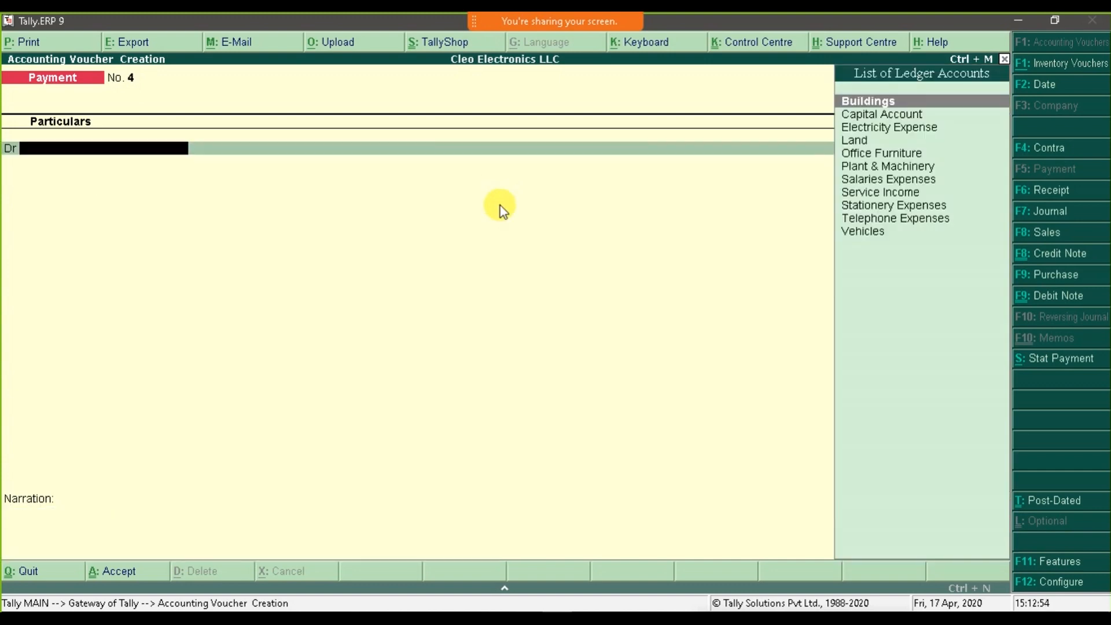
Check the petty cash entry in Word's examples and credit Cash On Hand with 5,000 on a new contra voucher in Tally.ERP 9.
{"action": "key", "text": "alt+Tab"}
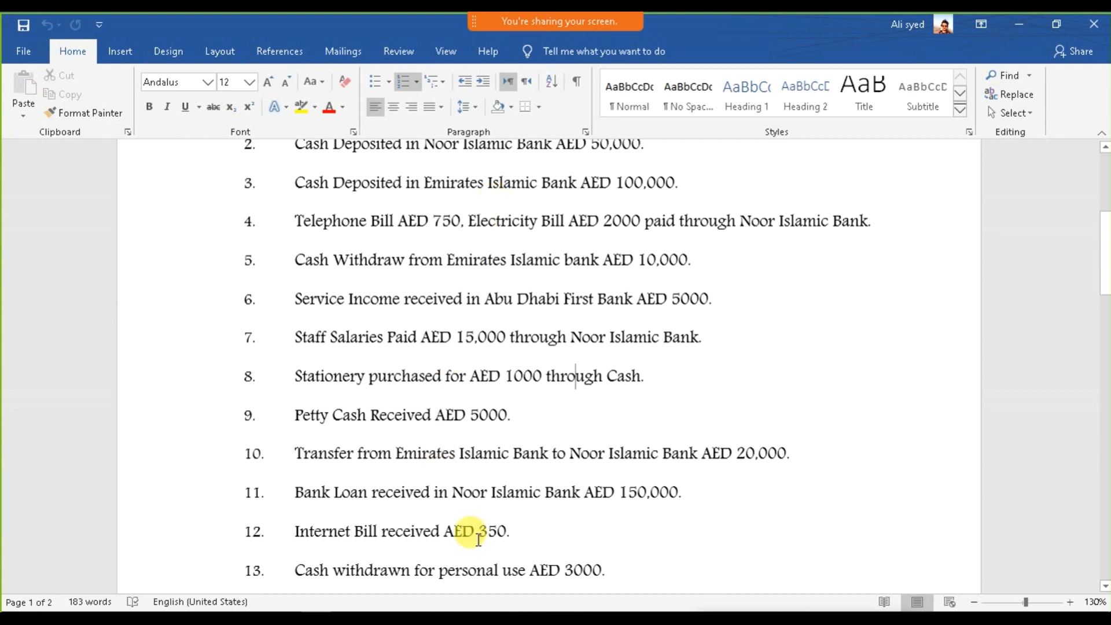
{"action": "key", "text": "alt+Tab"}
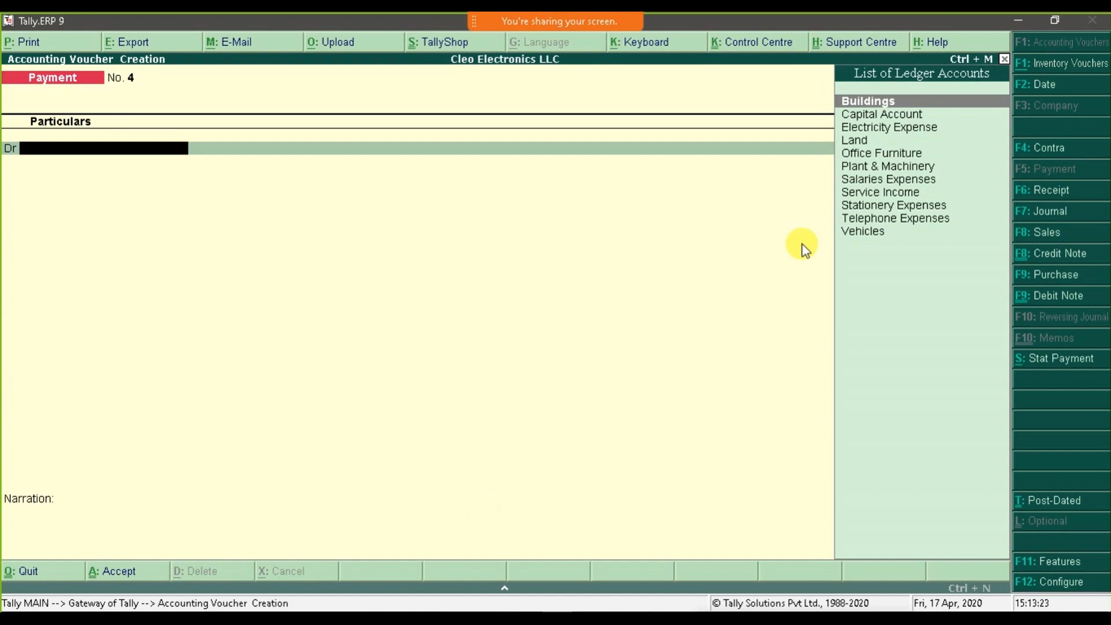
{"action": "left_click", "coordinate": [1049, 148]}
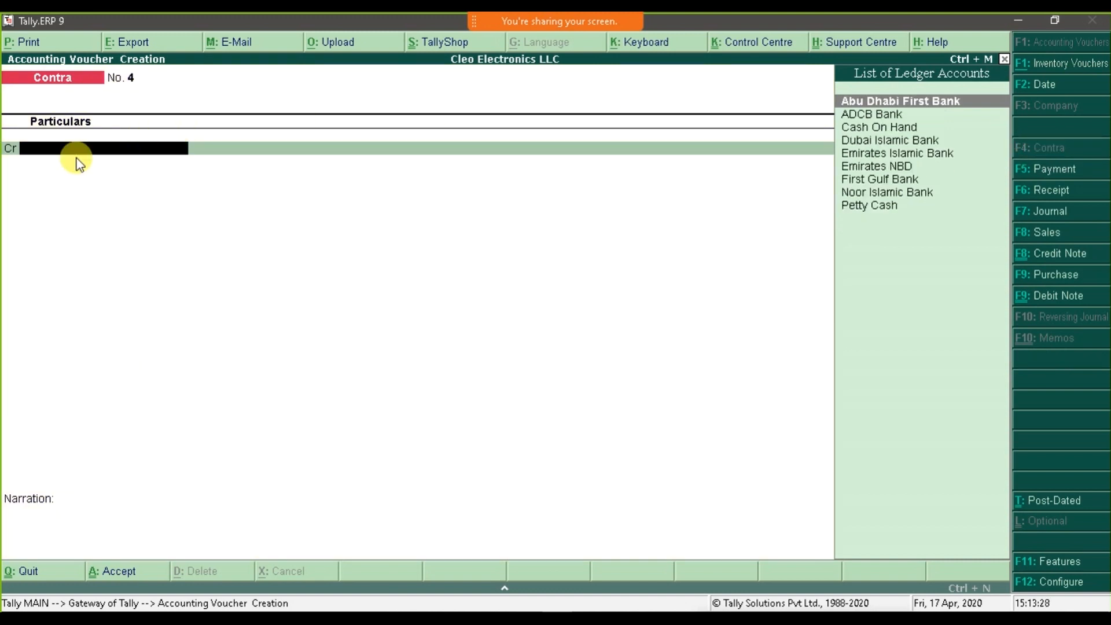
{"action": "type", "text": "Cash"}
{"action": "key", "text": "Return"}
{"action": "key", "text": "alt+Tab"}
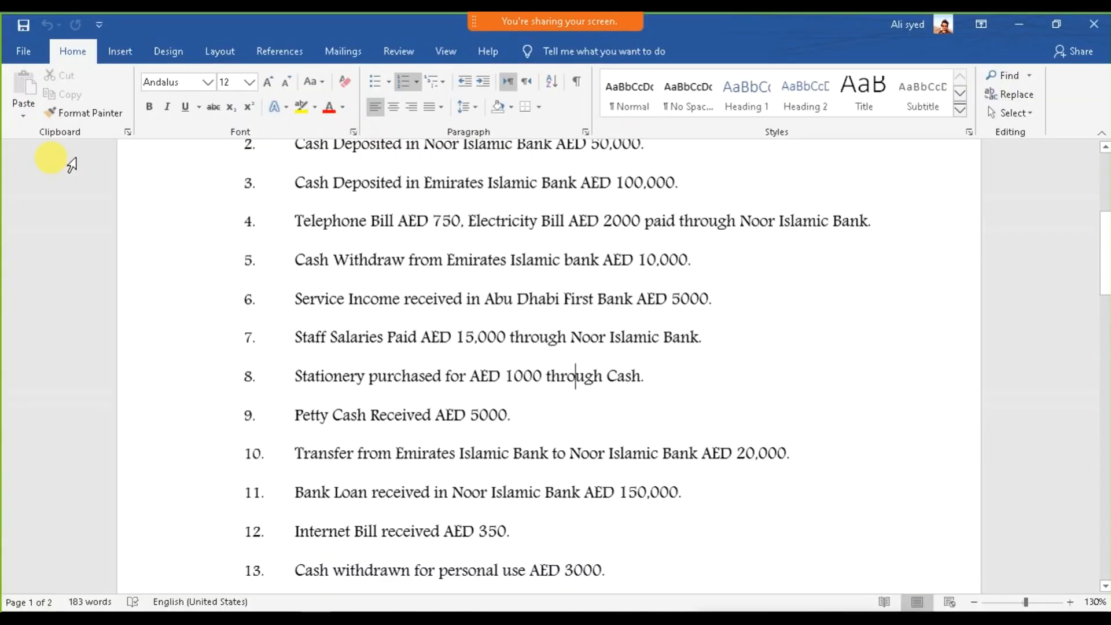
{"action": "key", "text": "alt+Tab"}
{"action": "type", "text": "5000"}
{"action": "key", "text": "Return"}
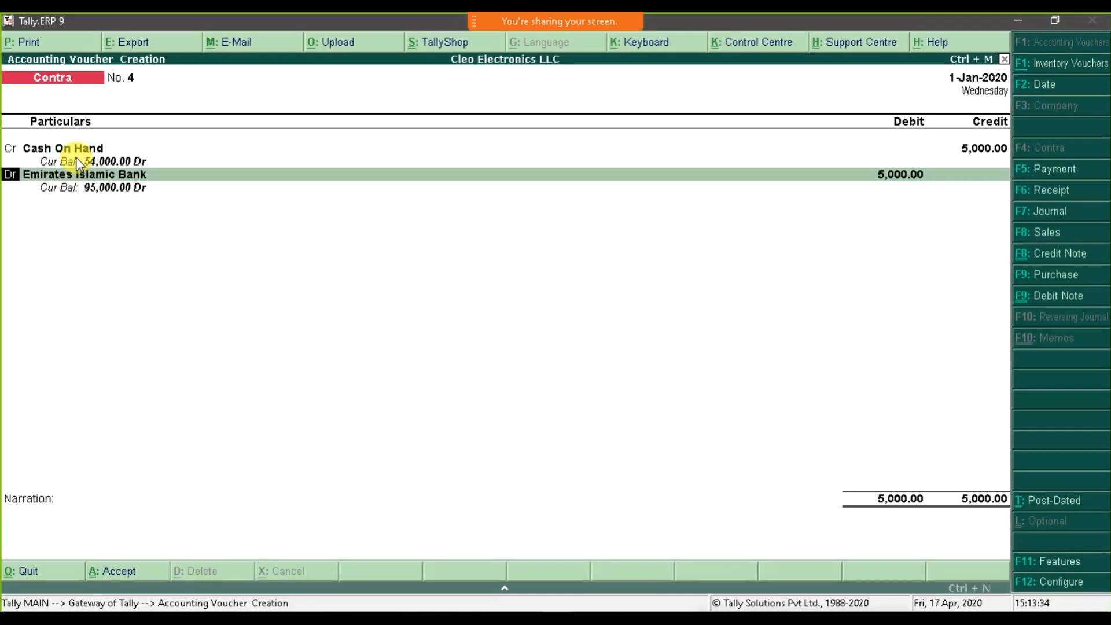
Replace the contra voucher's debit ledger with Petty Cash and keep the amount of 5,000.
{"action": "key", "text": "Return"}
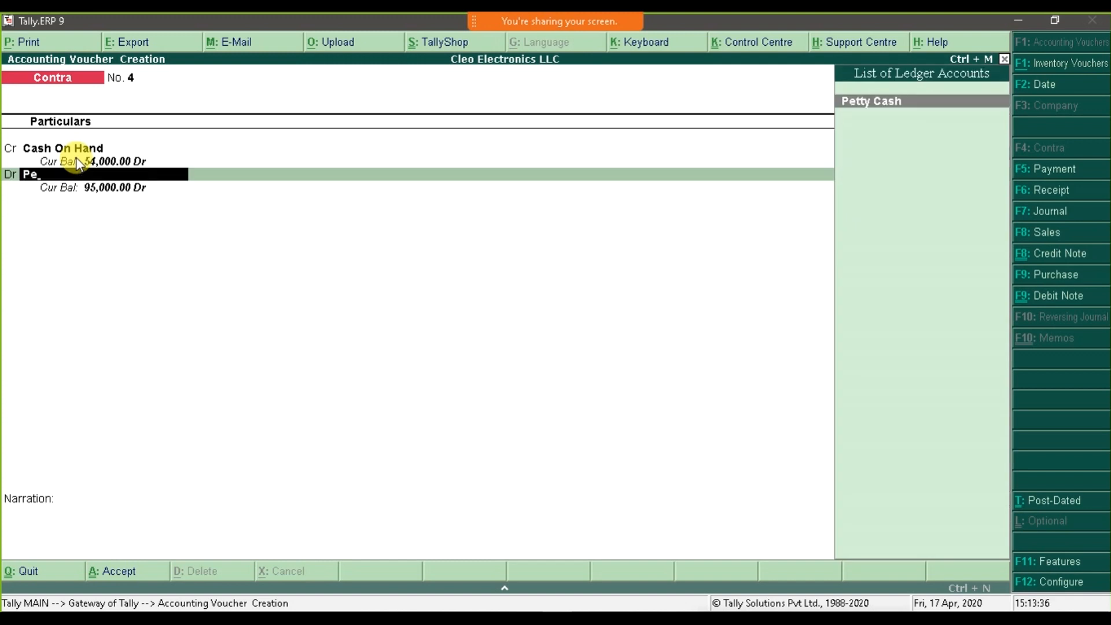
{"action": "key", "text": "Return"}
{"action": "key", "text": "Return"}
Enter the narration "Petty Cash received for Dubai Office" and save the contra voucher.
{"action": "type", "text": "Pet"}
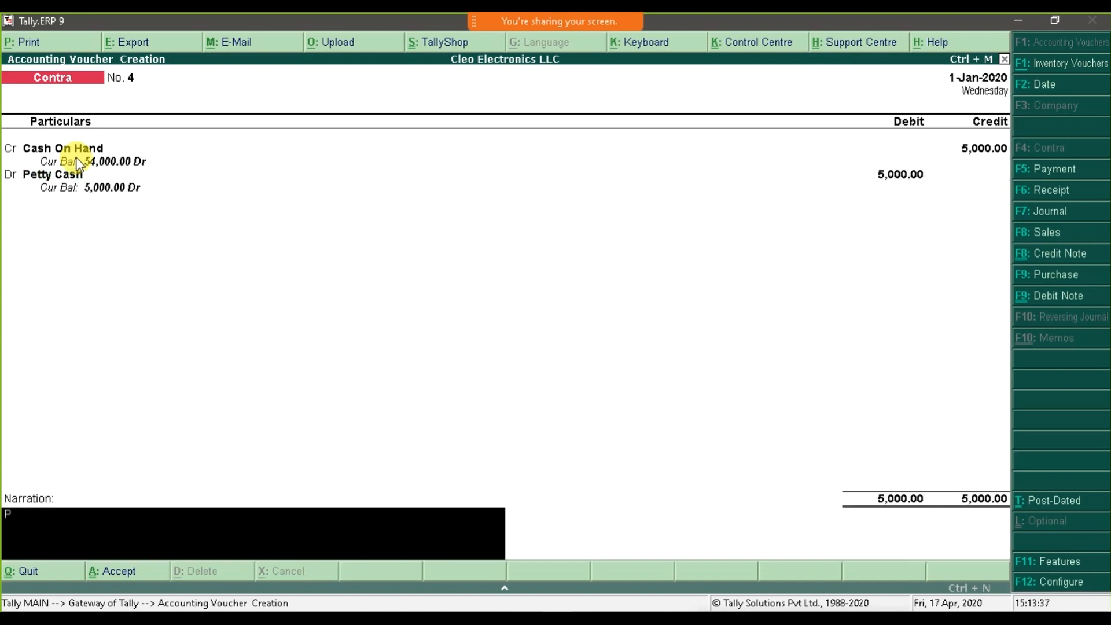
{"action": "type", "text": "ty Cash reveiv"}
{"action": "key", "text": "BackSpace"}
{"action": "key", "text": "BackSpace"}
{"action": "key", "text": "BackSpace"}
{"action": "key", "text": "BackSpace"}
{"action": "type", "text": "ceived for Du"}
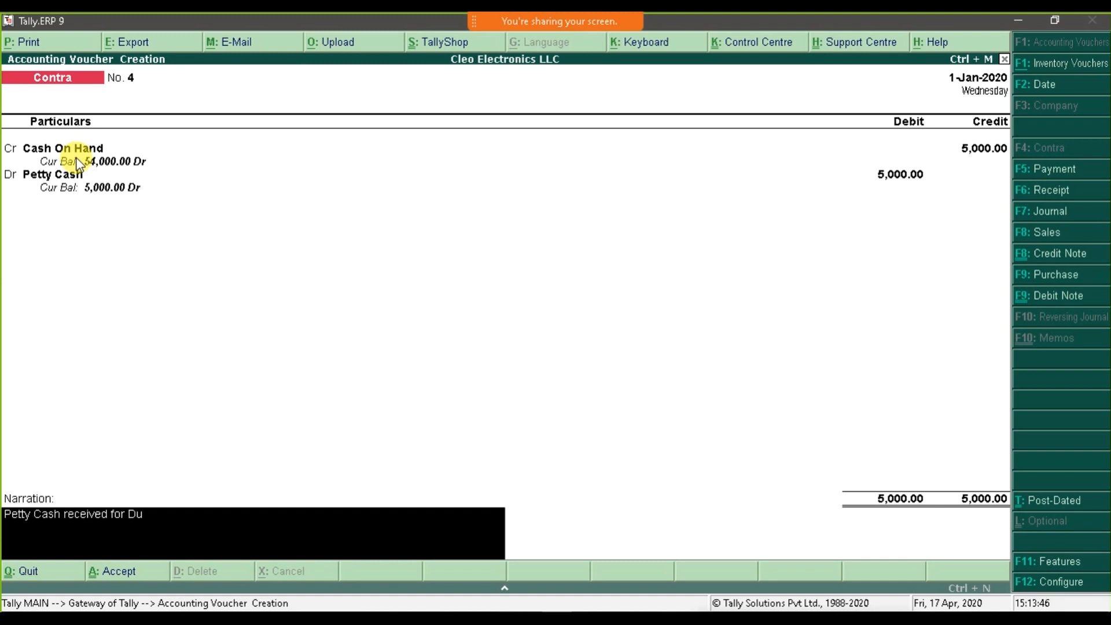
{"action": "type", "text": "bai Office"}
{"action": "key", "text": "Return"}
{"action": "left_click", "coordinate": [76, 156]}
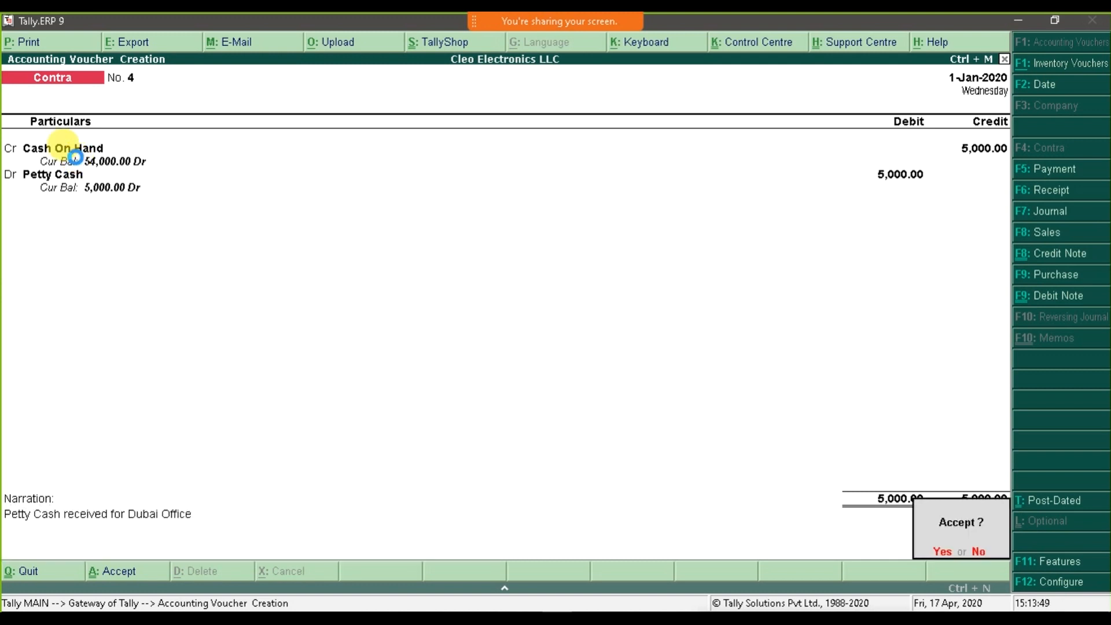
{"action": "key", "text": "Return"}
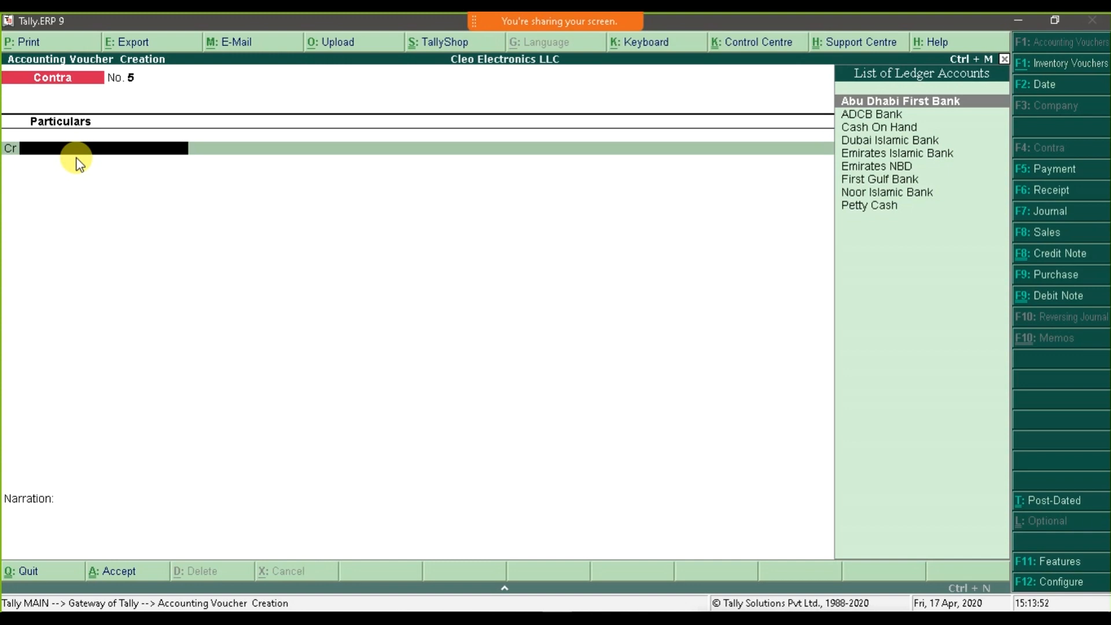
Check the bank transfer in Word's examples and credit Emirates Islamic Bank with 20,000 on a contra voucher in Tally.ERP 9.
{"action": "key", "text": "alt+Tab"}
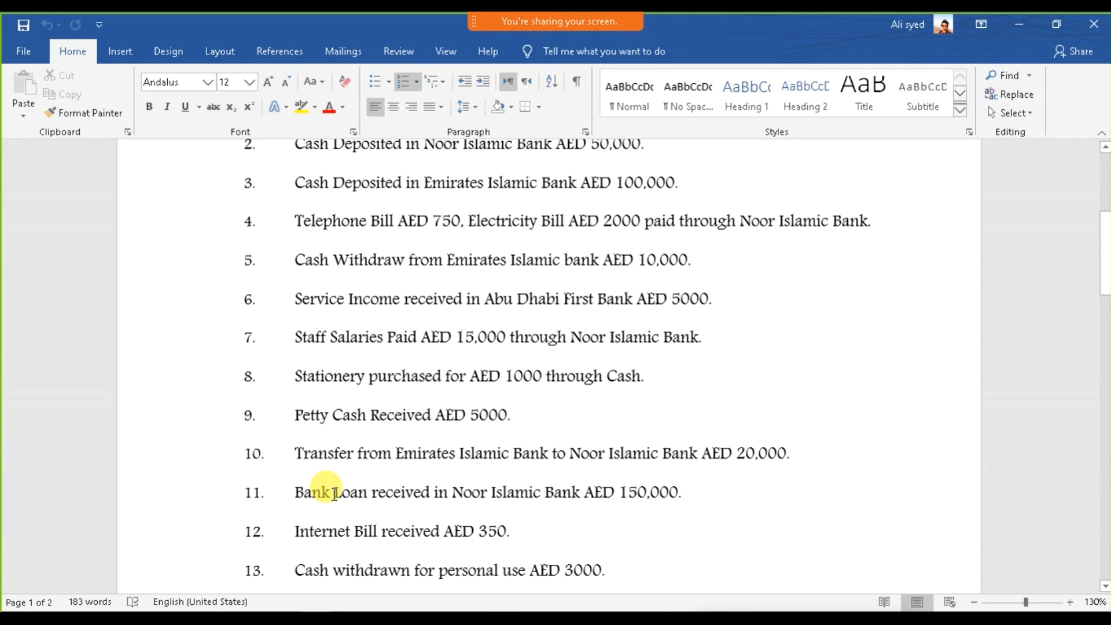
{"action": "left_click_drag", "start_coordinate": [297, 455], "coordinate": [693, 461]}
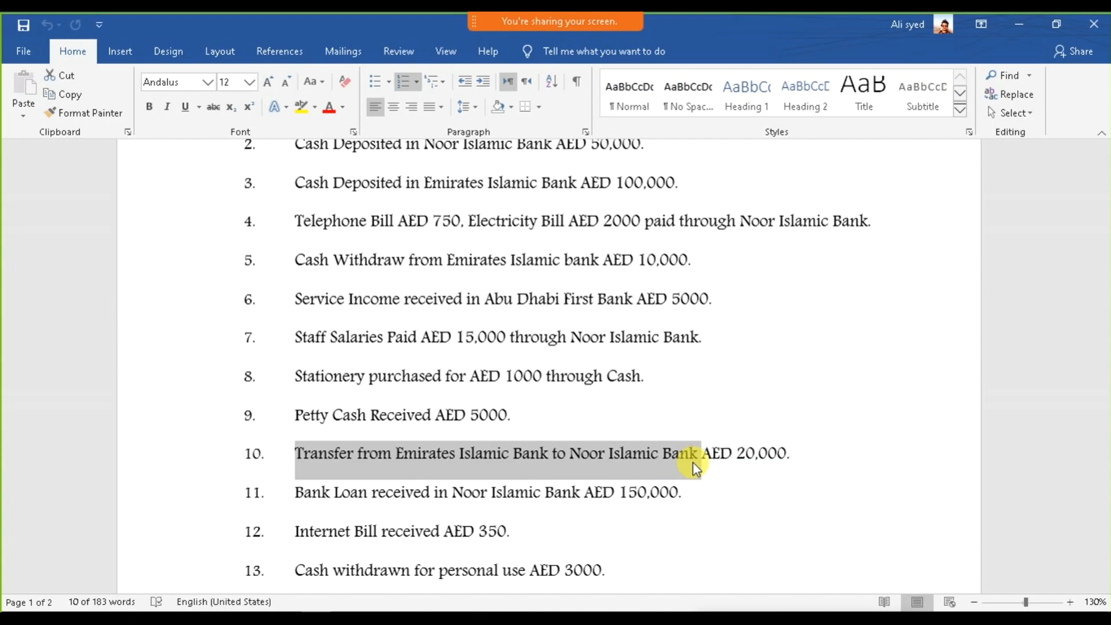
{"action": "key", "text": "alt+Tab"}
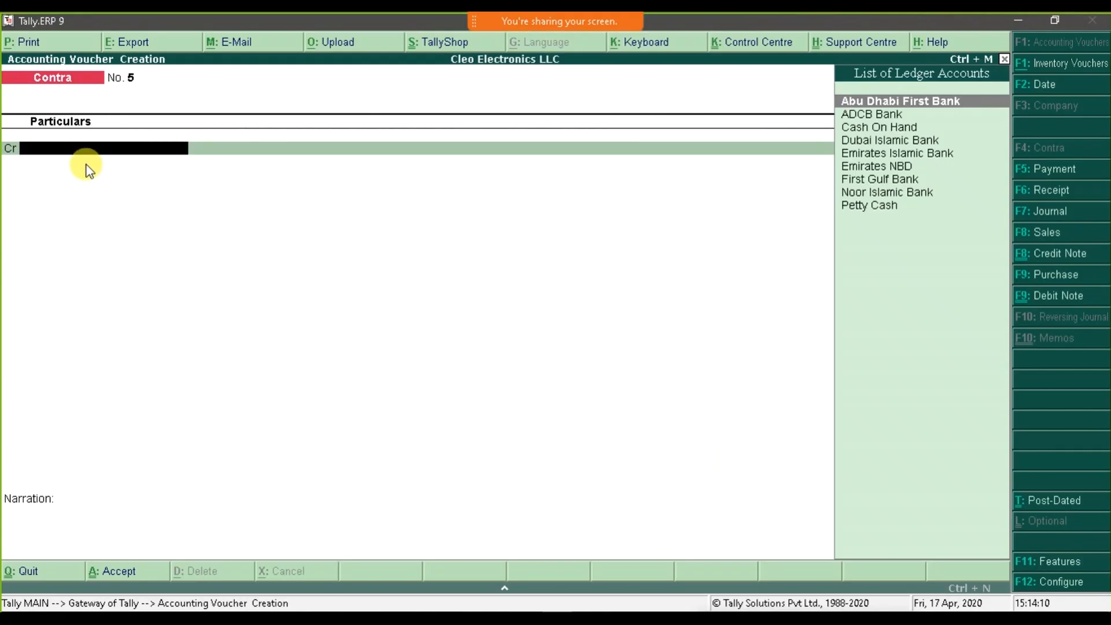
{"action": "type", "text": "Emi"}
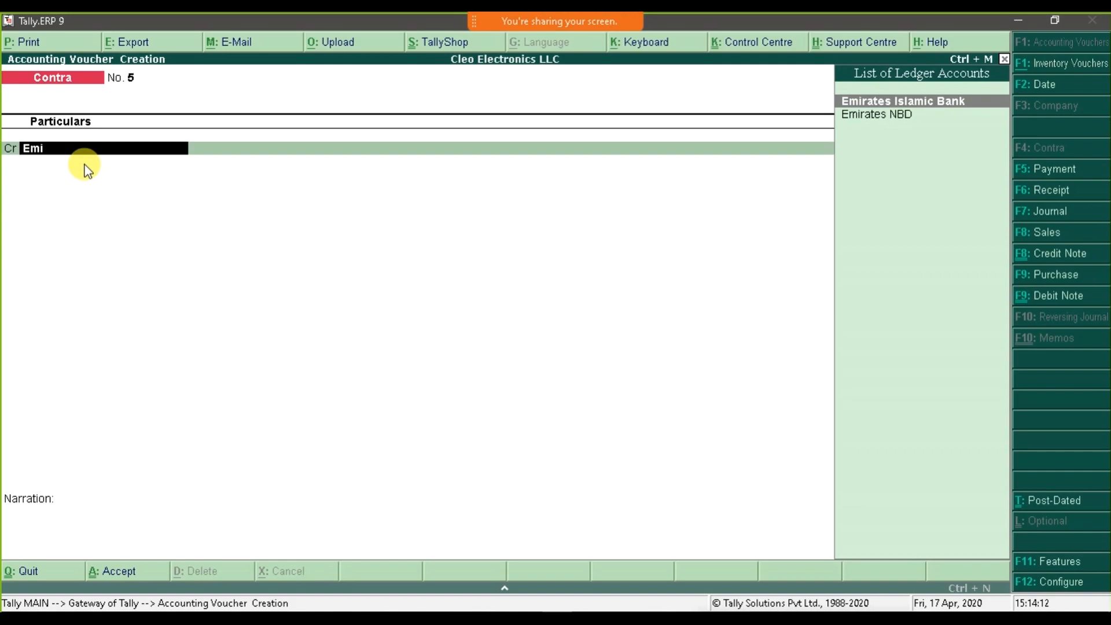
{"action": "key", "text": "Return"}
{"action": "key", "text": "alt+Tab"}
{"action": "key", "text": "alt+Tab"}
{"action": "type", "text": "20000"}
{"action": "key", "text": "Return"}
{"action": "key", "text": "Return"}
{"action": "key", "text": "Return"}
{"action": "key", "text": "Return"}
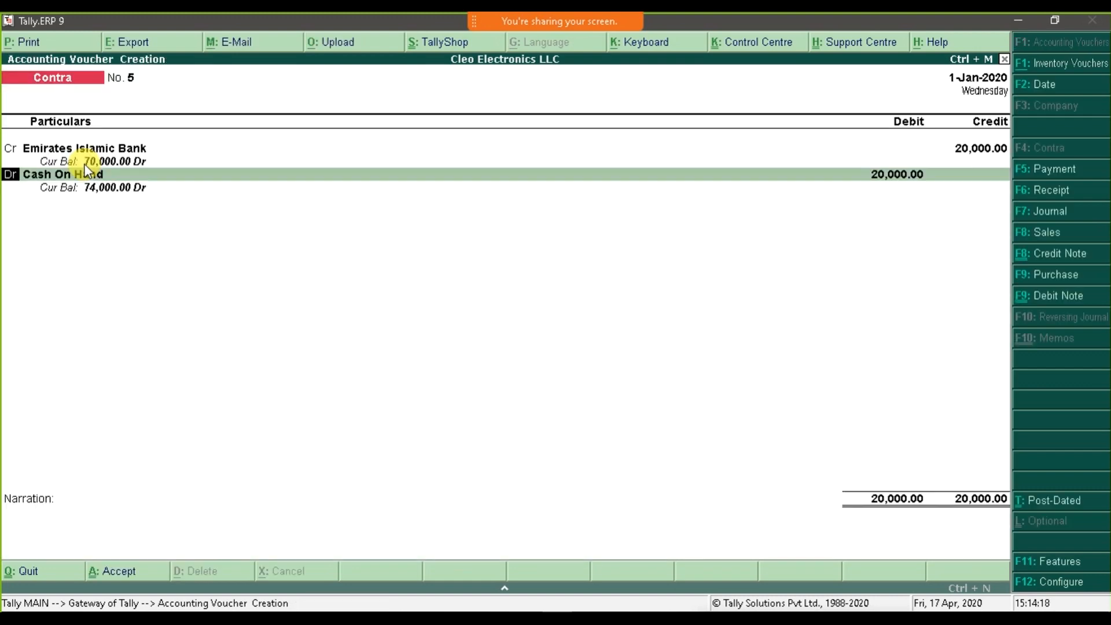
Debit Noor Islamic Bank with 20,000 instead of Cash On Hand and accept its Cheque/DD allocation dated 1-Jan-2020.
{"action": "key", "text": "Return"}
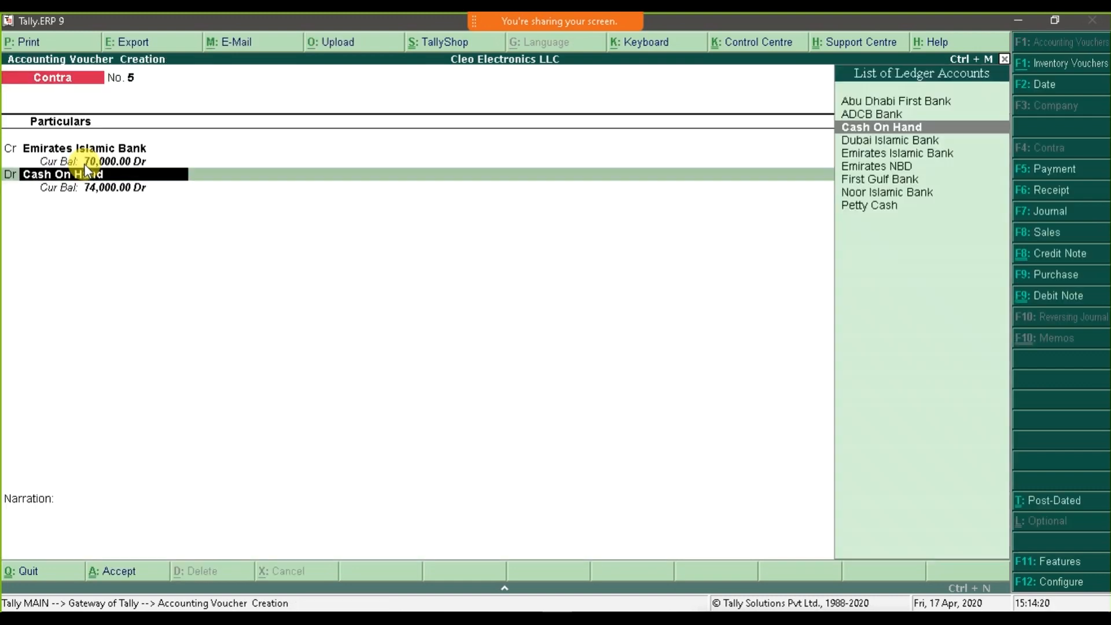
{"action": "type", "text": "n"}
{"action": "key", "text": "Return"}
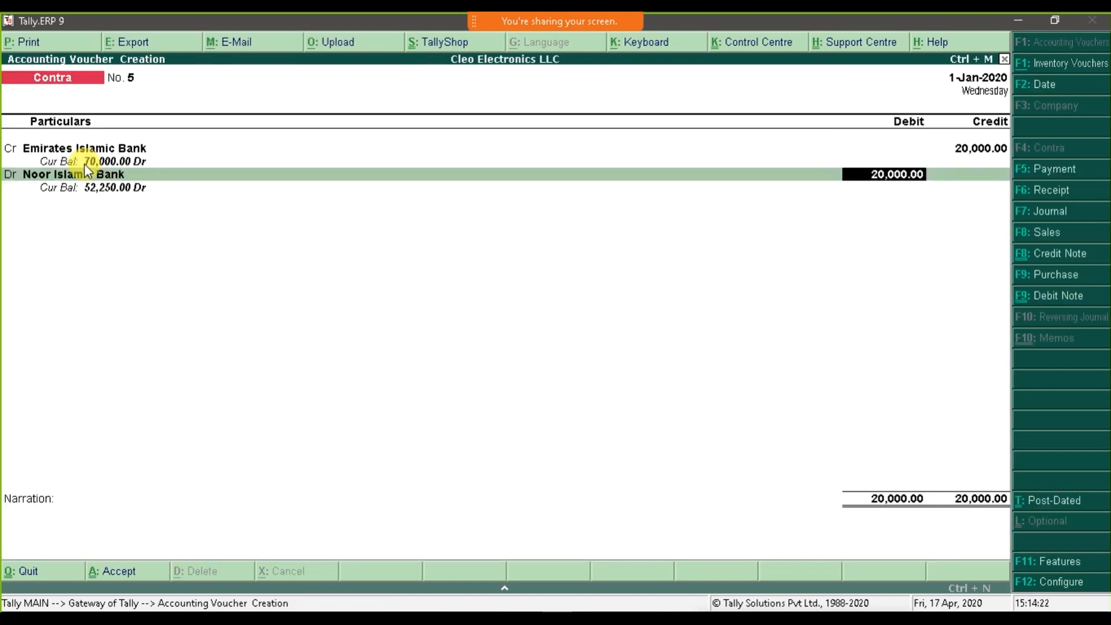
{"action": "key", "text": "Return"}
{"action": "key", "text": "Return"}
{"action": "key", "text": "Return"}
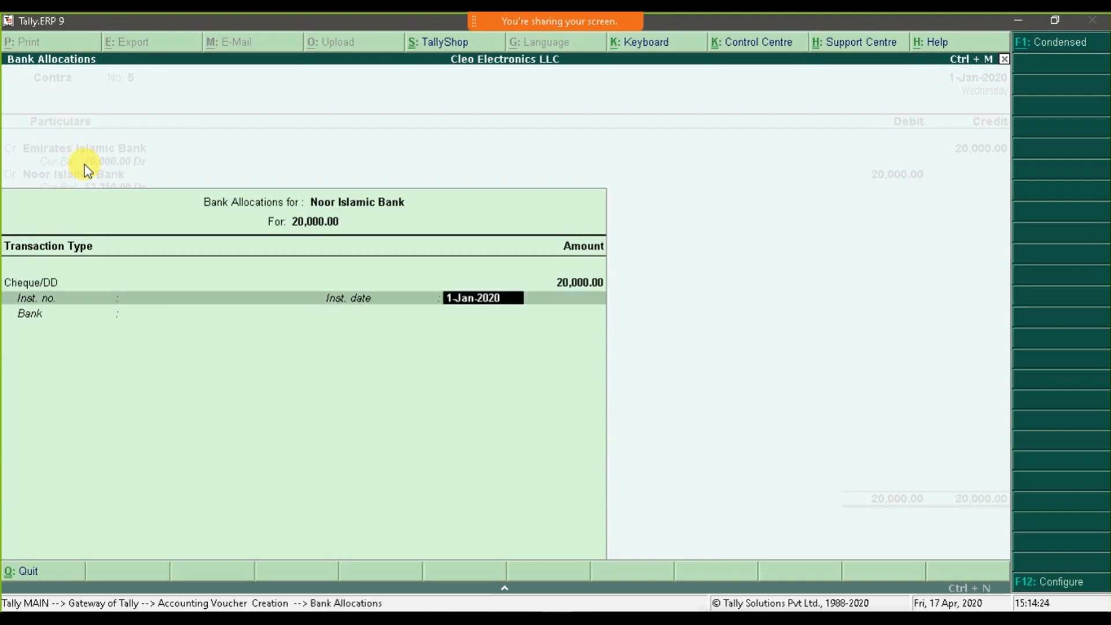
{"action": "key", "text": "Return"}
Enter the narration "Funds transfer from Emirates Islamic to Noor Islamic Bank" and save the contra voucher.
{"action": "type", "text": "Fund"}
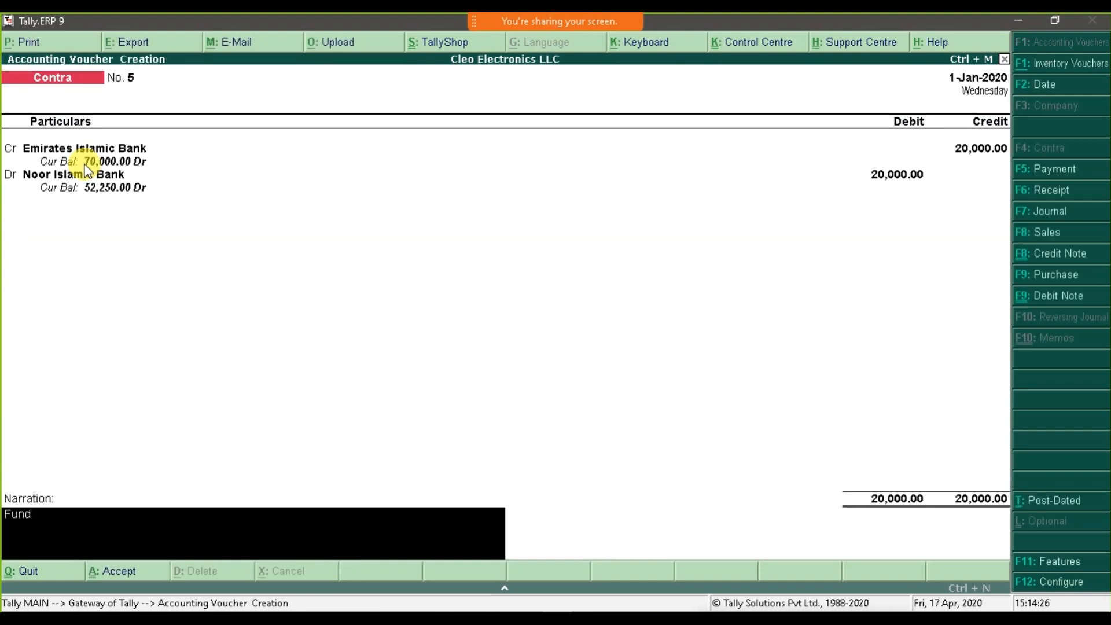
{"action": "type", "text": " transf"}
{"action": "key", "text": "BackSpace"}
{"action": "key", "text": "BackSpace"}
{"action": "key", "text": "BackSpace"}
{"action": "key", "text": "BackSpace"}
{"action": "key", "text": "BackSpace"}
{"action": "type", "text": "s"}
{"action": "type", "text": " r transfer from Emirates Islamic to A"}
{"action": "key", "text": "BackSpace"}
{"action": "type", "text": "Noor Islamic Bank"}
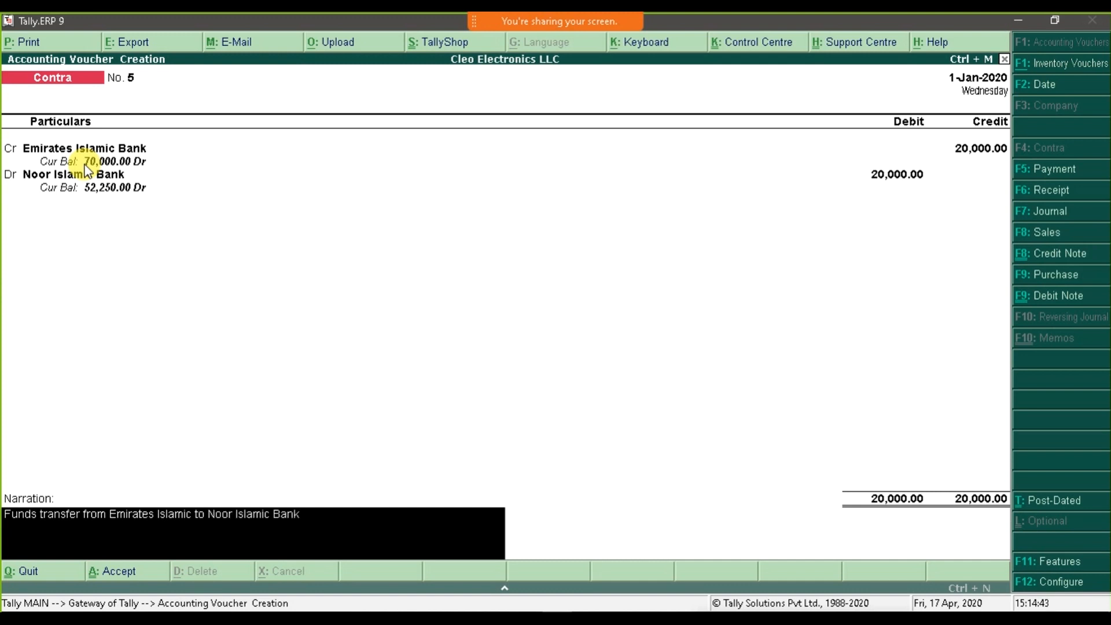
{"action": "key", "text": "Return"}
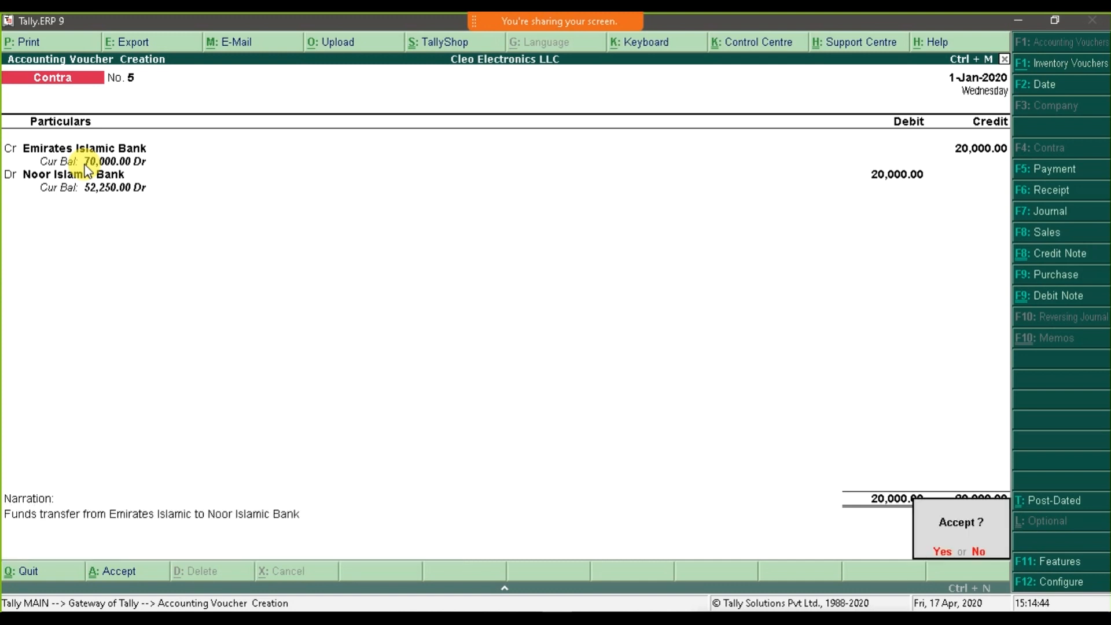
{"action": "key", "text": "y"}
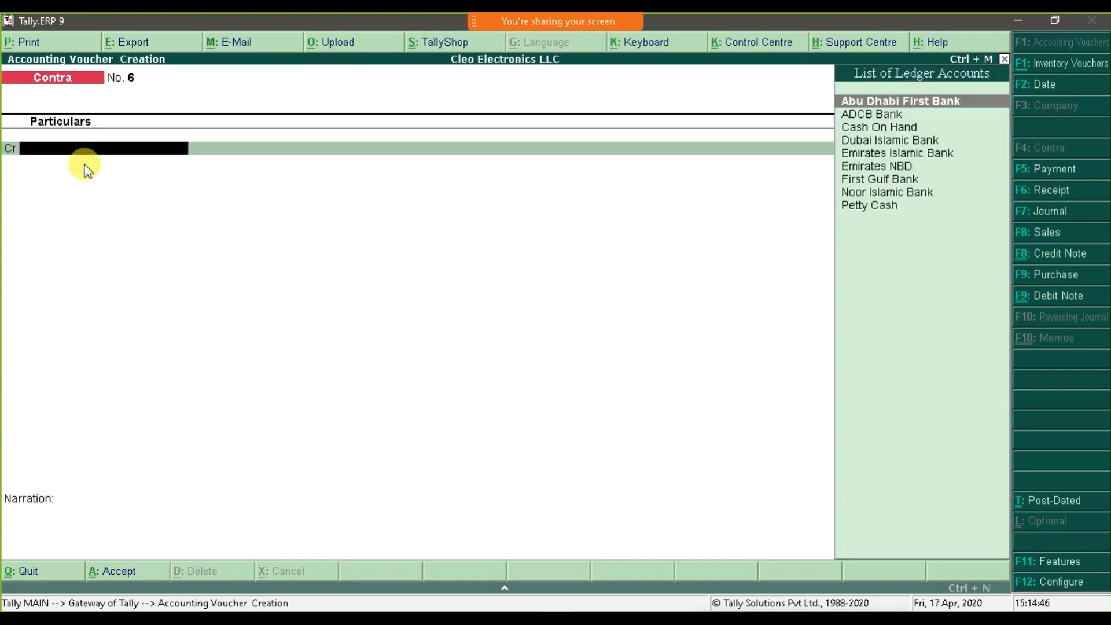
Check the Noor Islamic Bank loan entry in Word's examples and start a receipt voucher in Tally.ERP 9.
{"action": "key", "text": "alt+Tab"}
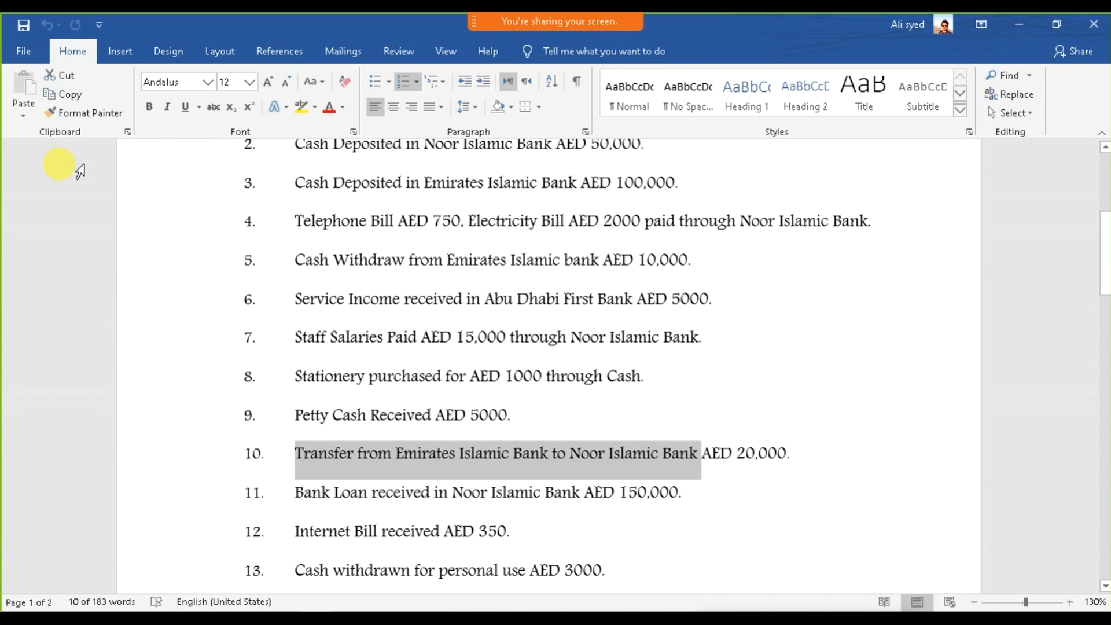
{"action": "scroll", "coordinate": [323, 372], "scroll_direction": "down", "scroll_amount": 2}
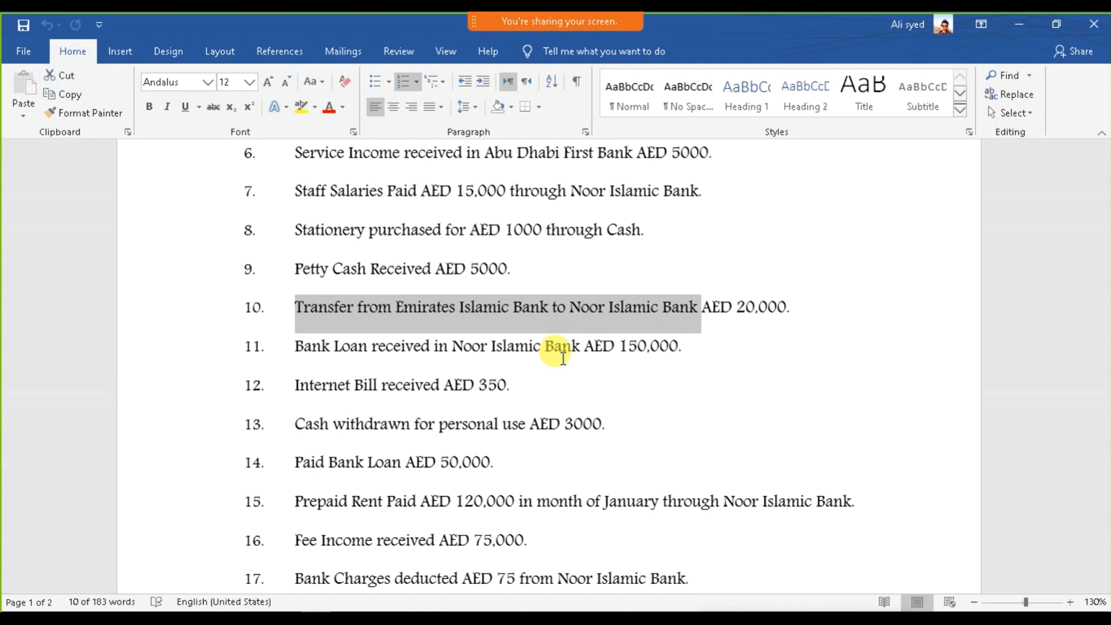
{"action": "left_click_drag", "start_coordinate": [293, 346], "coordinate": [727, 359]}
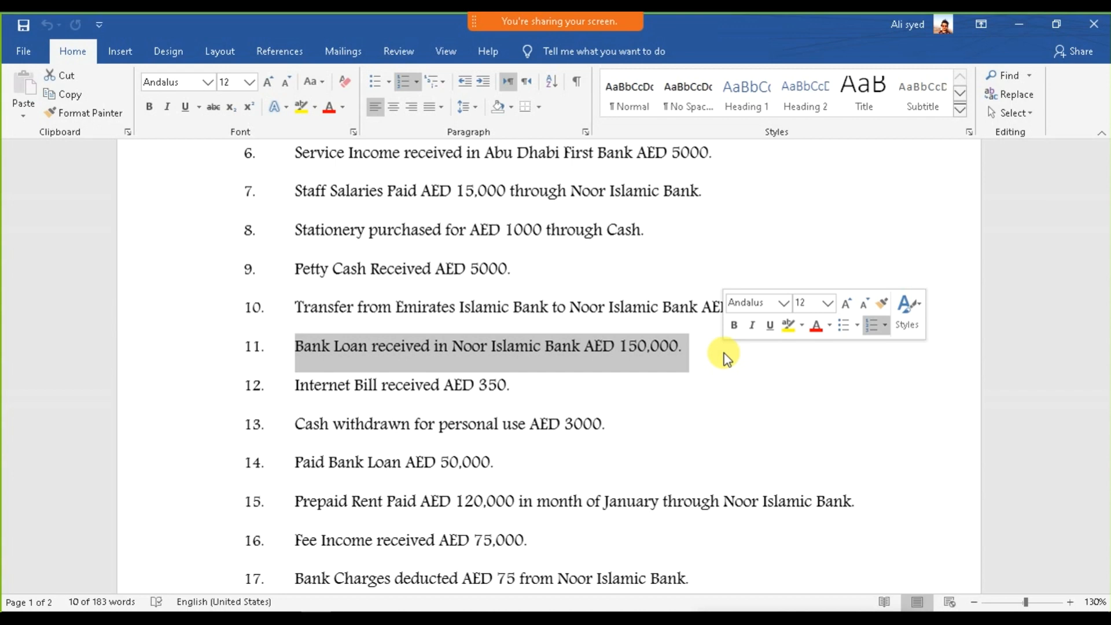
{"action": "key", "text": "alt+Tab"}
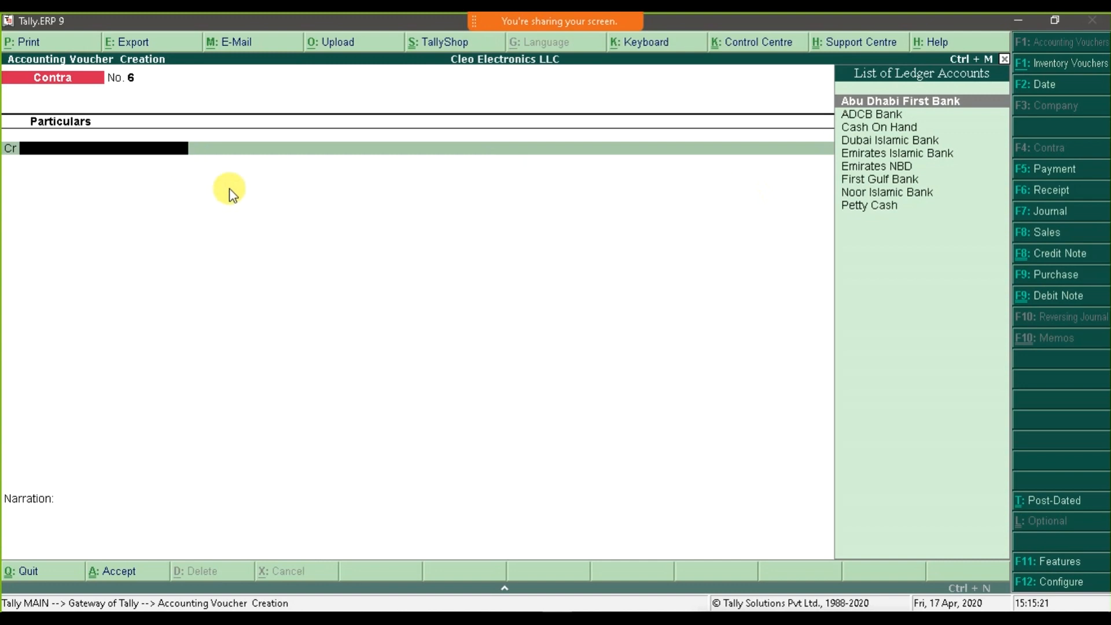
{"action": "left_click", "coordinate": [1054, 191]}
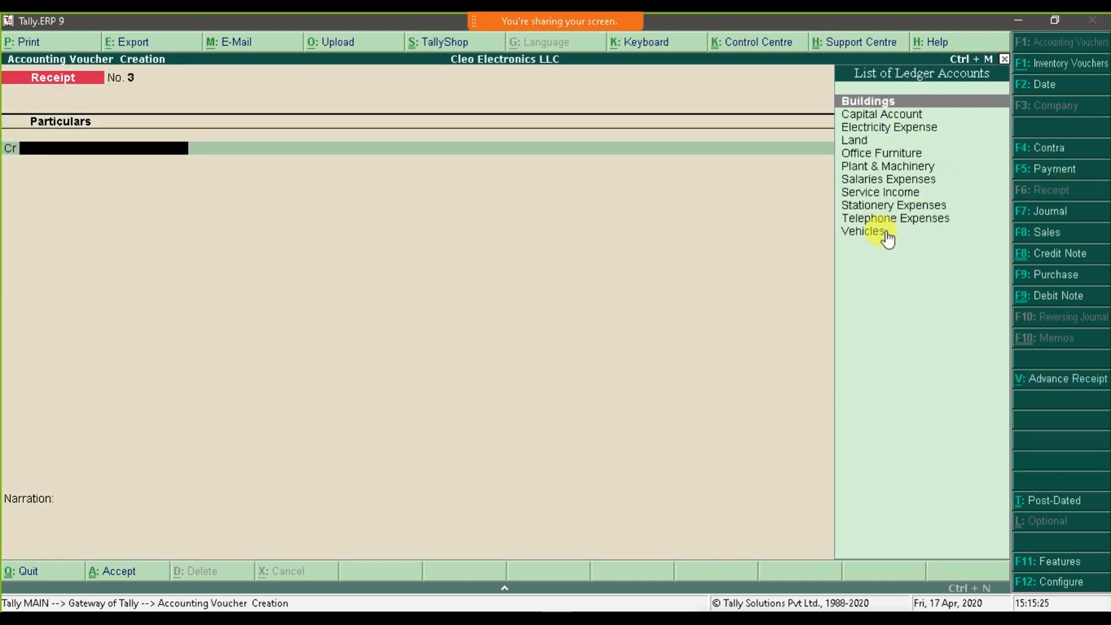
Create a Bank Loan ledger under Loans (Liability) from within the receipt voucher, keeping the other default details.
{"action": "key", "text": "alt+c"}
{"action": "type", "text": "Bank Loan"}
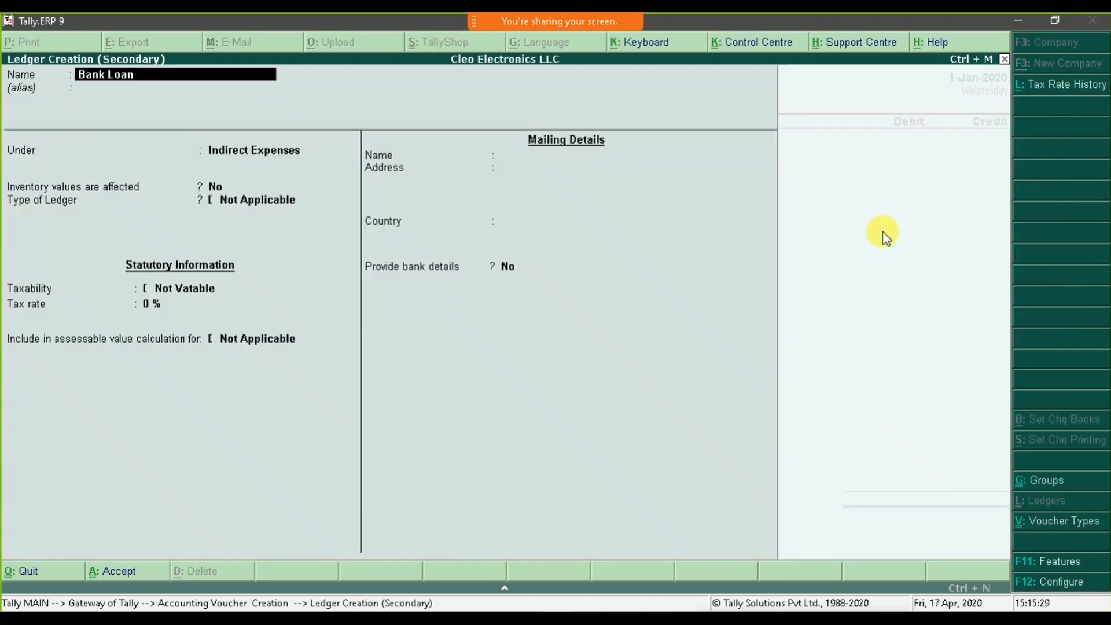
{"action": "key", "text": "Return"}
{"action": "type", "text": "Lo"}
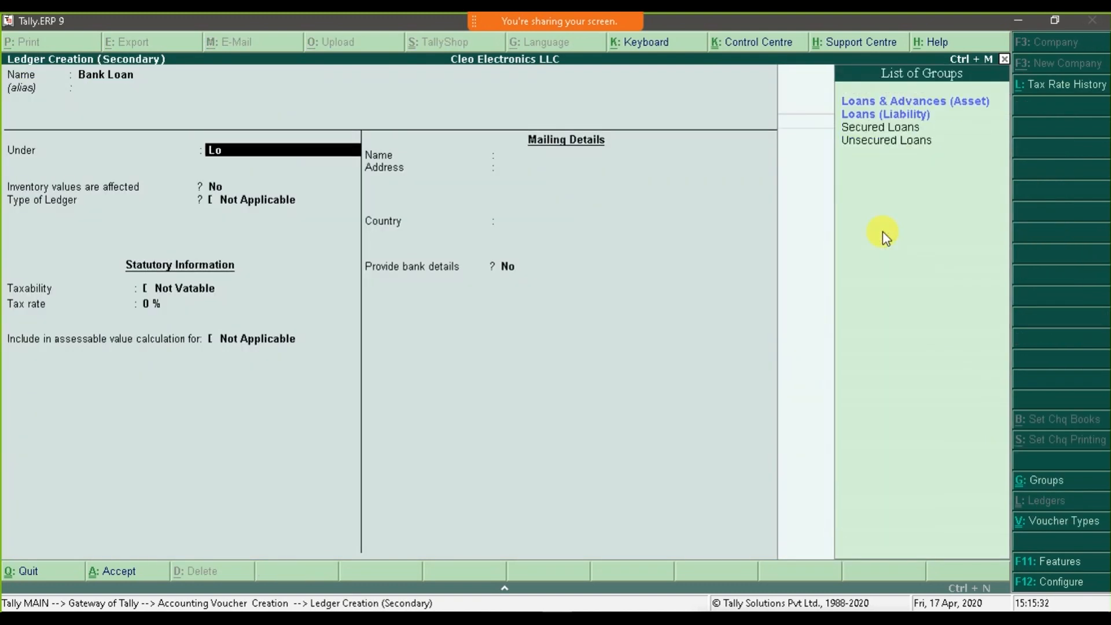
{"action": "key", "text": "Down"}
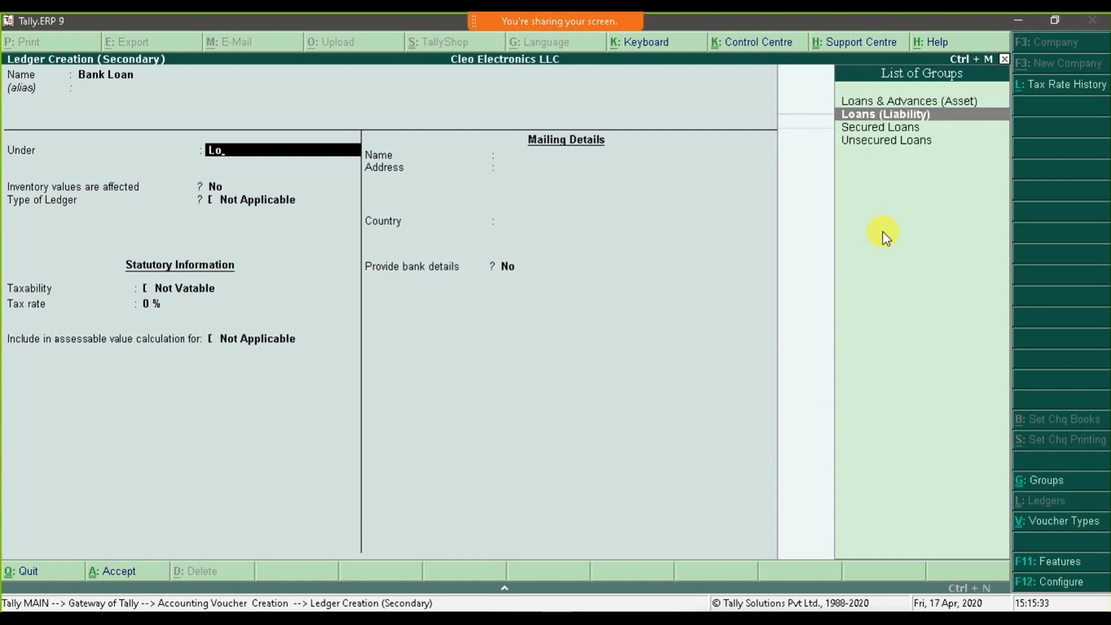
{"action": "key", "text": "Return"}
{"action": "key", "text": "Return"}
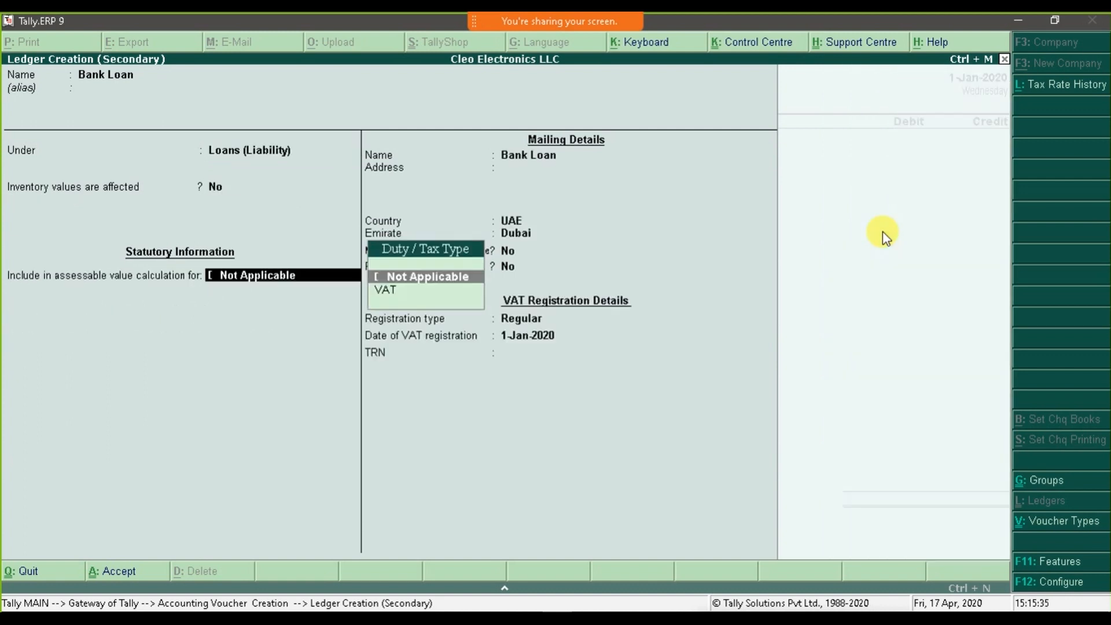
{"action": "key", "text": "Return"}
{"action": "key", "text": "Return"}
{"action": "key", "text": "Return"}
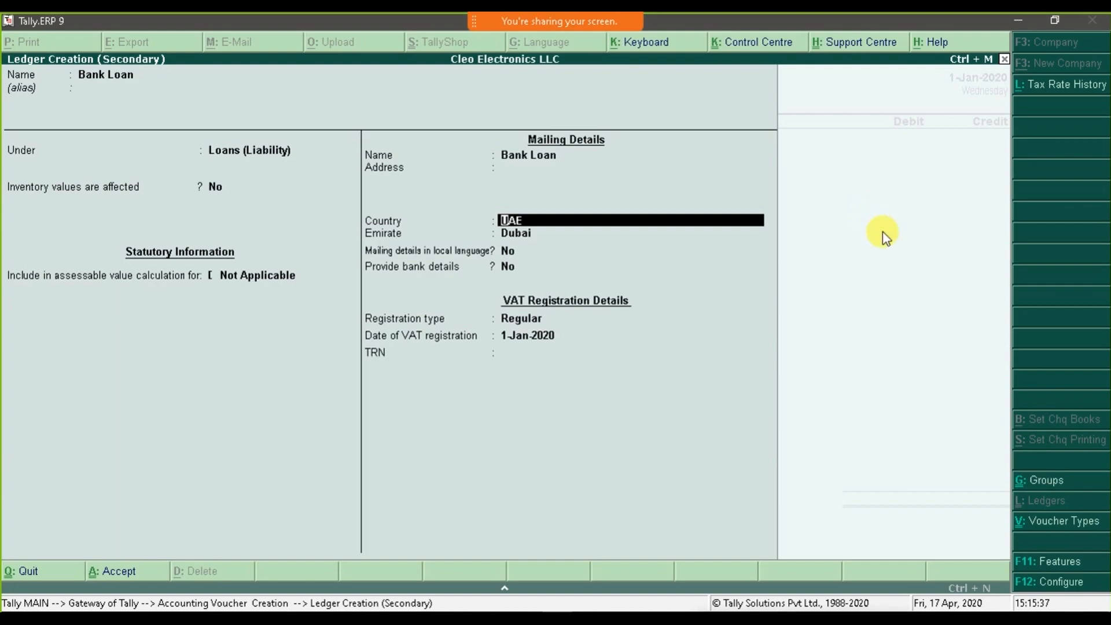
{"action": "key", "text": "ctrl+a"}
Check the loan amount in Word and credit Bank Loan with 150,000 on the receipt voucher in Tally.ERP 9.
{"action": "key", "text": "alt+Tab"}
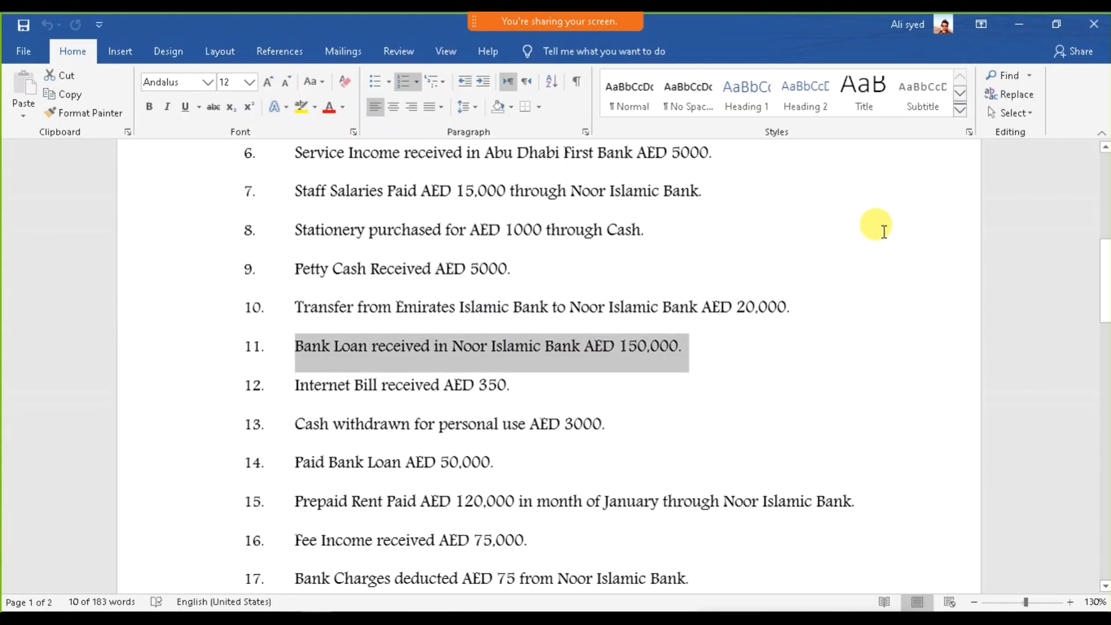
{"action": "key", "text": "alt+Tab"}
{"action": "type", "text": "150000"}
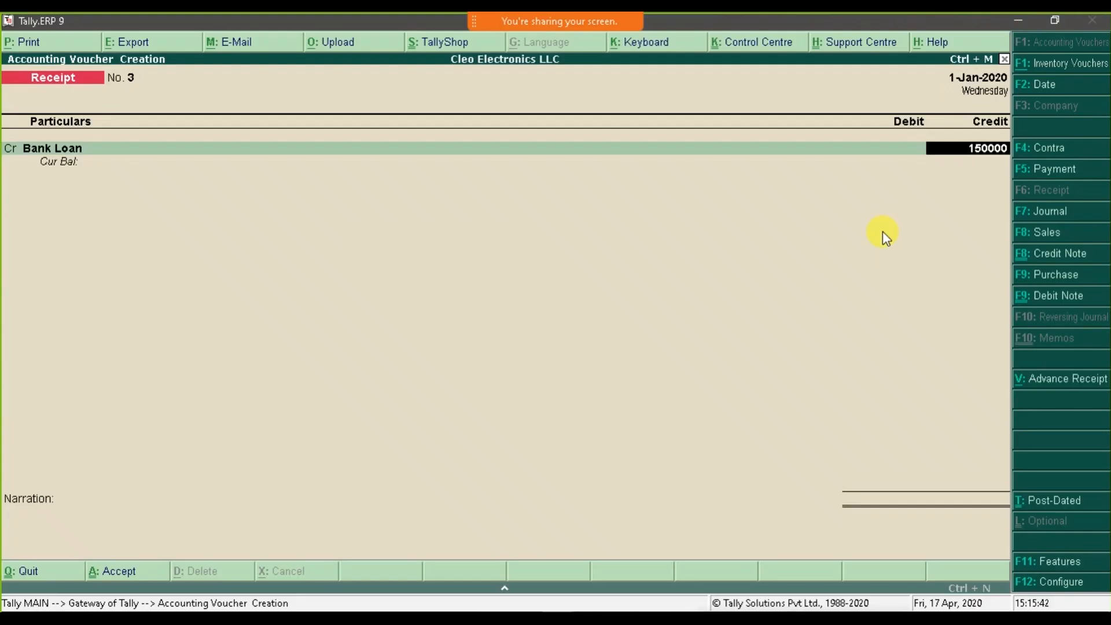
{"action": "key", "text": "Return"}
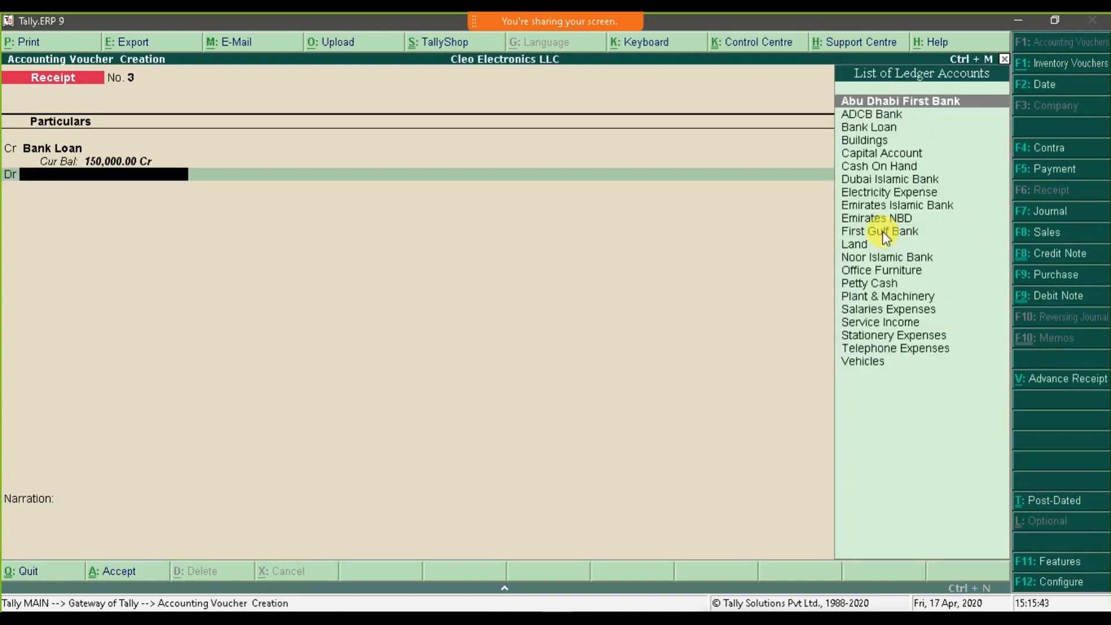
Check the receiving bank in Word, debit Noor Islamic Bank with 150,000 in Tally.ERP 9 and accept its Cheque/DD allocation dated 1-Jan-2020.
{"action": "key", "text": "alt+Tab"}
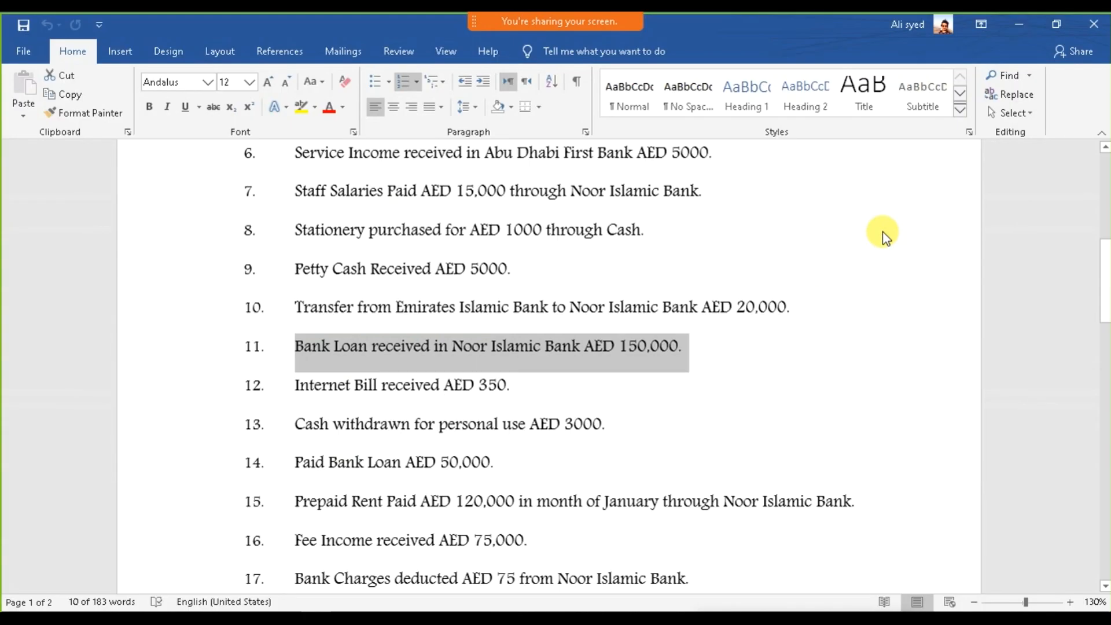
{"action": "key", "text": "alt+Tab"}
{"action": "type", "text": "Noor"}
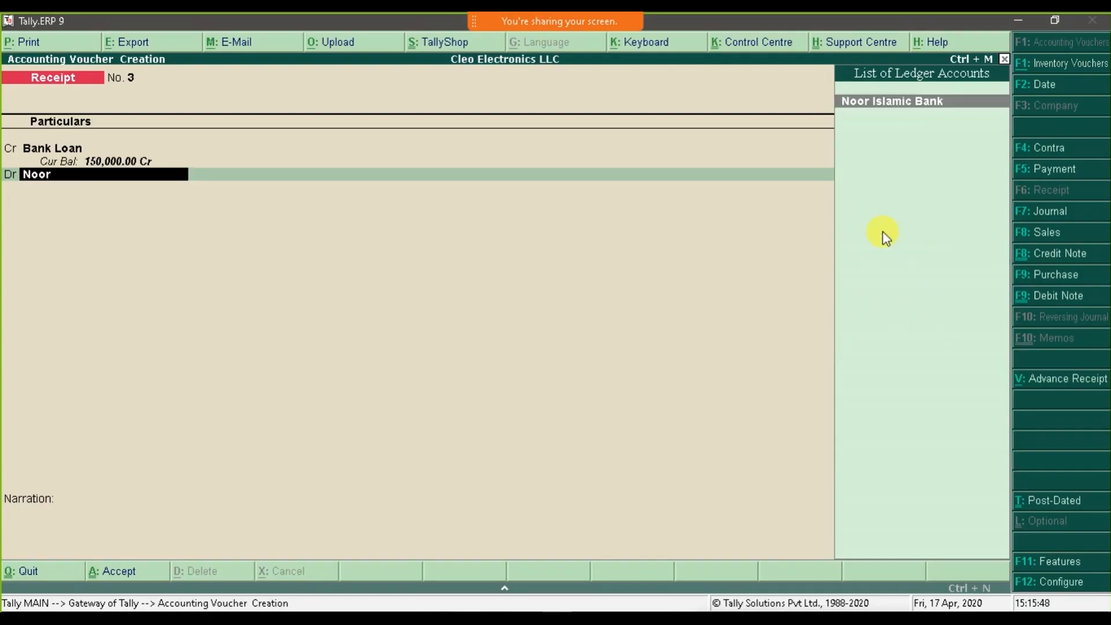
{"action": "key", "text": "Return"}
{"action": "key", "text": "Return"}
{"action": "key", "text": "Return"}
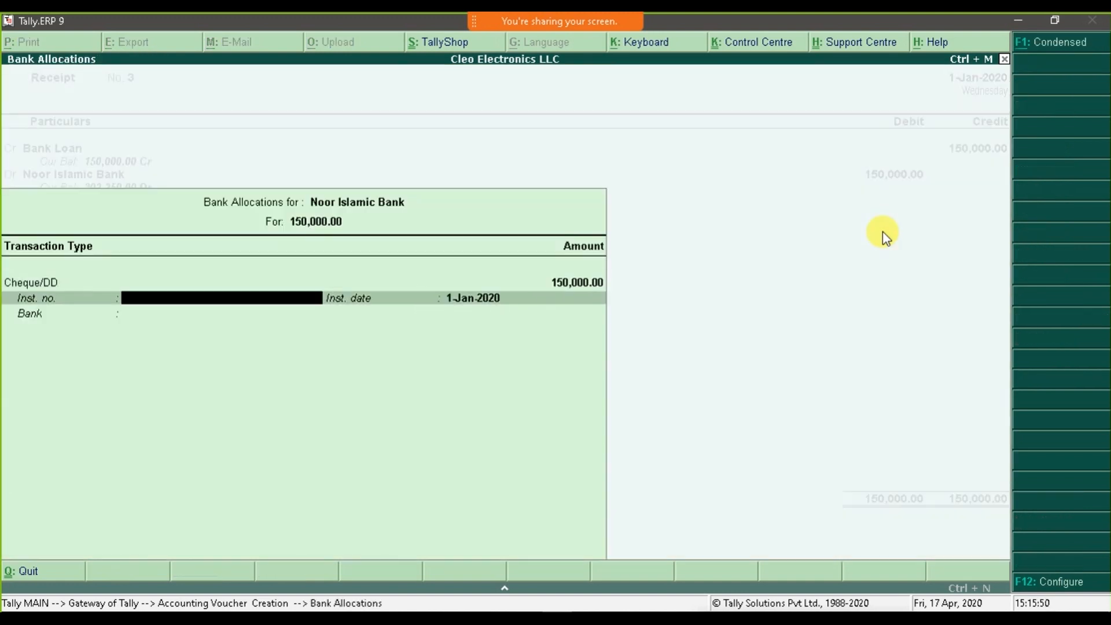
{"action": "key", "text": "Return"}
{"action": "key", "text": "Return"}
{"action": "key", "text": "Return"}
Enter the narration "Bank Loan Received" and save the receipt voucher.
{"action": "type", "text": "Bank Loan Re"}
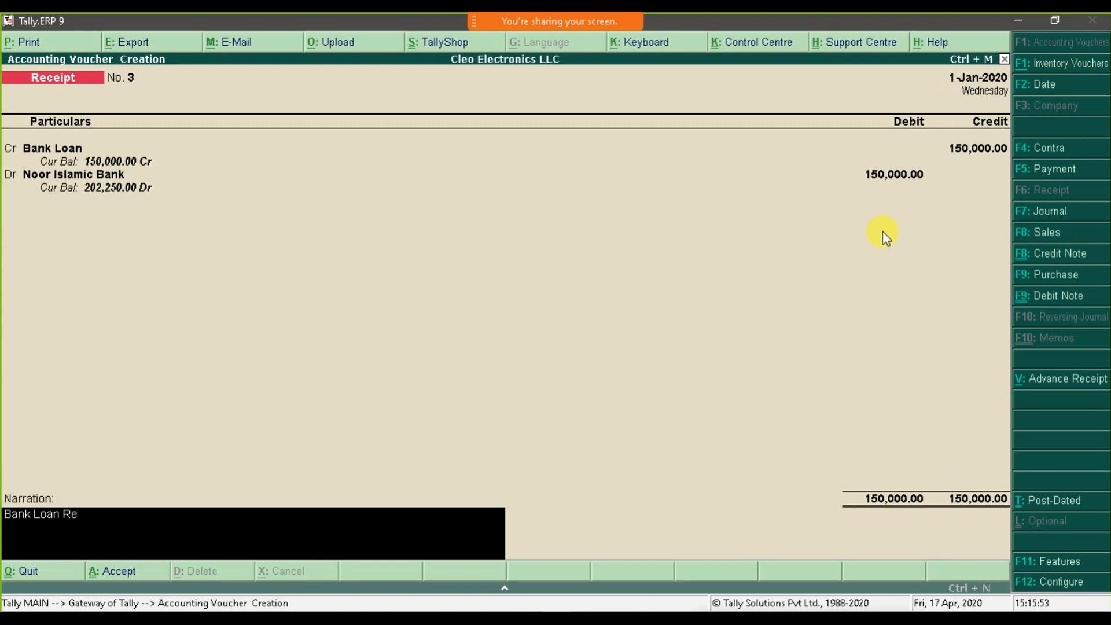
{"action": "type", "text": "ceived"}
{"action": "key", "text": "Return"}
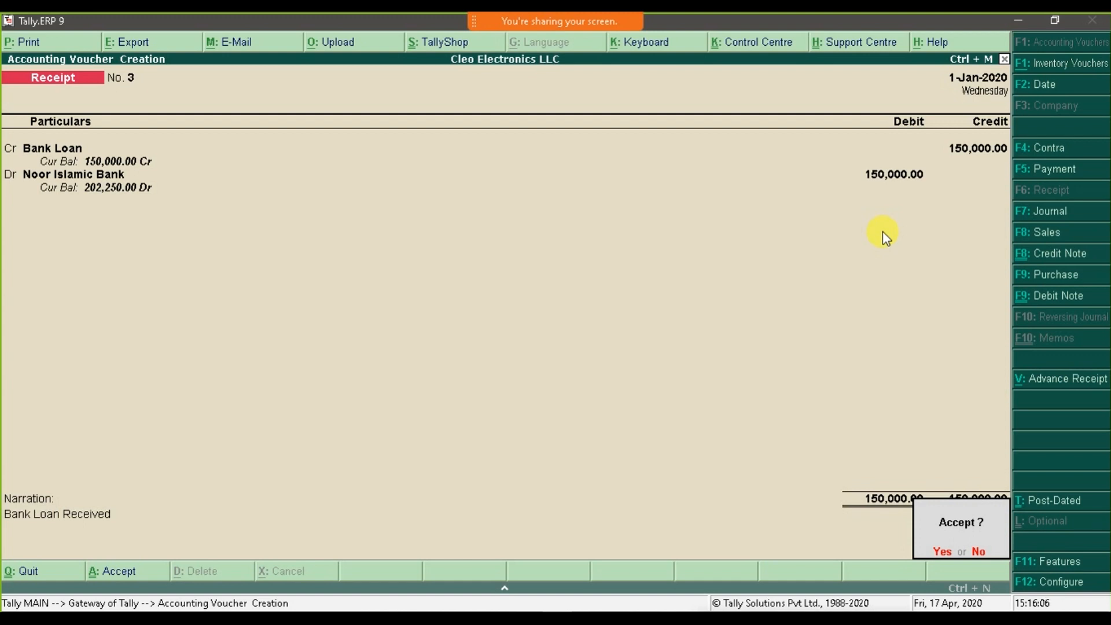
{"action": "key", "text": "Return"}
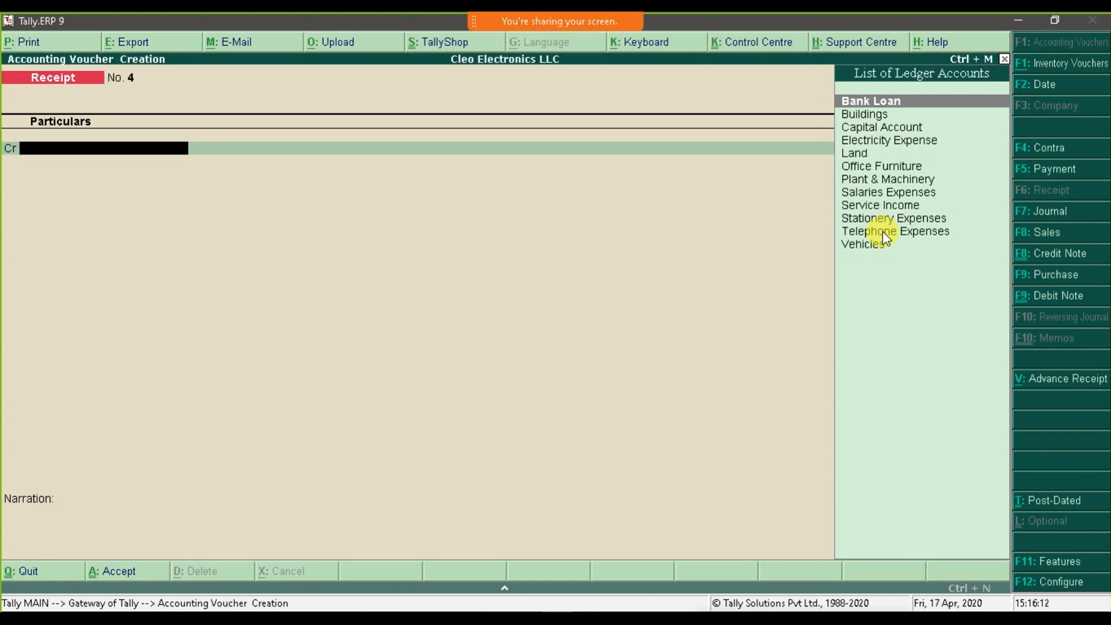
Examine the Bank Loan entry under Loans (Liability) in the detailed Balance Sheet, then return to the Gateway of Tally.
{"action": "key", "text": "Escape"}
{"action": "key", "text": "Return"}
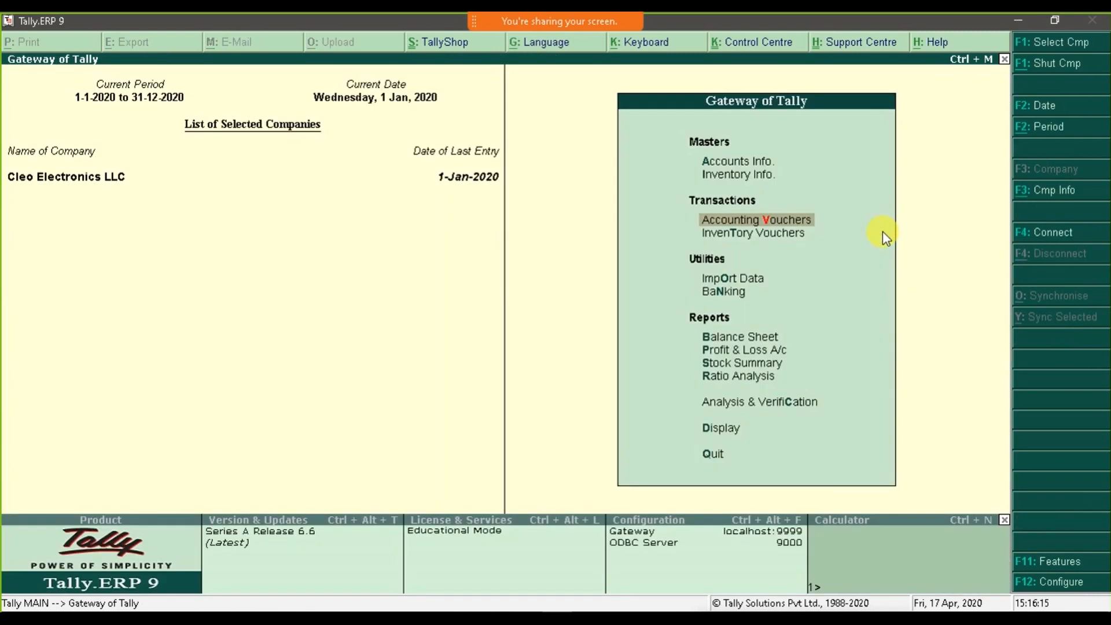
{"action": "key", "text": "Down"}
{"action": "key", "text": "Down"}
{"action": "key", "text": "Down"}
{"action": "key", "text": "Down"}
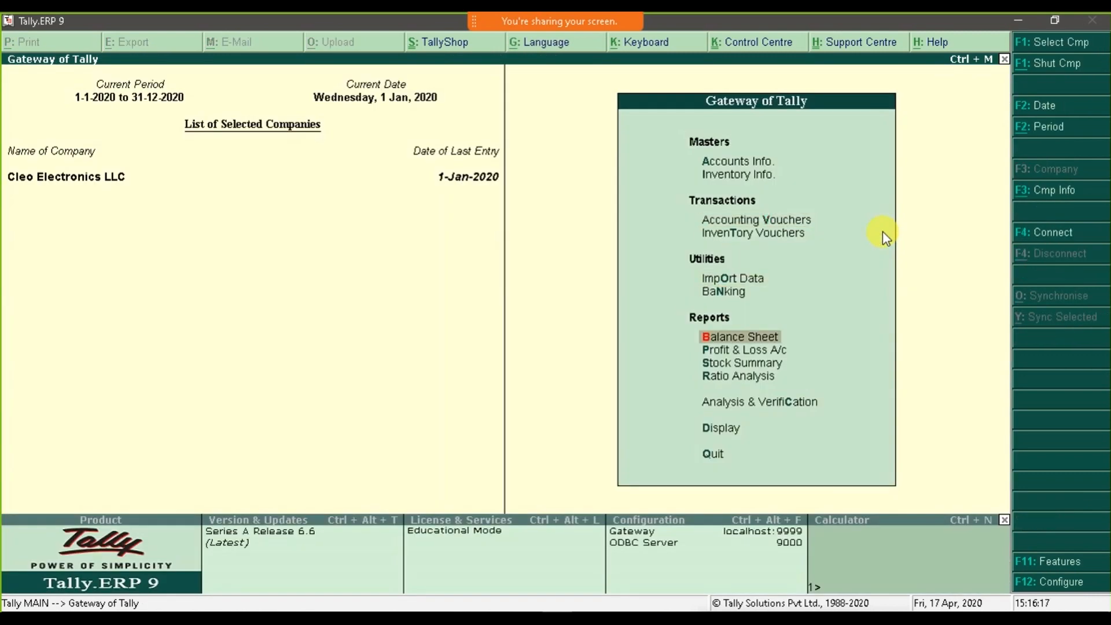
{"action": "key", "text": "Return"}
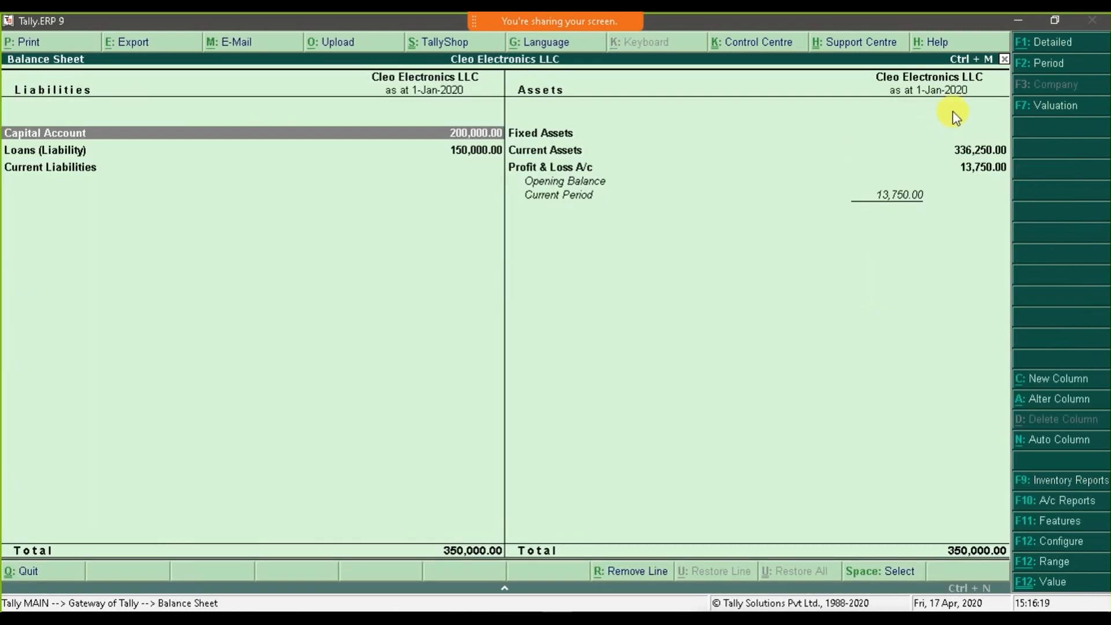
{"action": "key", "text": "Escape"}
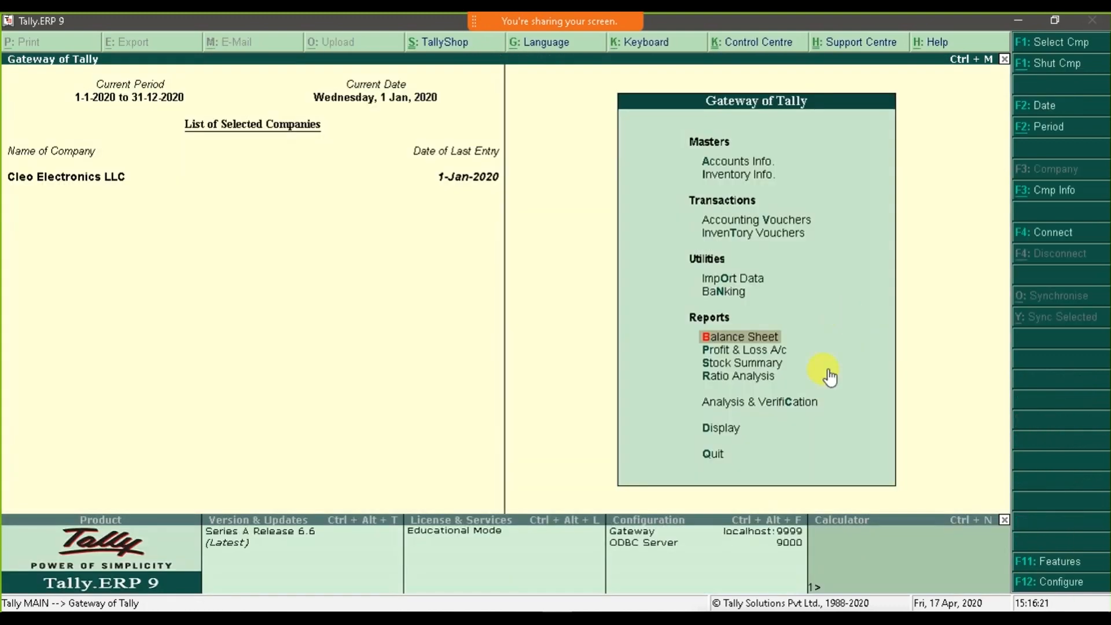
{"action": "left_click", "coordinate": [728, 340]}
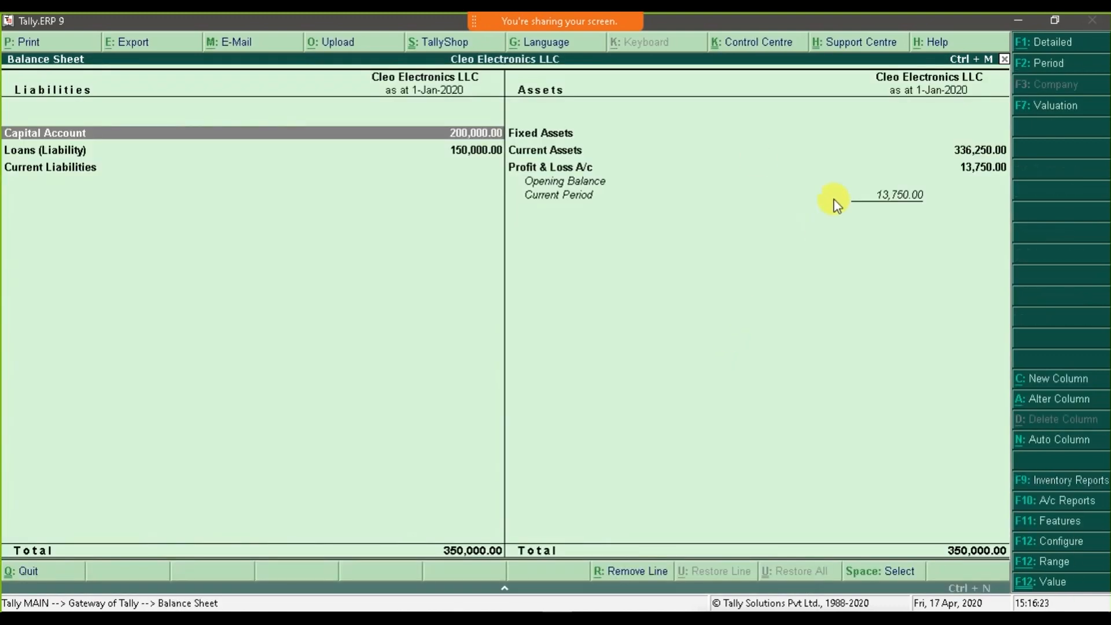
{"action": "left_click", "coordinate": [1039, 50]}
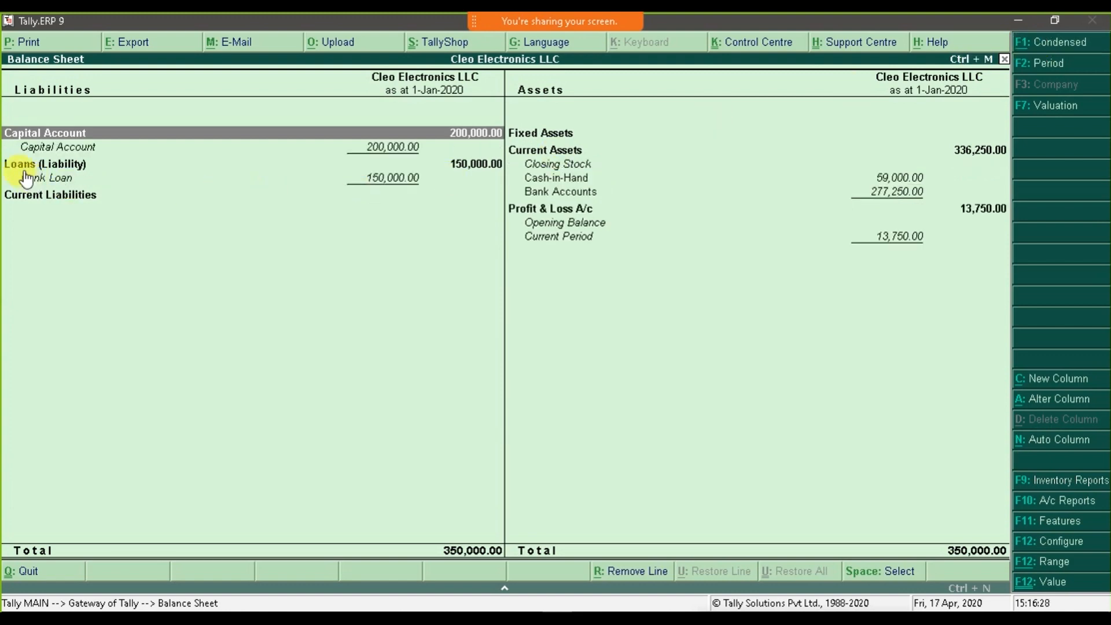
{"action": "left_click", "coordinate": [391, 181]}
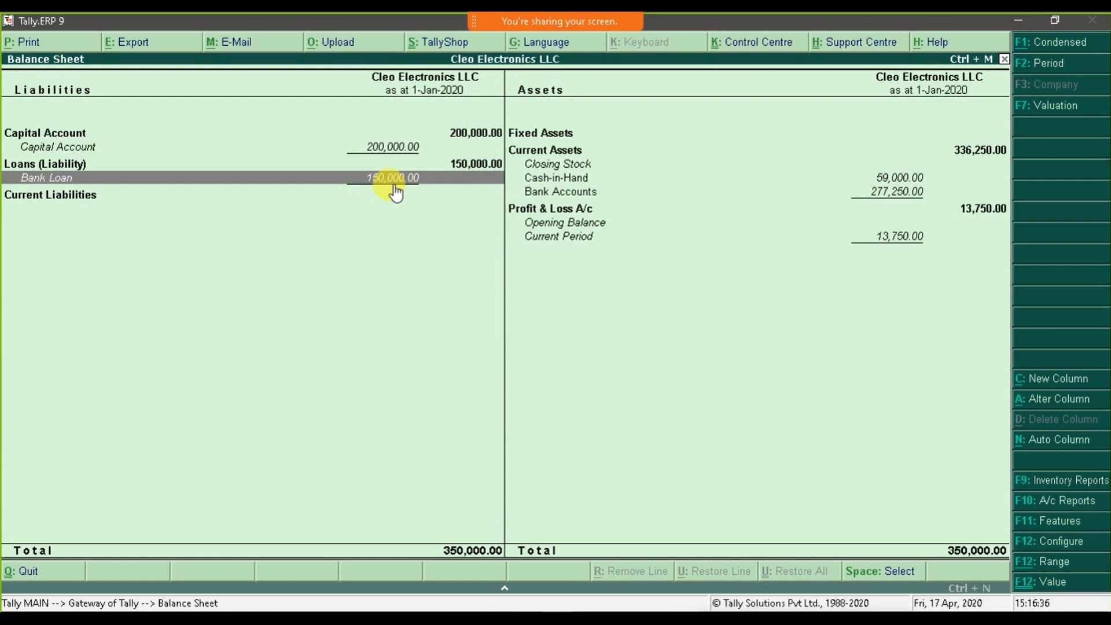
{"action": "key", "text": "Escape"}
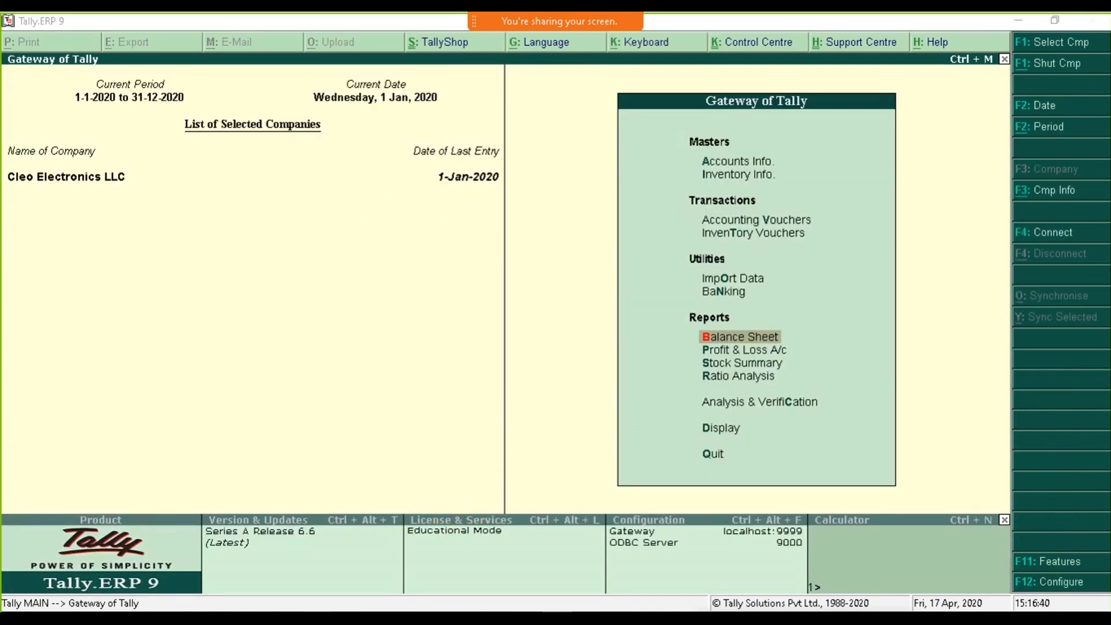
Check the internet bill entry in Word's examples and start a journal voucher in Tally.ERP 9.
{"action": "key", "text": "alt+Tab"}
{"action": "left_click_drag", "start_coordinate": [300, 383], "coordinate": [503, 390]}
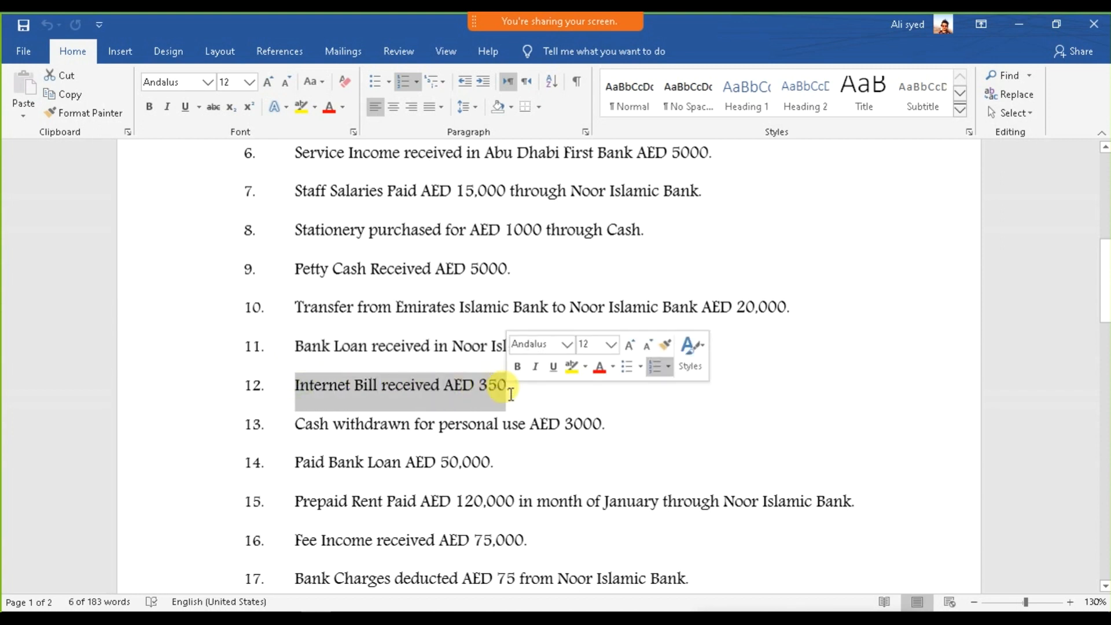
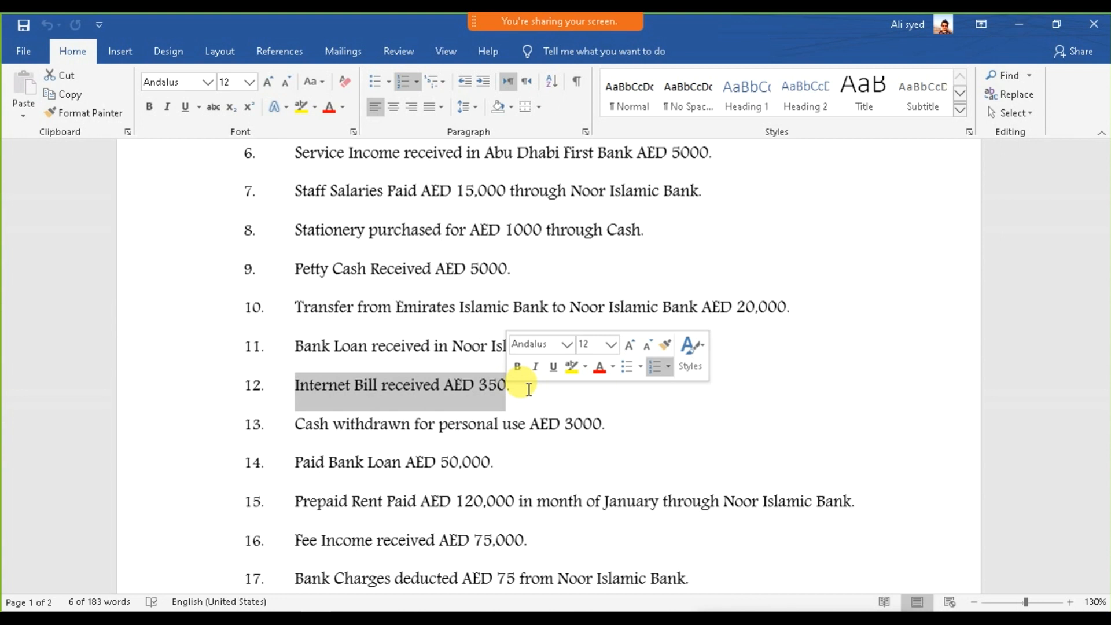
{"action": "key", "text": "alt+Tab"}
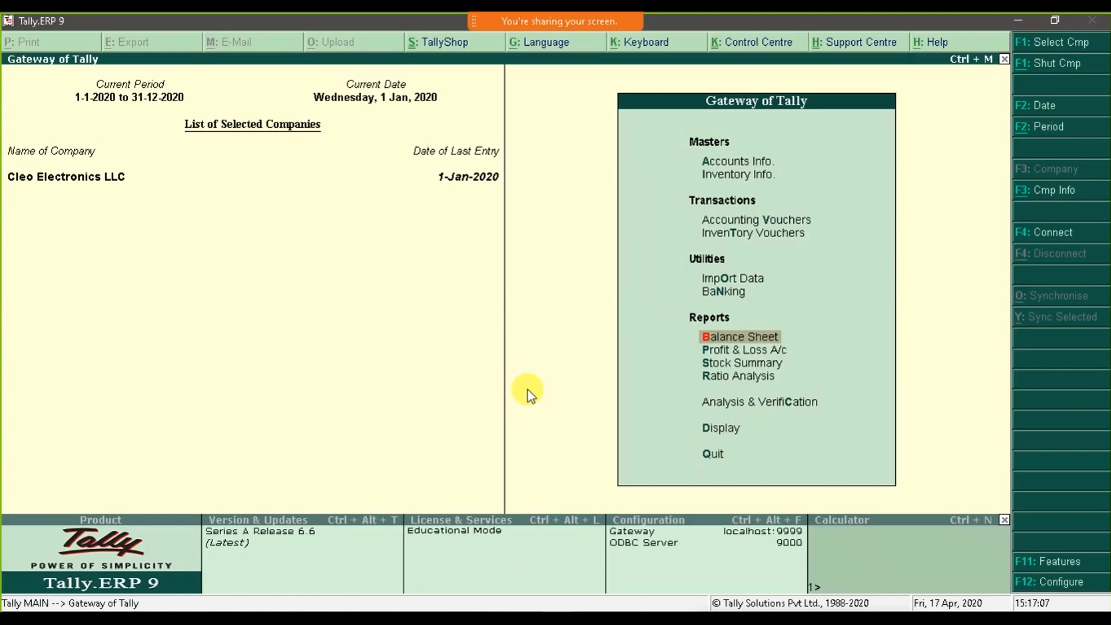
{"action": "left_click", "coordinate": [737, 222]}
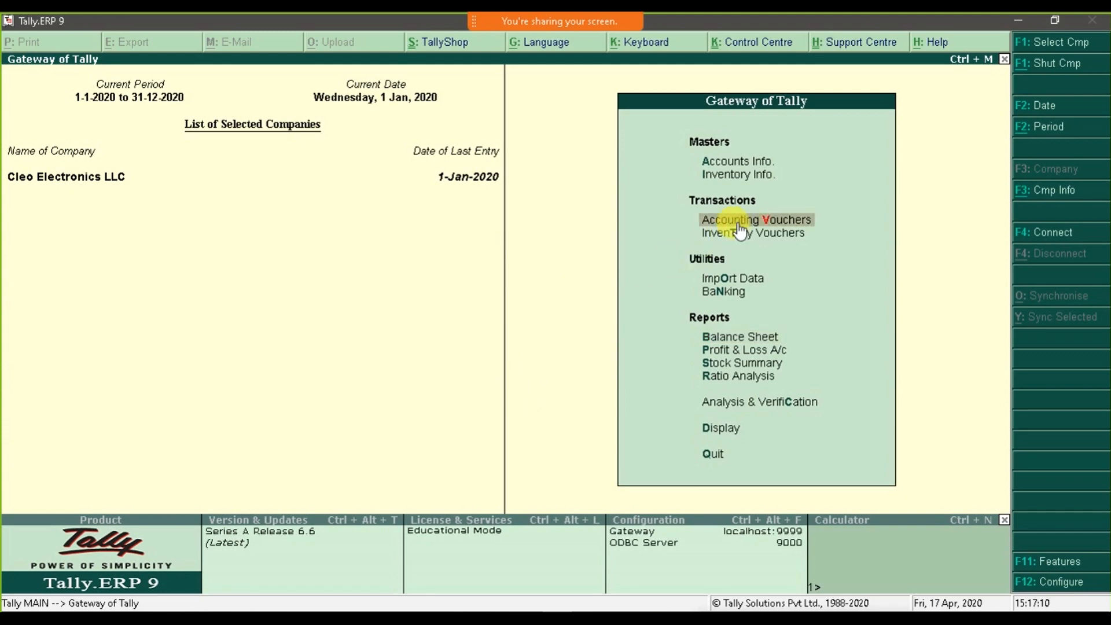
{"action": "left_click", "coordinate": [740, 226]}
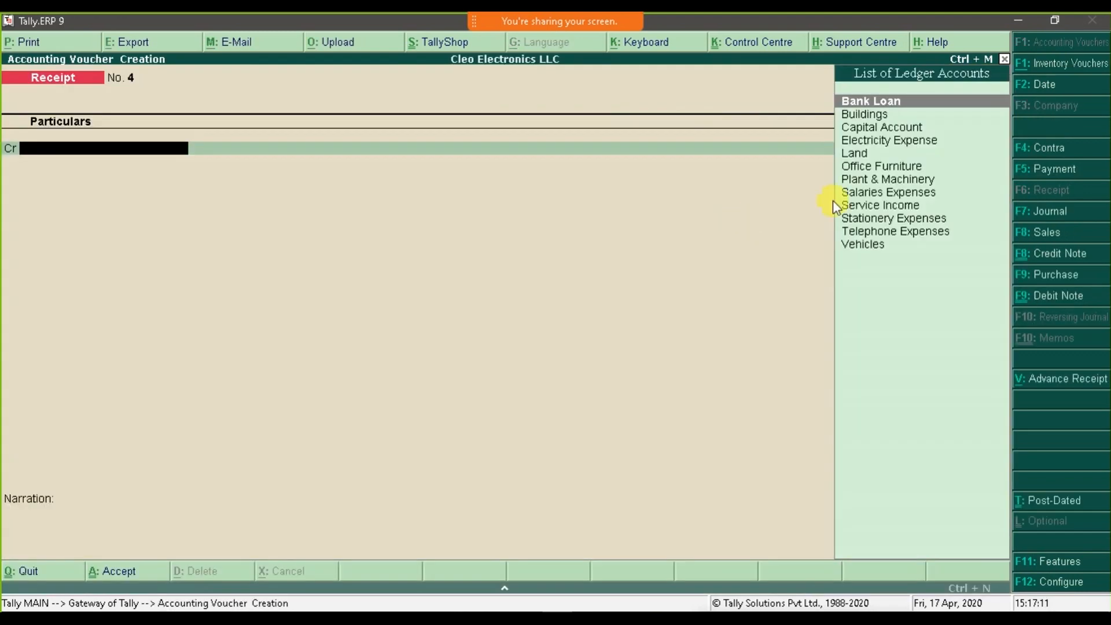
{"action": "left_click", "coordinate": [1023, 212]}
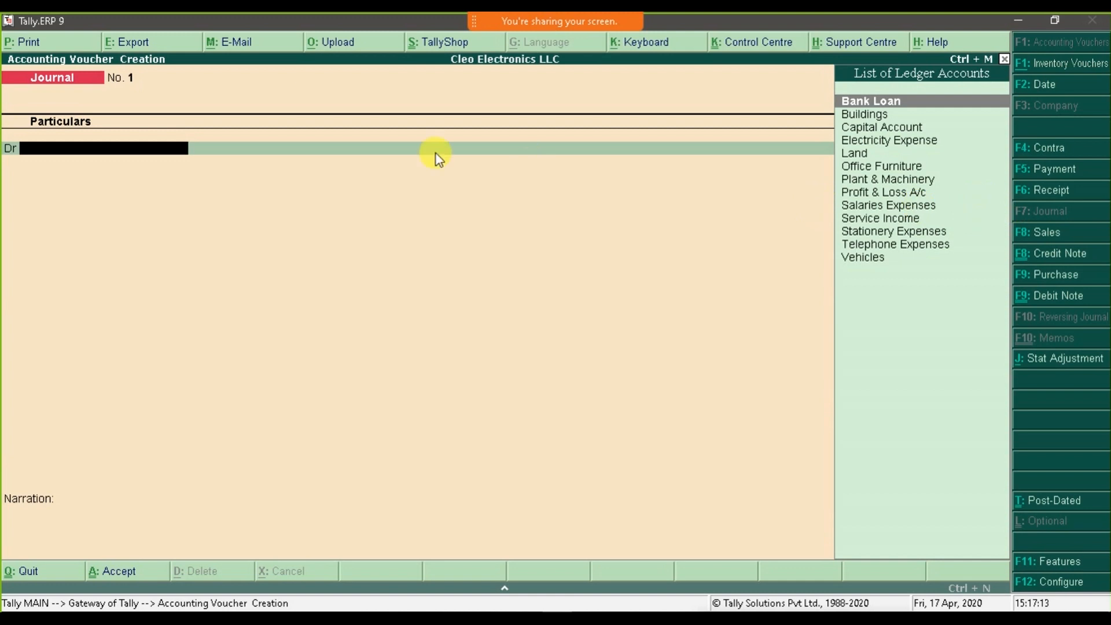
{"action": "type", "text": "Iner"}
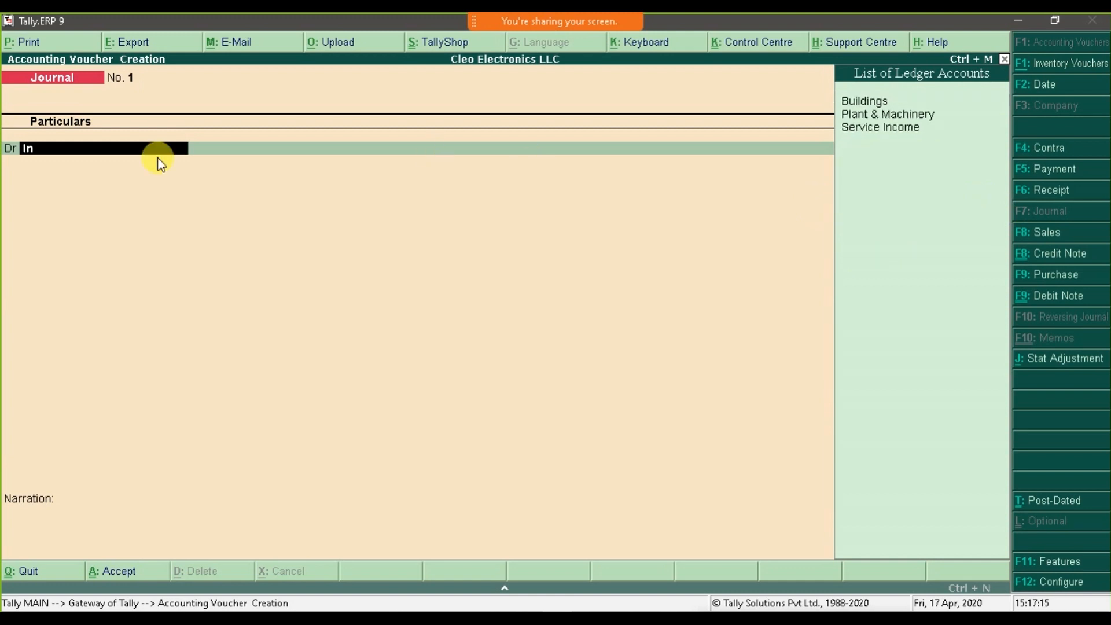
{"action": "key", "text": "BackSpace"}
{"action": "key", "text": "BackSpace"}
{"action": "key", "text": "BackSpace"}
{"action": "key", "text": "BackSpace"}
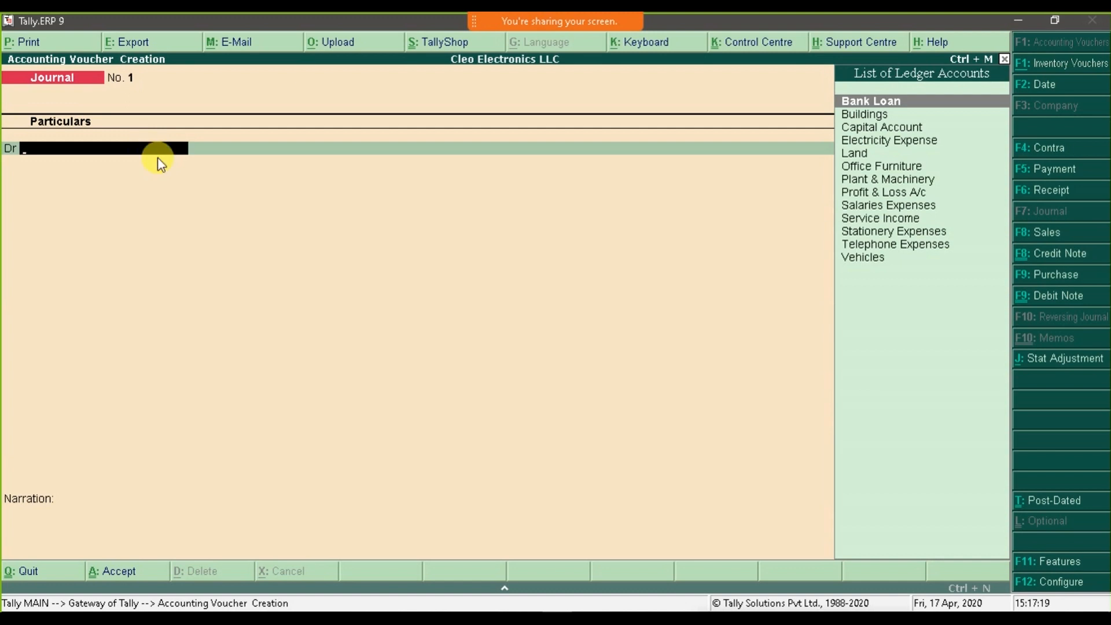
Create a ledger named Internet Expense from the voucher's debit line and place it under Indirect Expenses.
{"action": "key", "text": "alt+c"}
{"action": "type", "text": "Internet Expense"}
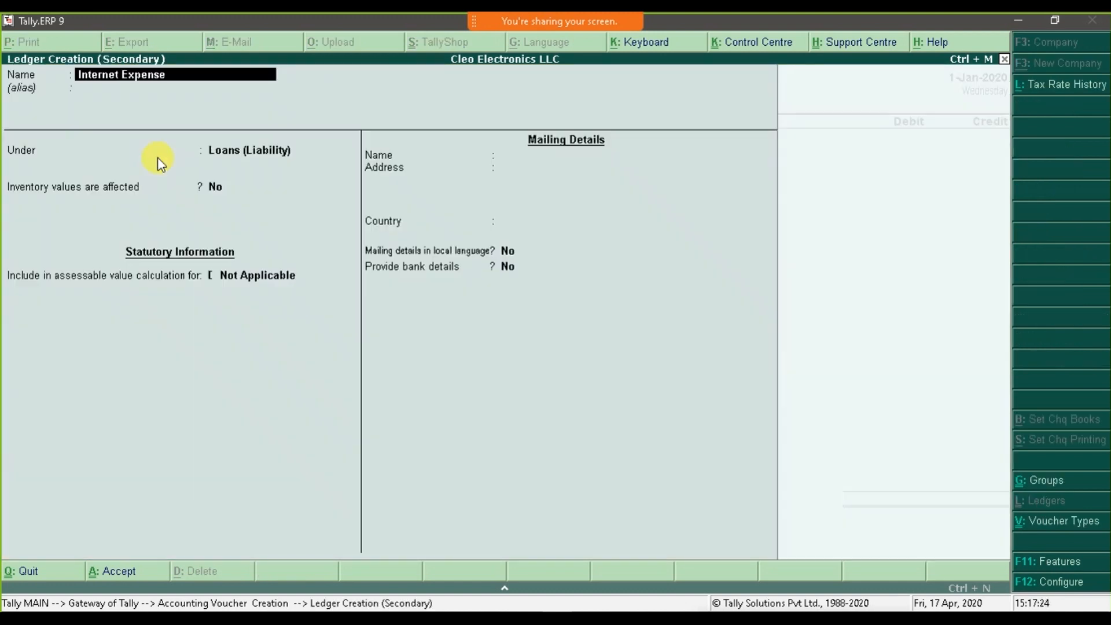
{"action": "key", "text": "Return"}
{"action": "type", "text": "Ind"}
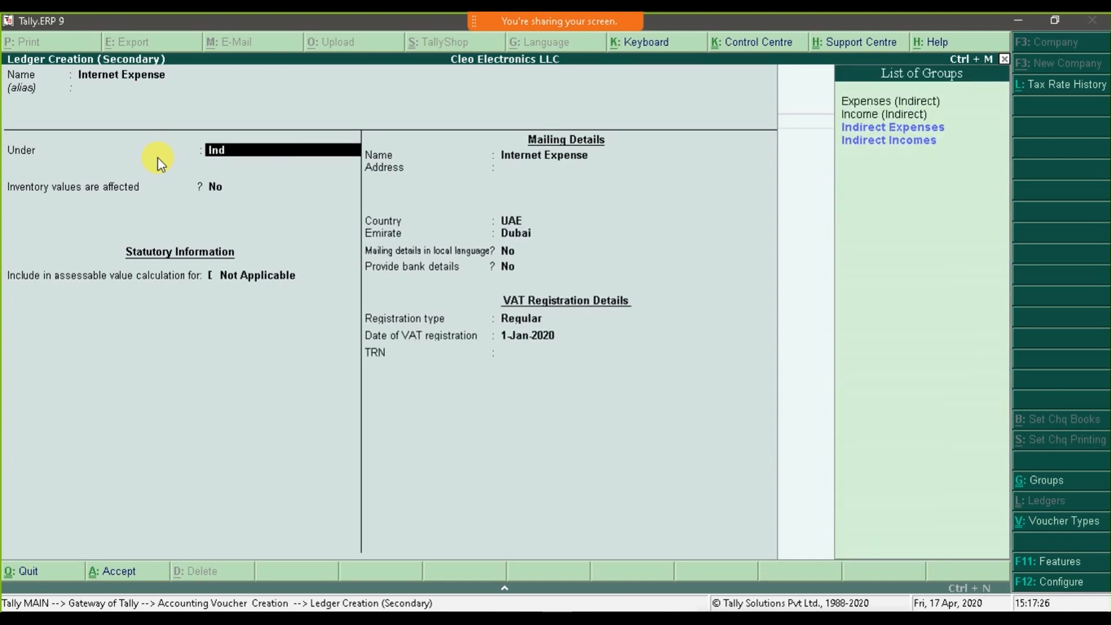
{"action": "key", "text": "Return"}
{"action": "key", "text": "Return"}
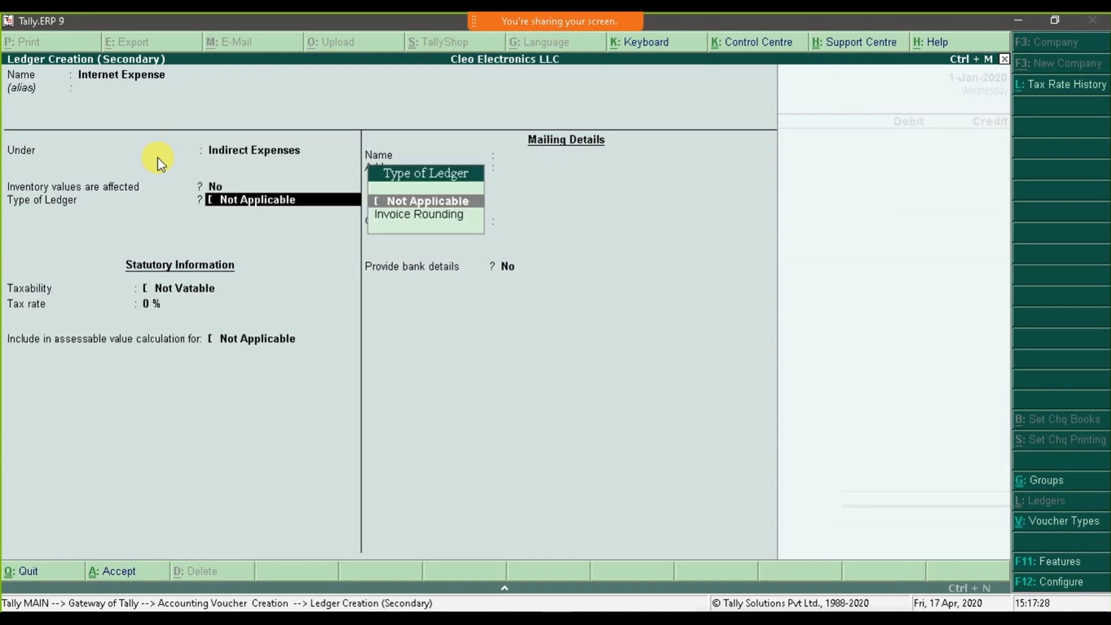
Make the Internet Expense ledger Taxable at a 5% tax rate and save it into the journal voucher.
{"action": "key", "text": "Return"}
{"action": "key", "text": "Down"}
{"action": "key", "text": "Down"}
{"action": "key", "text": "Return"}
{"action": "type", "text": "5"}
{"action": "key", "text": "Return"}
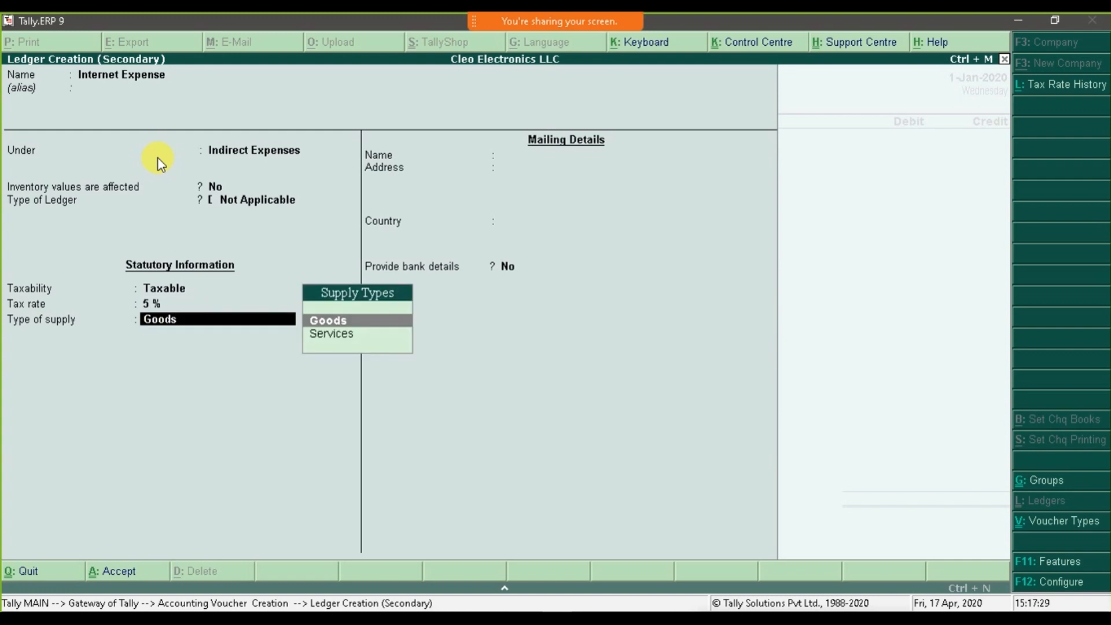
{"action": "key", "text": "ctrl+a"}
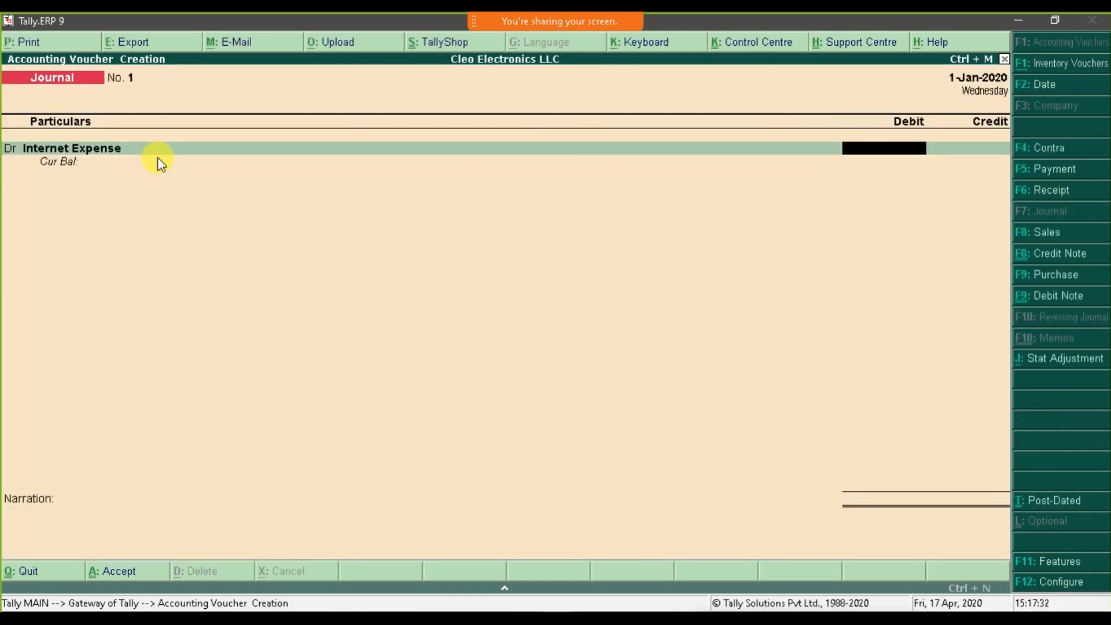
Check the internet bill amount in Word and debit Internet Expense with 350 in Tally.ERP 9.
{"action": "key", "text": "alt+Tab"}
{"action": "key", "text": "alt+Tab"}
{"action": "type", "text": "350"}
{"action": "key", "text": "Return"}
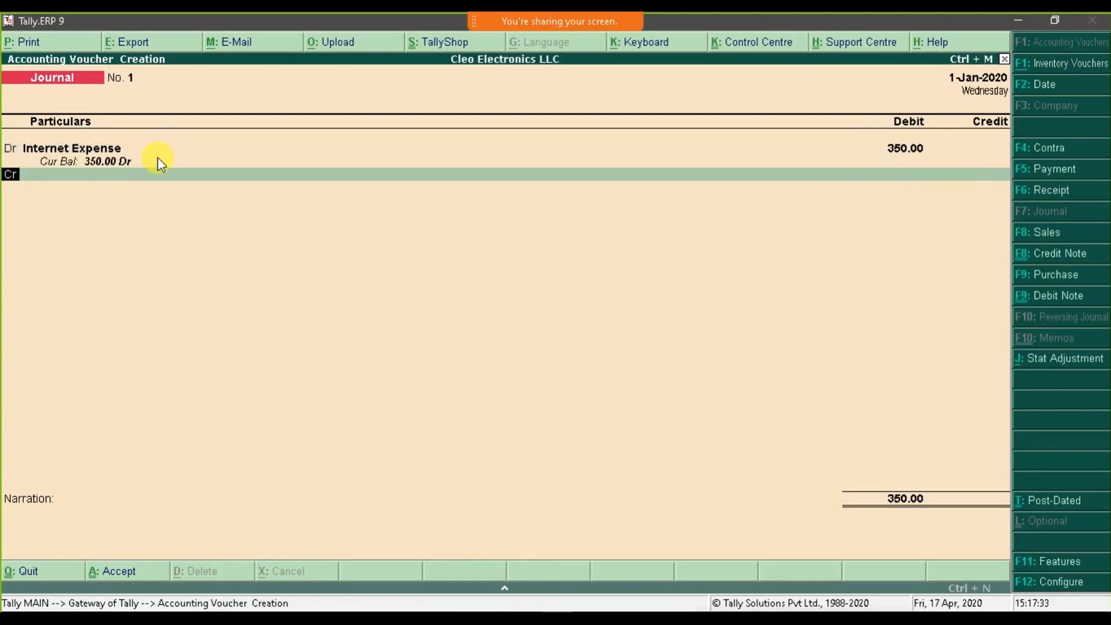
Create the ledger Internet Bill Payable under Current Liabilities from the credit line and credit it with 350.
{"action": "key", "text": "Return"}
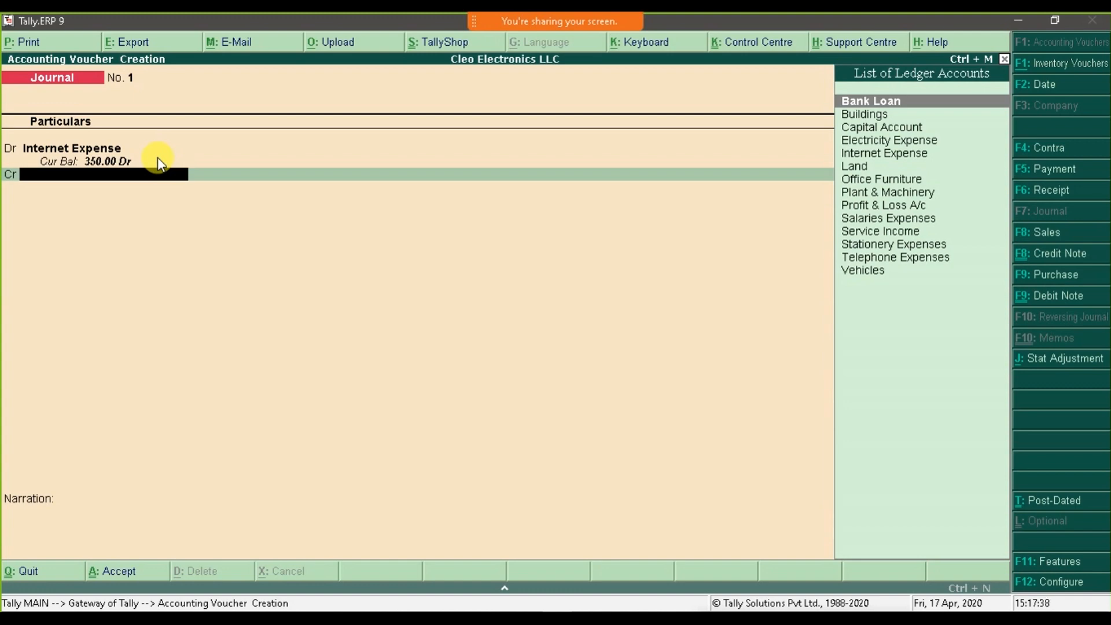
{"action": "key", "text": "alt+c"}
{"action": "type", "text": "Int"}
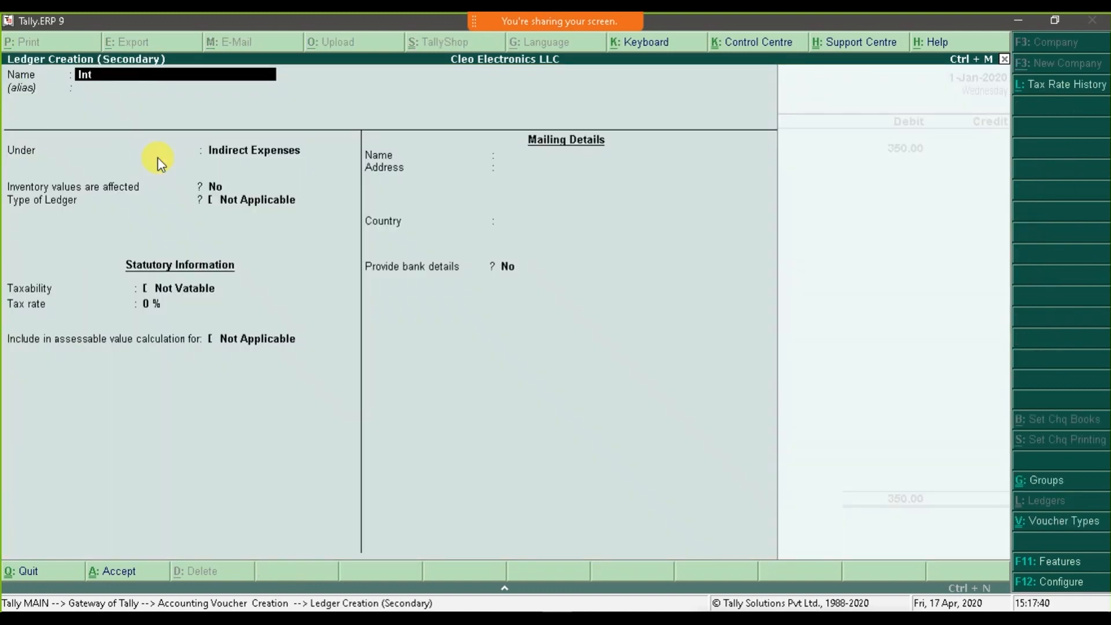
{"action": "type", "text": "ernet Bill Payable"}
{"action": "key", "text": "Return"}
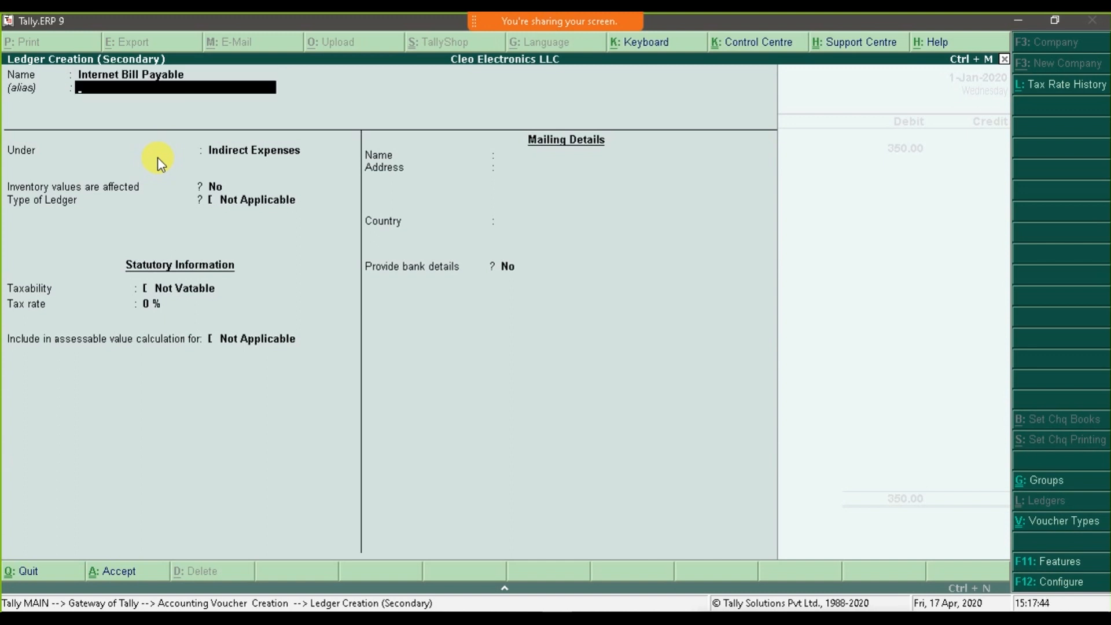
{"action": "key", "text": "Return"}
{"action": "type", "text": "Cur"}
{"action": "key", "text": "Down"}
{"action": "key", "text": "Return"}
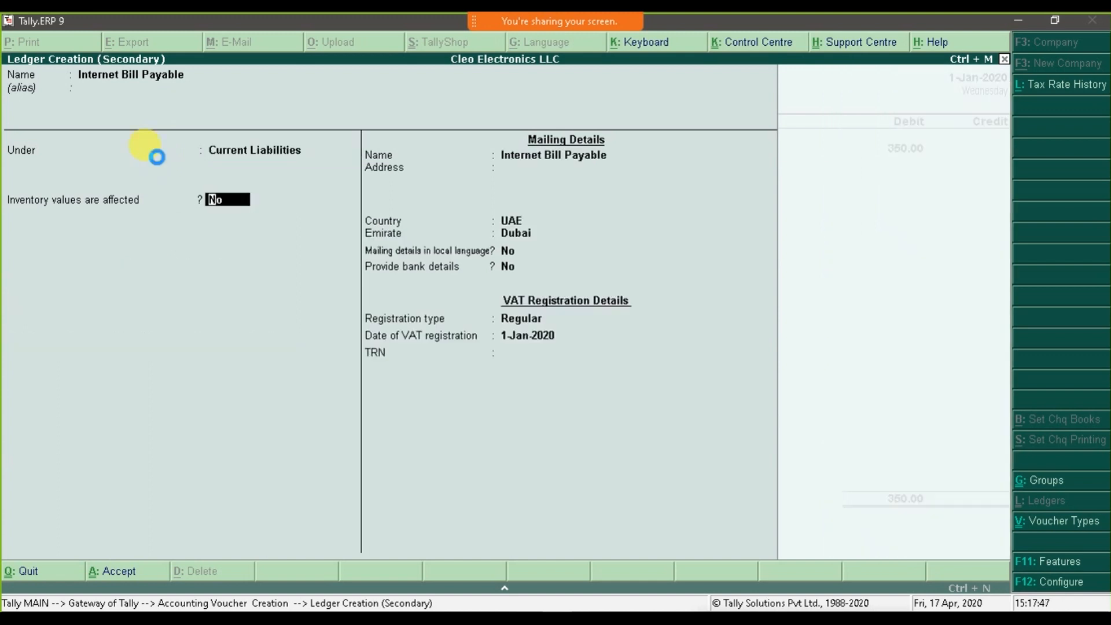
{"action": "key", "text": "ctrl+a"}
{"action": "key", "text": "Return"}
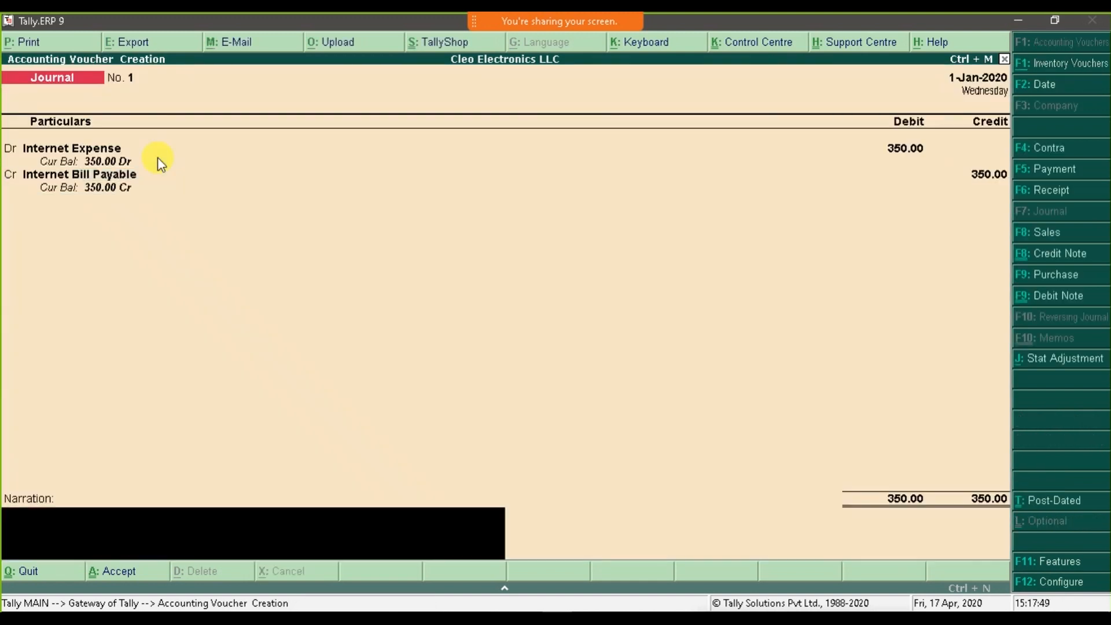
Enter the narration "Internet Bill payable for the month of JAN 2020" and save the journal voucher.
{"action": "type", "text": "Internet Bill paya"}
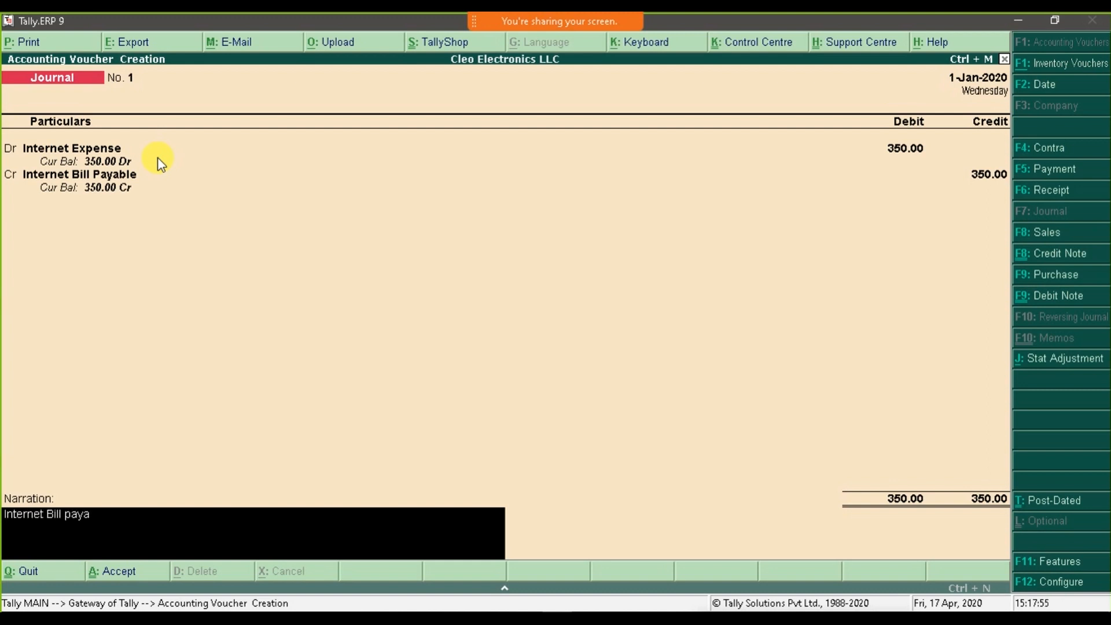
{"action": "type", "text": "ble for the month of JAN "}
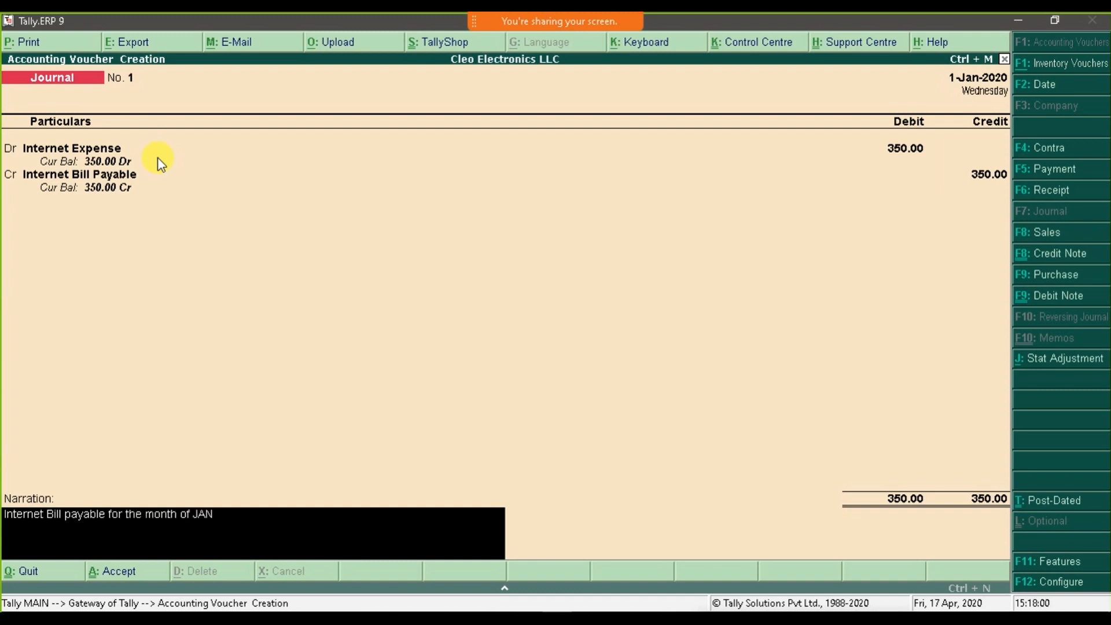
{"action": "type", "text": "2020"}
{"action": "key", "text": "Return"}
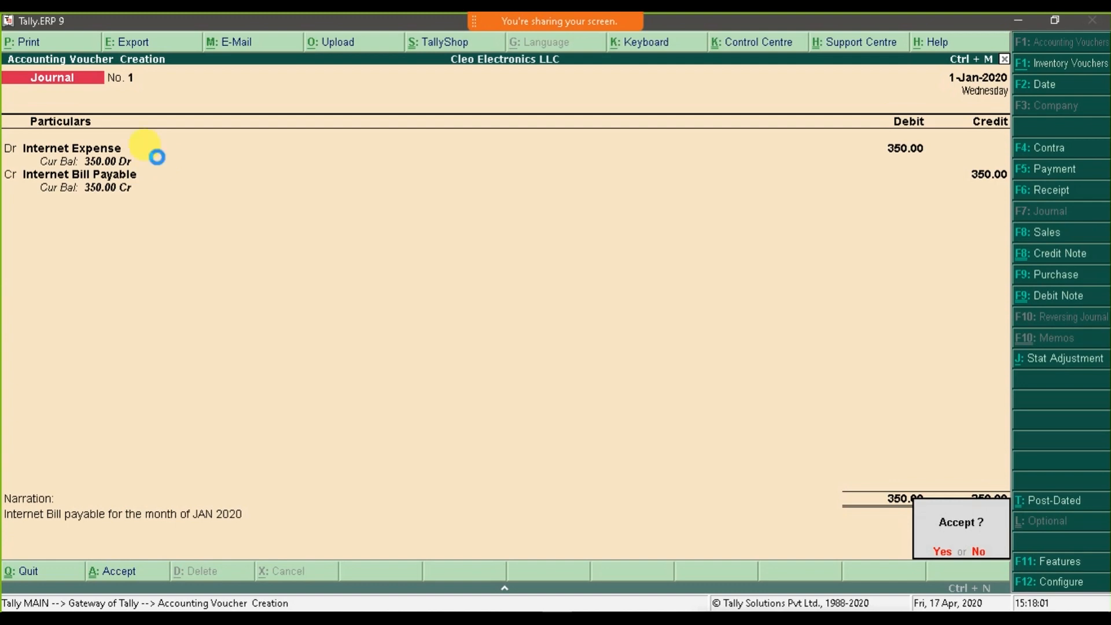
{"action": "key", "text": "Return"}
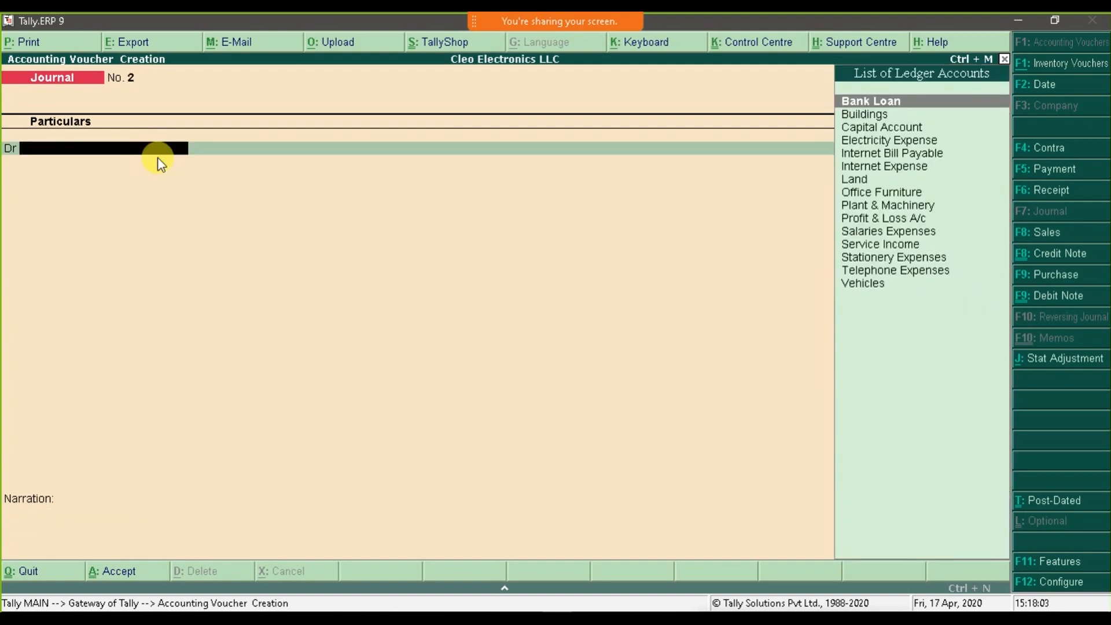
Leave voucher entry and examine Internet Bill Payable under Current Liabilities in the detailed Balance Sheet.
{"action": "key", "text": "Escape"}
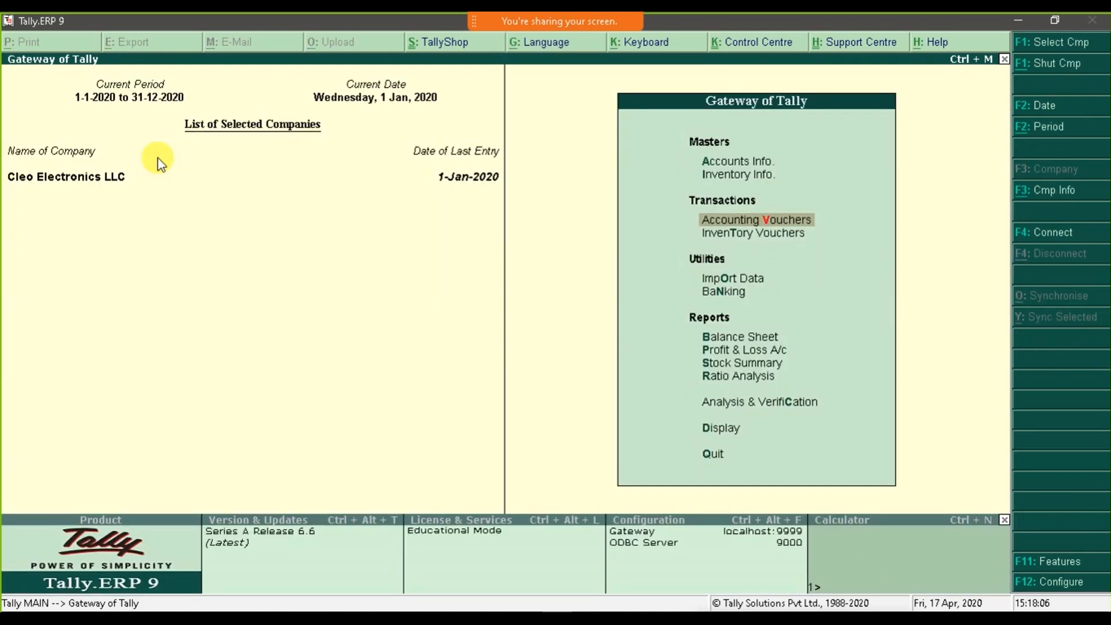
{"action": "left_click", "coordinate": [731, 341]}
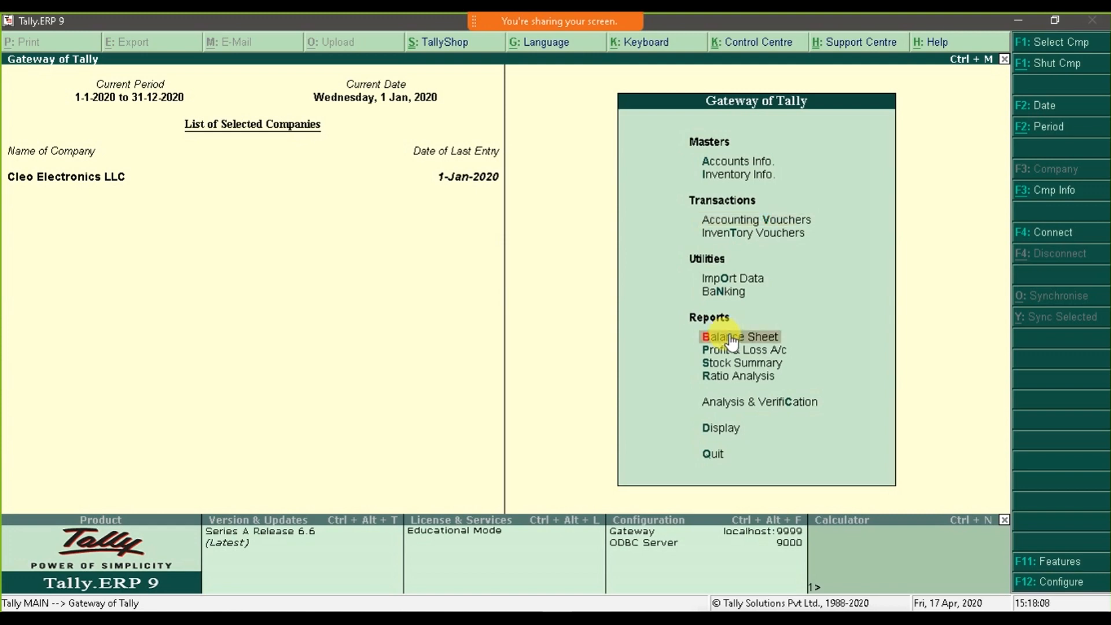
{"action": "left_click", "coordinate": [731, 338]}
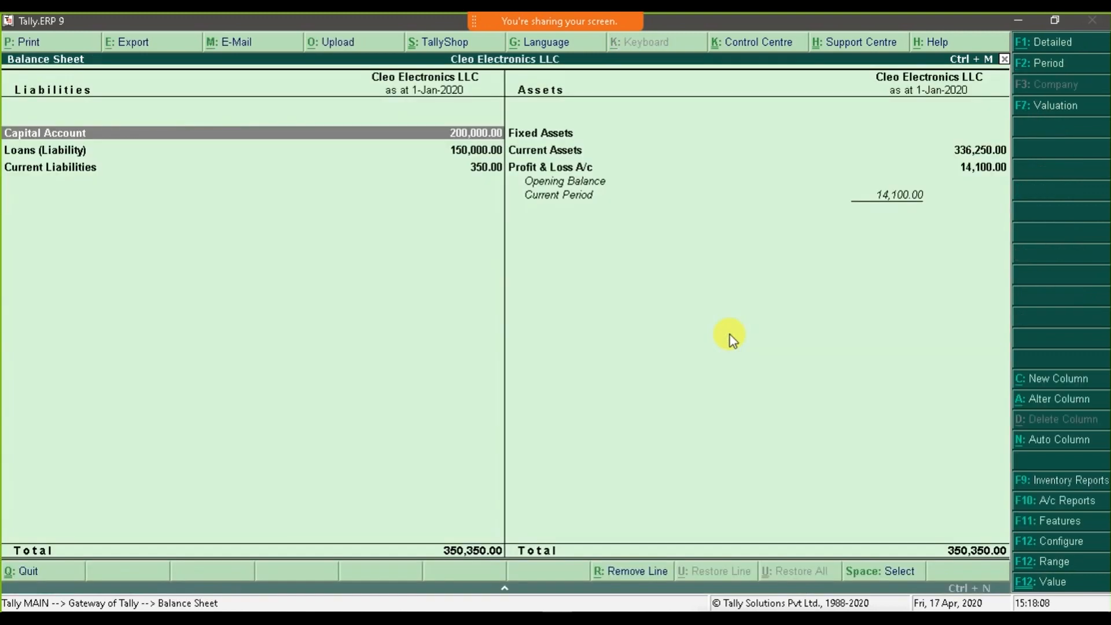
{"action": "left_click", "coordinate": [1048, 53]}
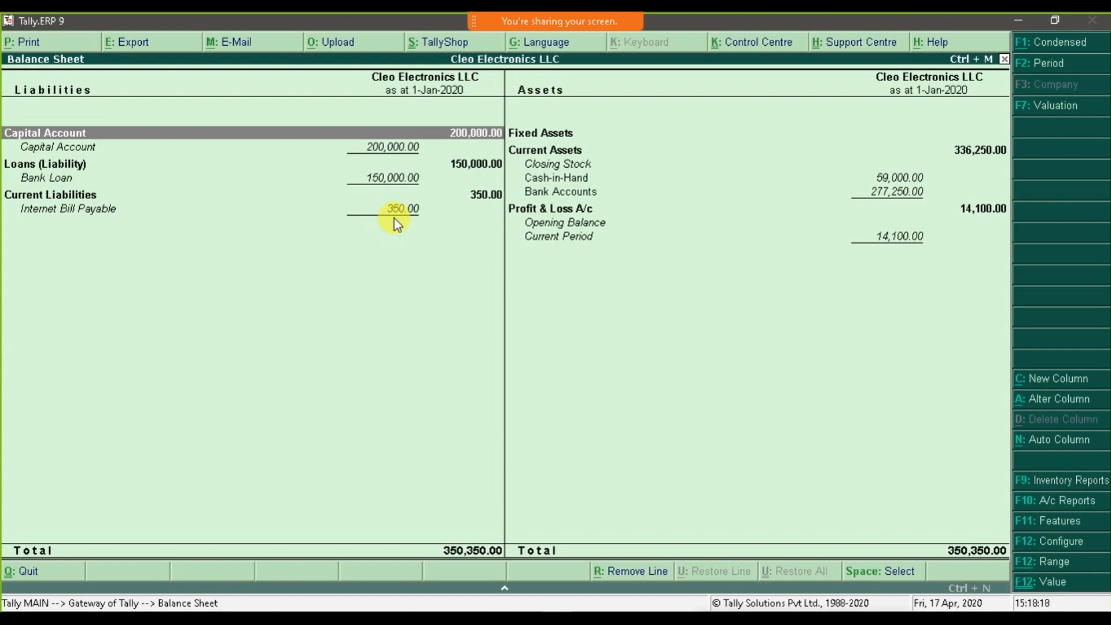
Switch to Word and compare the "Paid Bank Loan" example with the earlier bank loan receipt entry.
{"action": "left_click", "coordinate": [317, 618]}
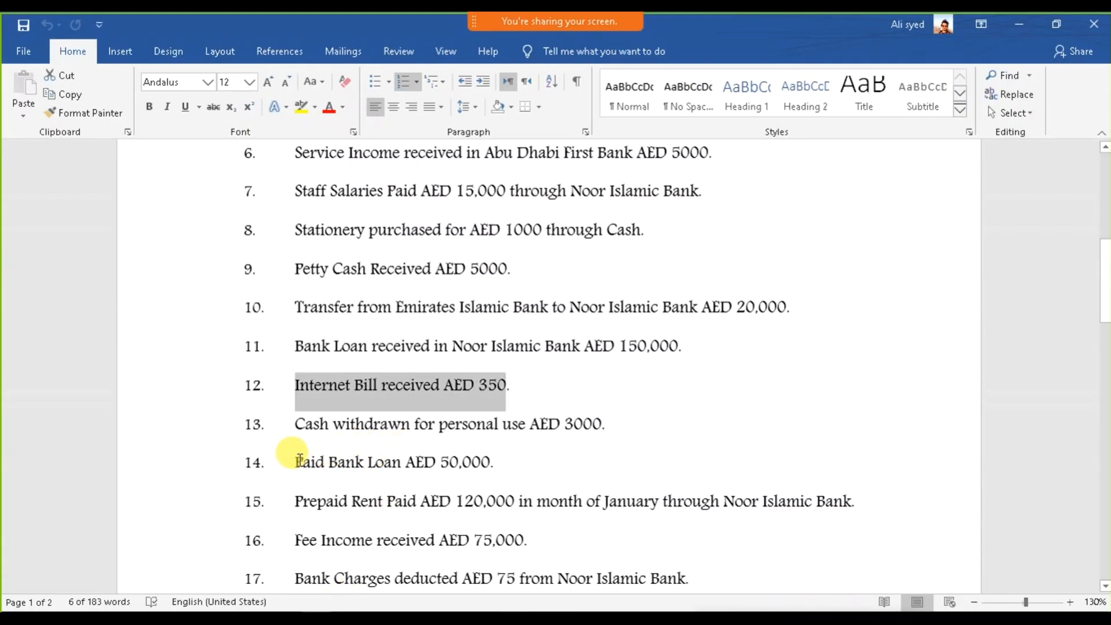
{"action": "left_click_drag", "start_coordinate": [292, 462], "coordinate": [496, 475]}
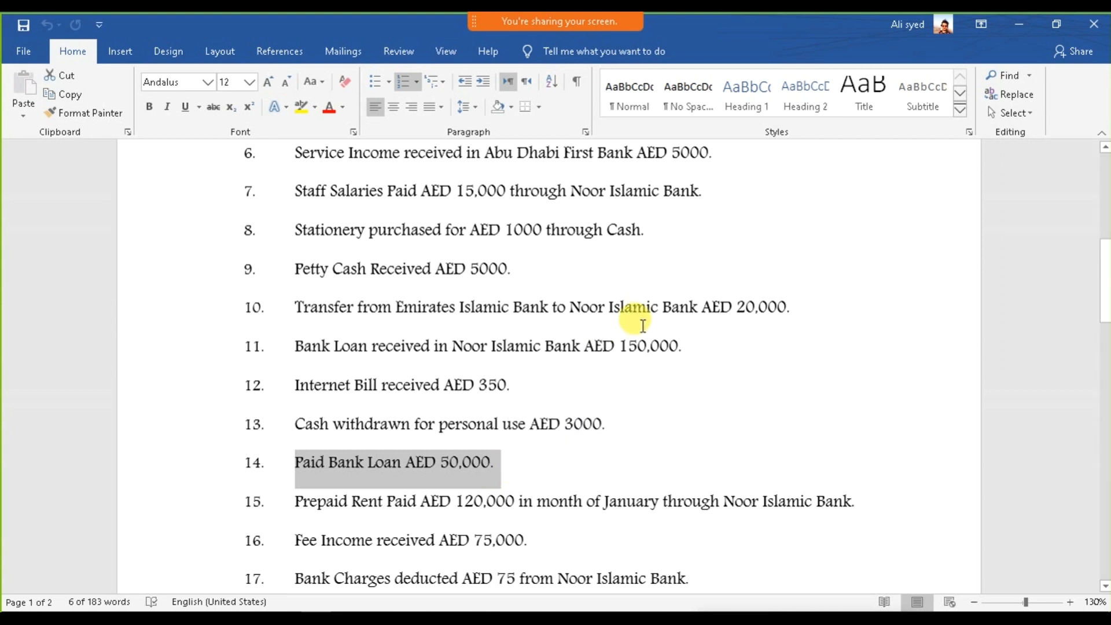
{"action": "left_click_drag", "start_coordinate": [620, 346], "coordinate": [697, 345]}
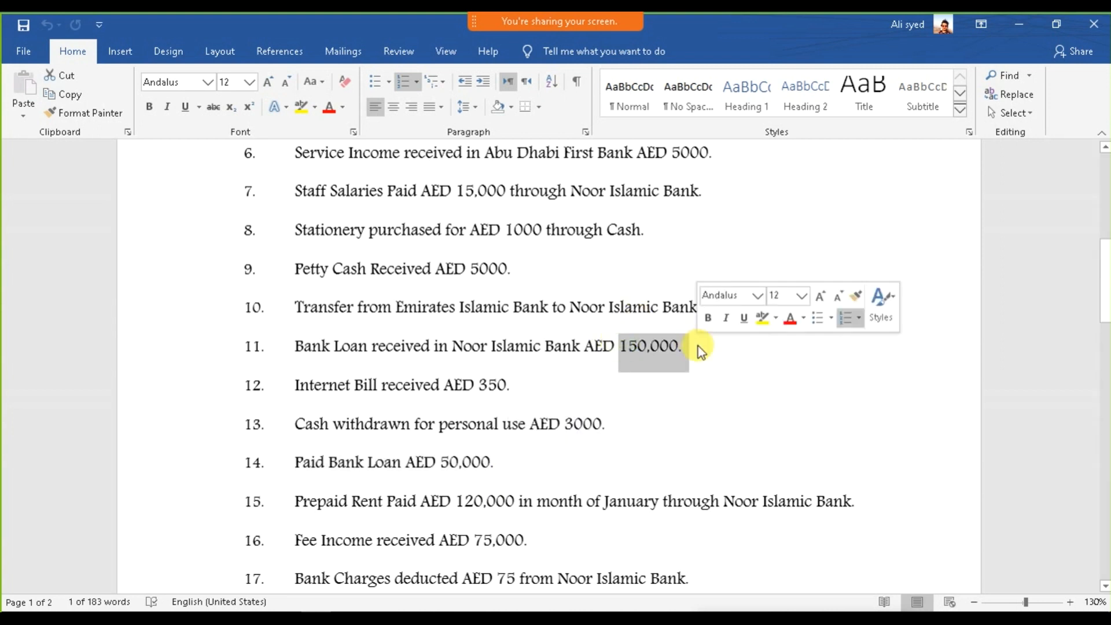
{"action": "left_click_drag", "start_coordinate": [442, 461], "coordinate": [523, 466]}
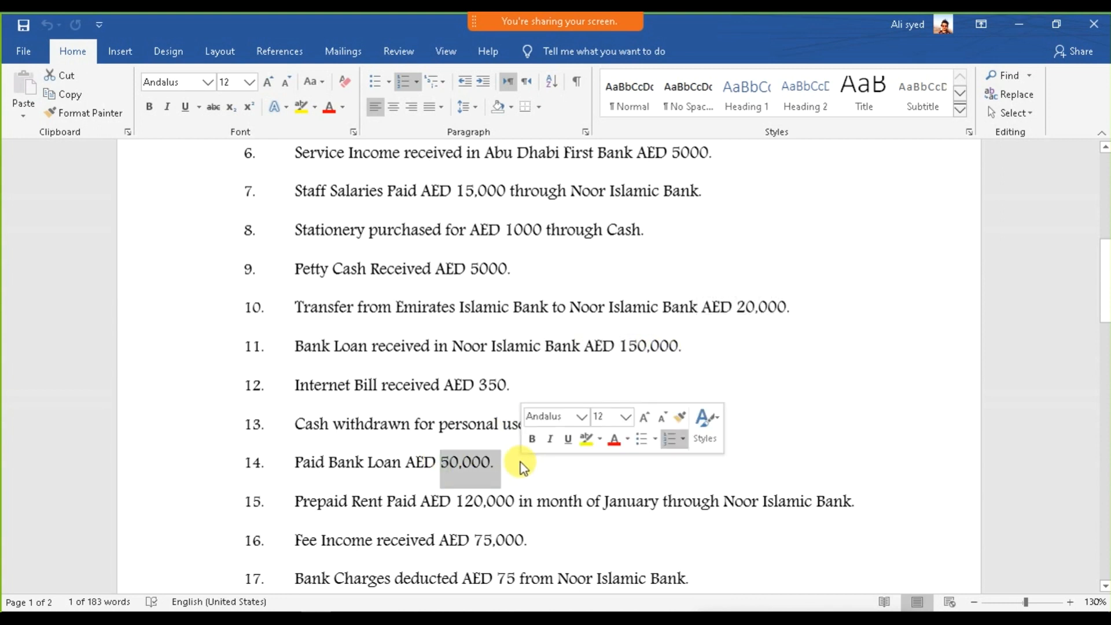
{"action": "left_click", "coordinate": [509, 468]}
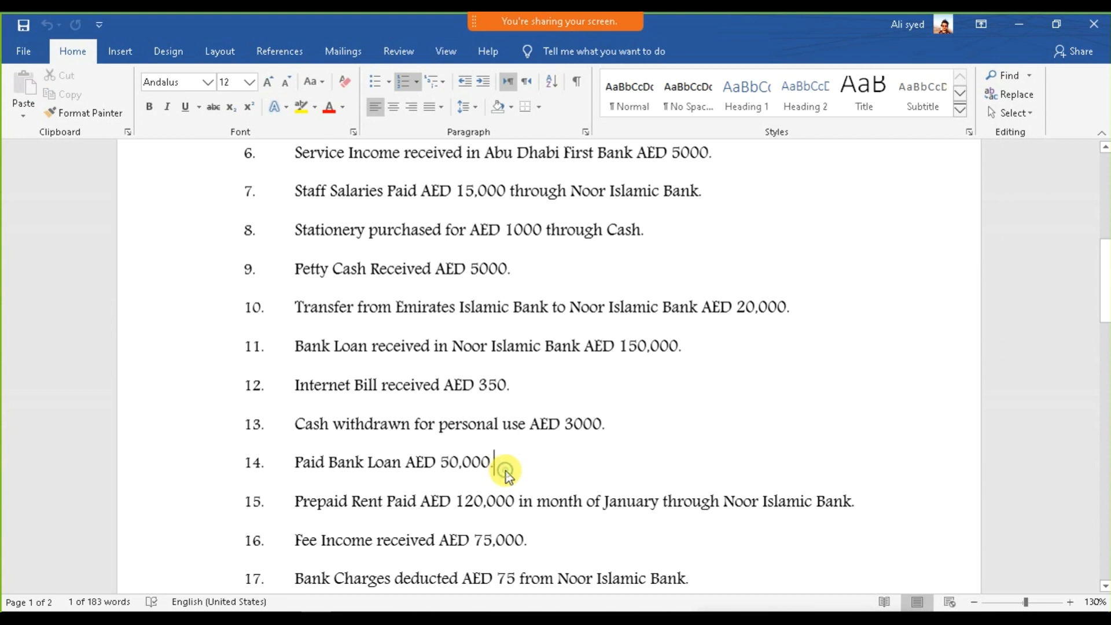
{"action": "left_click_drag", "start_coordinate": [294, 462], "coordinate": [489, 460]}
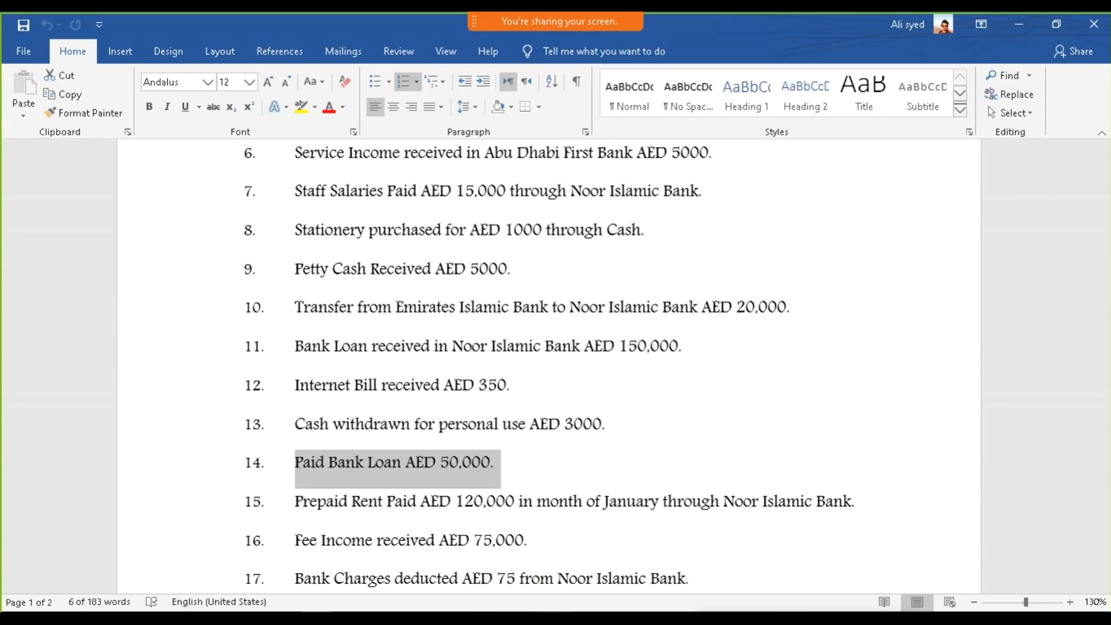
Switch back to Tally.ERP 9, start a payment voucher and debit Bank Loan with 50,000.
{"action": "left_click", "coordinate": [535, 617]}
{"action": "key", "text": "Escape"}
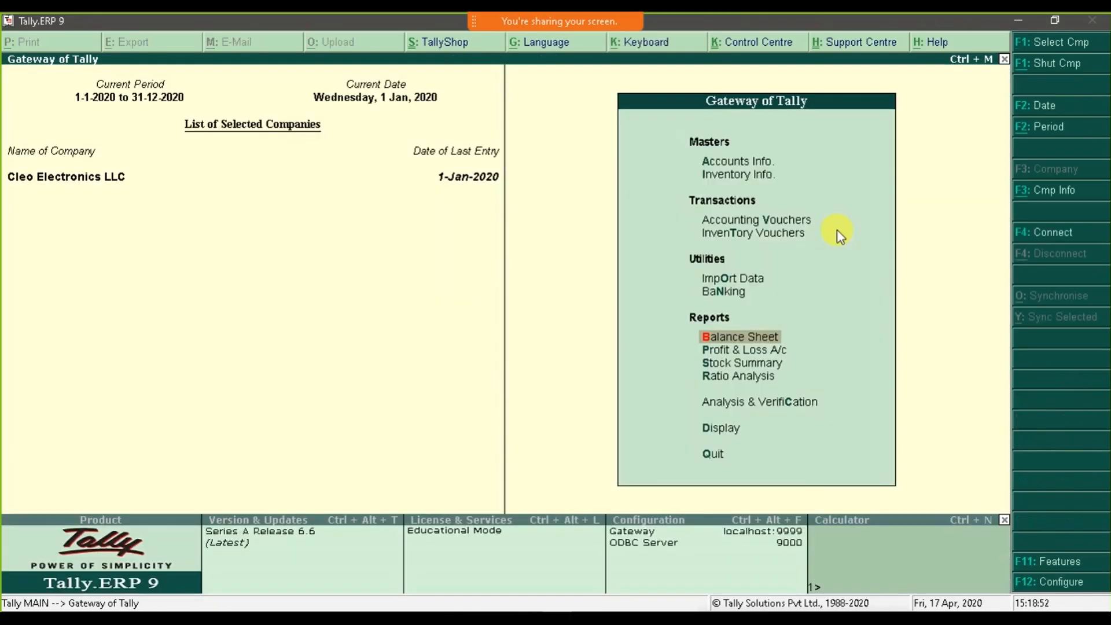
{"action": "left_click", "coordinate": [779, 220]}
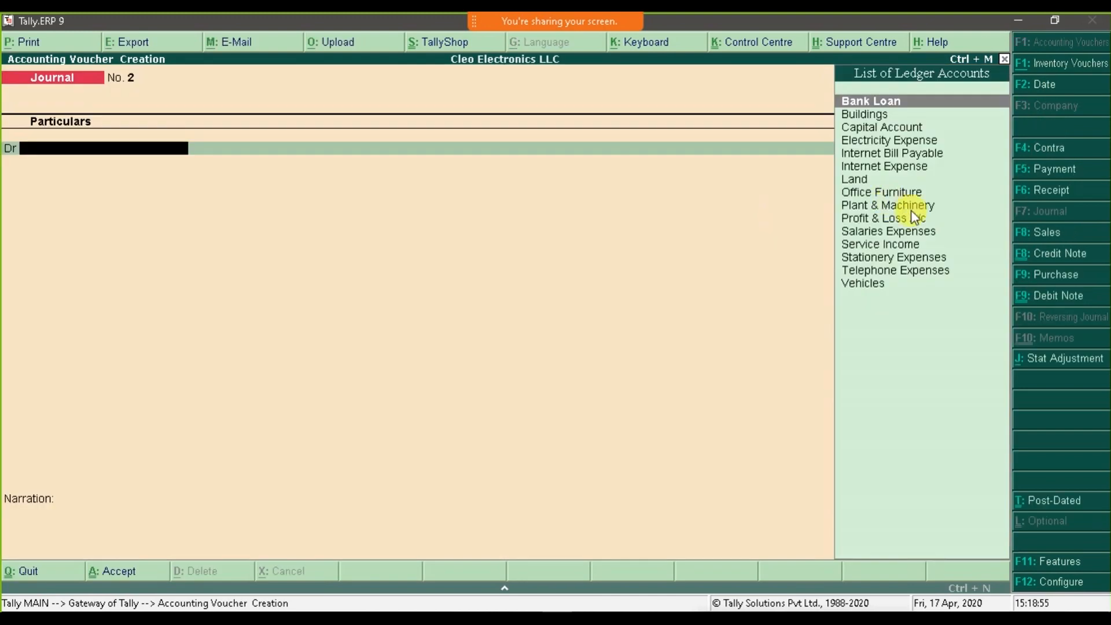
{"action": "left_click", "coordinate": [1035, 169]}
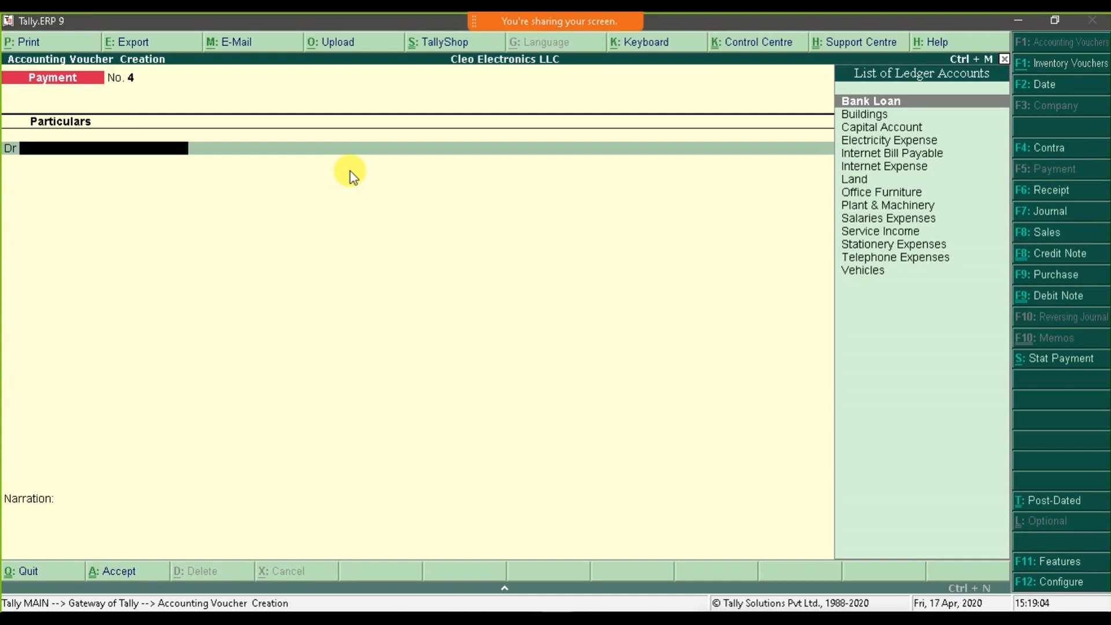
{"action": "type", "text": "Ban"}
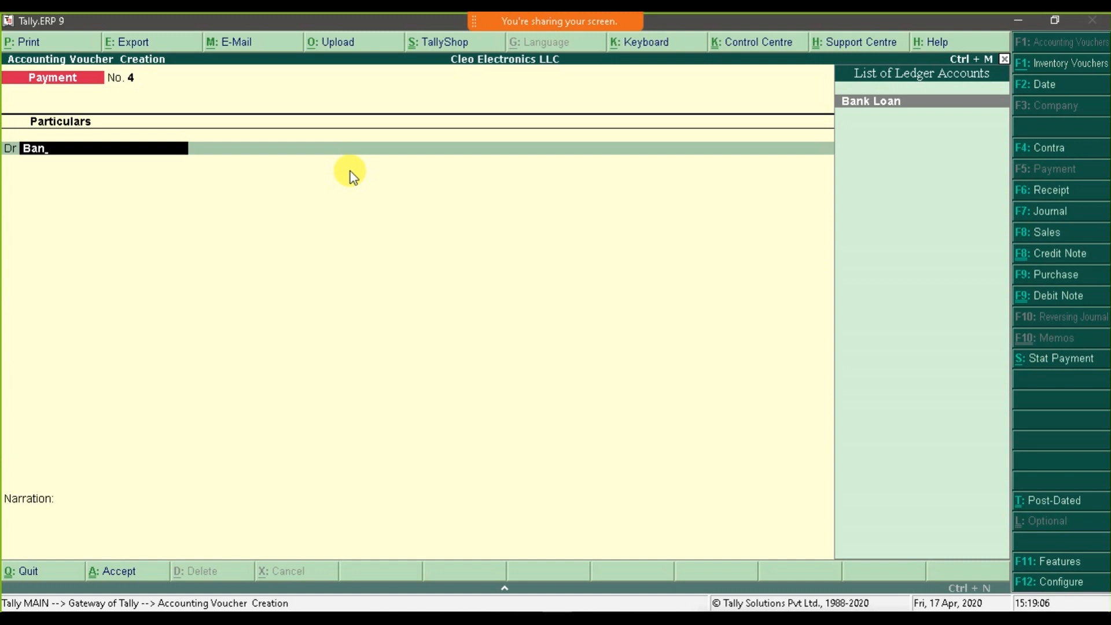
{"action": "key", "text": "Return"}
{"action": "type", "text": "50000"}
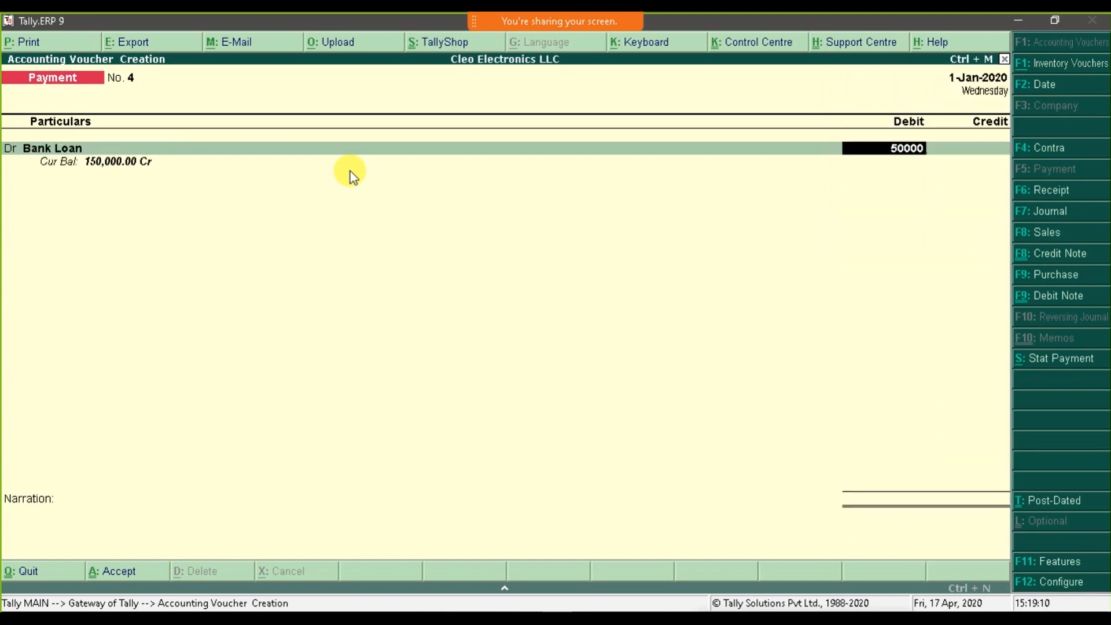
{"action": "key", "text": "Return"}
Credit Noor Islamic Bank with 50,000 and accept its Cheque allocation with instrument number 145645 dated 1-Jan-2020.
{"action": "key", "text": "Return"}
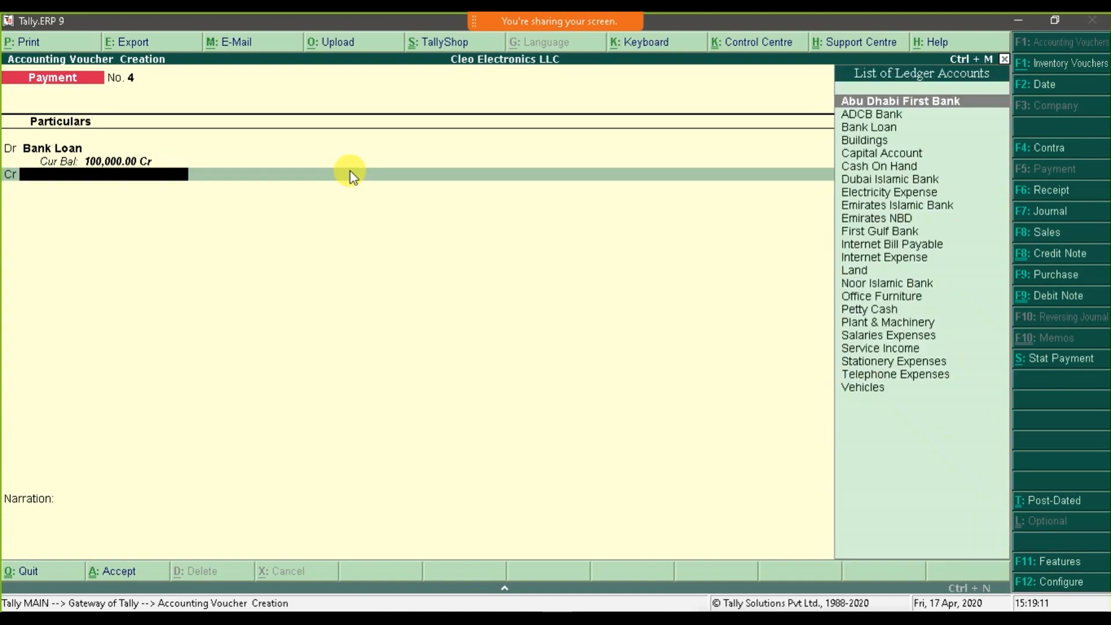
{"action": "type", "text": "Noor"}
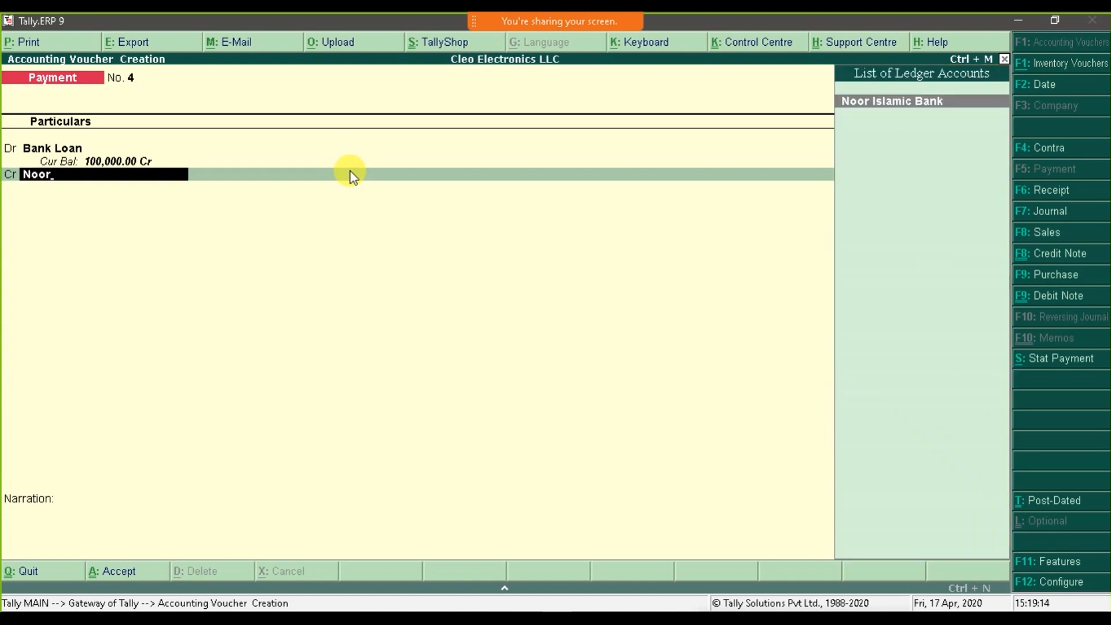
{"action": "key", "text": "Return"}
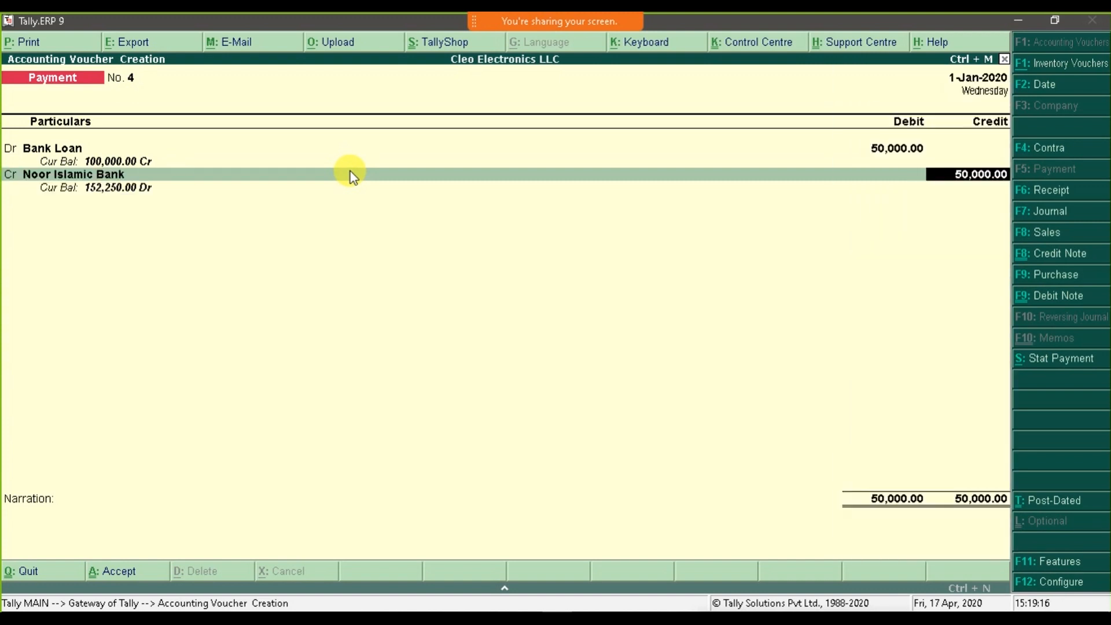
{"action": "key", "text": "Return"}
{"action": "key", "text": "Return"}
{"action": "key", "text": "Return"}
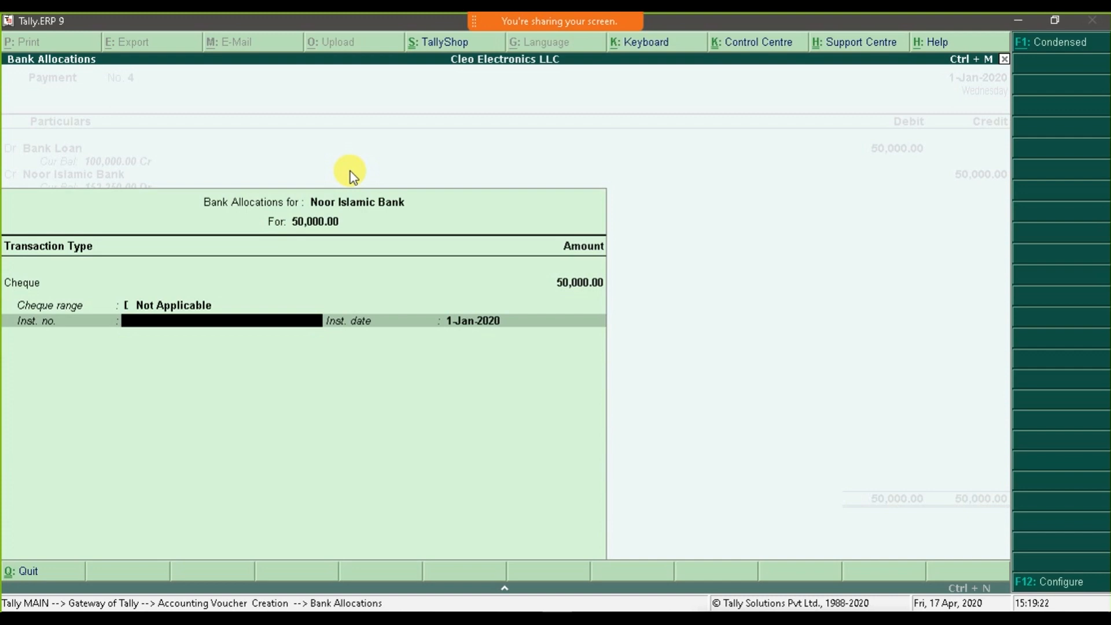
{"action": "type", "text": "145645"}
{"action": "key", "text": "Return"}
{"action": "key", "text": "Return"}
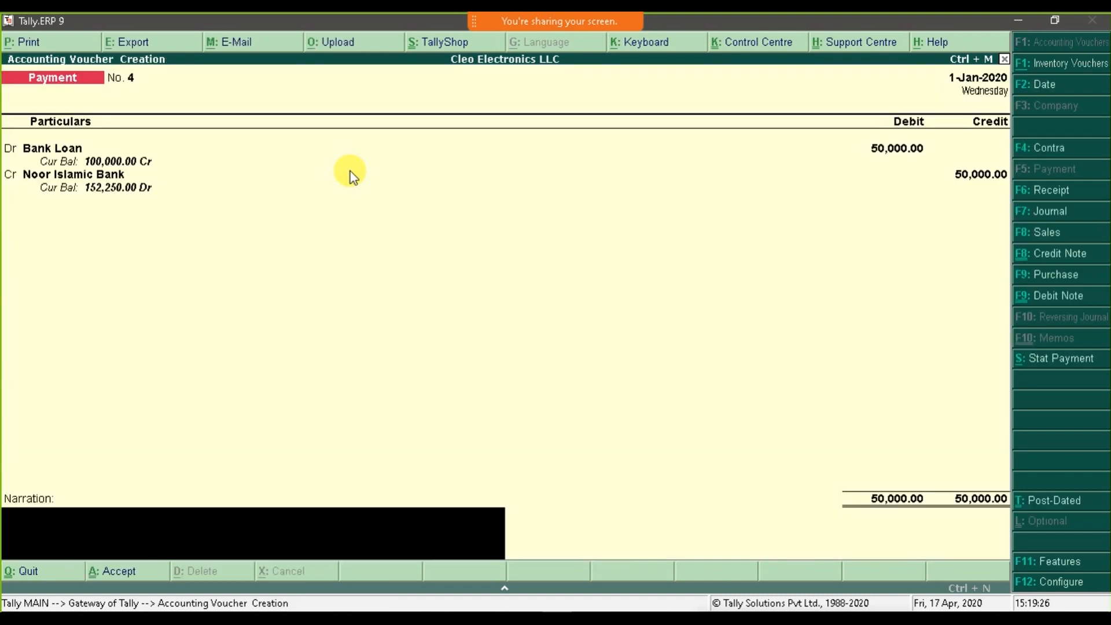
Enter the narration "Bank Loan Paid", save the payment voucher and leave voucher entry.
{"action": "type", "text": "Bank Loan Paid"}
{"action": "key", "text": "Return"}
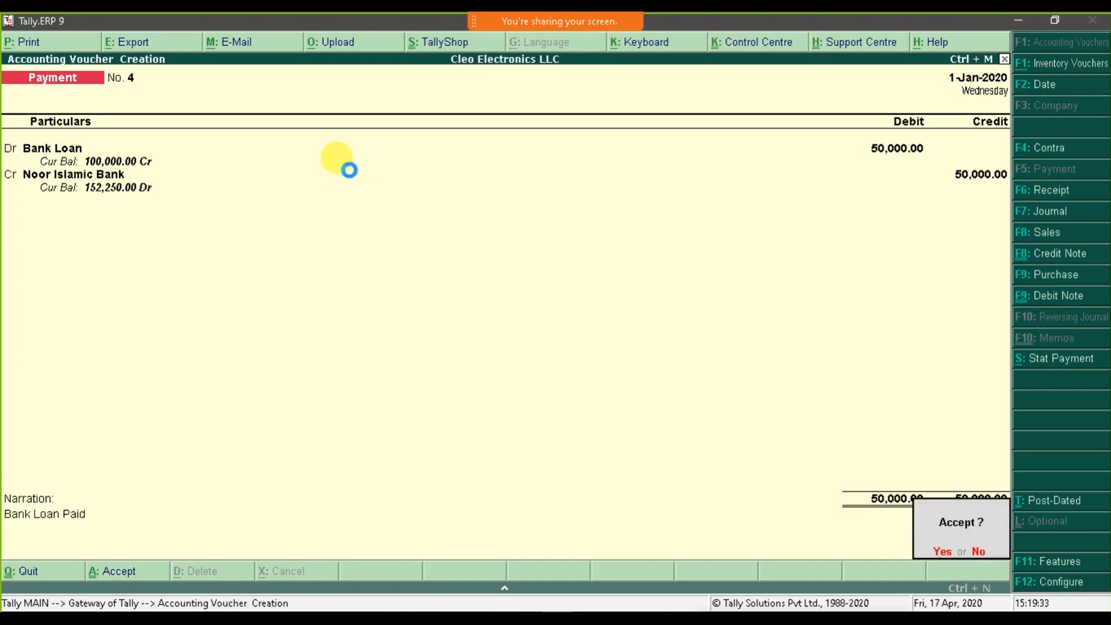
{"action": "key", "text": "Return"}
{"action": "key", "text": "Escape"}
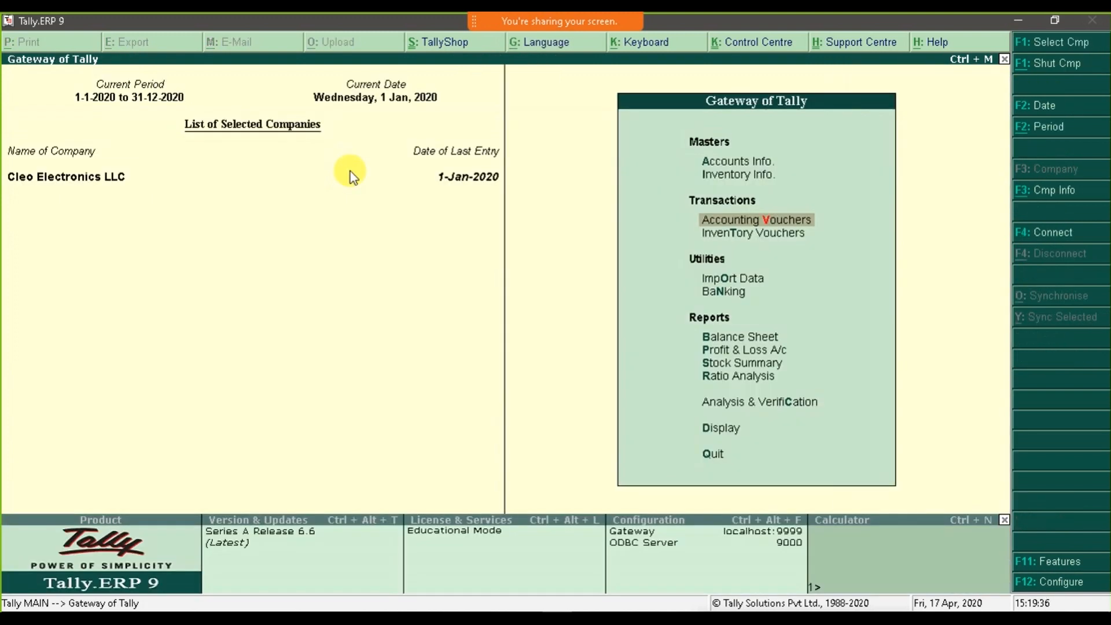
Examine Bank Loan under Loans (Liability) in the detailed Balance Sheet and return to the Gateway of Tally.
{"action": "left_click", "coordinate": [713, 339]}
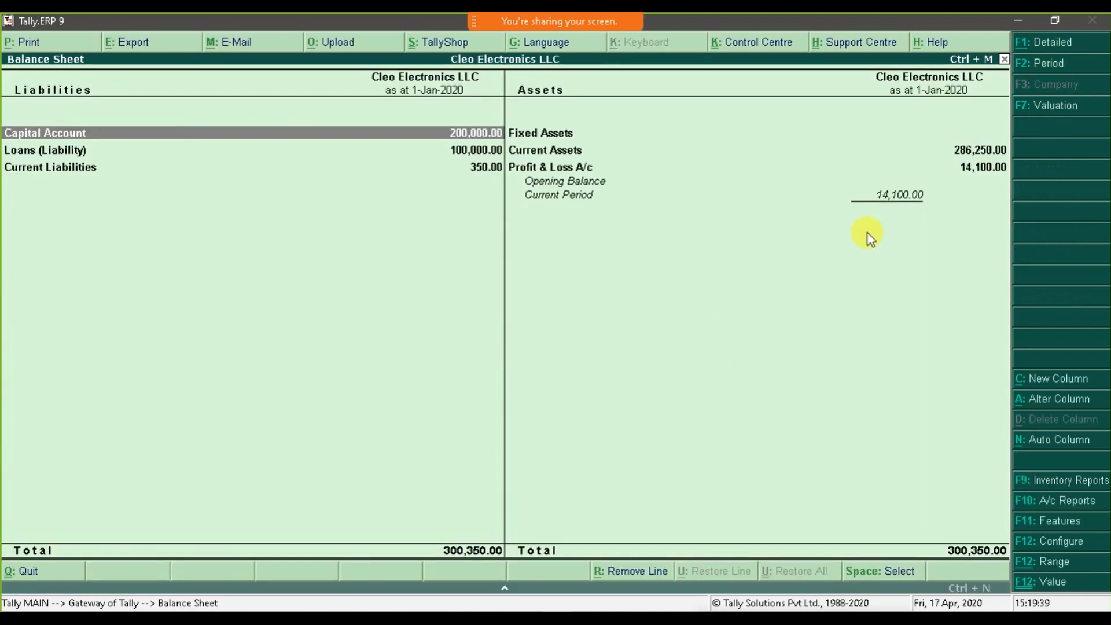
{"action": "left_click", "coordinate": [1028, 44]}
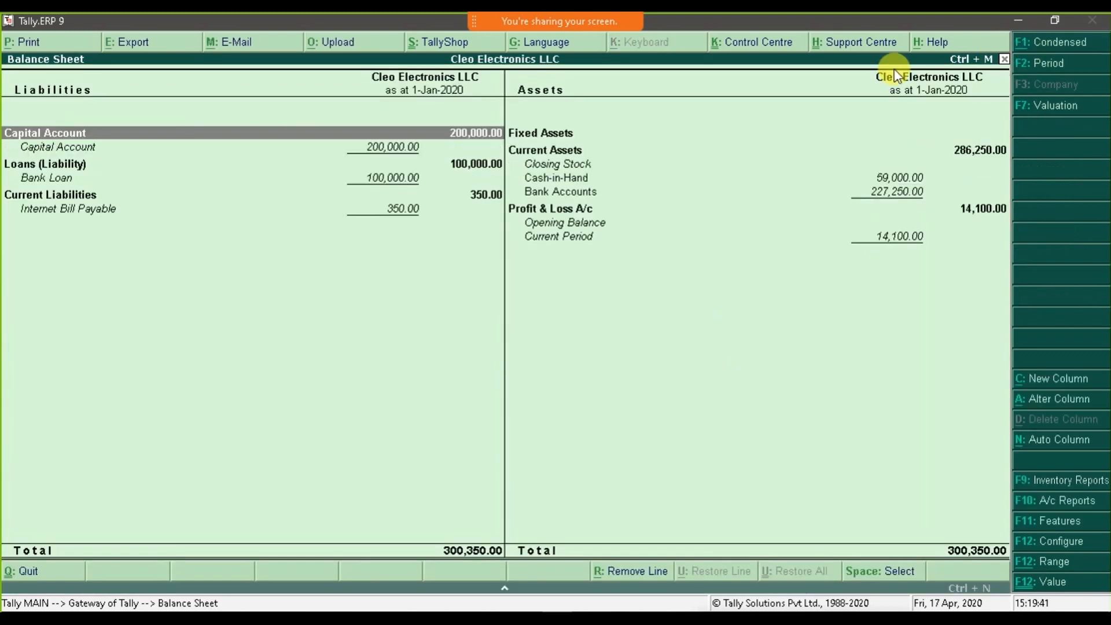
{"action": "left_click", "coordinate": [397, 182]}
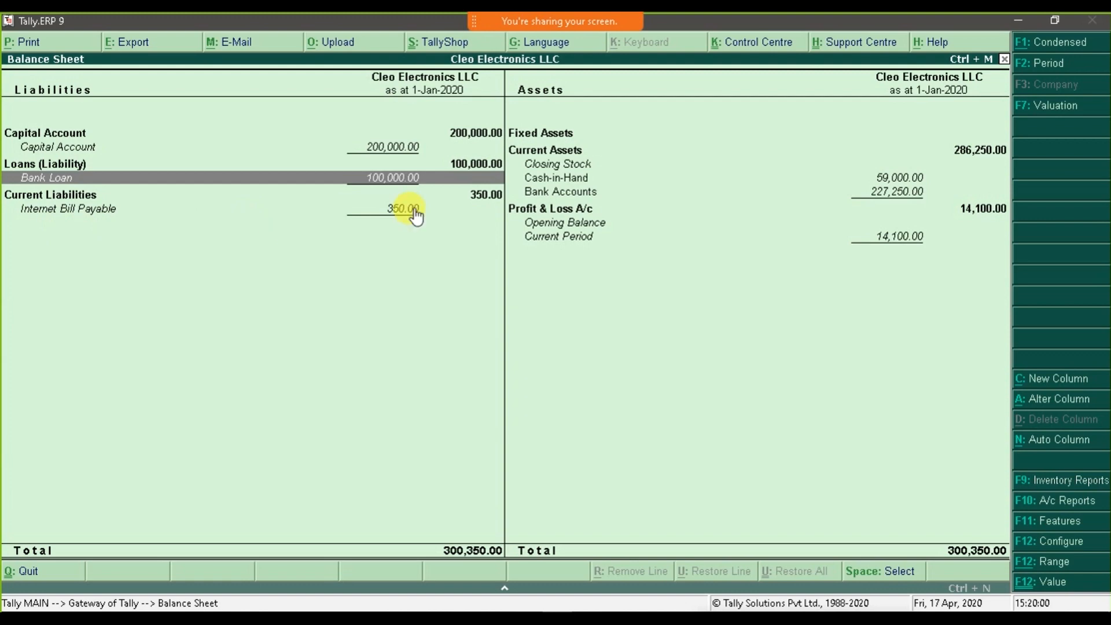
{"action": "key", "text": "Escape"}
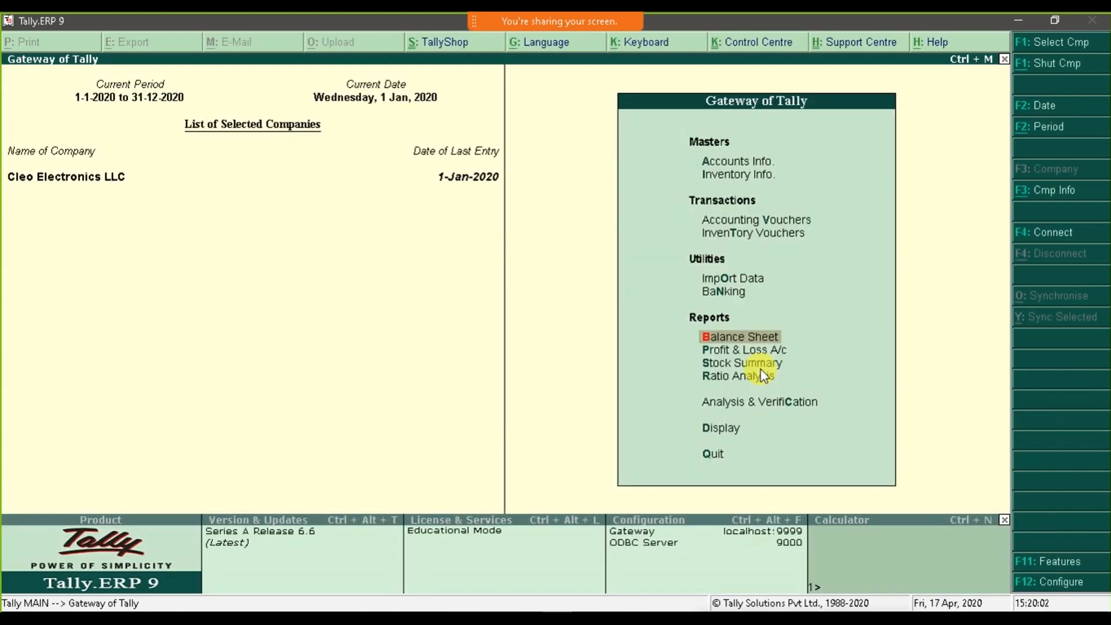
Start a payment voucher and debit Internet Bill Payable with 350.
{"action": "left_click", "coordinate": [748, 225]}
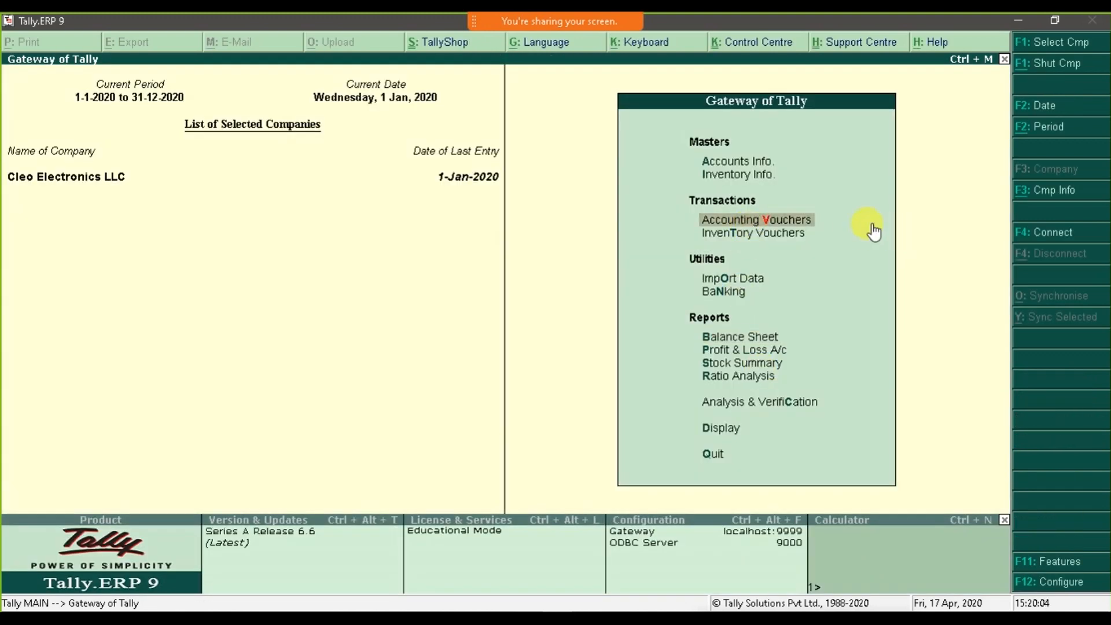
{"action": "left_click", "coordinate": [795, 221]}
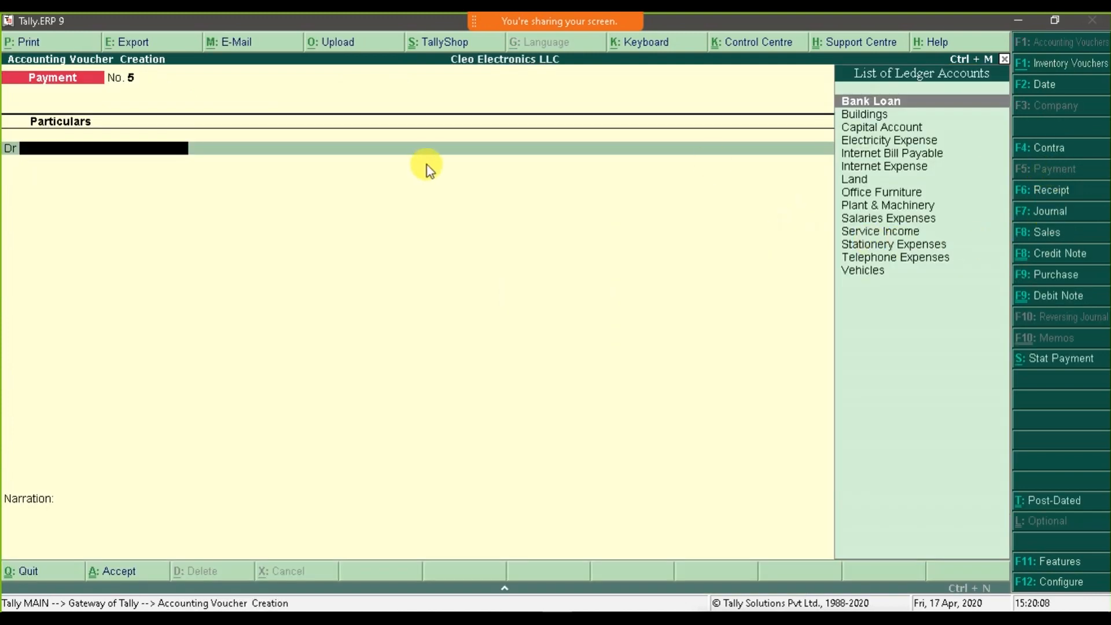
{"action": "type", "text": "Int"}
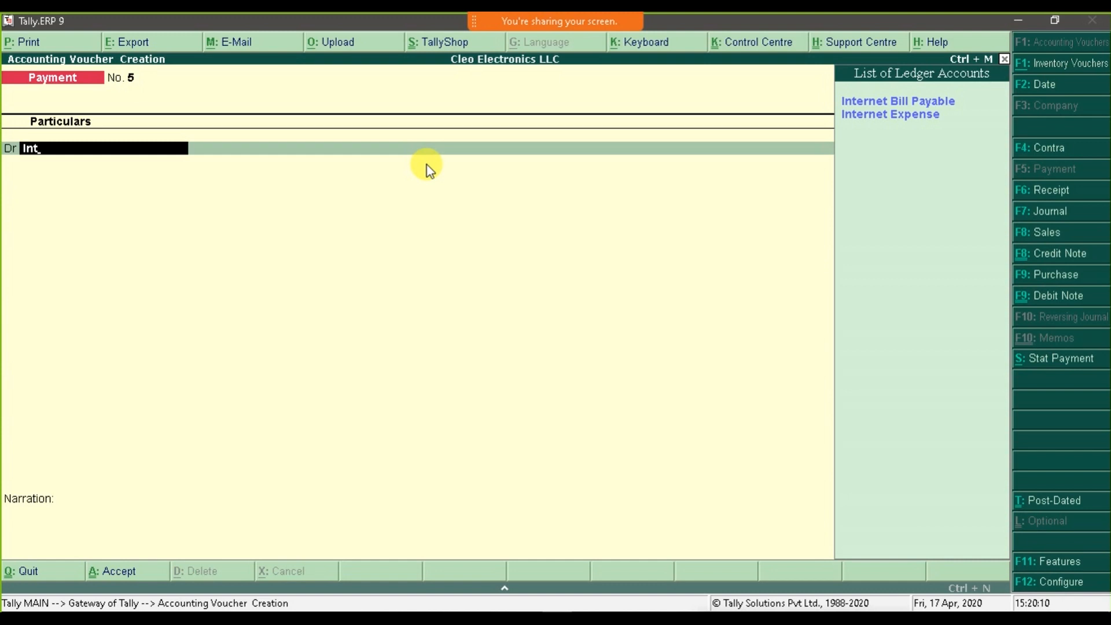
{"action": "key", "text": "Return"}
{"action": "type", "text": "350"}
{"action": "key", "text": "Return"}
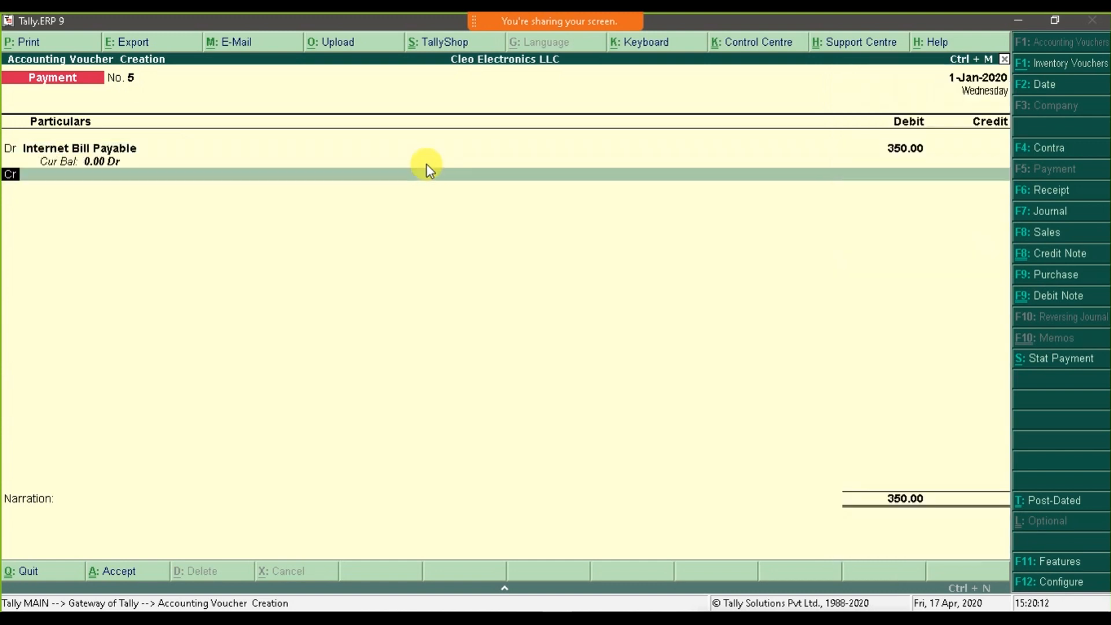
Credit Cash On Hand with 350 and save the voucher with the narration "Internet Bill Paid".
{"action": "type", "text": "Cash"}
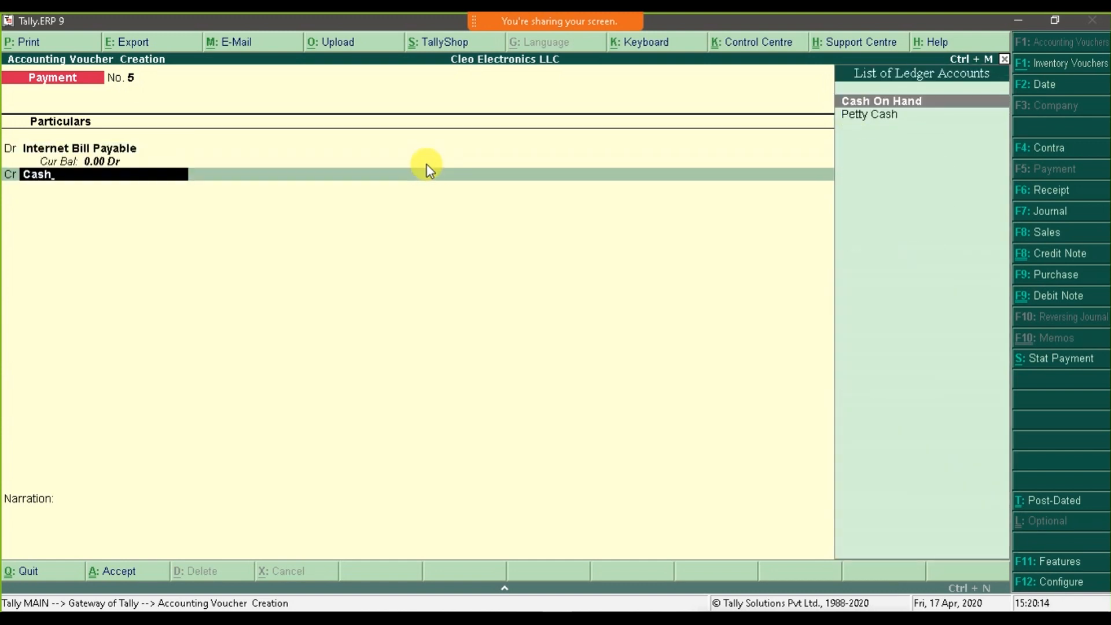
{"action": "key", "text": "Return"}
{"action": "type", "text": "Interne"}
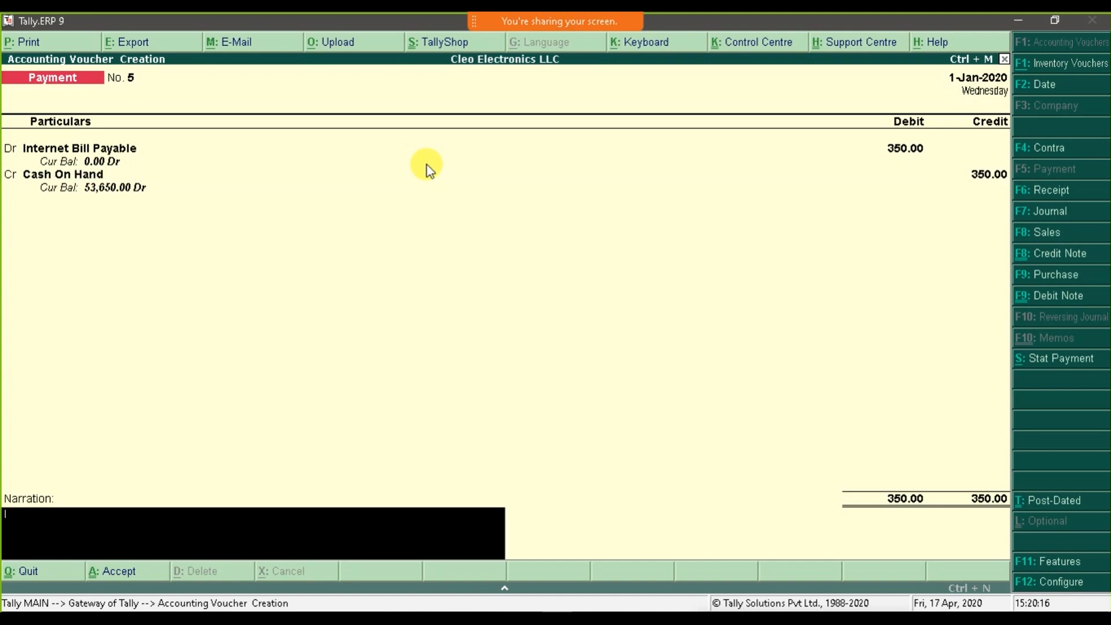
{"action": "type", "text": "t Bill Paid"}
{"action": "key", "text": "Return"}
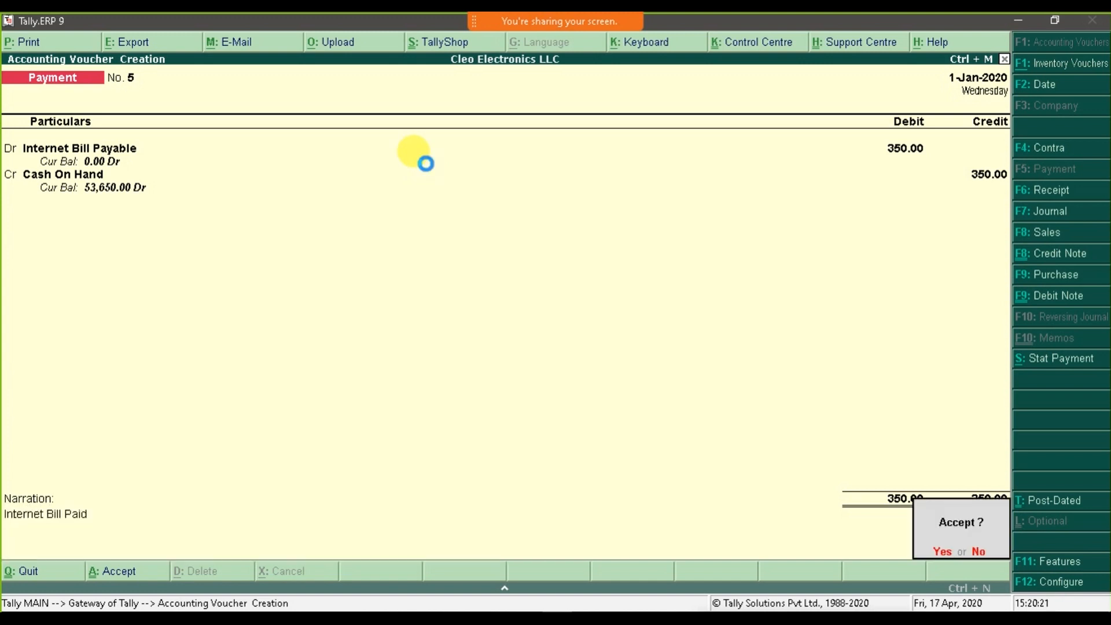
{"action": "key", "text": "Return"}
Leave voucher entry and check Internet Bill Payable and Cash-in-Hand in the detailed Balance Sheet, closing the report when done.
{"action": "key", "text": "Escape"}
{"action": "key", "text": "Return"}
{"action": "key", "text": "Down"}
{"action": "key", "text": "Down"}
{"action": "key", "text": "Down"}
{"action": "key", "text": "Down"}
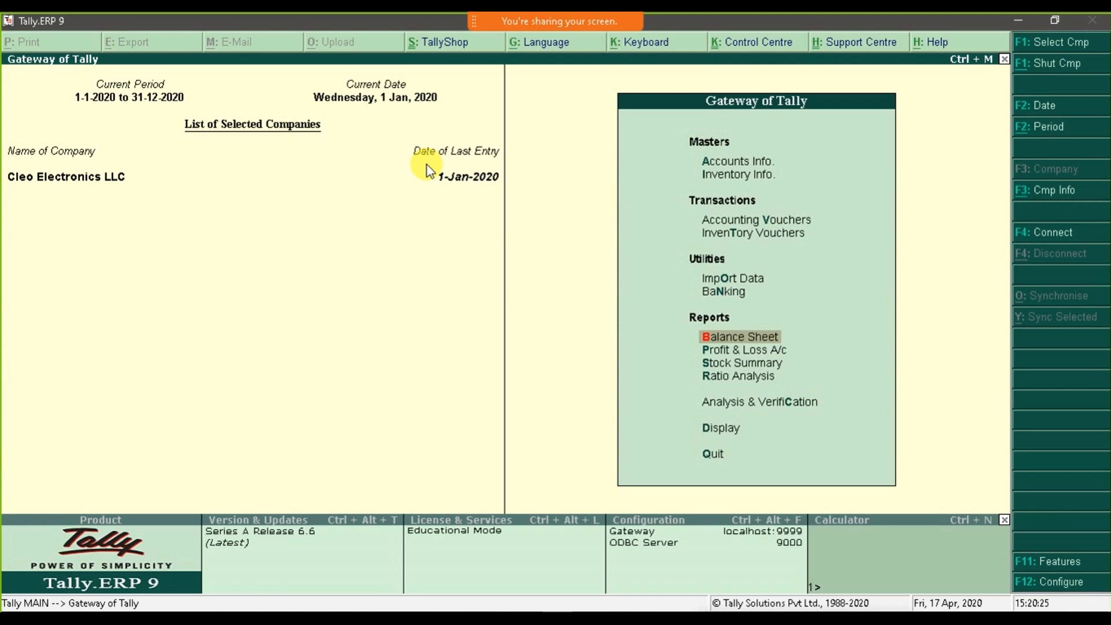
{"action": "key", "text": "Return"}
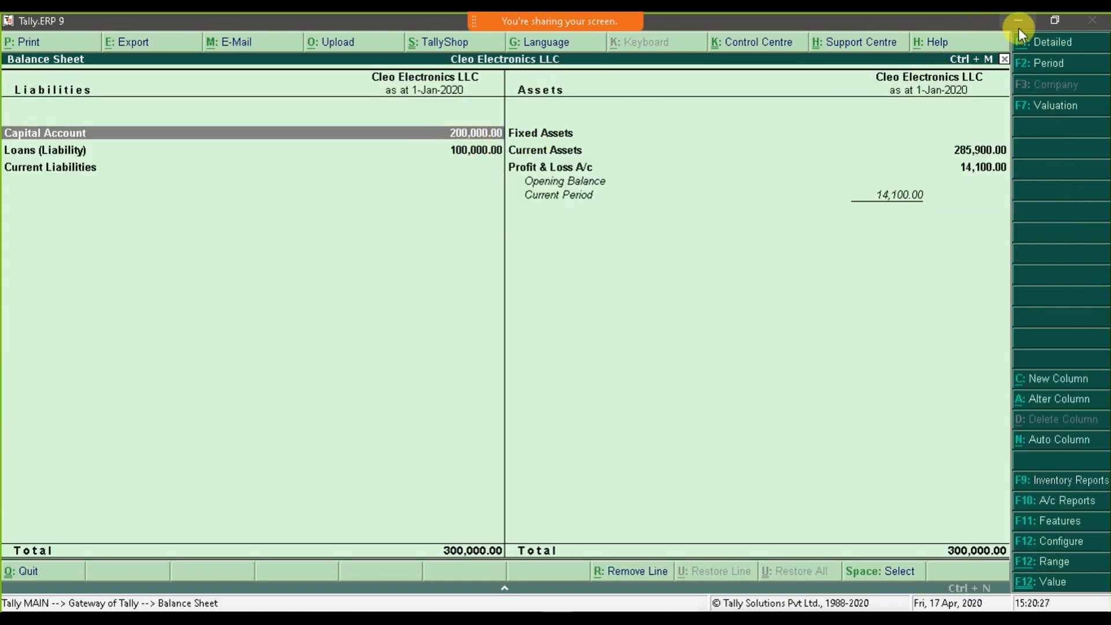
{"action": "left_click", "coordinate": [1030, 38]}
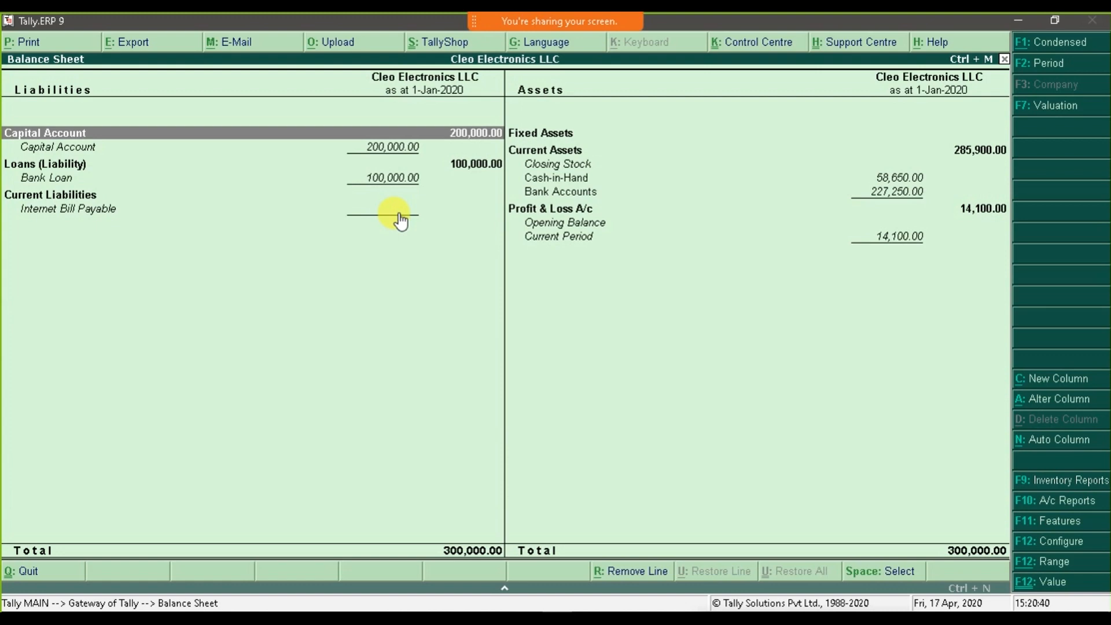
{"action": "key", "text": "Escape"}
{"action": "key", "text": "Escape"}
{"action": "key", "text": "n"}
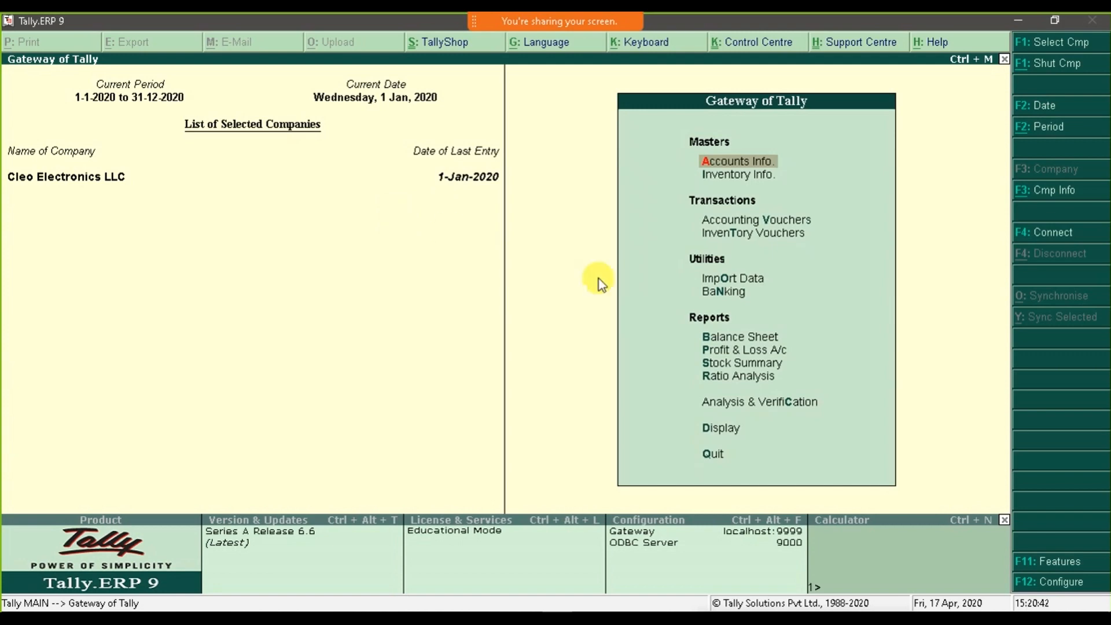
Open voucher entry again, and switch to Adobe Acrobat Reader to review the Tally ERP 9 course outline, including Lesson 2 General Ledger Accounting.
{"action": "left_click", "coordinate": [720, 218]}
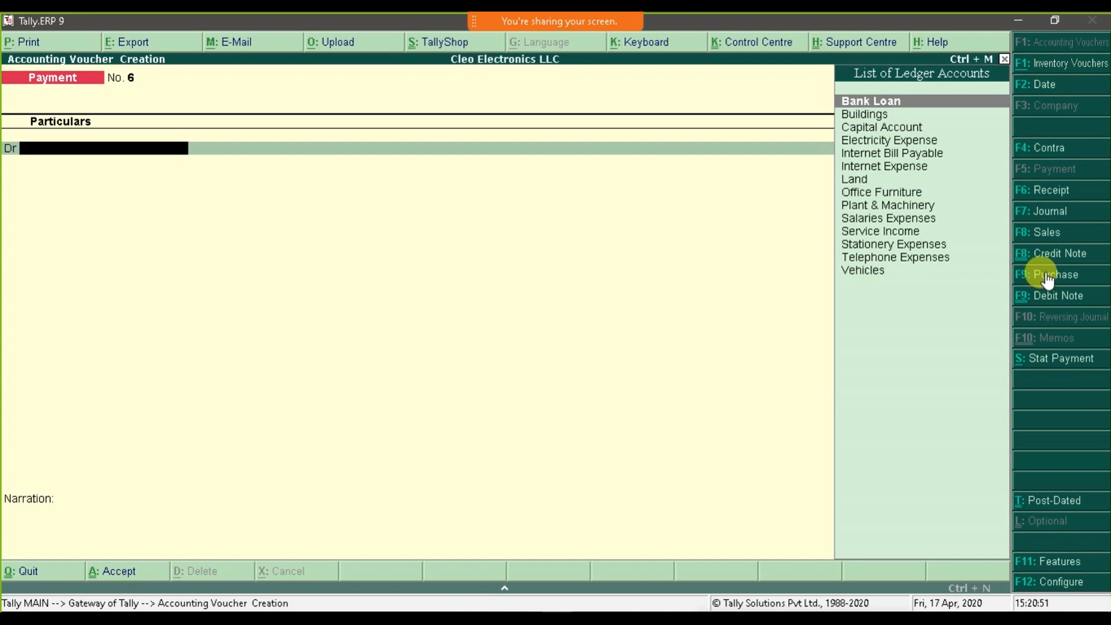
{"action": "left_click", "coordinate": [648, 619]}
{"action": "scroll", "coordinate": [542, 475], "scroll_direction": "down", "scroll_amount": 8}
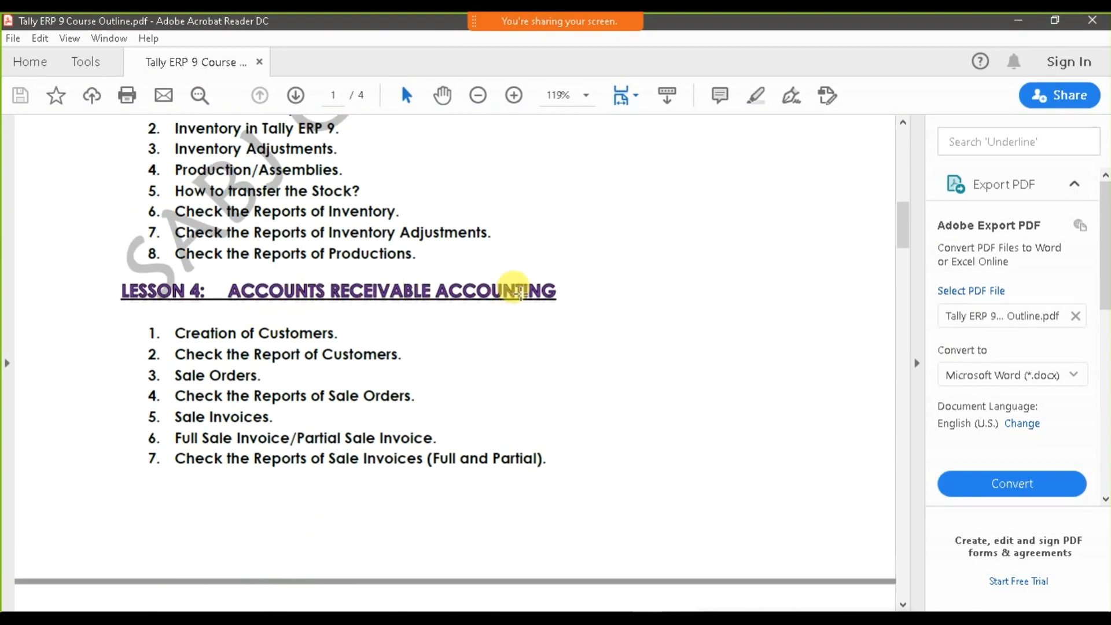
{"action": "scroll", "coordinate": [541, 305], "scroll_direction": "down", "scroll_amount": 9}
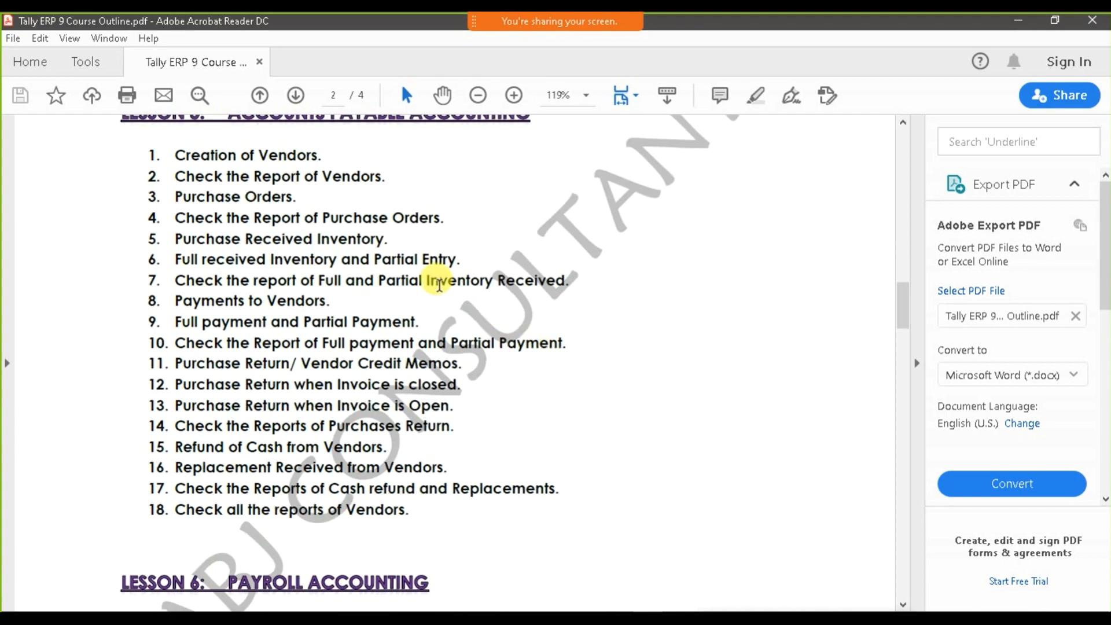
{"action": "scroll", "coordinate": [601, 334], "scroll_direction": "up", "scroll_amount": 3}
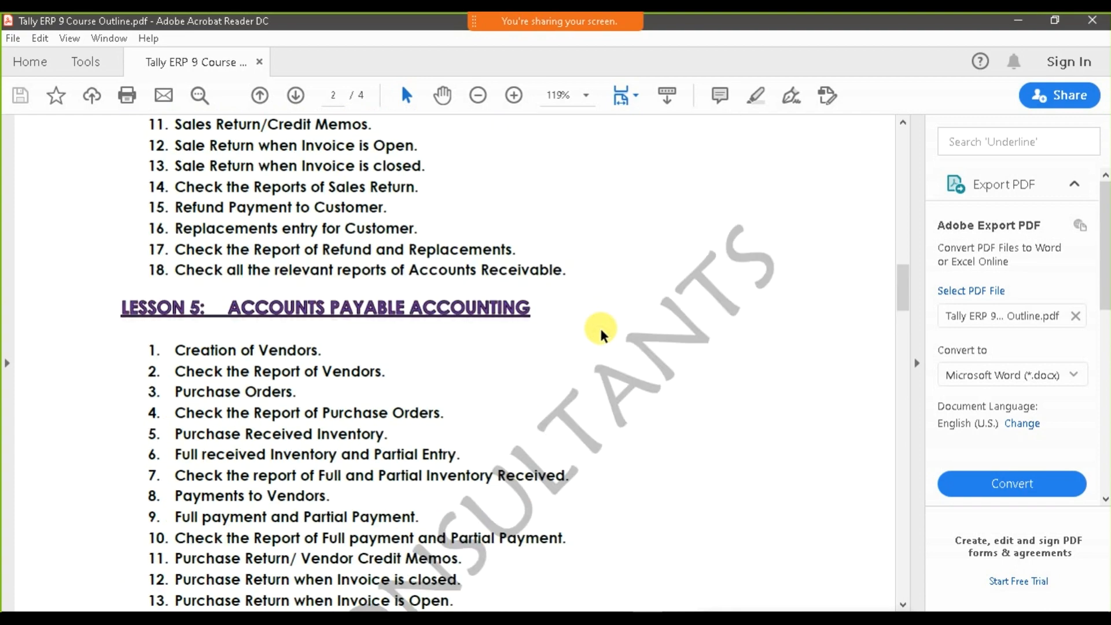
{"action": "scroll", "coordinate": [601, 335], "scroll_direction": "up", "scroll_amount": 14}
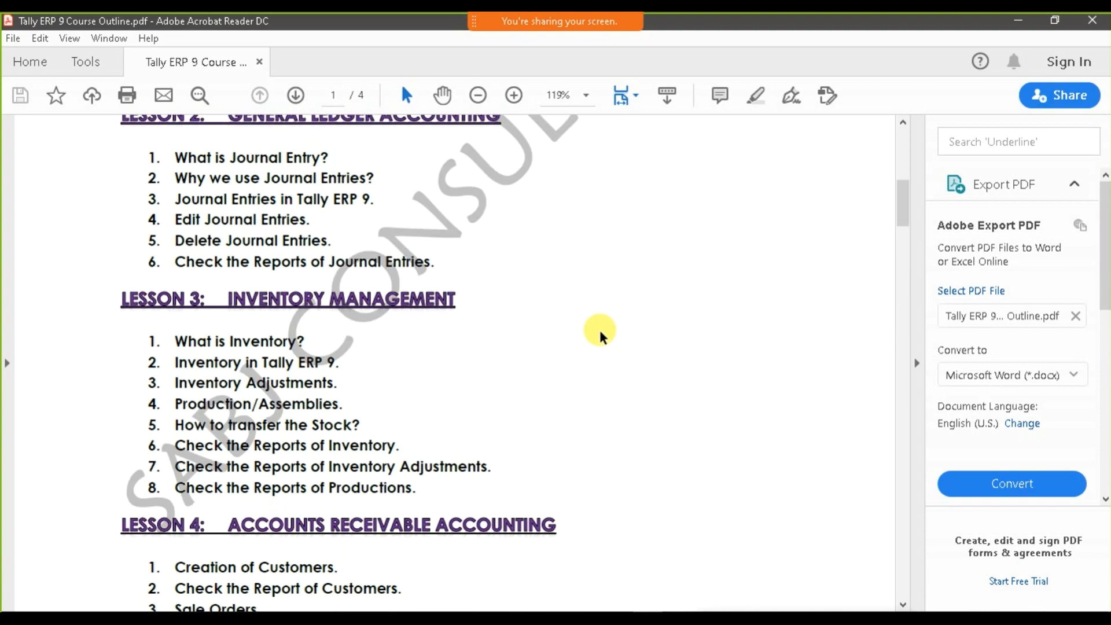
{"action": "scroll", "coordinate": [600, 334], "scroll_direction": "up", "scroll_amount": 3}
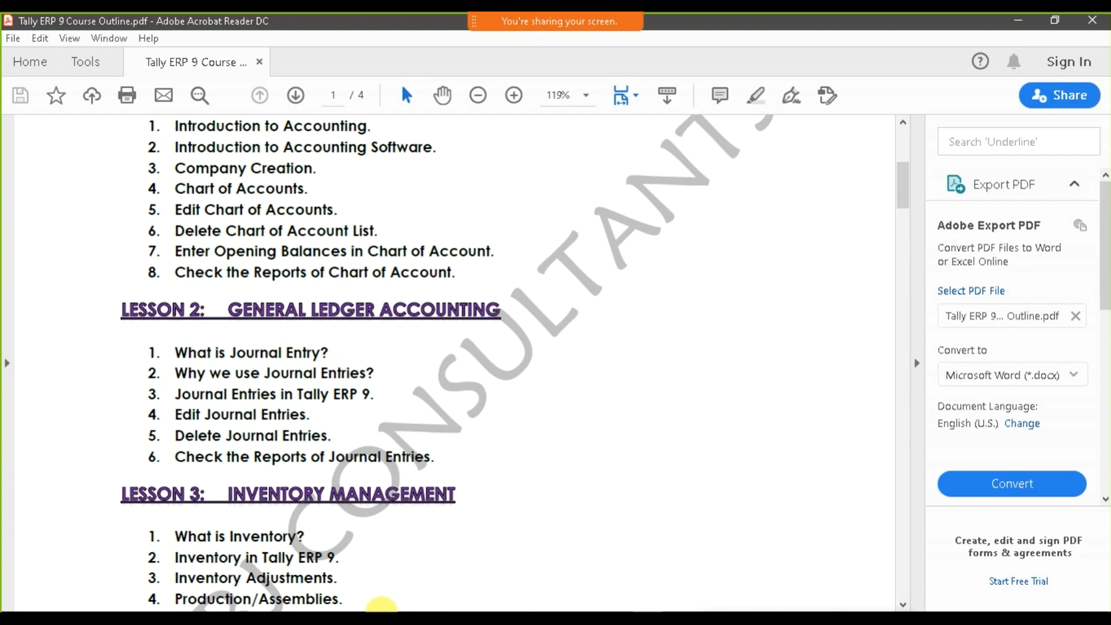
Switch to Excel and enter "Report of Accounting Entries" in cell A42 of the General Ledger Accounting sheet.
{"action": "left_click", "coordinate": [346, 618]}
{"action": "scroll", "coordinate": [306, 512], "scroll_direction": "down", "scroll_amount": 9}
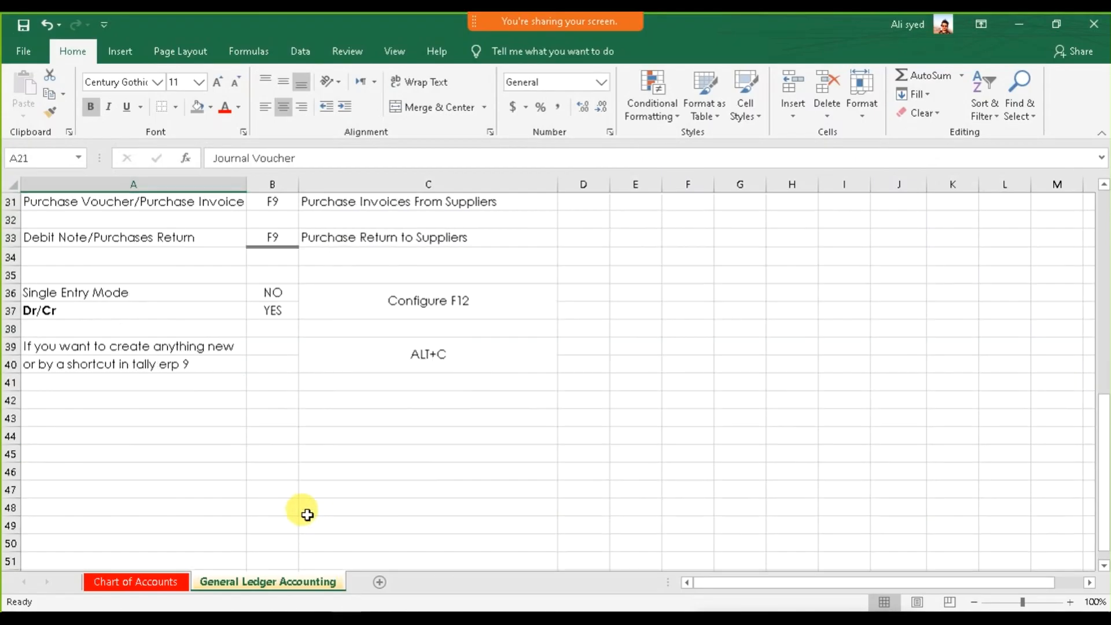
{"action": "left_click", "coordinate": [137, 349]}
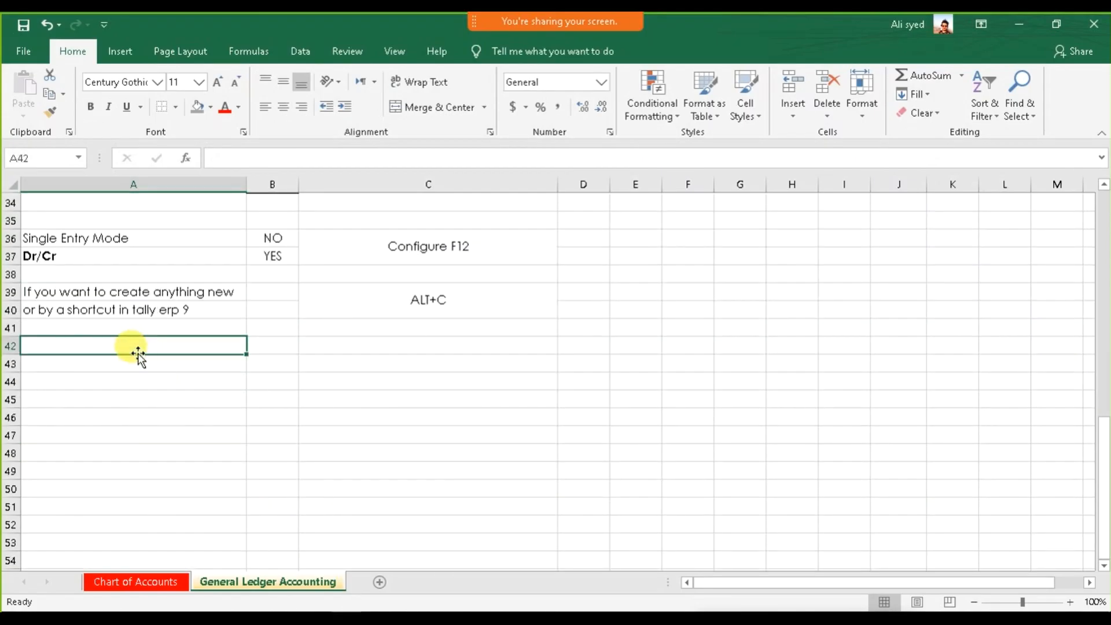
{"action": "type", "text": "Report o"}
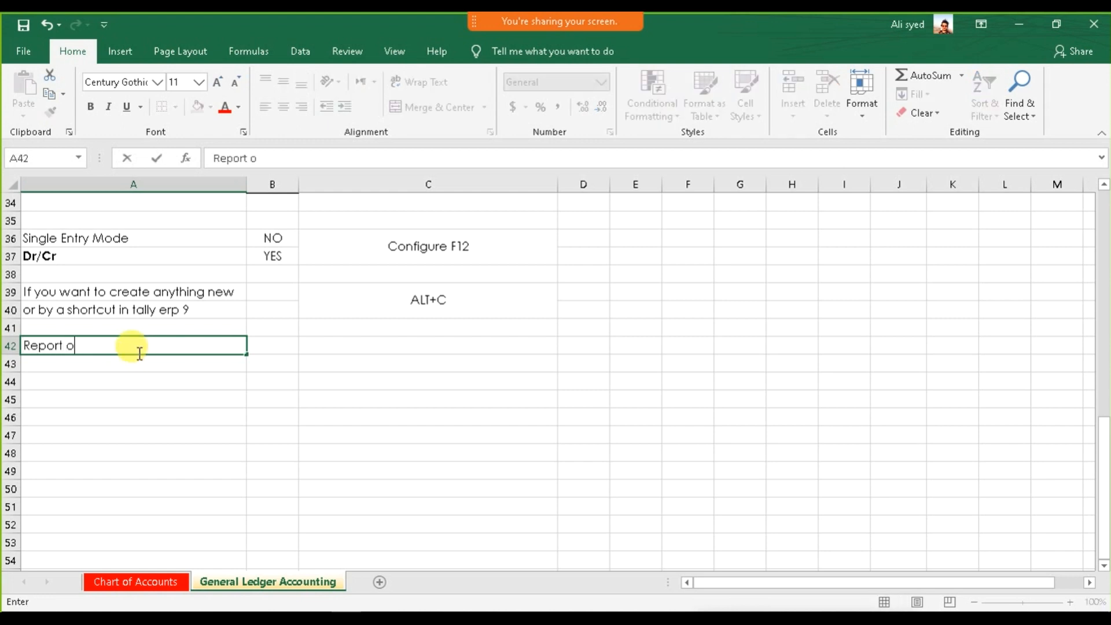
{"action": "type", "text": "f Accounting Entries"}
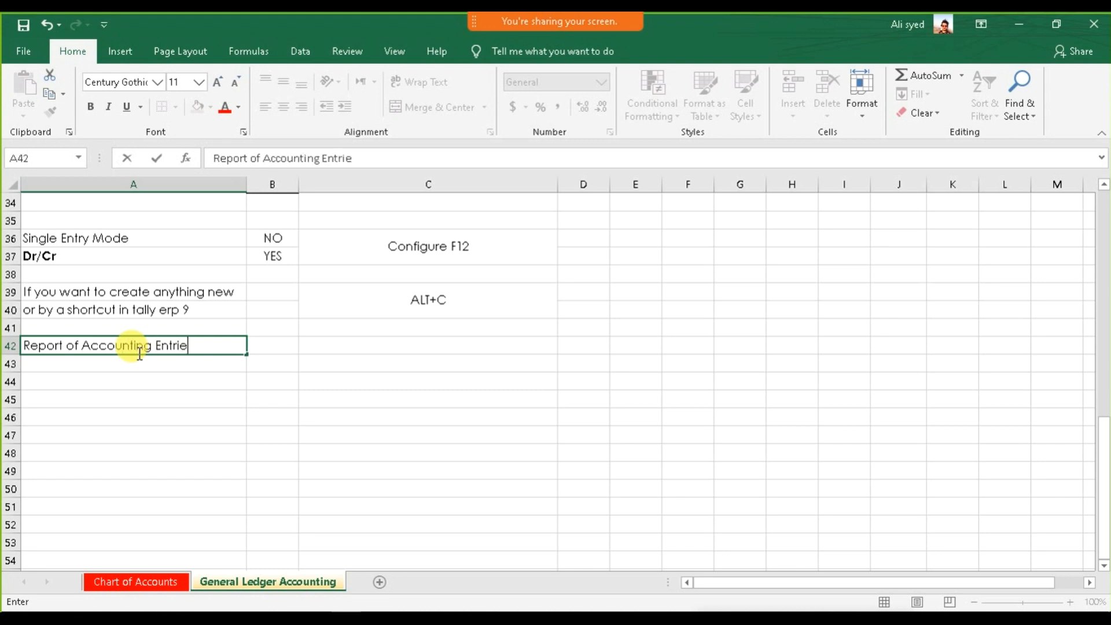
{"action": "key", "text": "Return"}
Enter "Display" in cell C42 and "Day Book" in C43 beside the report note.
{"action": "key", "text": "Up"}
{"action": "key", "text": "Right"}
{"action": "key", "text": "Right"}
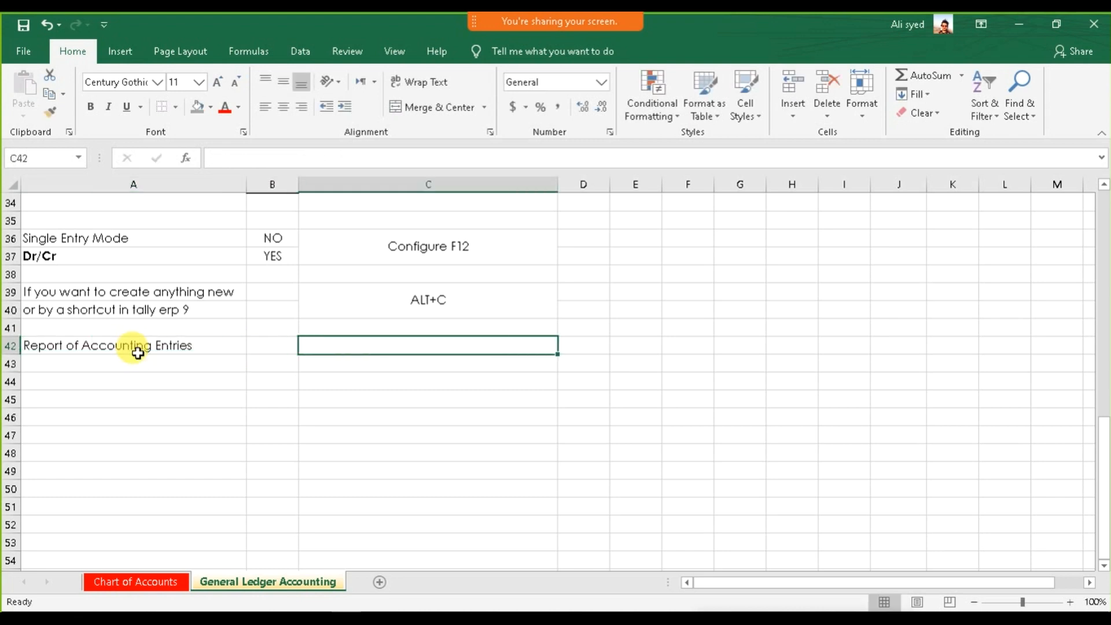
{"action": "type", "text": "Display"}
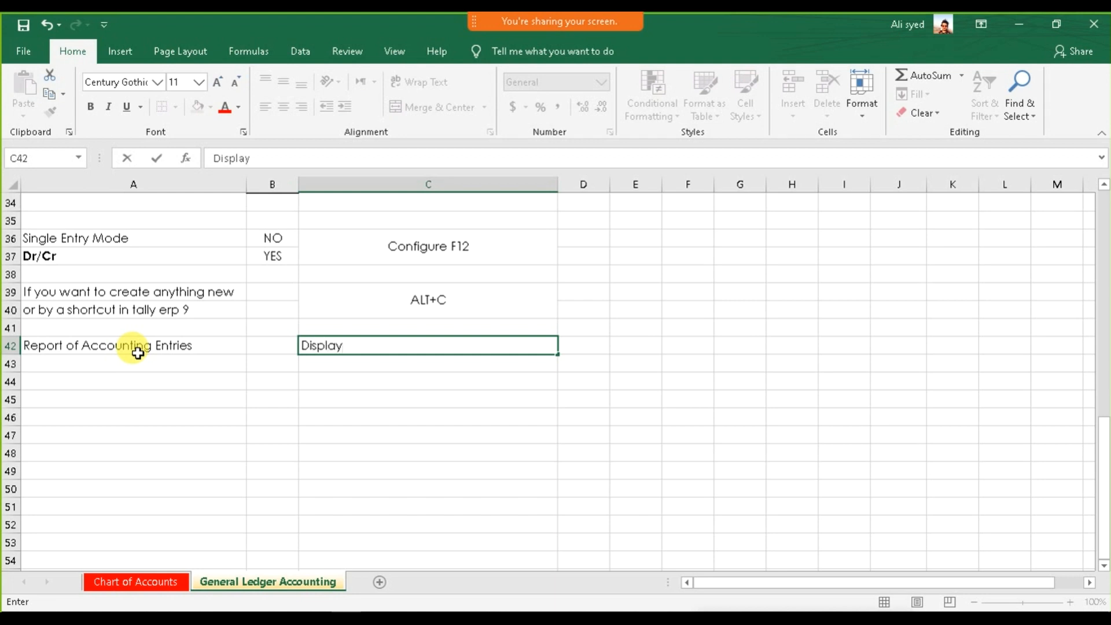
{"action": "key", "text": "Return"}
{"action": "type", "text": "Day D"}
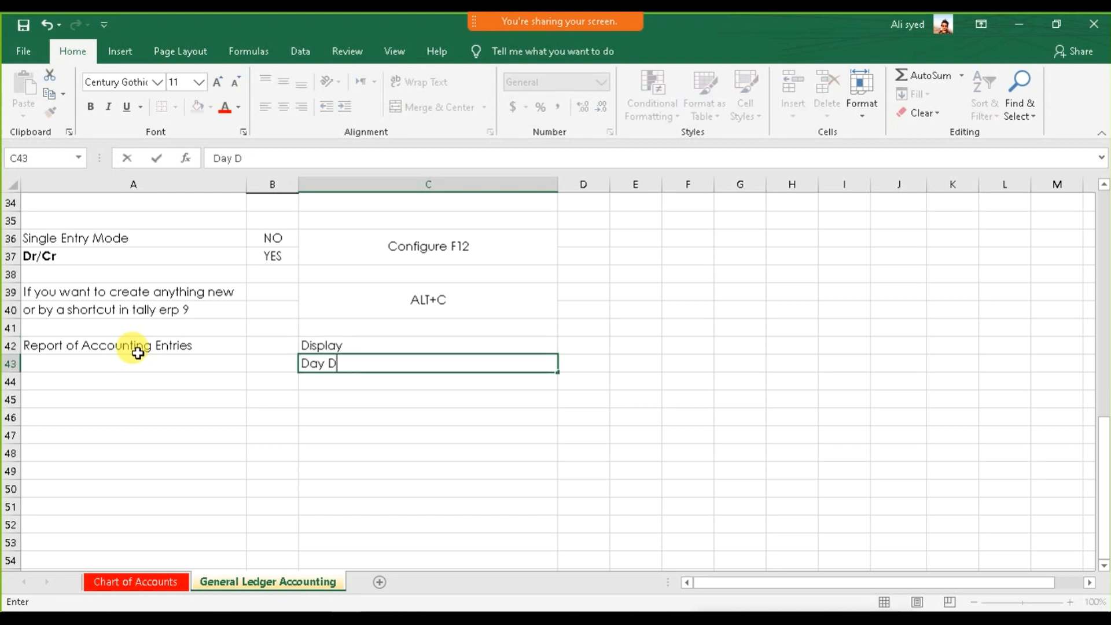
{"action": "key", "text": "BackSpace"}
{"action": "type", "text": "Book"}
{"action": "key", "text": "Tab"}
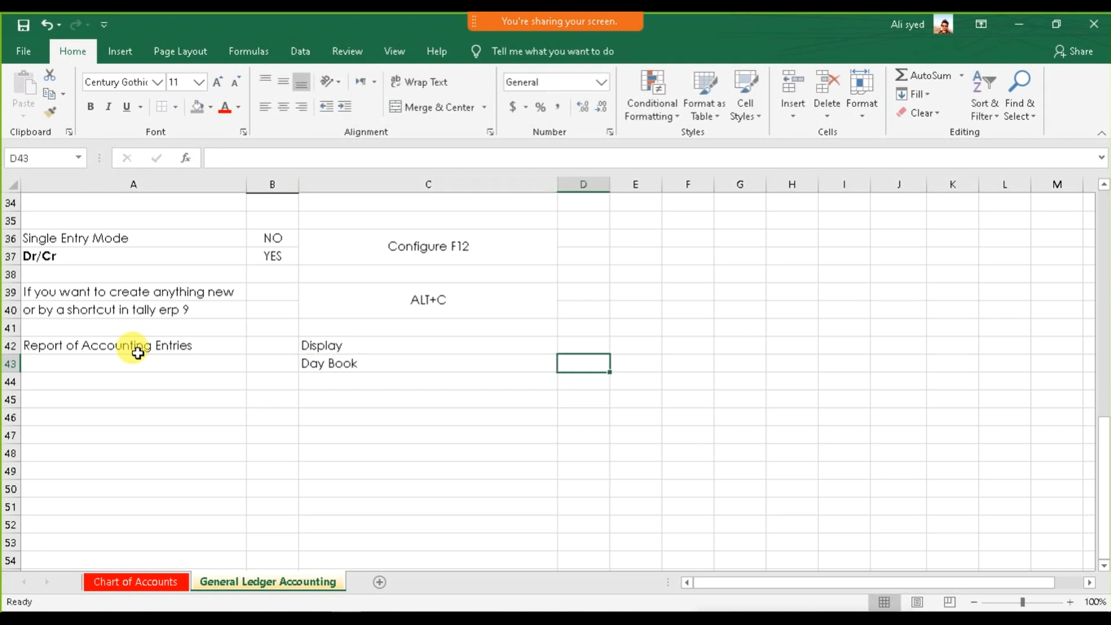
Enter the shortcut "DD" in D42, merge and center D42:E43, and middle-align it vertically.
{"action": "key", "text": "Up"}
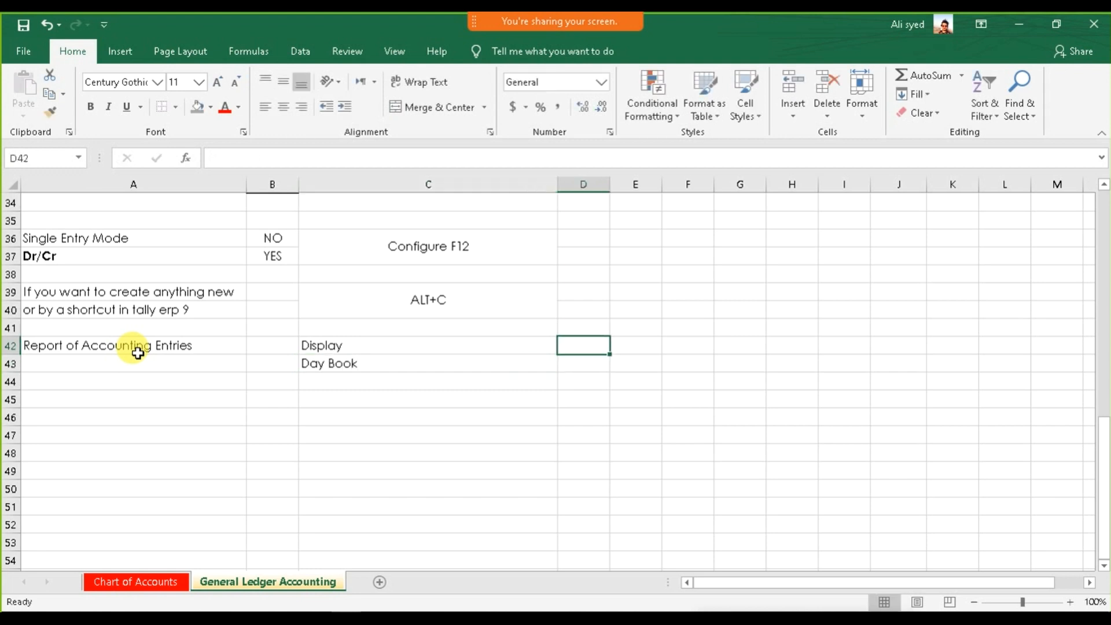
{"action": "type", "text": "DD"}
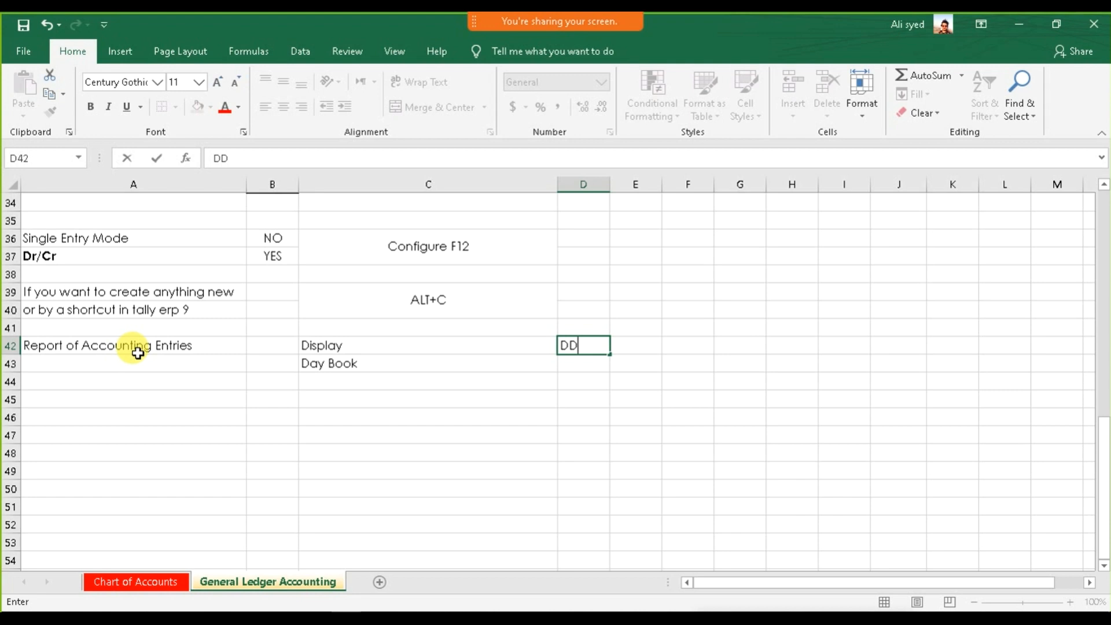
{"action": "left_click", "coordinate": [758, 423]}
{"action": "left_click_drag", "start_coordinate": [590, 347], "coordinate": [632, 362]}
{"action": "left_click", "coordinate": [431, 107]}
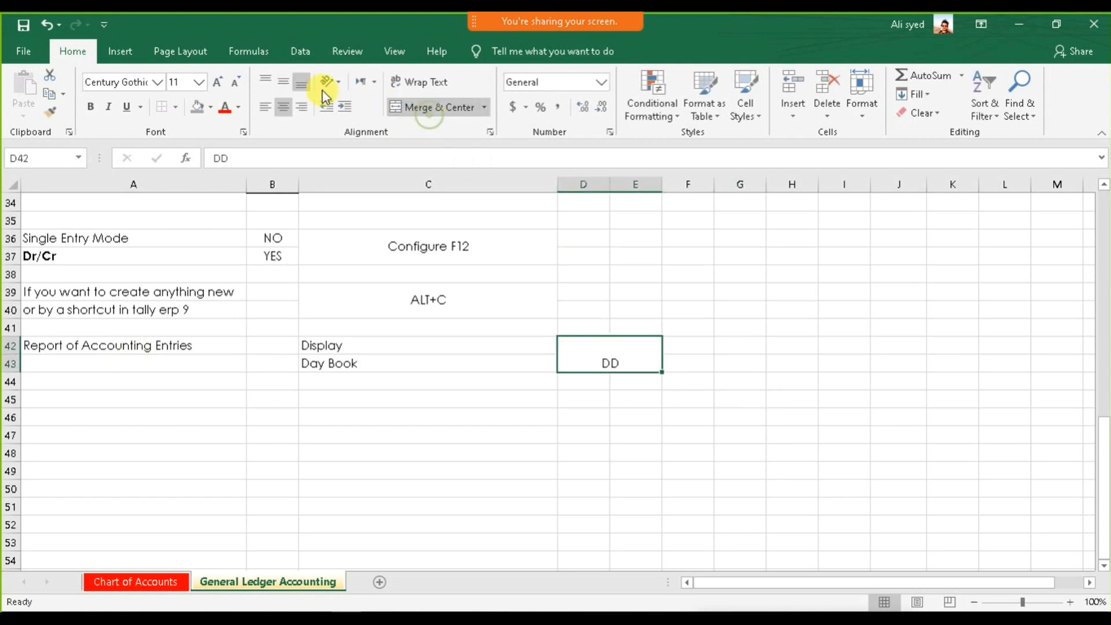
{"action": "left_click", "coordinate": [290, 85]}
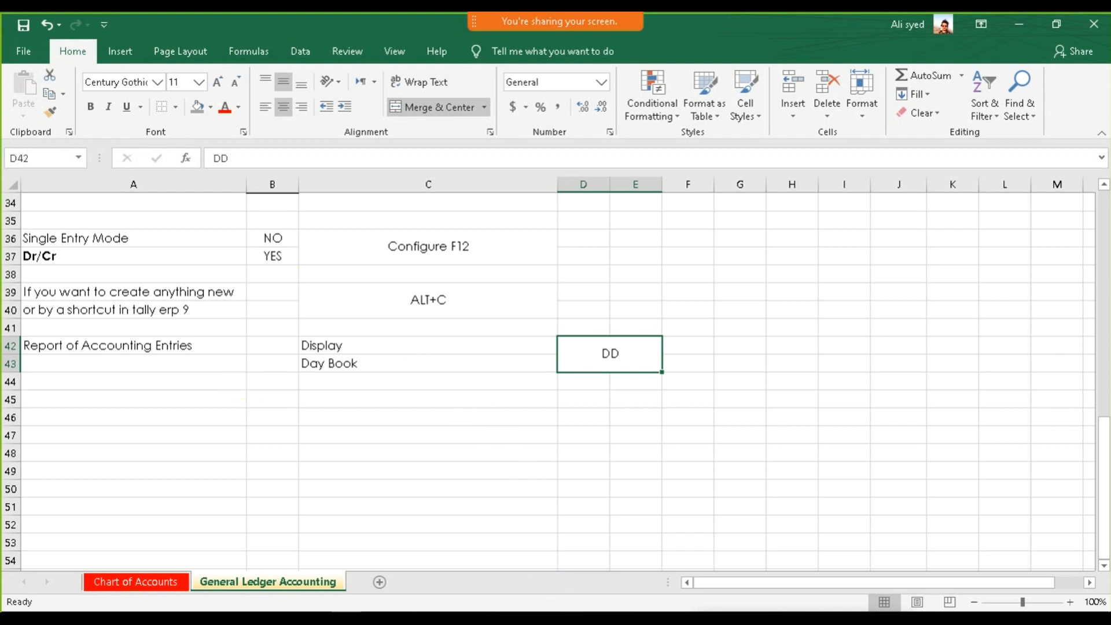
Switch to Tally.ERP 9, leave voucher entry and select Display in the Gateway of Tally.
{"action": "left_click", "coordinate": [550, 618]}
{"action": "key", "text": "Escape"}
{"action": "key", "text": "Escape"}
{"action": "key", "text": "n"}
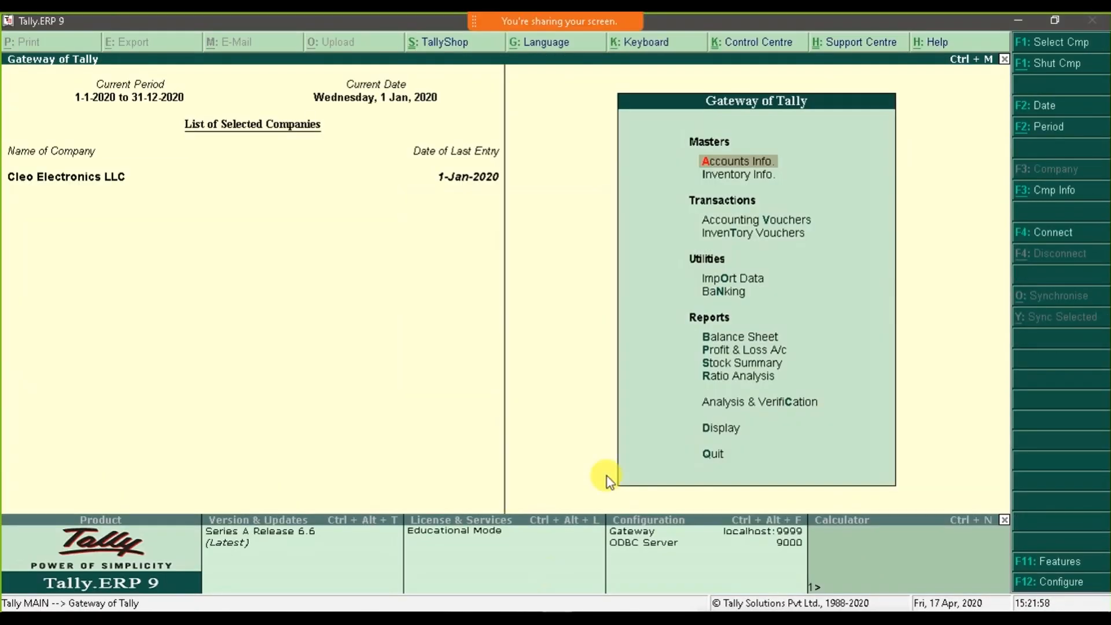
{"action": "left_click", "coordinate": [716, 435]}
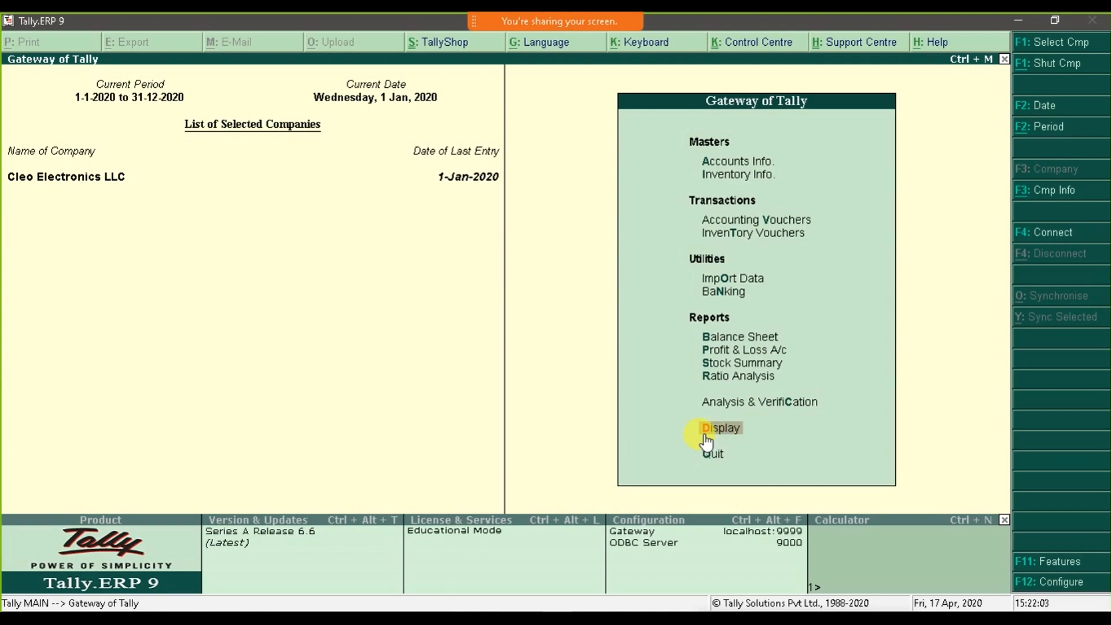
Switch back to Excel and review the Display, Day Book and DD notes for the accounting entries report.
{"action": "key", "text": "alt+Tab"}
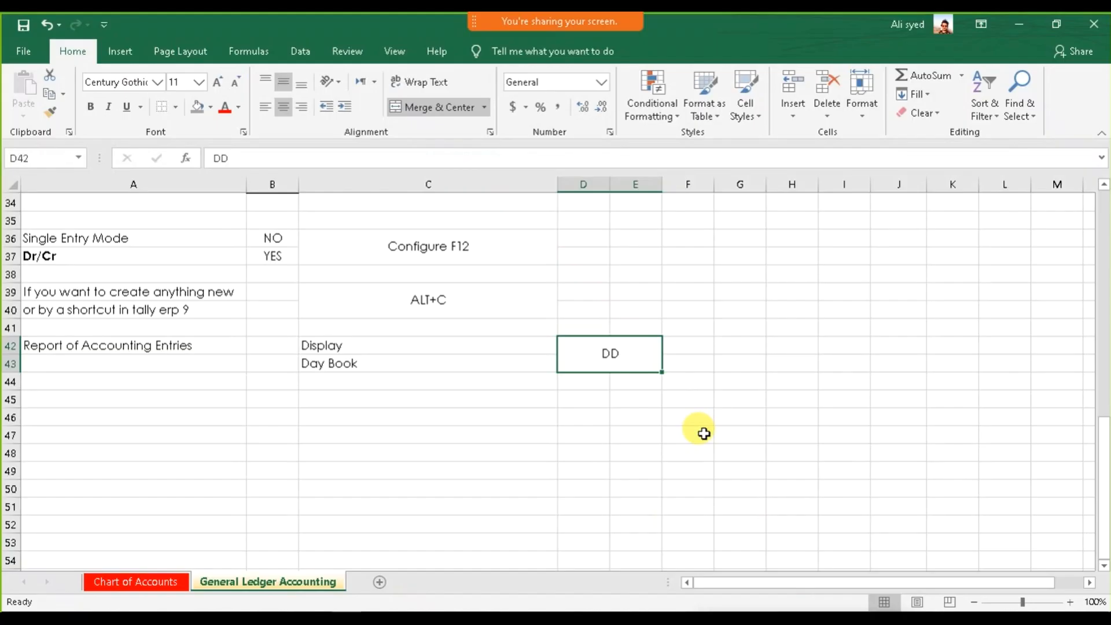
{"action": "left_click", "coordinate": [424, 348]}
{"action": "left_click", "coordinate": [601, 355]}
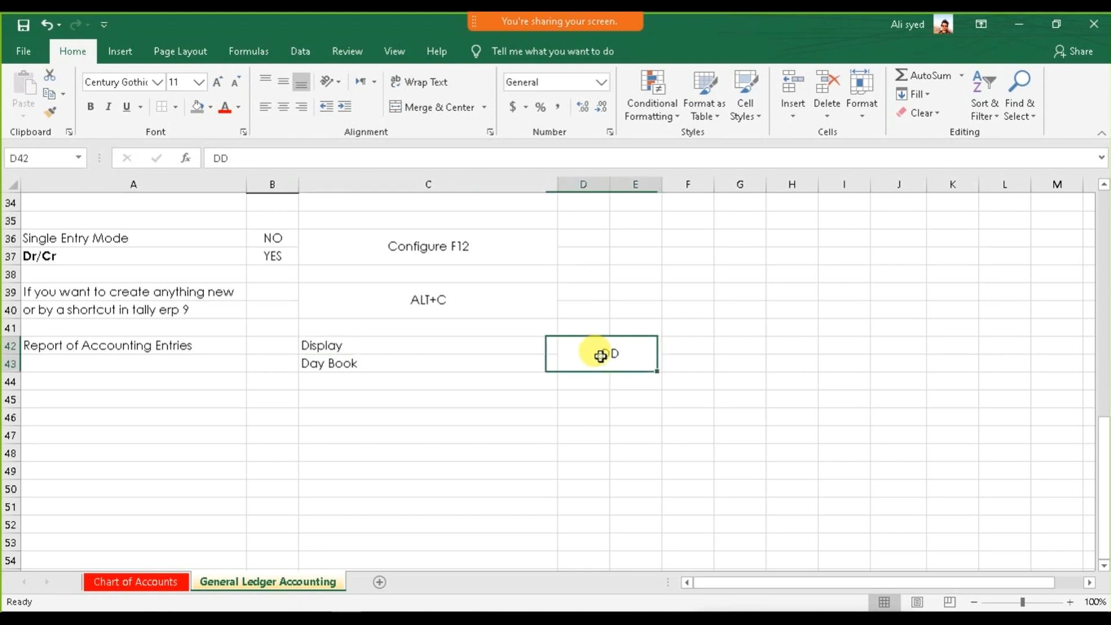
{"action": "left_click", "coordinate": [425, 365]}
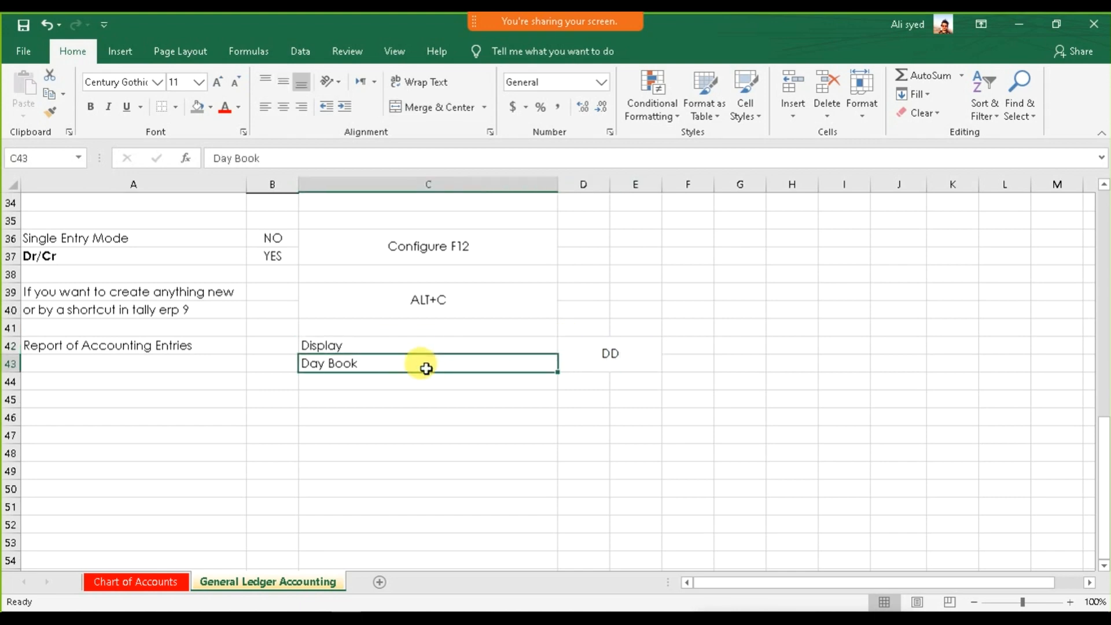
Switch to Tally.ERP 9 and open the Day Book report through Display.
{"action": "key", "text": "alt+Tab"}
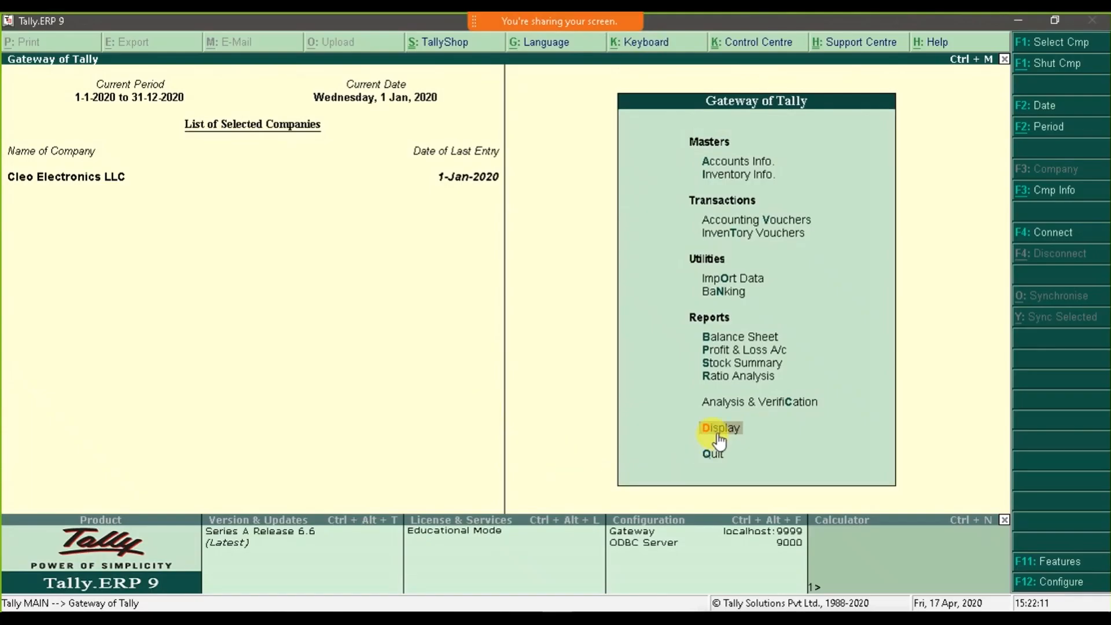
{"action": "left_click", "coordinate": [719, 431]}
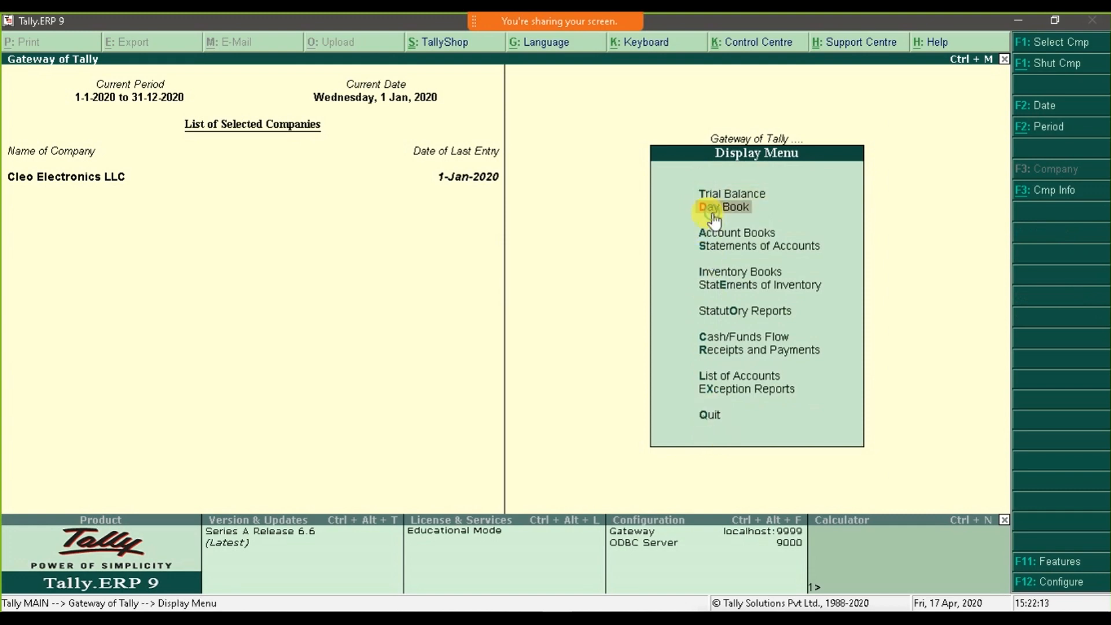
{"action": "key", "text": "Escape"}
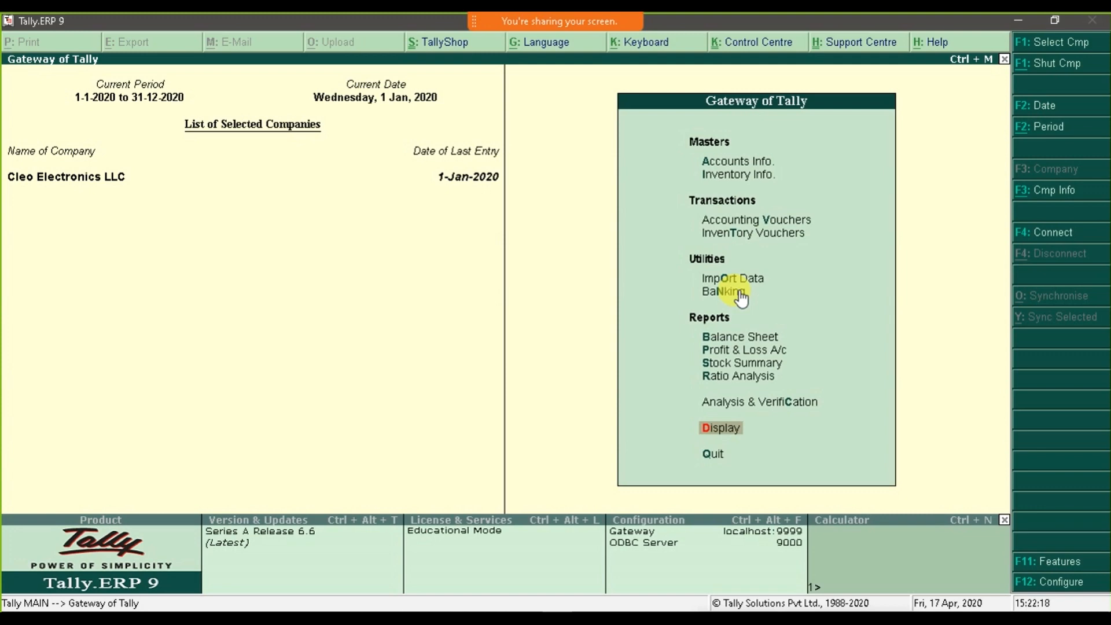
{"action": "key", "text": "Return"}
{"action": "key", "text": "d"}
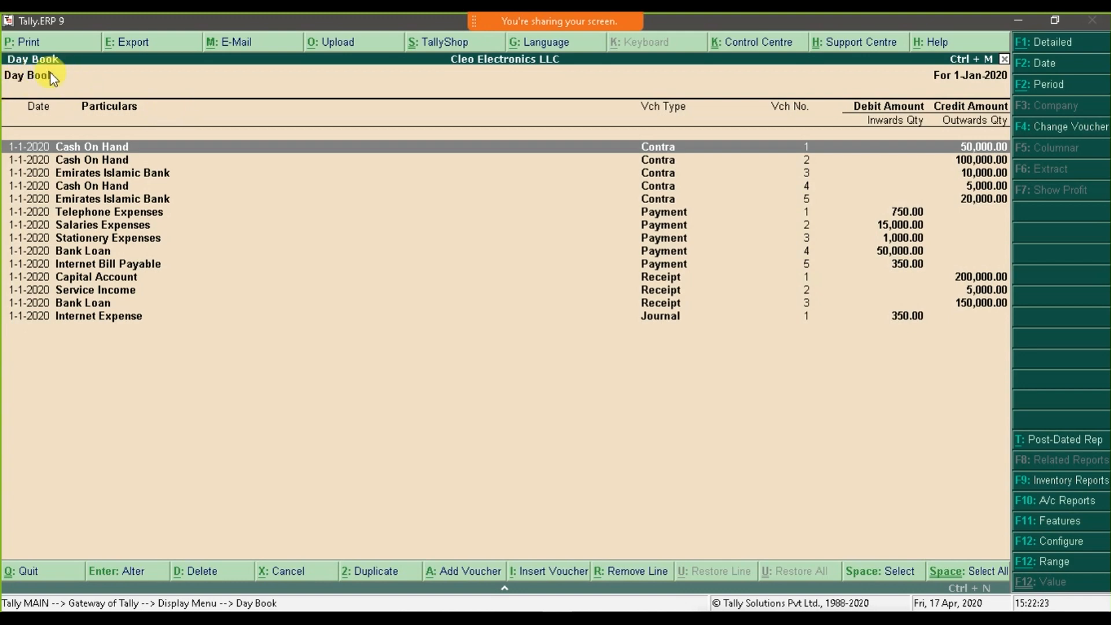
Return to the Gateway of Tally and open the Day Book again to review the voucher list.
{"action": "key", "text": "Escape"}
{"action": "key", "text": "Escape"}
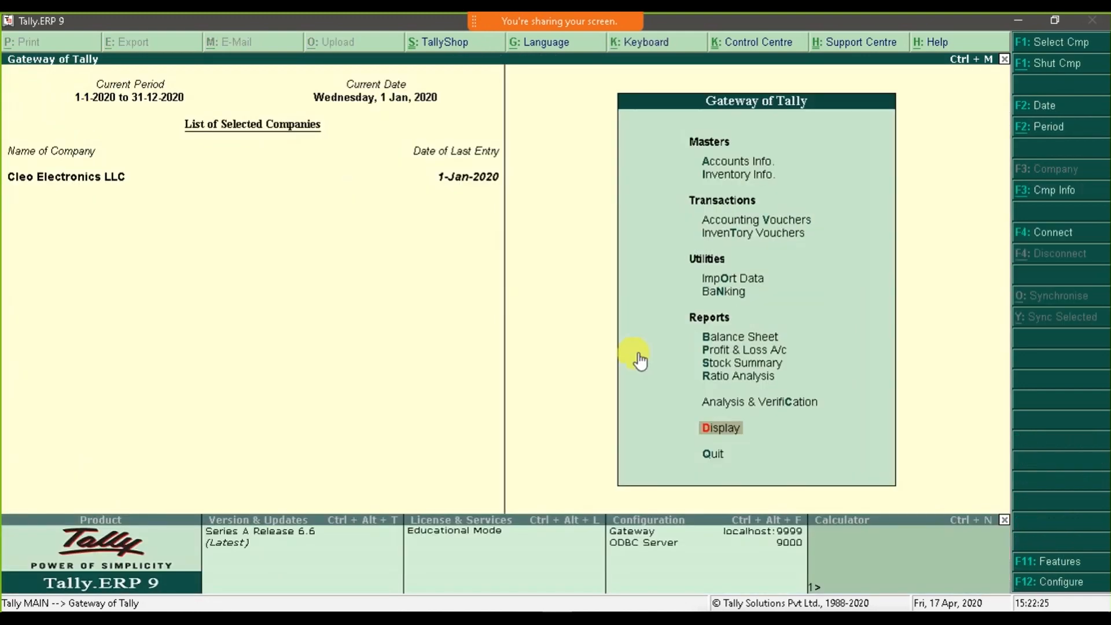
{"action": "left_click", "coordinate": [714, 432]}
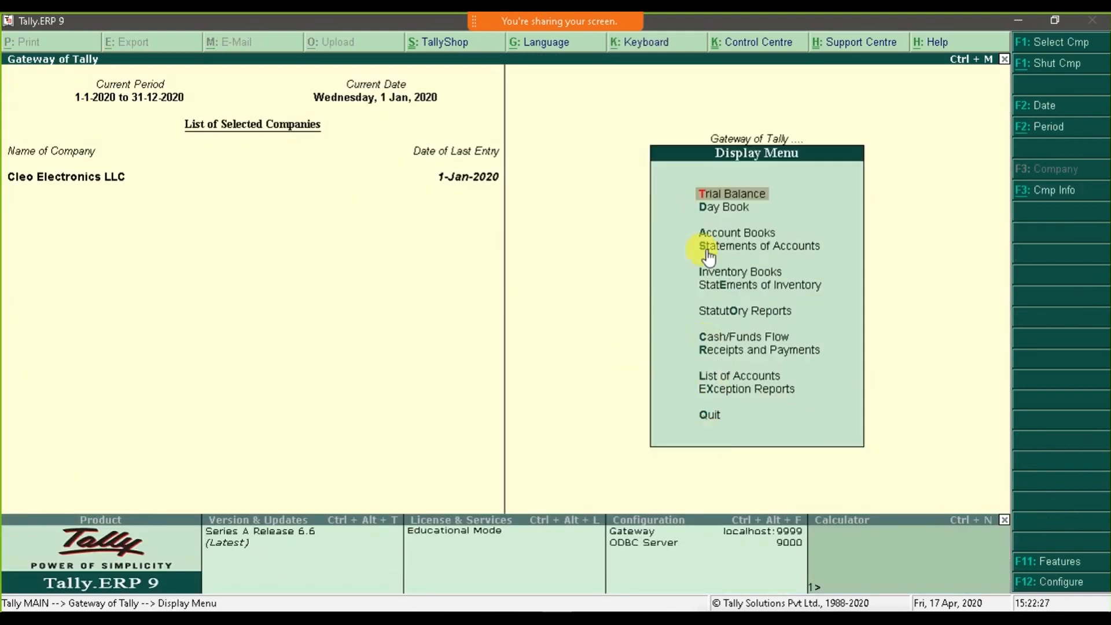
{"action": "left_click", "coordinate": [714, 212]}
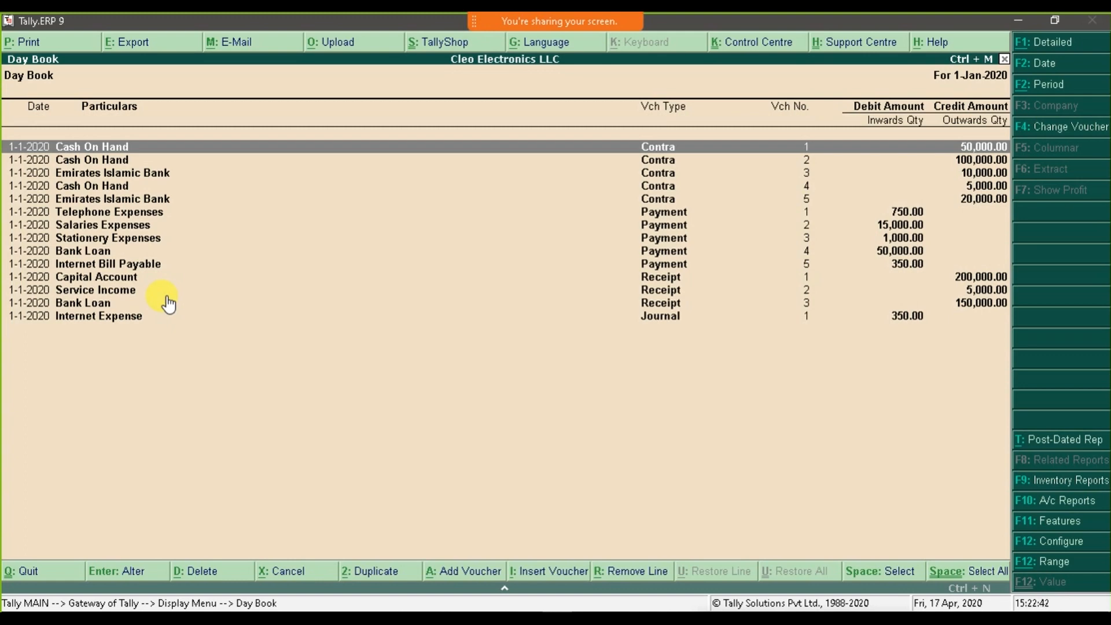
Look at the Day Book's date and period options, keeping the date at 1-1-2020 and leaving the period unchanged.
{"action": "left_click", "coordinate": [1036, 63]}
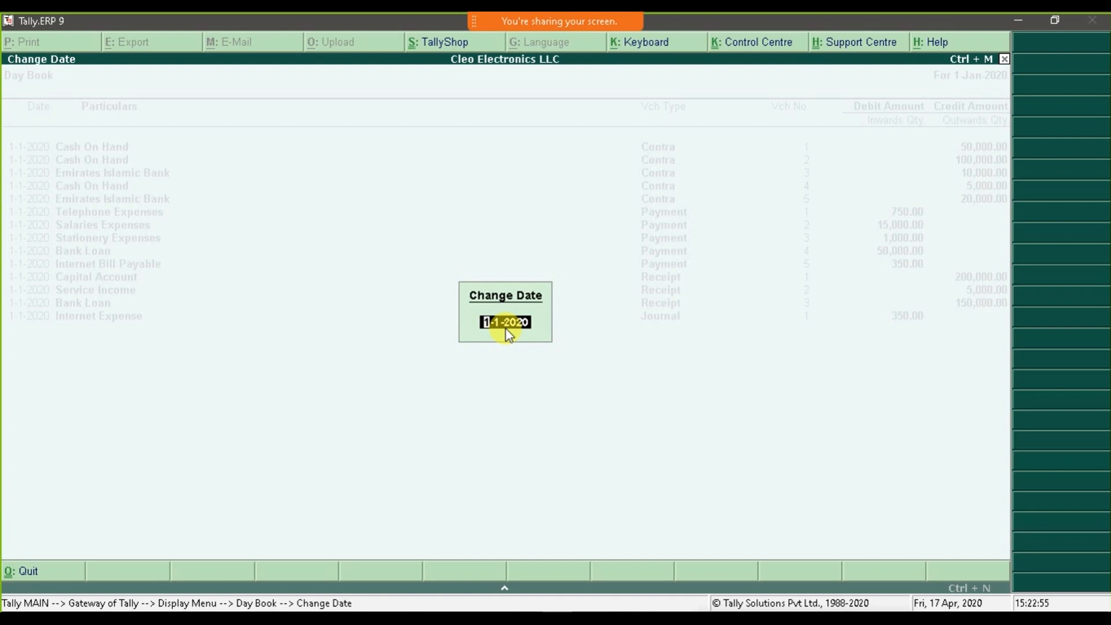
{"action": "key", "text": "Return"}
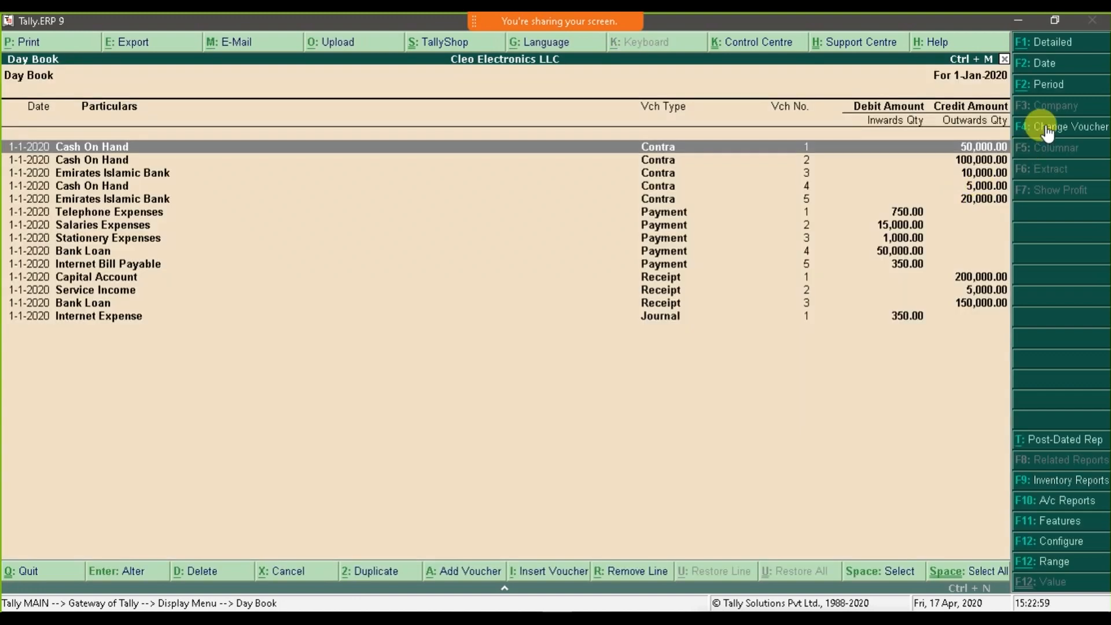
{"action": "left_click", "coordinate": [1049, 88]}
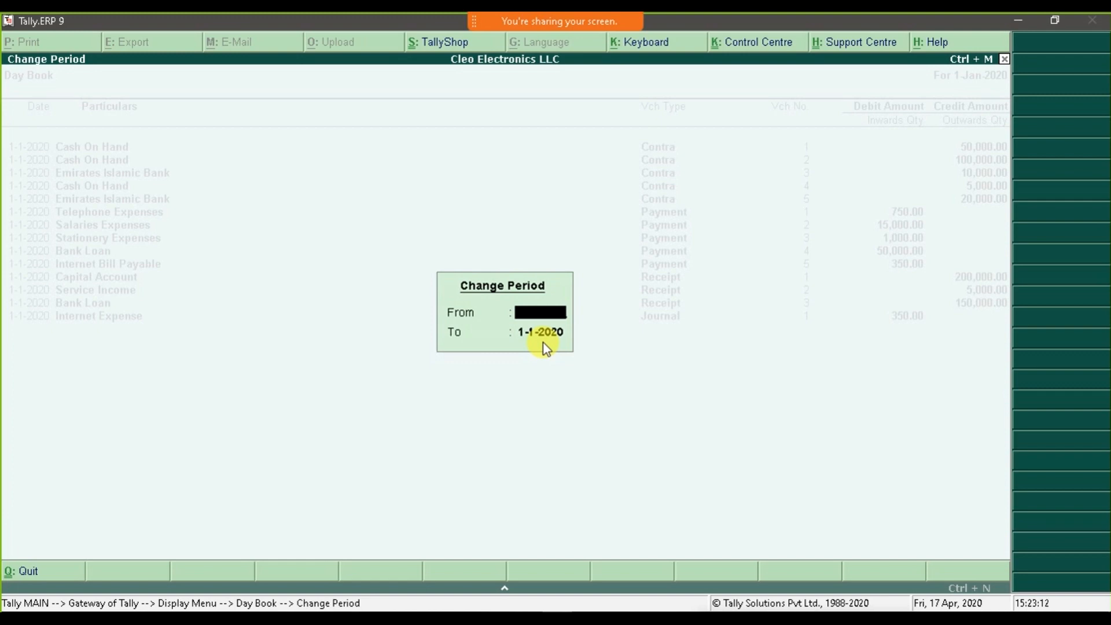
{"action": "key", "text": "Escape"}
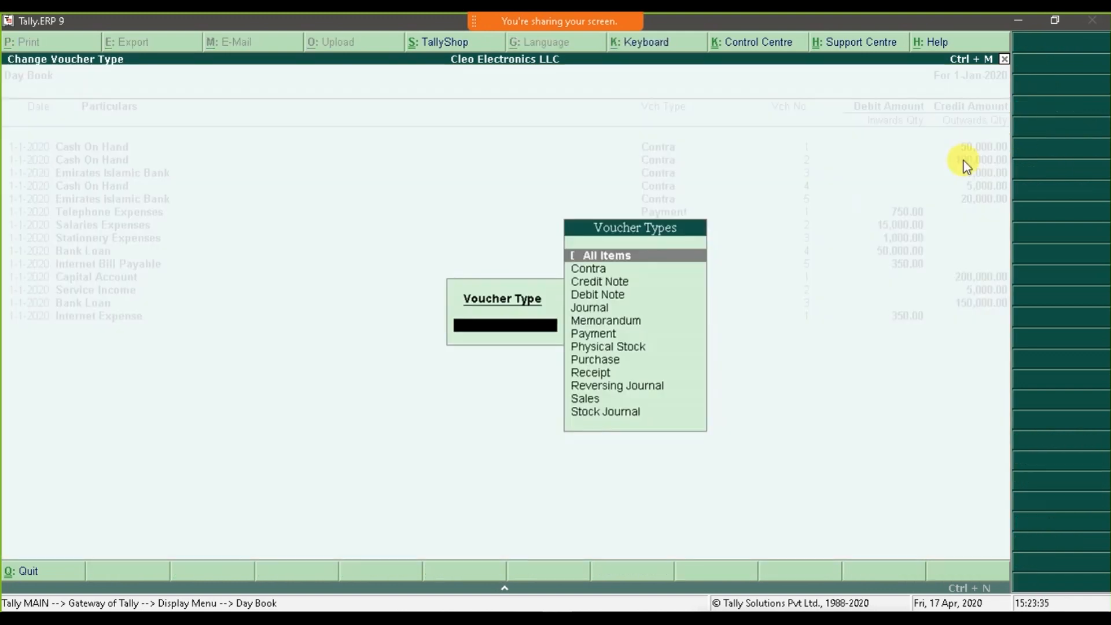
Filter the Day Book by the Payment voucher type.
{"action": "left_click", "coordinate": [612, 342]}
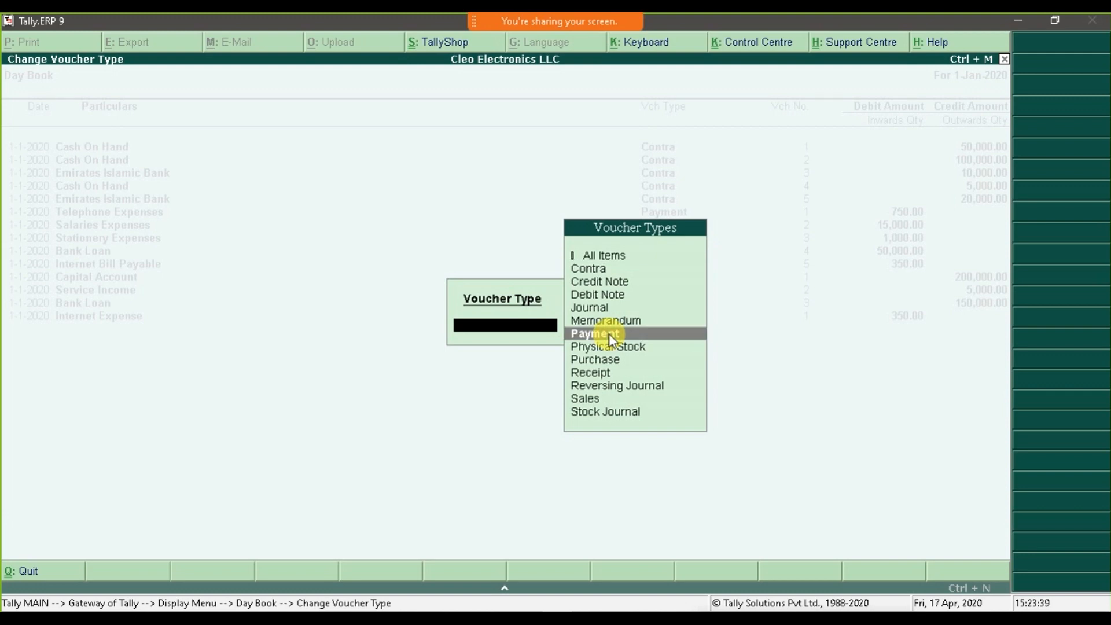
{"action": "left_click", "coordinate": [610, 335]}
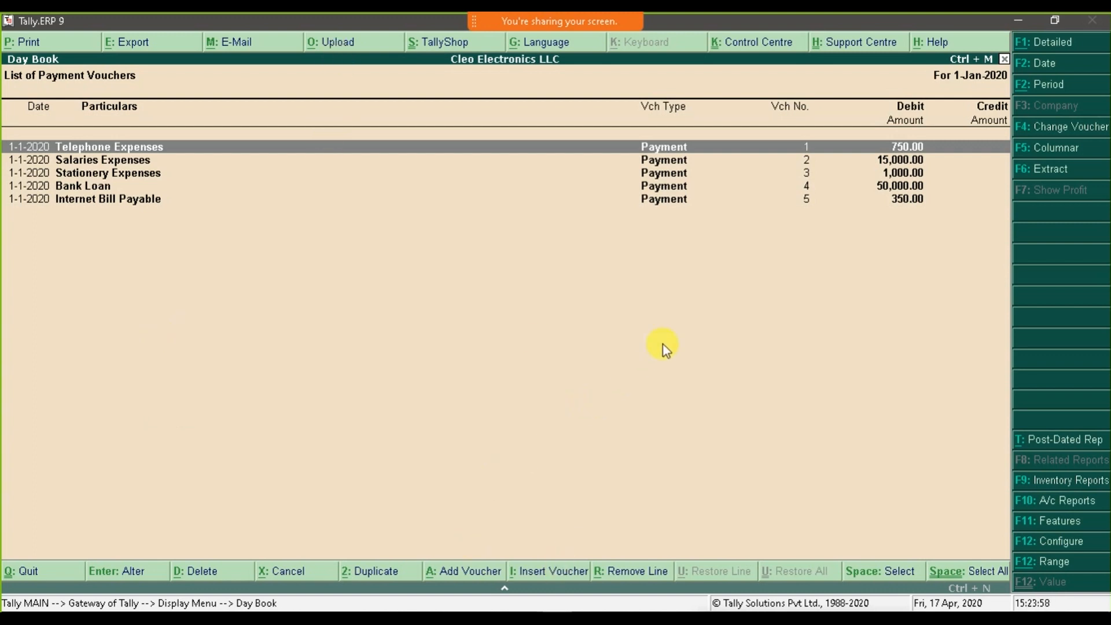
Open the Telephone Expenses payment voucher, set the Telephone Expenses debit amount to 850, and accept the voucher.
{"action": "left_click", "coordinate": [907, 152]}
{"action": "double_click", "coordinate": [906, 149]}
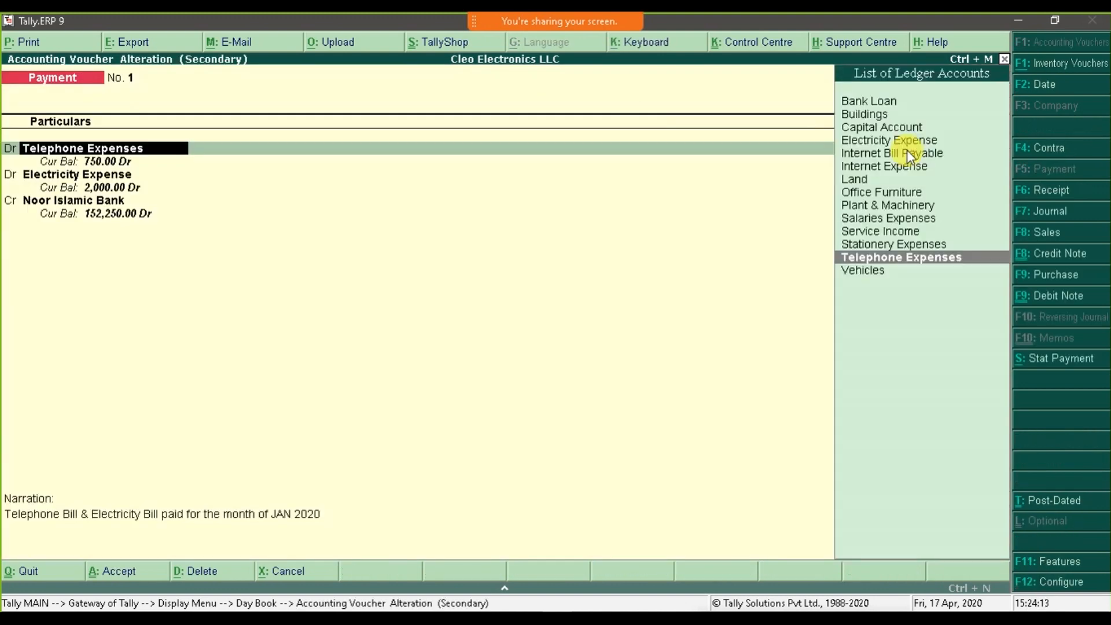
{"action": "key", "text": "Return"}
{"action": "type", "text": "850"}
{"action": "key", "text": "Return"}
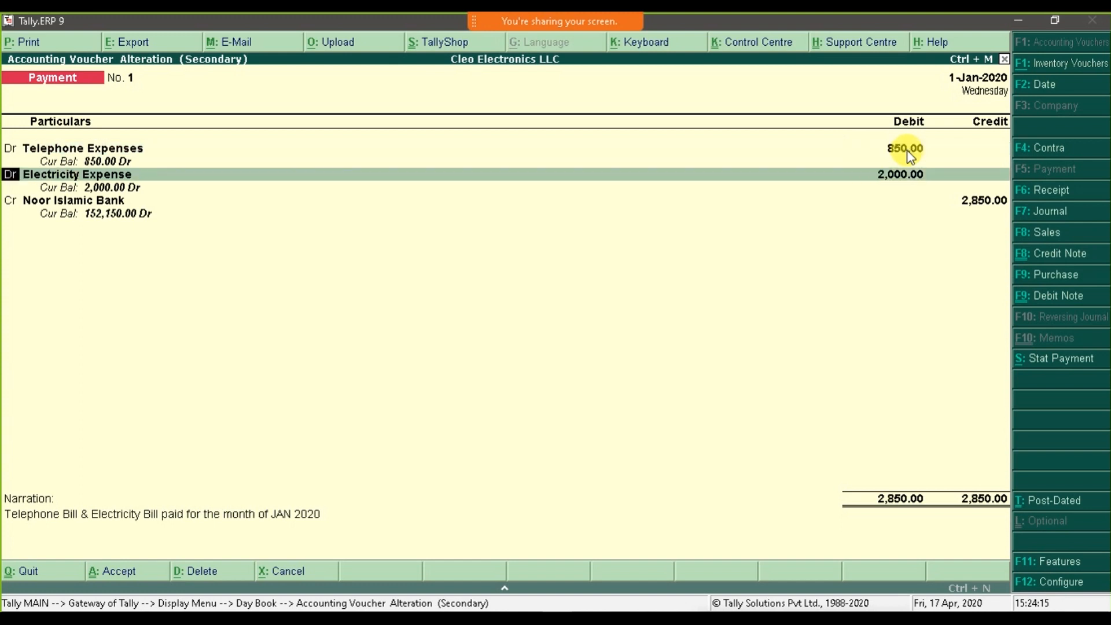
{"action": "key", "text": "Return"}
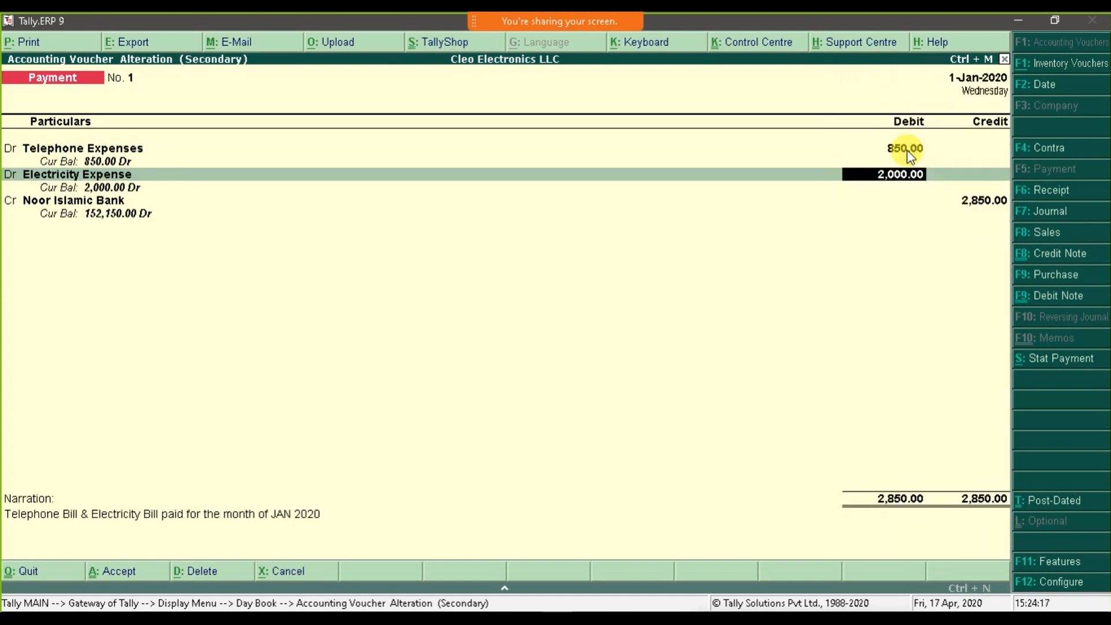
{"action": "left_click", "coordinate": [906, 149]}
{"action": "key", "text": "ctrl+a"}
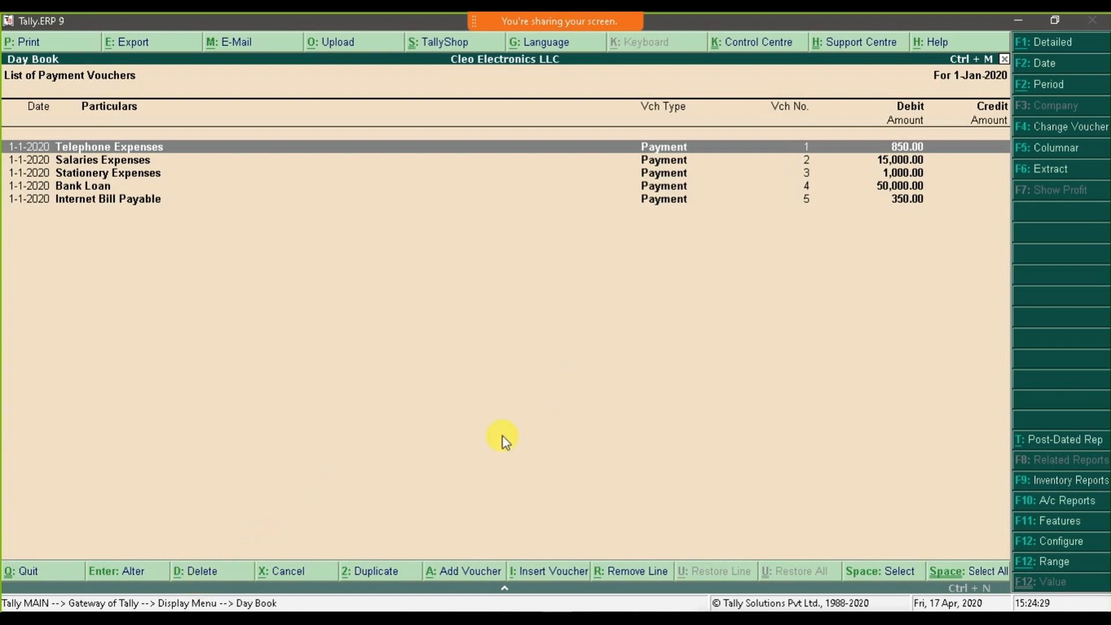
Reopen the Telephone Expenses payment voucher, request its deletion, then cancel the deletion and quit the voucher.
{"action": "key", "text": "Return"}
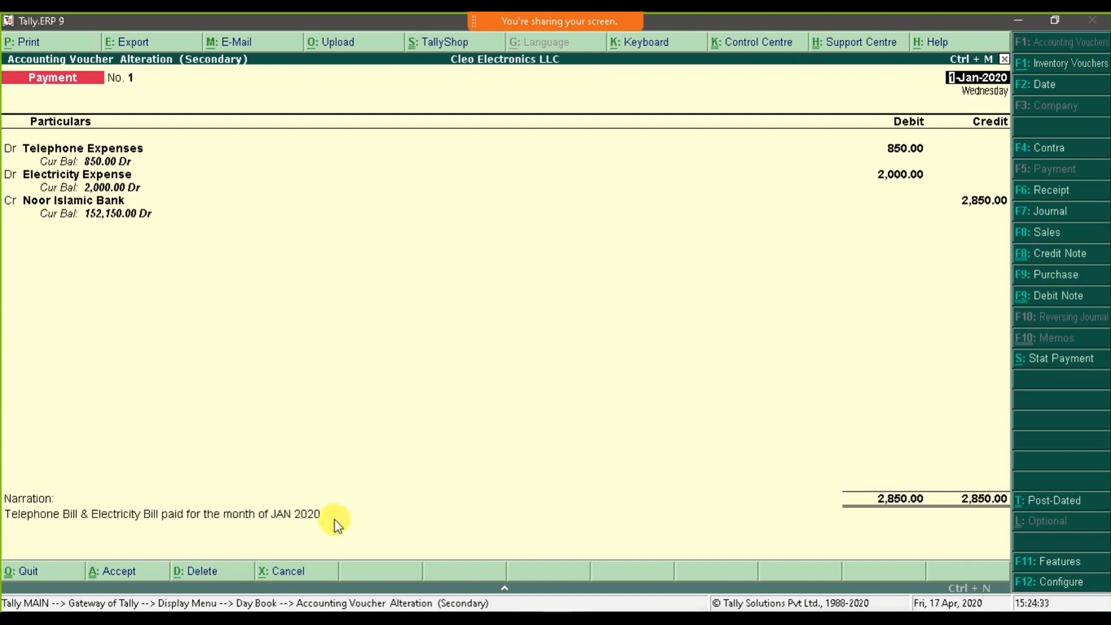
{"action": "left_click", "coordinate": [201, 572]}
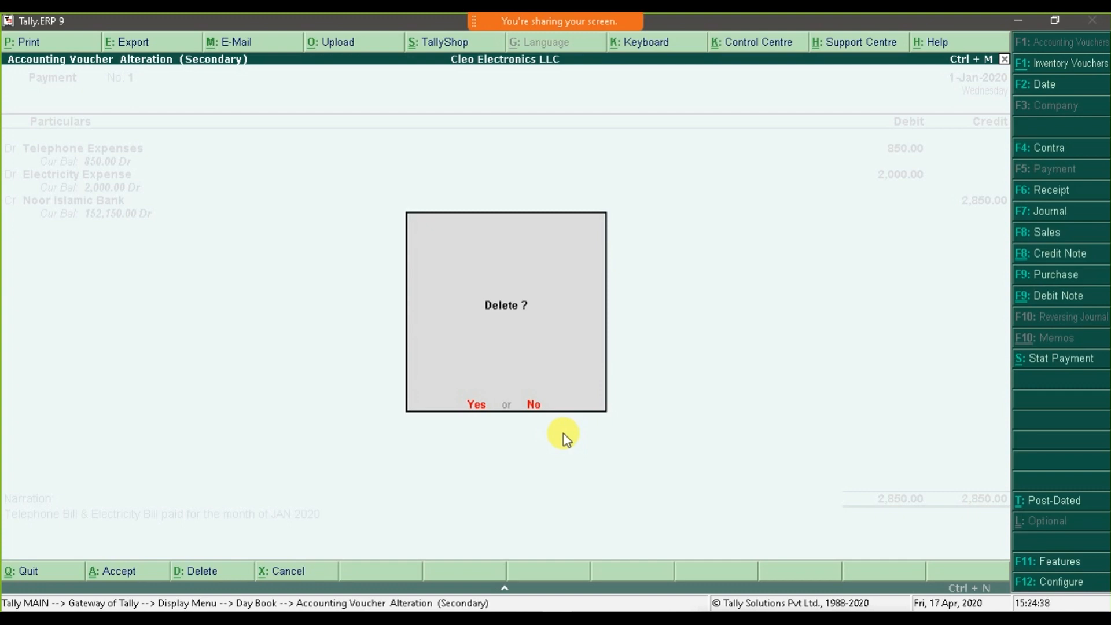
{"action": "key", "text": "Escape"}
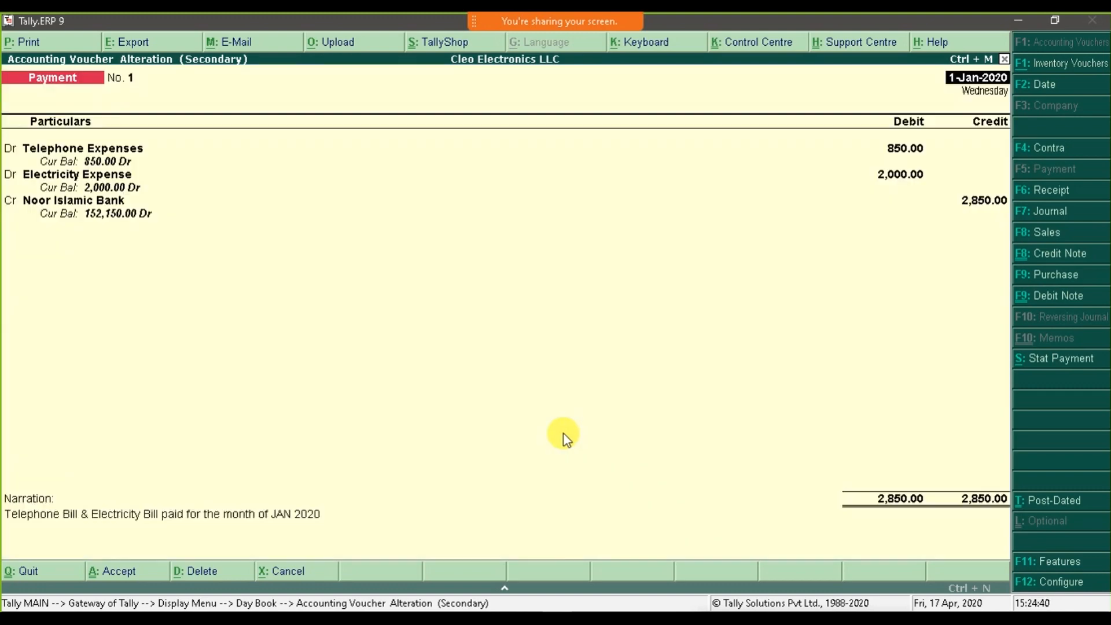
{"action": "key", "text": "Escape"}
{"action": "key", "text": "y"}
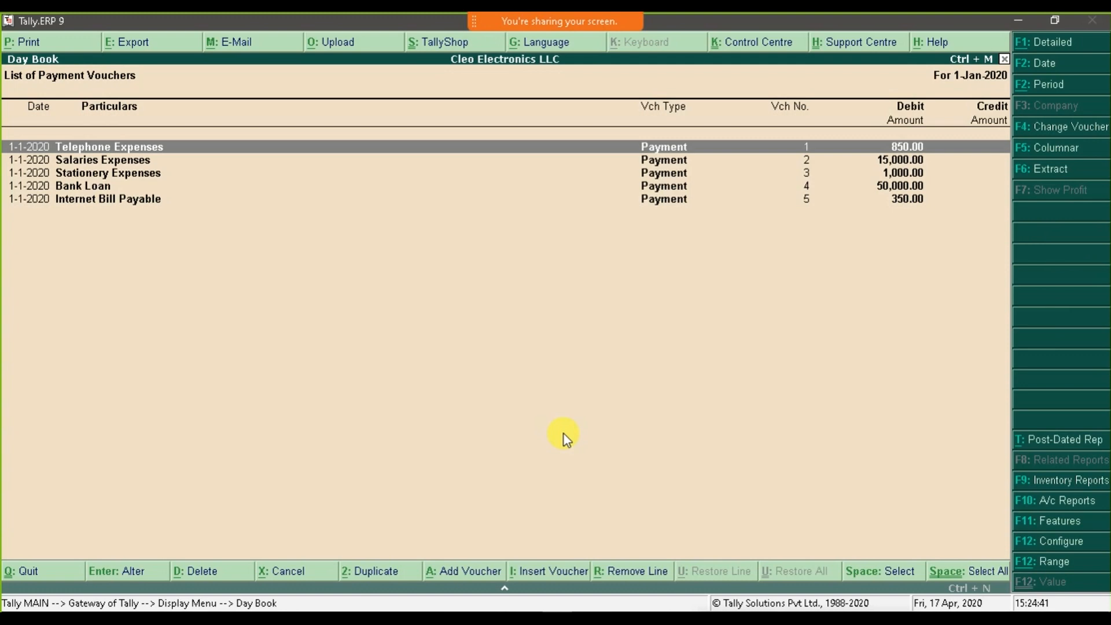
Close the payment voucher list and return to the Gateway of Tally.
{"action": "key", "text": "Escape"}
{"action": "key", "text": "Escape"}
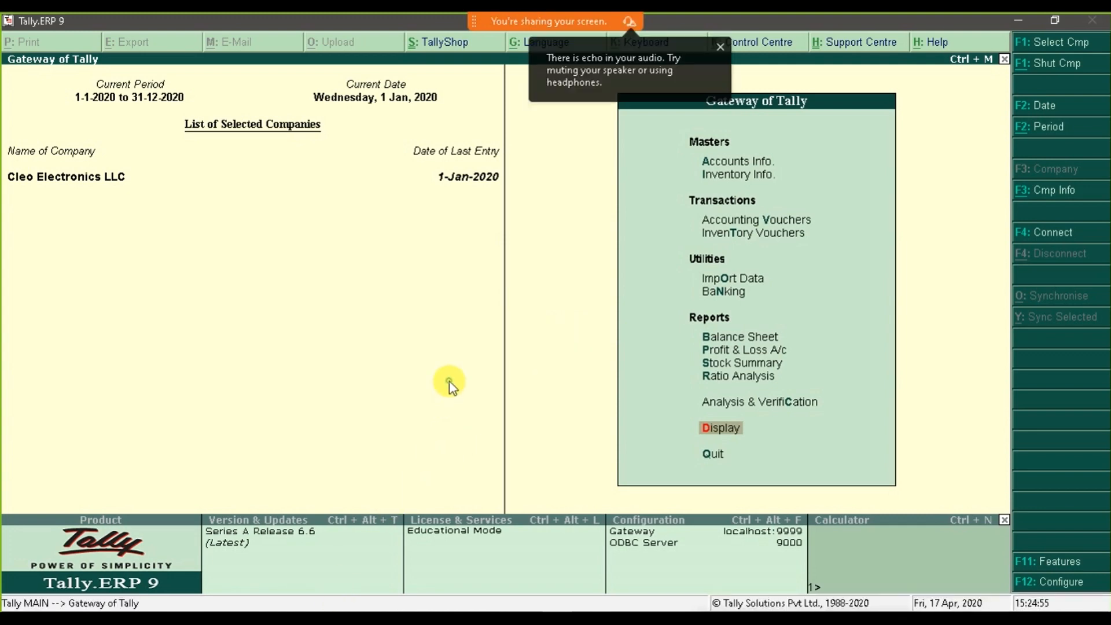
{"action": "left_click", "coordinate": [330, 618]}
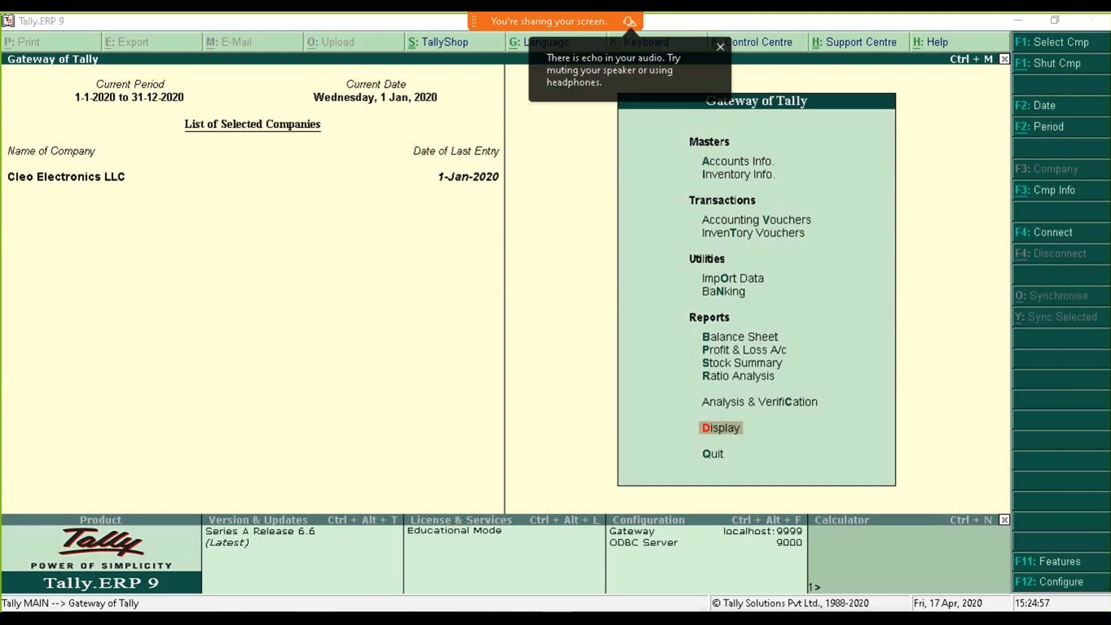